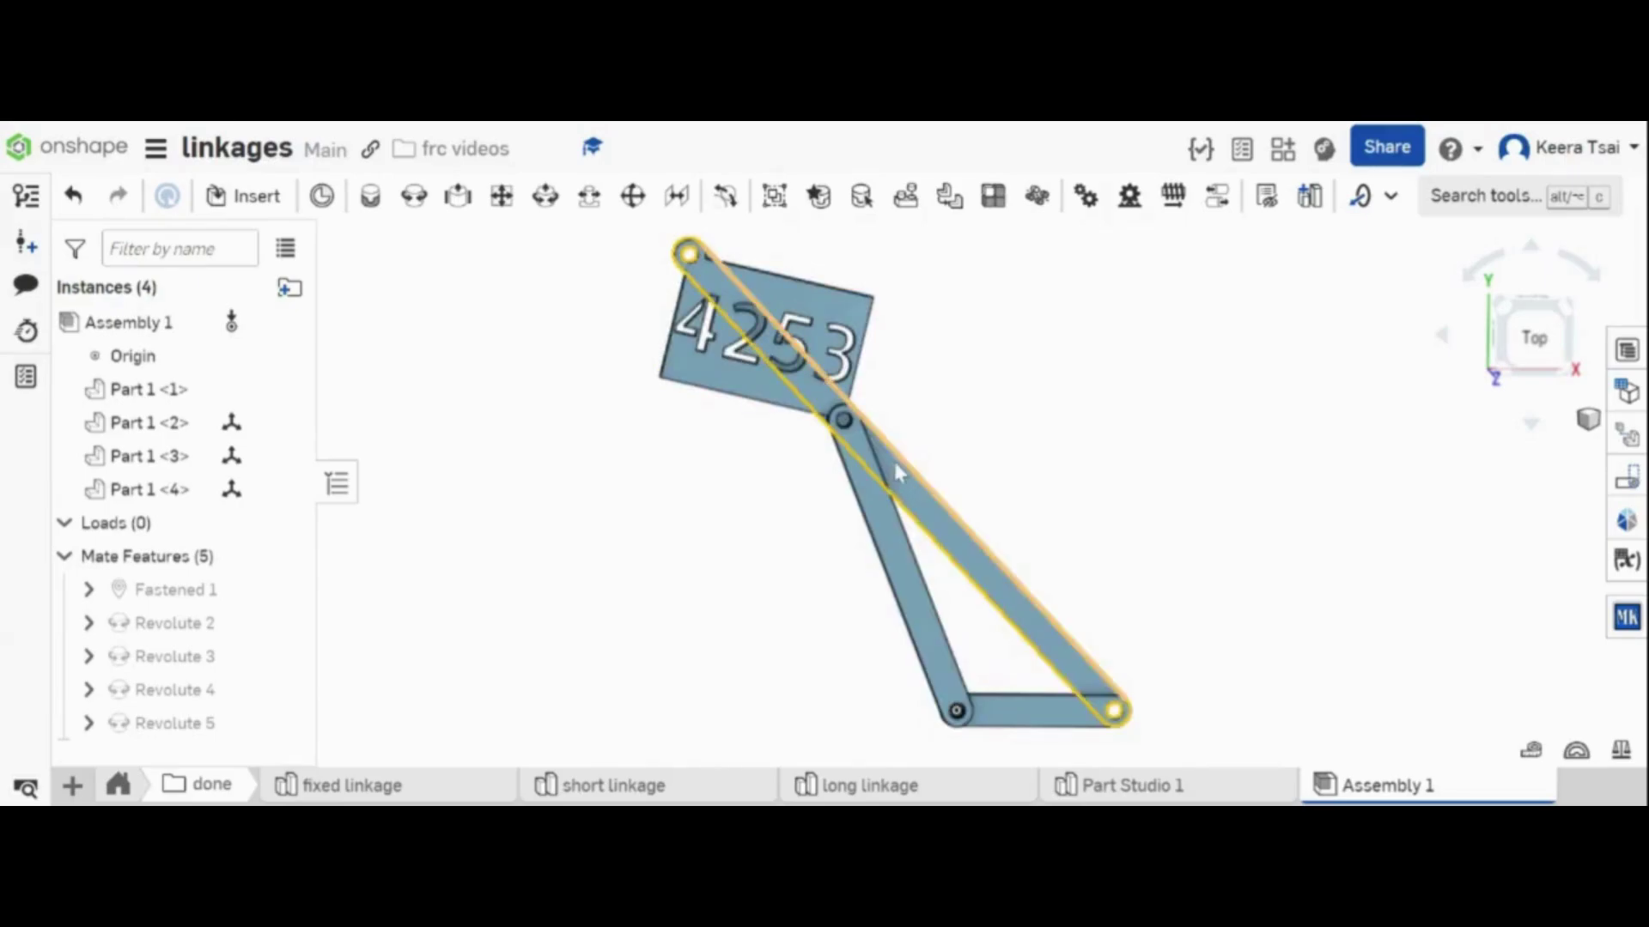
- Swing the linkage assembly through its motion and inspect the two long links and the 4253 plate they carry
drag(900, 475, 898, 372)
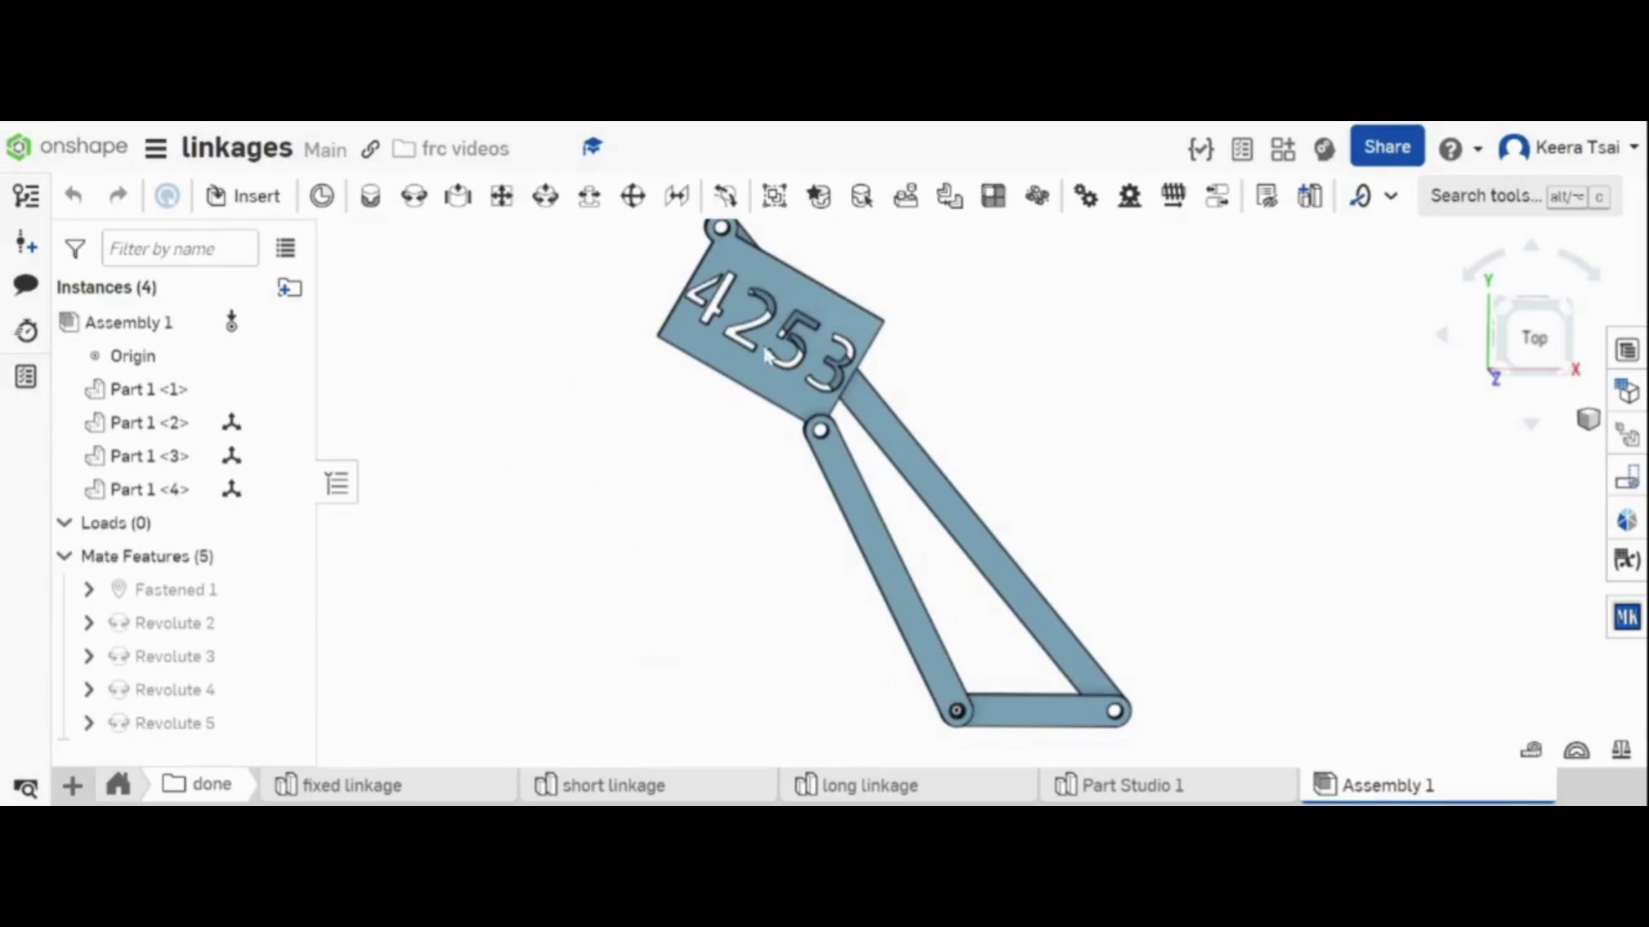
drag(837, 464, 963, 290)
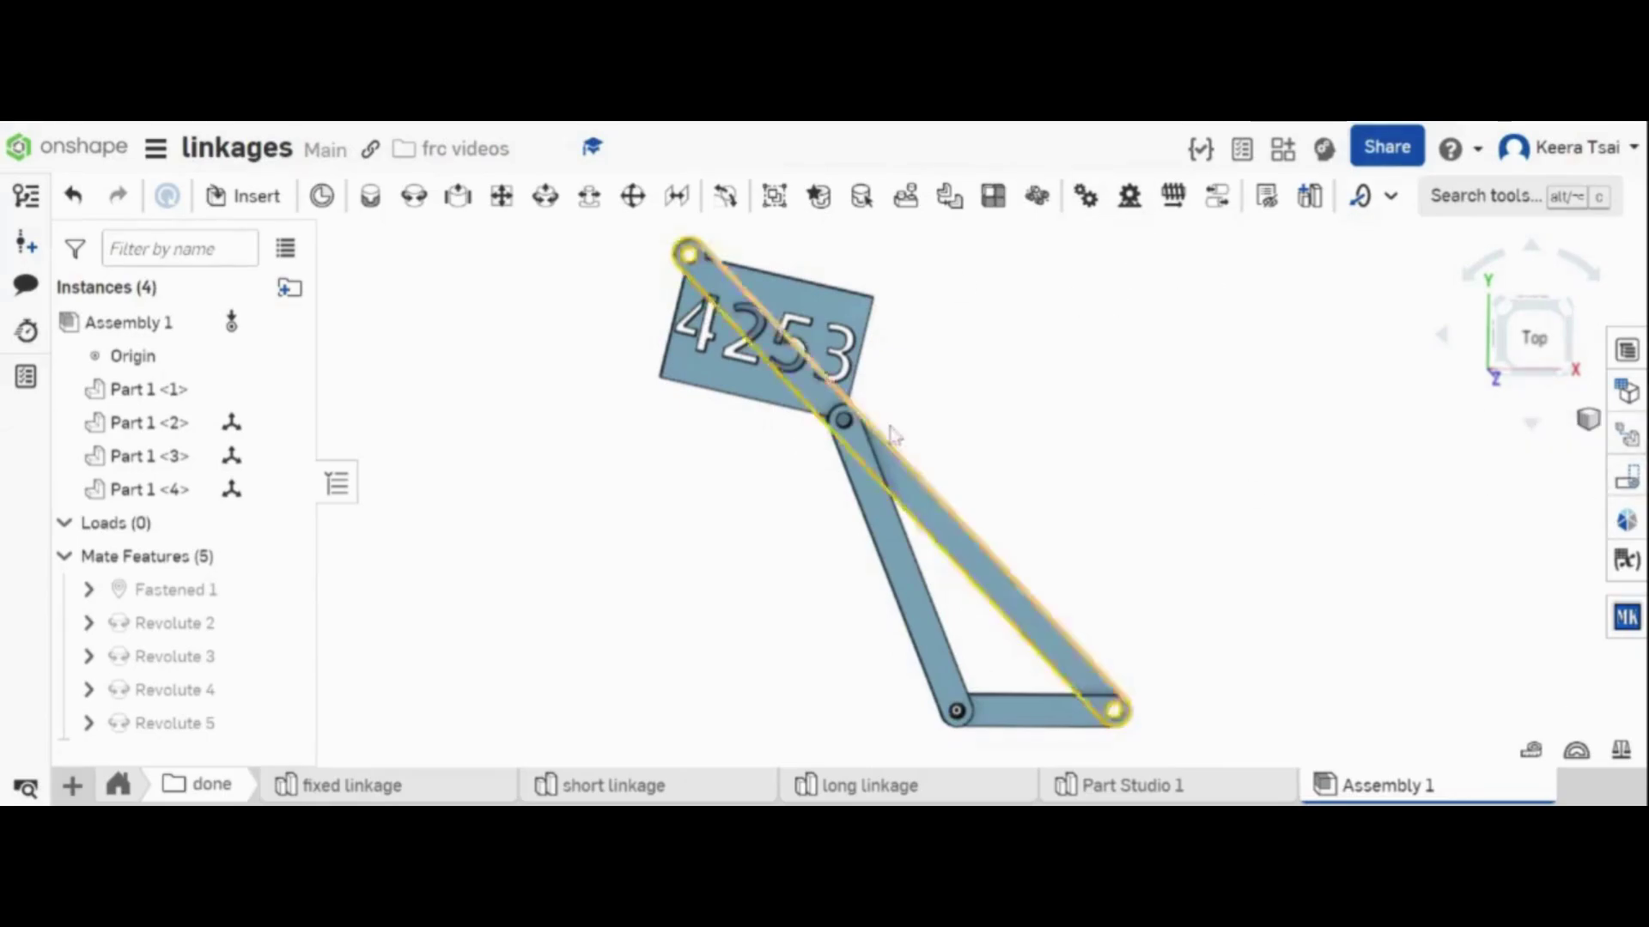
click(934, 514)
click(910, 601)
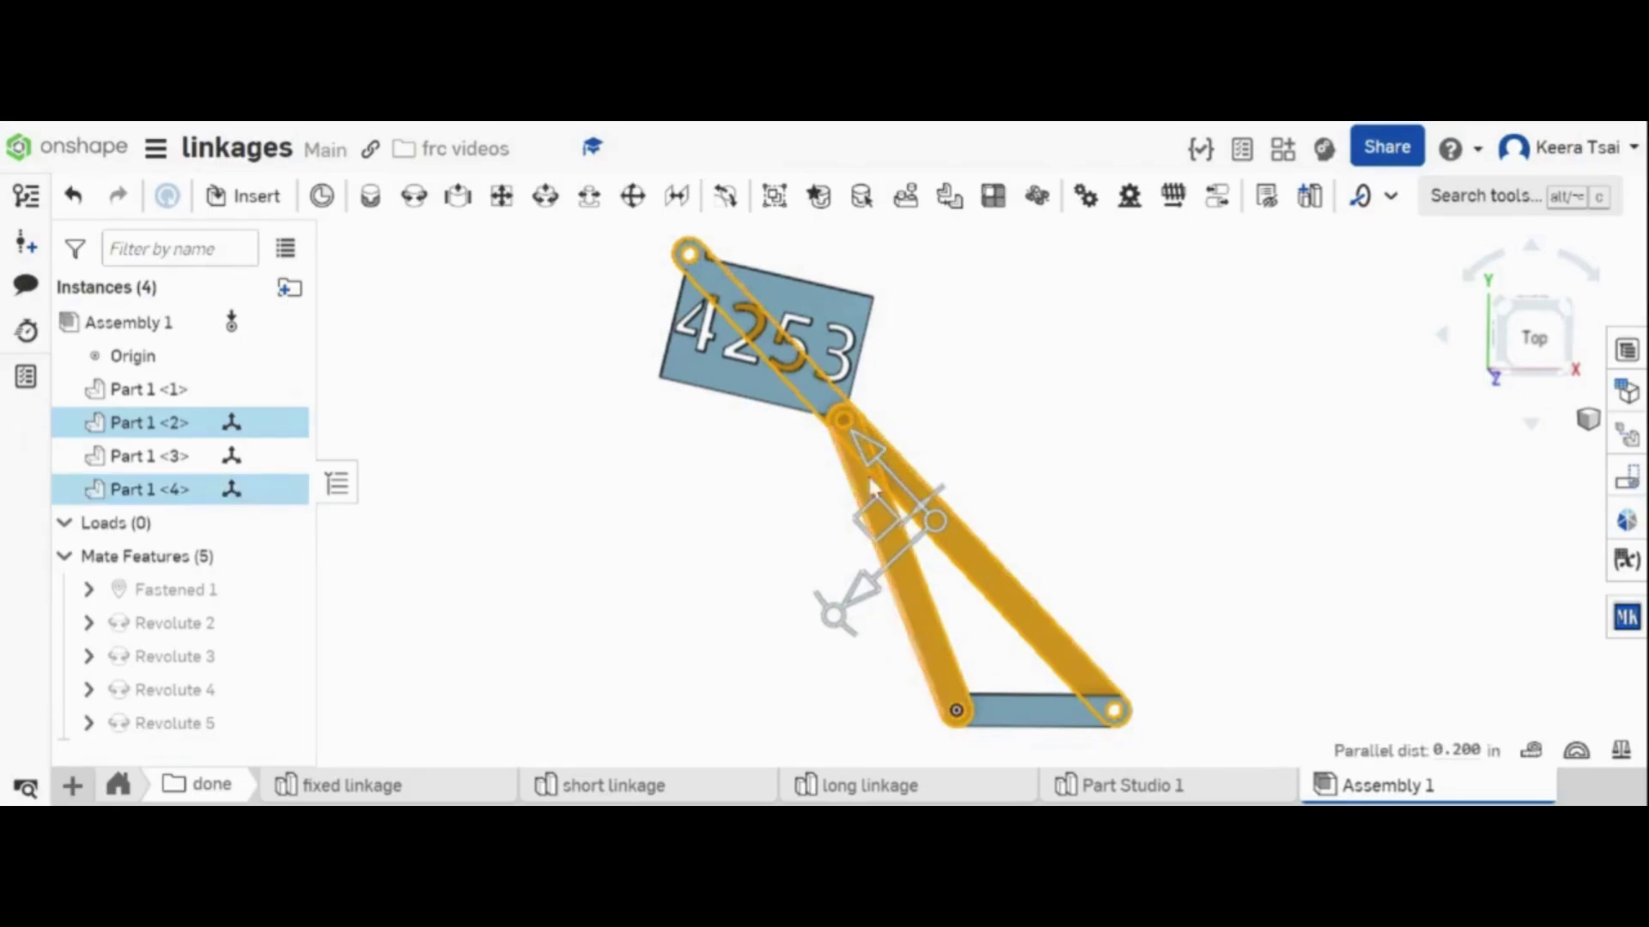
click(1106, 493)
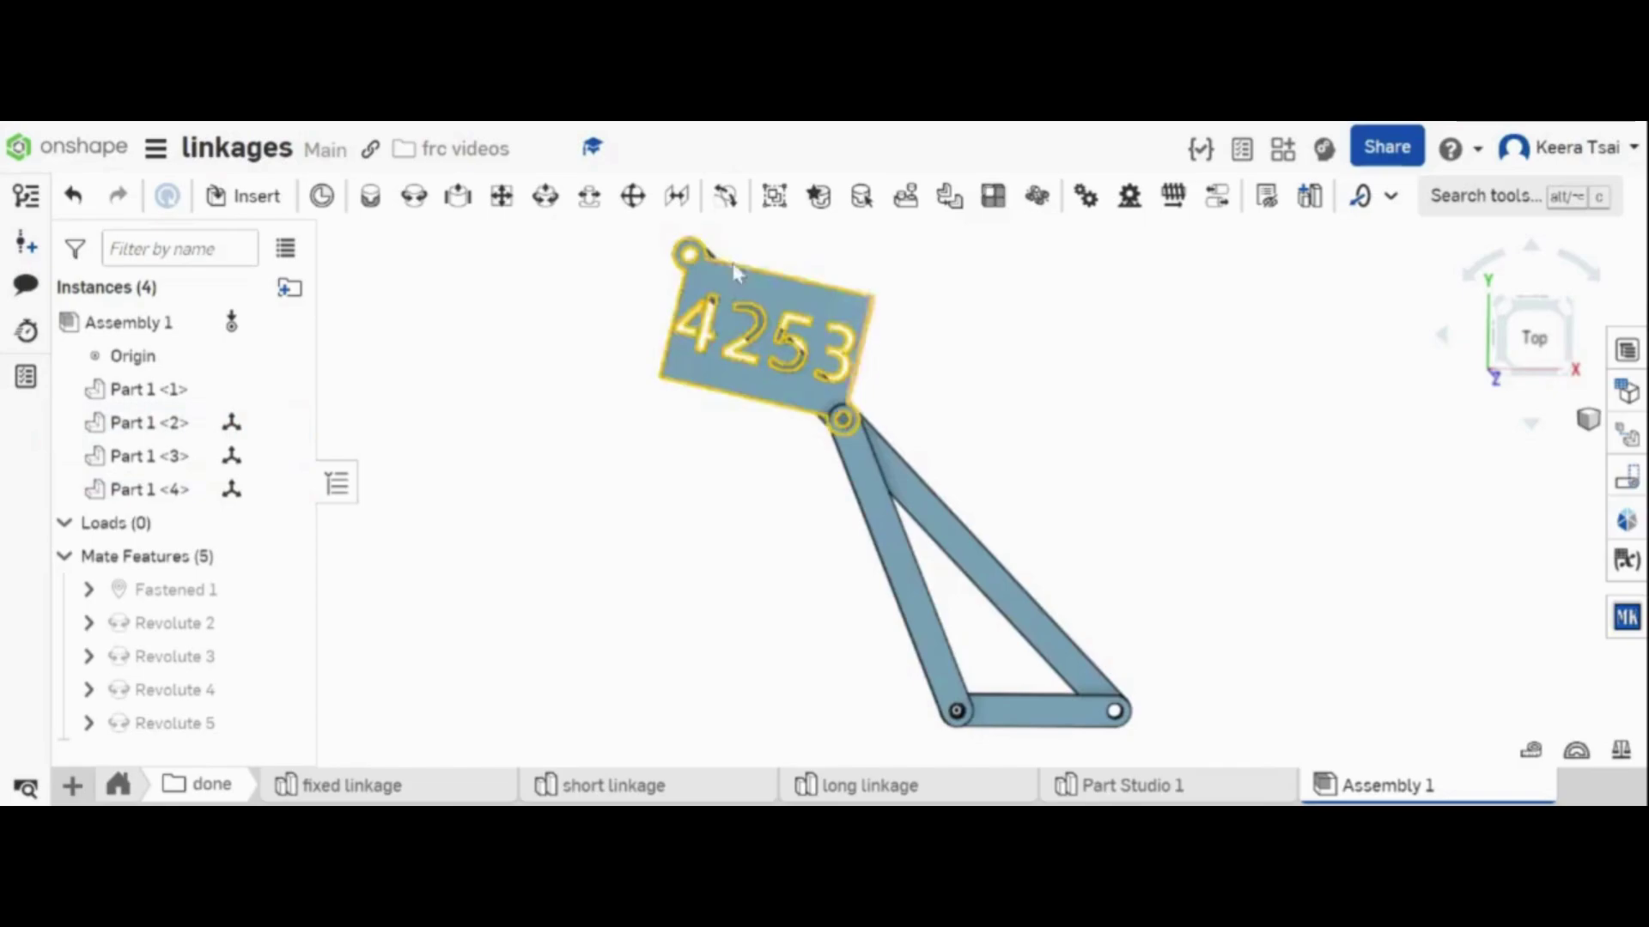
click(756, 301)
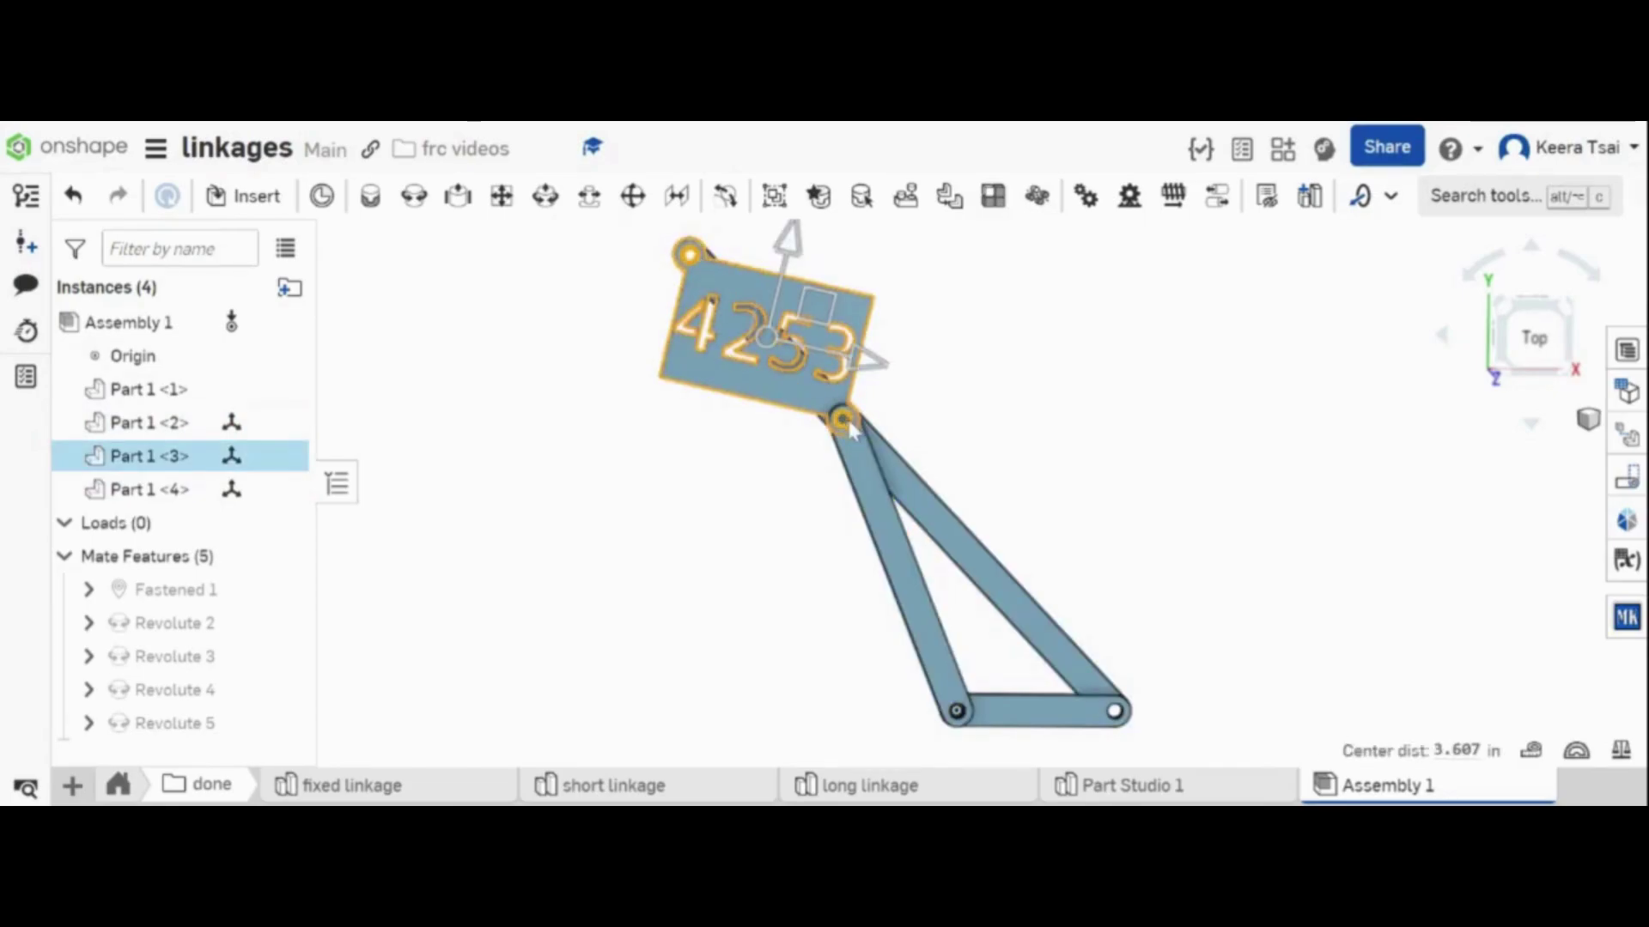
click(968, 379)
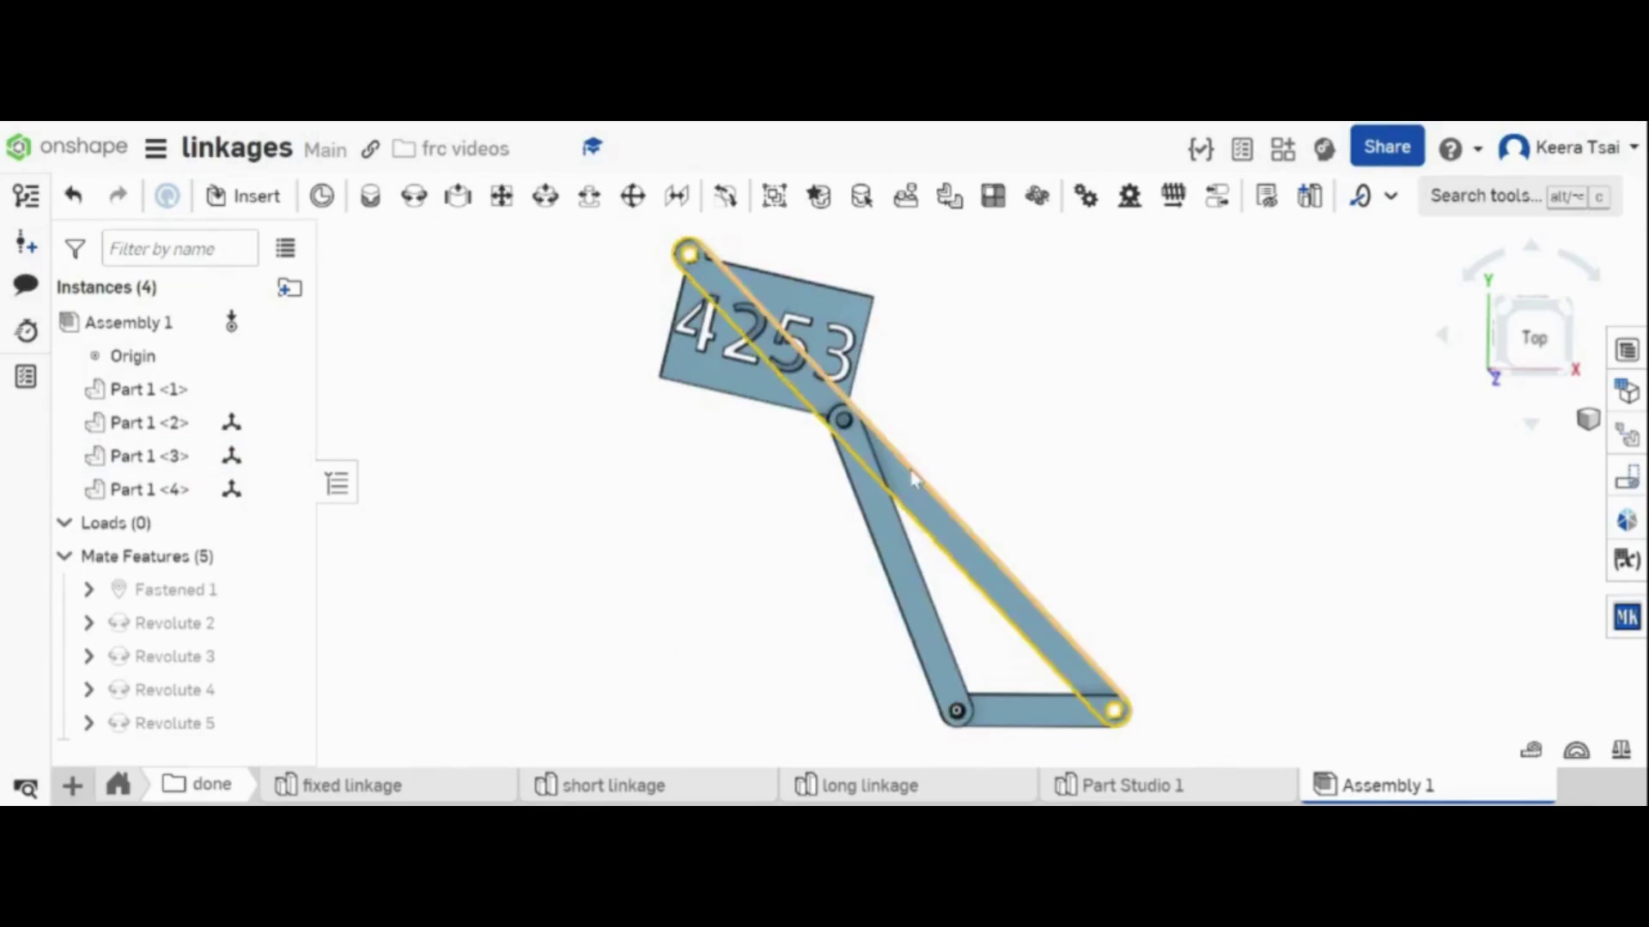
drag(719, 682, 843, 406)
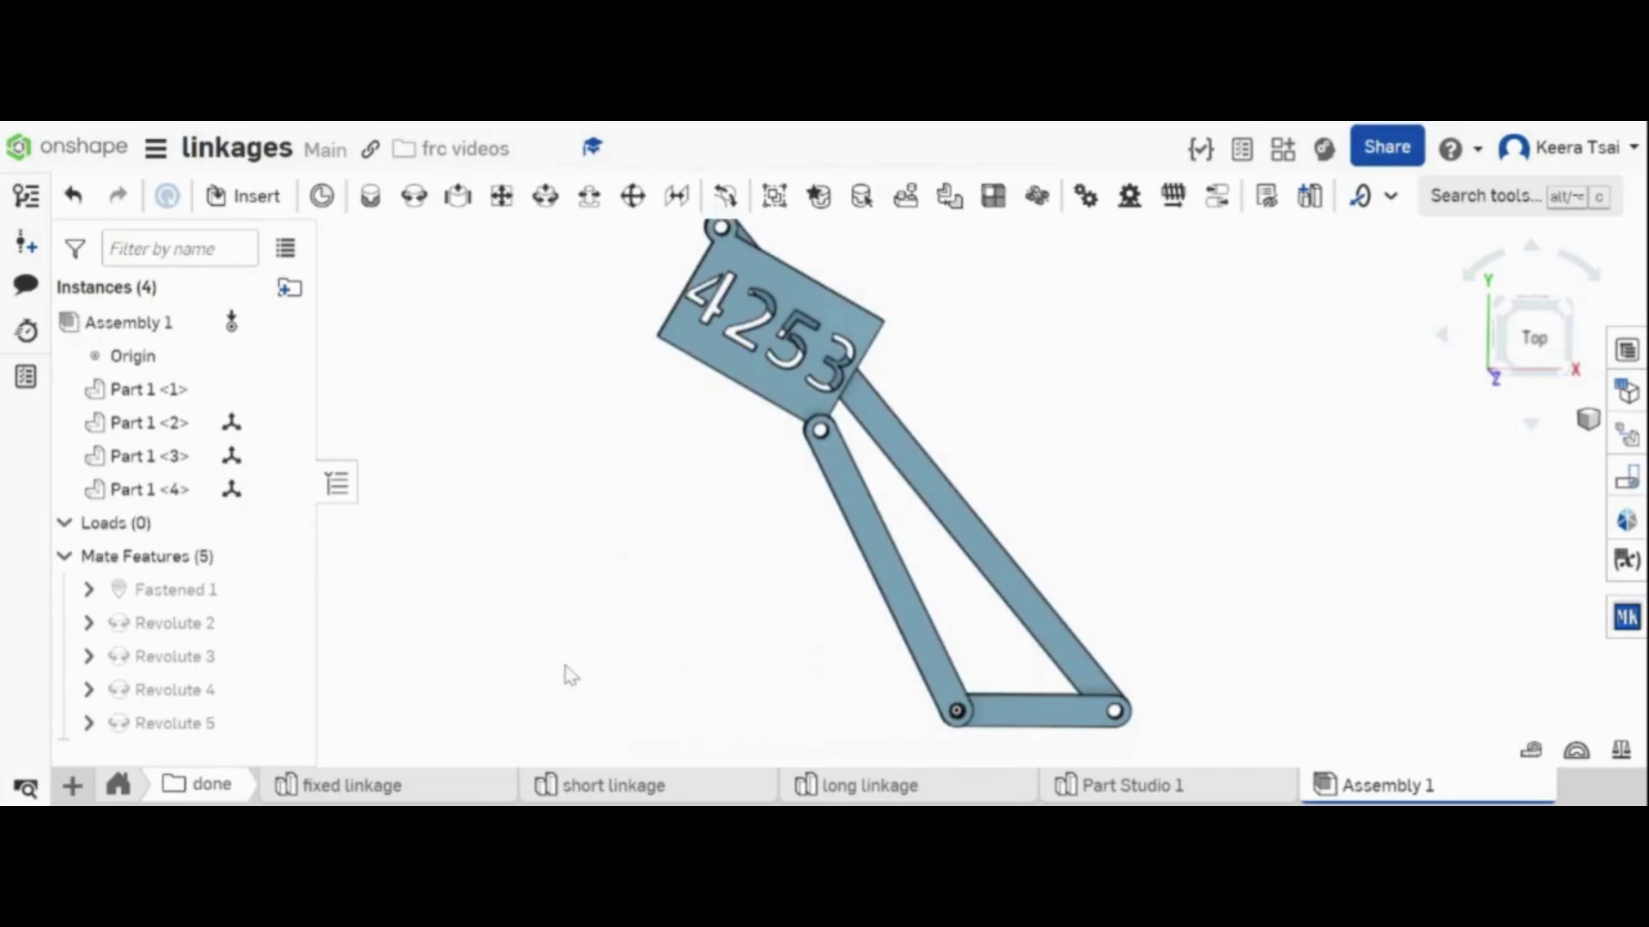
- Switch to the sketch geo part studio and open Sketch 1 for editing
click(118, 785)
click(256, 788)
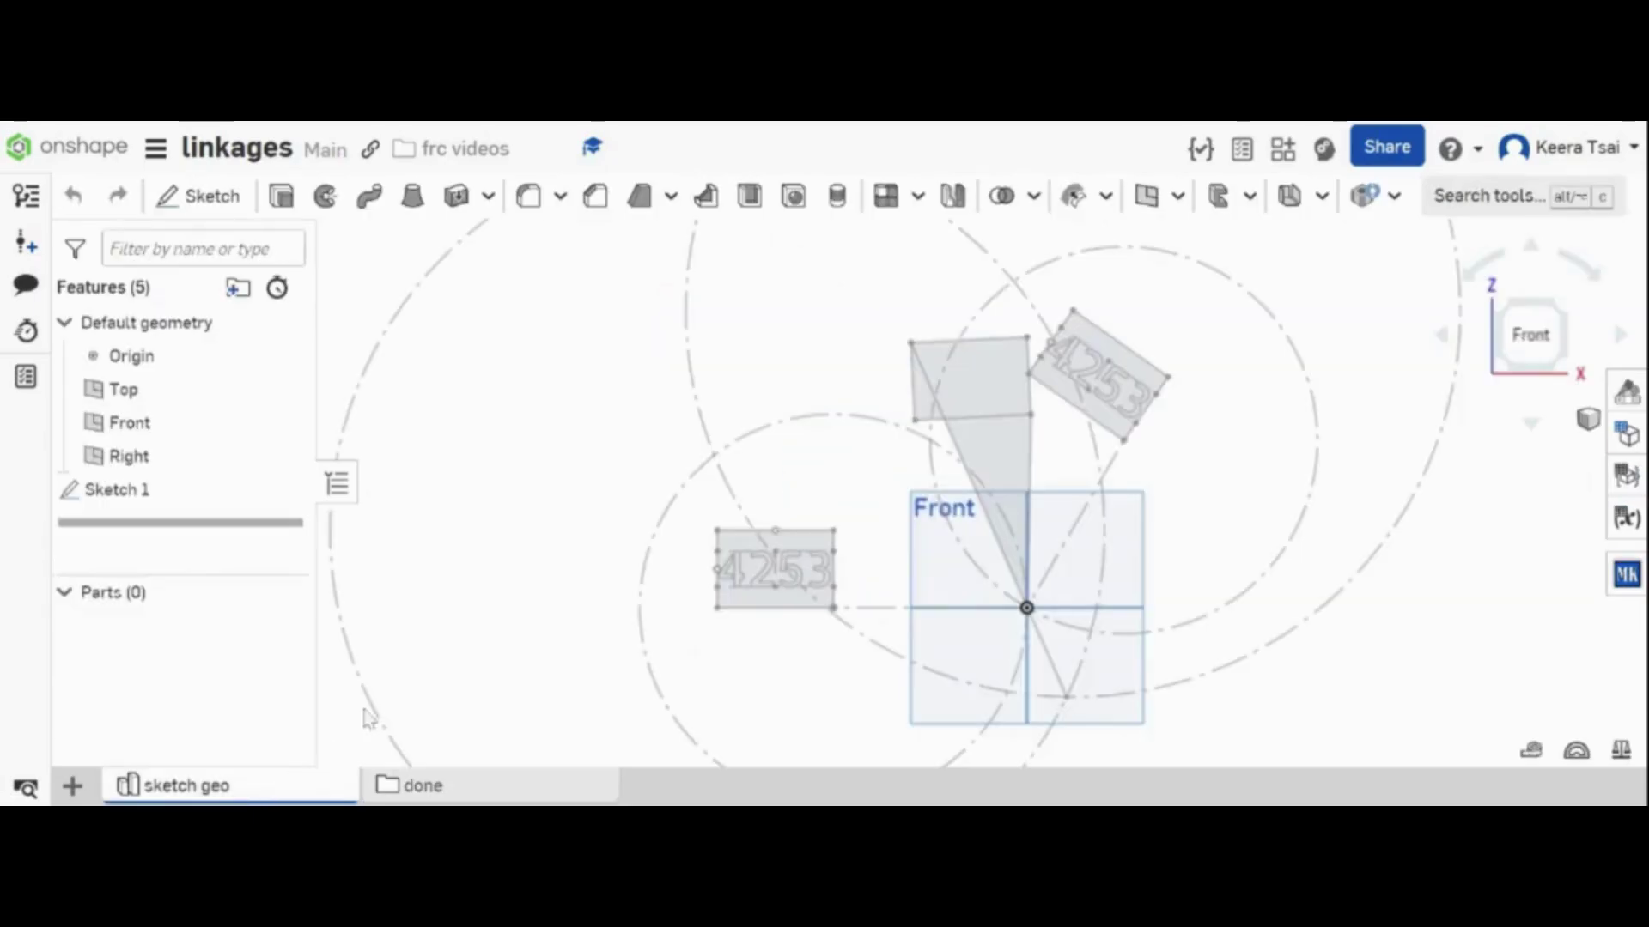
double_click(199, 494)
scroll(1093, 567, down, 5)
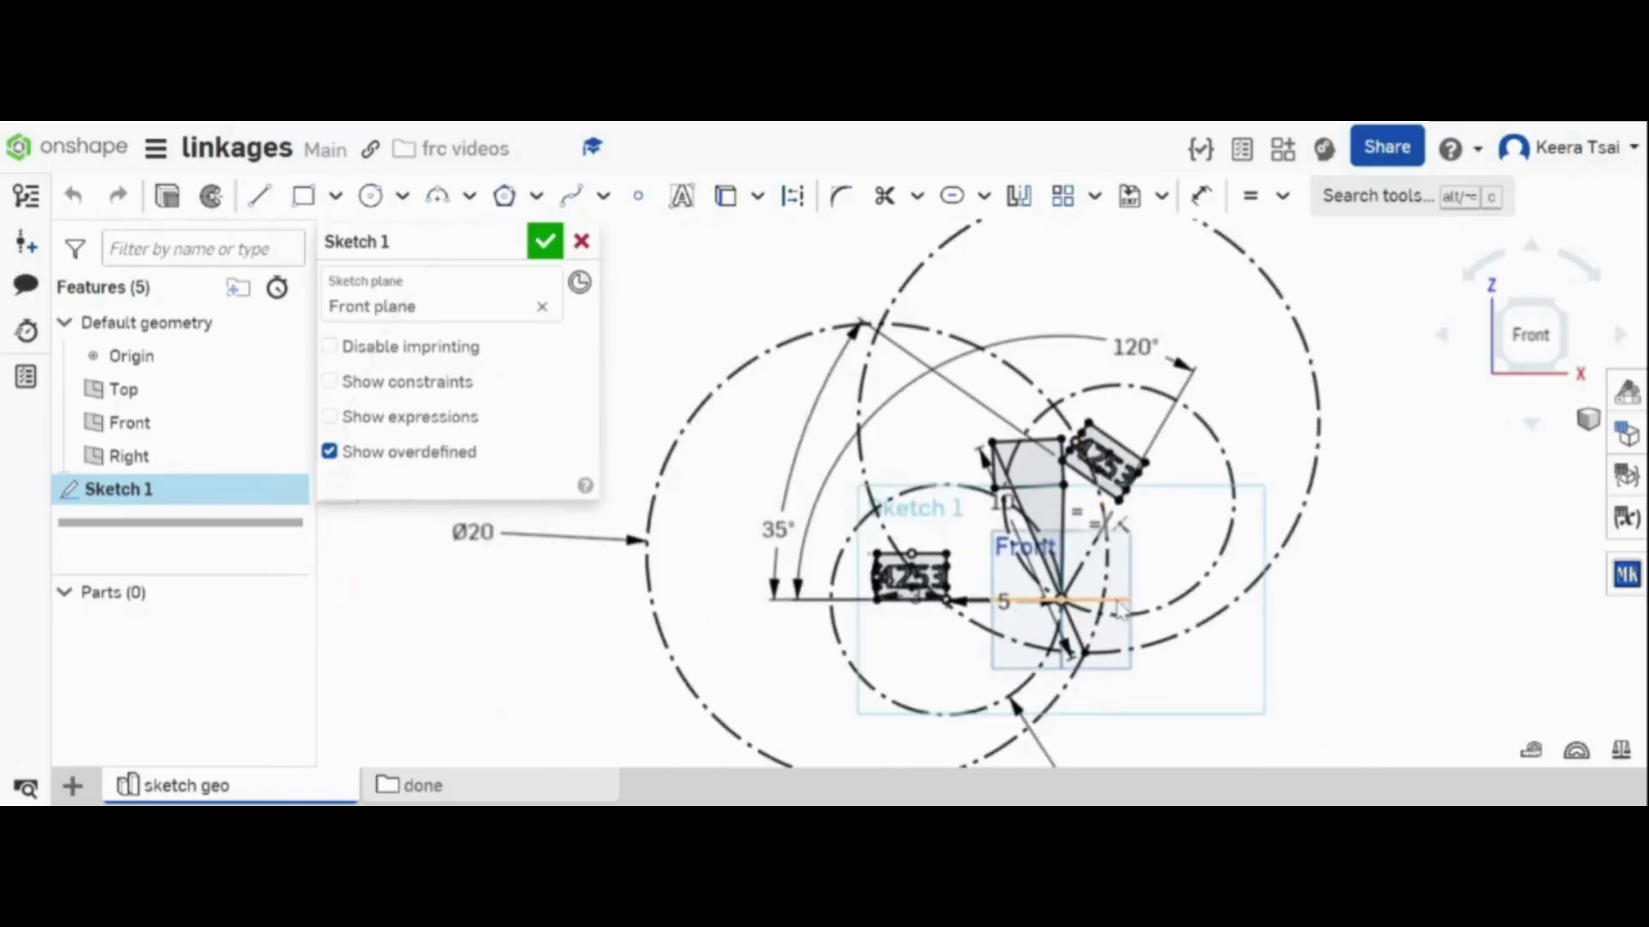
- Measure the distance between the lower-right corners of the 4253 plate in its horizontal and tilted positions
scroll(1199, 472, up, 2)
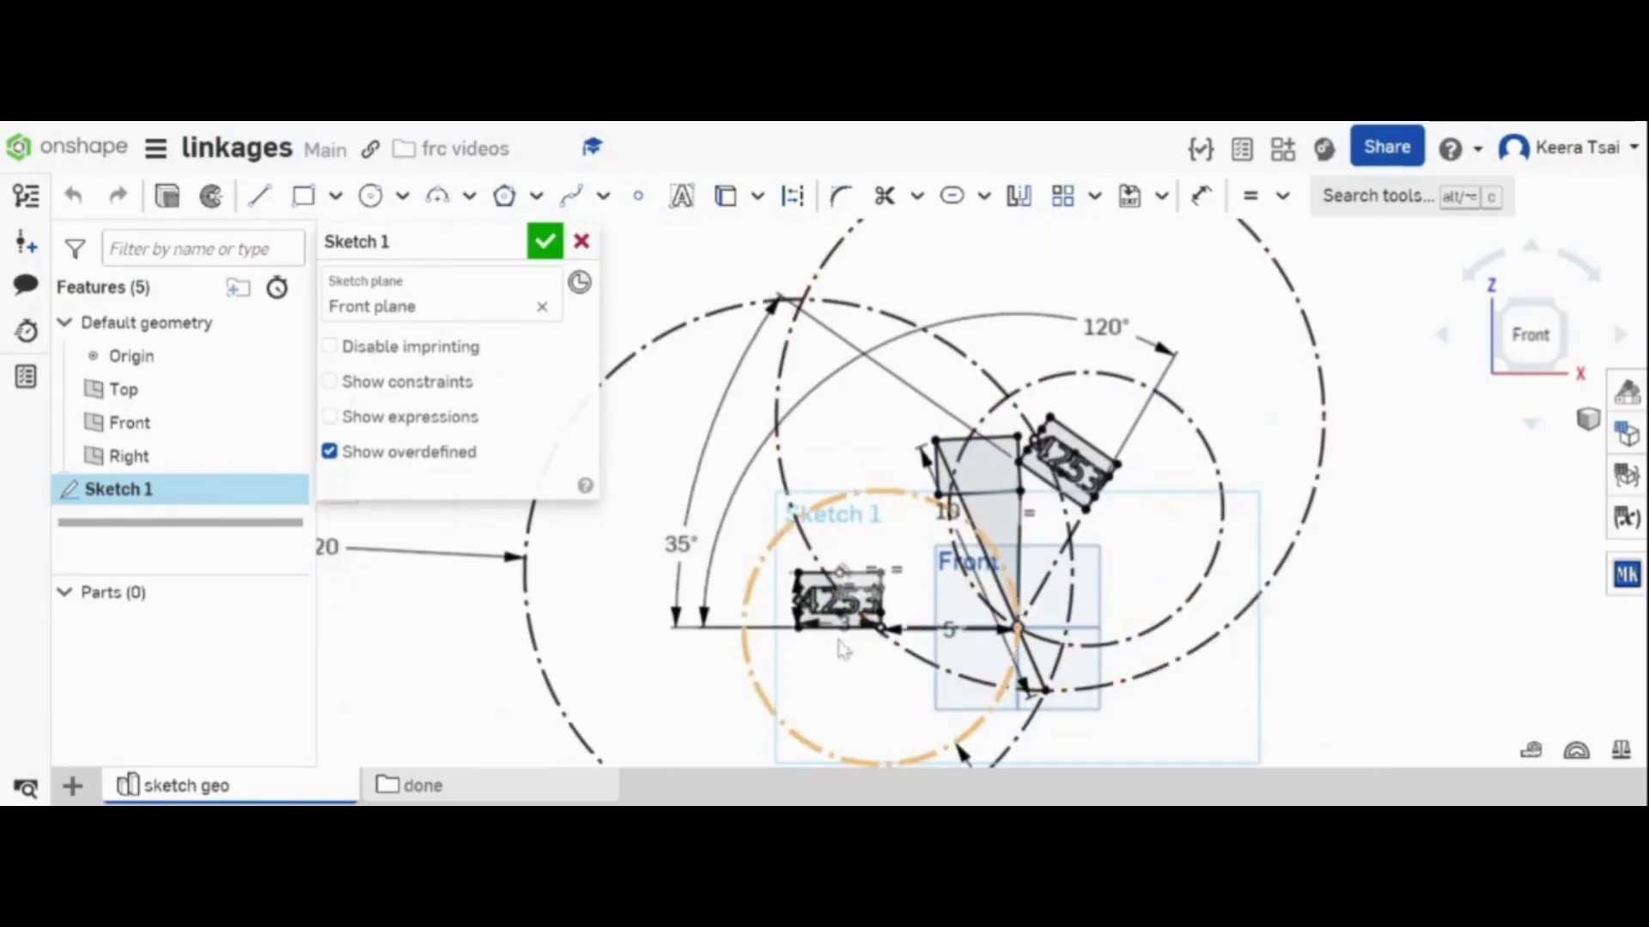
scroll(869, 617, up, 2)
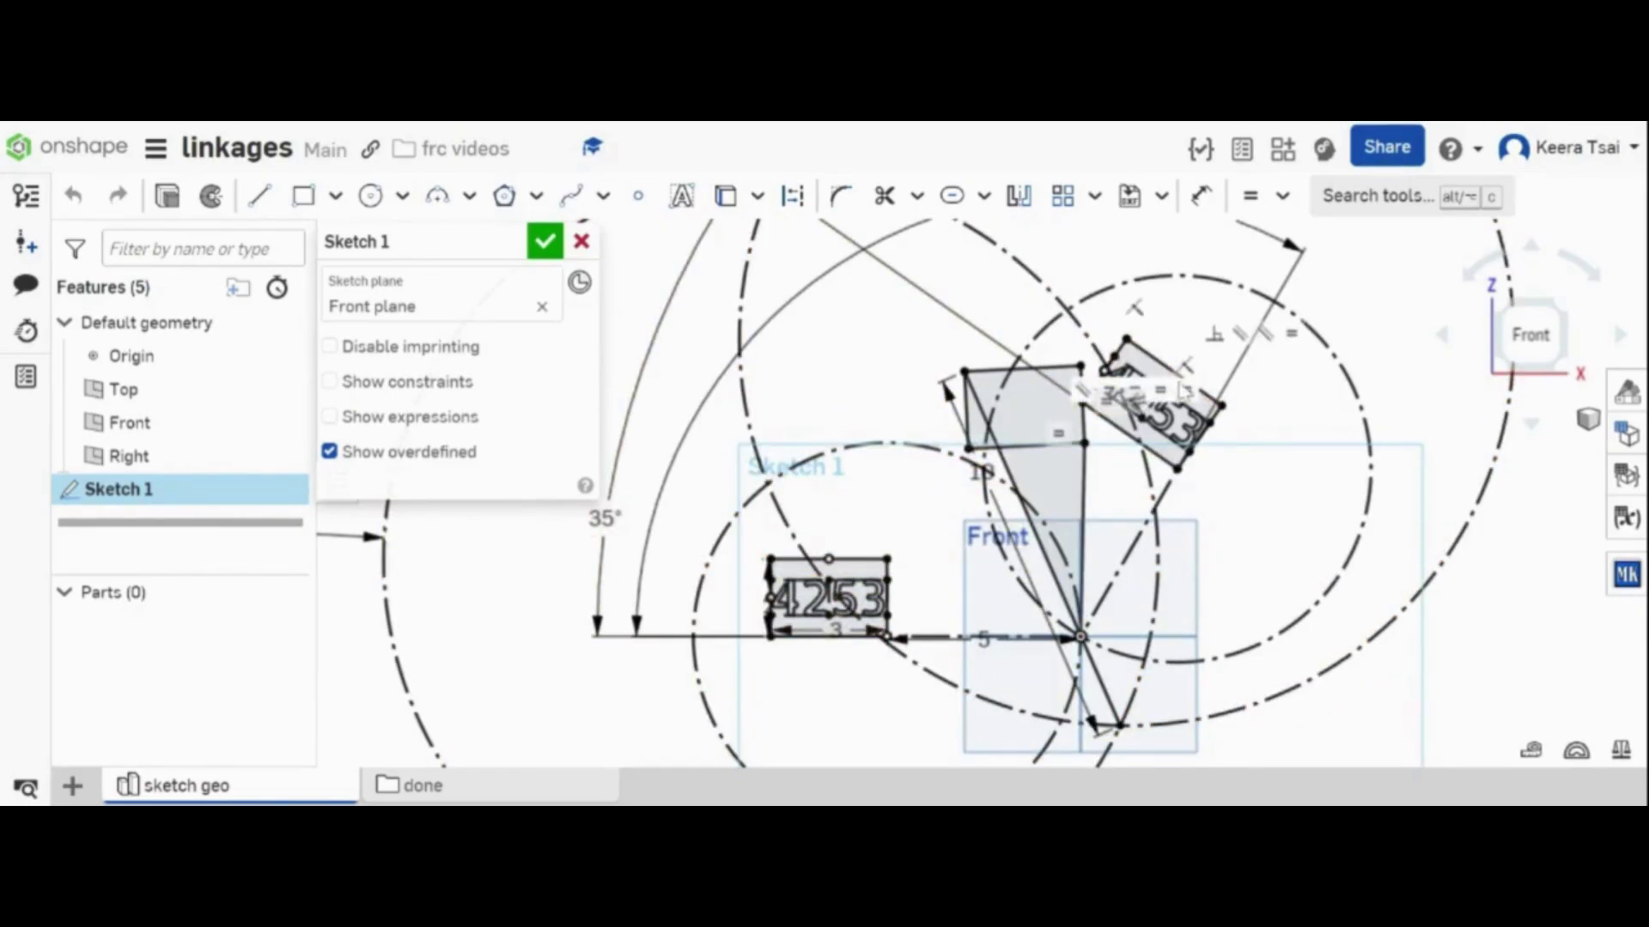
scroll(1095, 621, down, 1)
scroll(925, 639, up, 1)
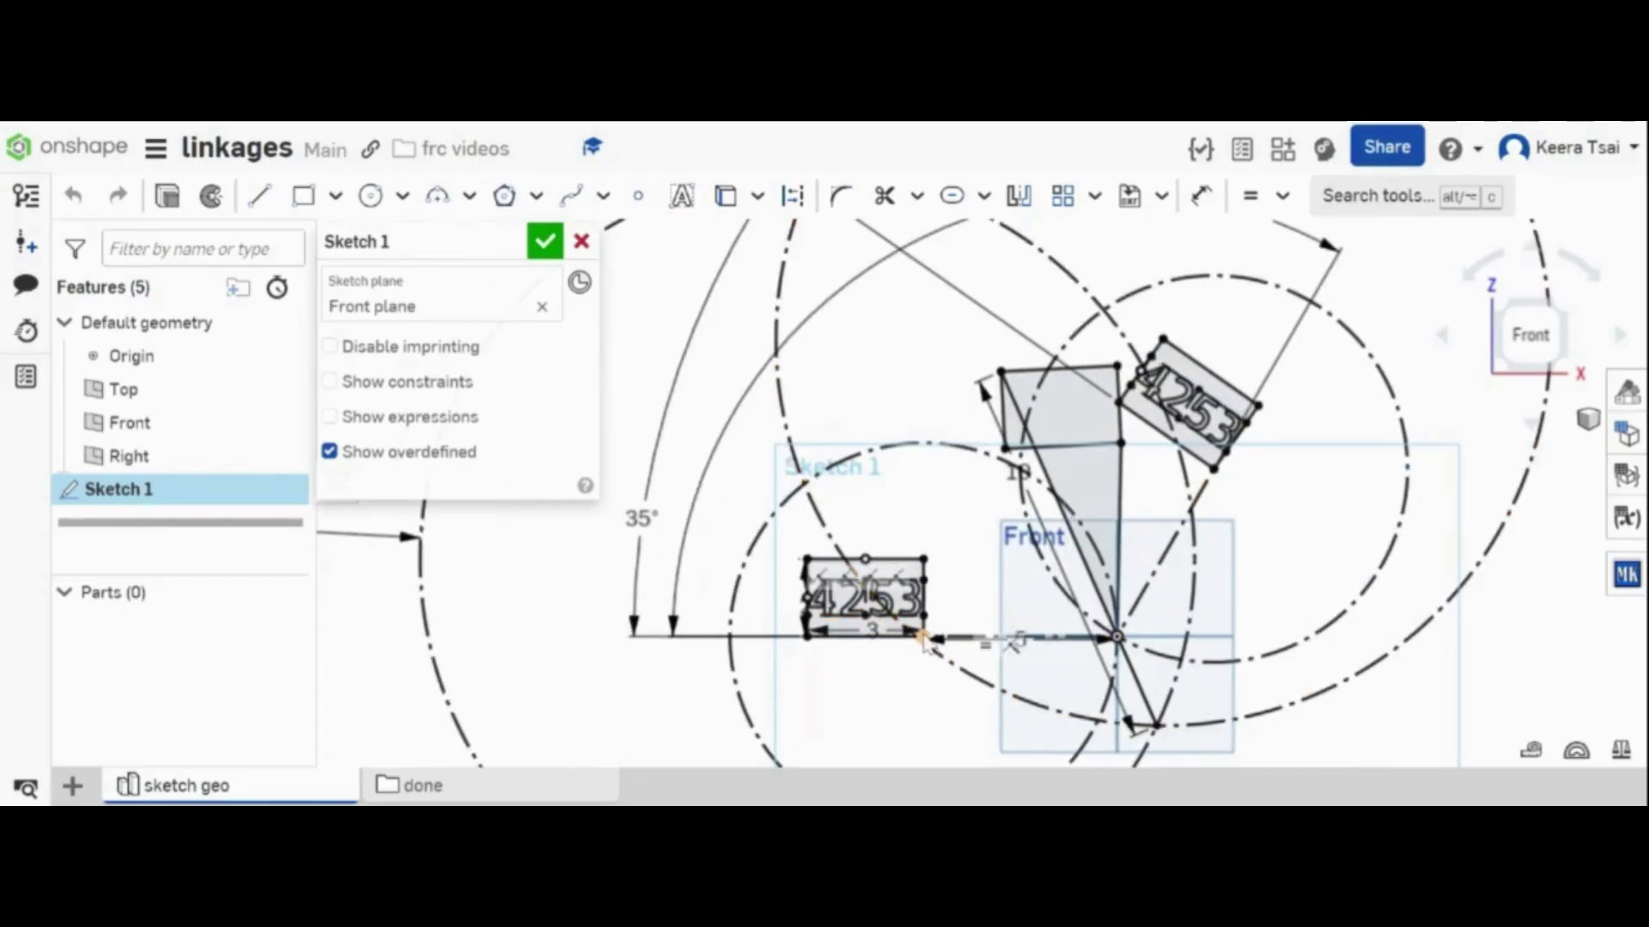
click(923, 638)
click(1213, 469)
scroll(1147, 529, down, 2)
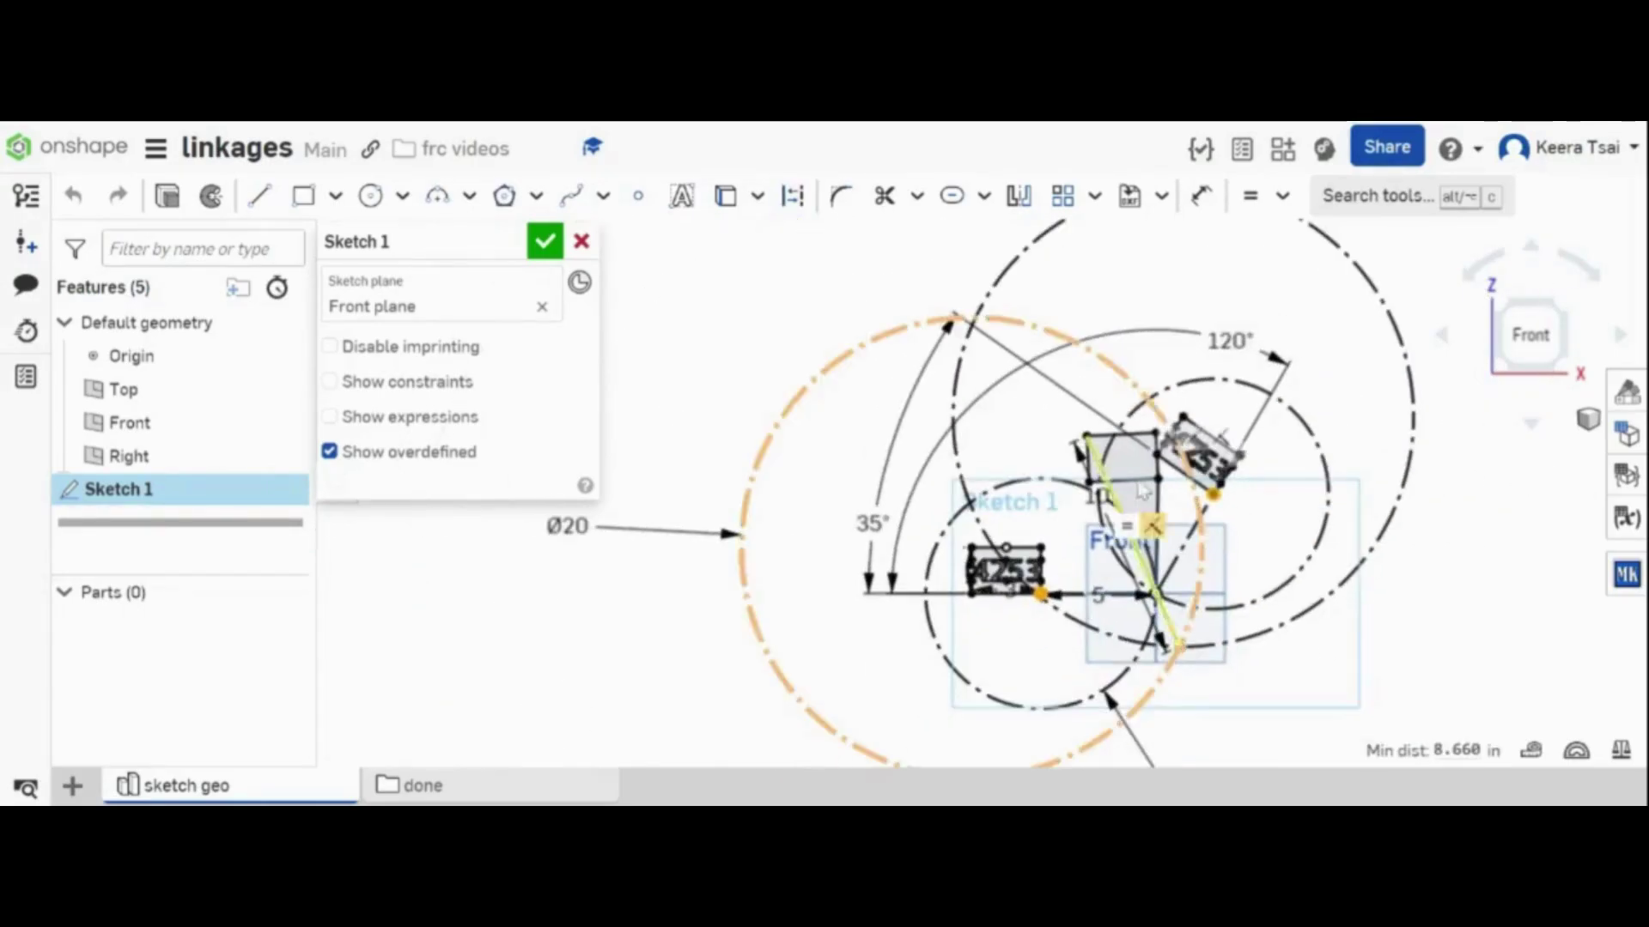
scroll(1006, 563, down, 2)
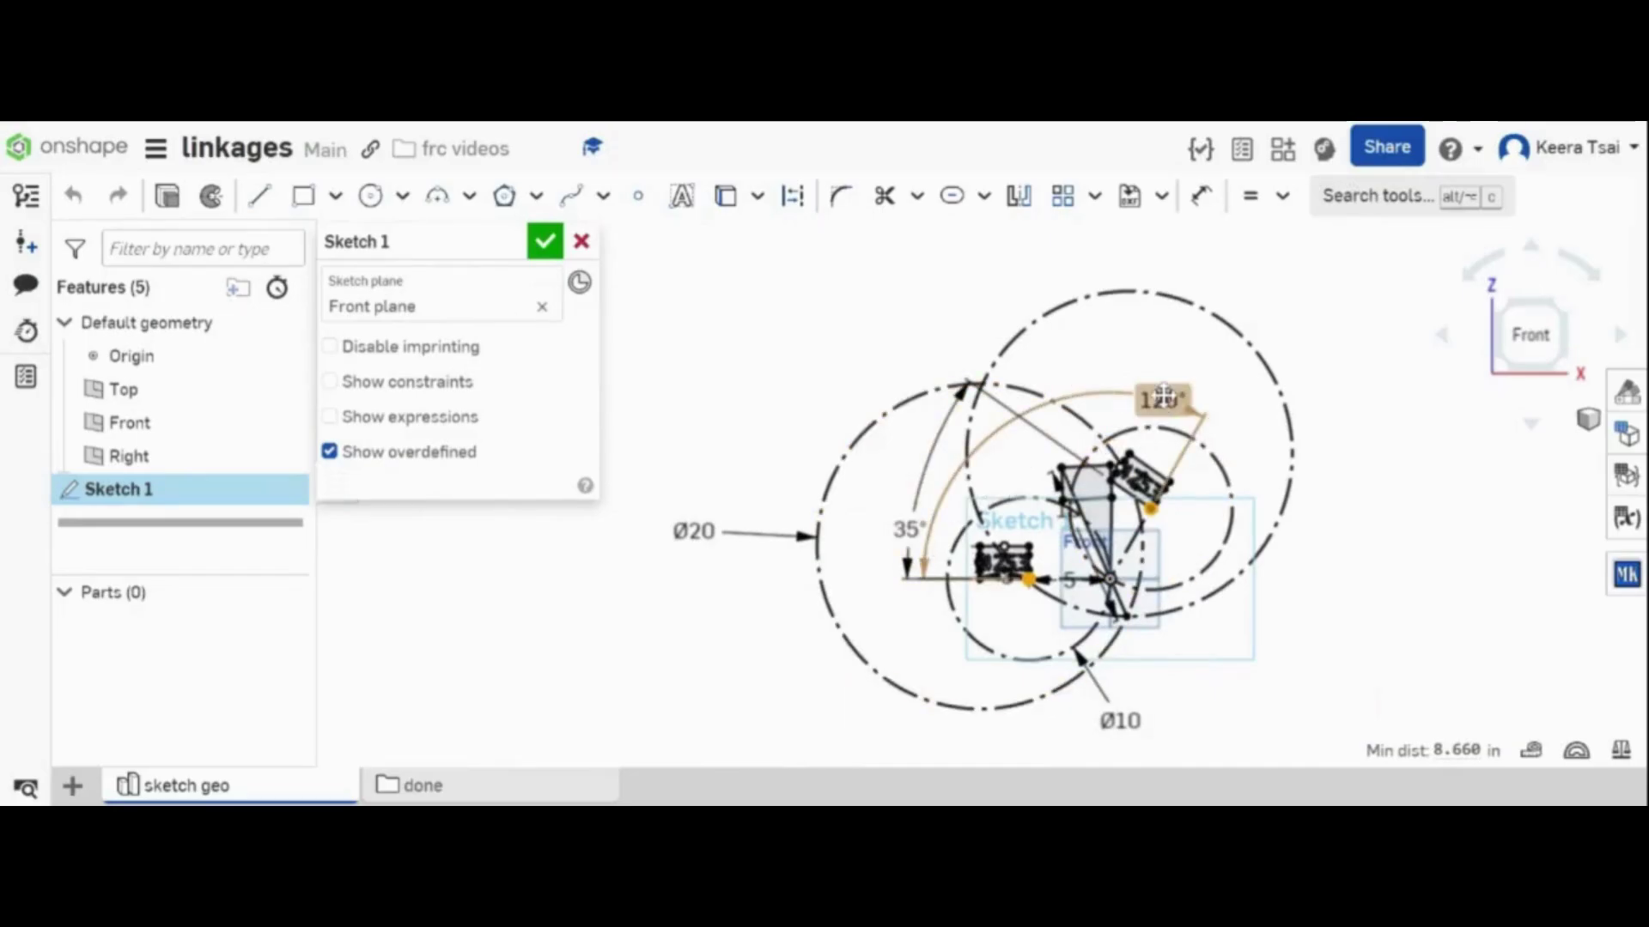
click(1408, 598)
- Measure the angle between the plate's bottom edges in the horizontal and tilted positions
scroll(1408, 599, up, 2)
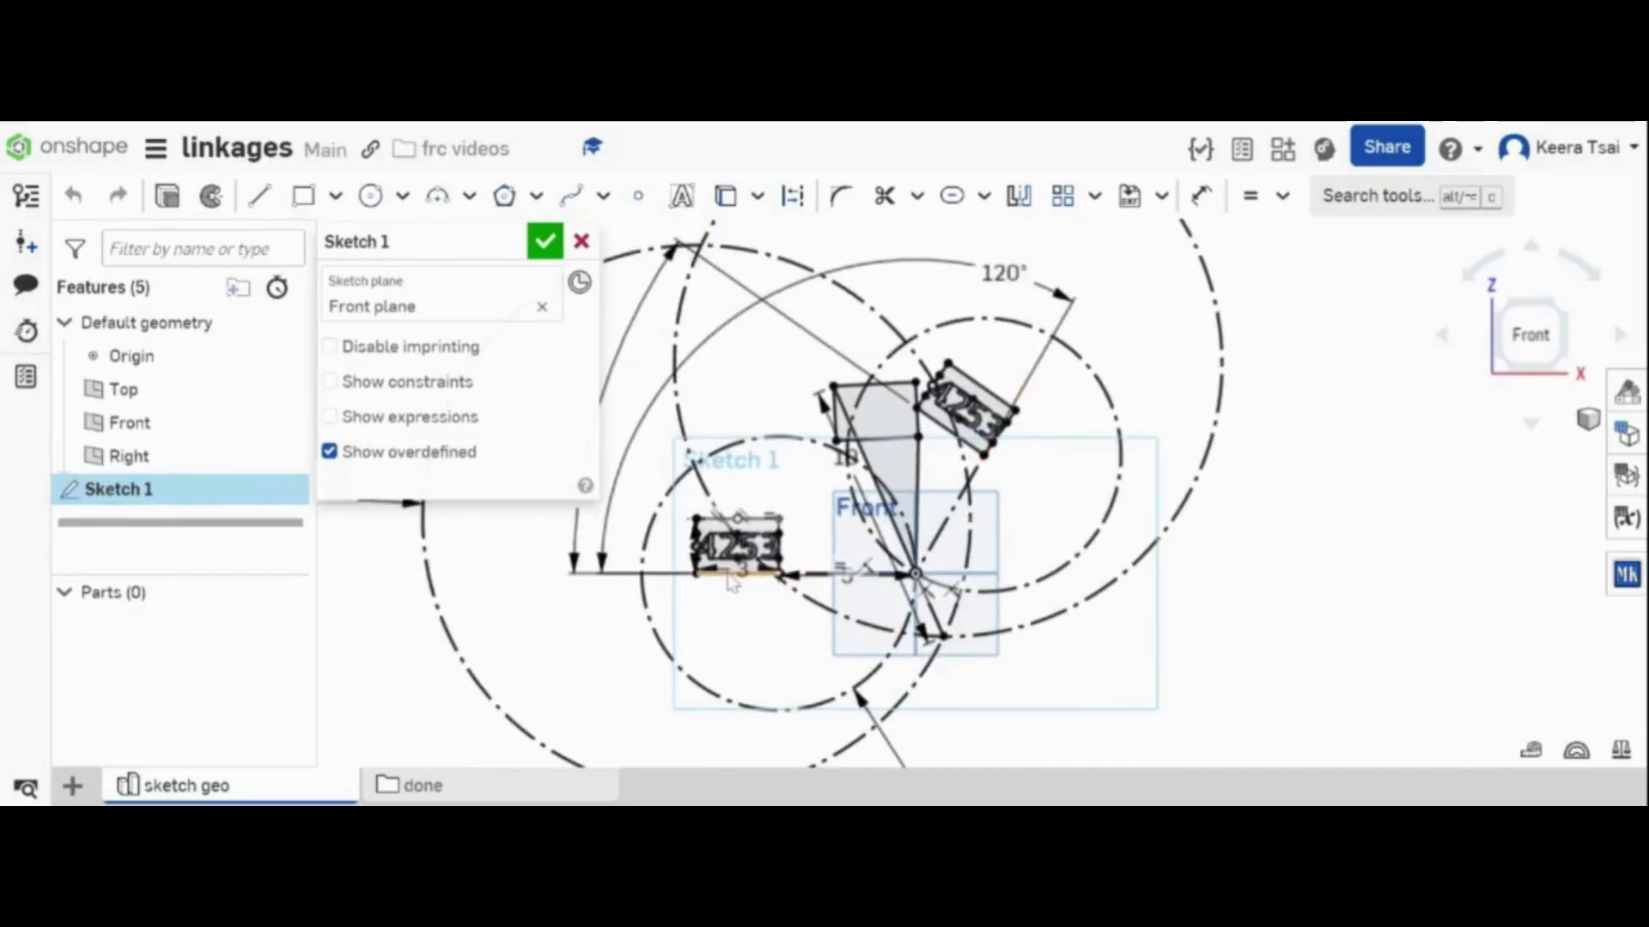
click(730, 574)
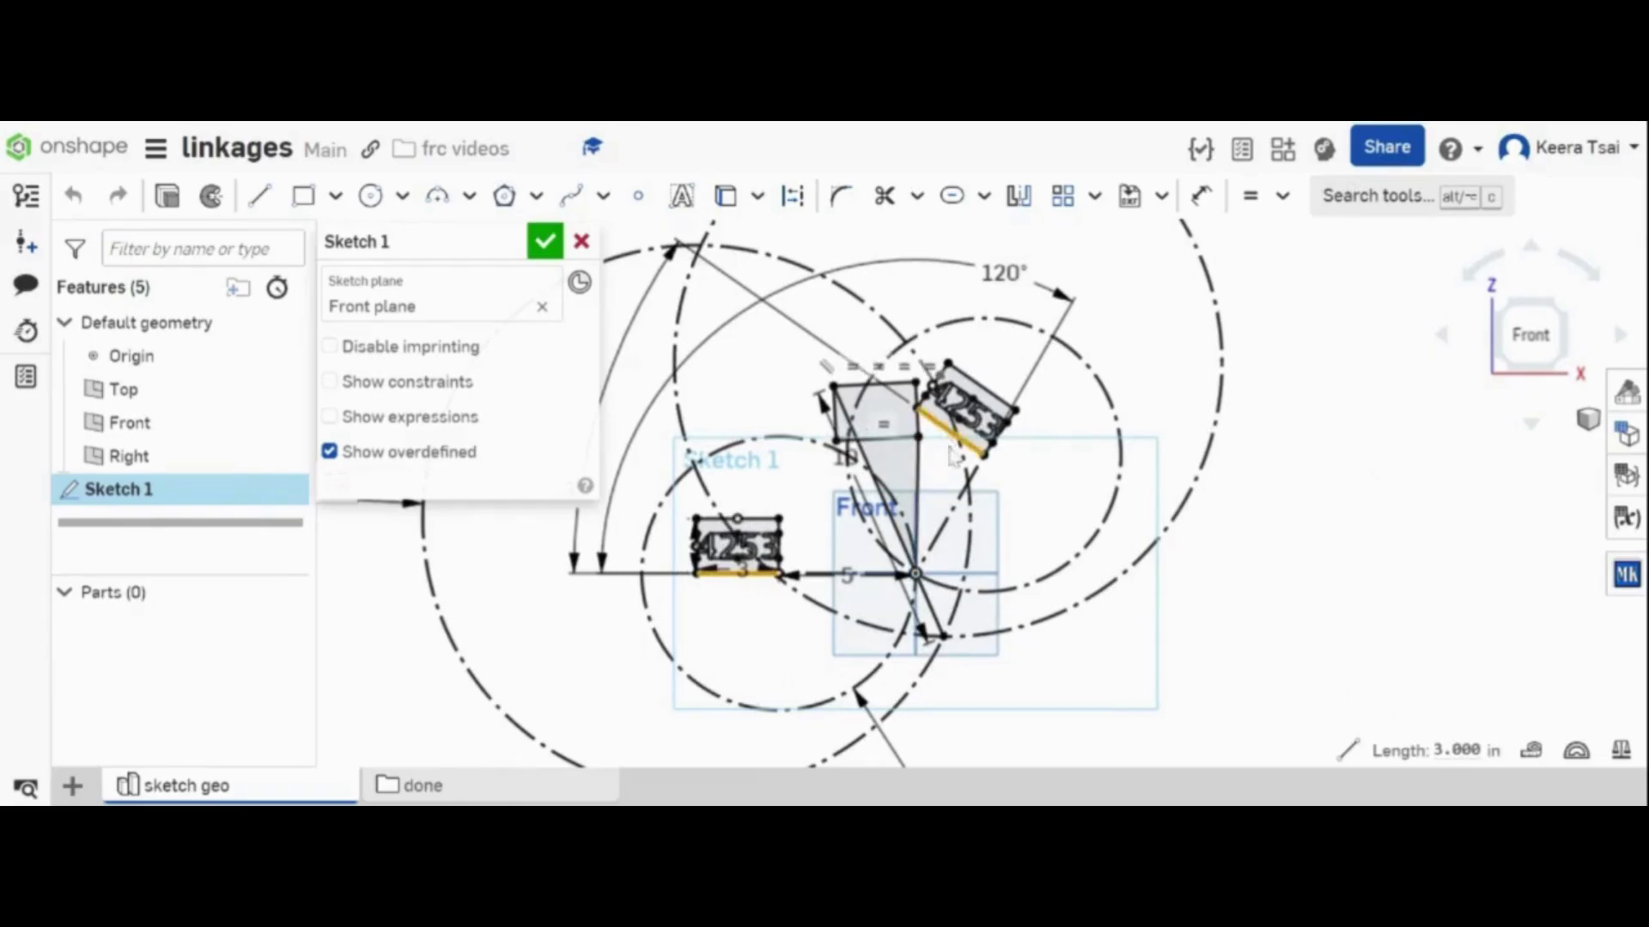
scroll(945, 439, down, 2)
click(708, 498)
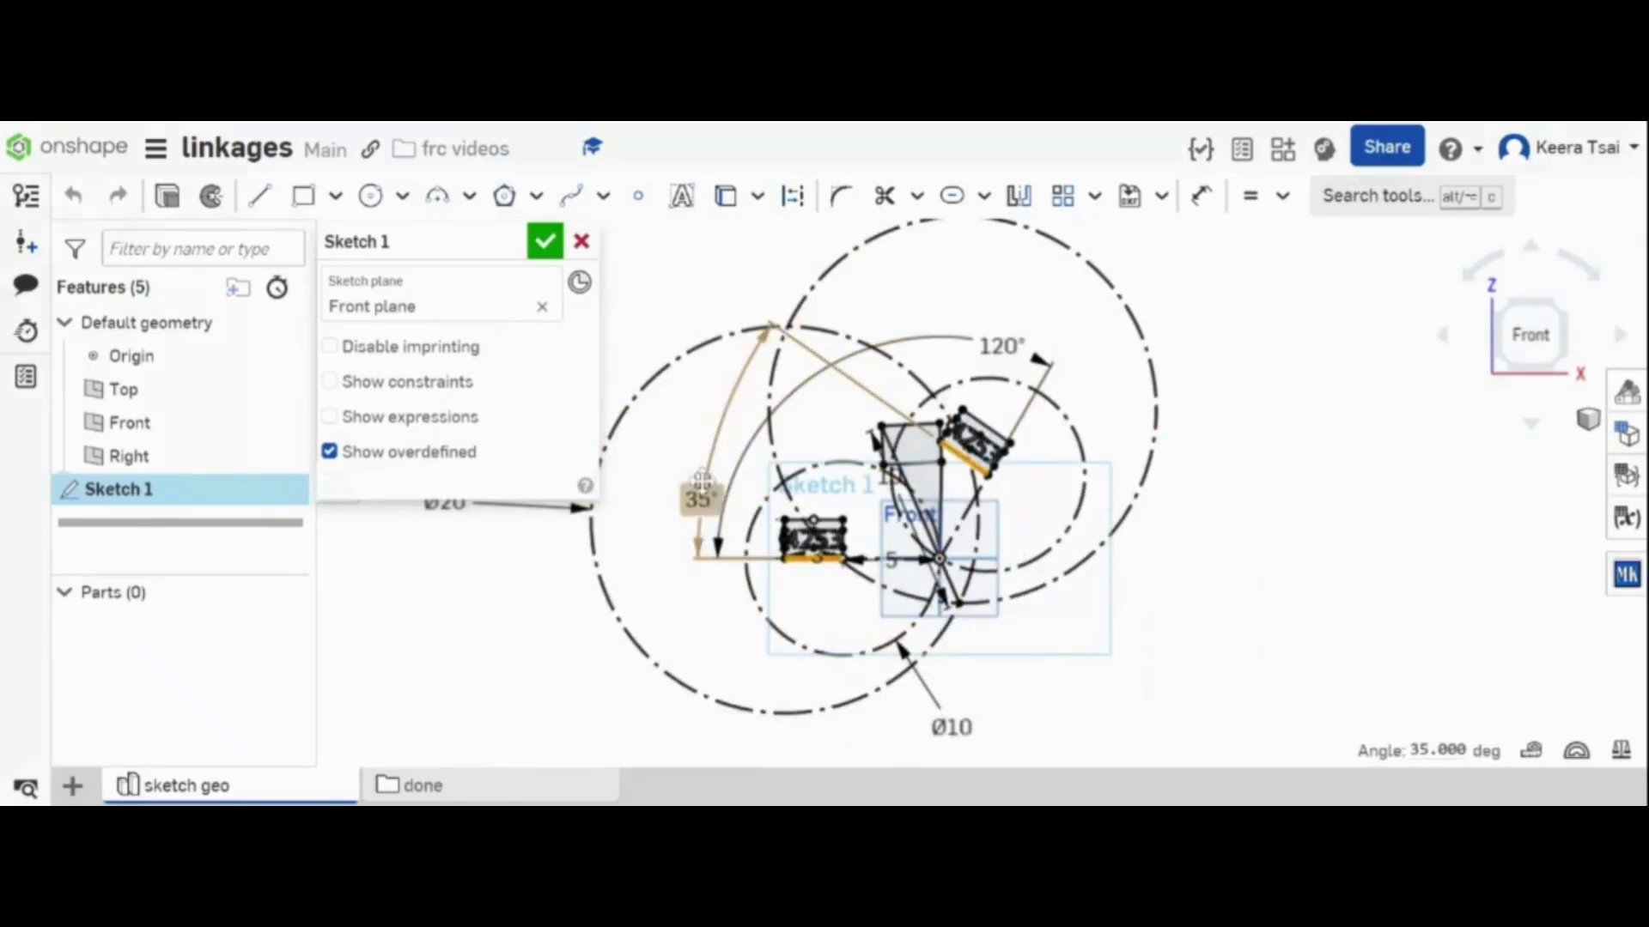
scroll(868, 479, up, 2)
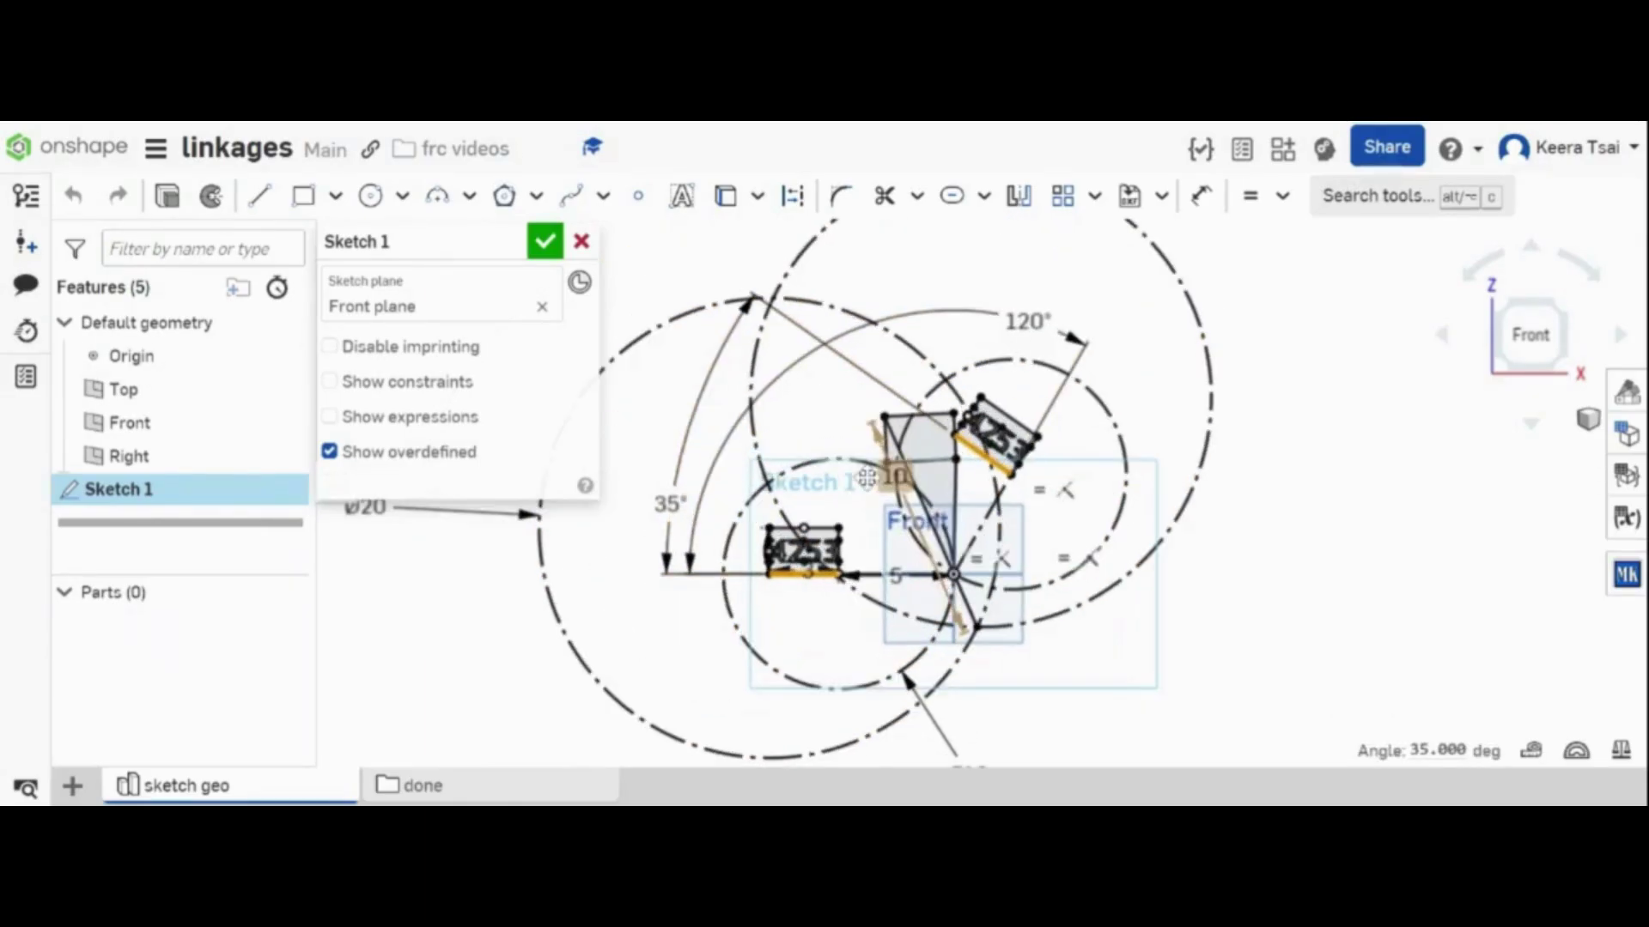
scroll(1271, 598, up, 2)
click(1363, 645)
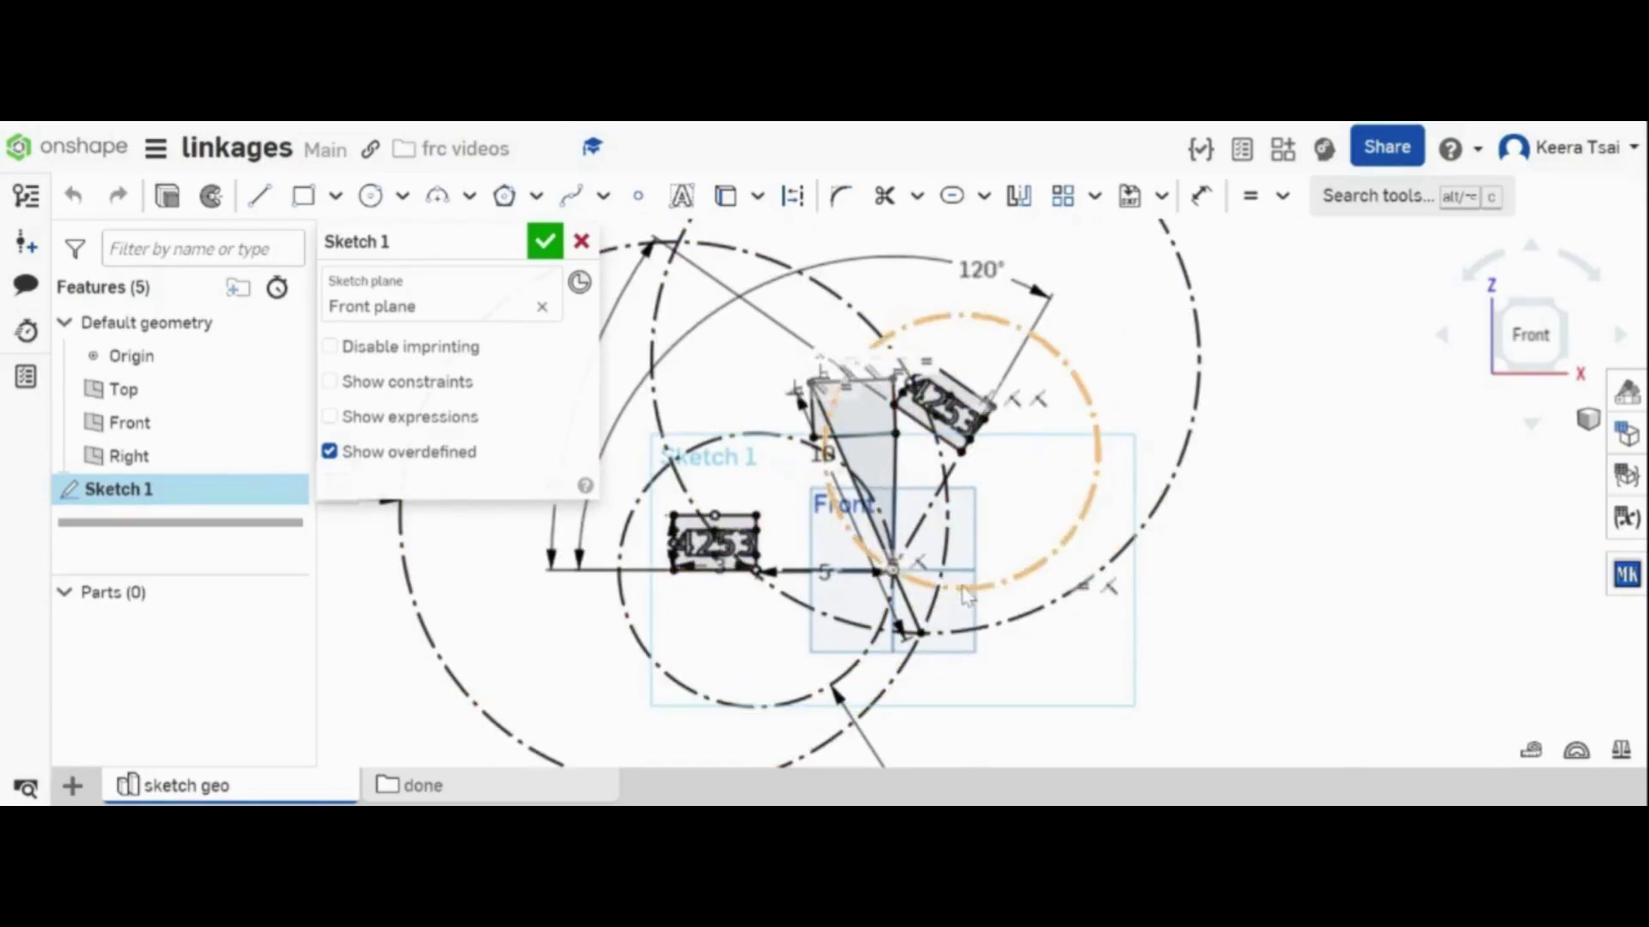
- Examine the small construction circles centred on the plate's lower-right corner in both positions
scroll(992, 580, up, 2)
scroll(1291, 668, down, 1)
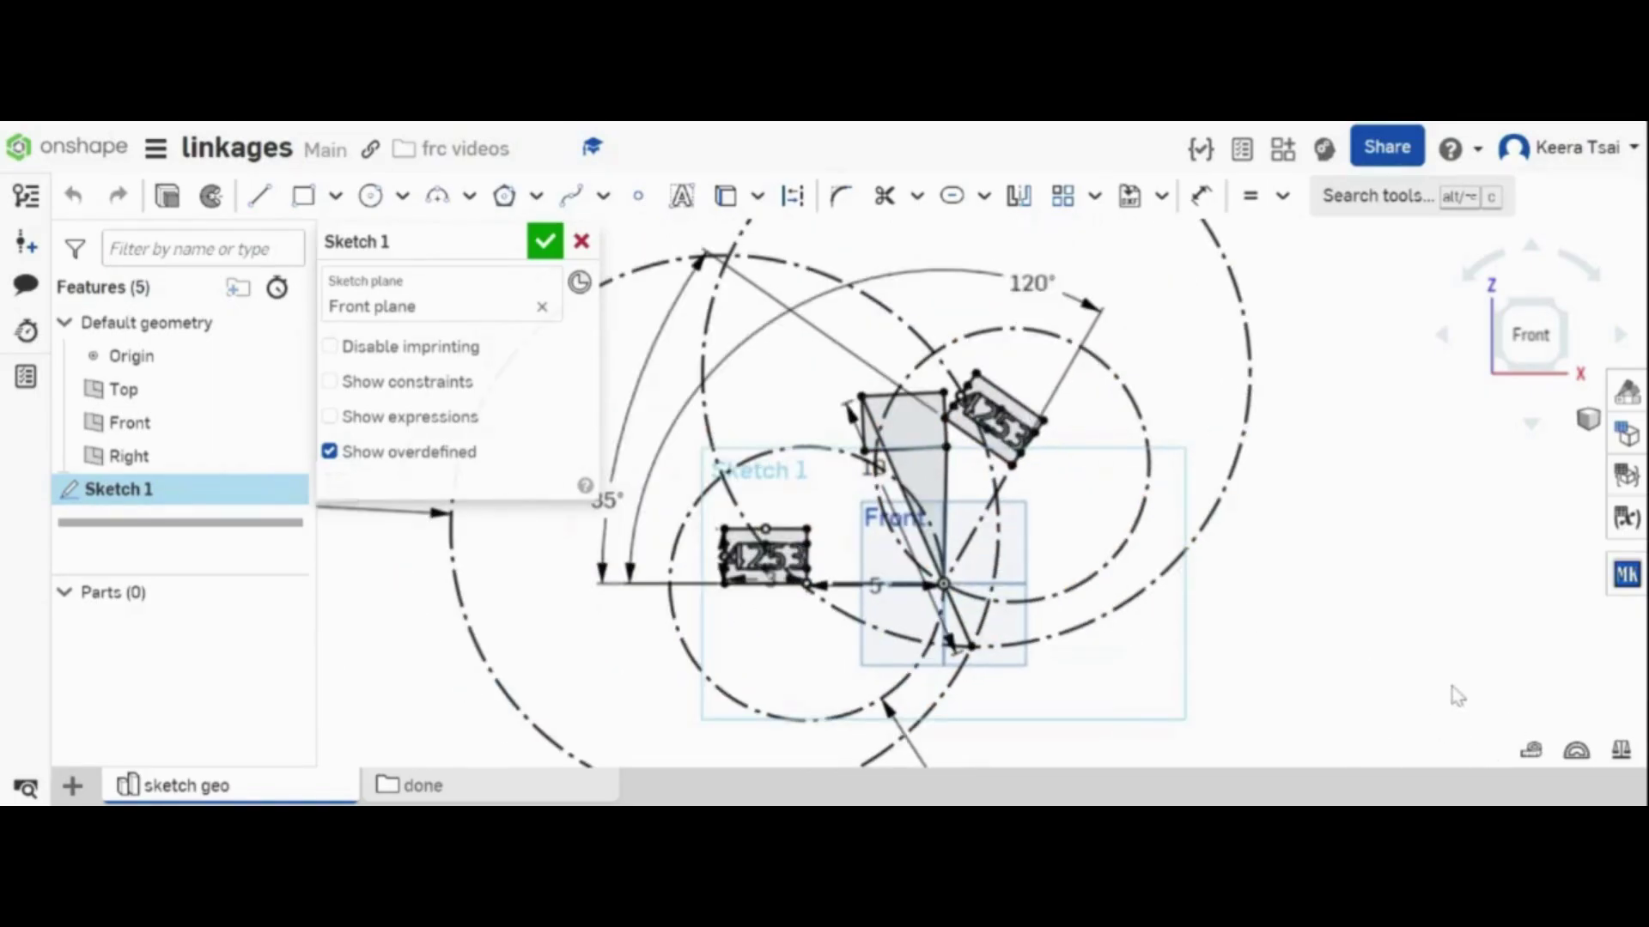
scroll(1460, 697, down, 1)
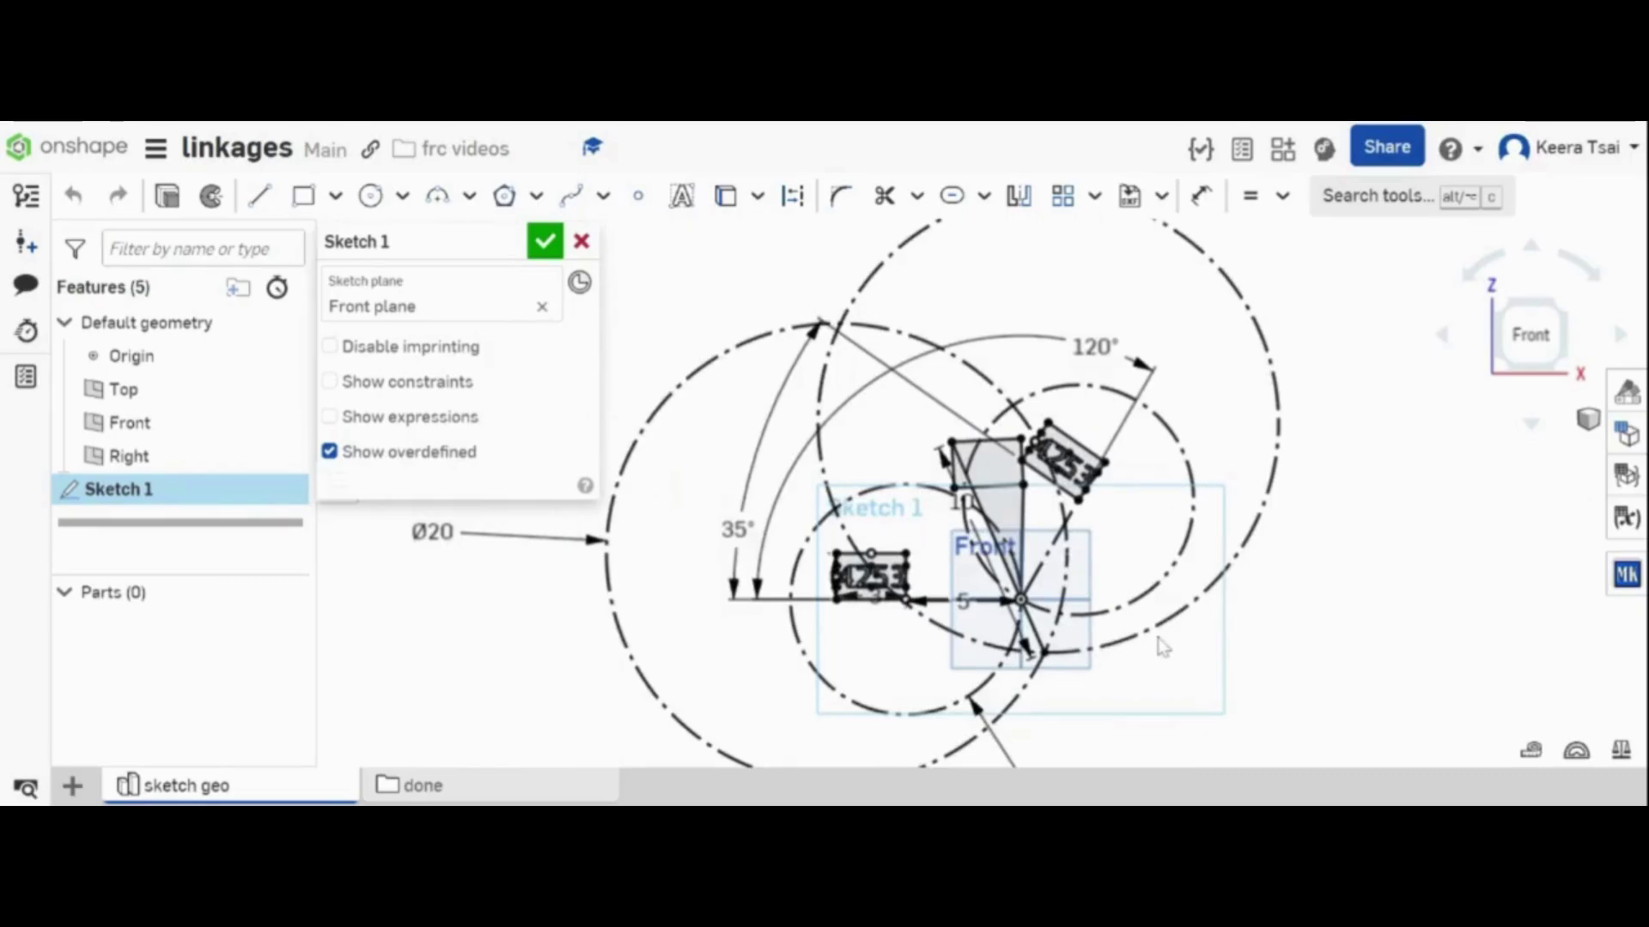
scroll(1031, 593, up, 3)
scroll(1149, 412, down, 2)
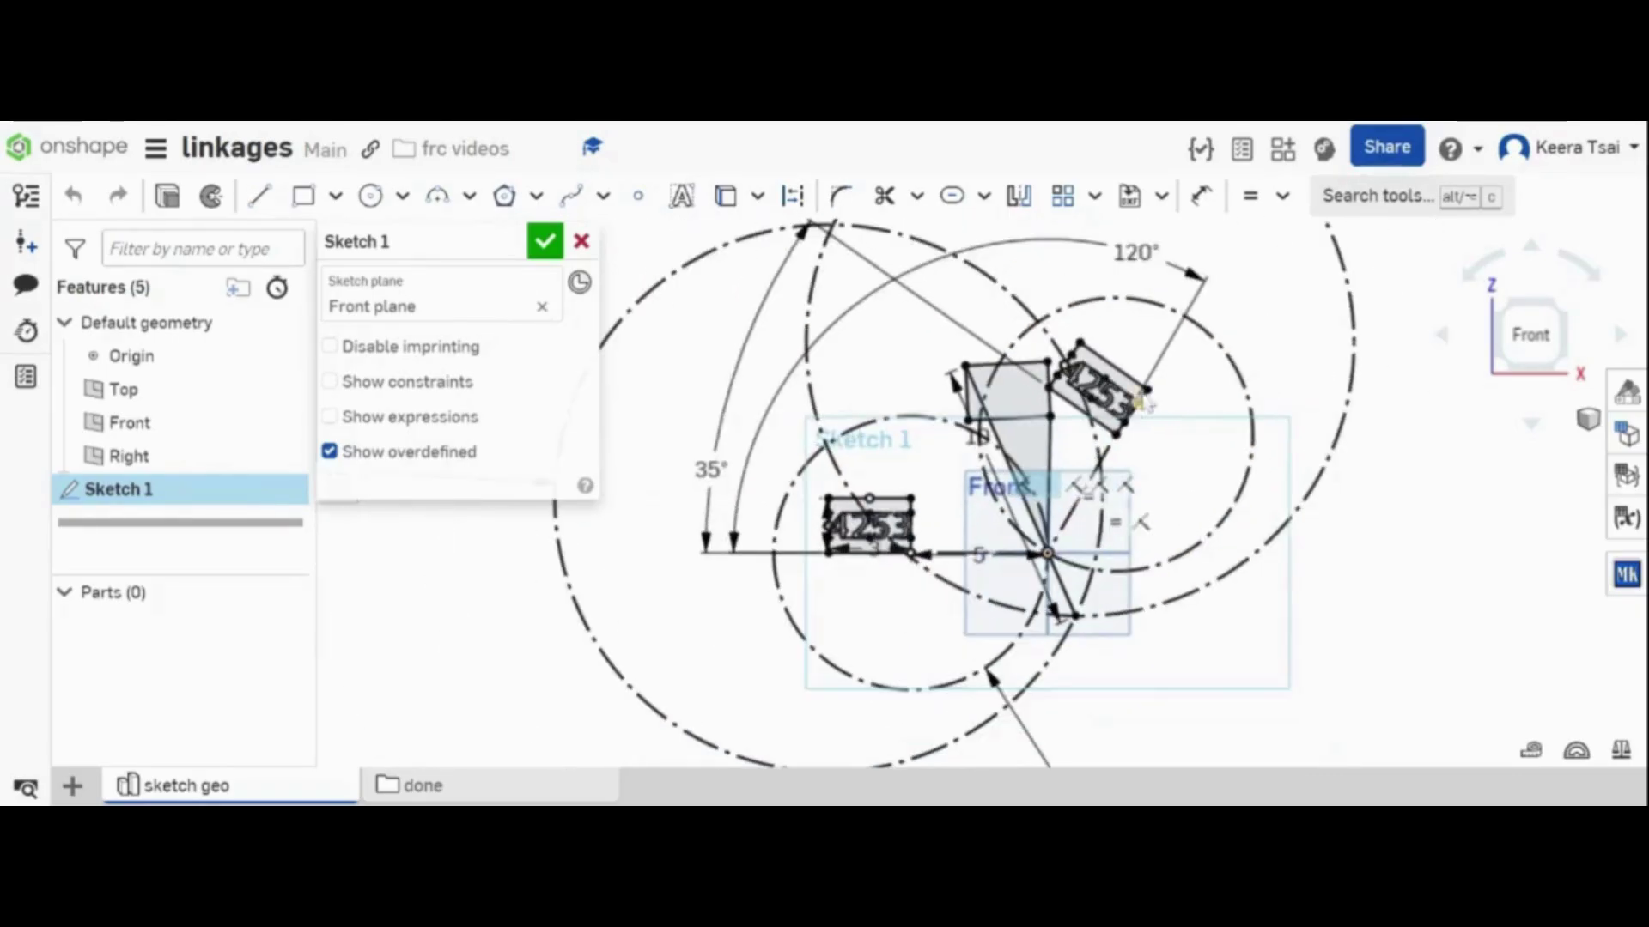
scroll(1144, 684, up, 1)
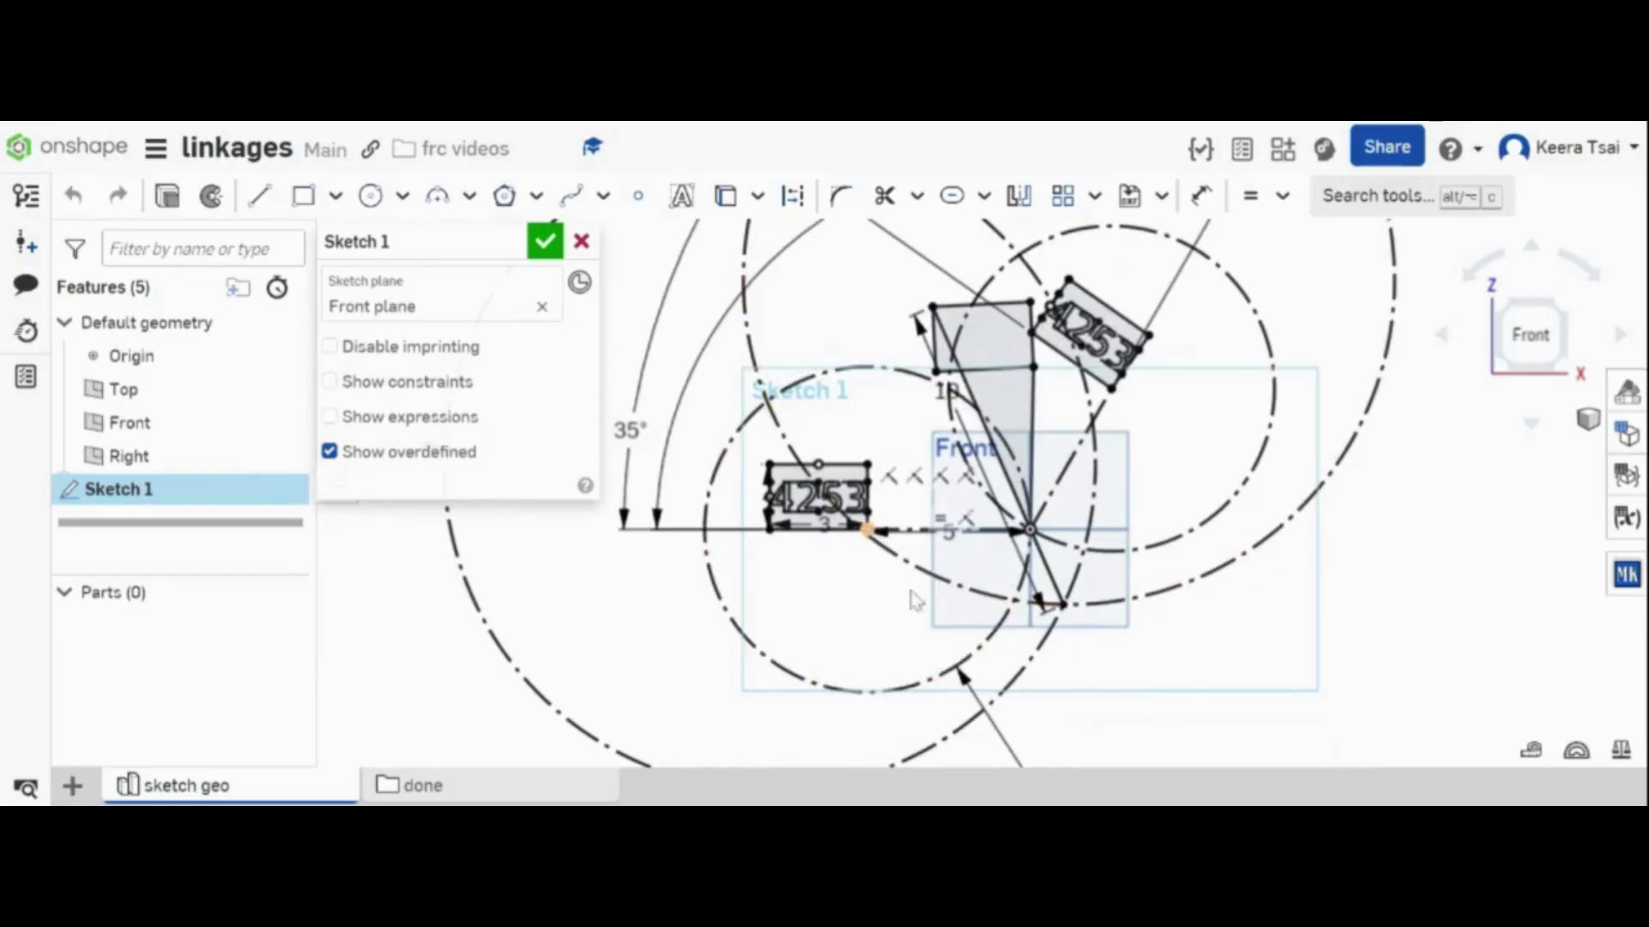
key(d)
click(989, 637)
click(1112, 391)
click(1200, 529)
click(1387, 625)
- Inspect the construction line from the horizontal plate's lower-right corner to the origin, including its plate-side endpoint
scroll(900, 567, up, 3)
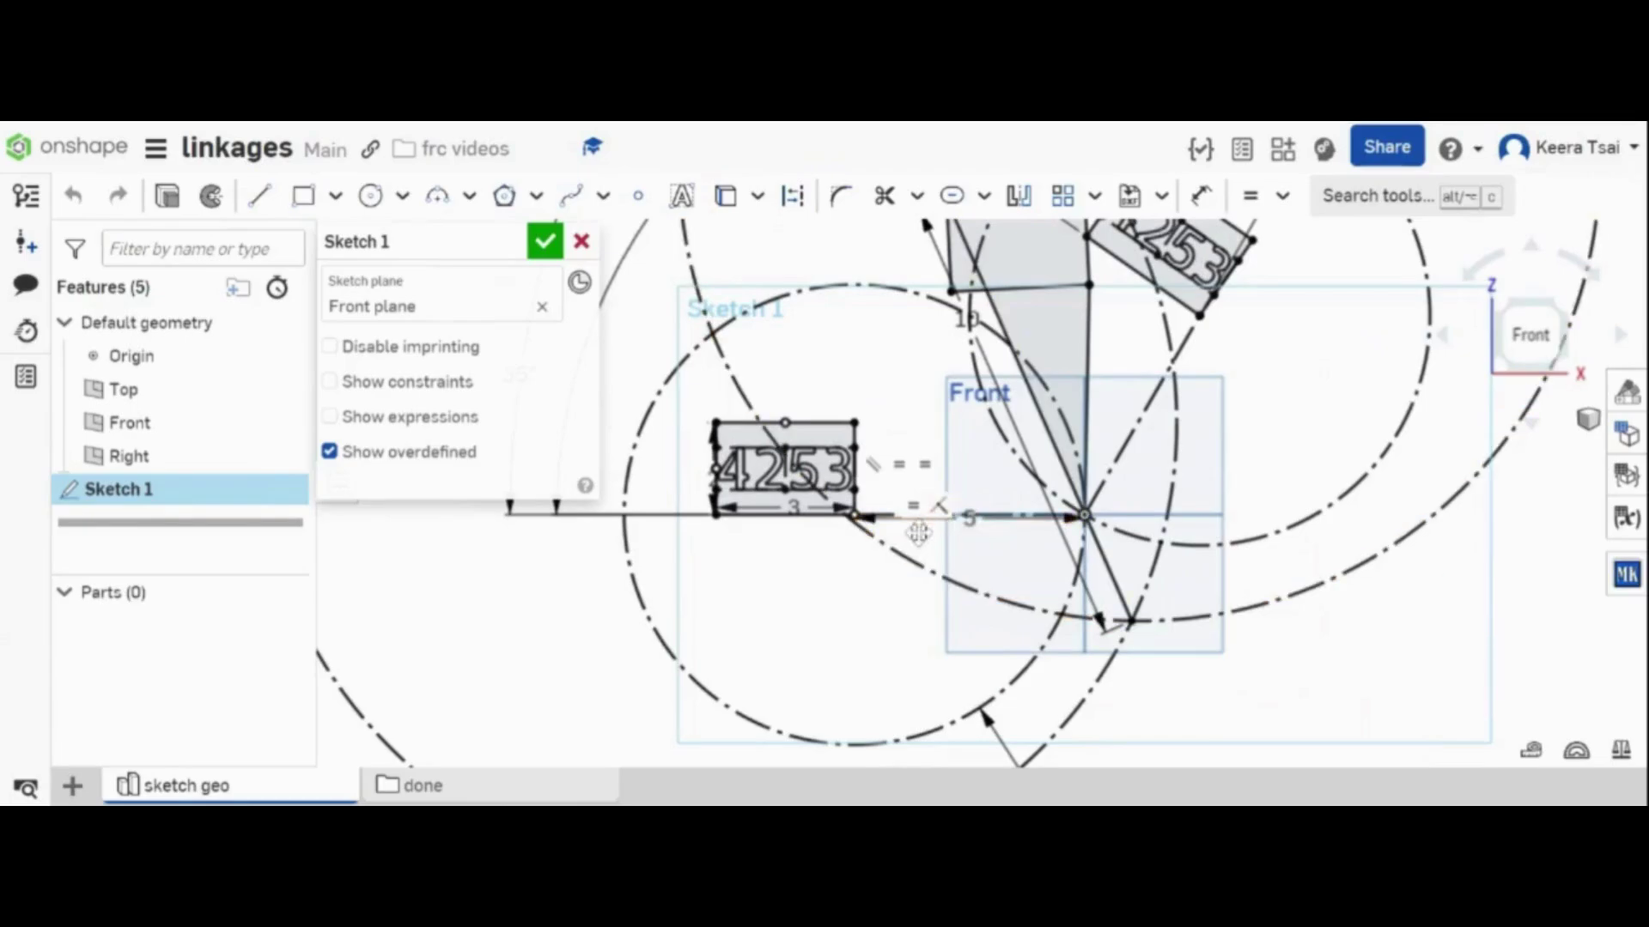
scroll(989, 519, up, 3)
click(988, 518)
key(d)
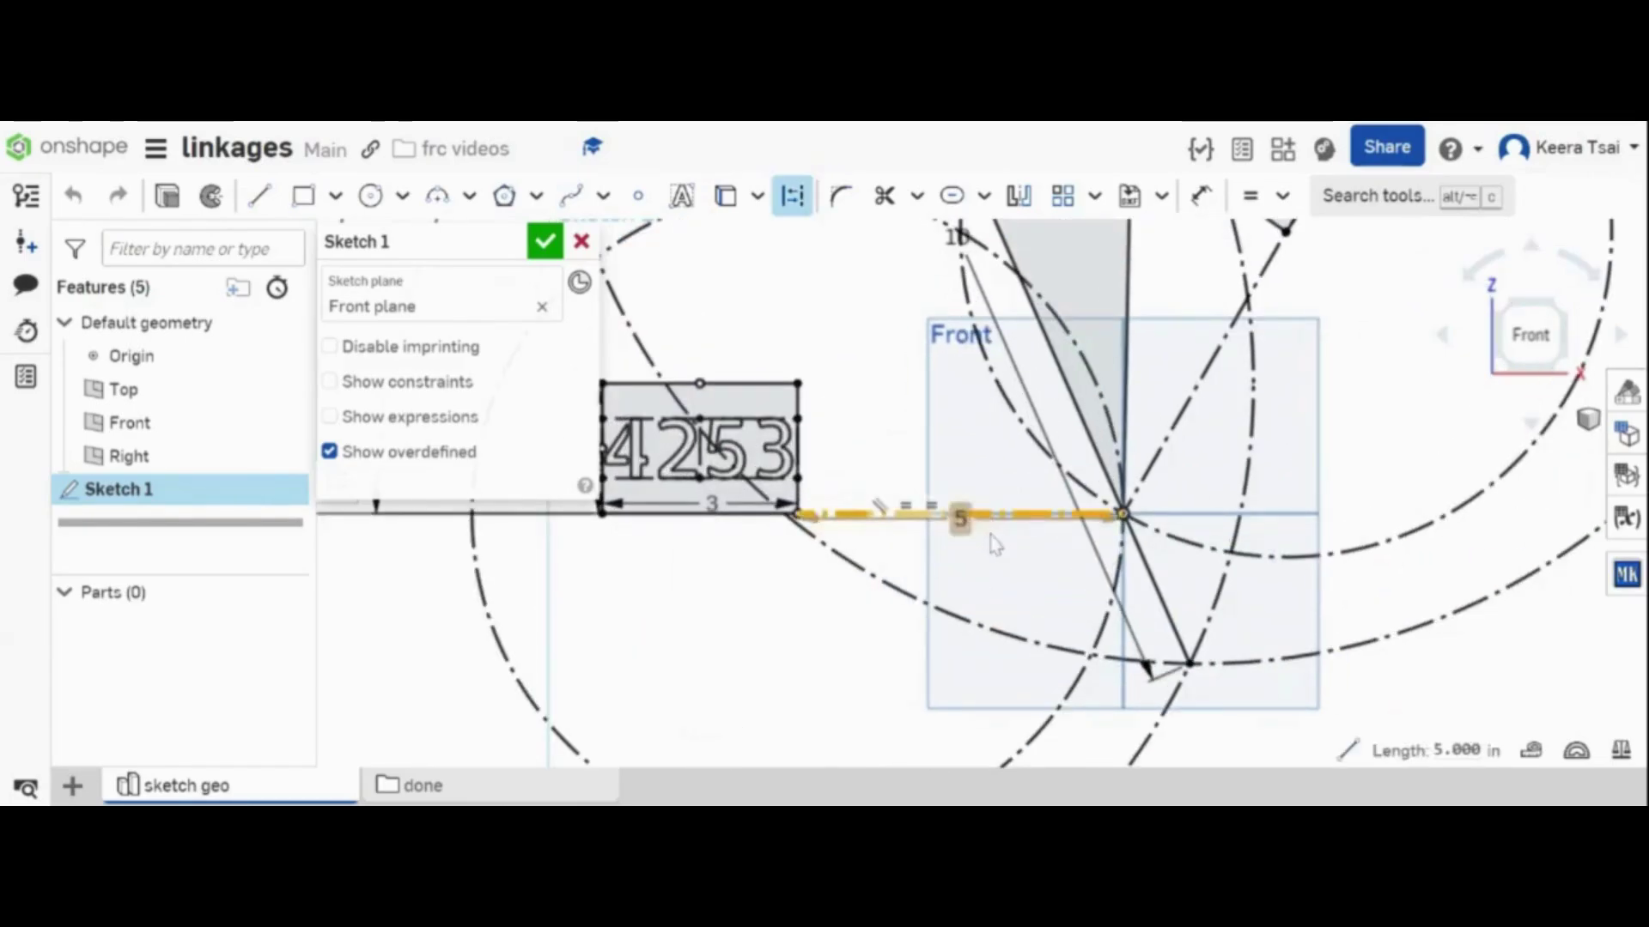
scroll(988, 524, down, 4)
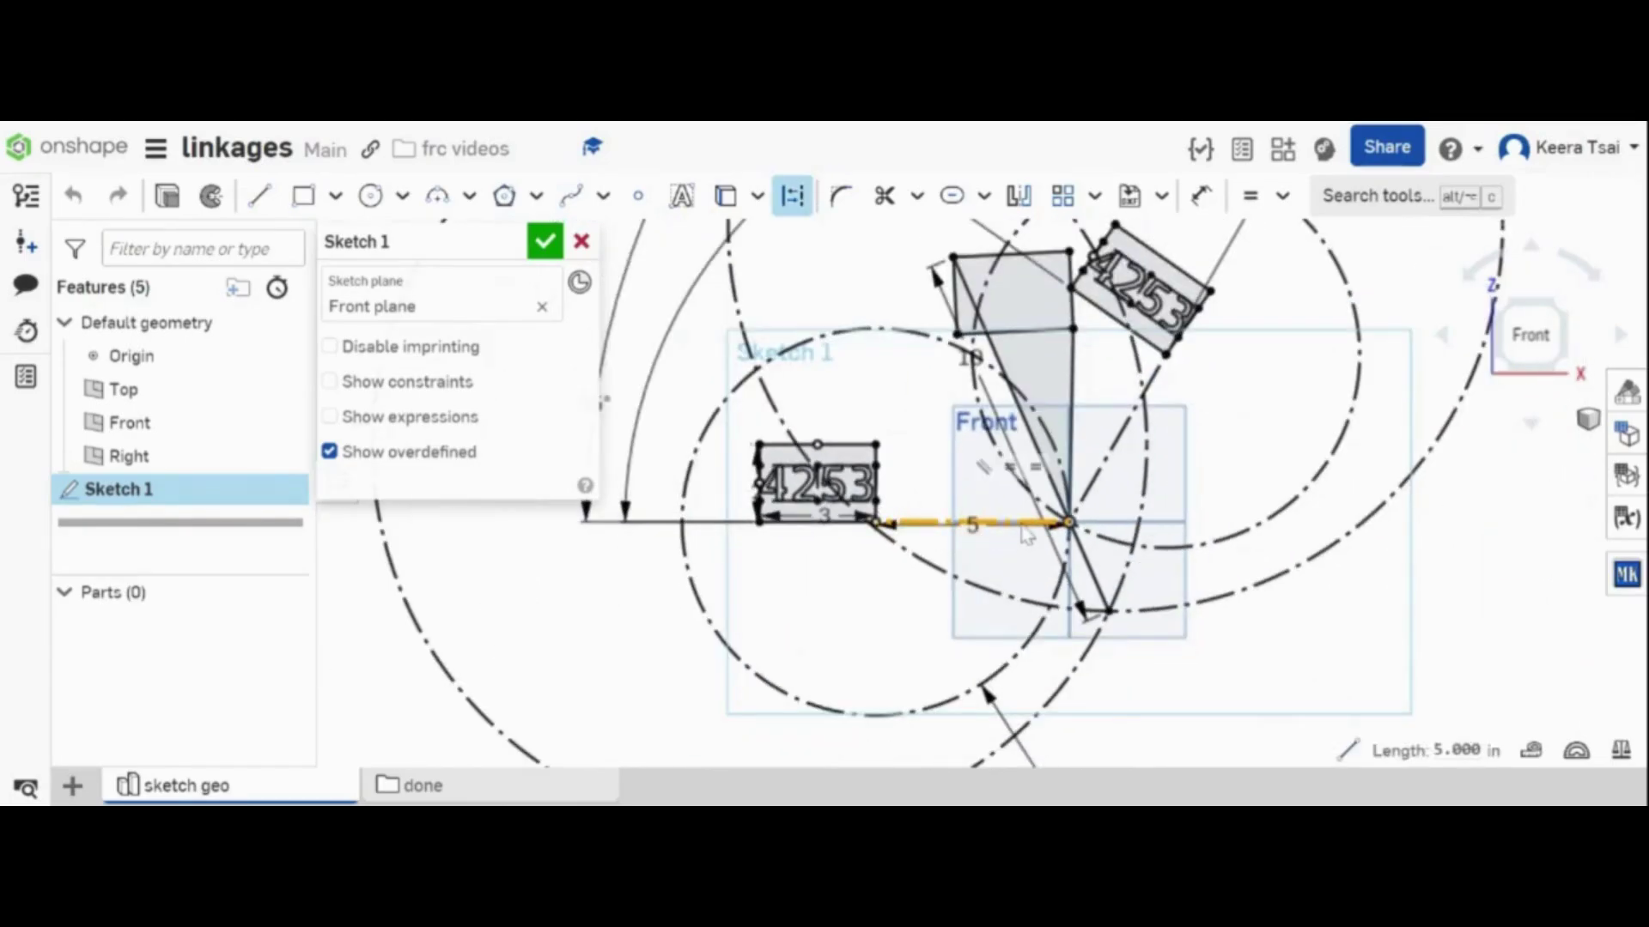
scroll(1004, 599, down, 1)
scroll(925, 560, up, 2)
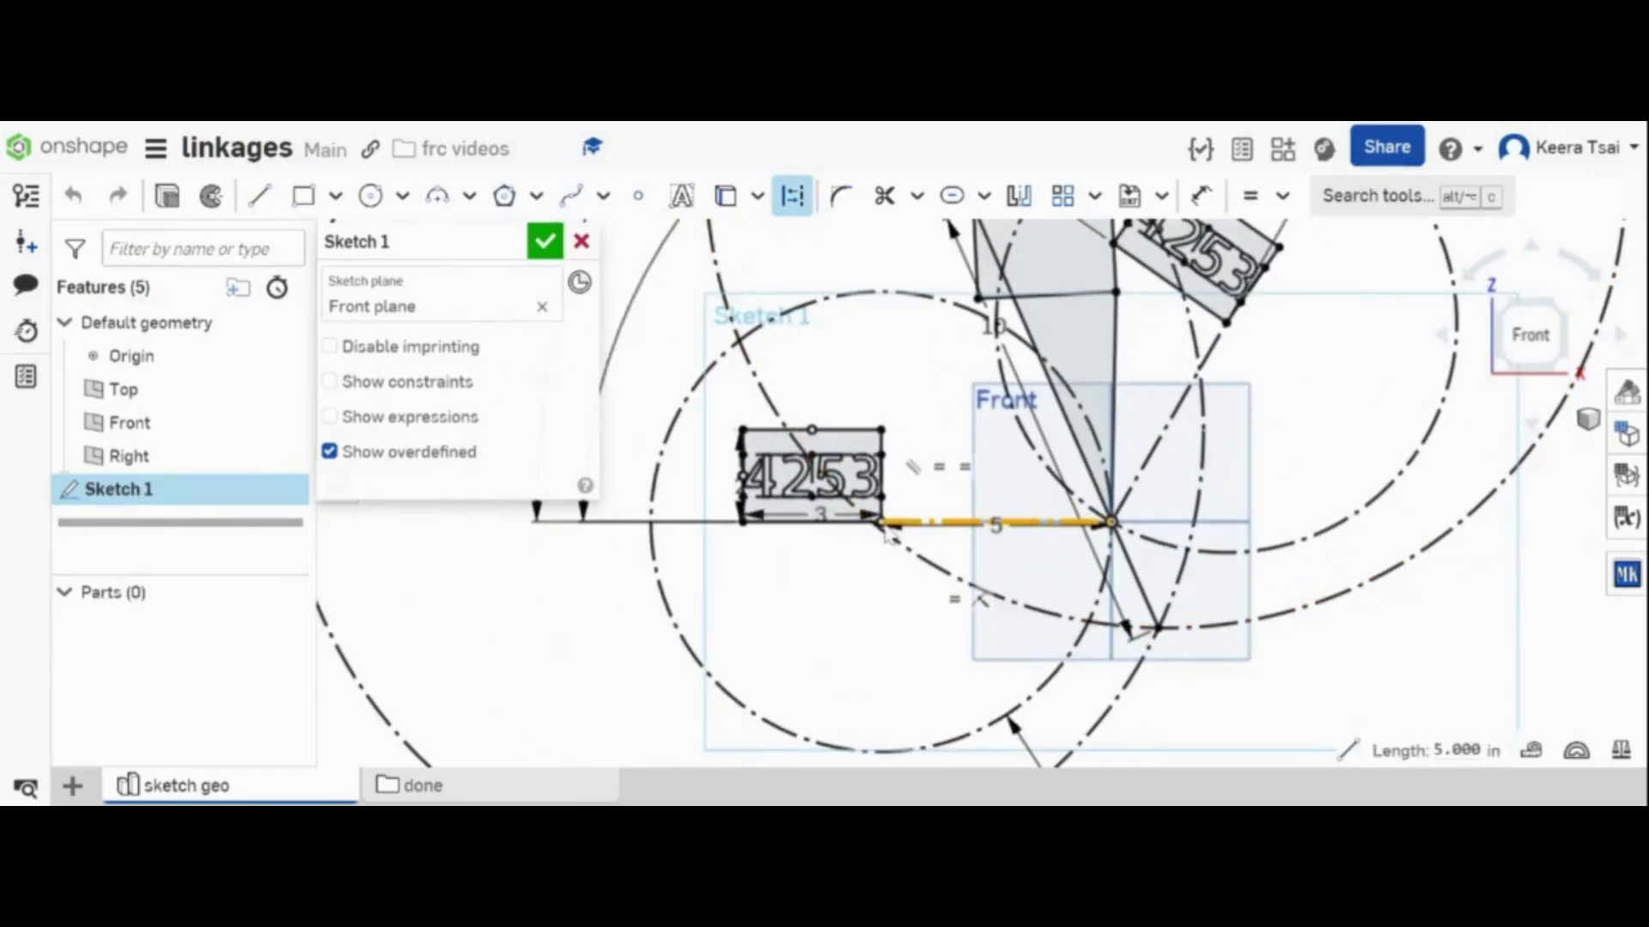
click(882, 524)
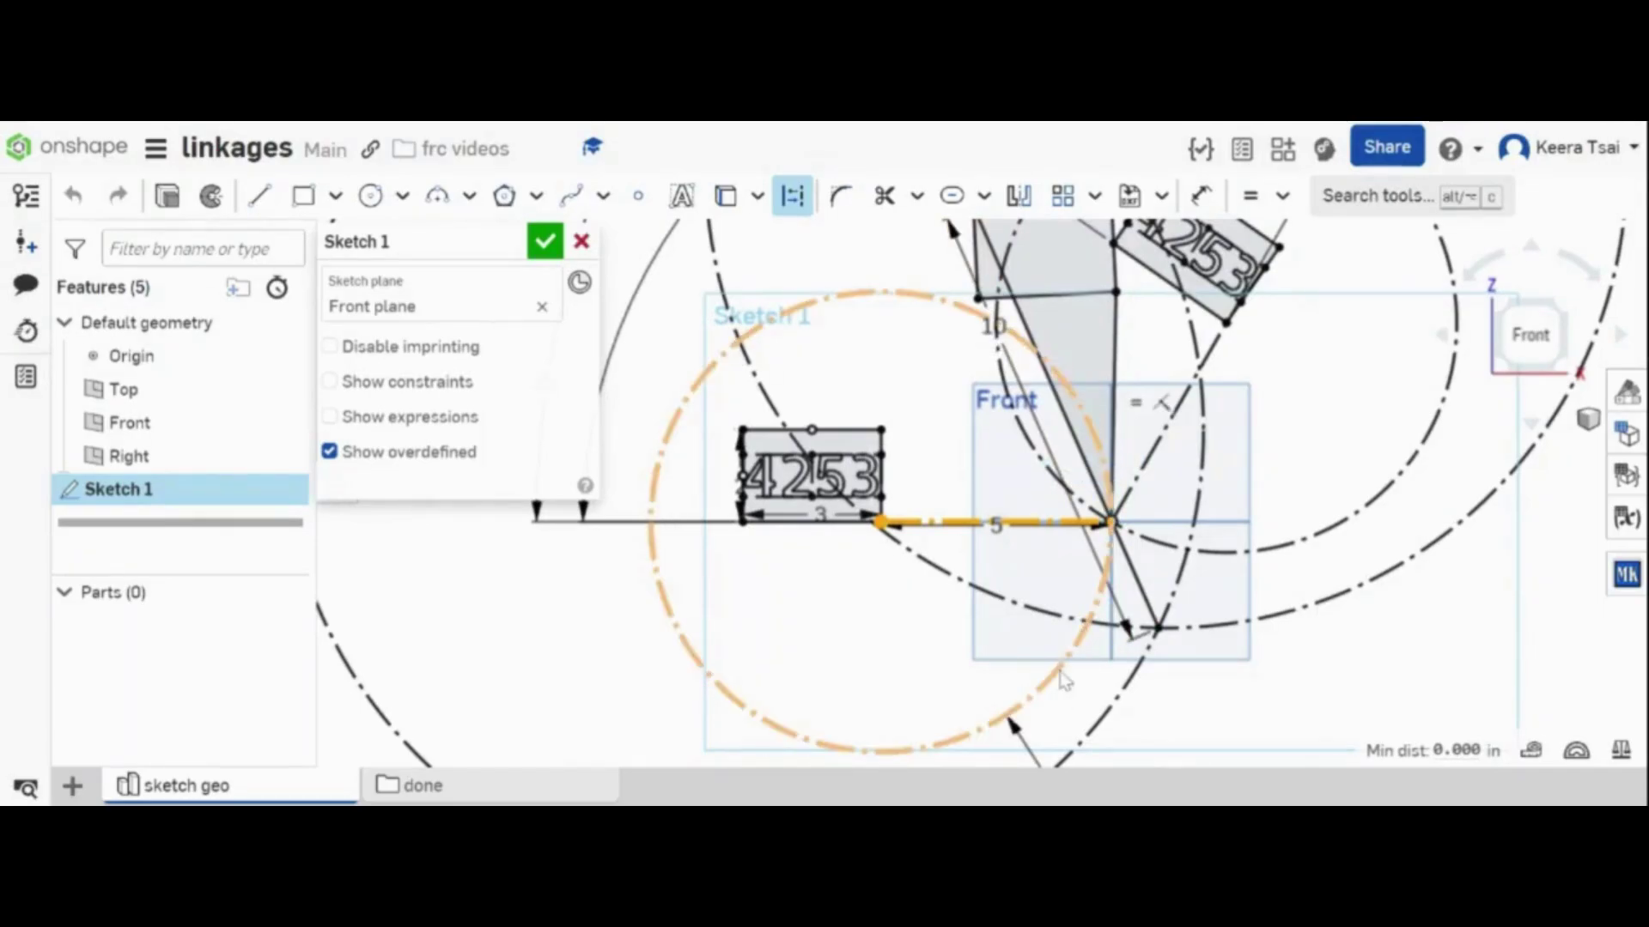
key(Escape)
- Inspect the construction line from the tilted plate's lower-right corner to the origin
scroll(1303, 721, down, 3)
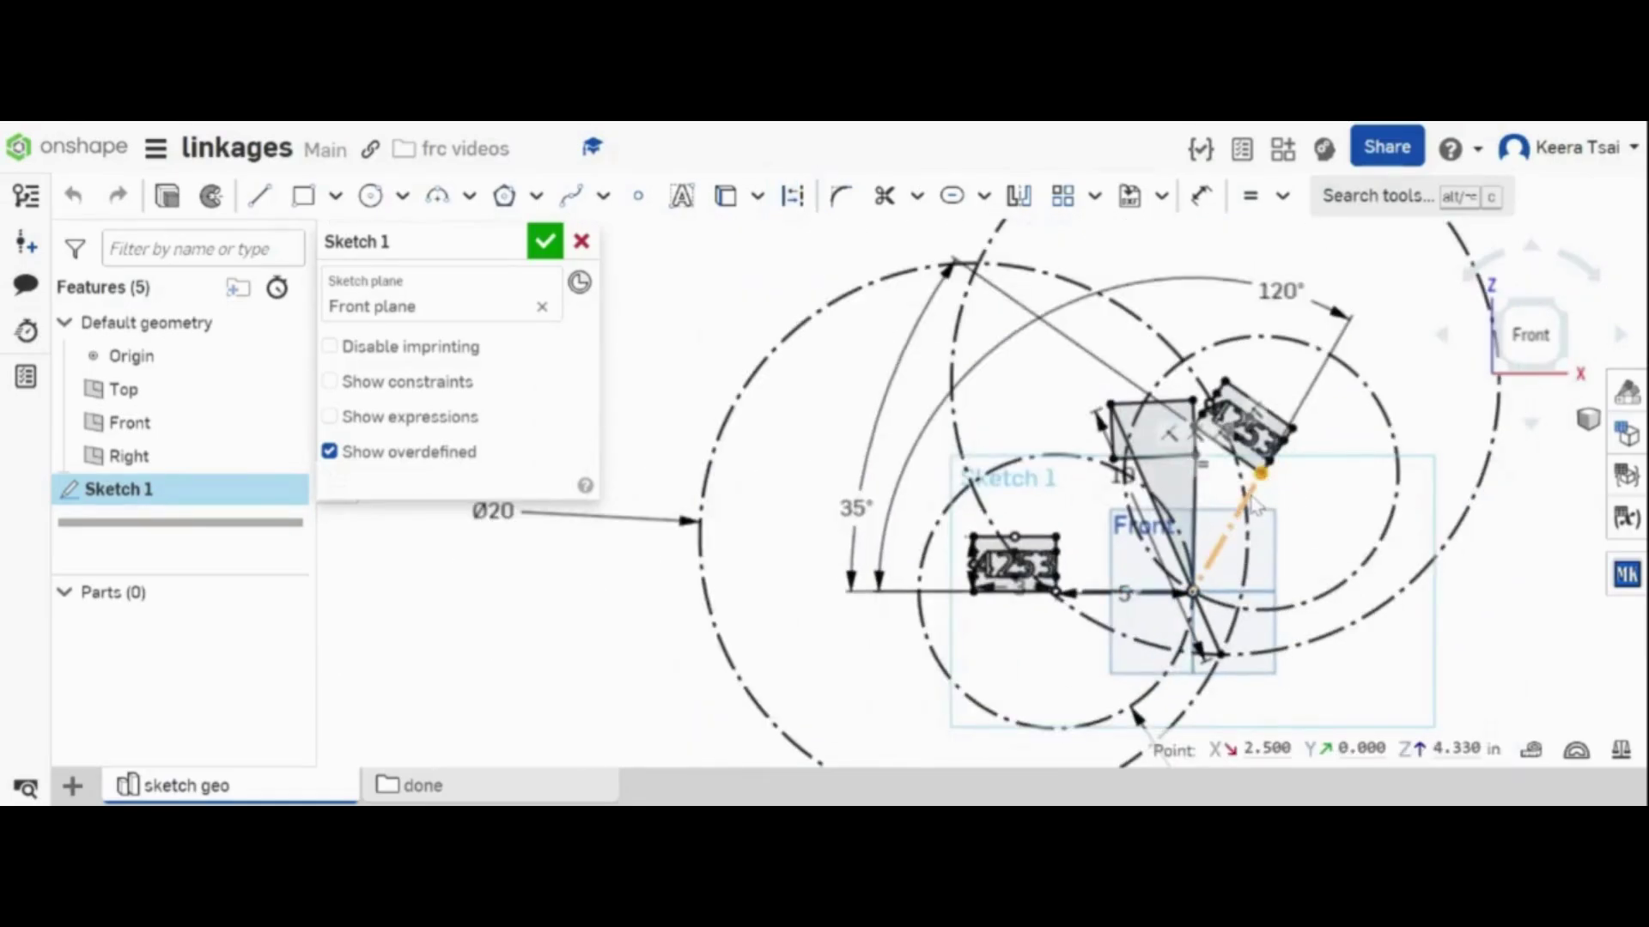
click(1247, 509)
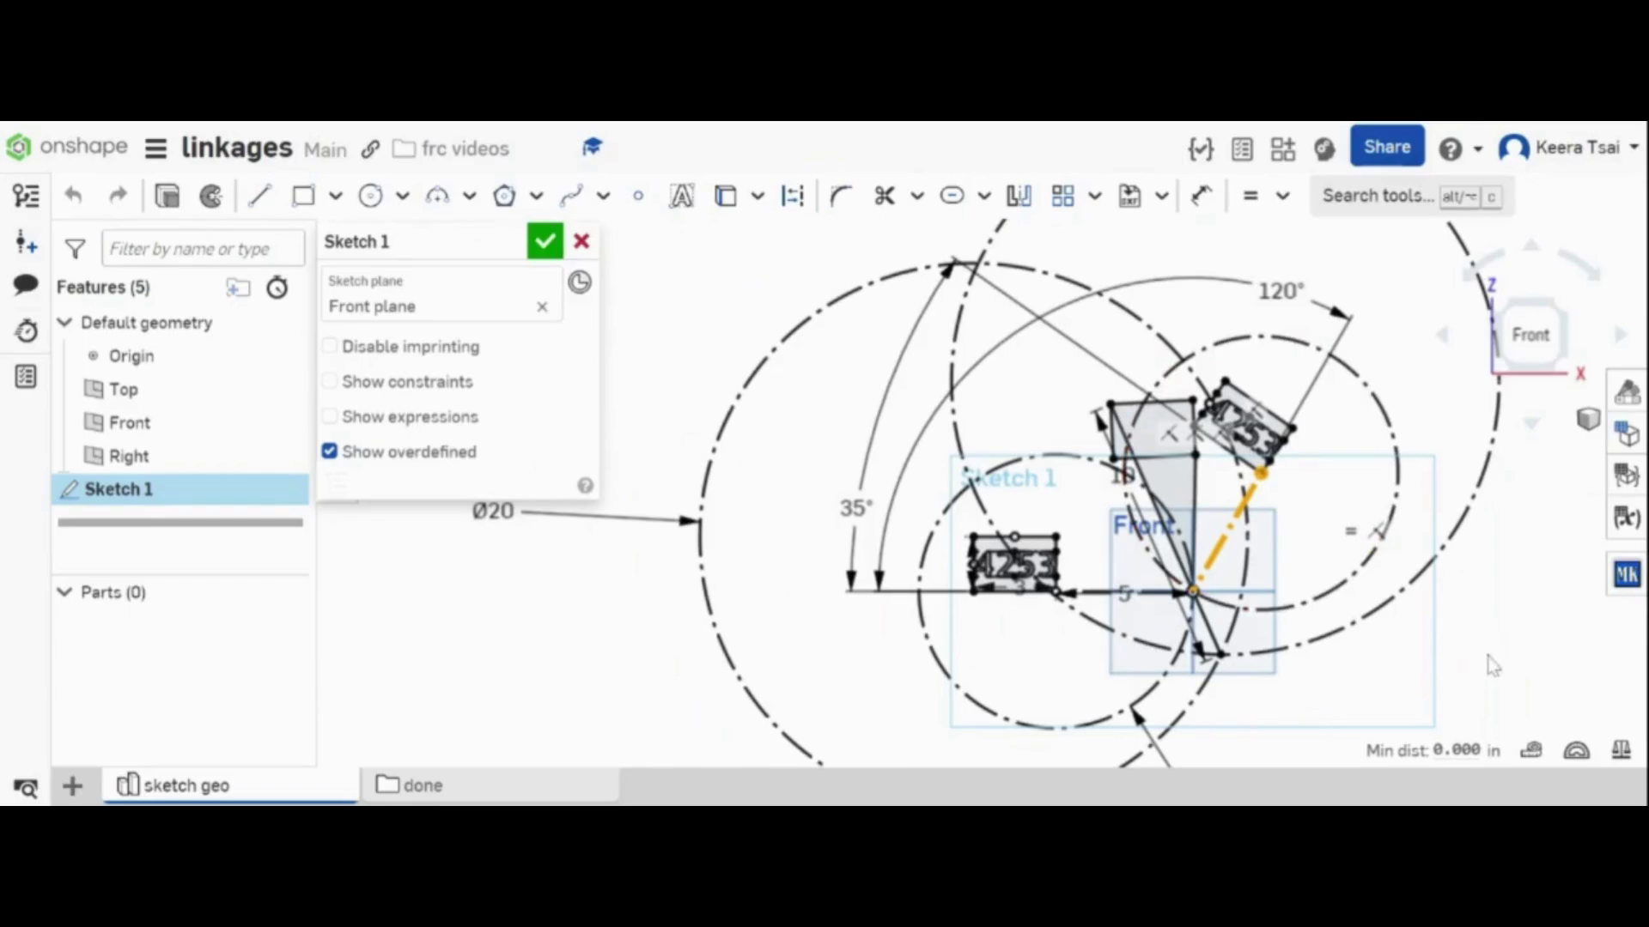
click(1519, 656)
- Examine the two small corner circles and the point at the origin where they intersect
click(1316, 597)
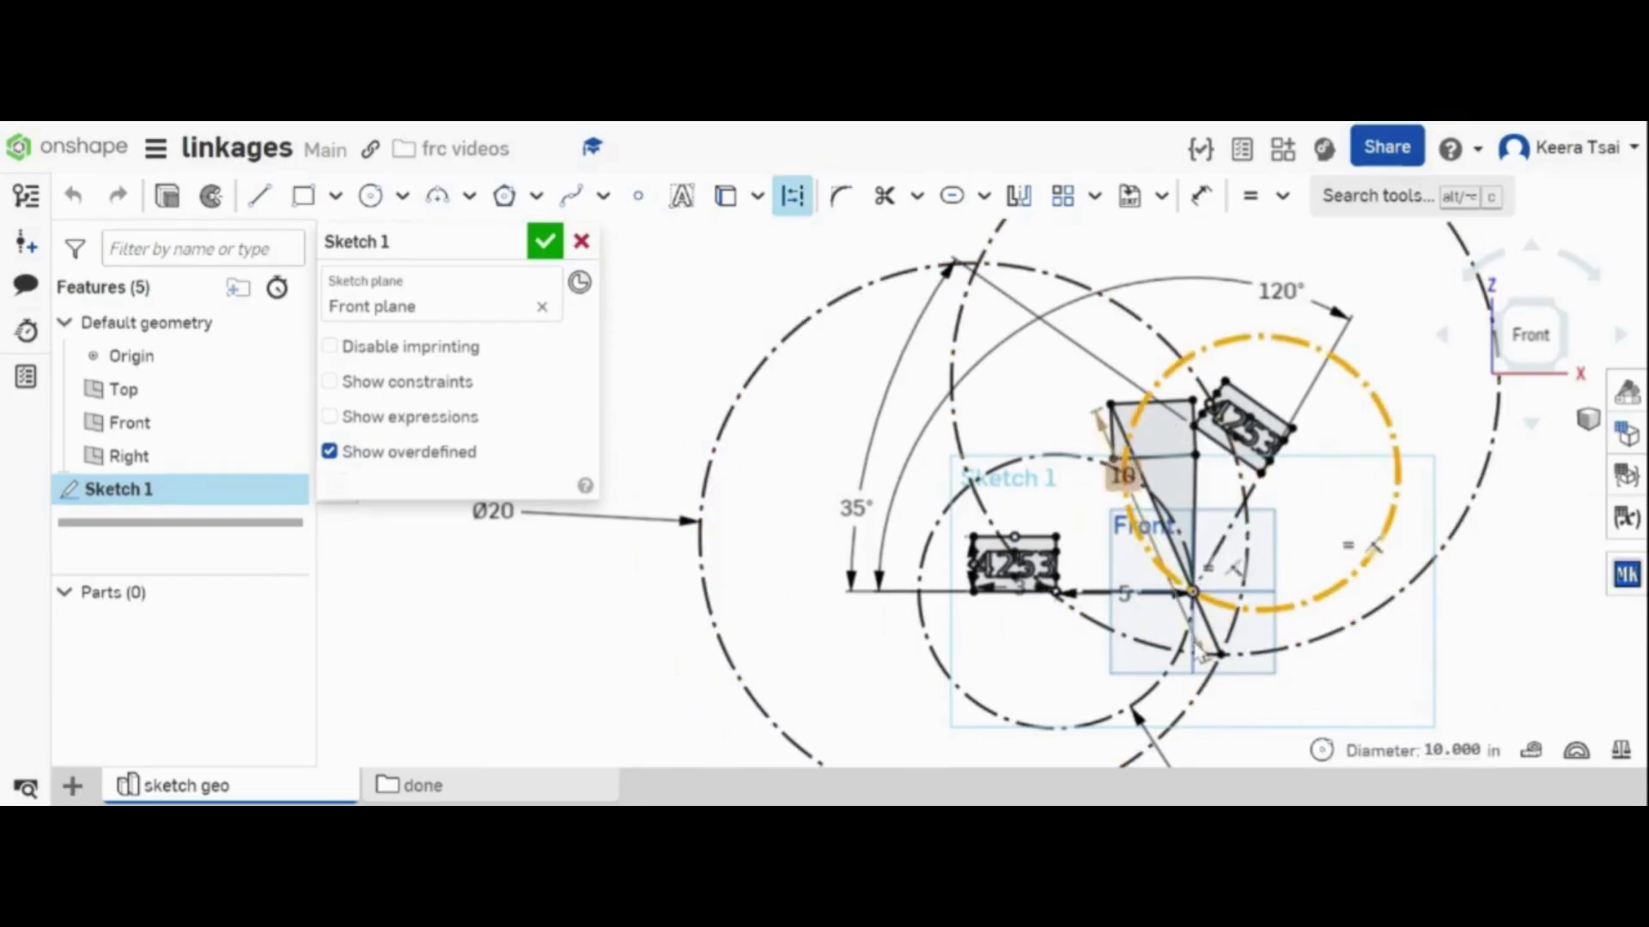
click(1192, 651)
scroll(1220, 550, up, 3)
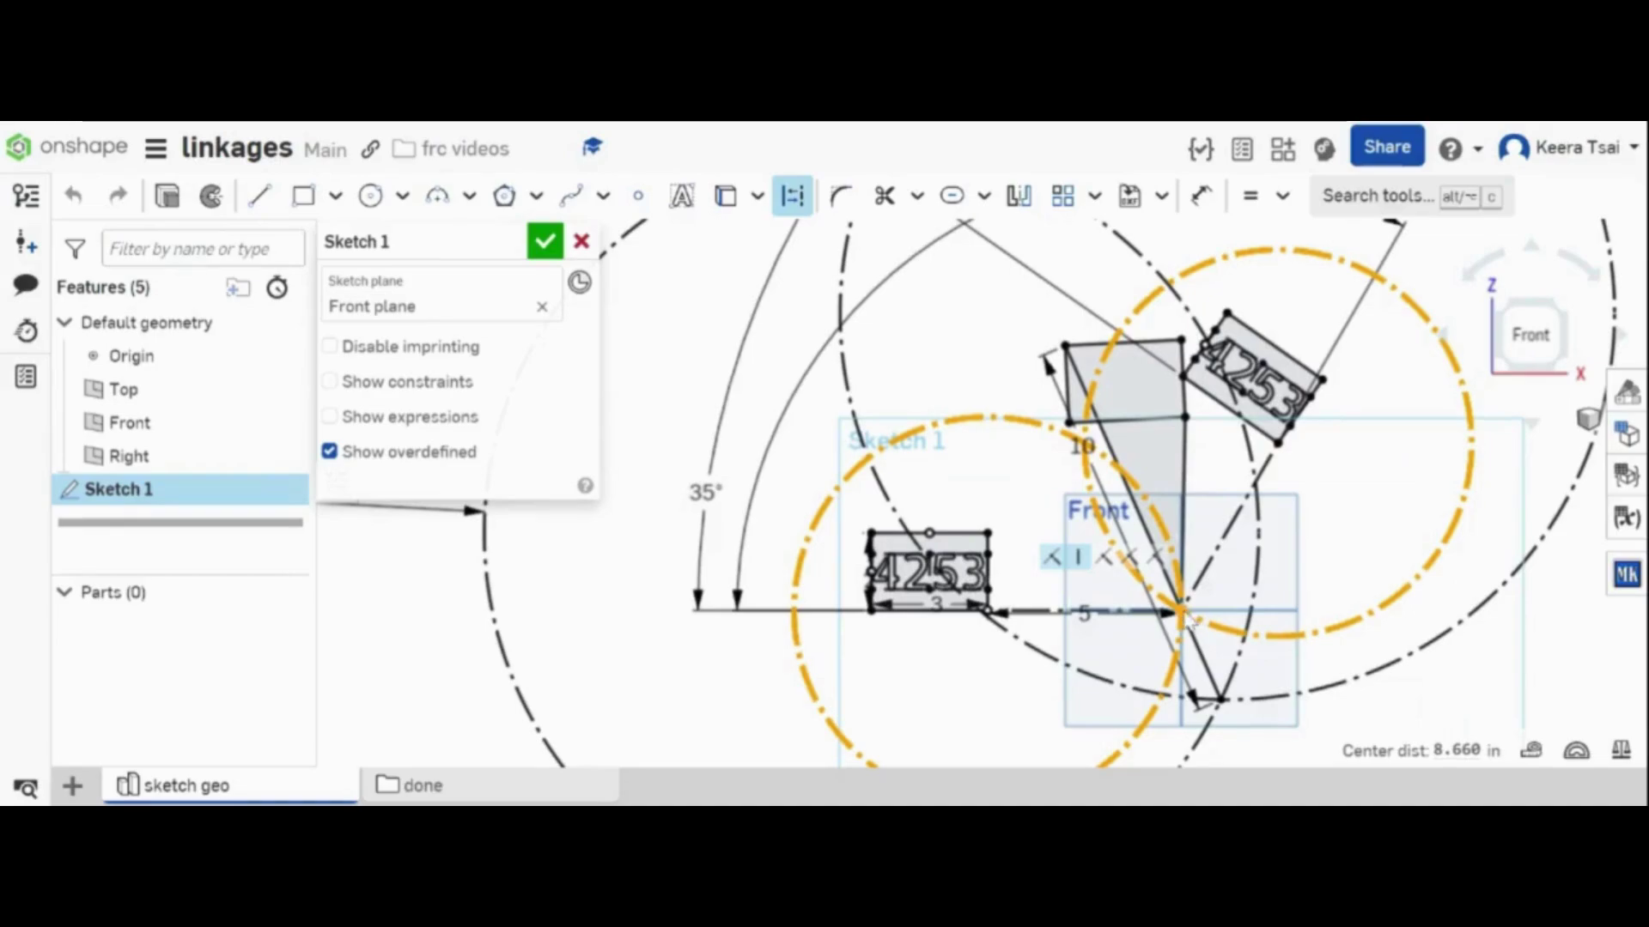
click(1354, 565)
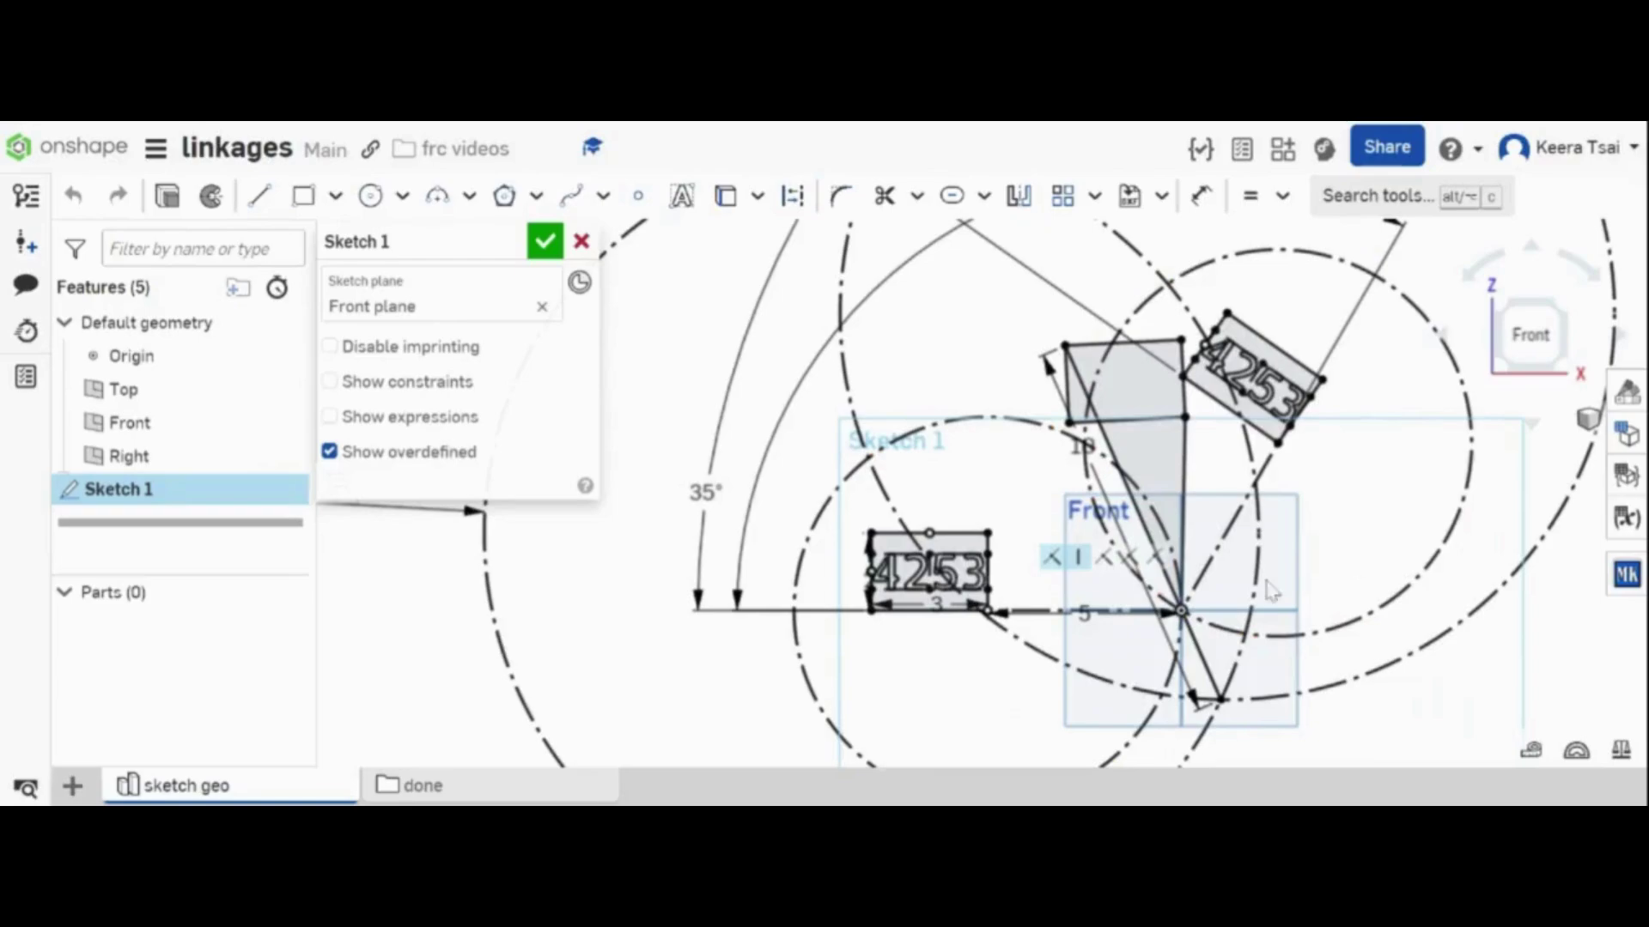
click(1183, 614)
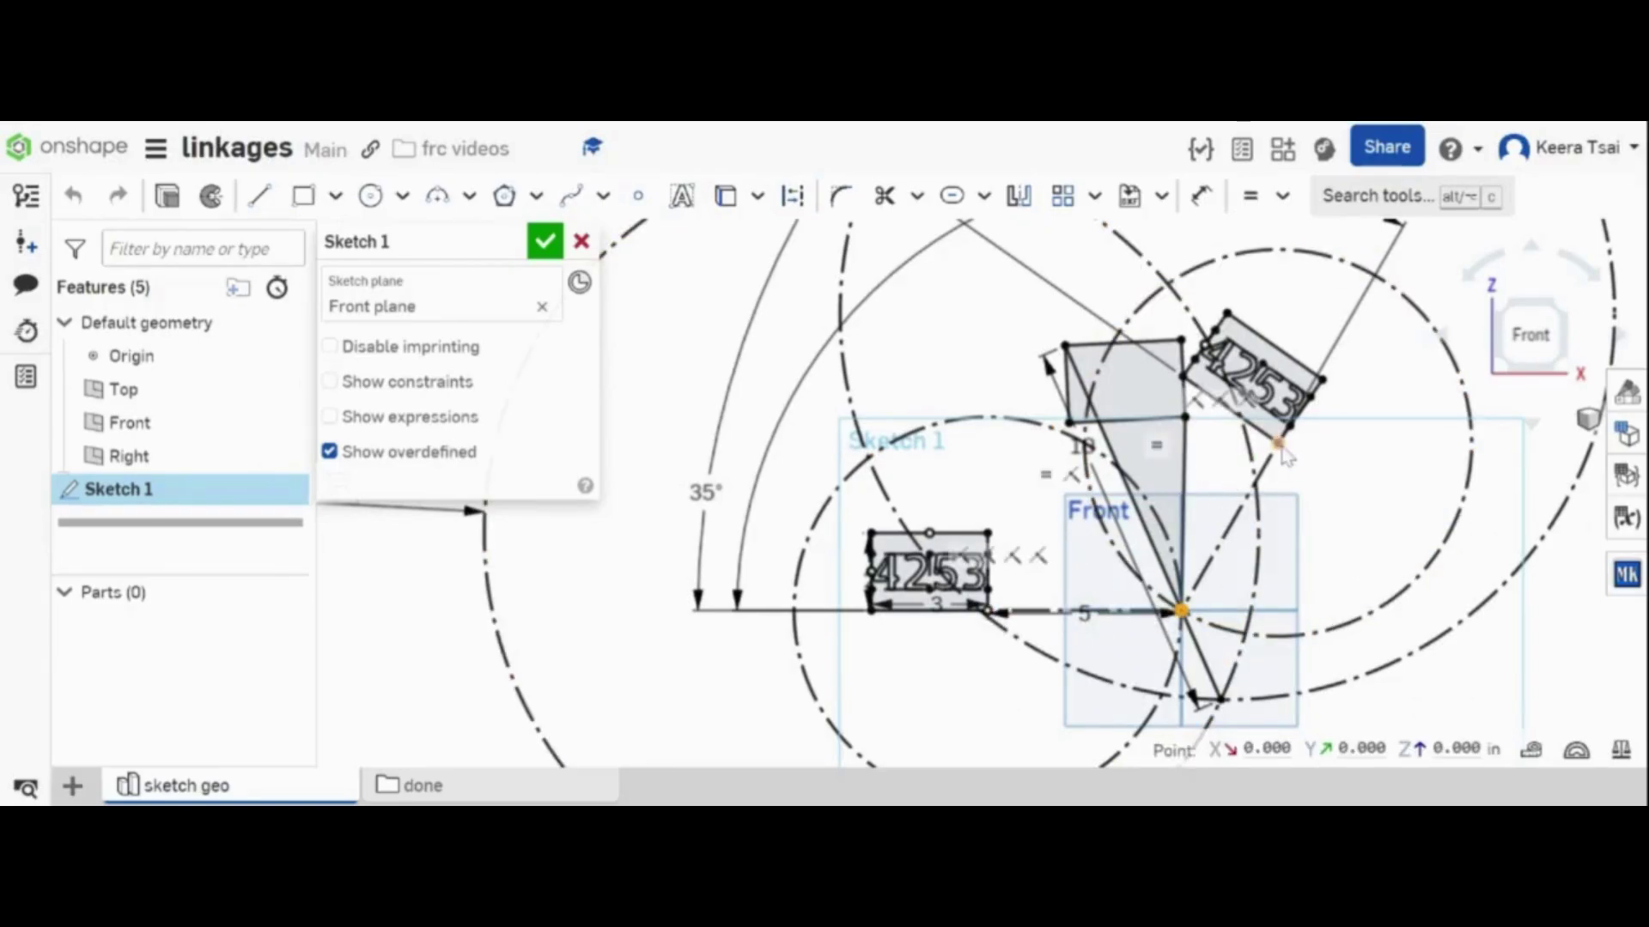
scroll(1352, 486, down, 2)
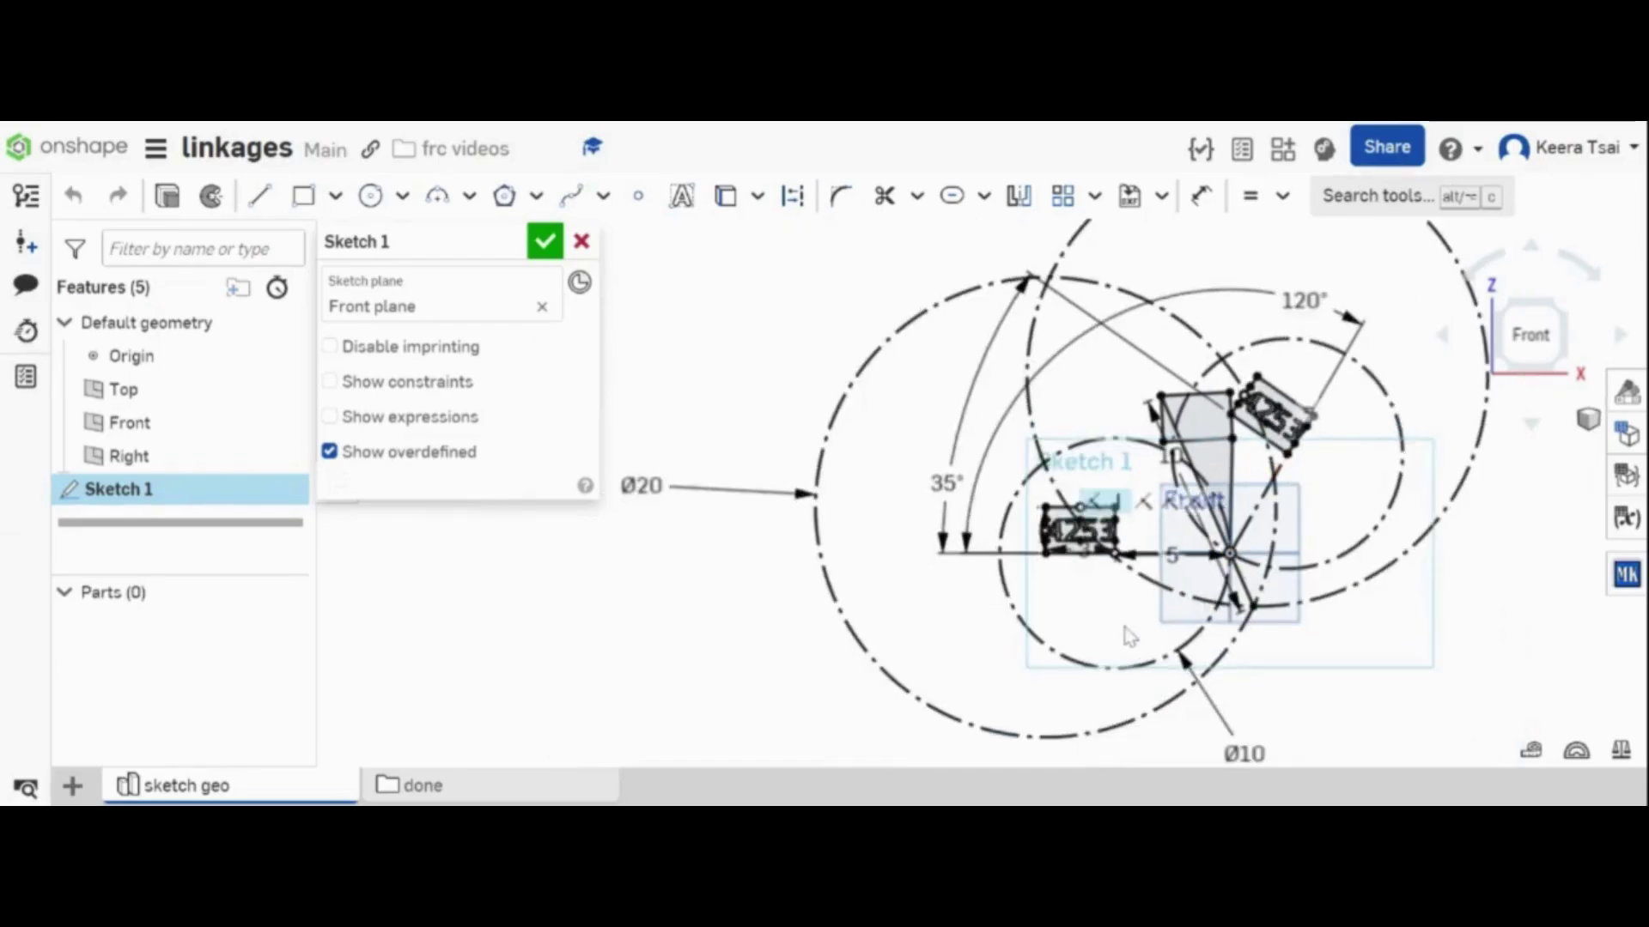
- Examine the large construction circles centred on the plate's upper-left corner in both the horizontal and tilted positions
scroll(1126, 633, up, 1)
key(d)
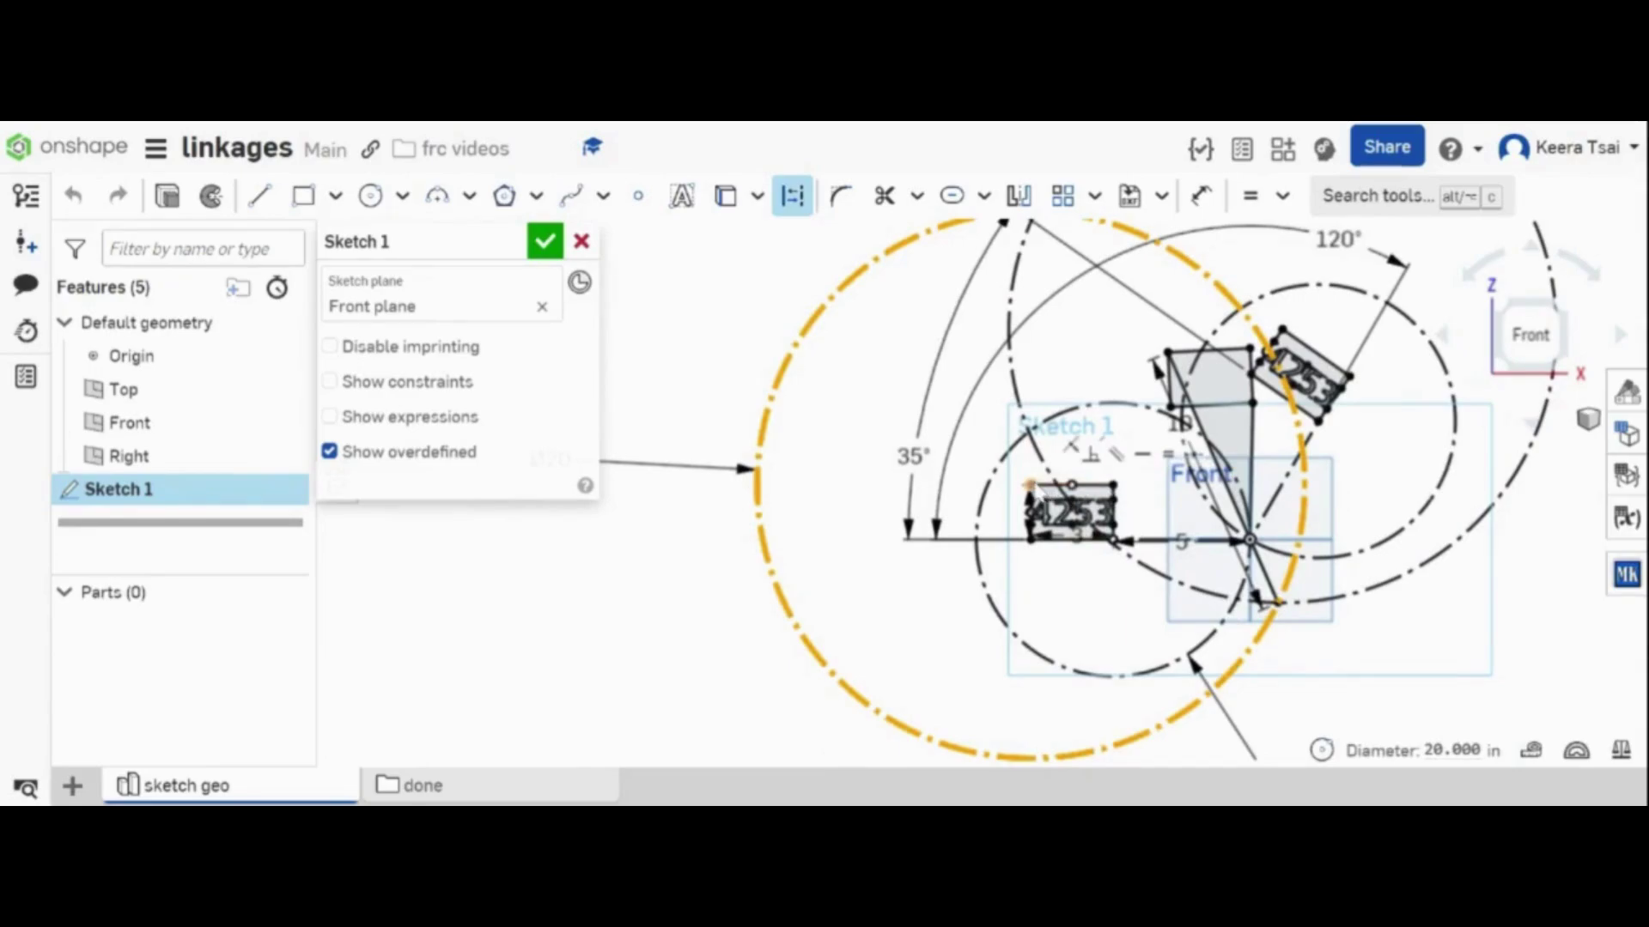
click(1033, 485)
click(1514, 640)
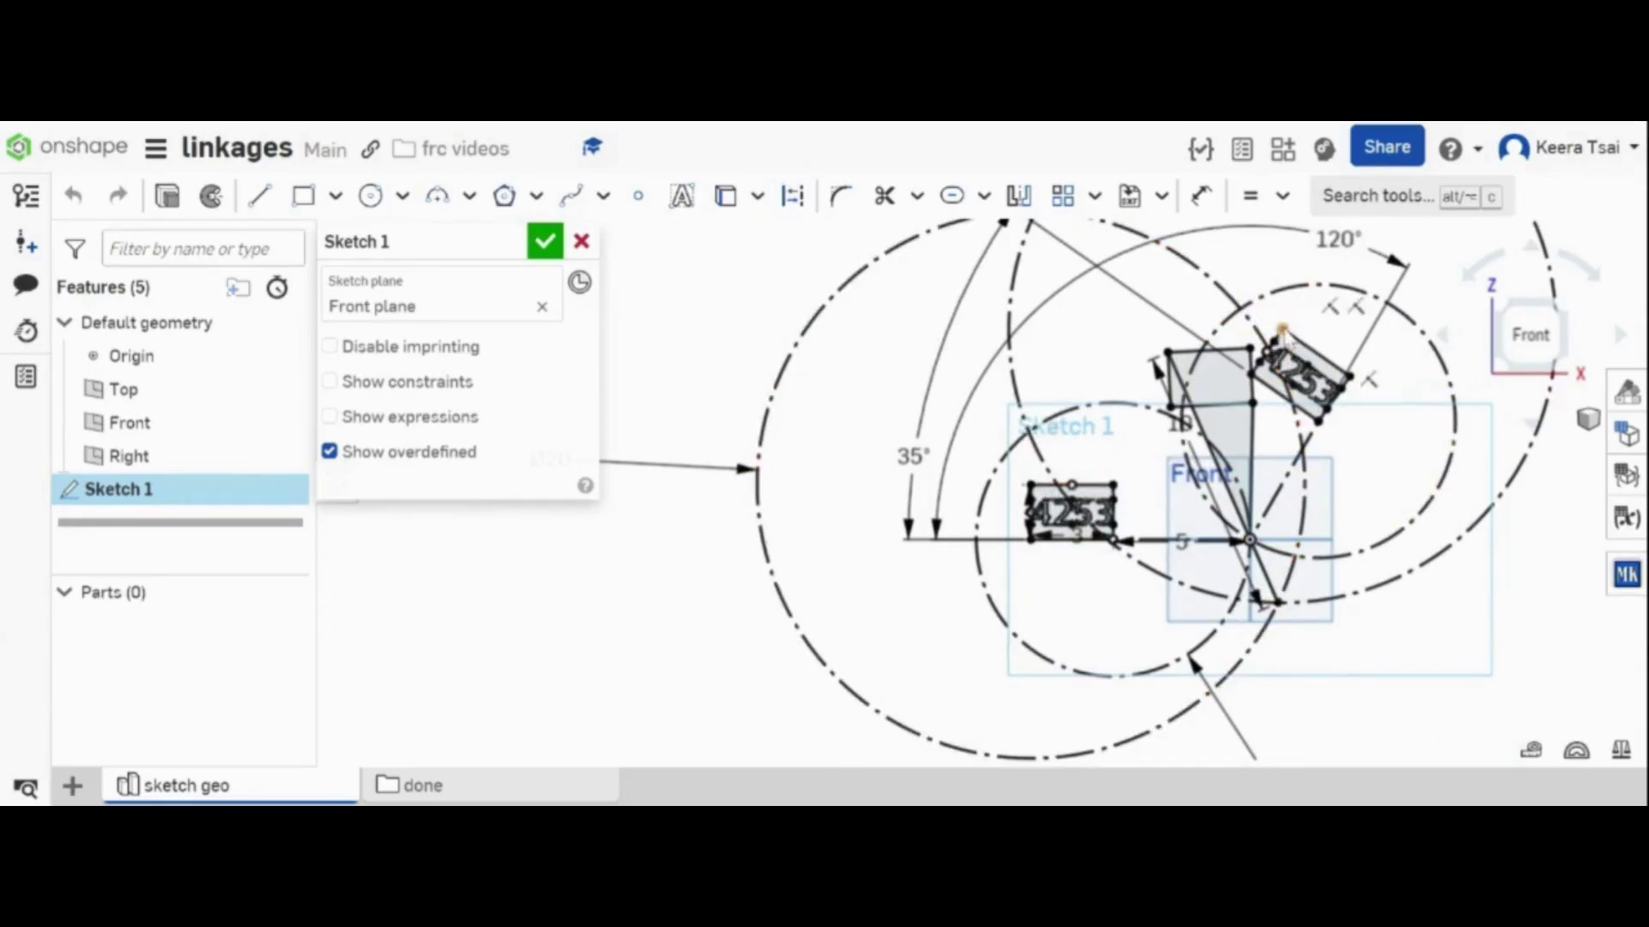
click(1282, 331)
click(1478, 526)
click(1534, 580)
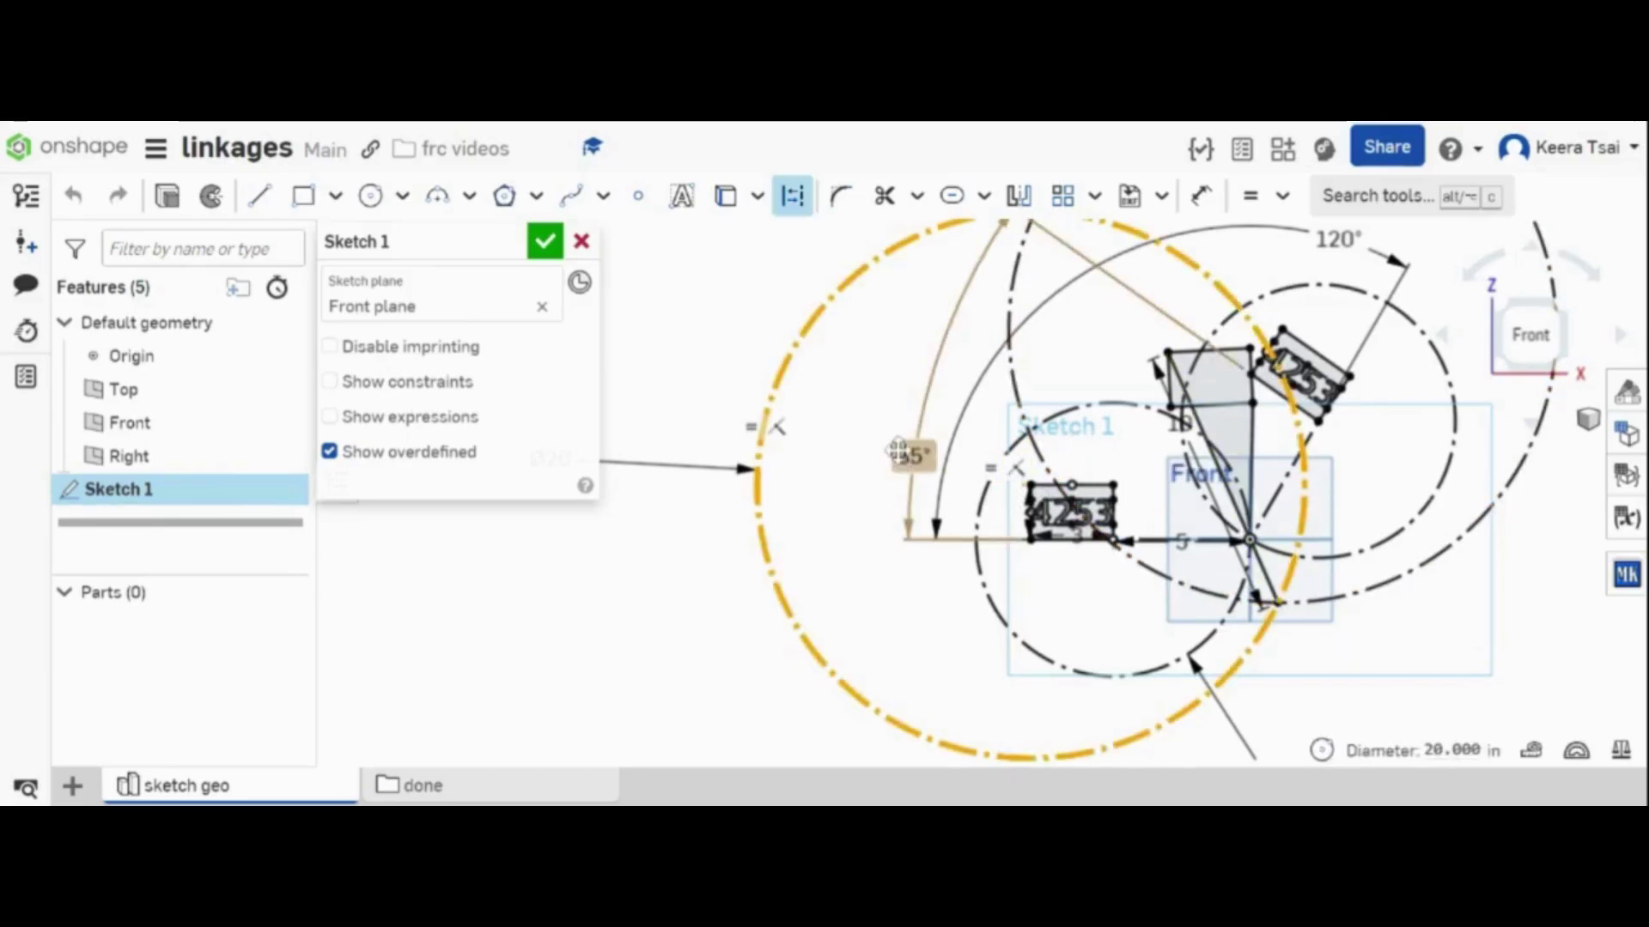
scroll(1028, 451, up, 2)
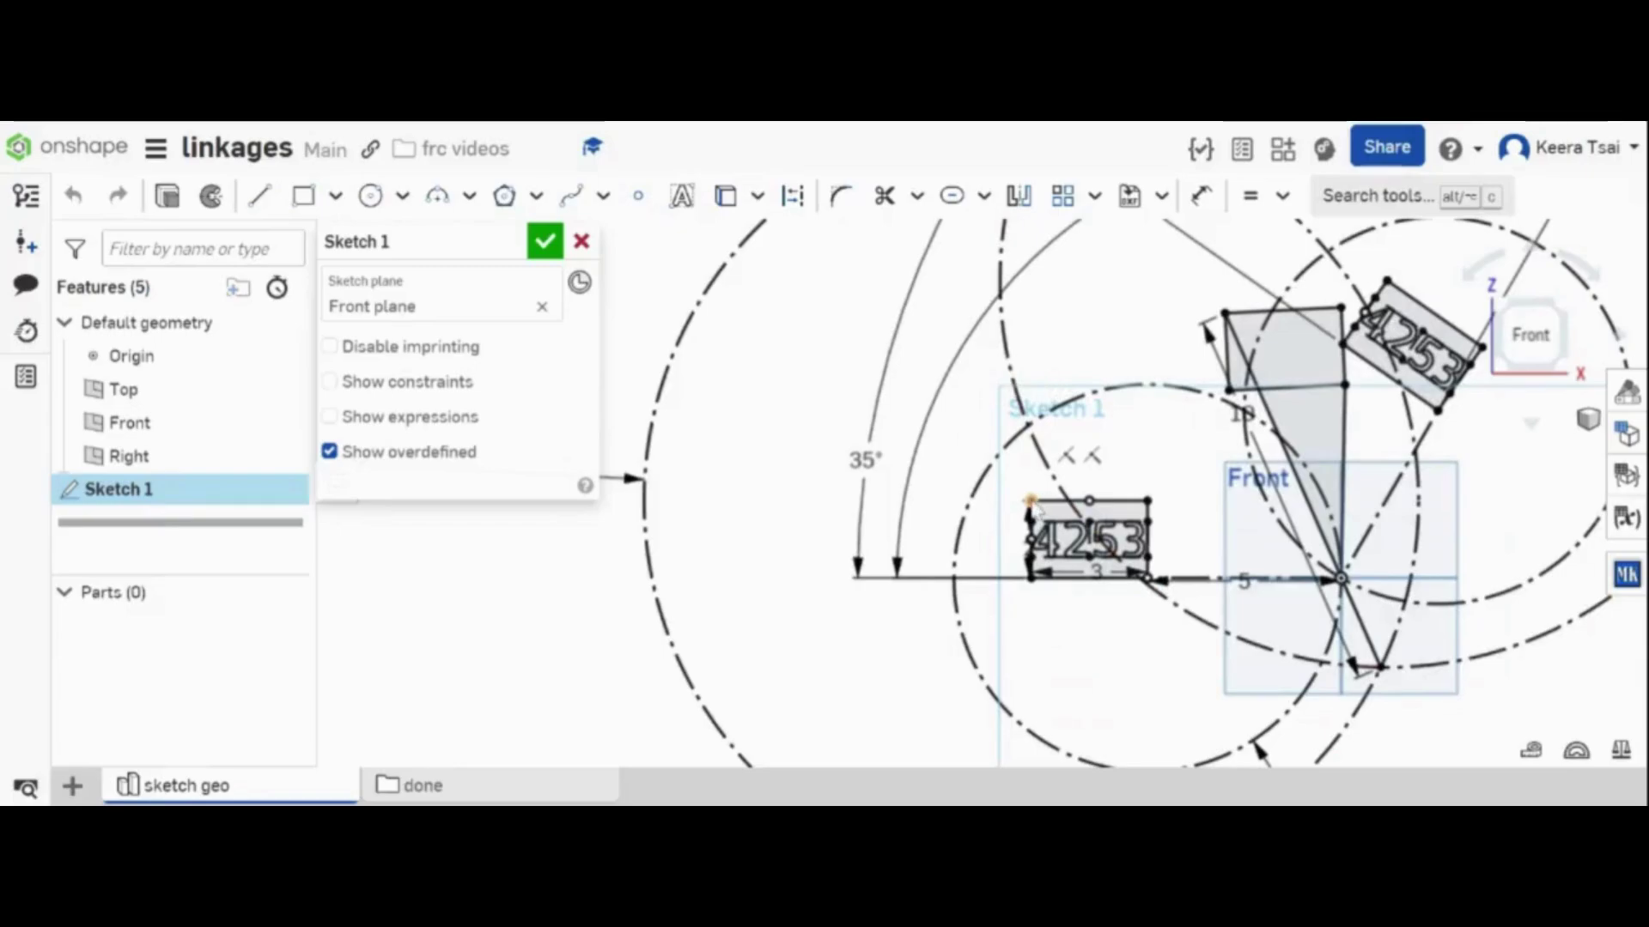
scroll(1011, 508, down, 2)
scroll(1146, 594, up, 2)
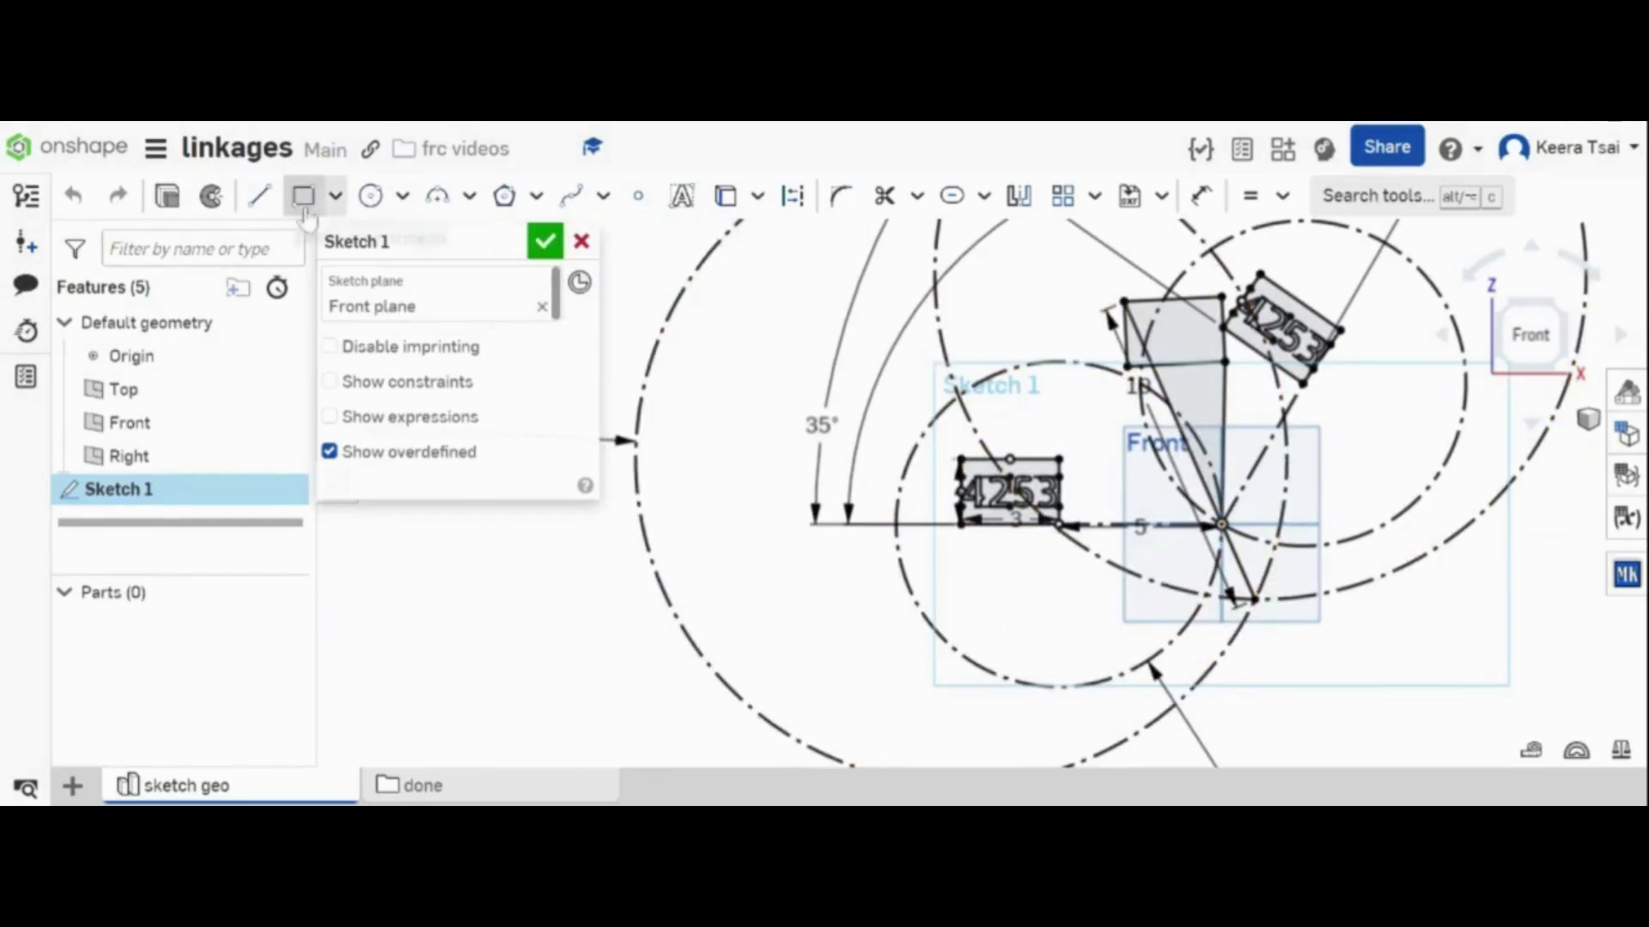
- Draw a line from the horizontal plate's upper-left corner to the large circles' intersection just below the origin
click(258, 195)
click(960, 461)
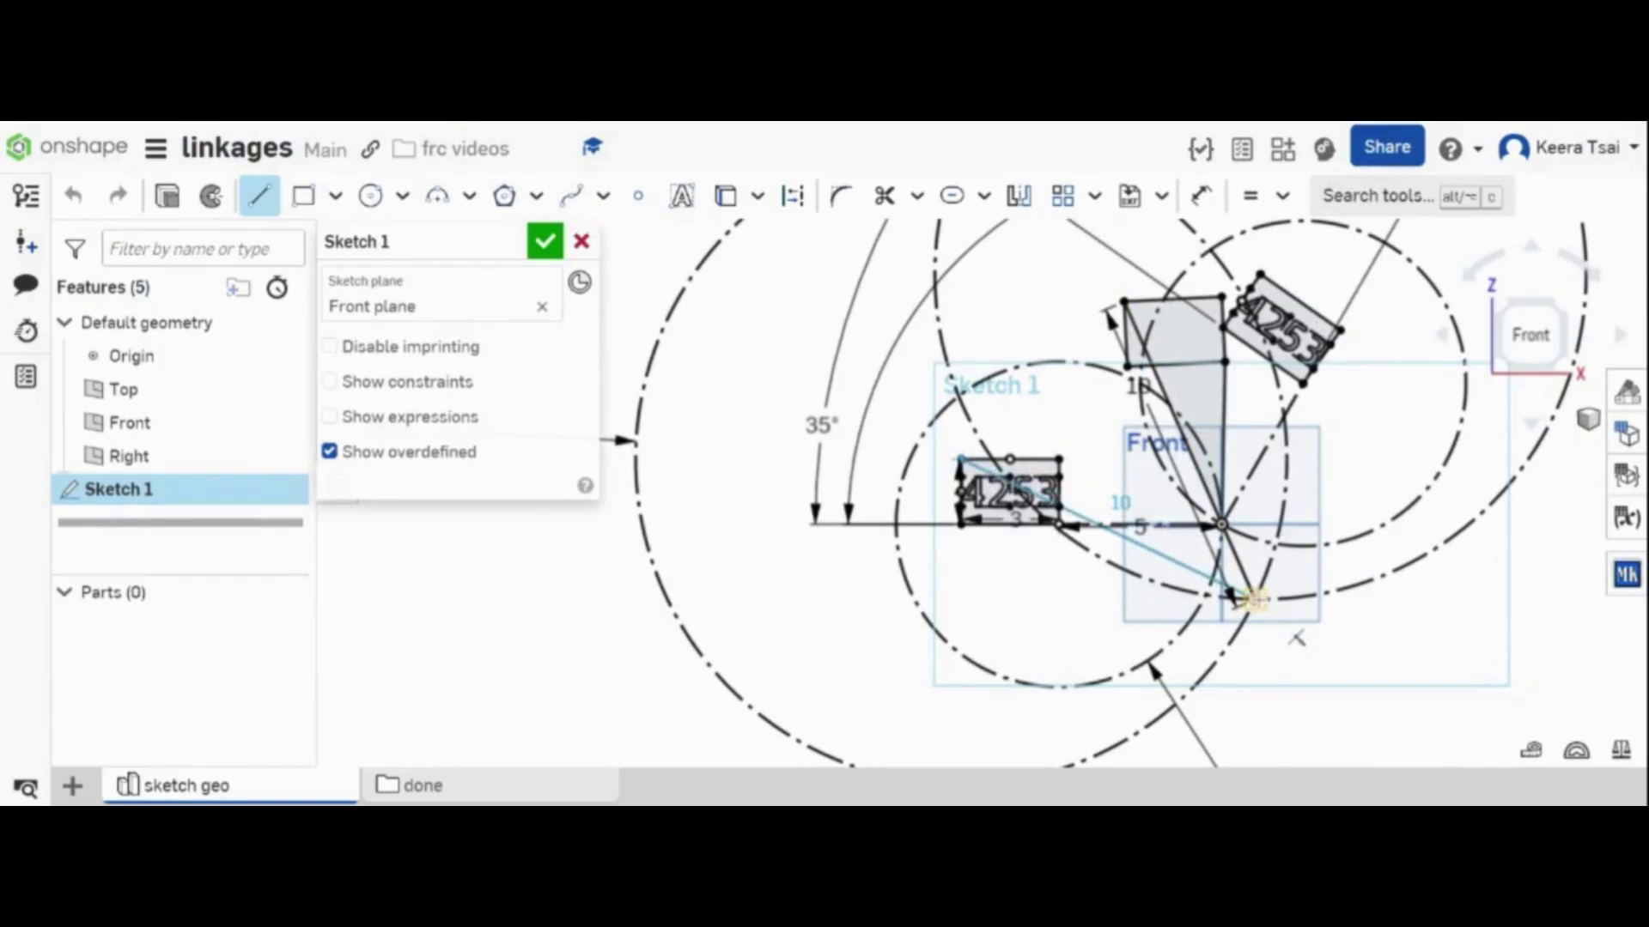
click(1254, 599)
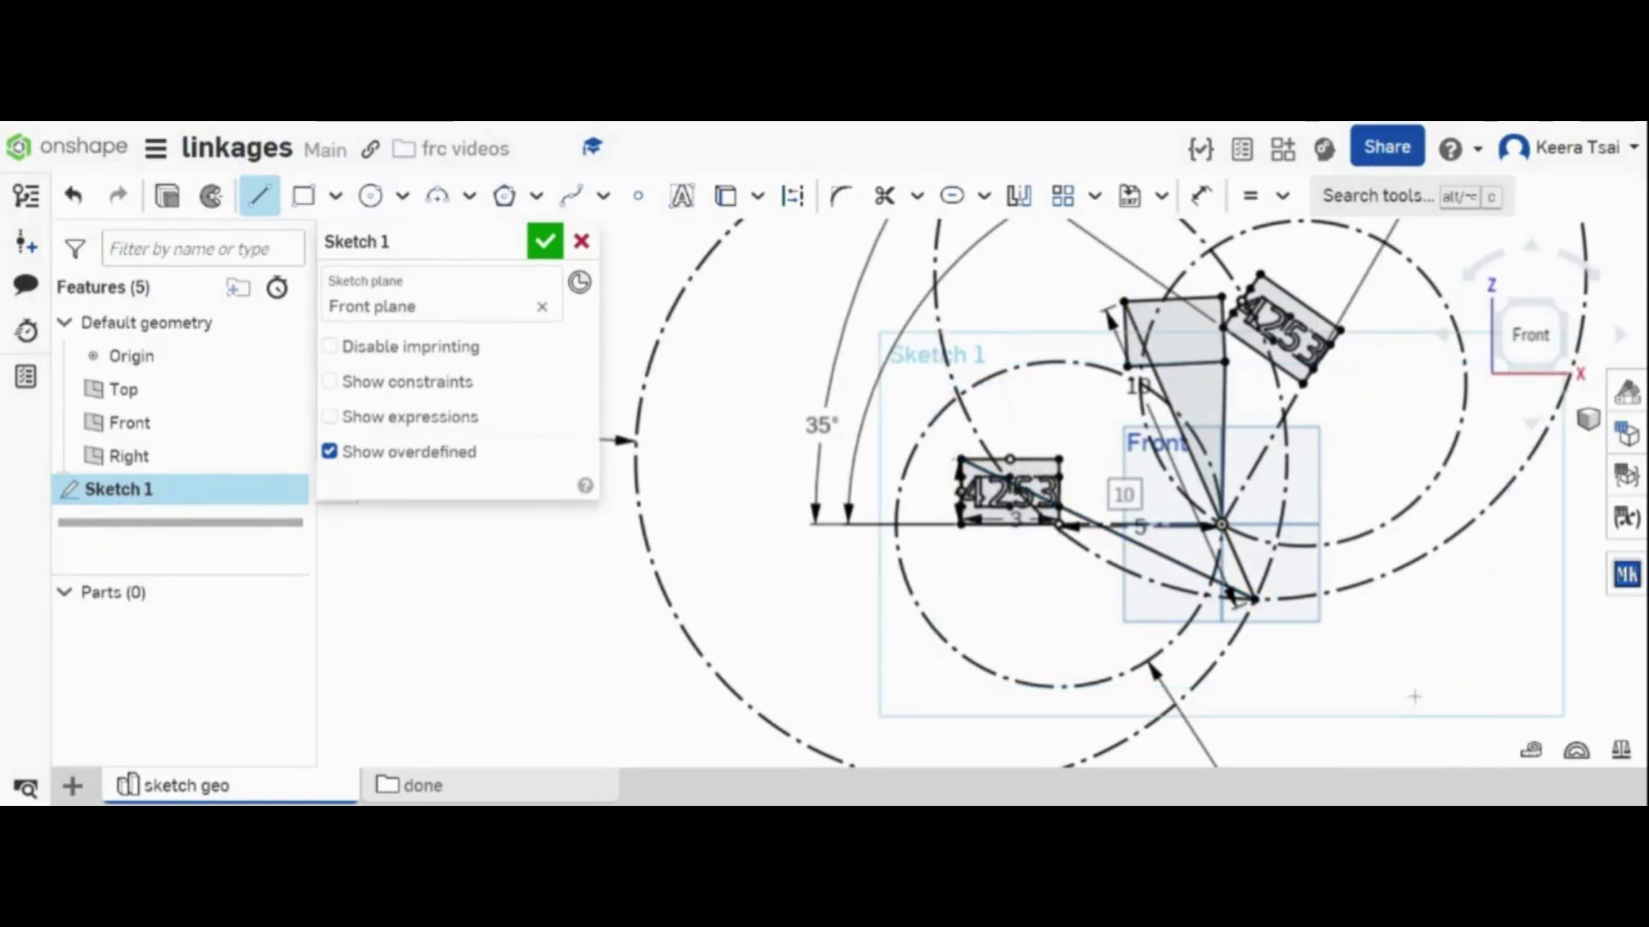
key(Escape)
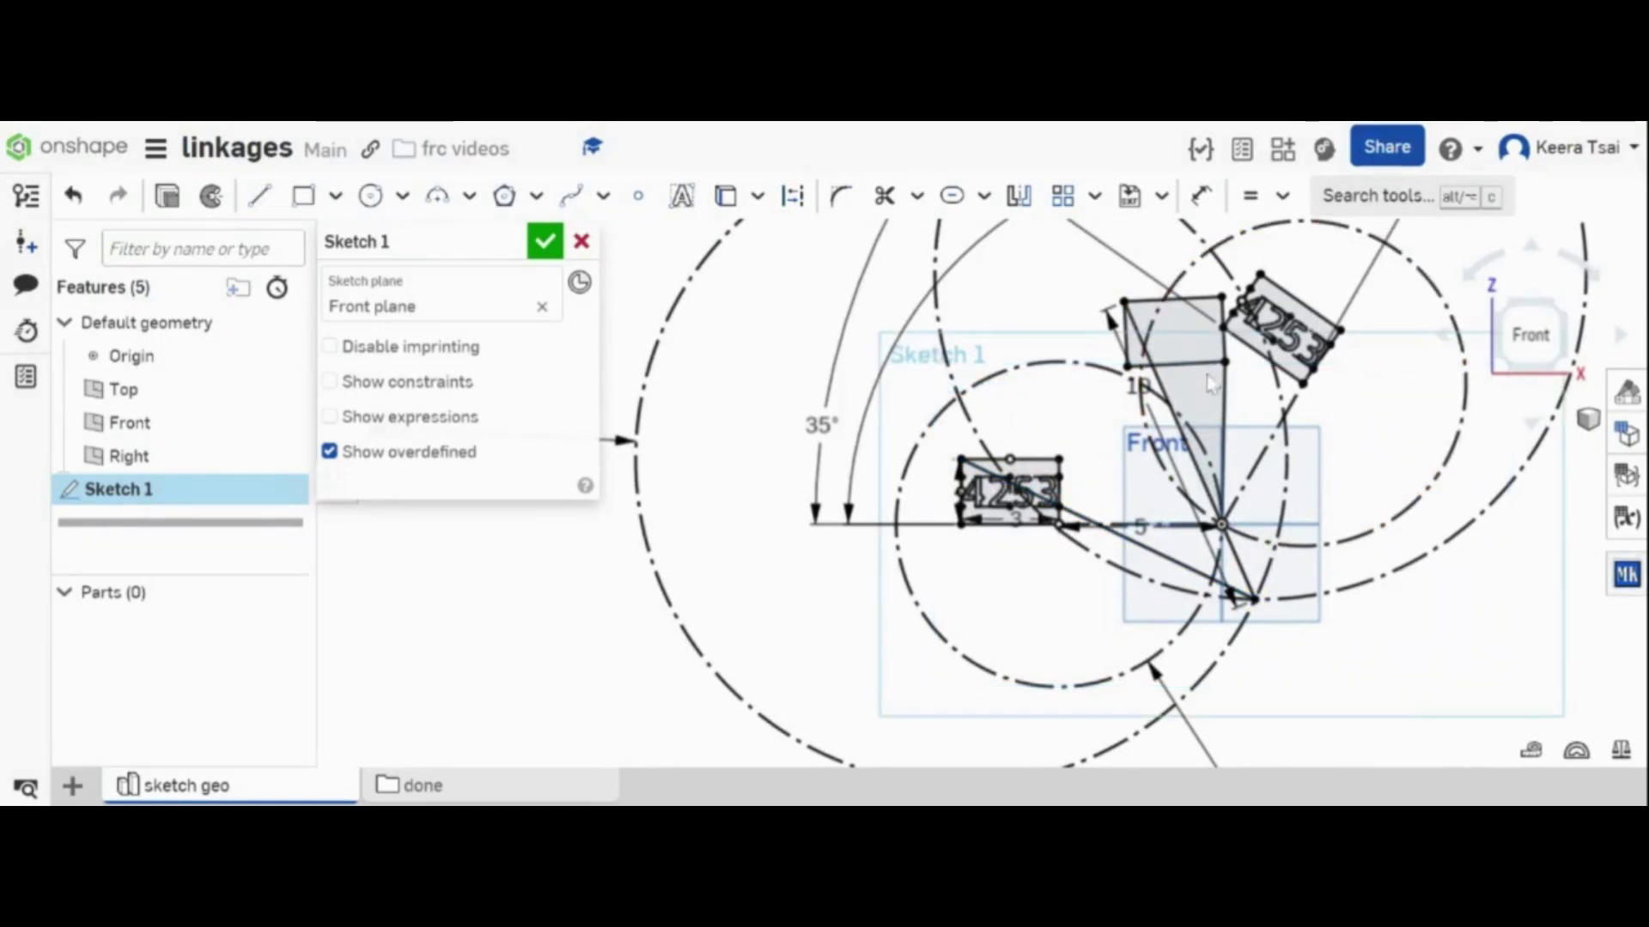
- Inspect the new line from the horizontal plate's upper-left corner, its plate-side endpoint, and the tilted plate's matching corner
scroll(1235, 710, down, 1)
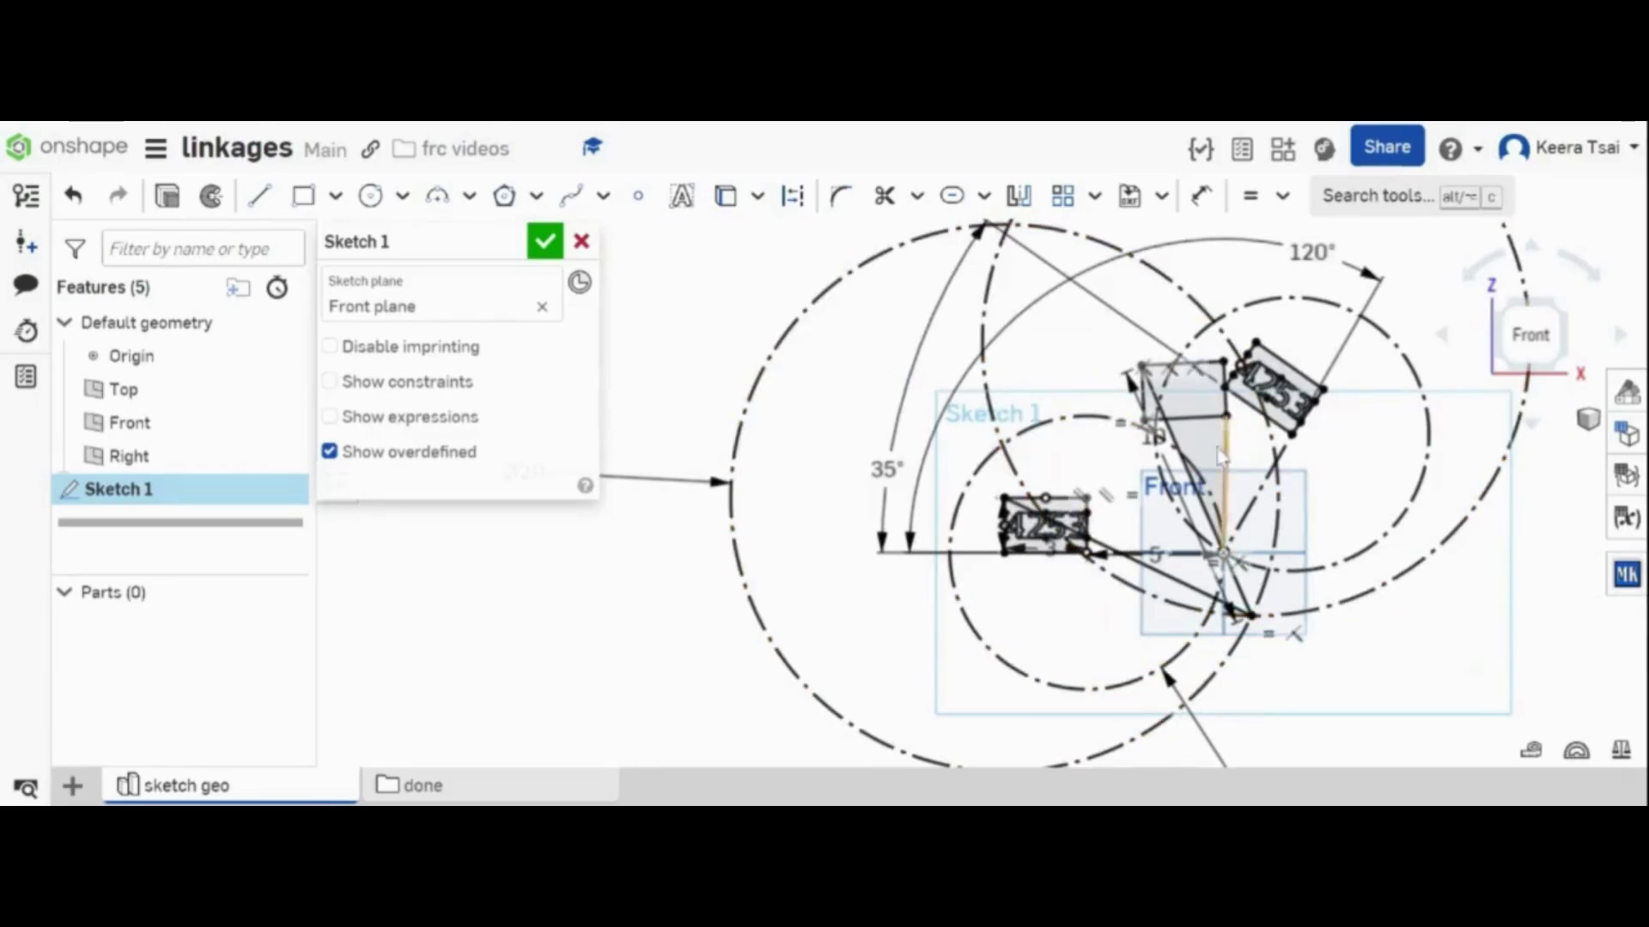
scroll(1036, 520, down, 1)
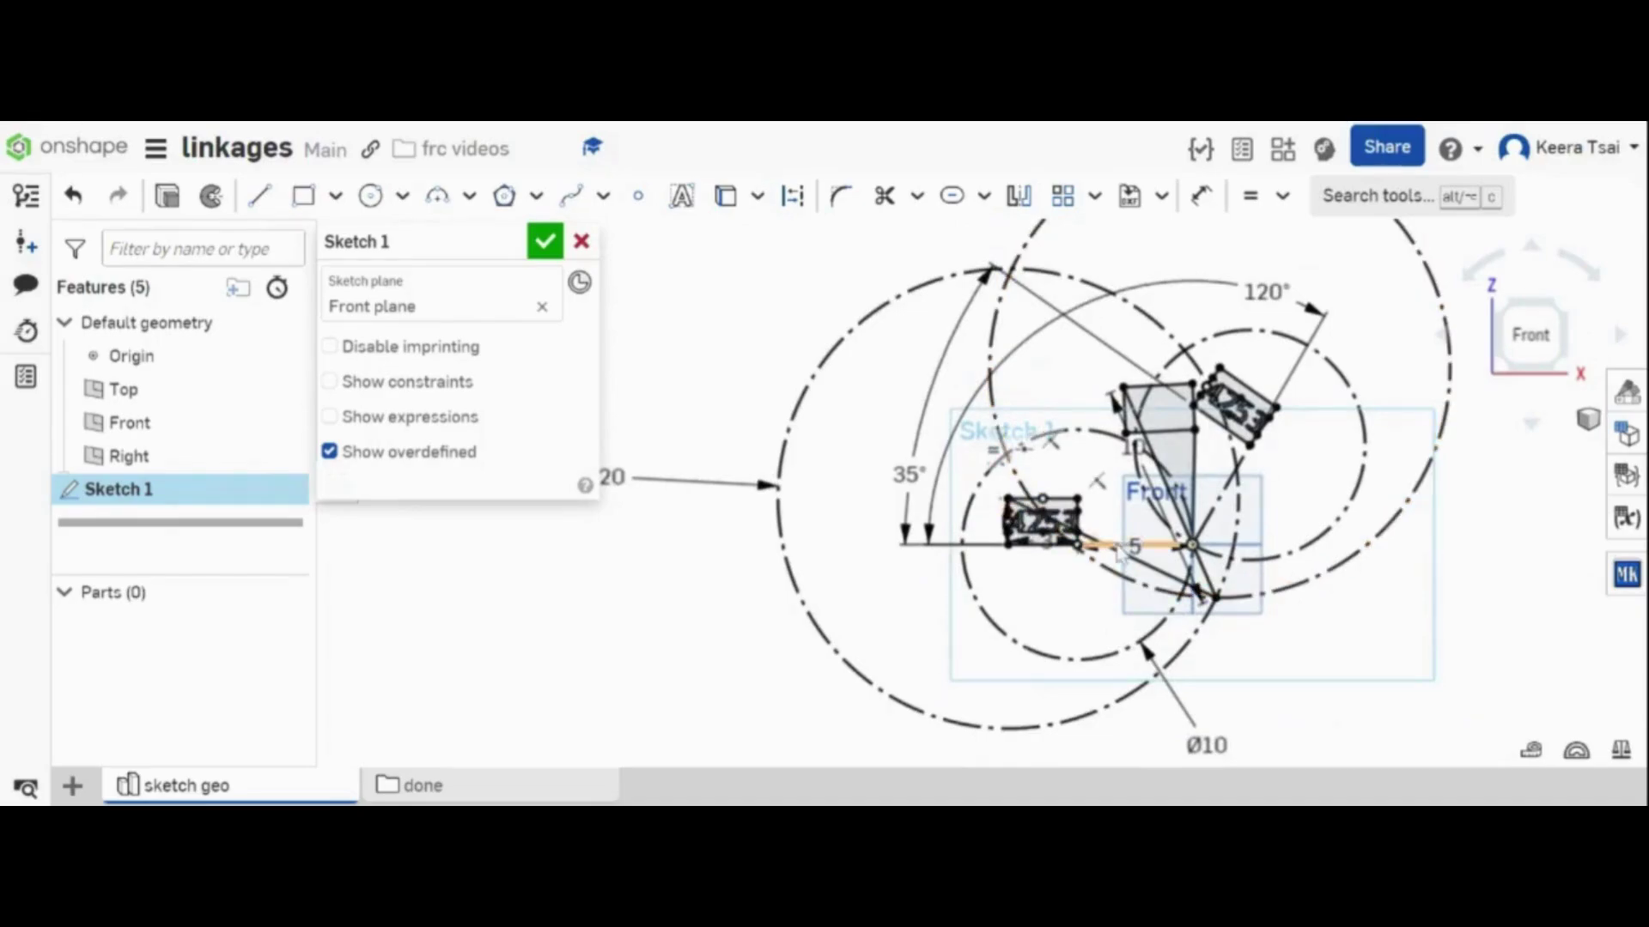
click(1116, 551)
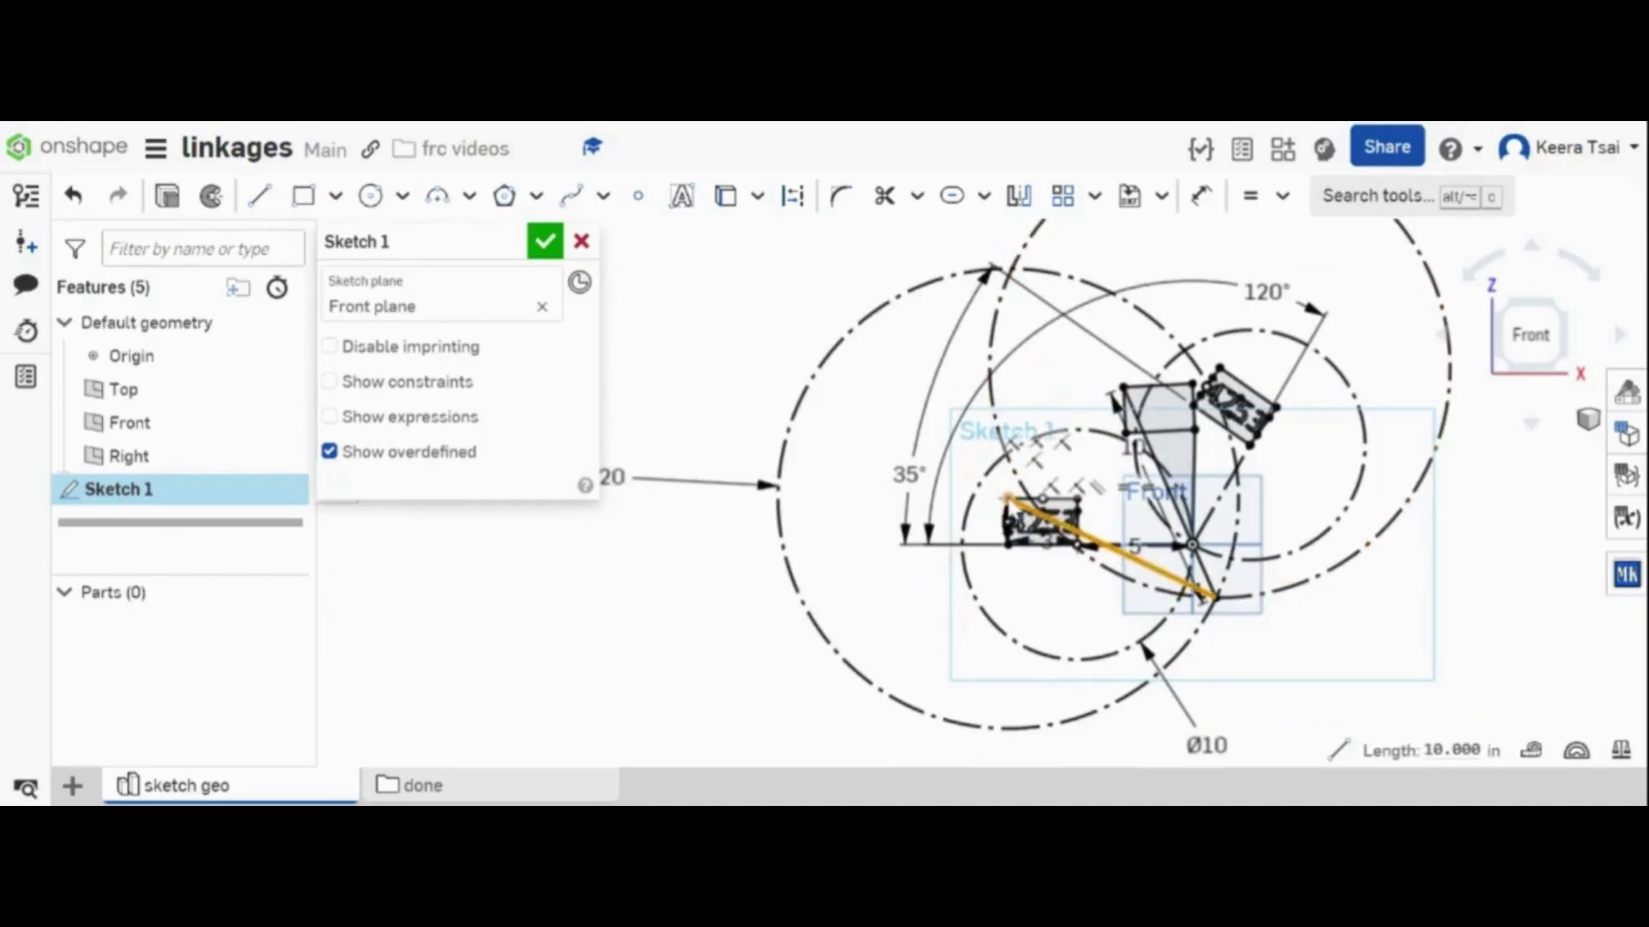
click(1008, 499)
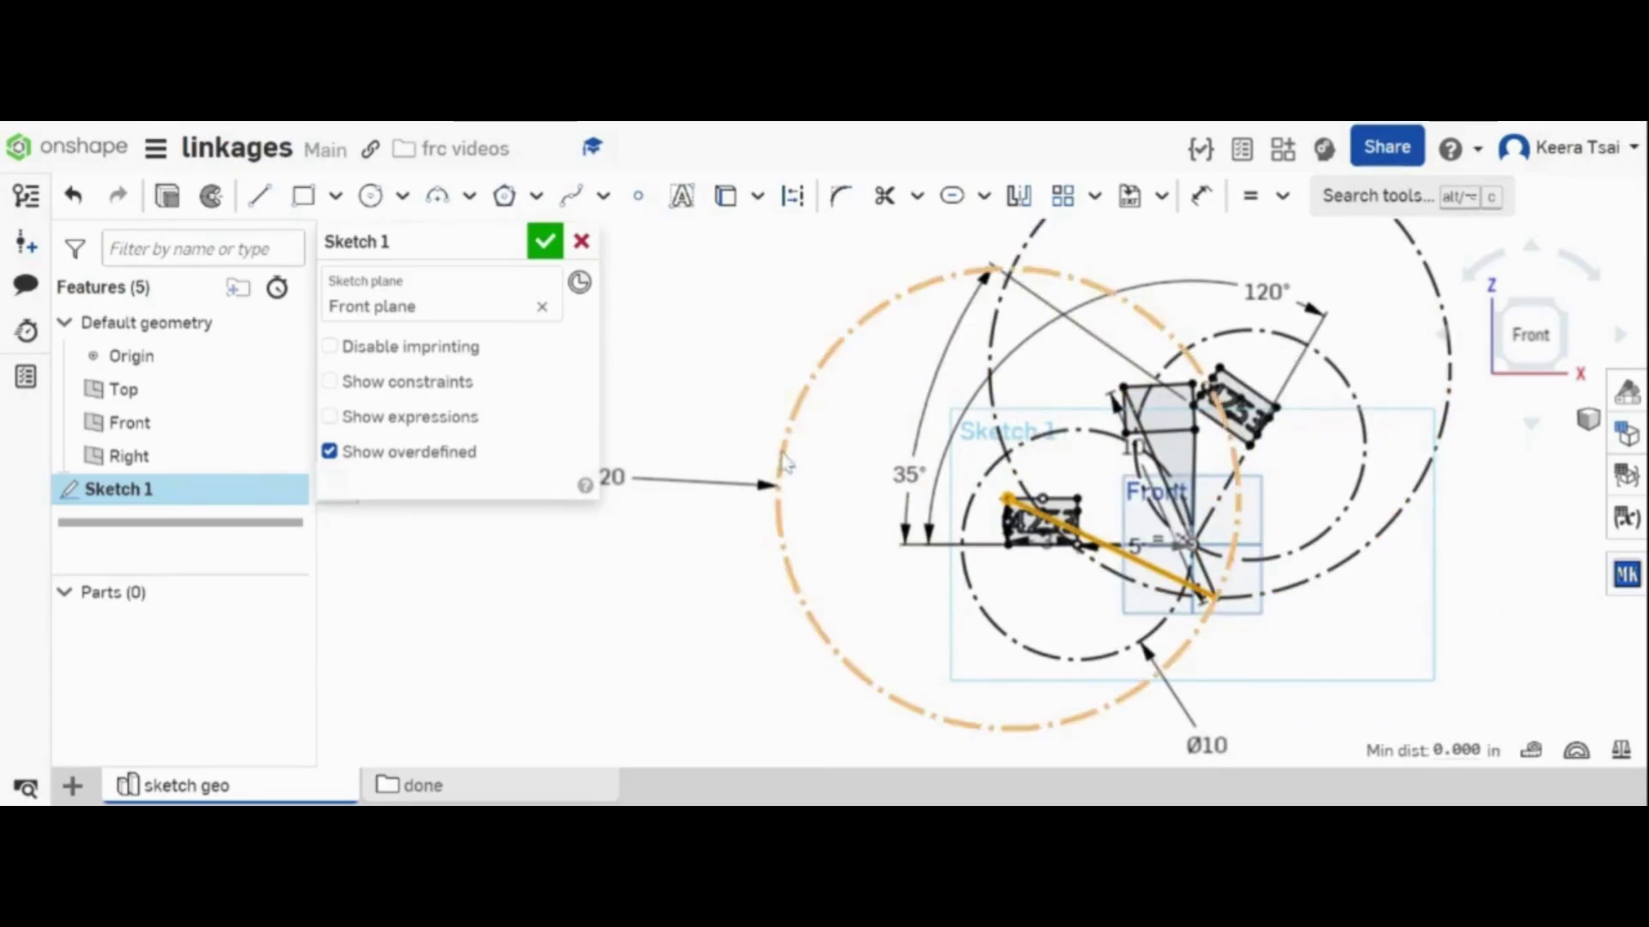
click(1498, 646)
click(1219, 369)
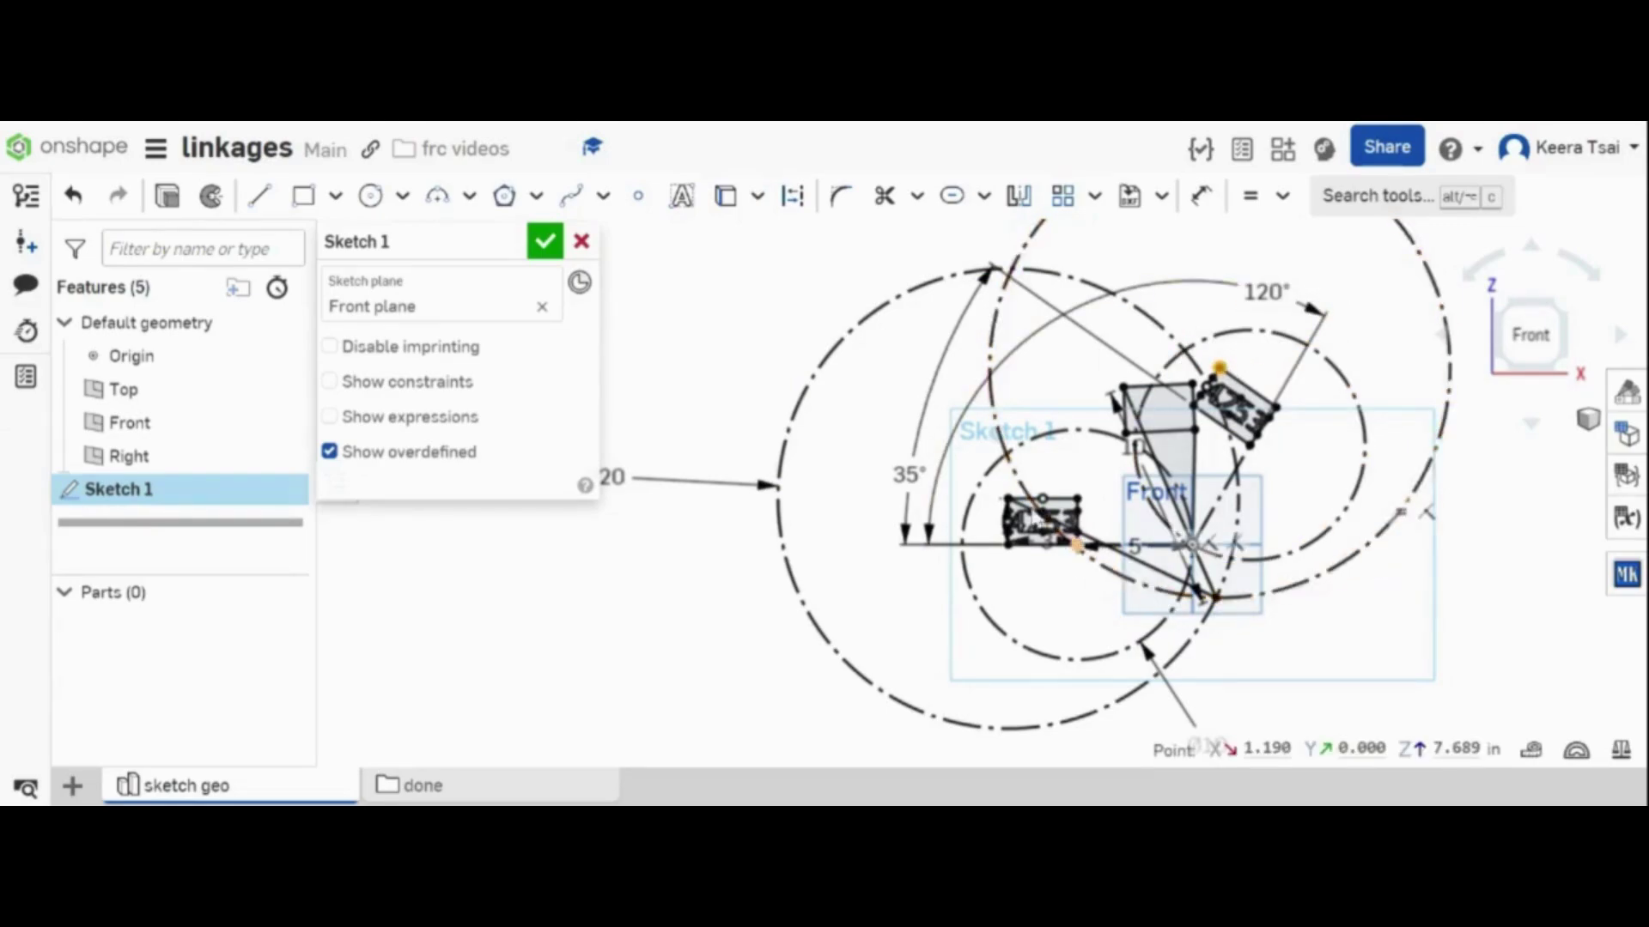
click(1379, 649)
- Examine the large circles' intersection below the origin together with the plate's upper-left corner in both positions
click(1267, 603)
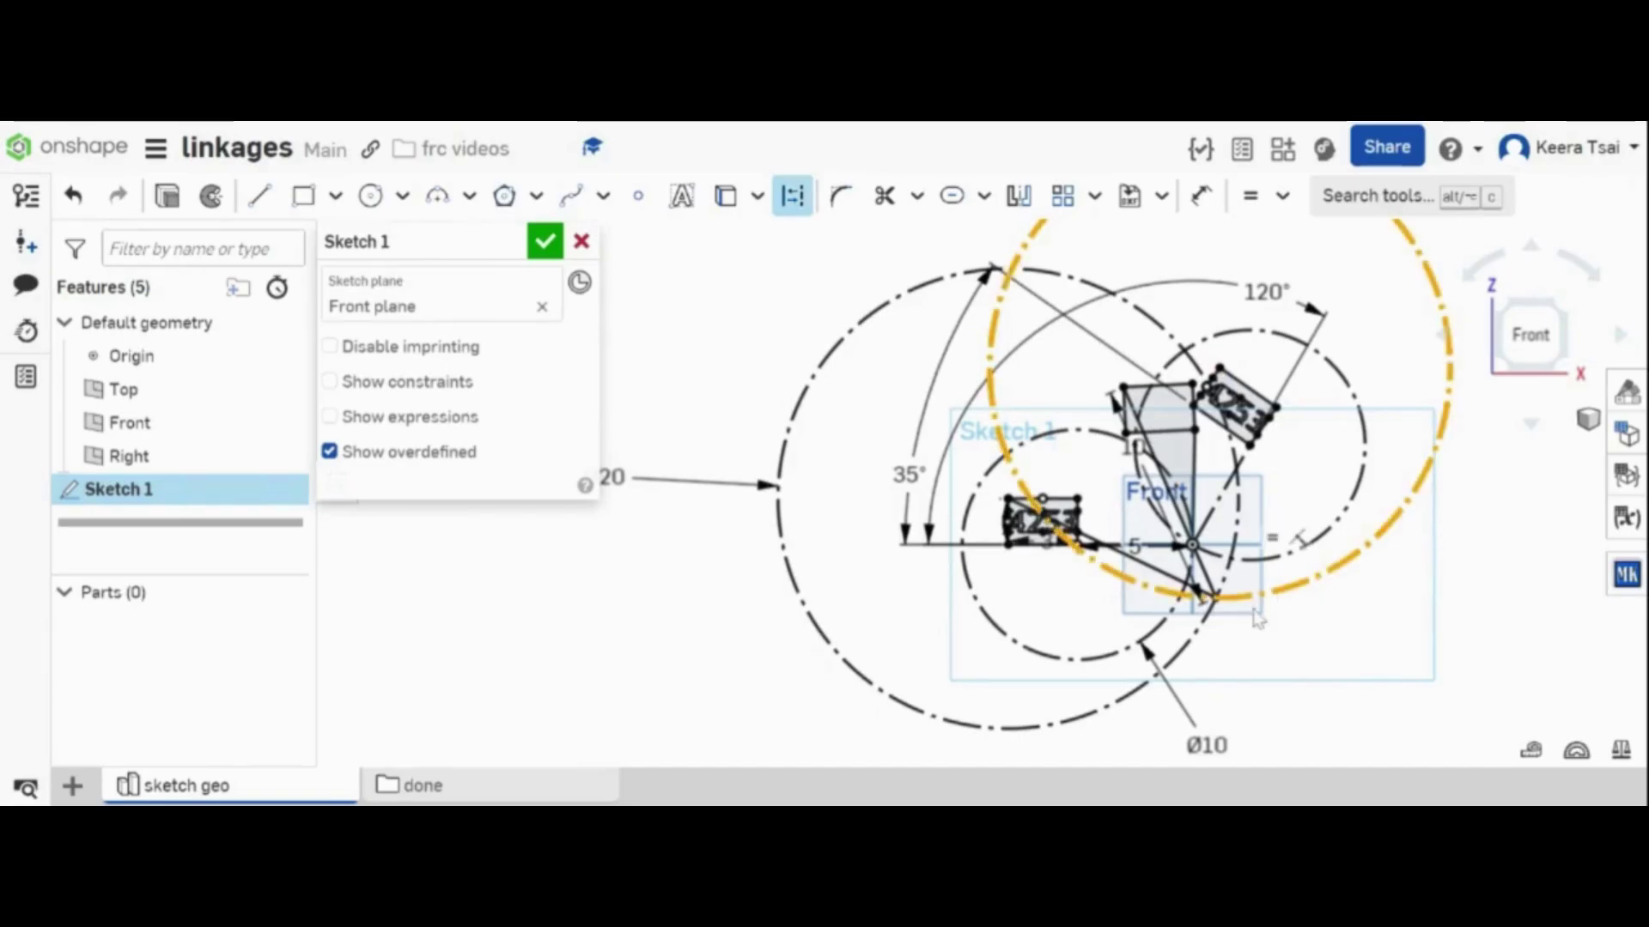
click(1202, 625)
scroll(1246, 602, up, 3)
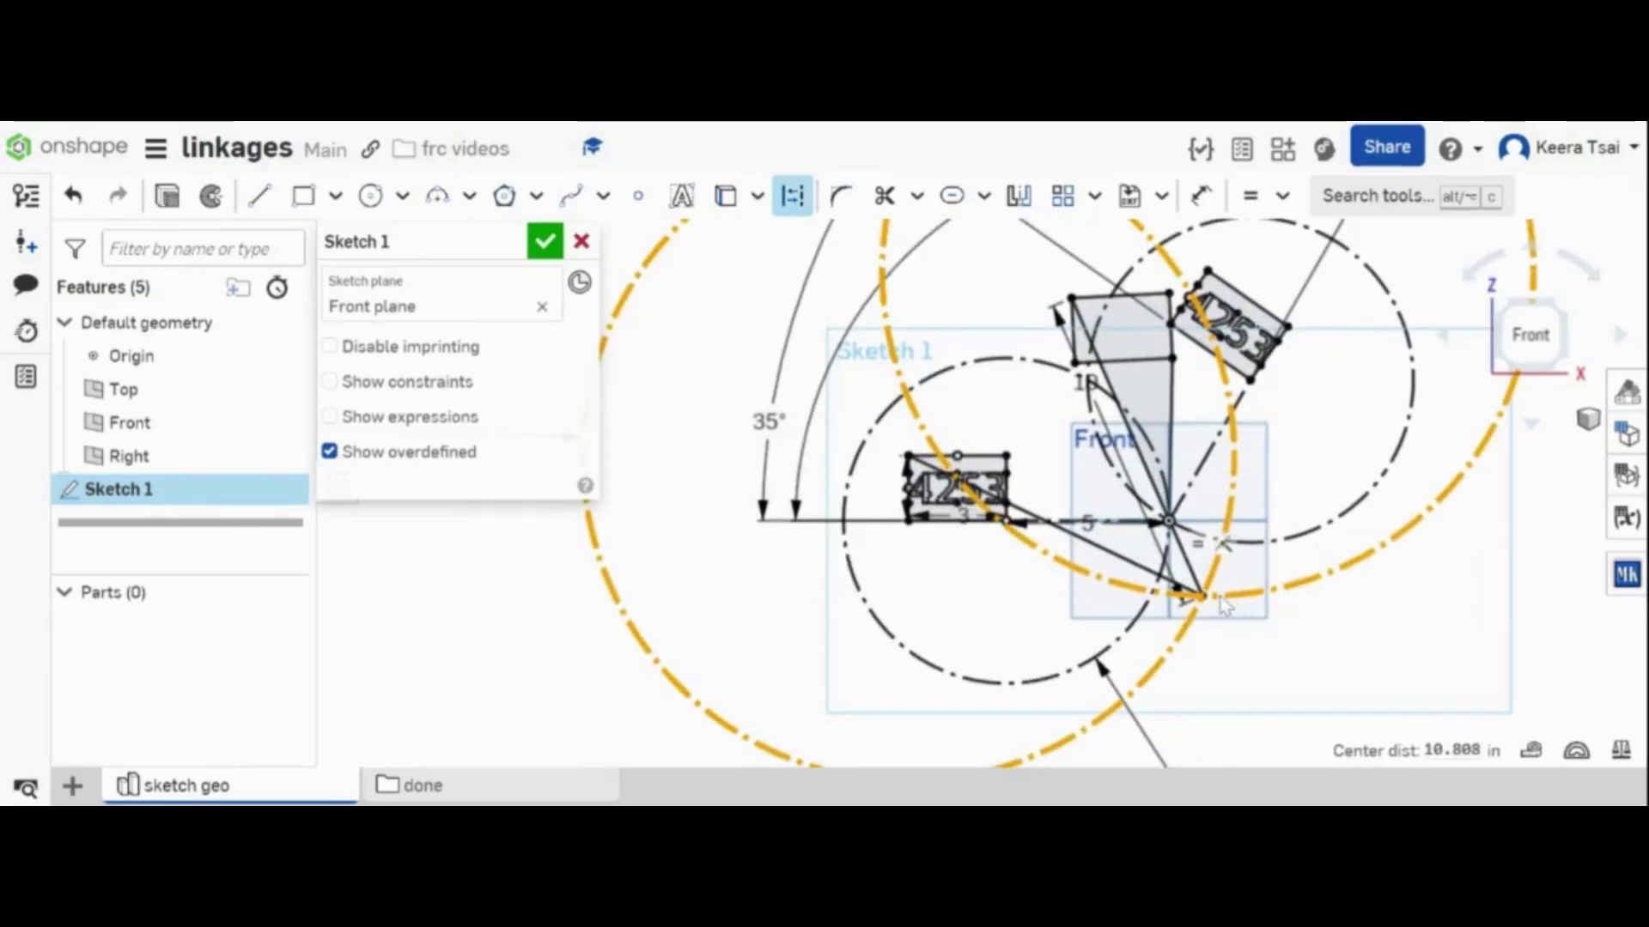
click(1222, 604)
click(1218, 603)
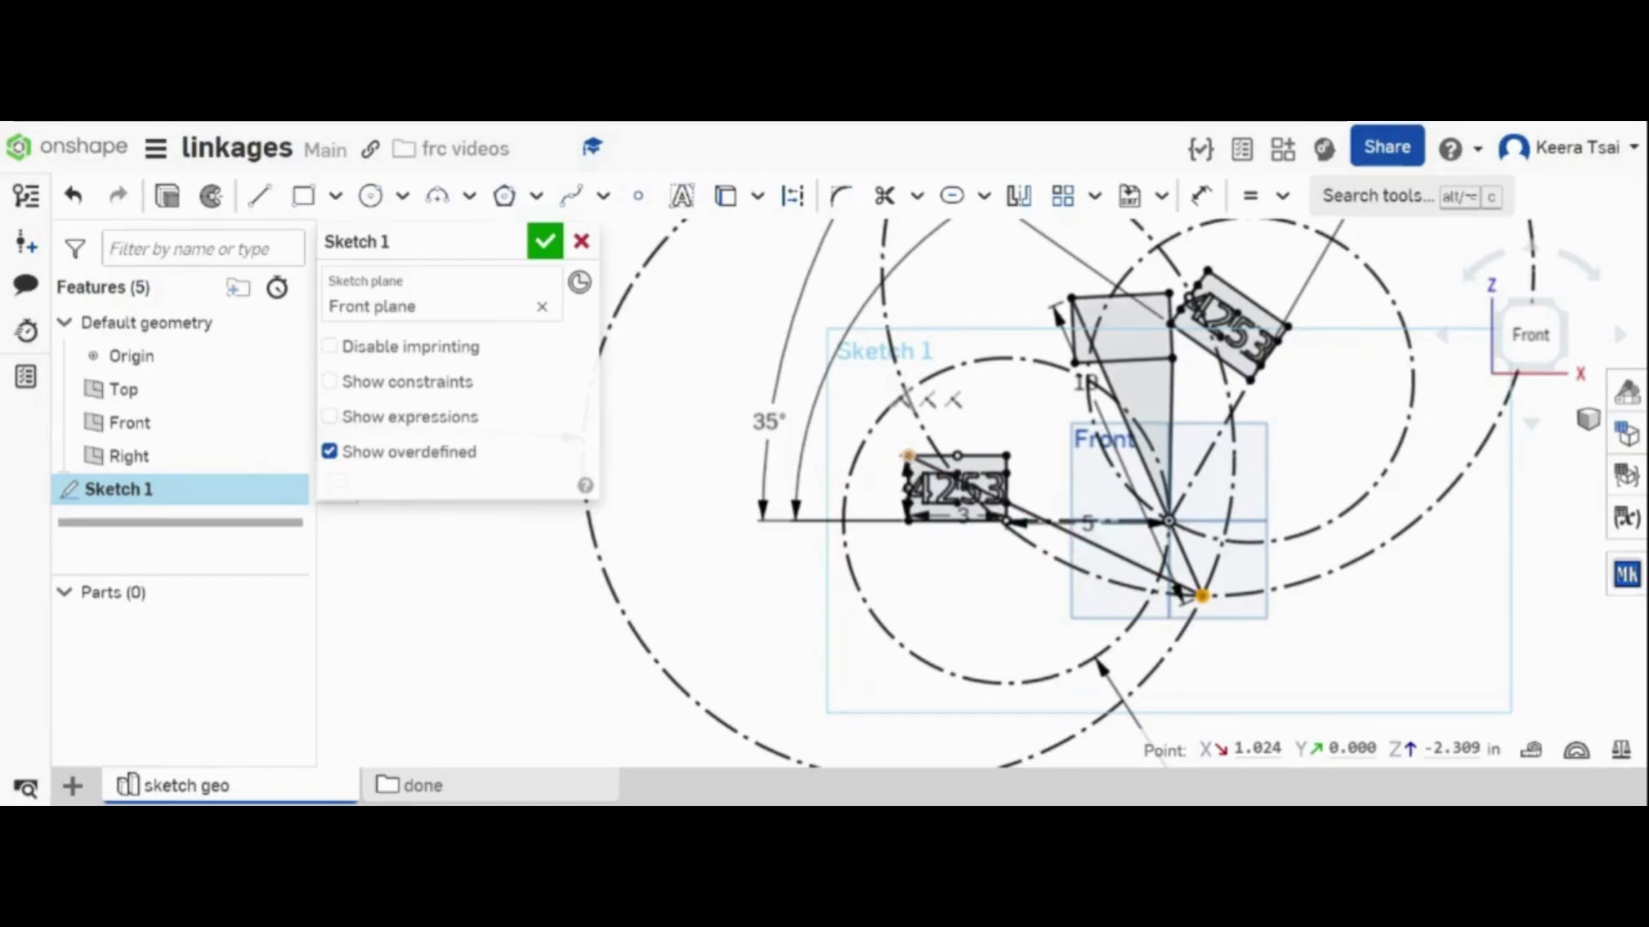
click(909, 457)
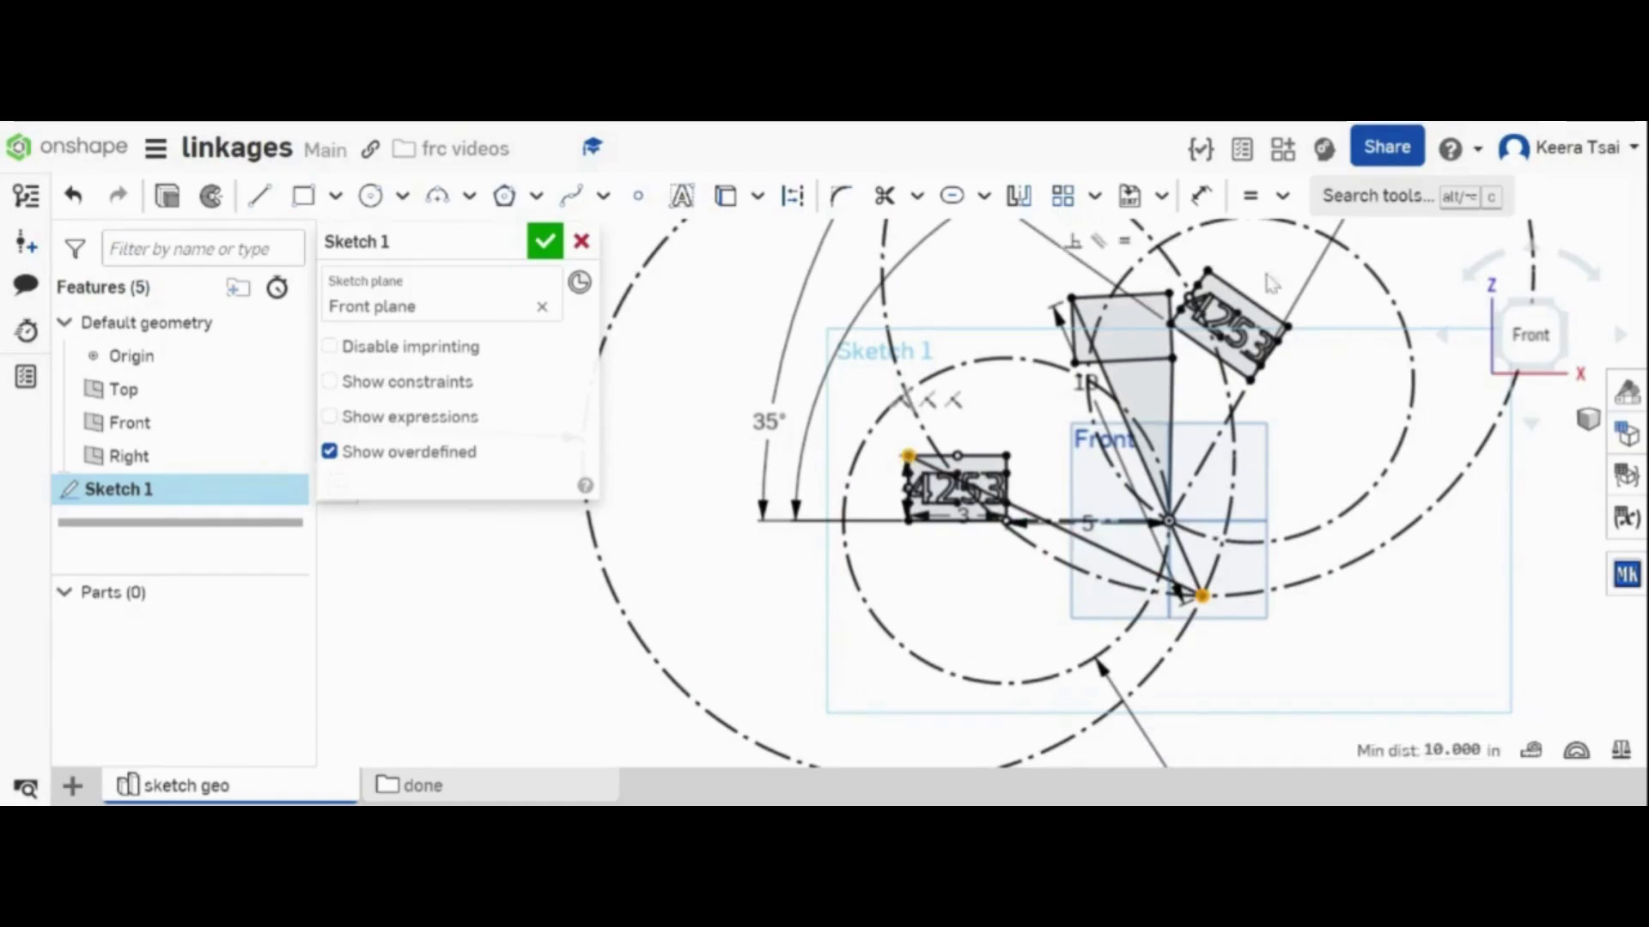
click(1208, 271)
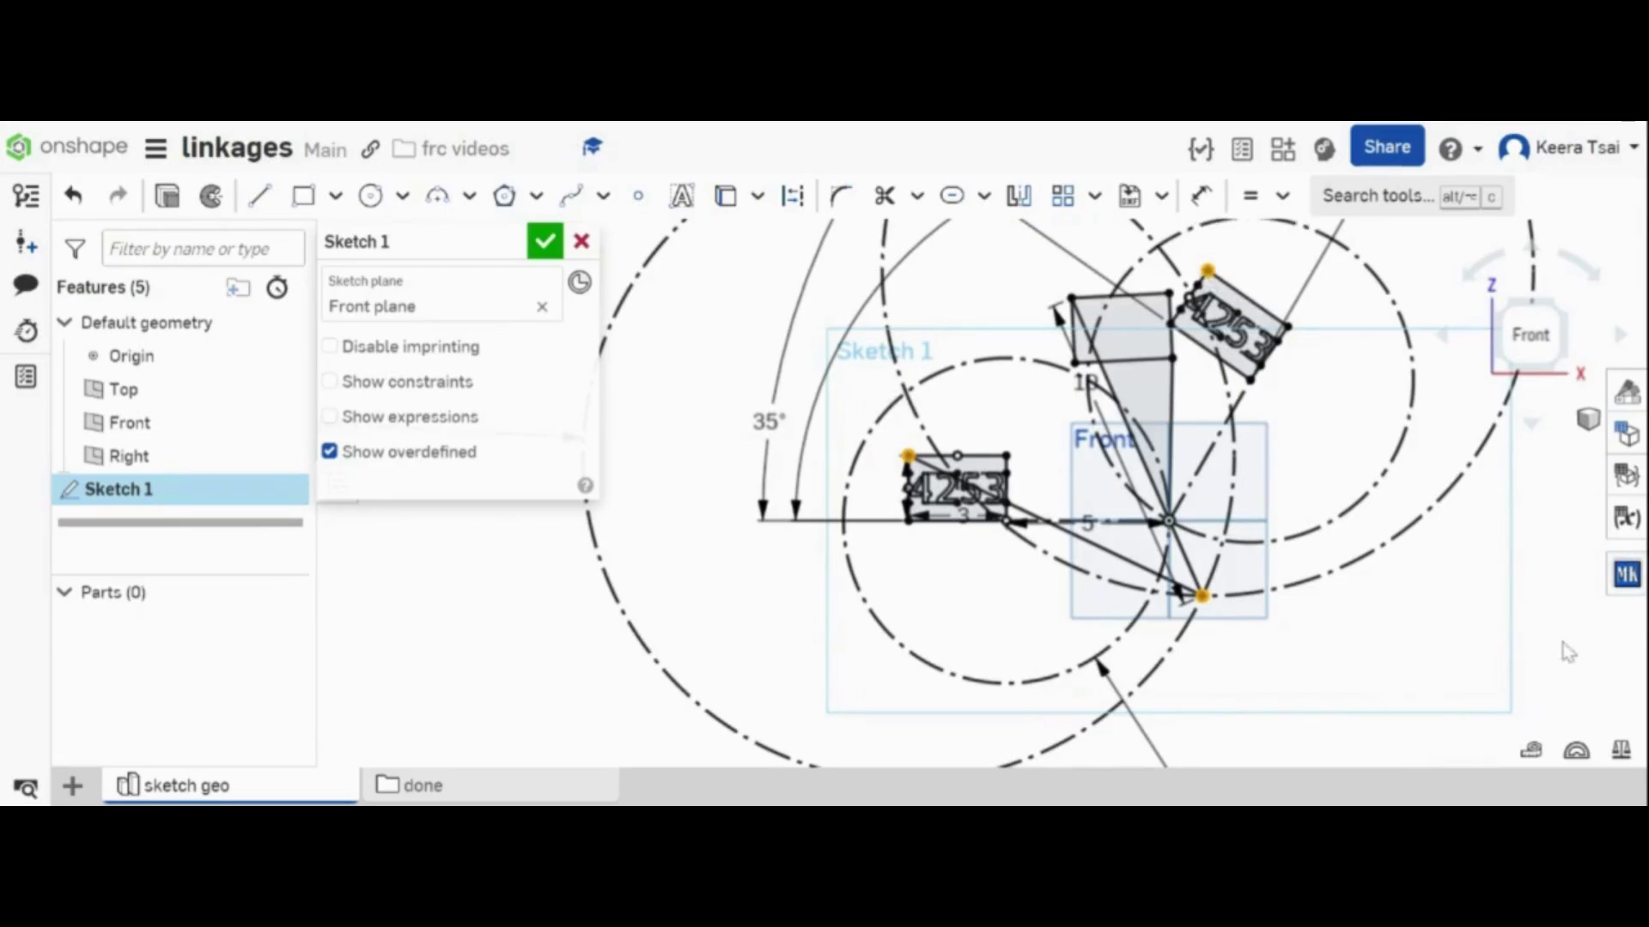
scroll(948, 578, down, 2)
click(1430, 582)
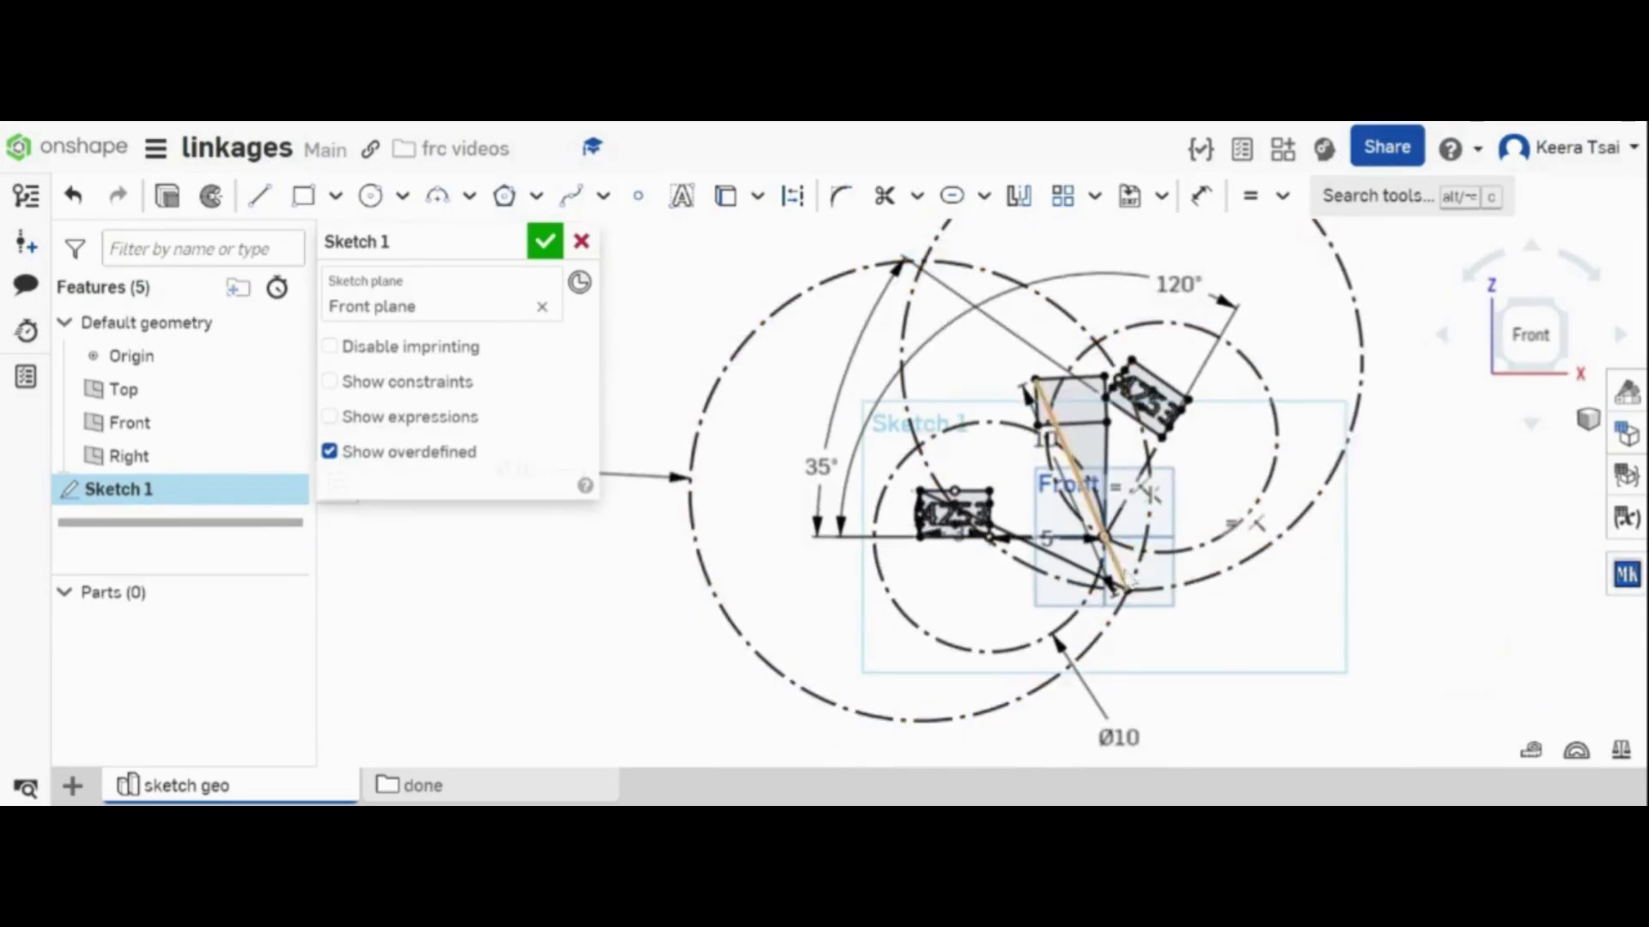
- Measure the distance and its X, Y and Z components between the origin and the large circles' intersection, copying the distance value
scroll(1121, 576, up, 2)
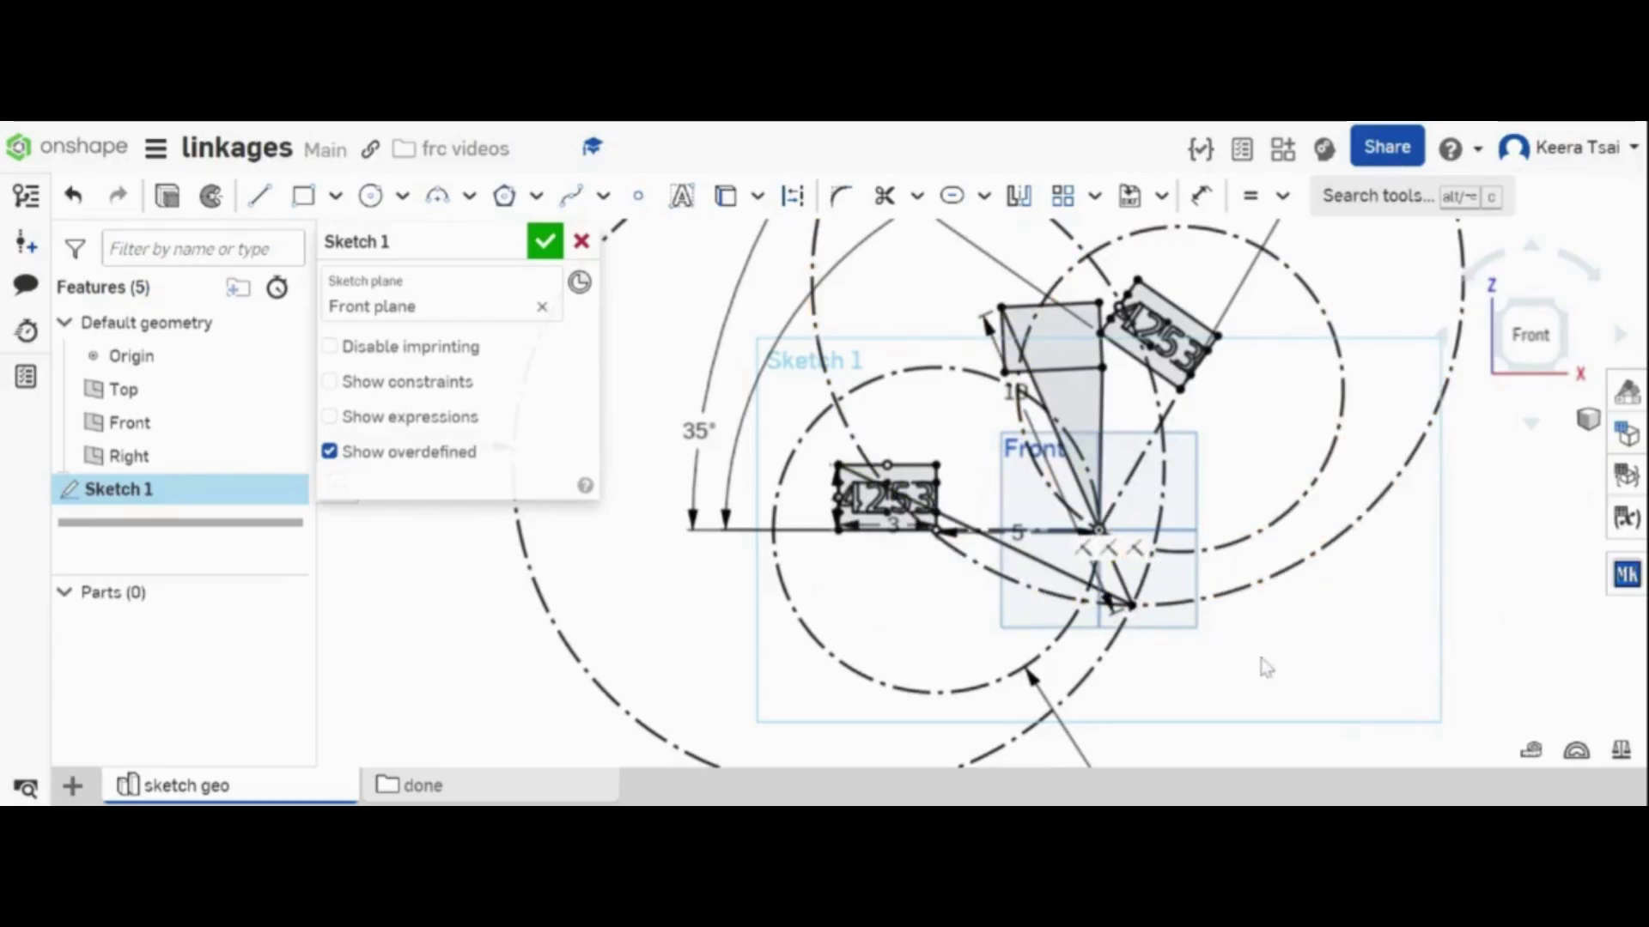
scroll(1099, 527, up, 2)
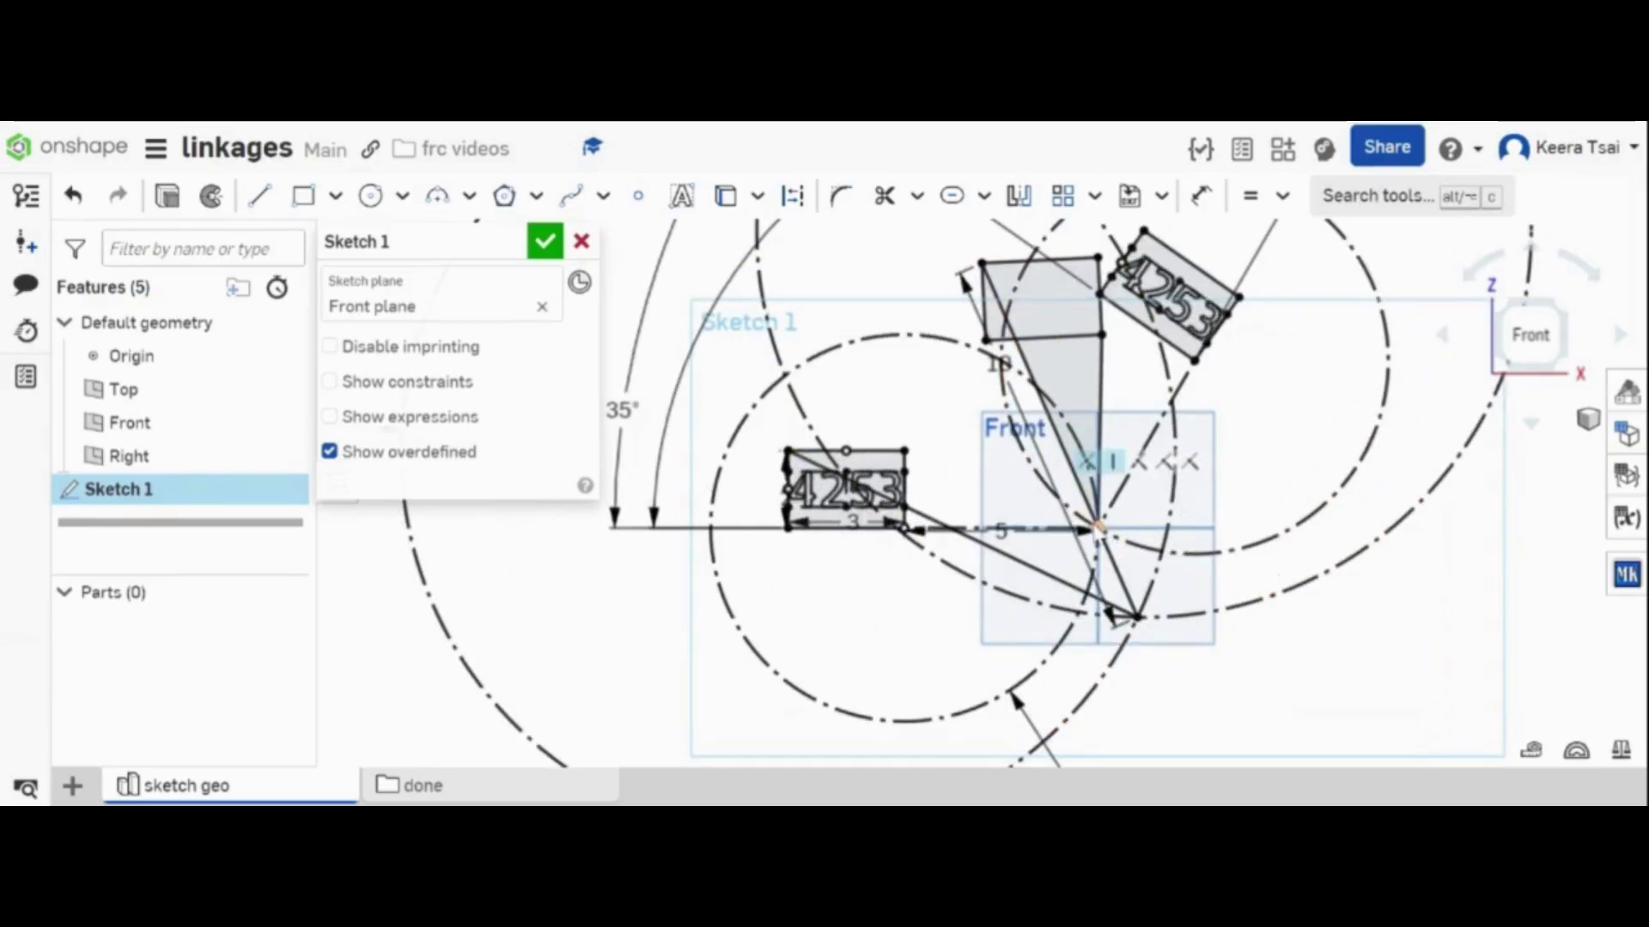
click(1099, 527)
click(1137, 619)
click(1451, 749)
key(ctrl+c)
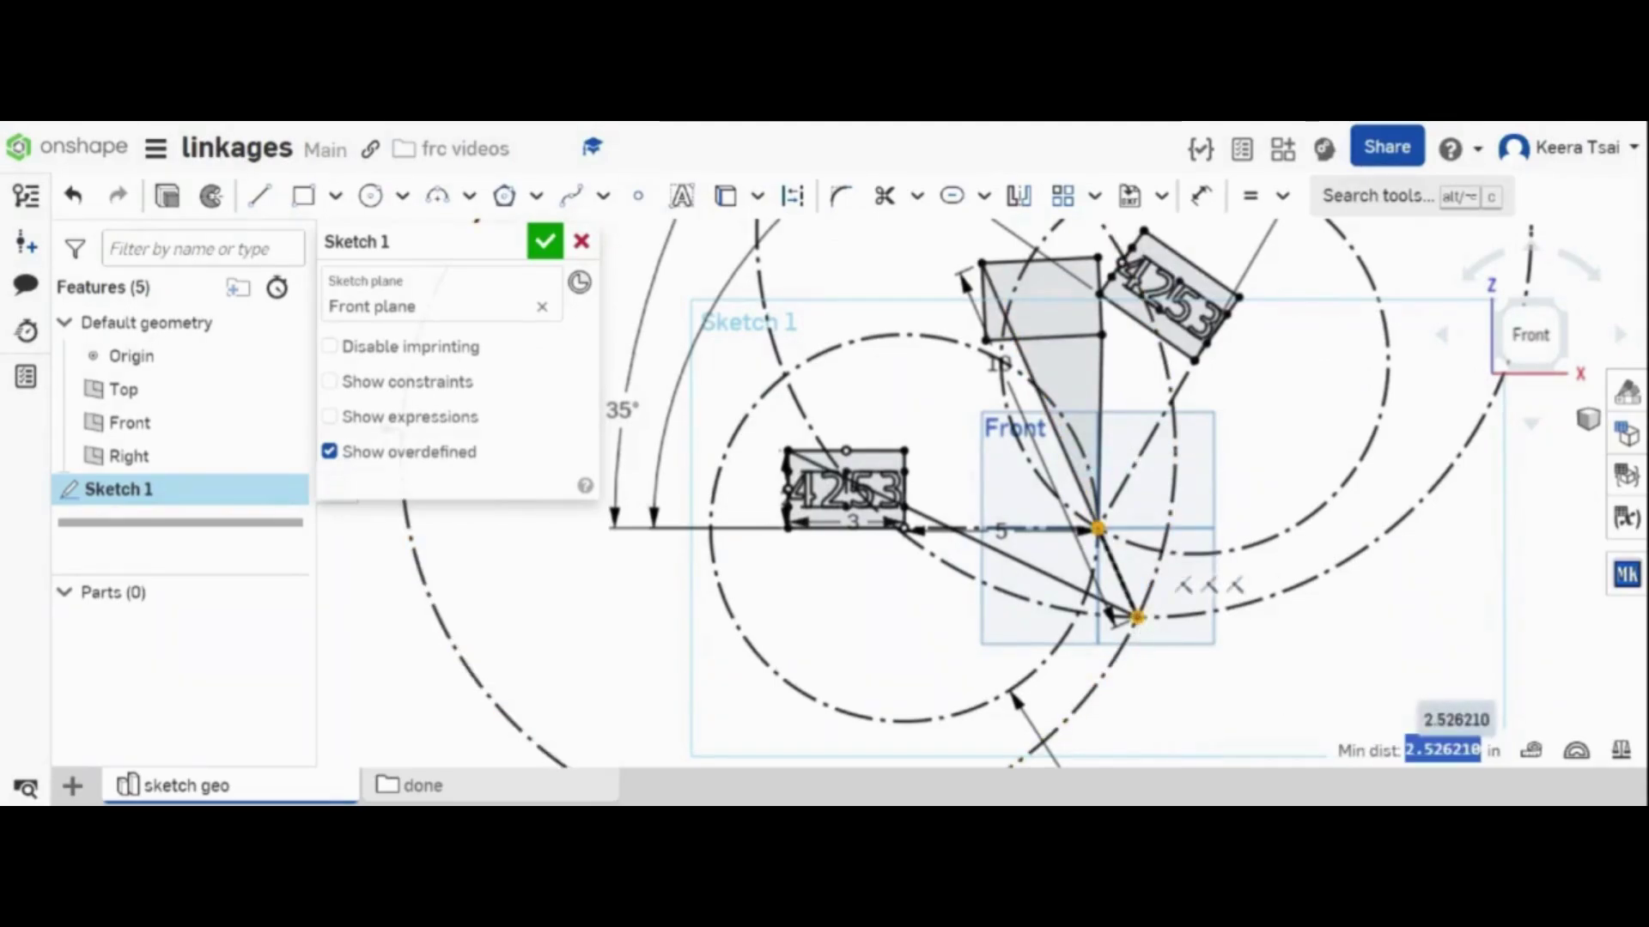
click(1533, 754)
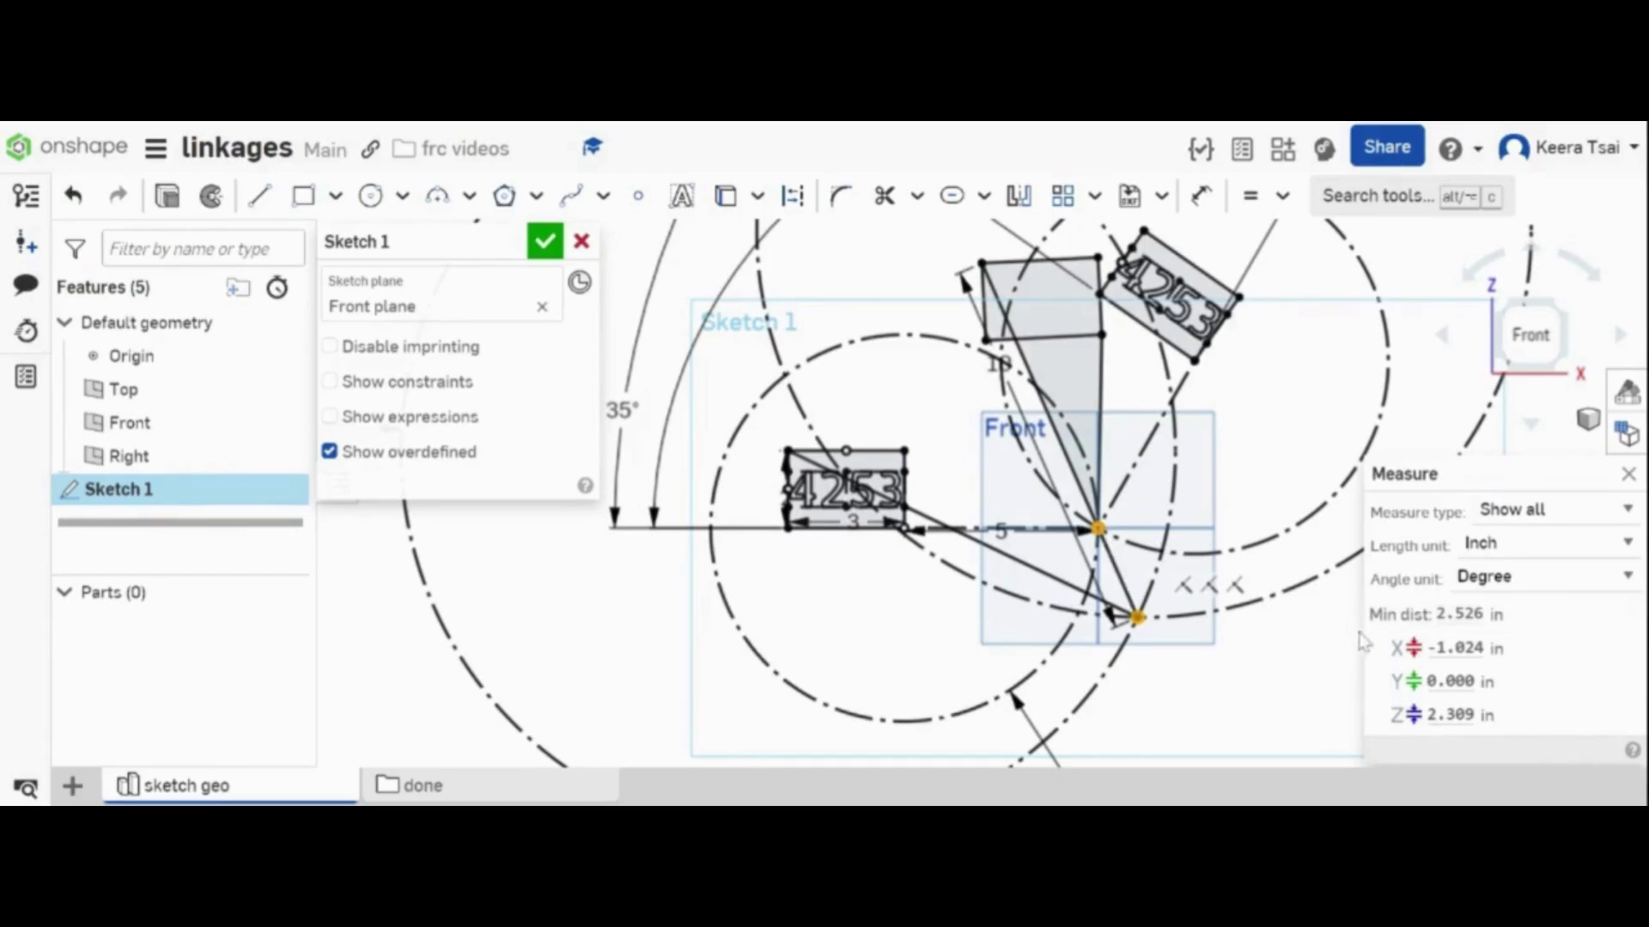
click(1333, 656)
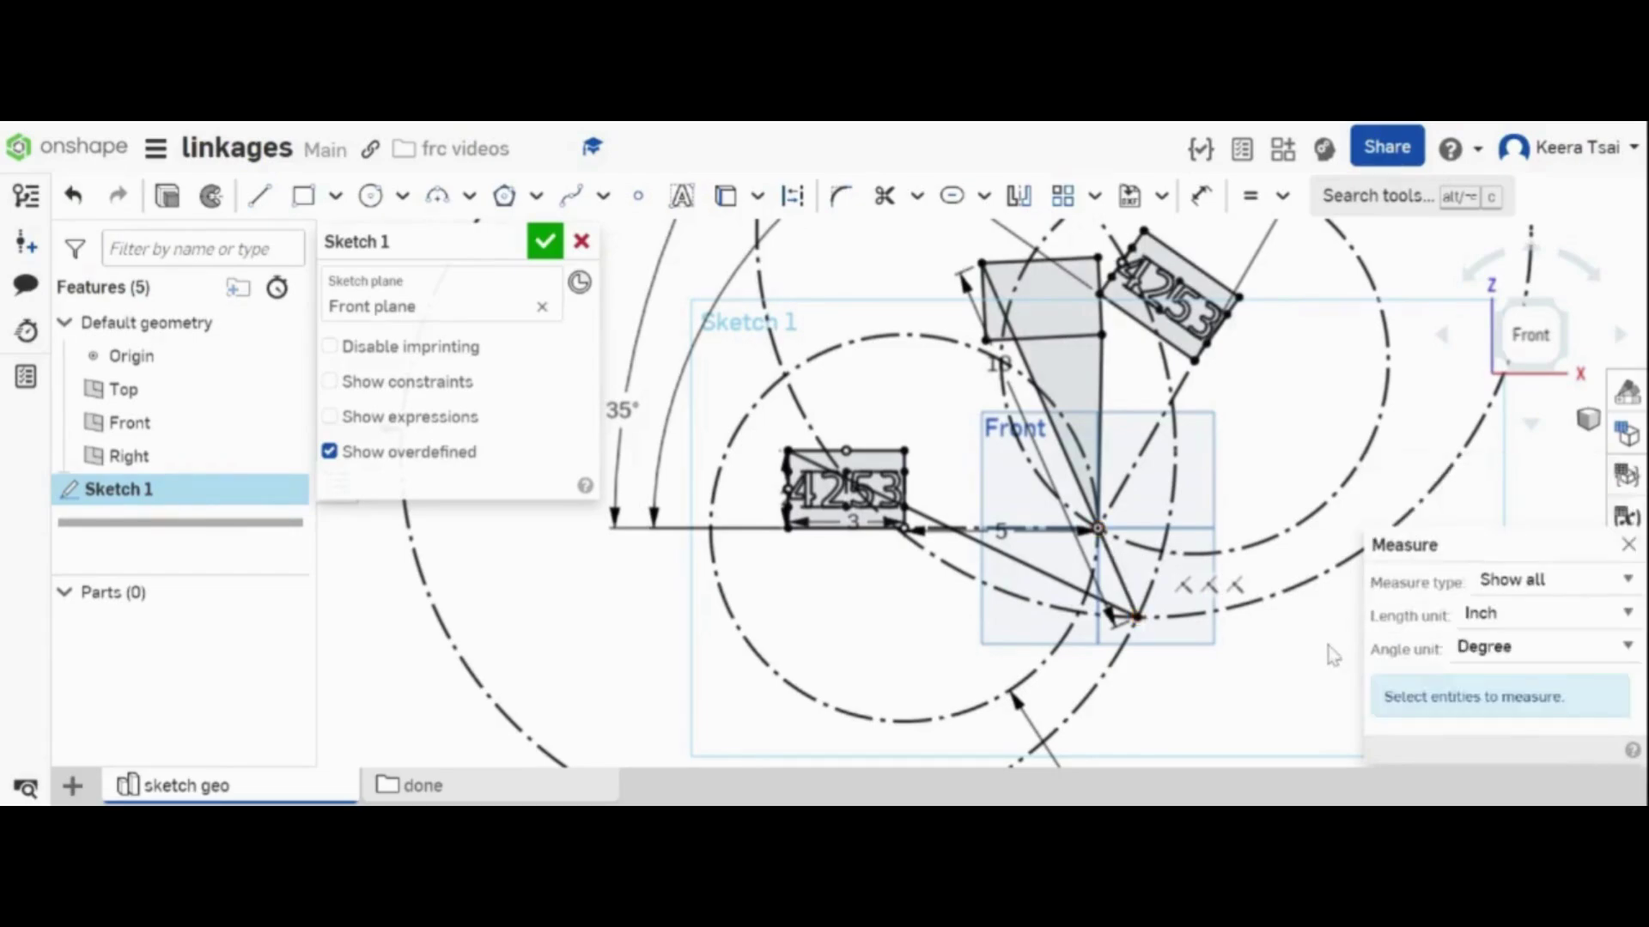
click(1628, 545)
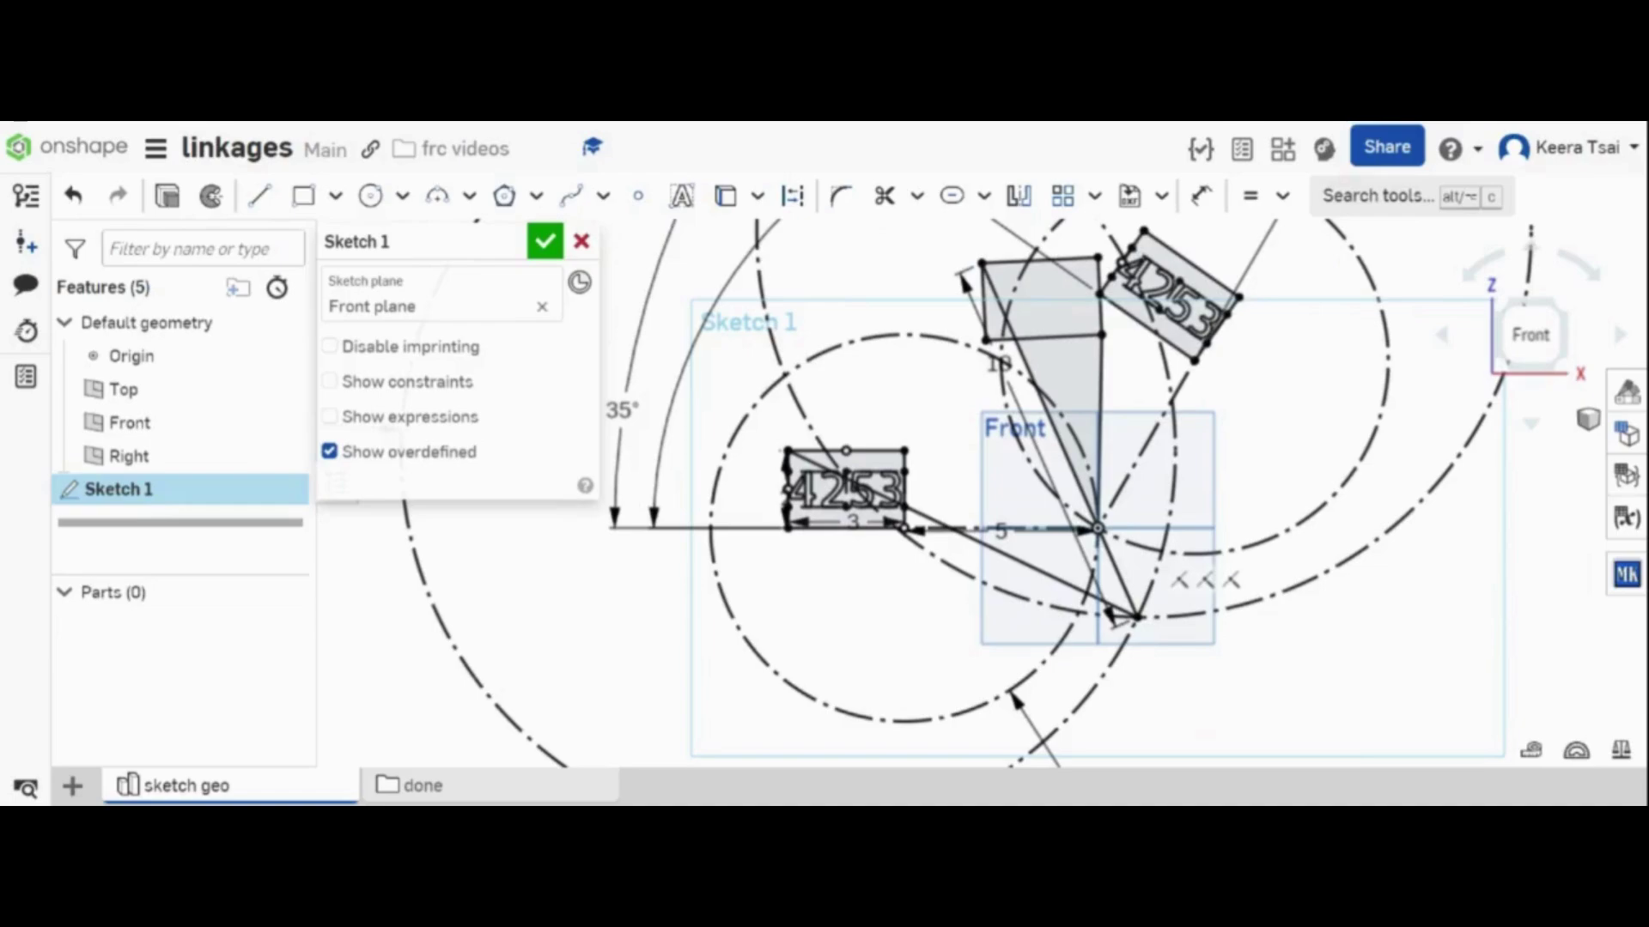
- Create a new Part Studio and start a sketch on the Front plane
click(72, 786)
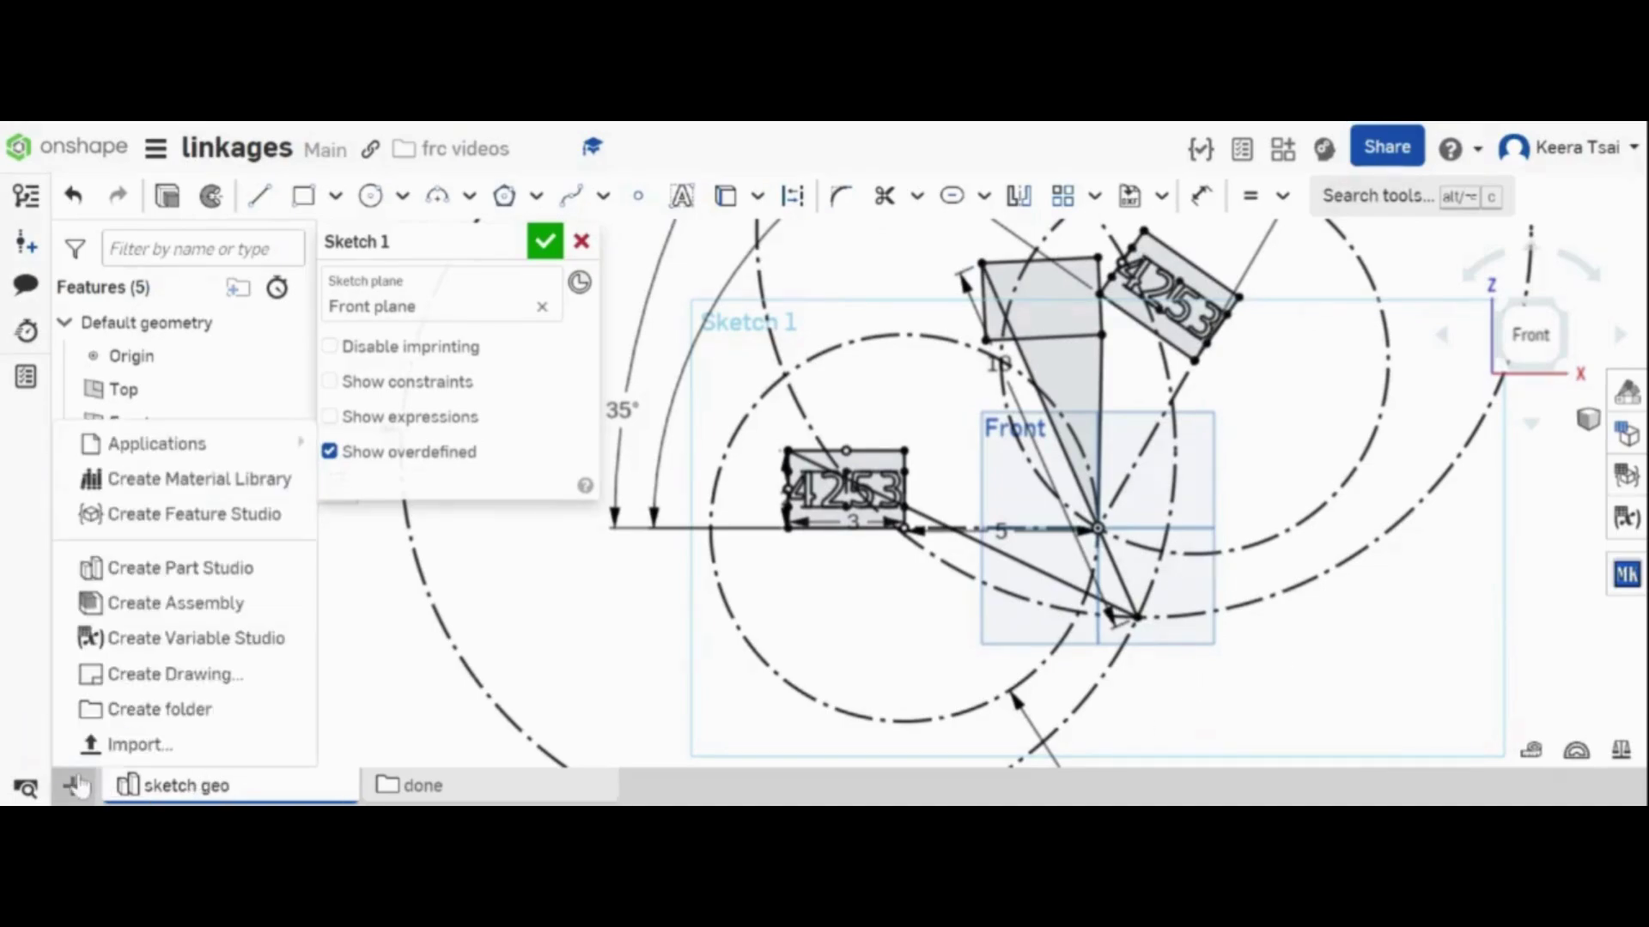
click(165, 568)
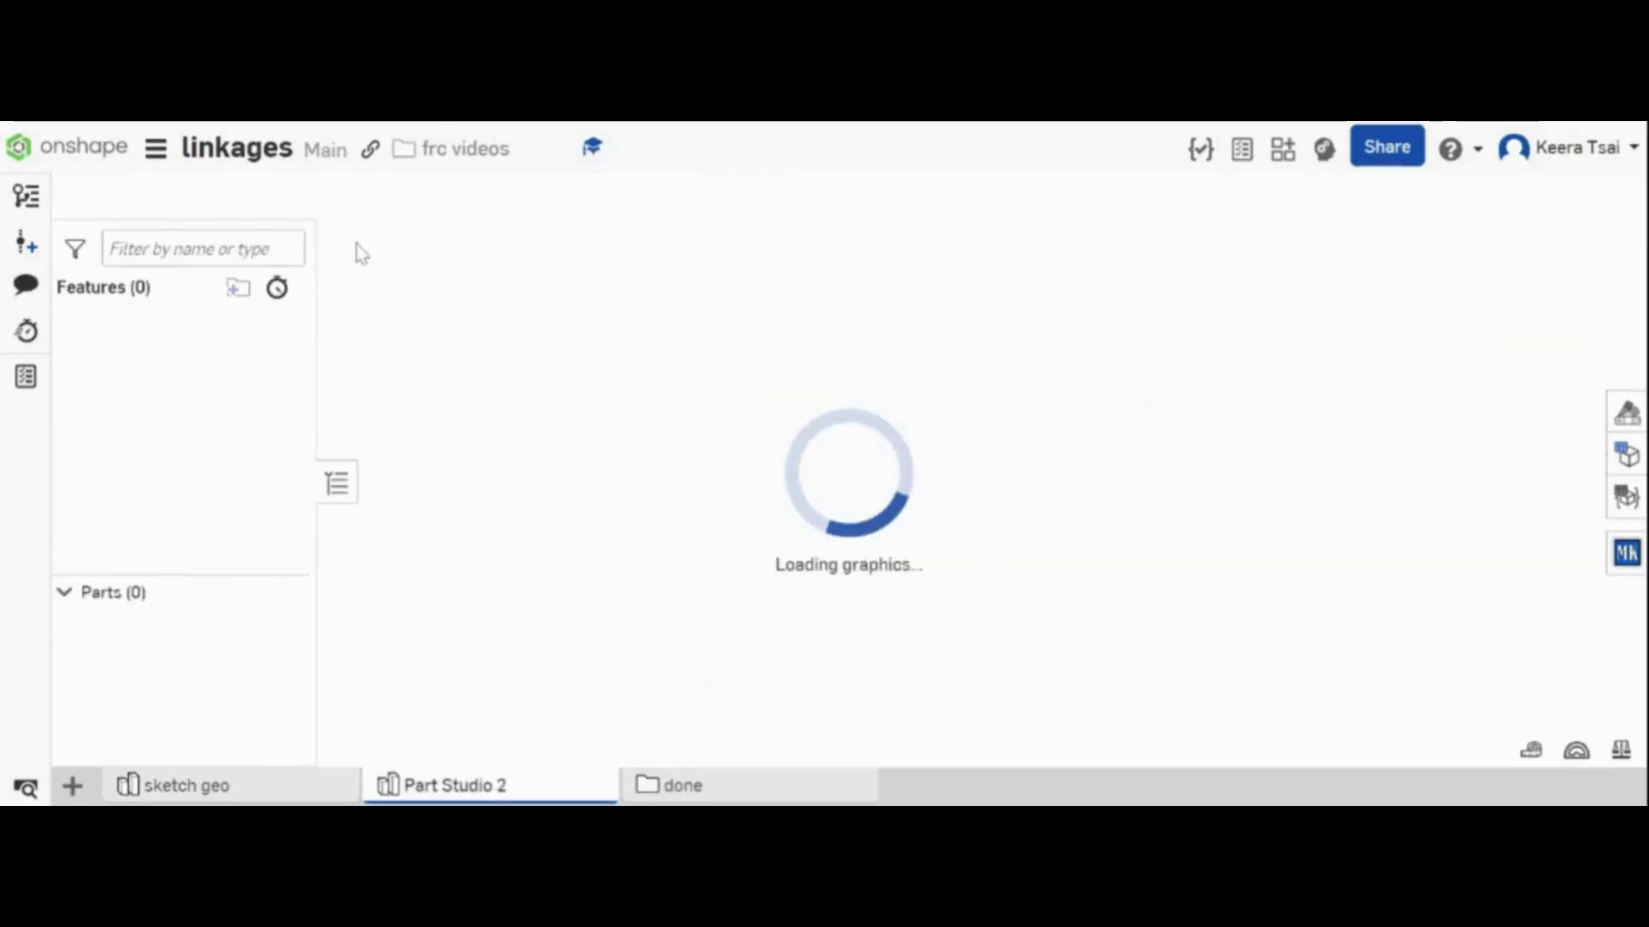
click(197, 196)
click(878, 336)
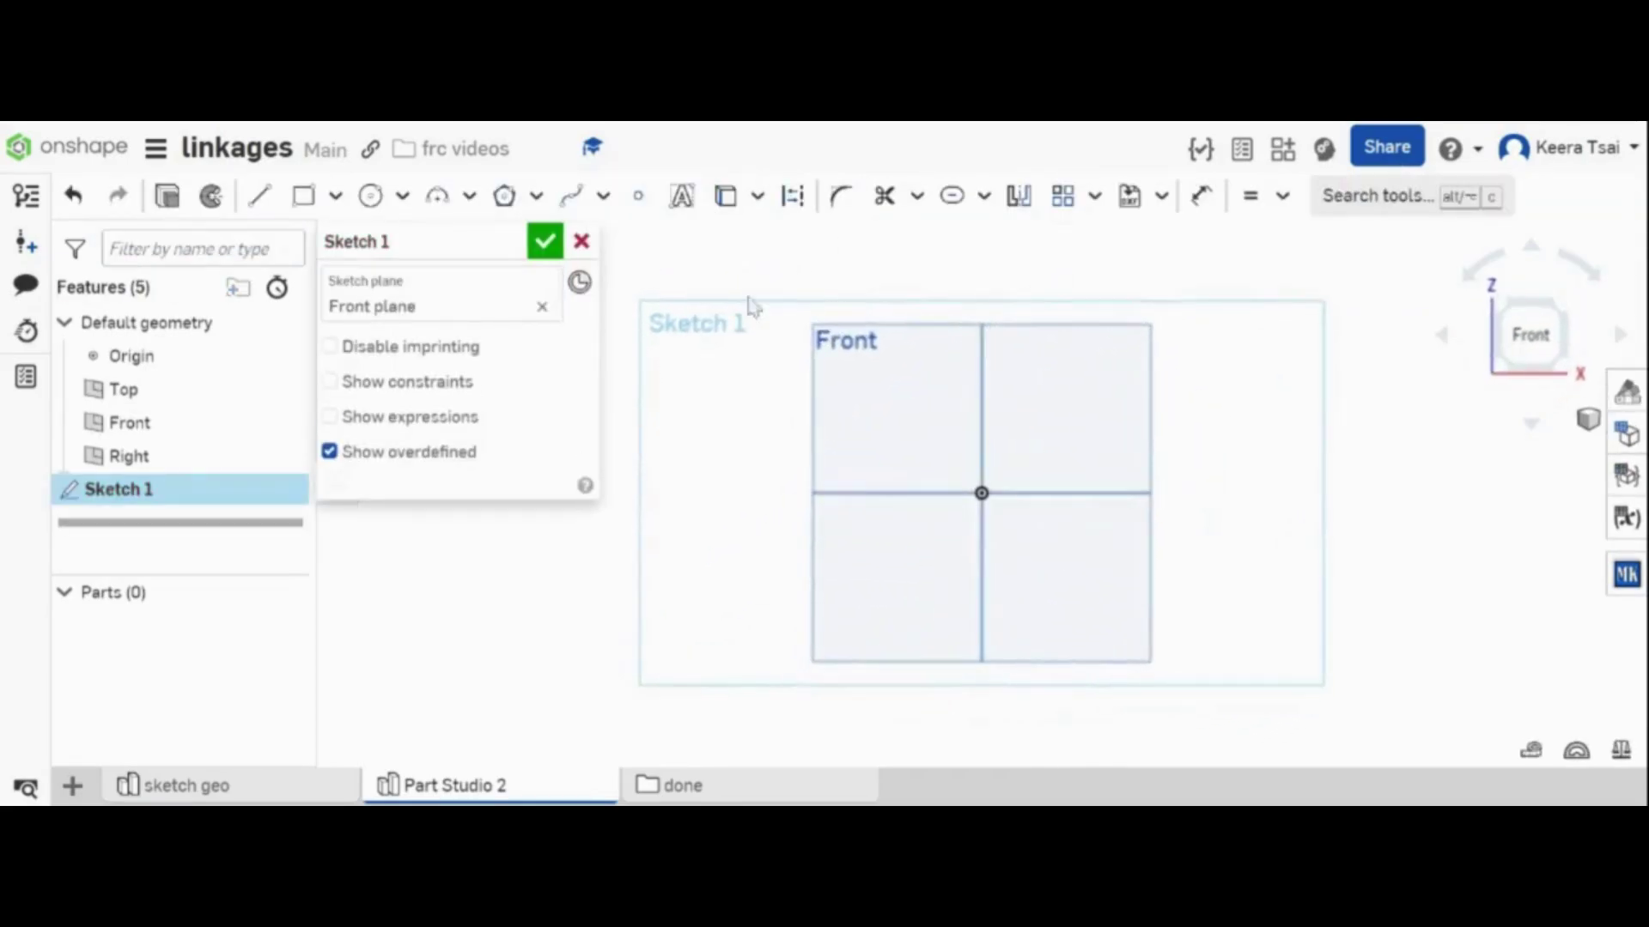
- Sketch a circle about 0.97 in across at the origin and a second about 0.81 in across along the positive X axis
click(370, 196)
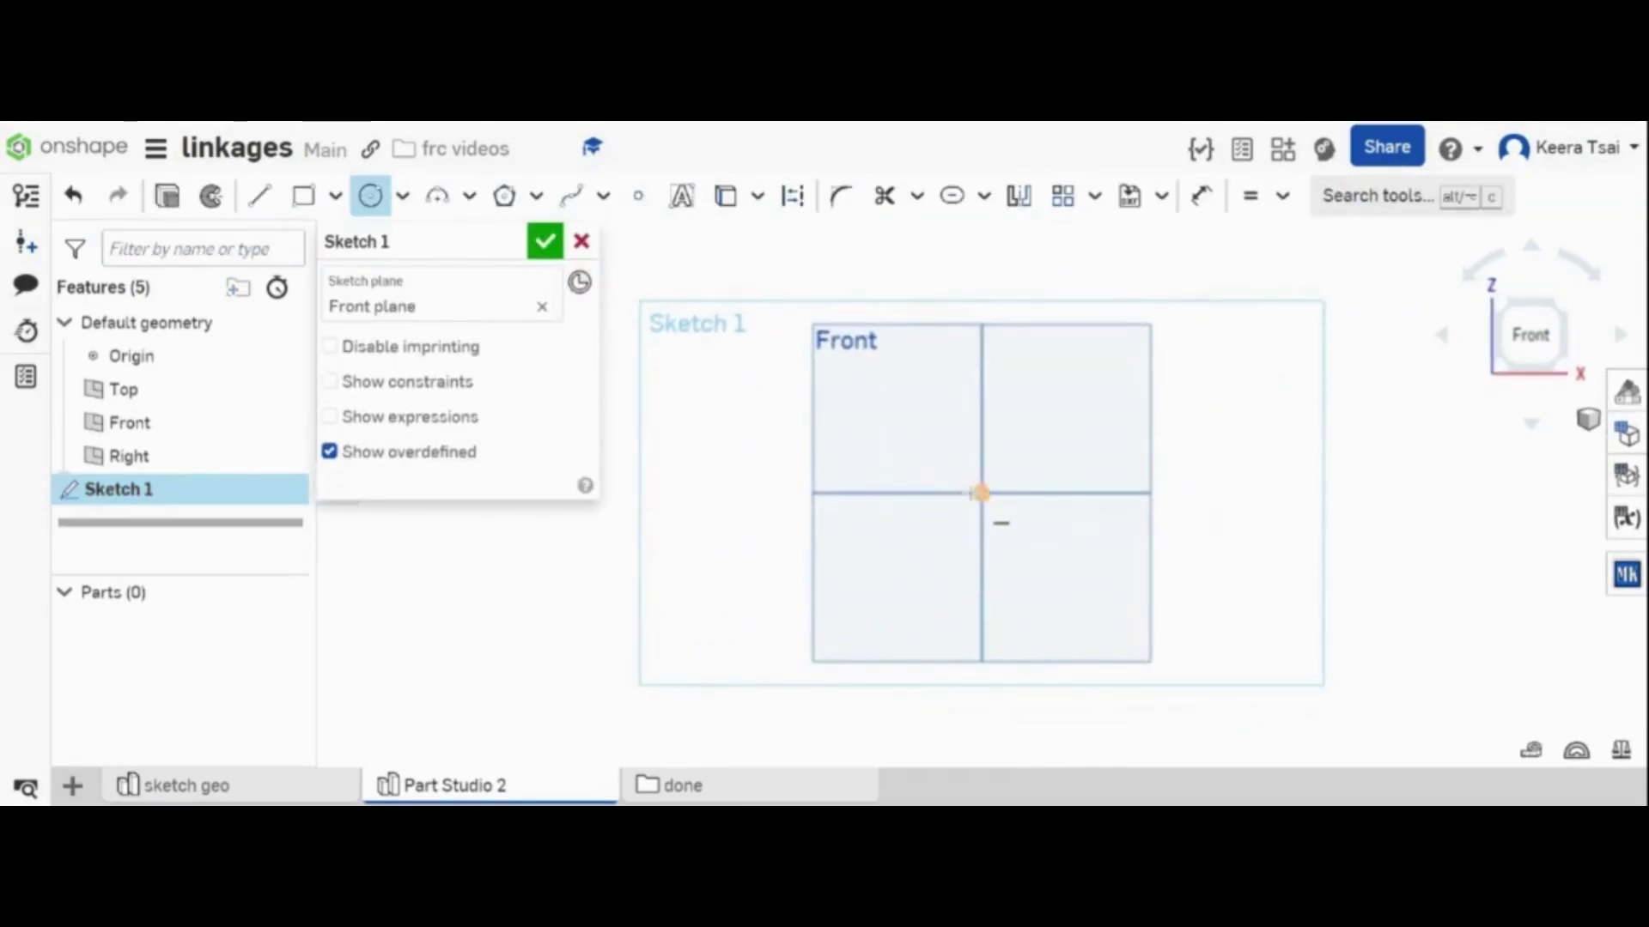
click(982, 492)
click(1009, 493)
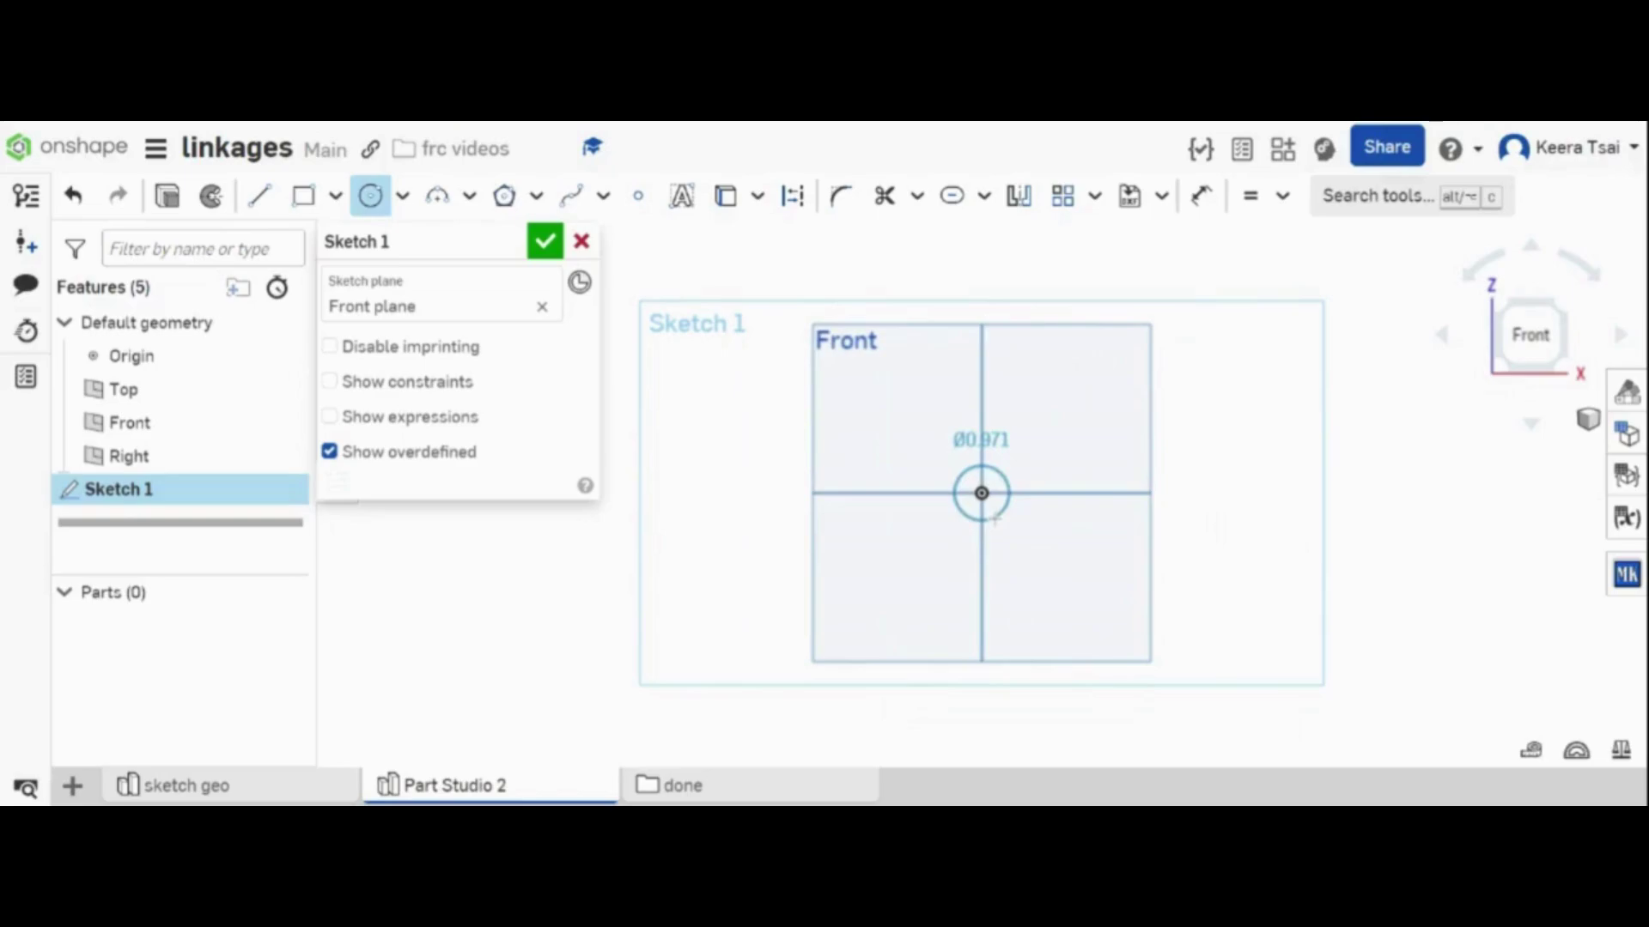
click(1169, 493)
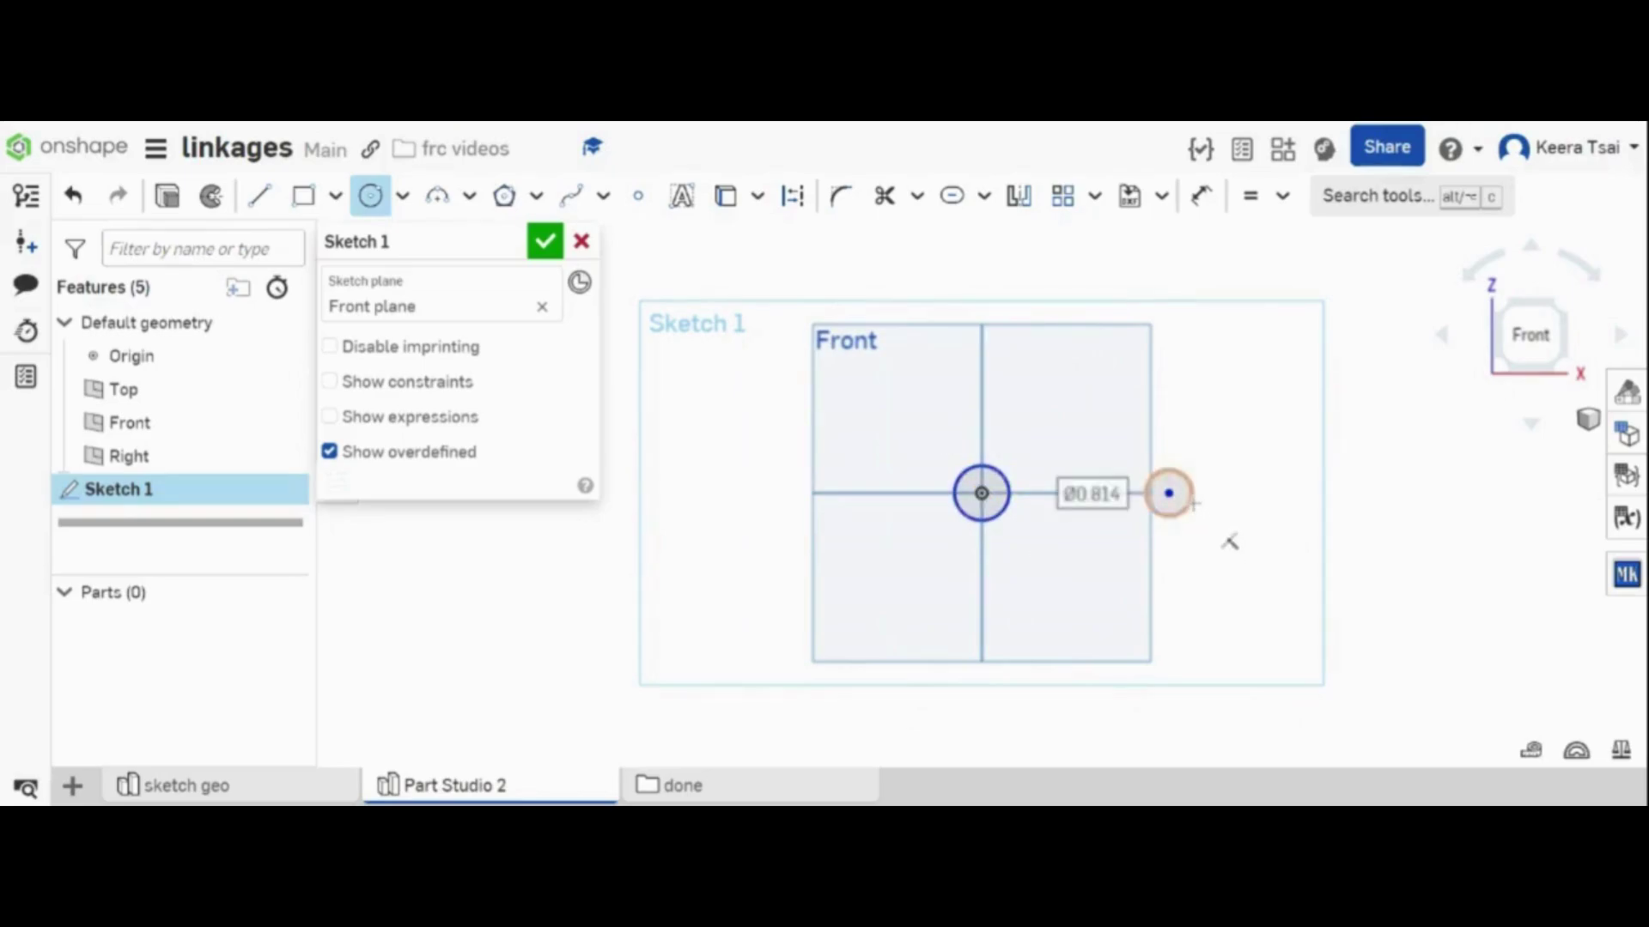
click(1185, 486)
- Make the two circles equal and set the origin circle's diameter to 0.25 in
key(e)
click(1148, 474)
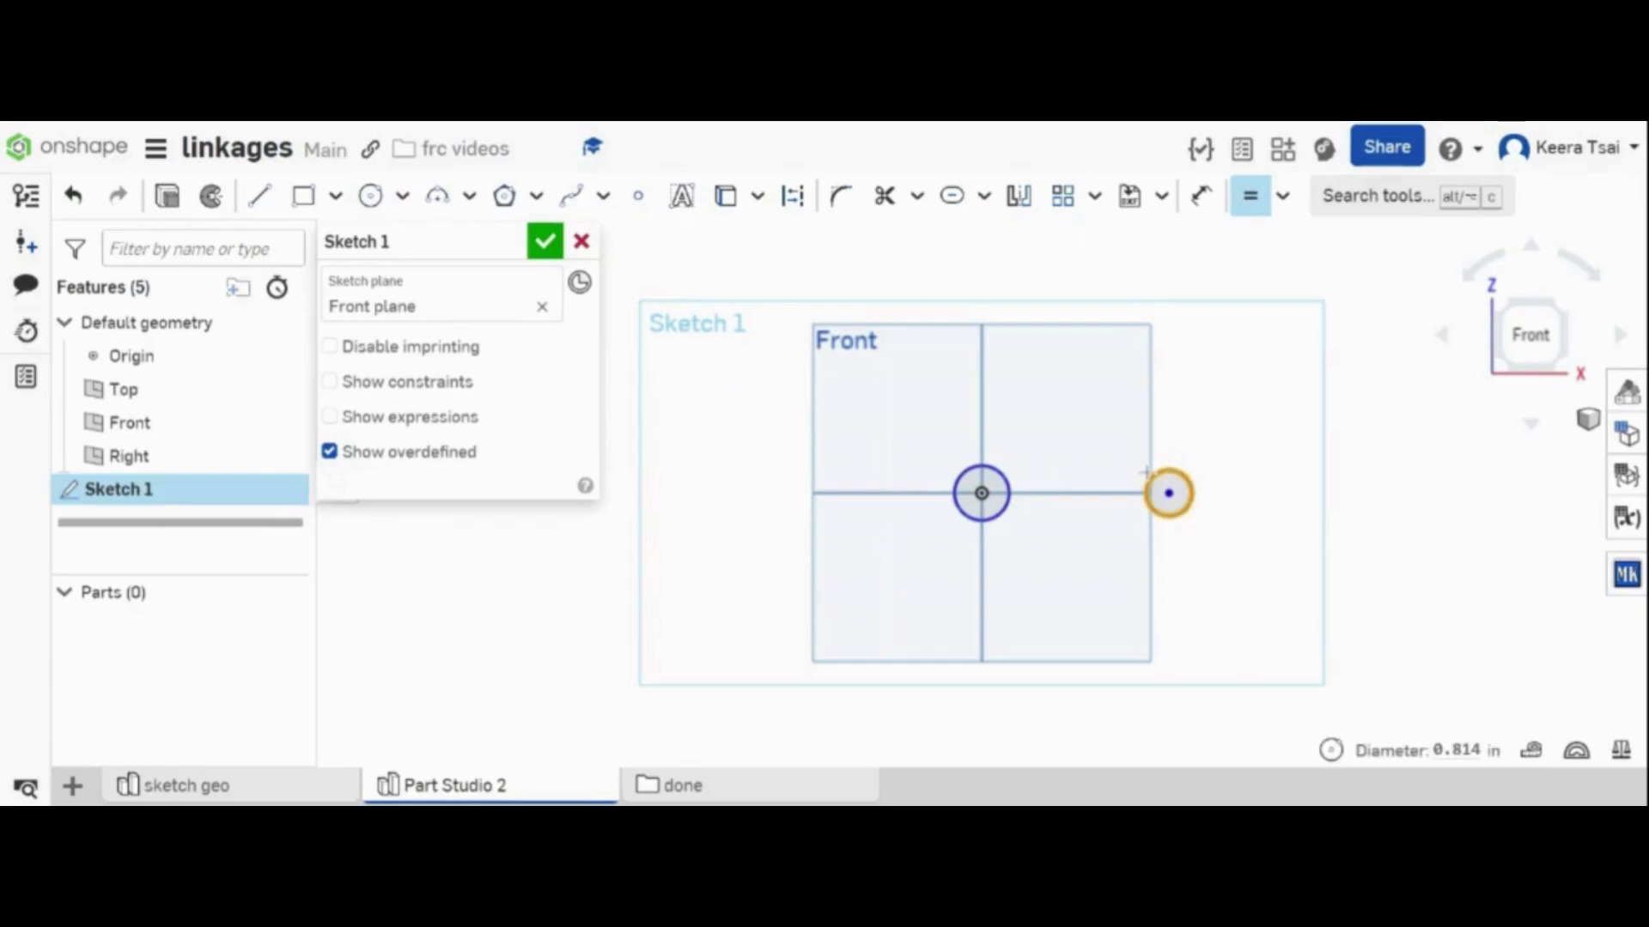
click(1003, 475)
key(d)
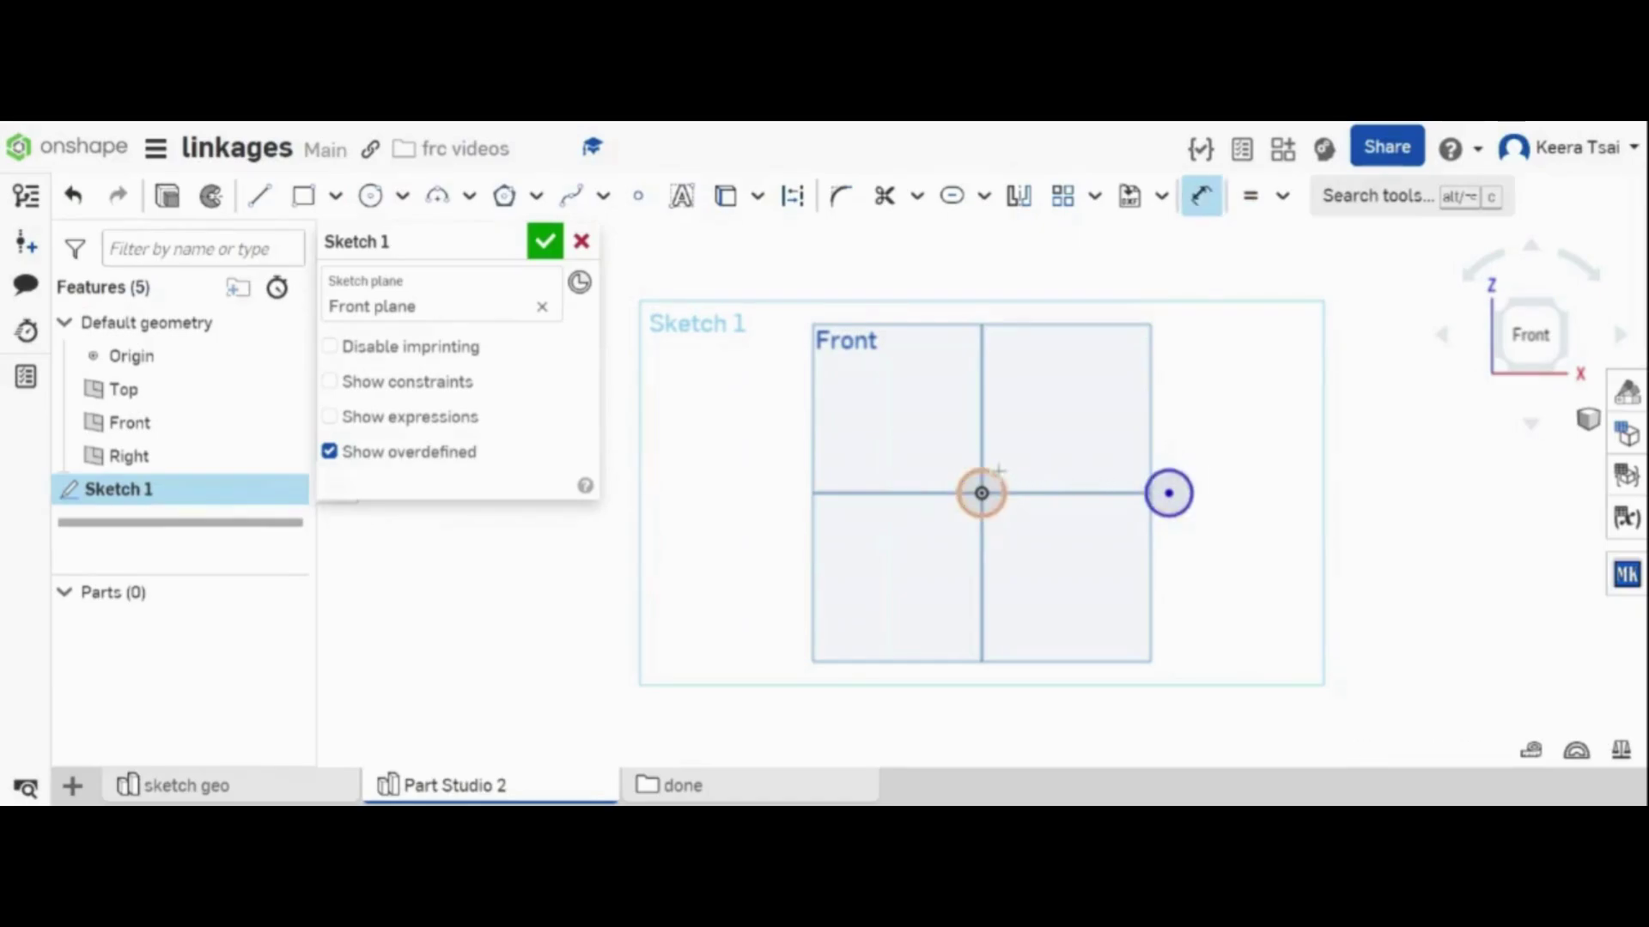
click(1017, 421)
text(0.25)
key(Return)
- Draw a construction line from the origin circle's centre to the second circle's centre
scroll(1001, 498, up, 5)
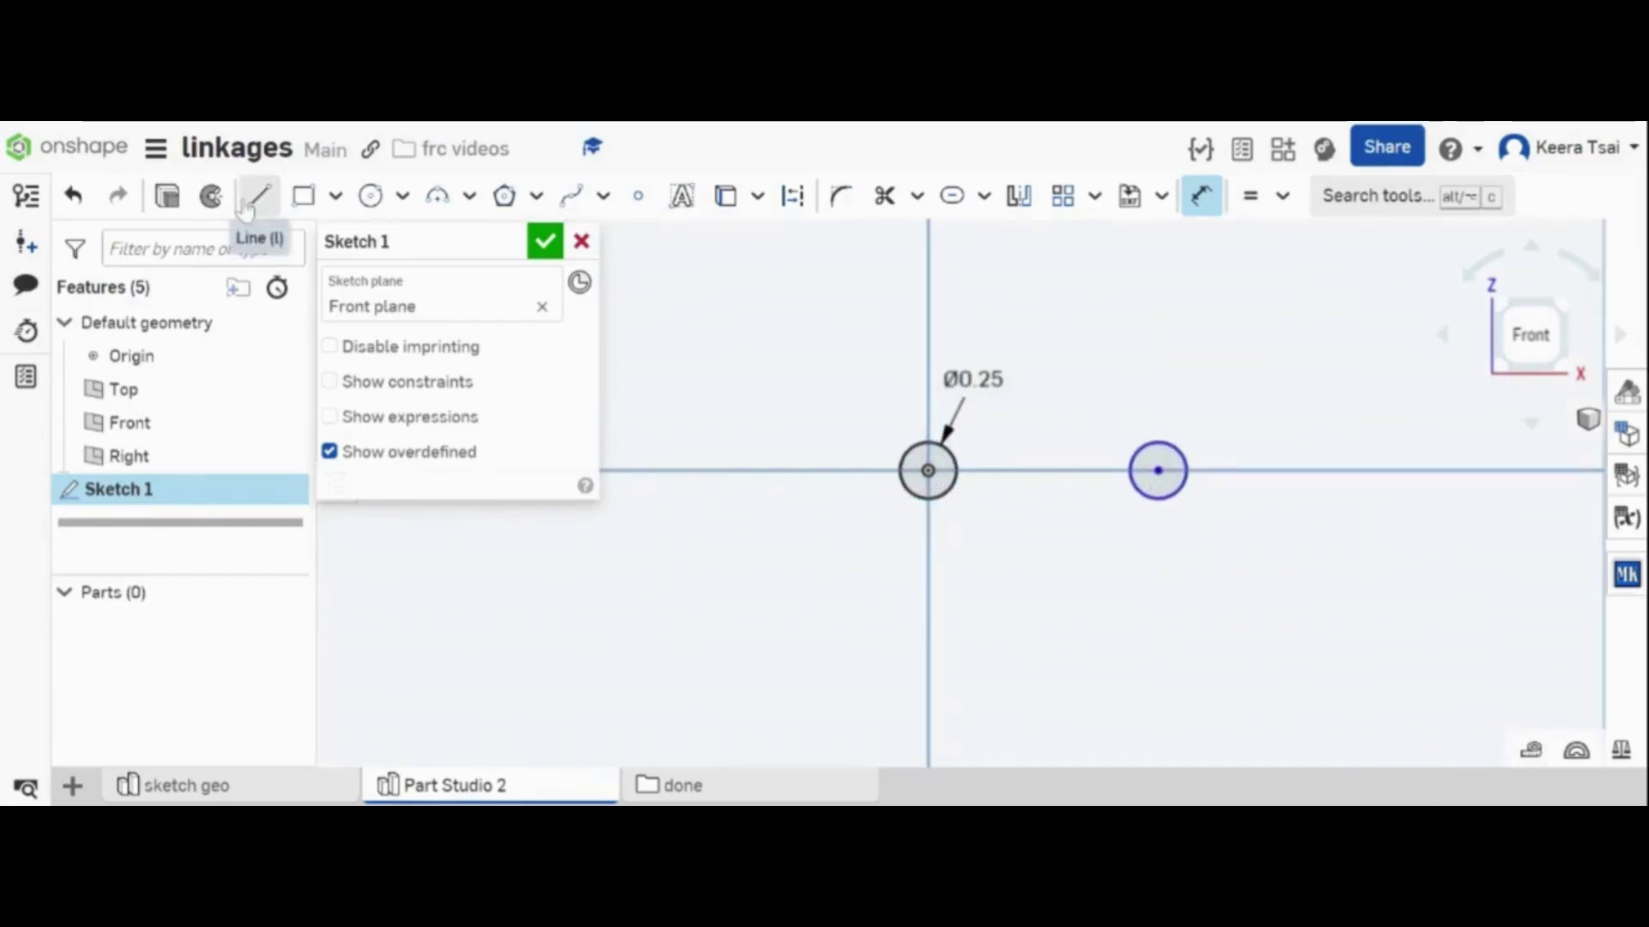
click(249, 203)
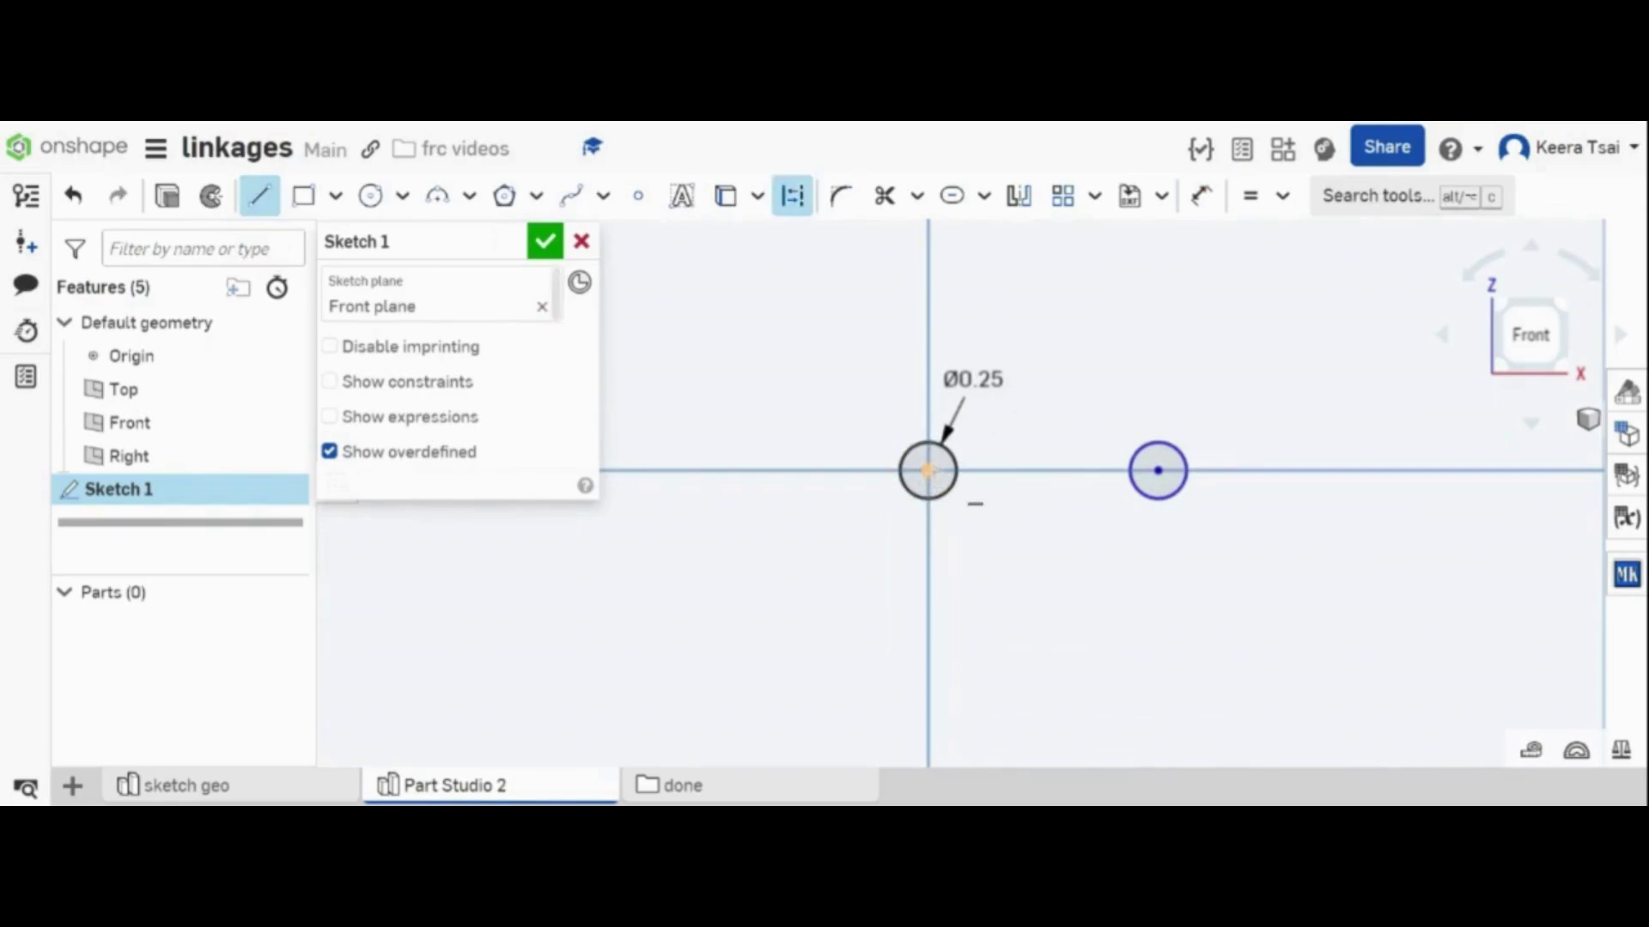
click(928, 471)
click(1158, 471)
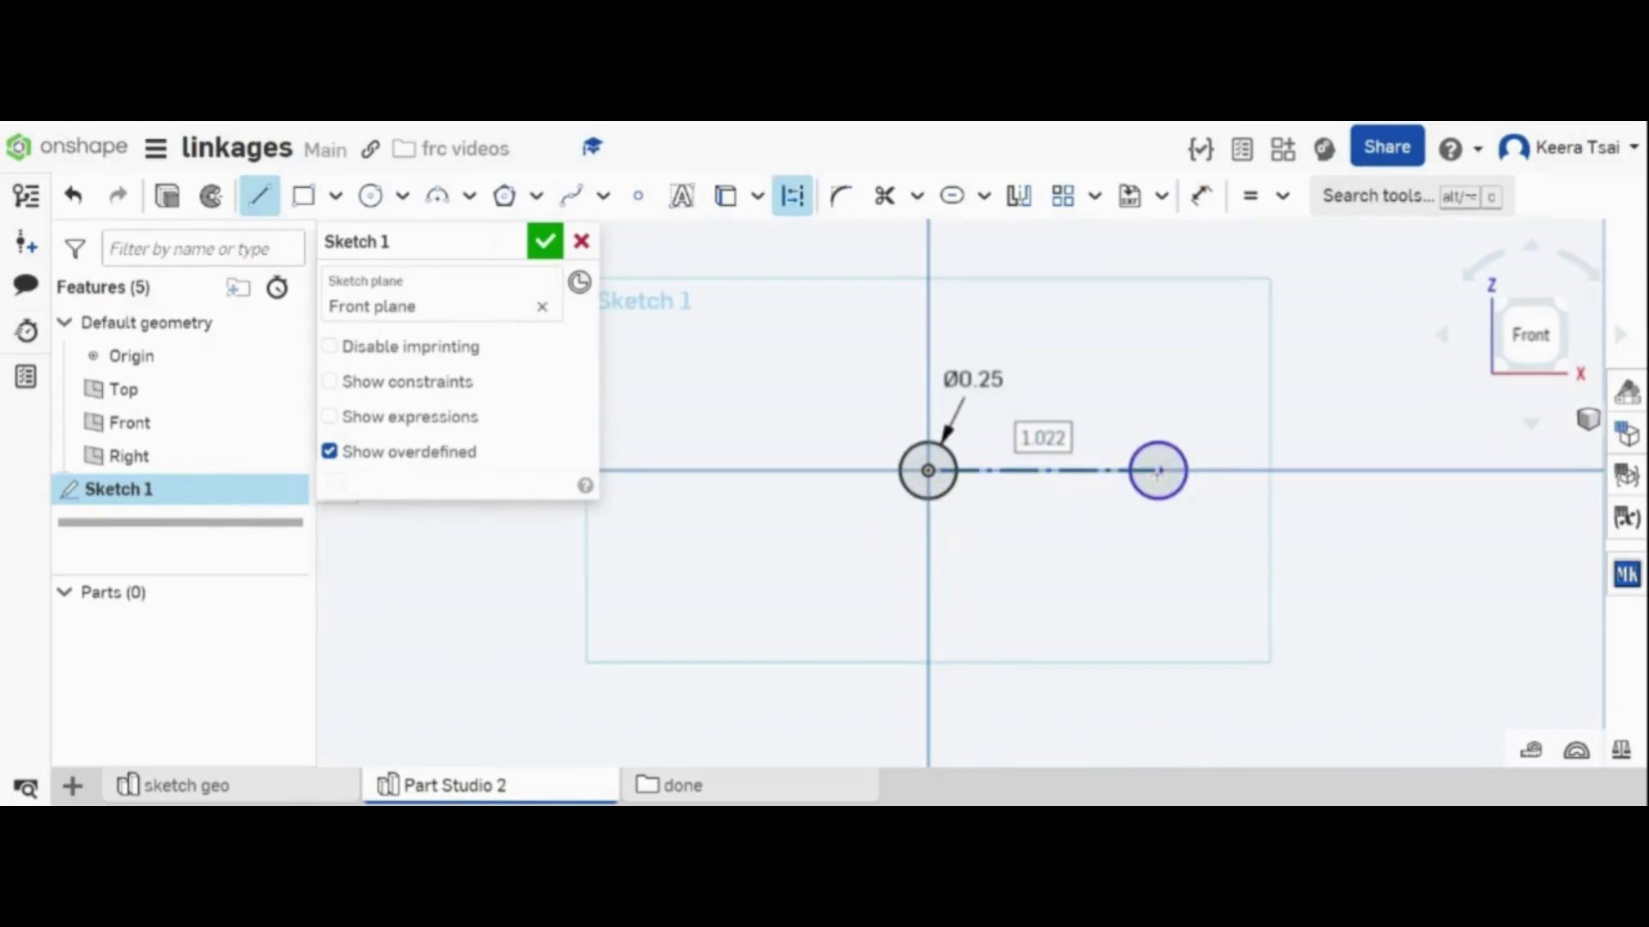
key(Escape)
- Dimension the construction line between the circle centres with the copied distance of 2.526 in
key(d)
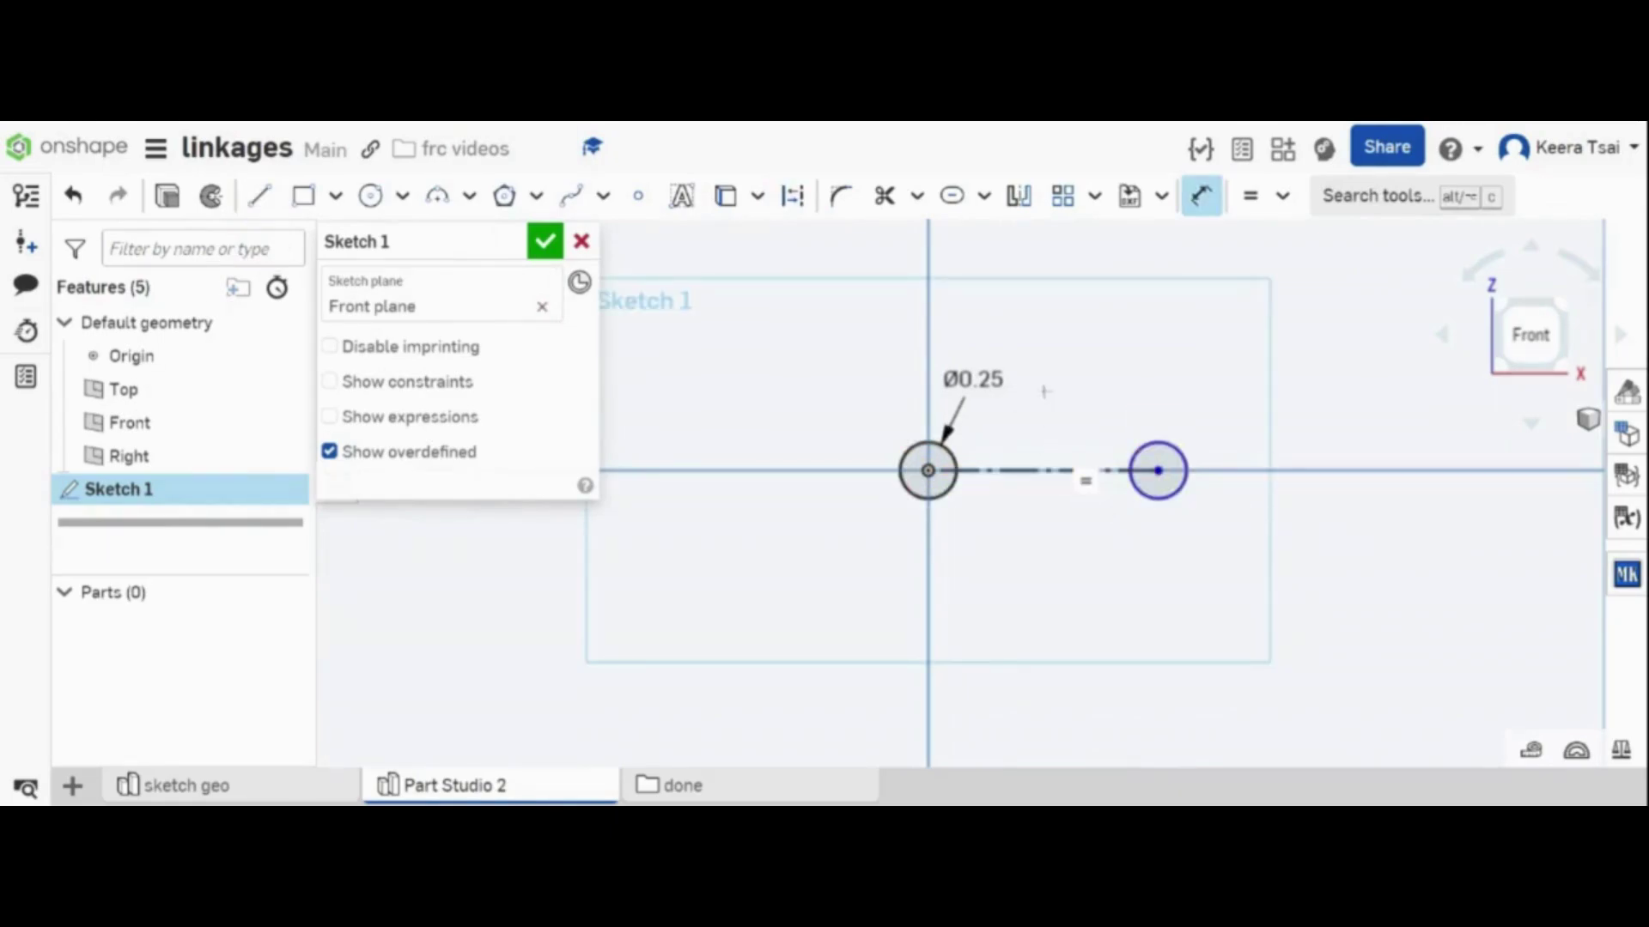
click(1036, 315)
key(ctrl+v)
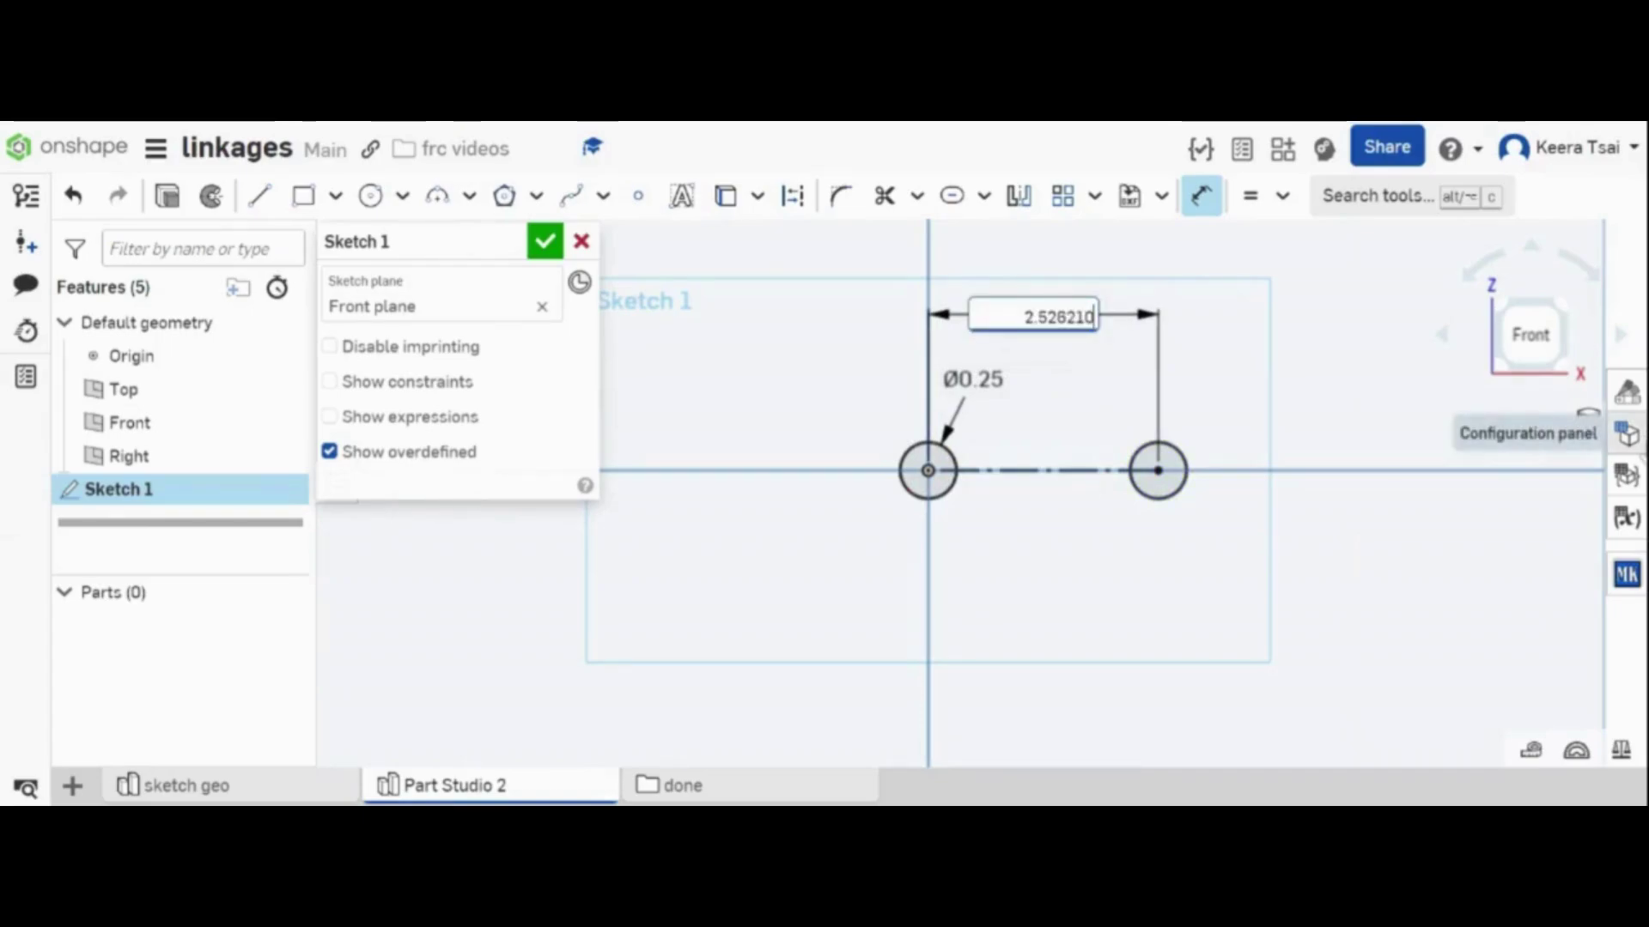
key(Return)
key(f)
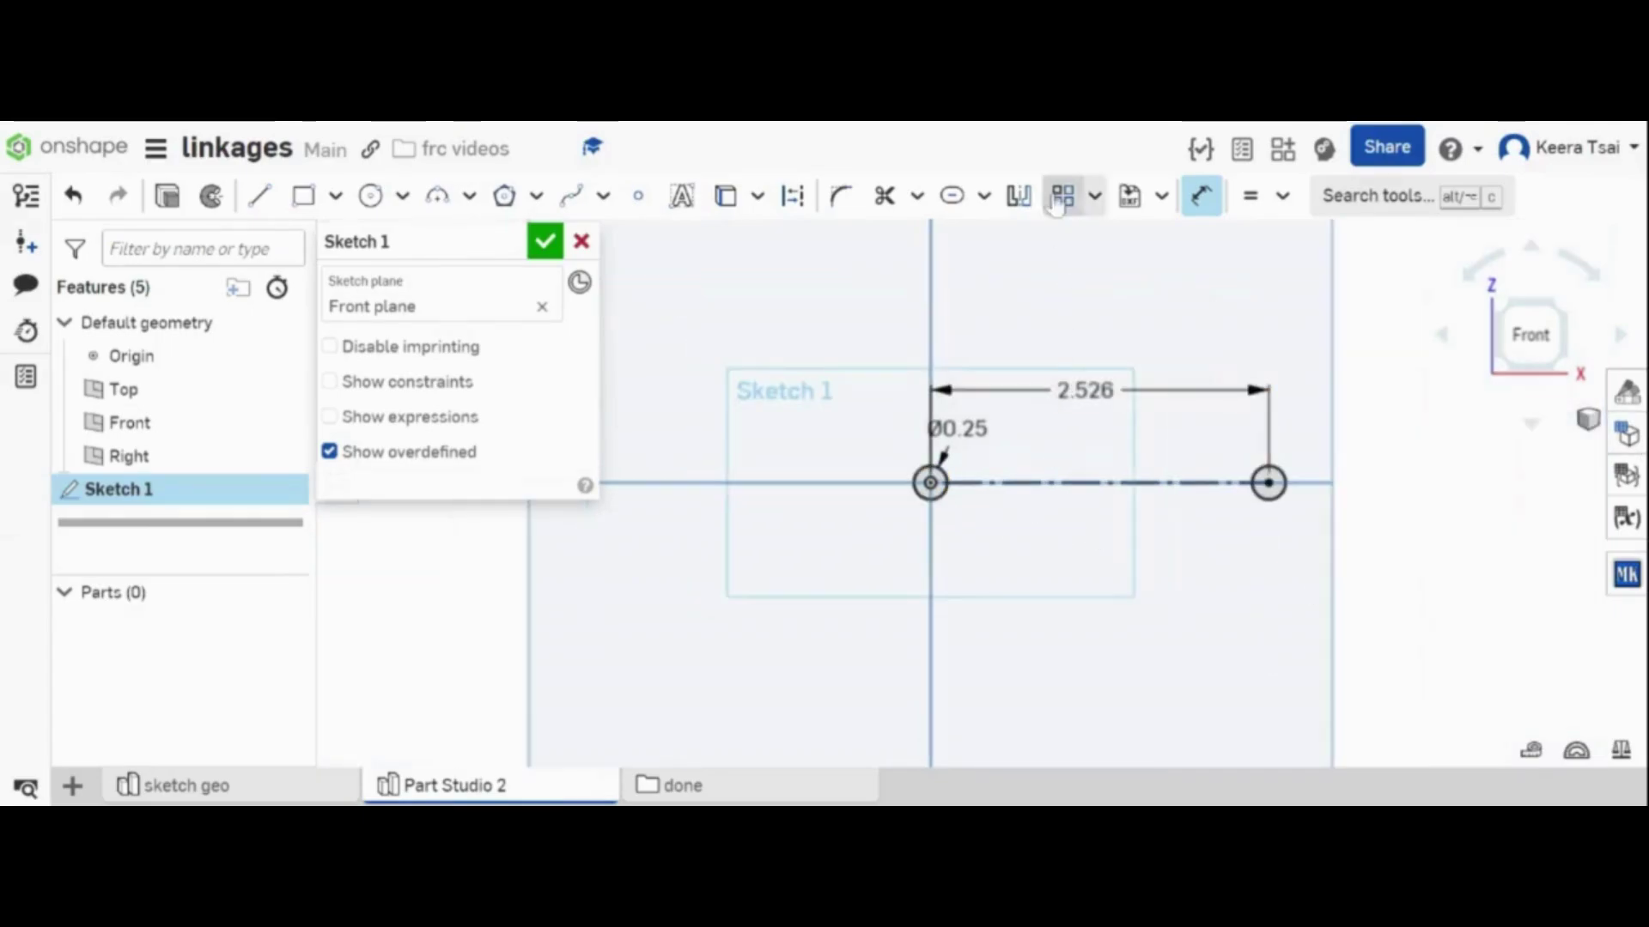
- Create a 0.5 in wide slot around the construction line so it encloses both circles
click(953, 196)
click(1127, 482)
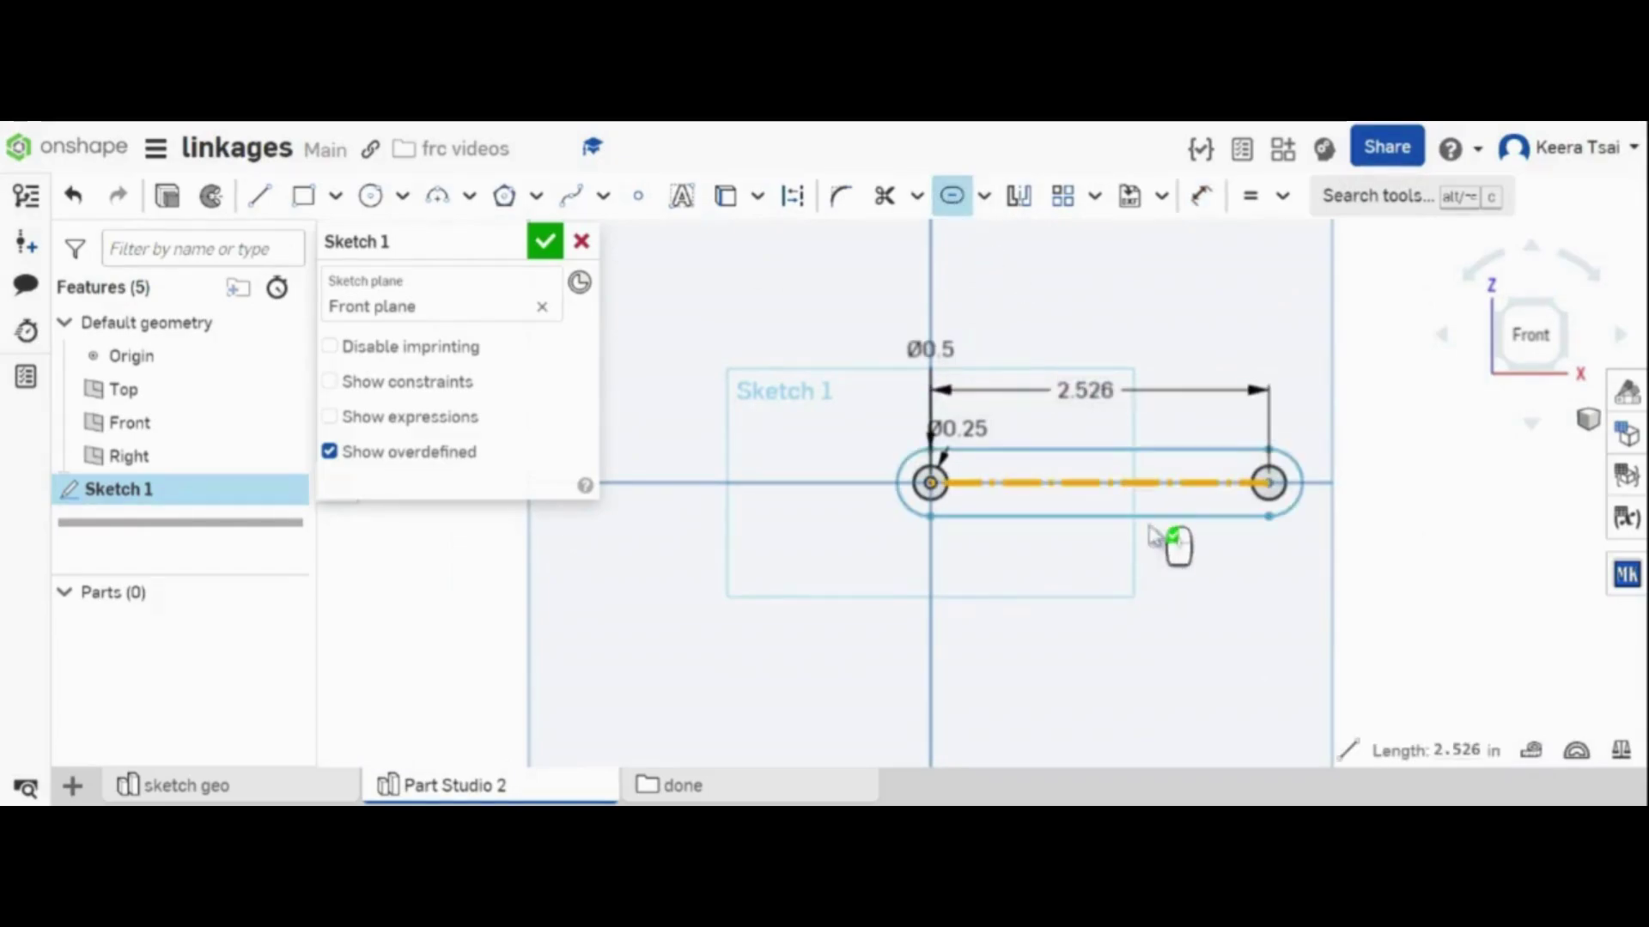
click(1137, 580)
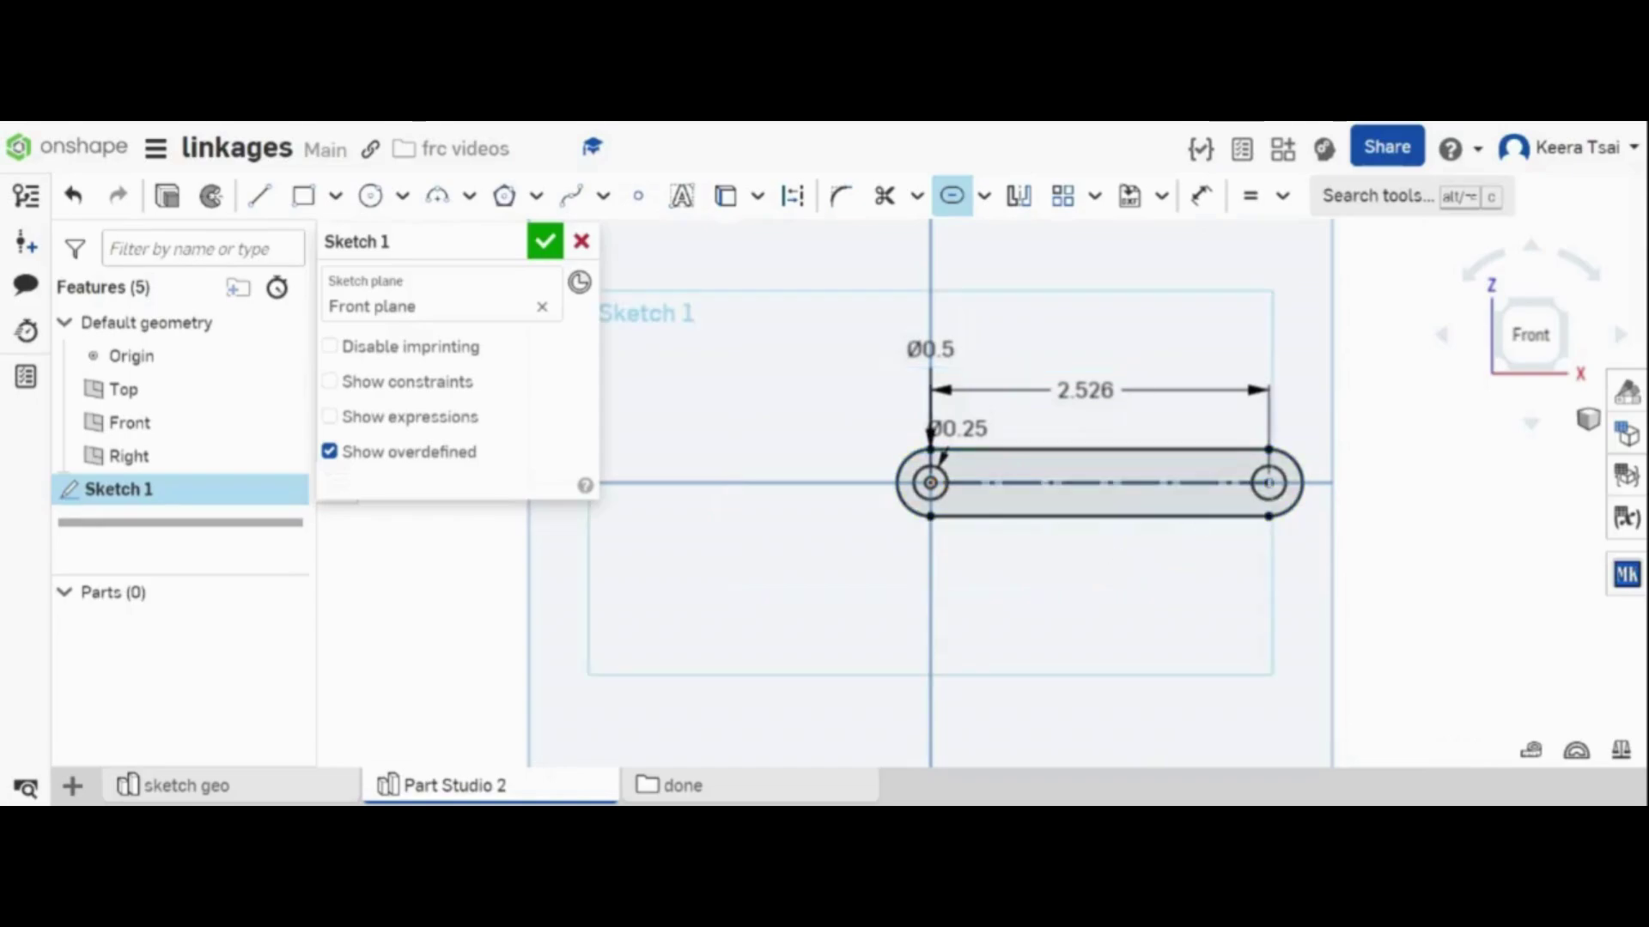
- Extrude the slot region around the two holes as a new solid to a depth of 1/8 in
click(167, 195)
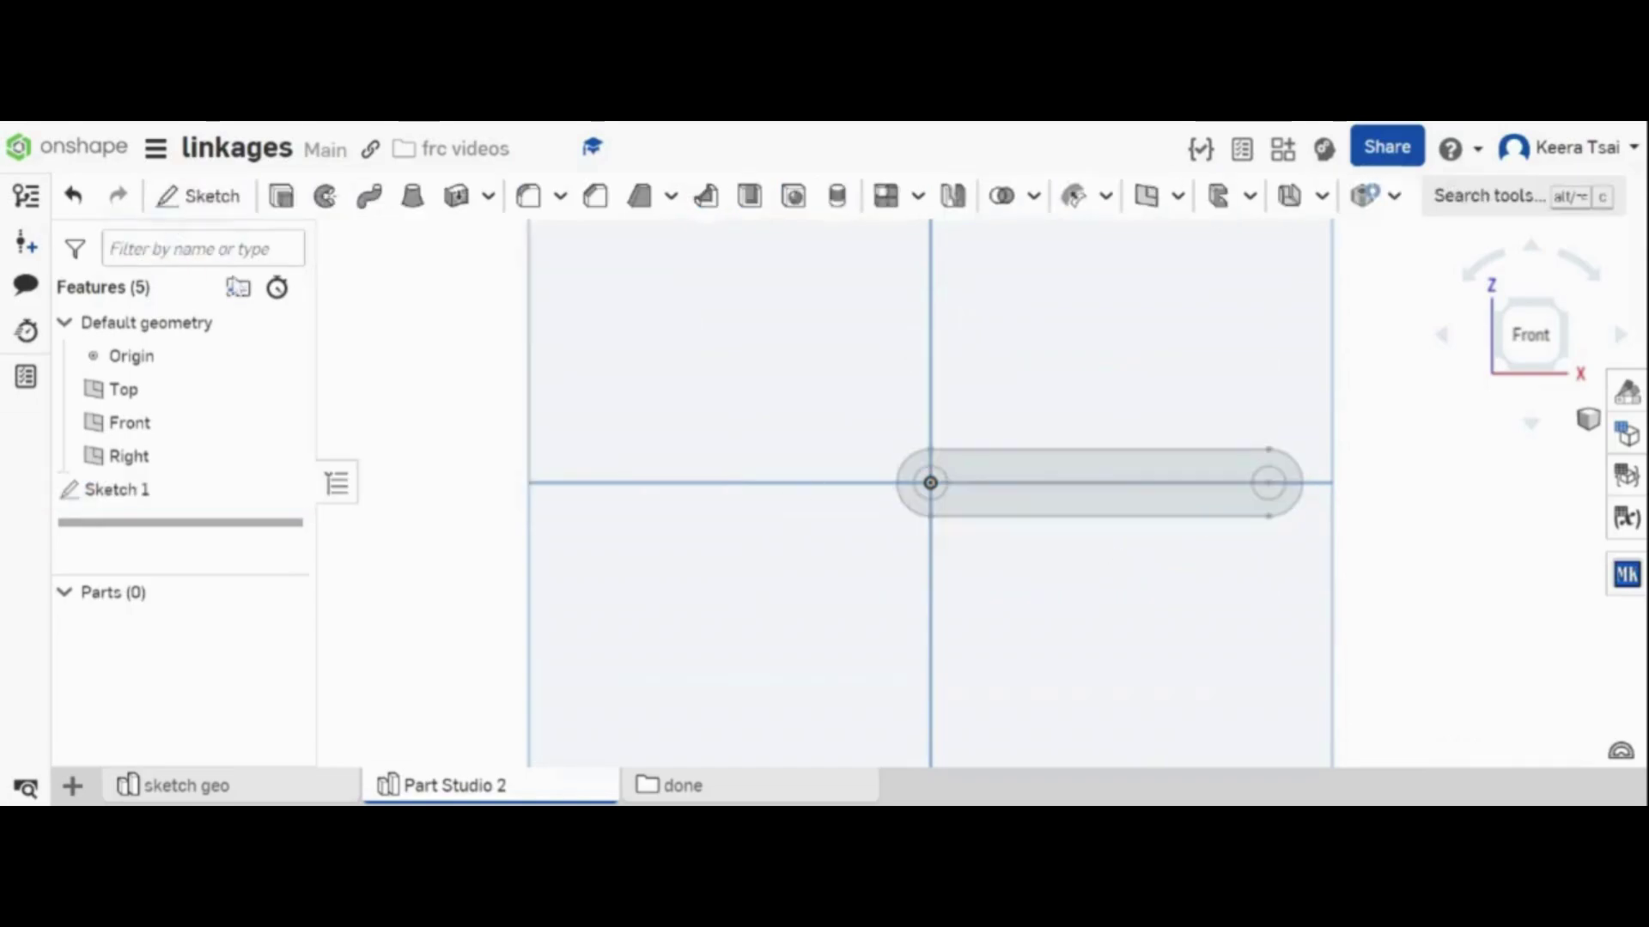
key(shift+e)
click(1037, 461)
click(1037, 461)
click(550, 456)
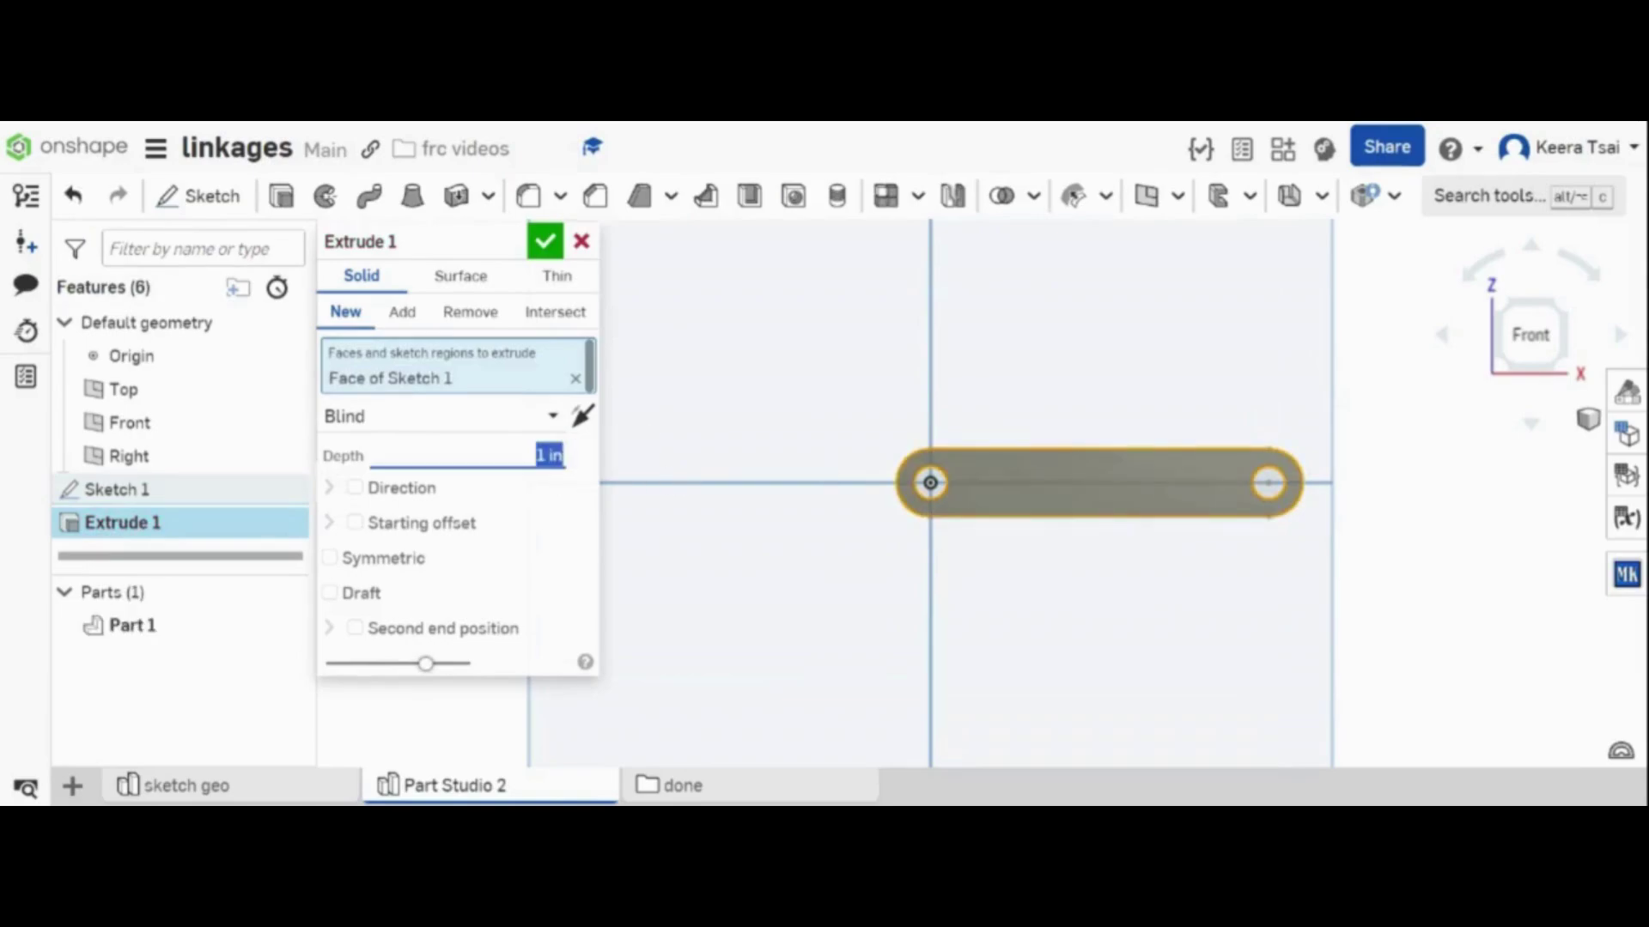
text(1/8)
key(Return)
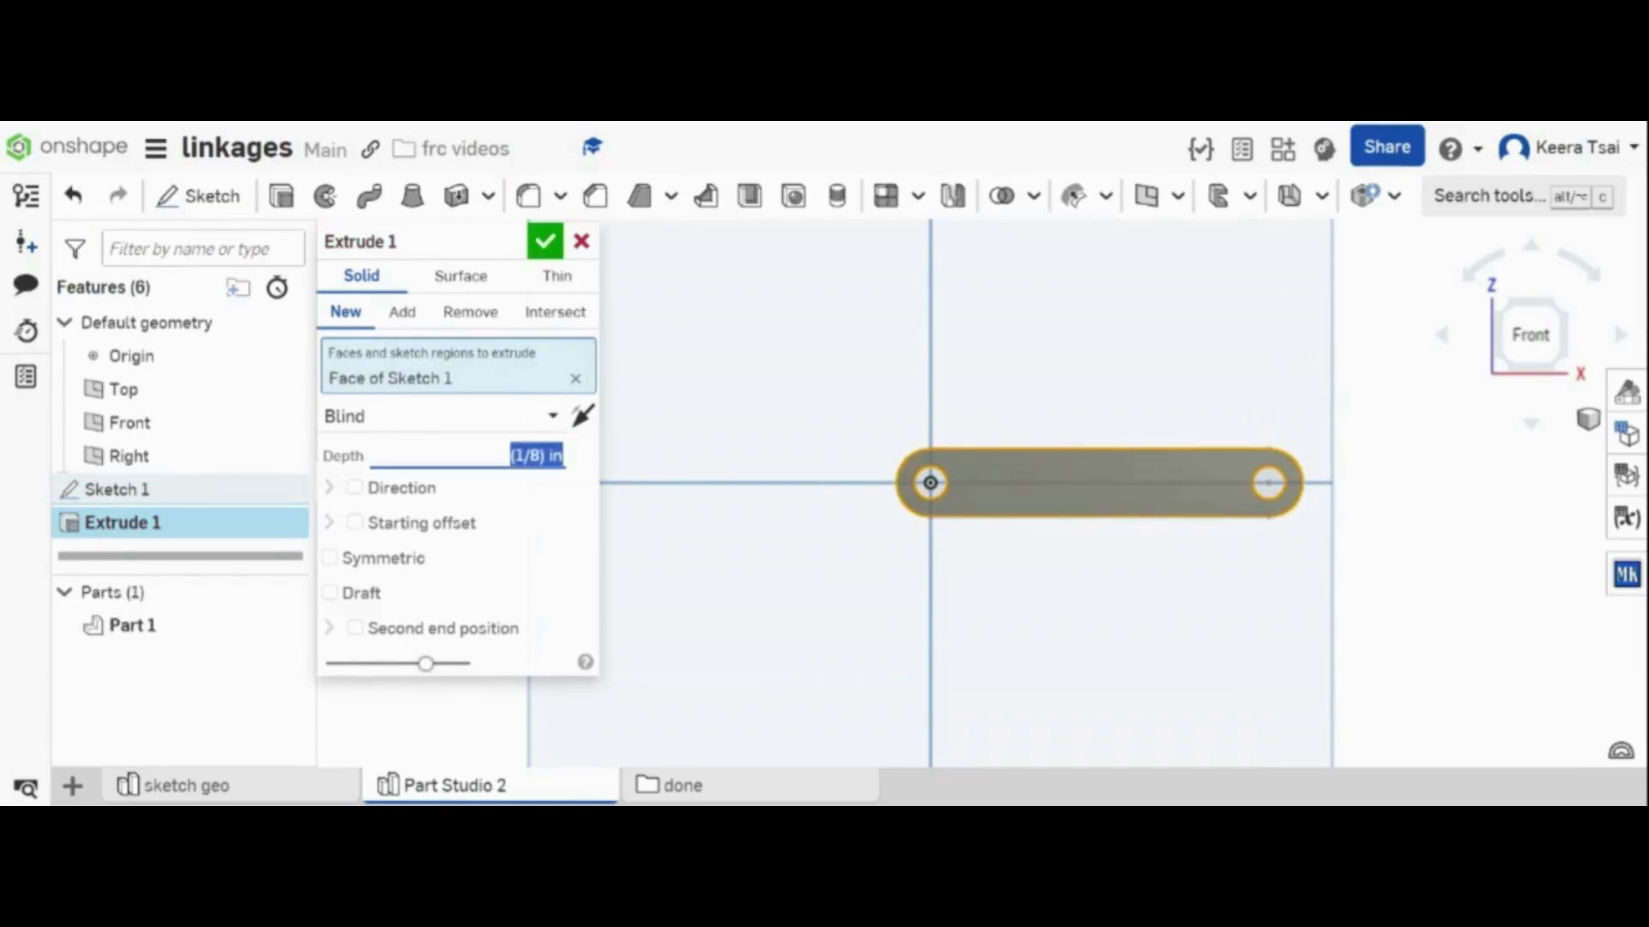
click(546, 238)
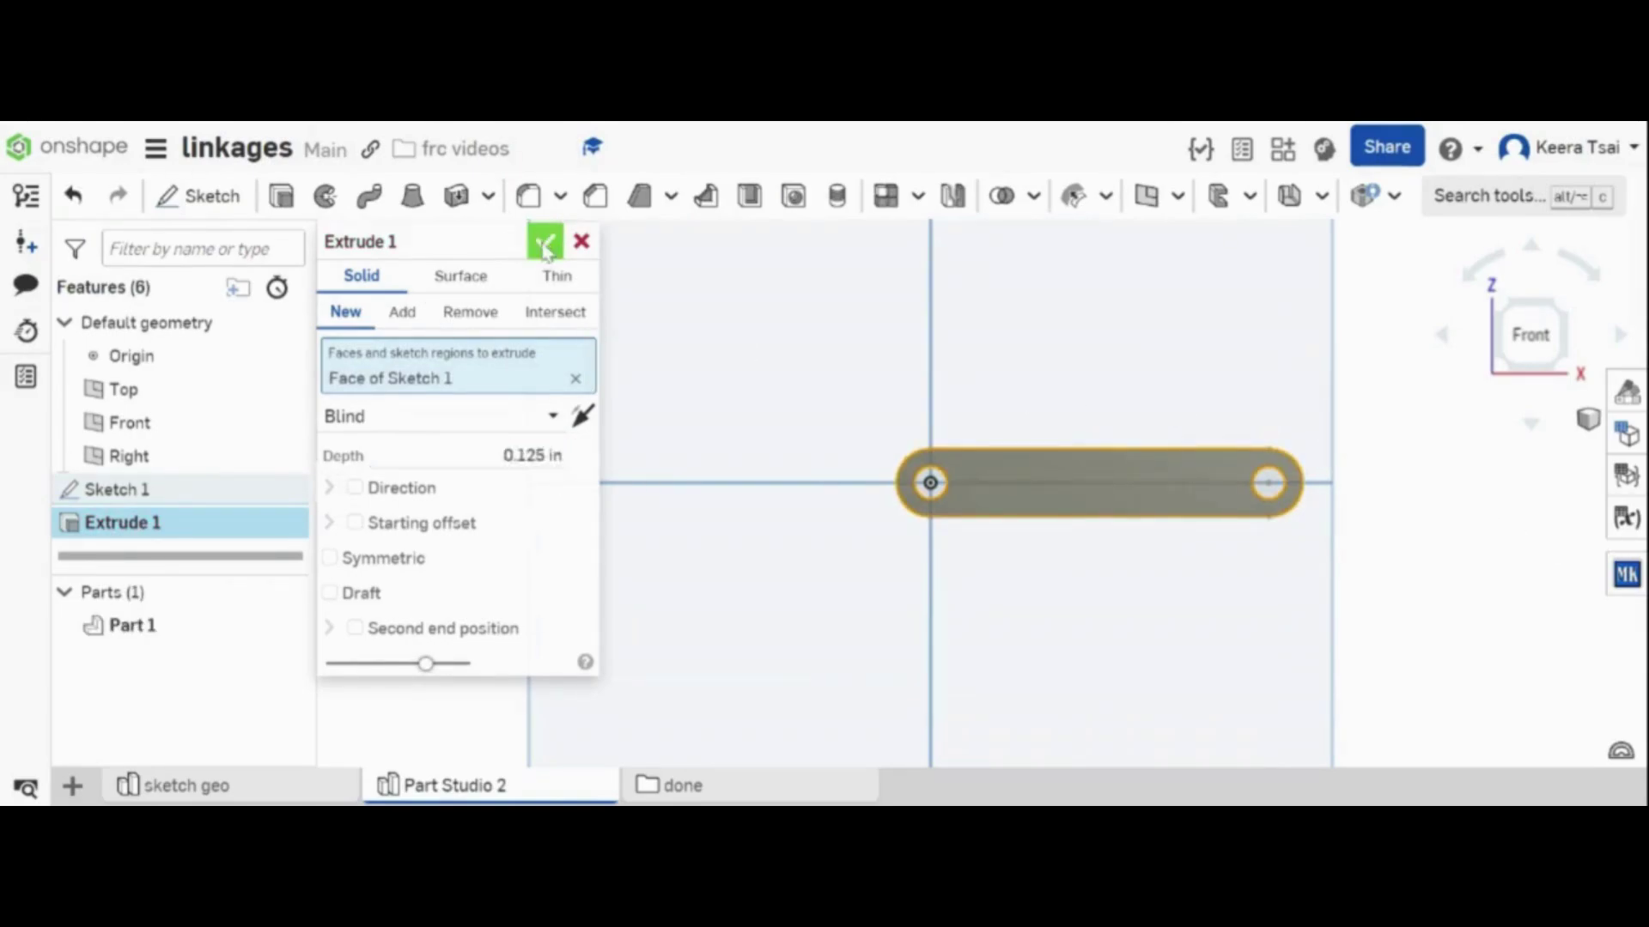
- Create another Part Studio and start a sketch on its Front plane
click(72, 787)
click(142, 598)
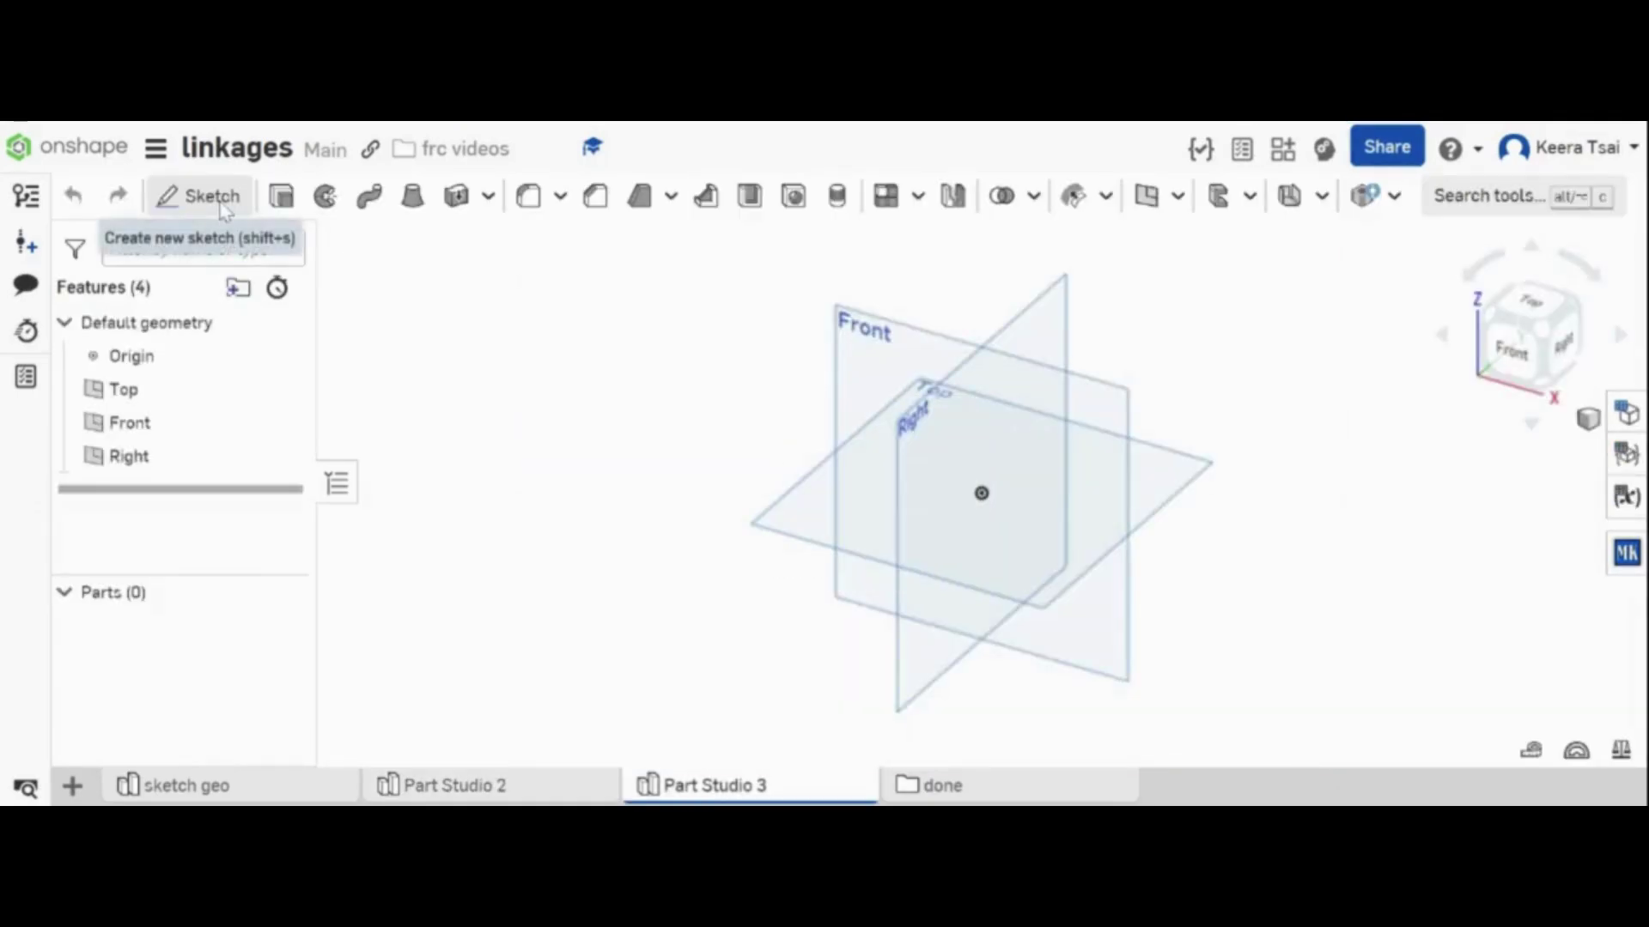
click(206, 196)
click(869, 352)
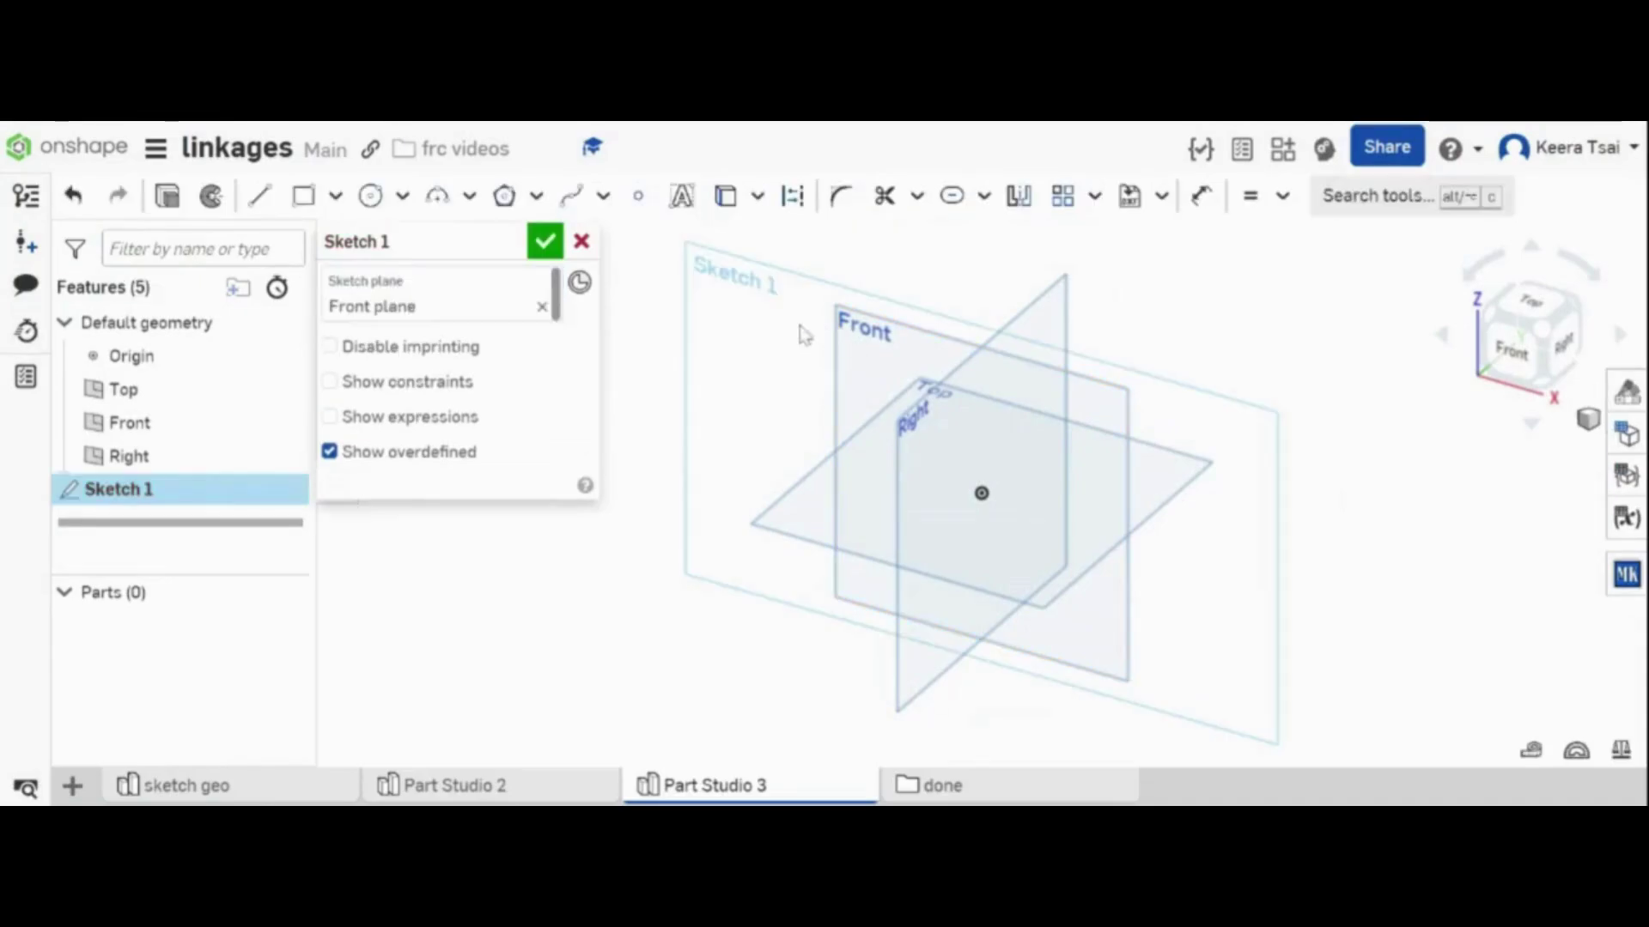
click(370, 196)
click(996, 497)
click(1020, 517)
key(ctrl+z)
- Sketch a circle about 0.96 in across at the origin and a second about 1.08 in across on the positive X axis
click(370, 196)
click(982, 493)
click(1009, 496)
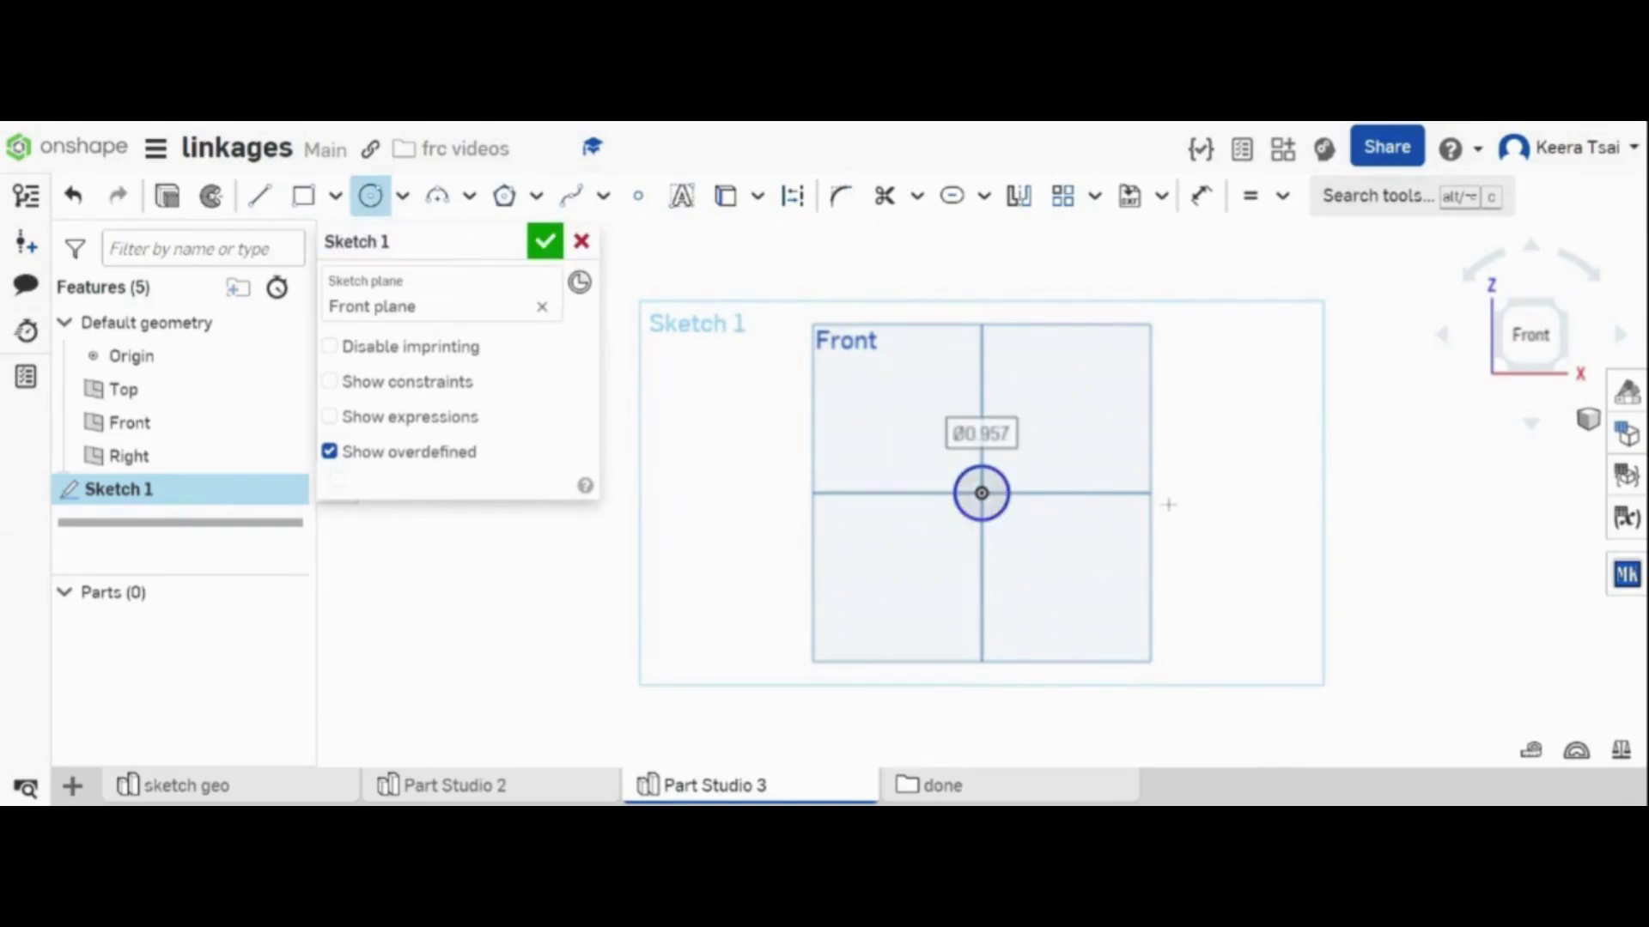
click(1148, 494)
click(1167, 518)
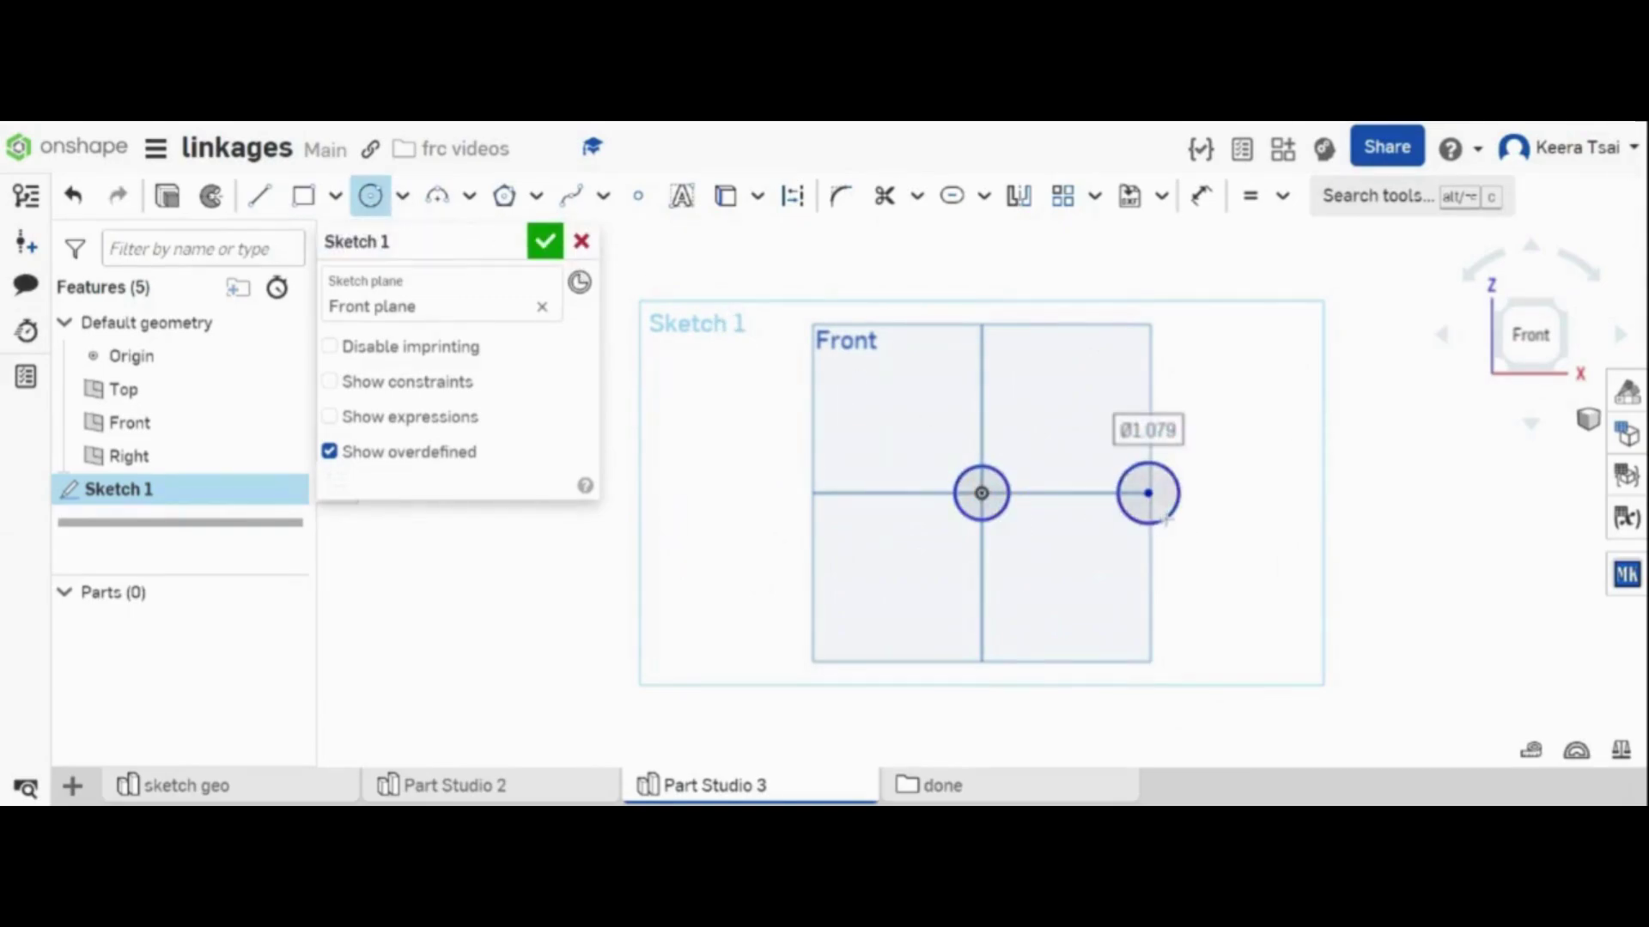
- Apply an equal constraint to the two circles and set the origin circle's diameter to 0.25 in
key(Escape)
key(e)
click(1125, 474)
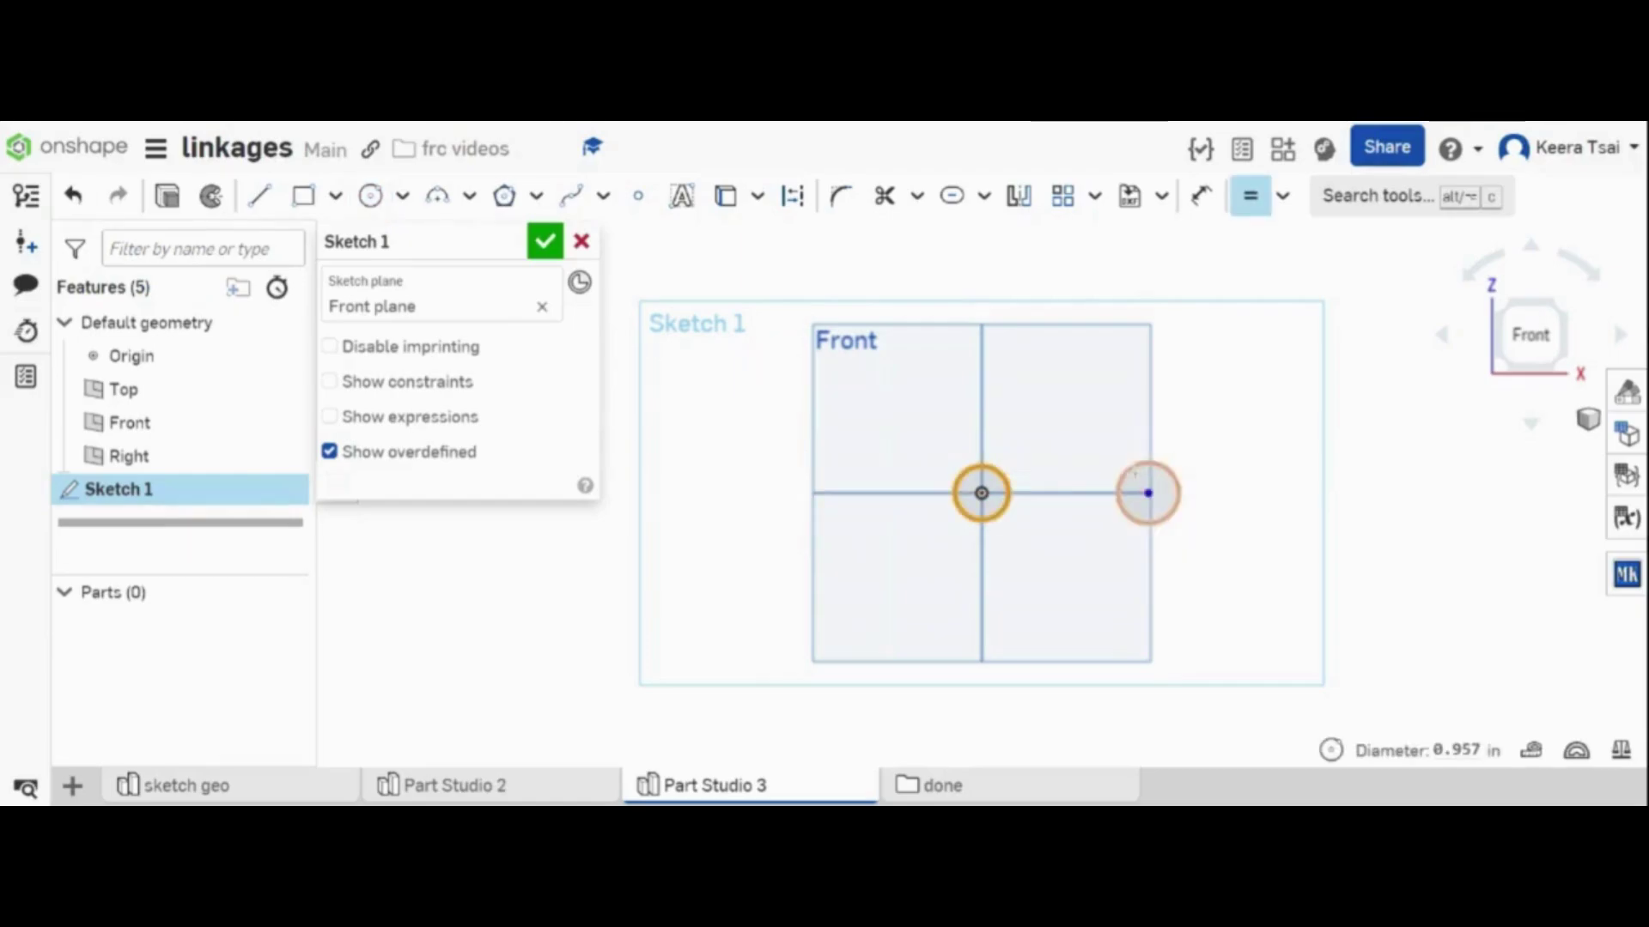
key(d)
click(982, 463)
click(974, 365)
key(BackSpace)
key(Escape)
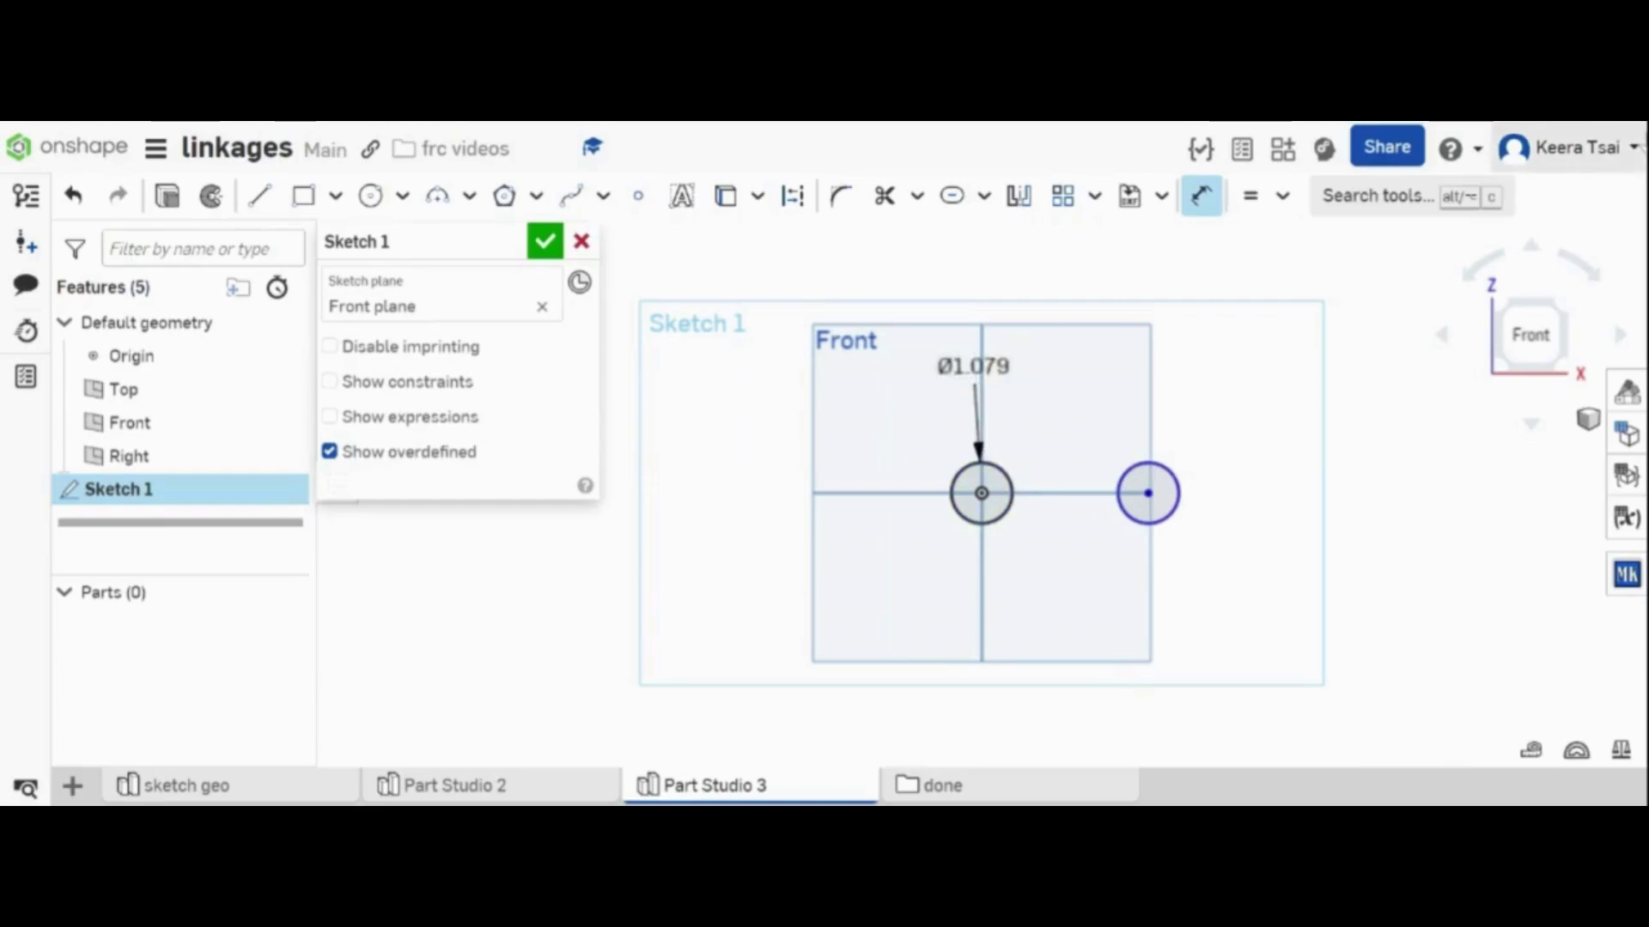
- Connect the centres of the two equal 0.25 in circles with a construction line
scroll(1009, 507, up, 5)
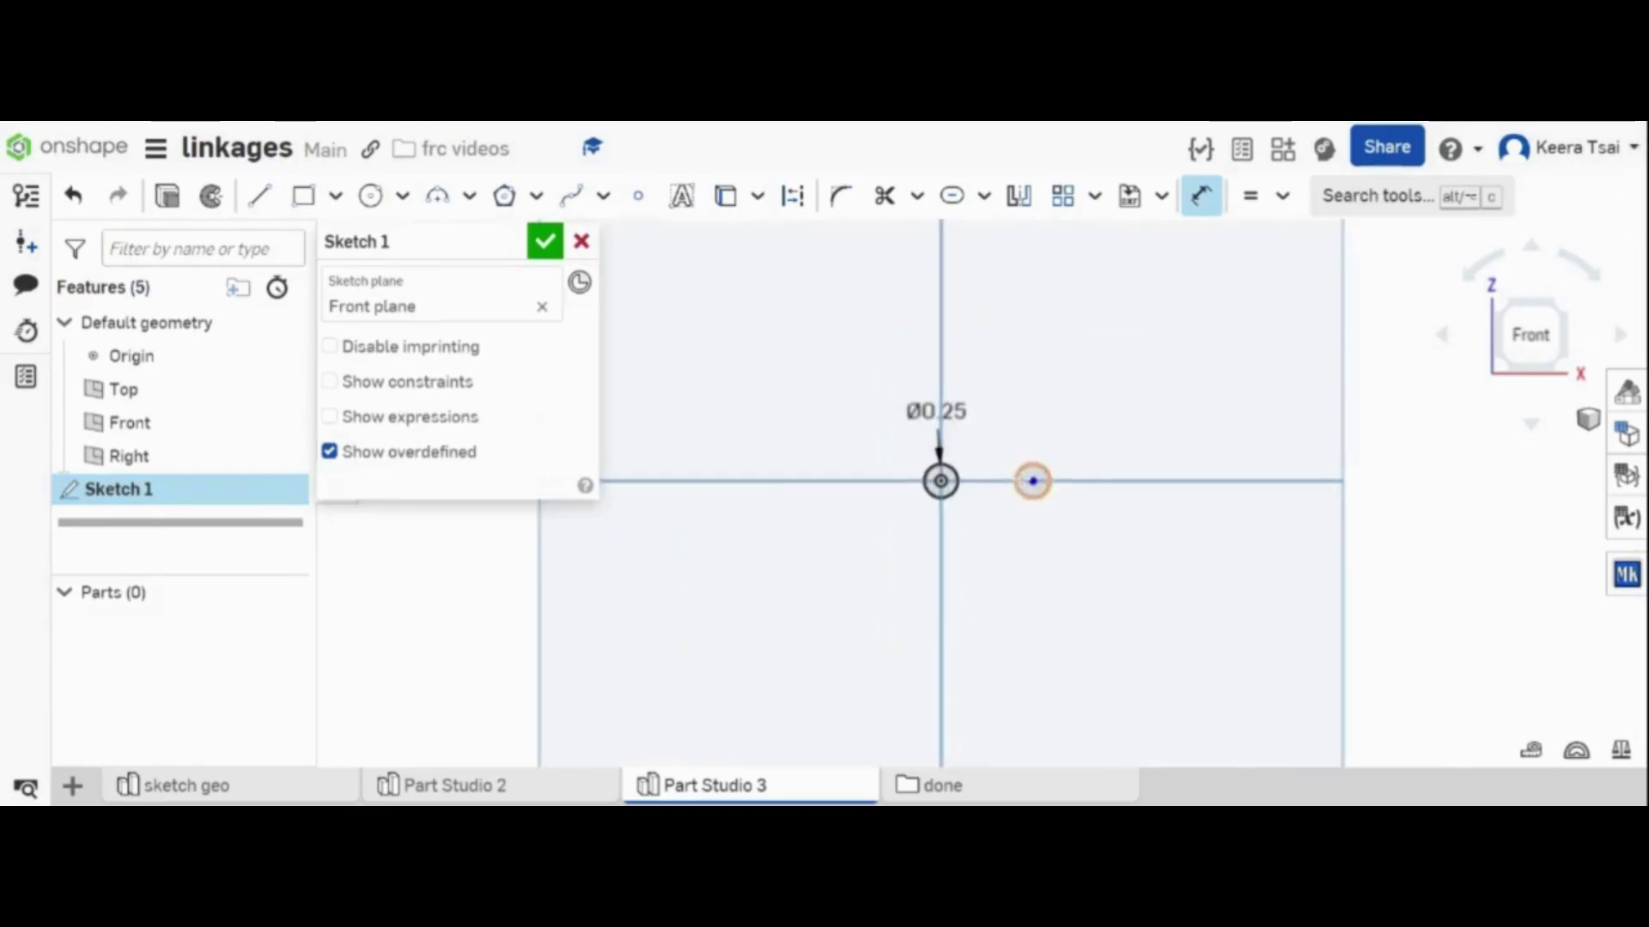
click(258, 198)
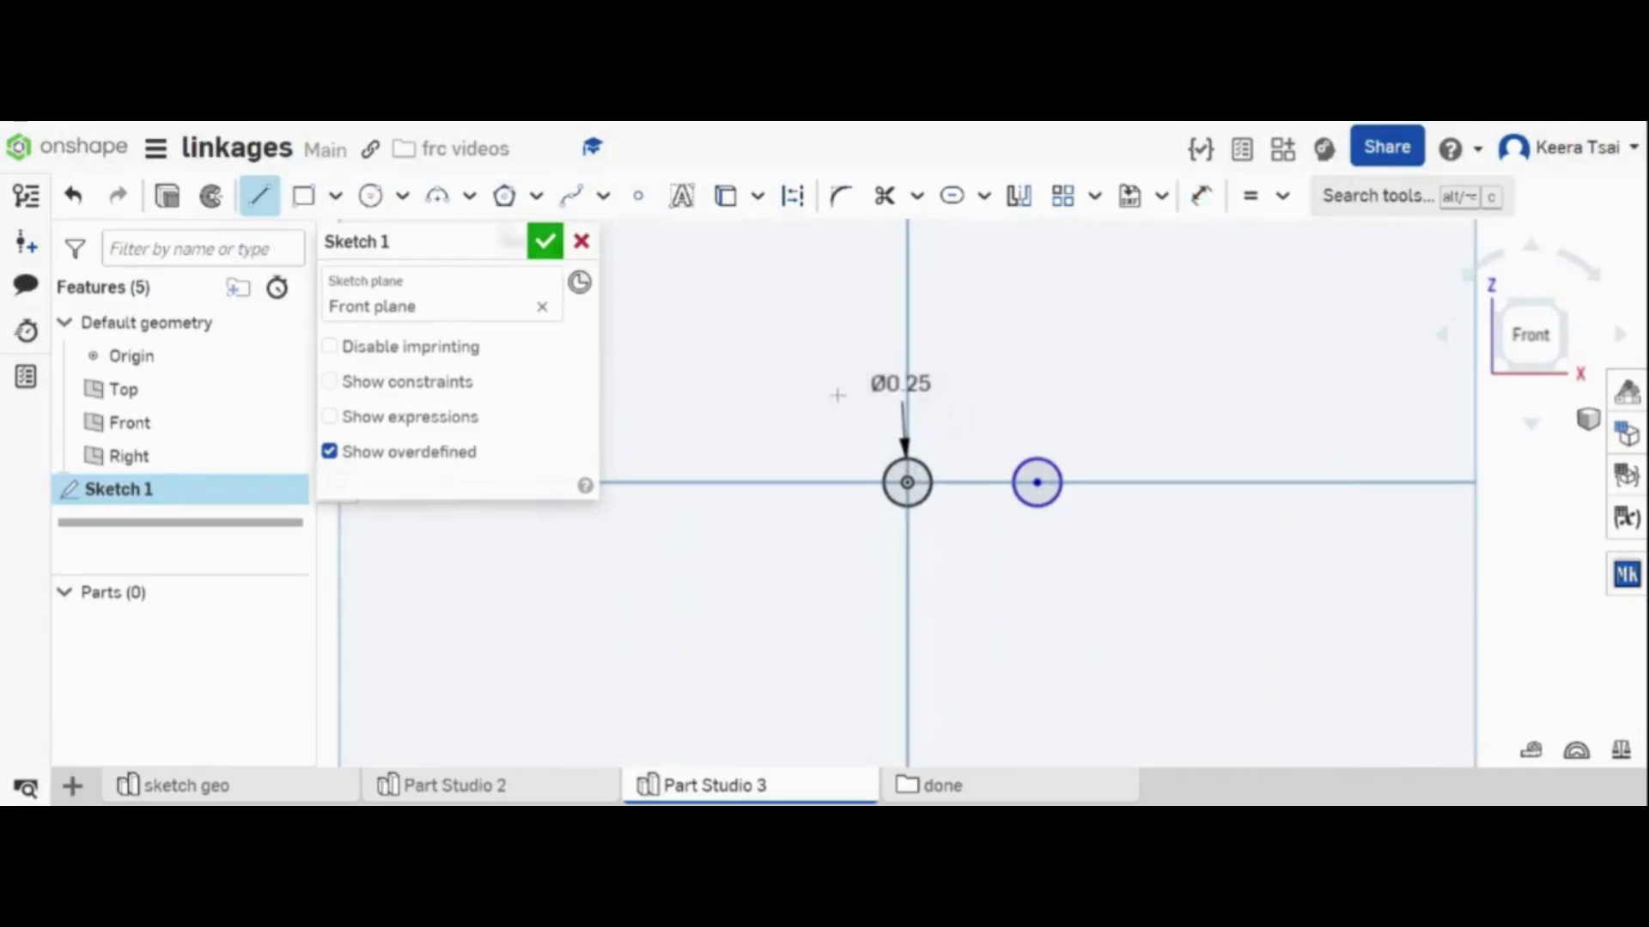
click(907, 482)
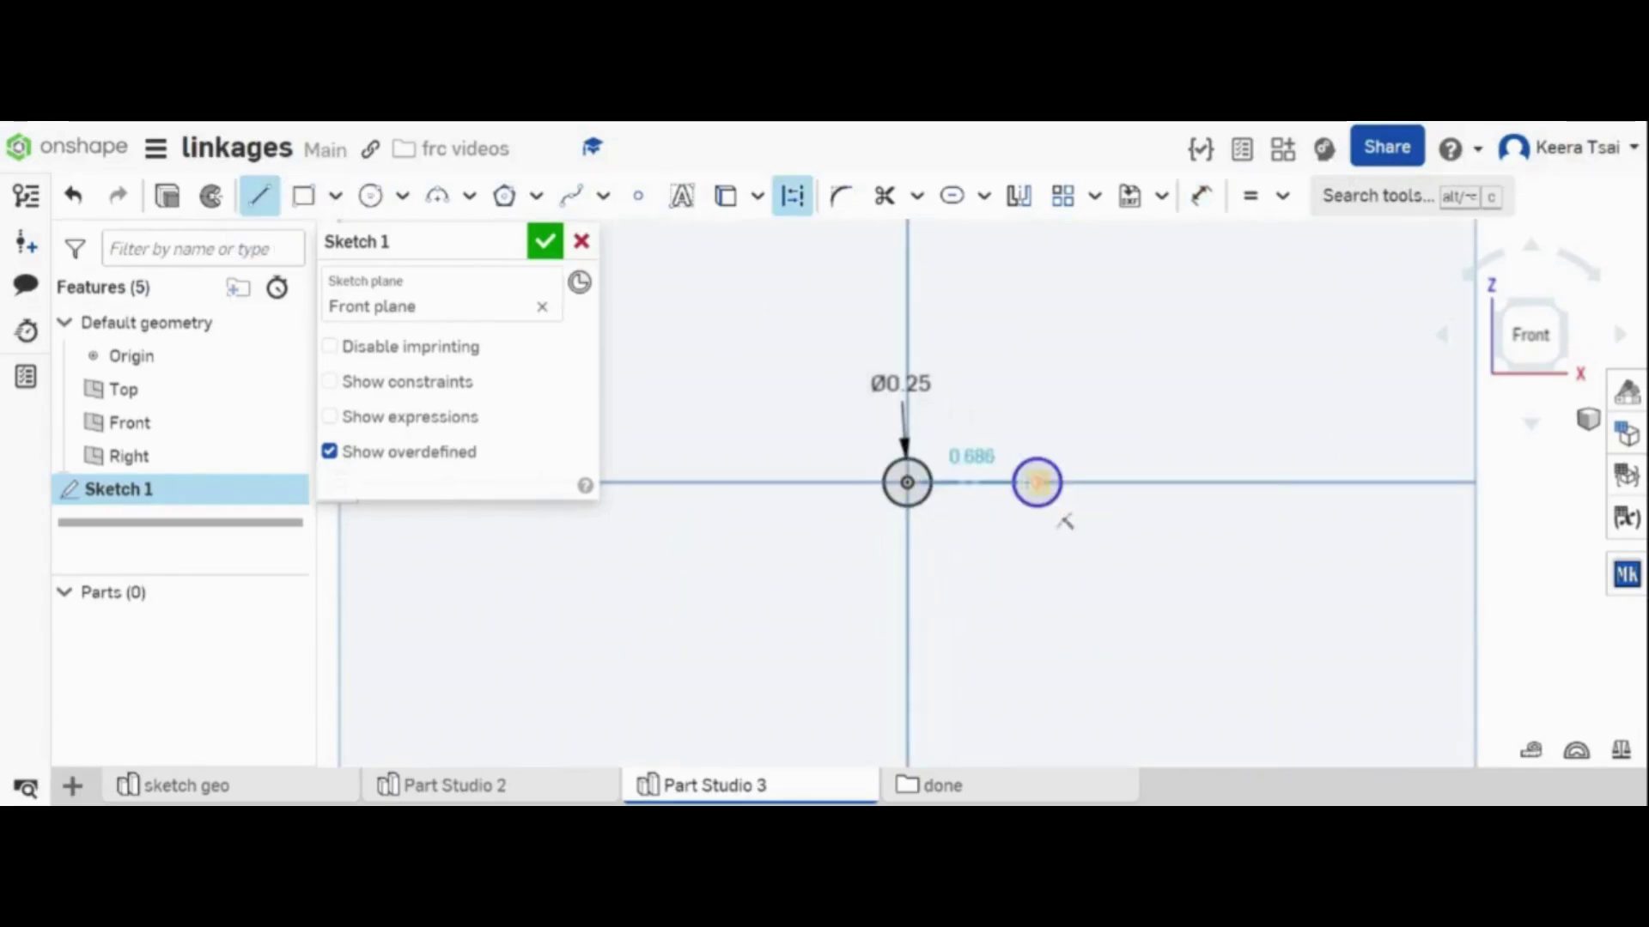
click(1038, 483)
key(Escape)
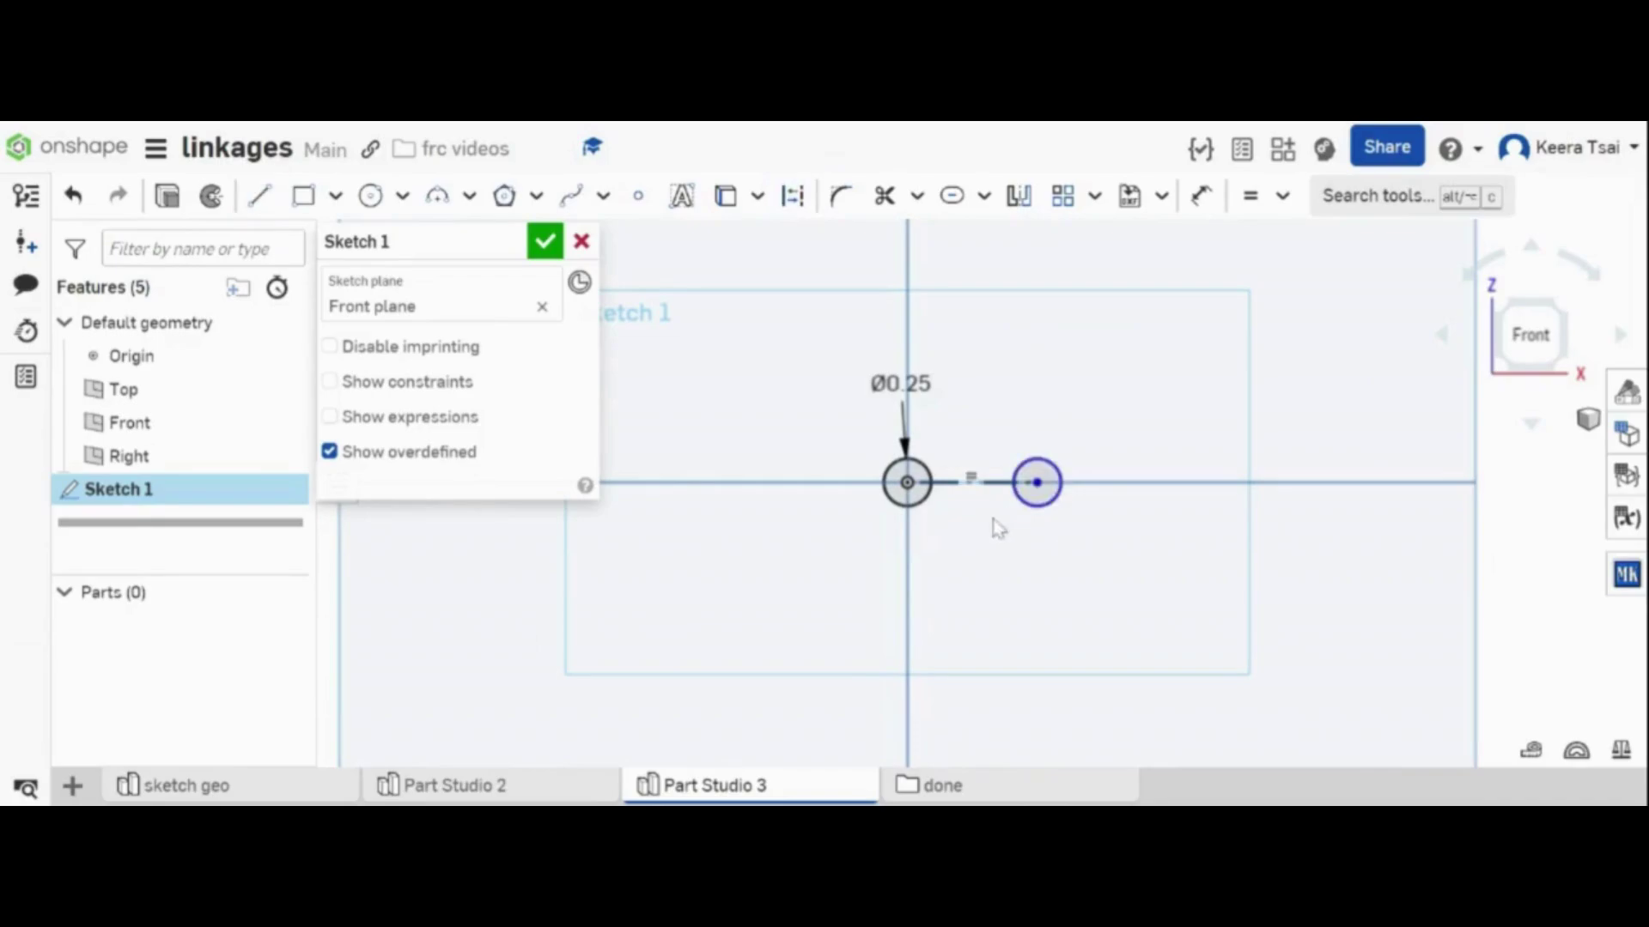
- Set the construction line's length to 5 in and finish the sketch
click(991, 484)
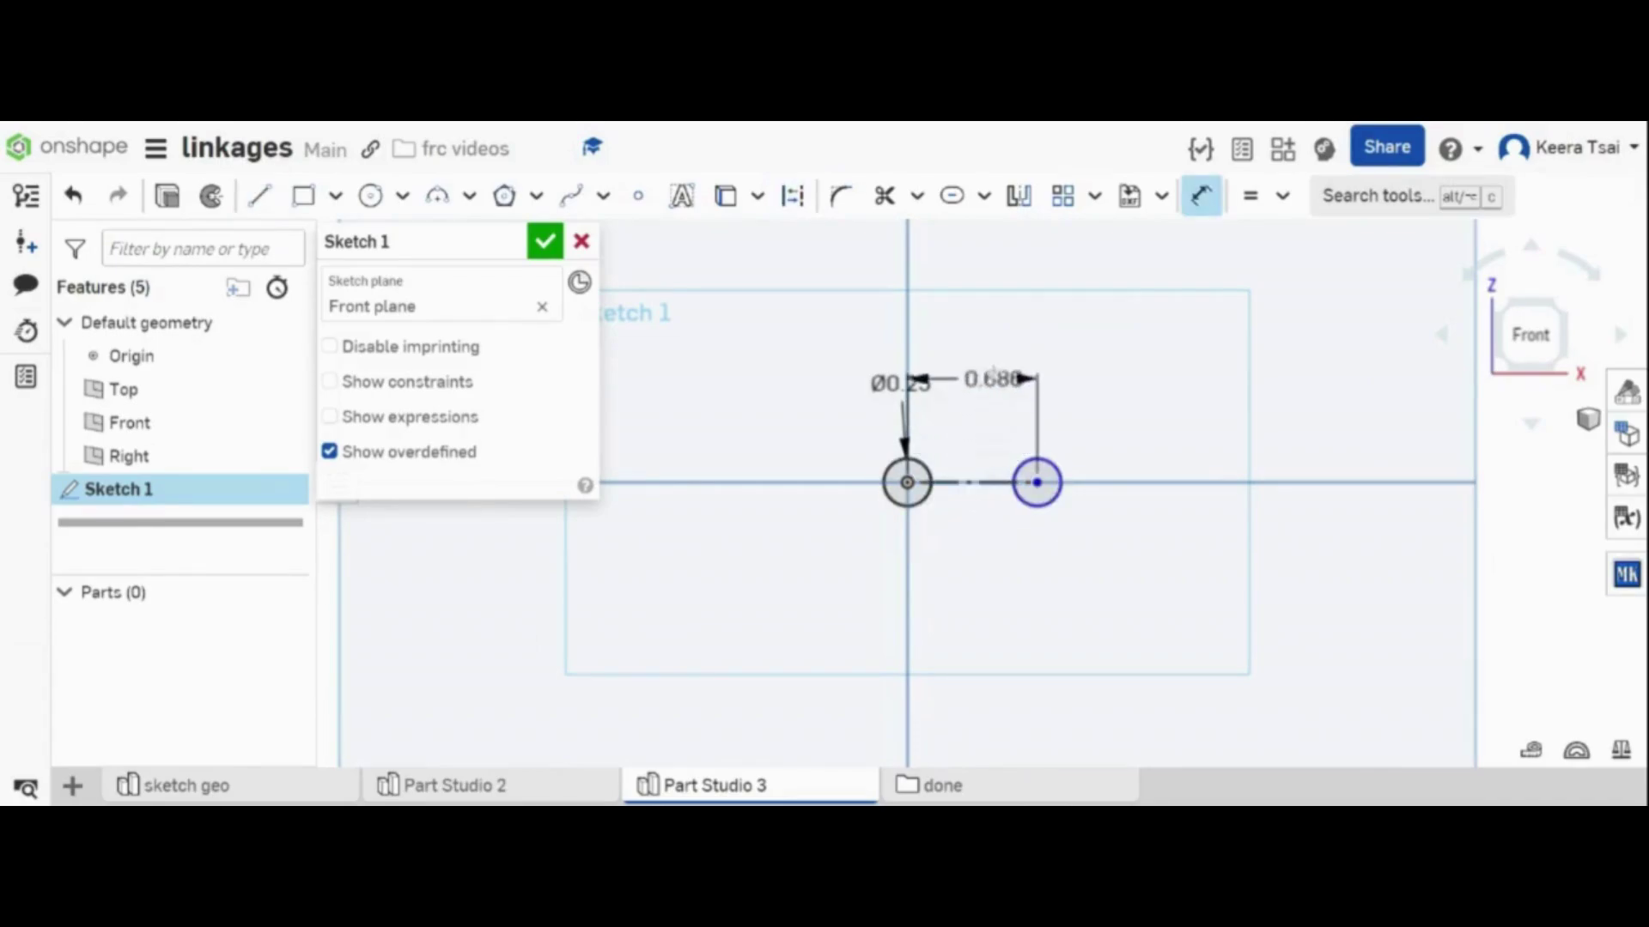
click(999, 296)
text(5)
key(Return)
scroll(751, 522, down, 6)
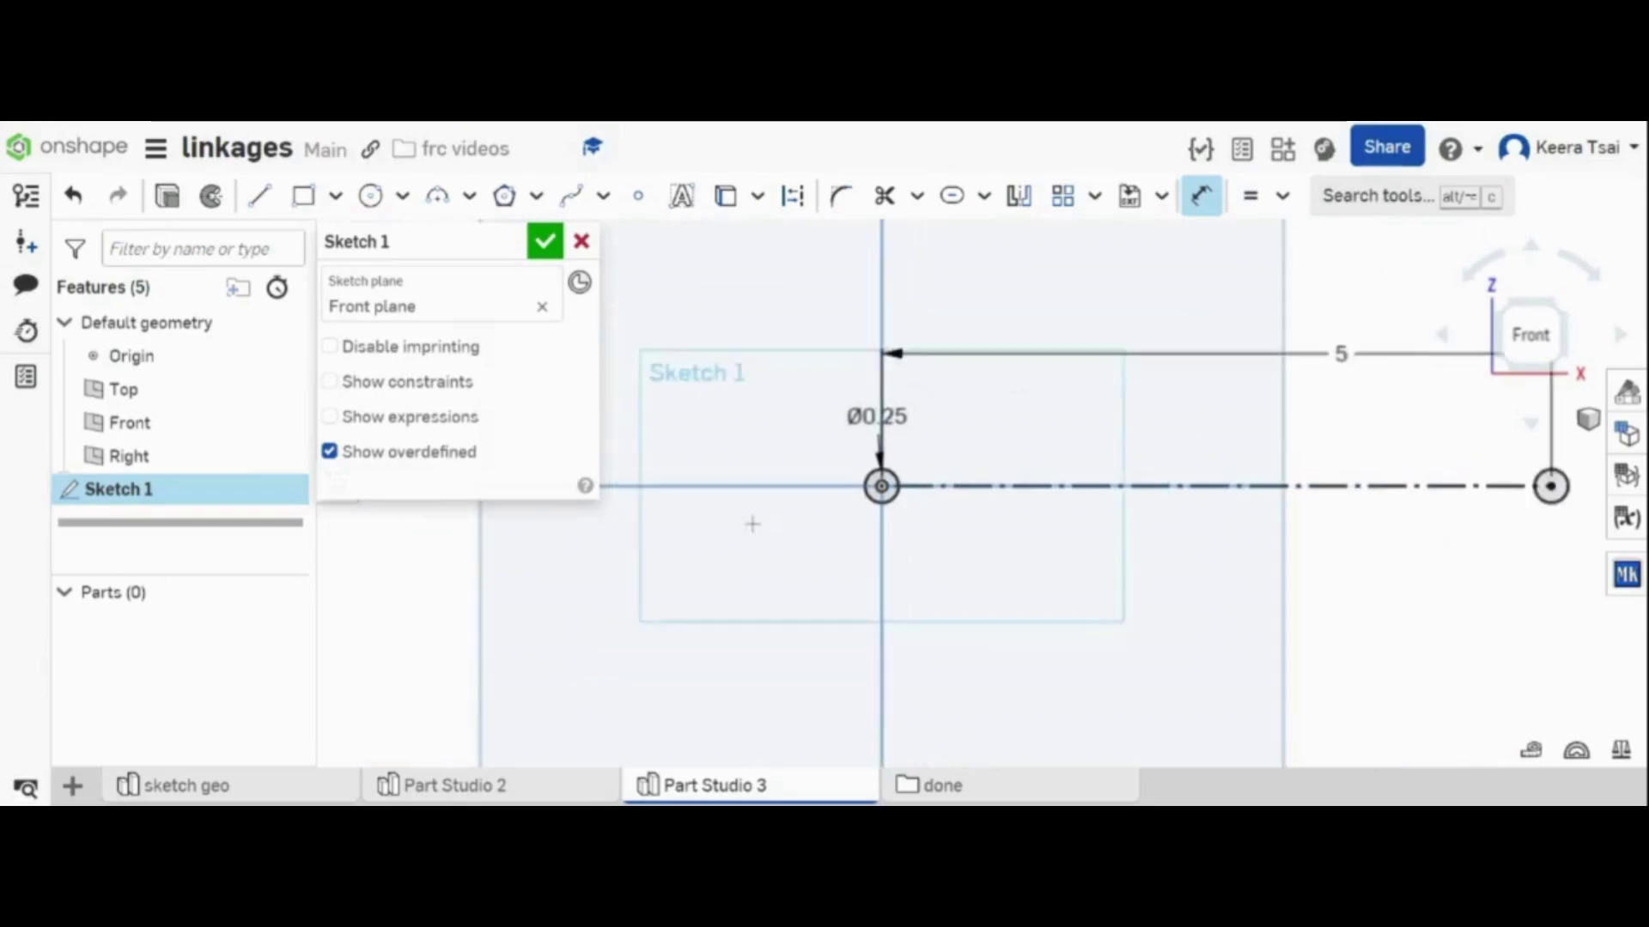
click(544, 241)
- Examine in the sketch geo layout the link lines and distances joining the origin, the large circles' intersection and the lower 4253 plate
click(290, 794)
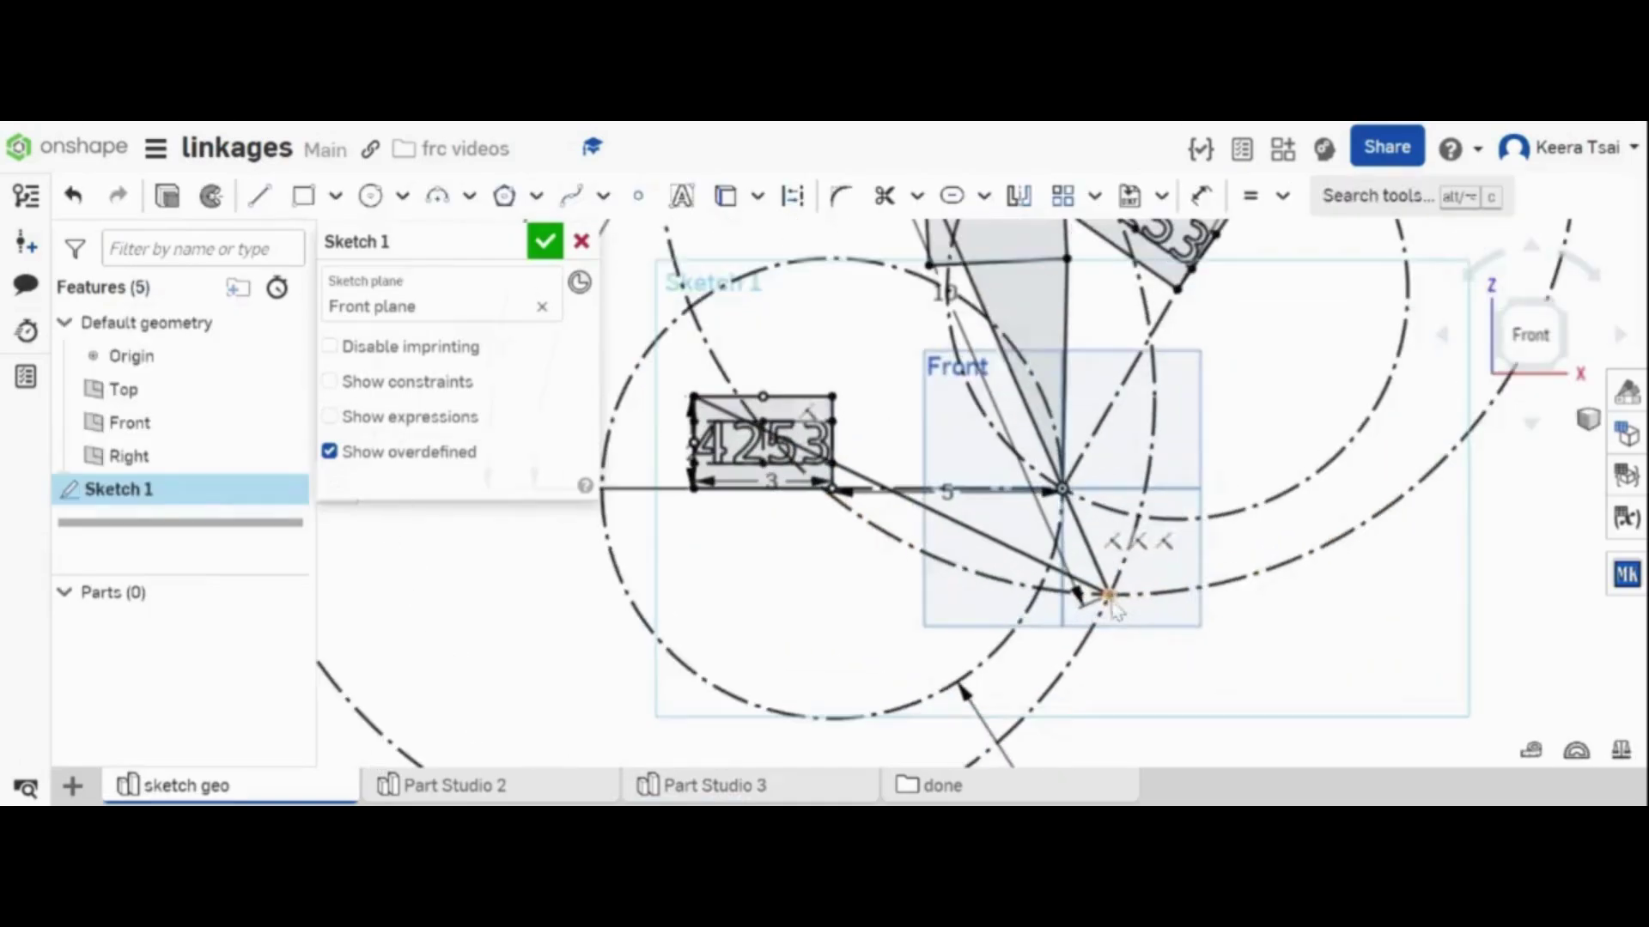
click(1063, 490)
click(1109, 595)
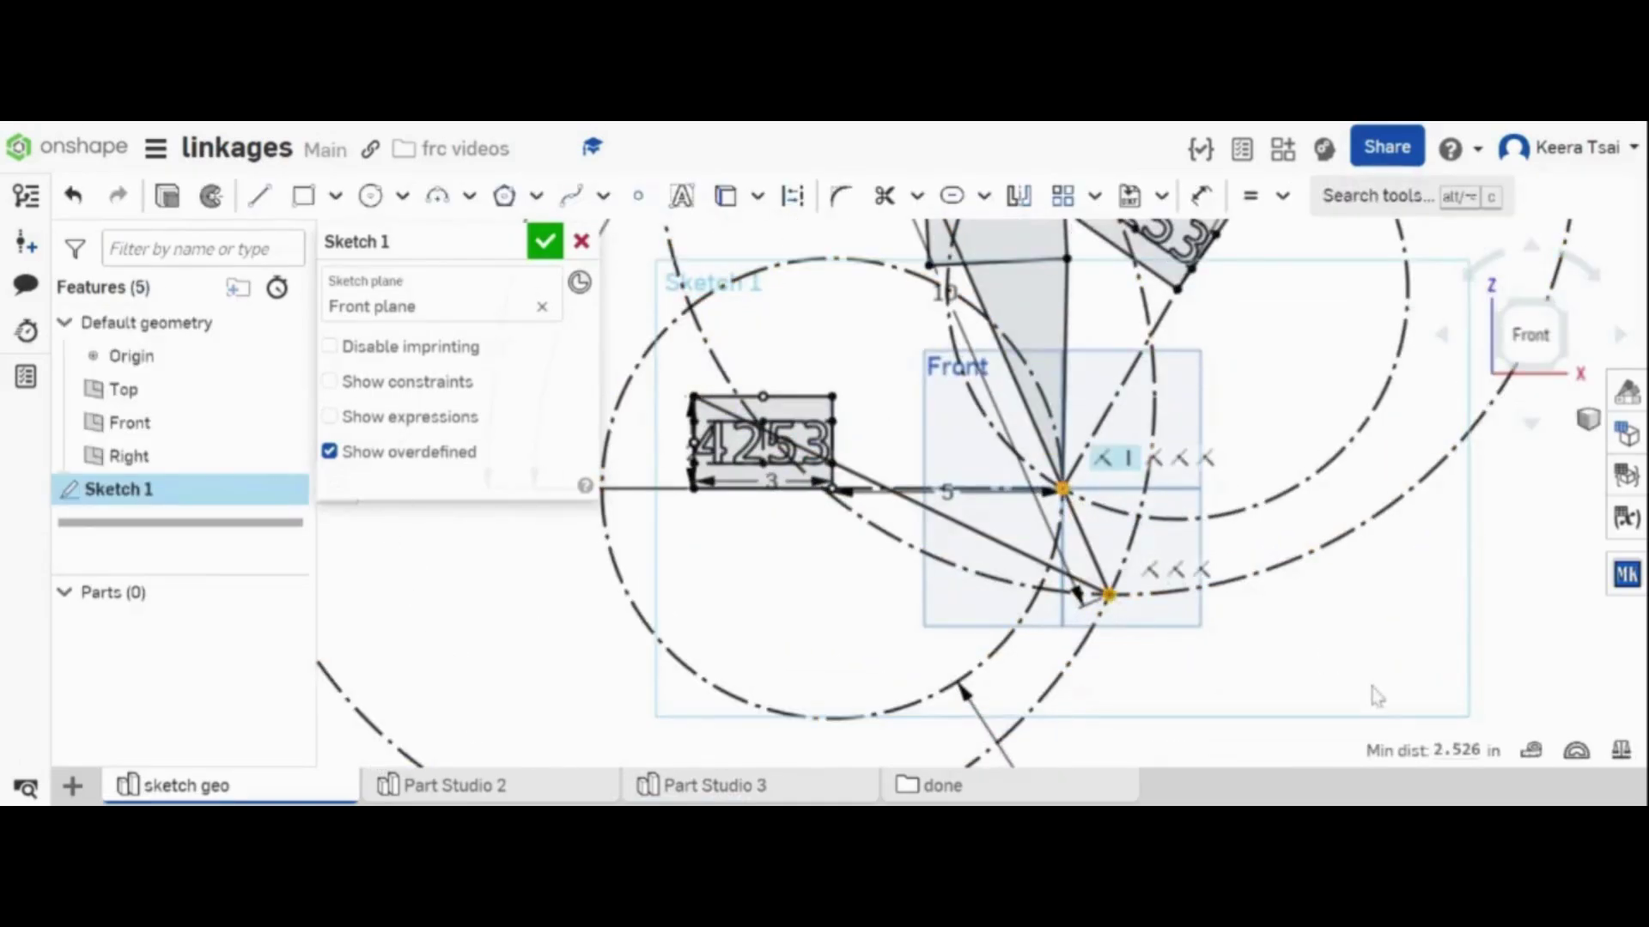
scroll(1443, 678, down, 1)
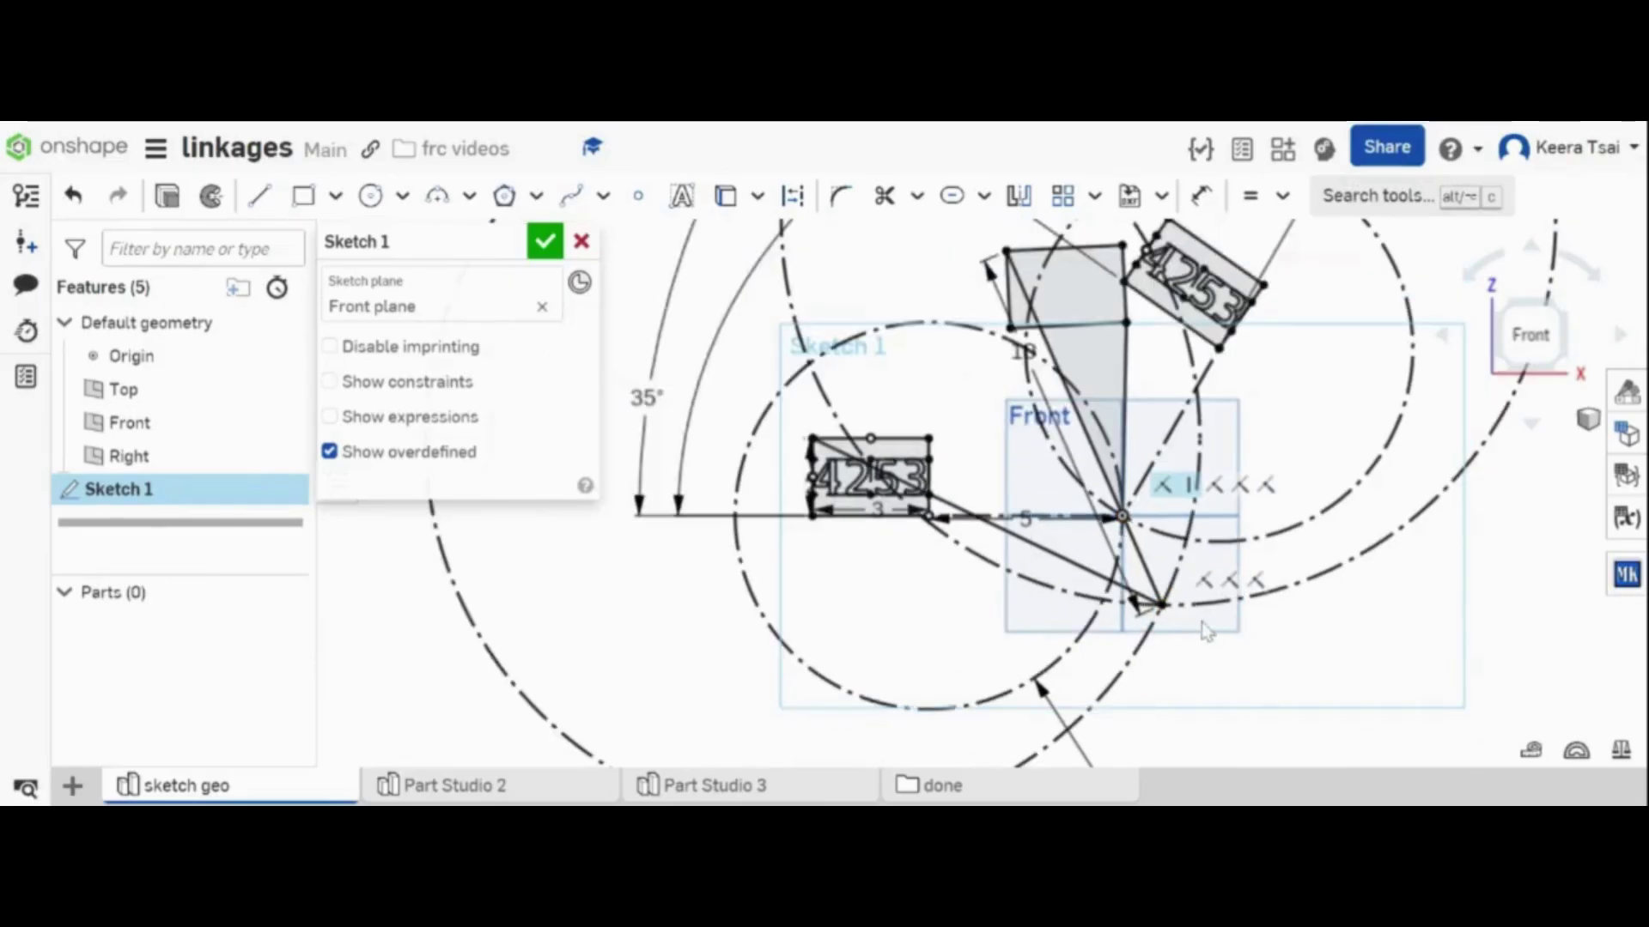
click(1159, 606)
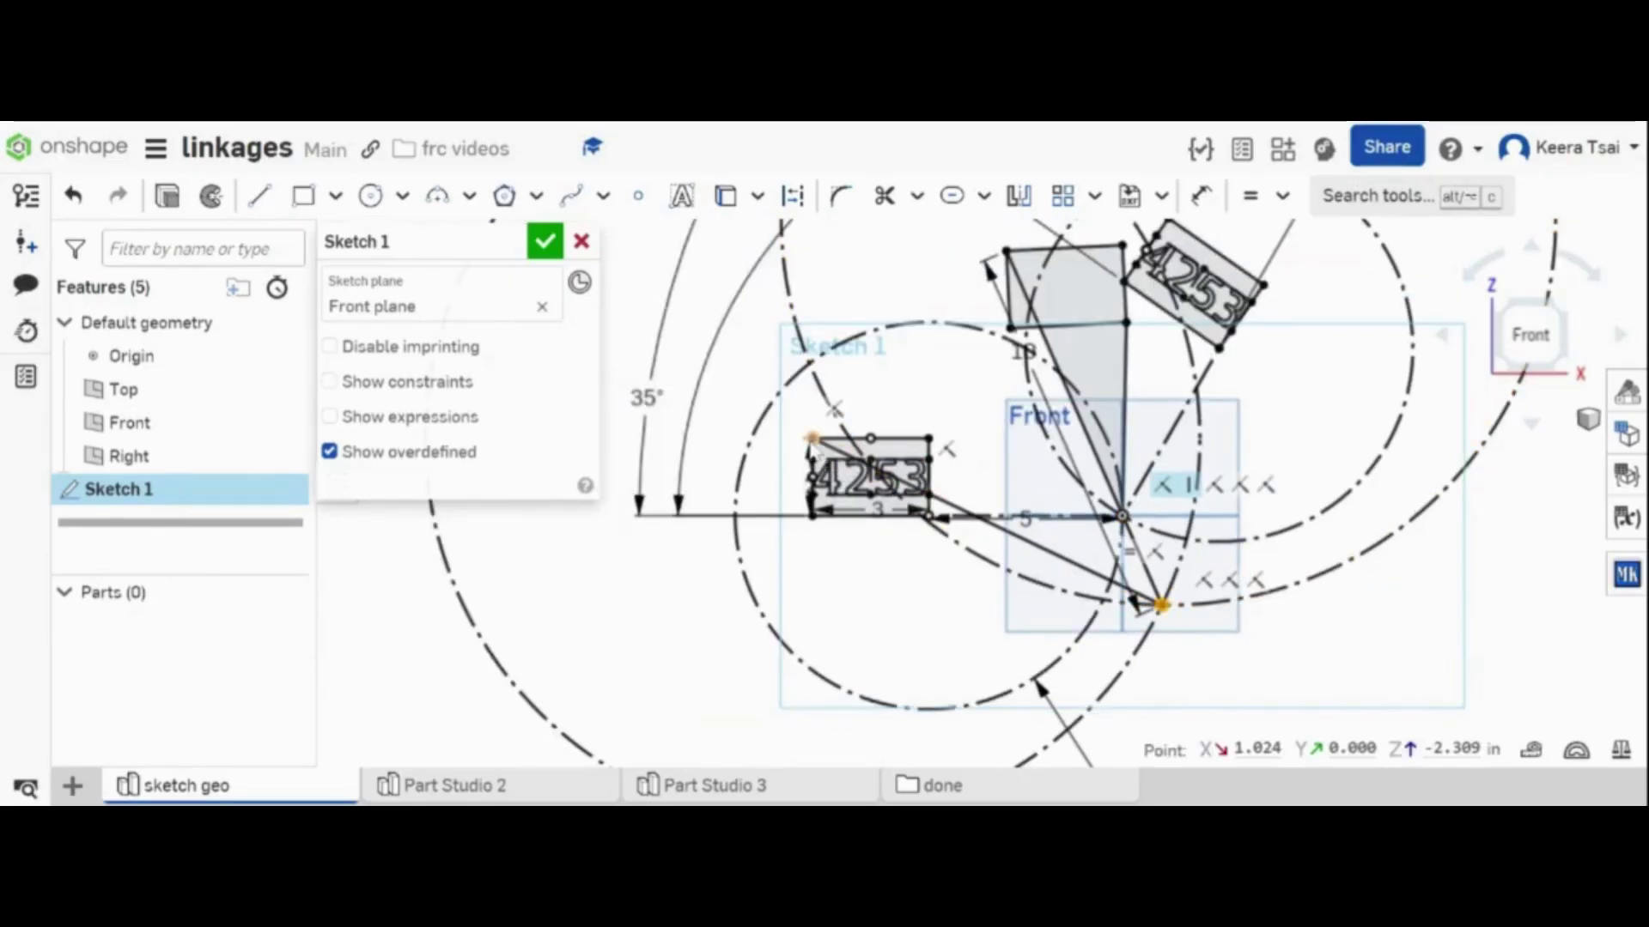
click(812, 438)
click(1051, 549)
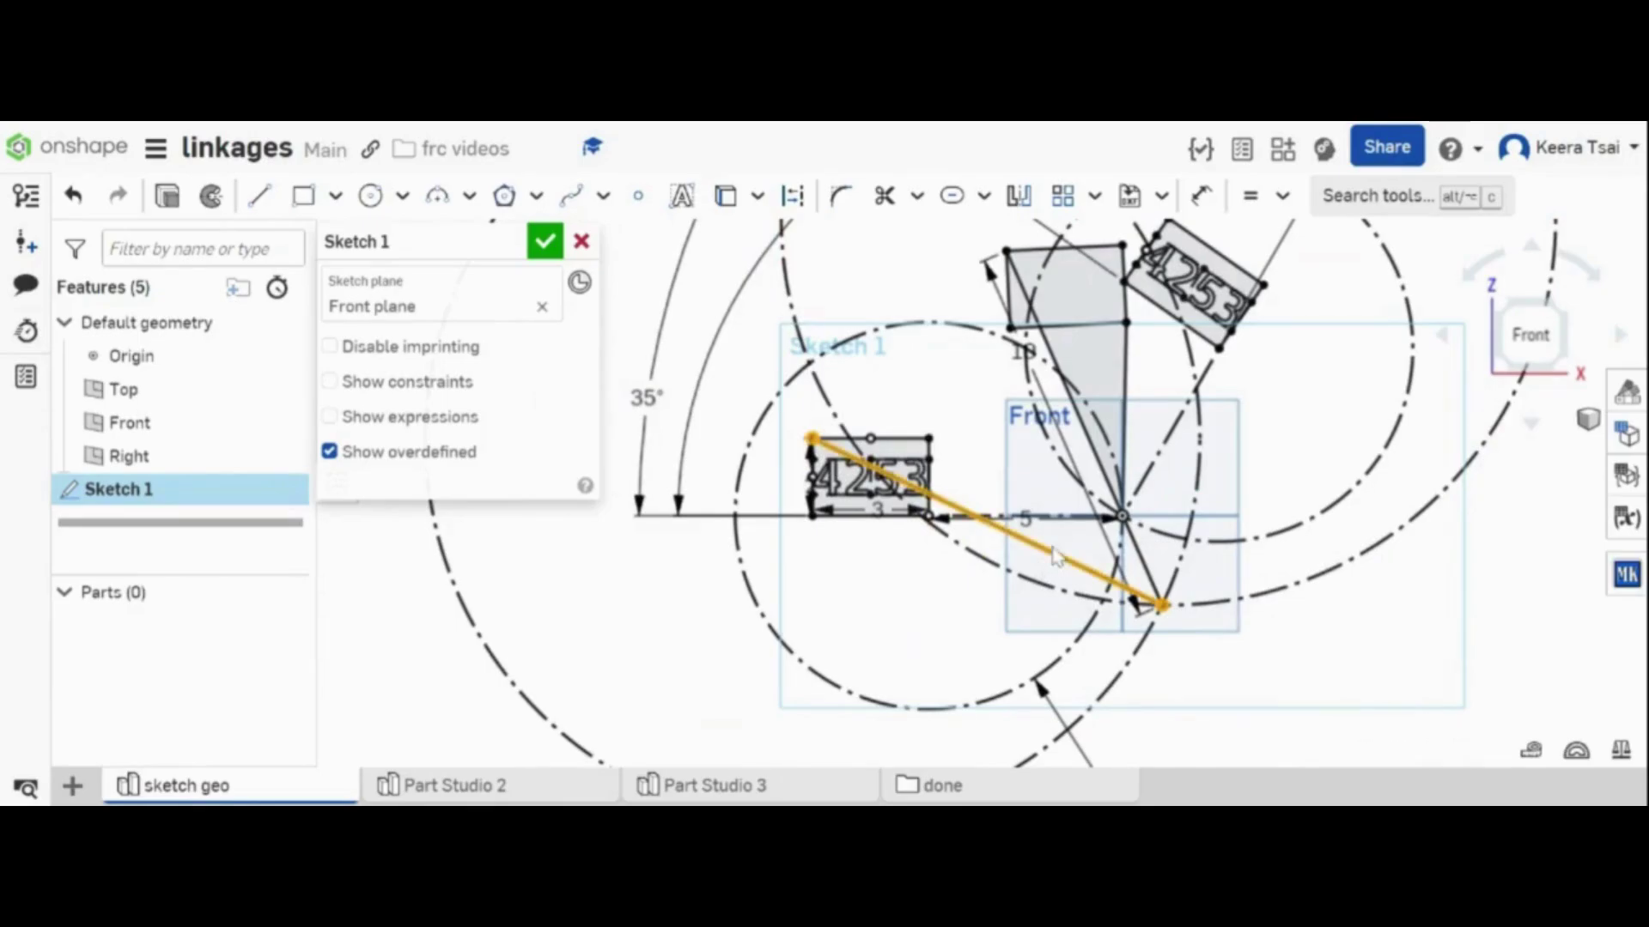
click(1580, 662)
scroll(1055, 529, up, 2)
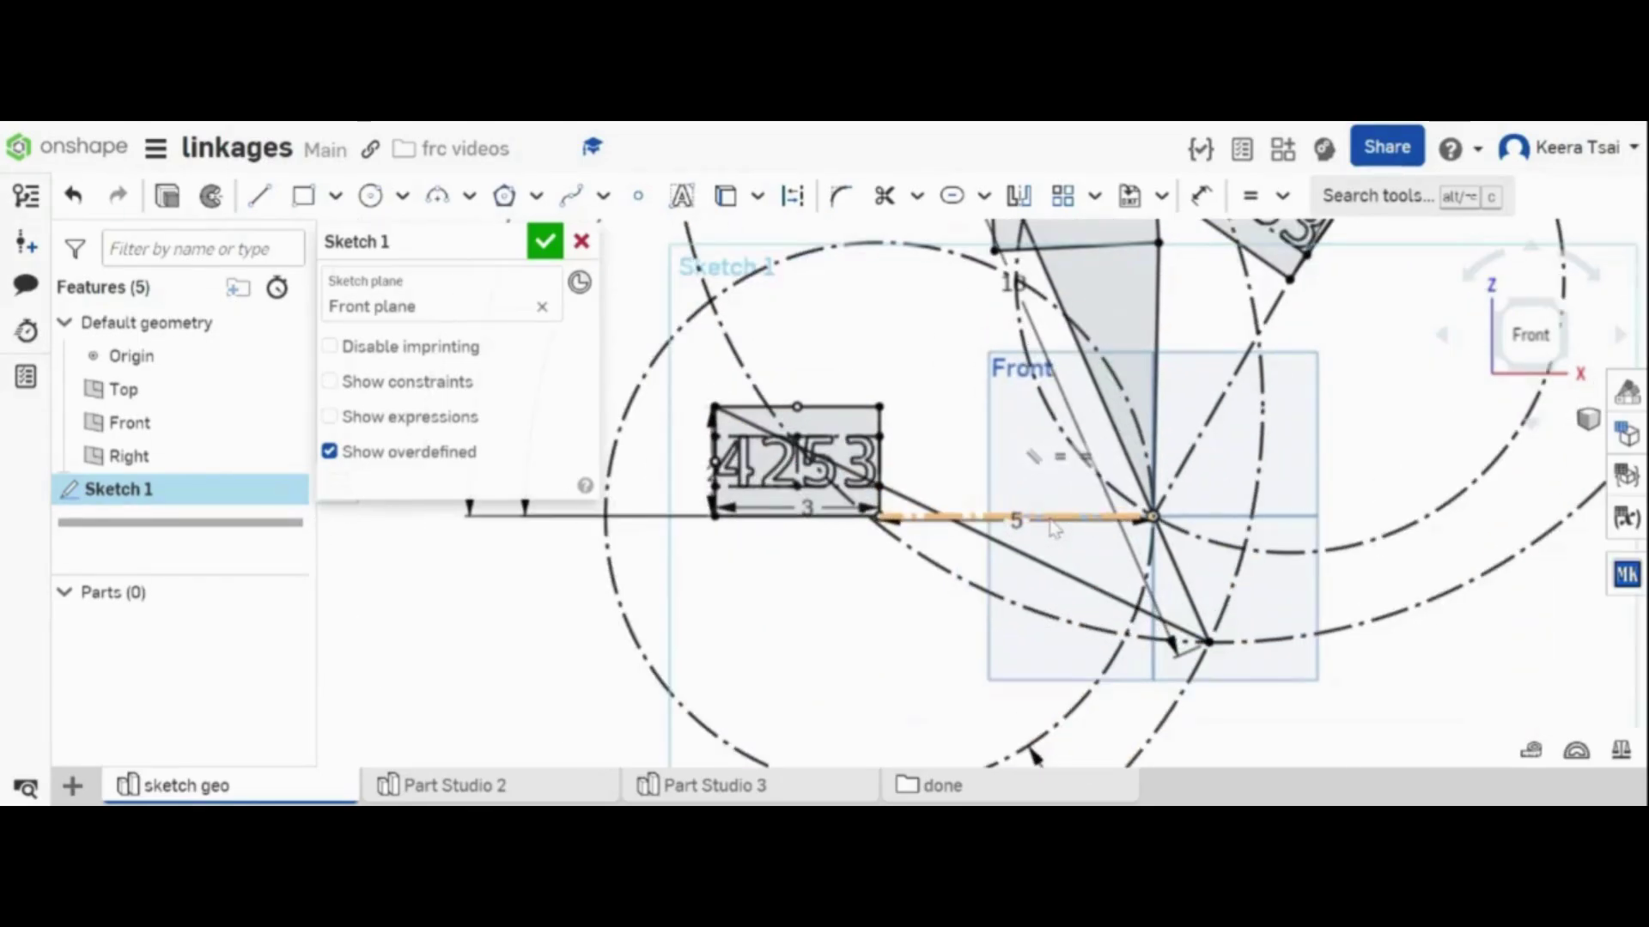
click(1054, 528)
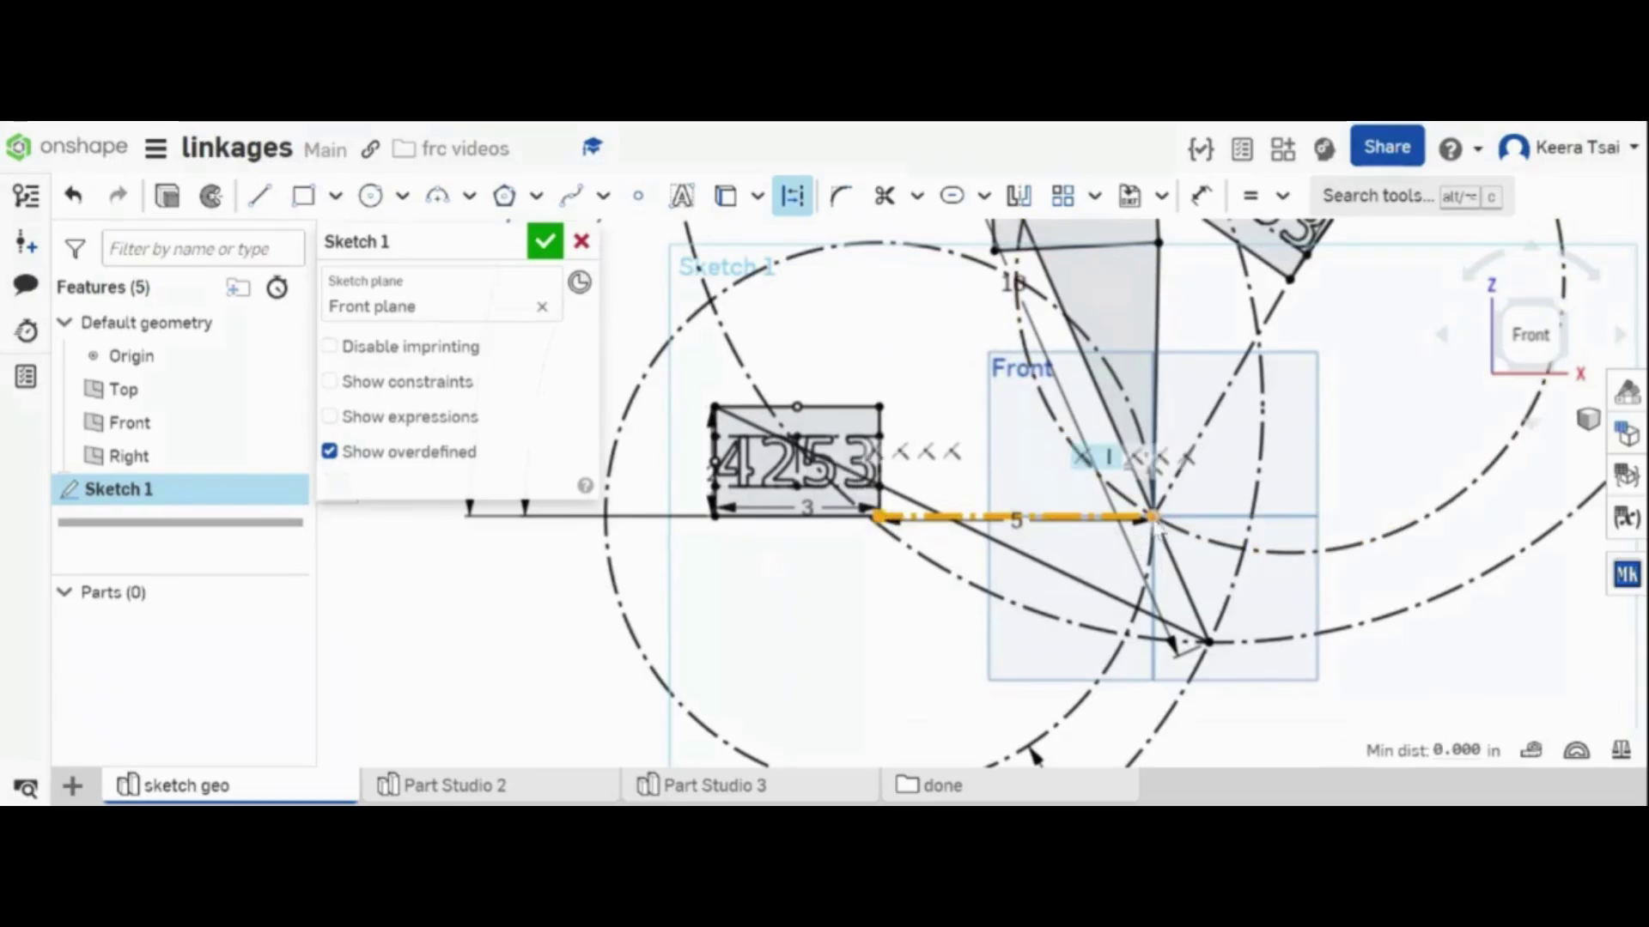
scroll(1026, 487, down, 2)
click(1565, 642)
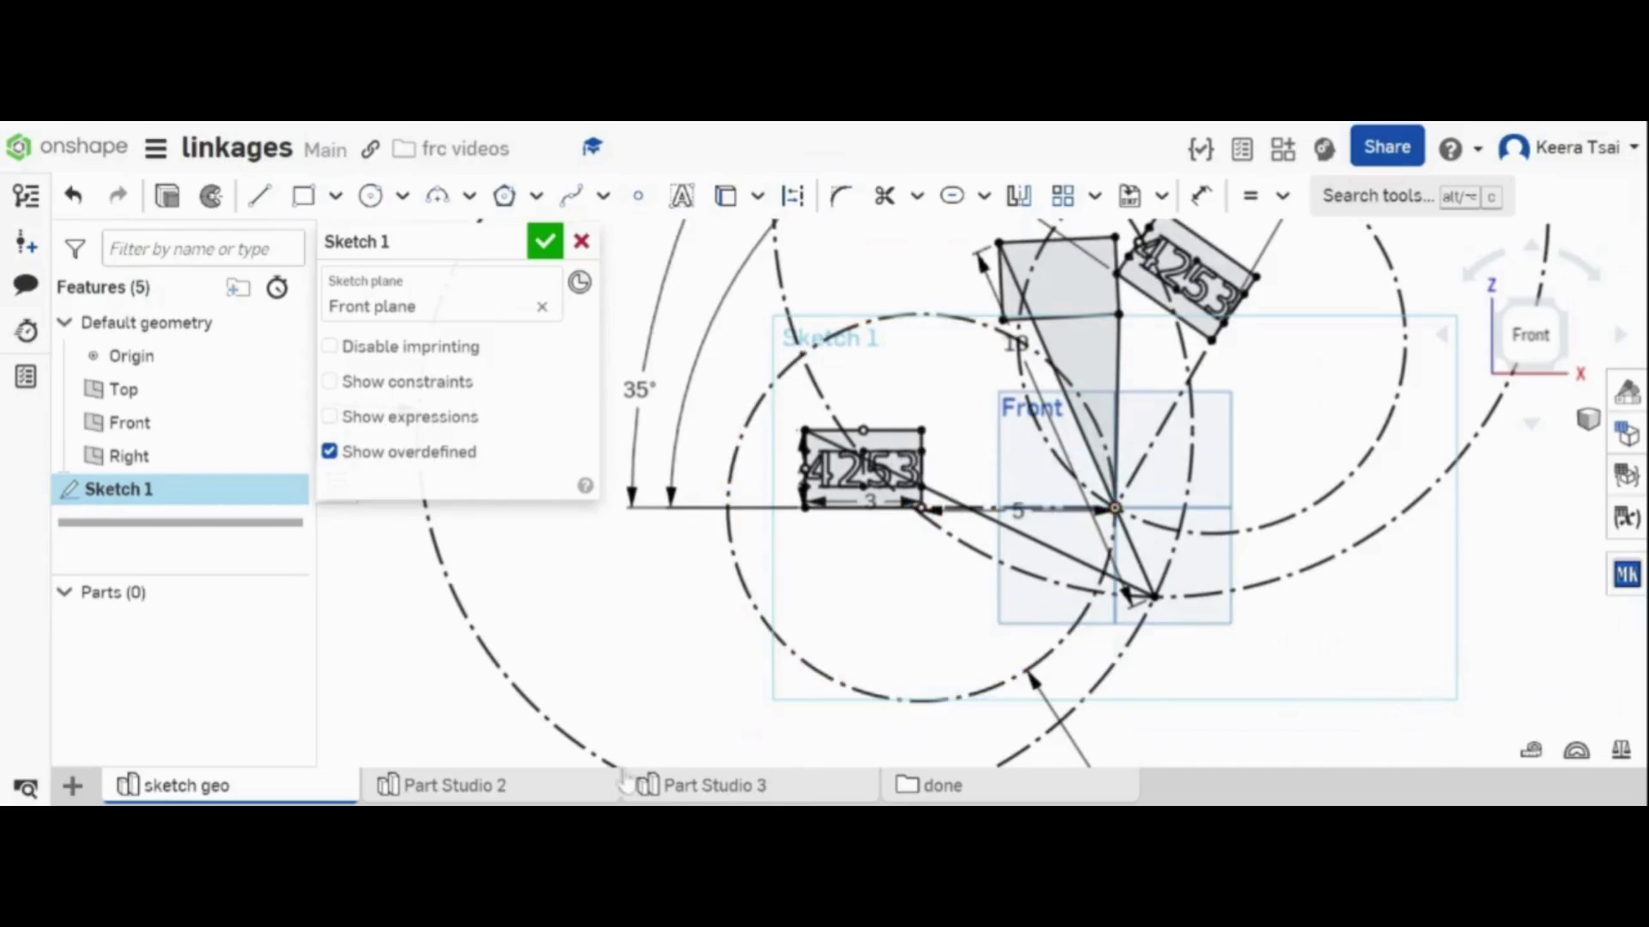
- Return to Part Studio 3 and reopen Sketch 1 for editing
click(577, 792)
click(702, 787)
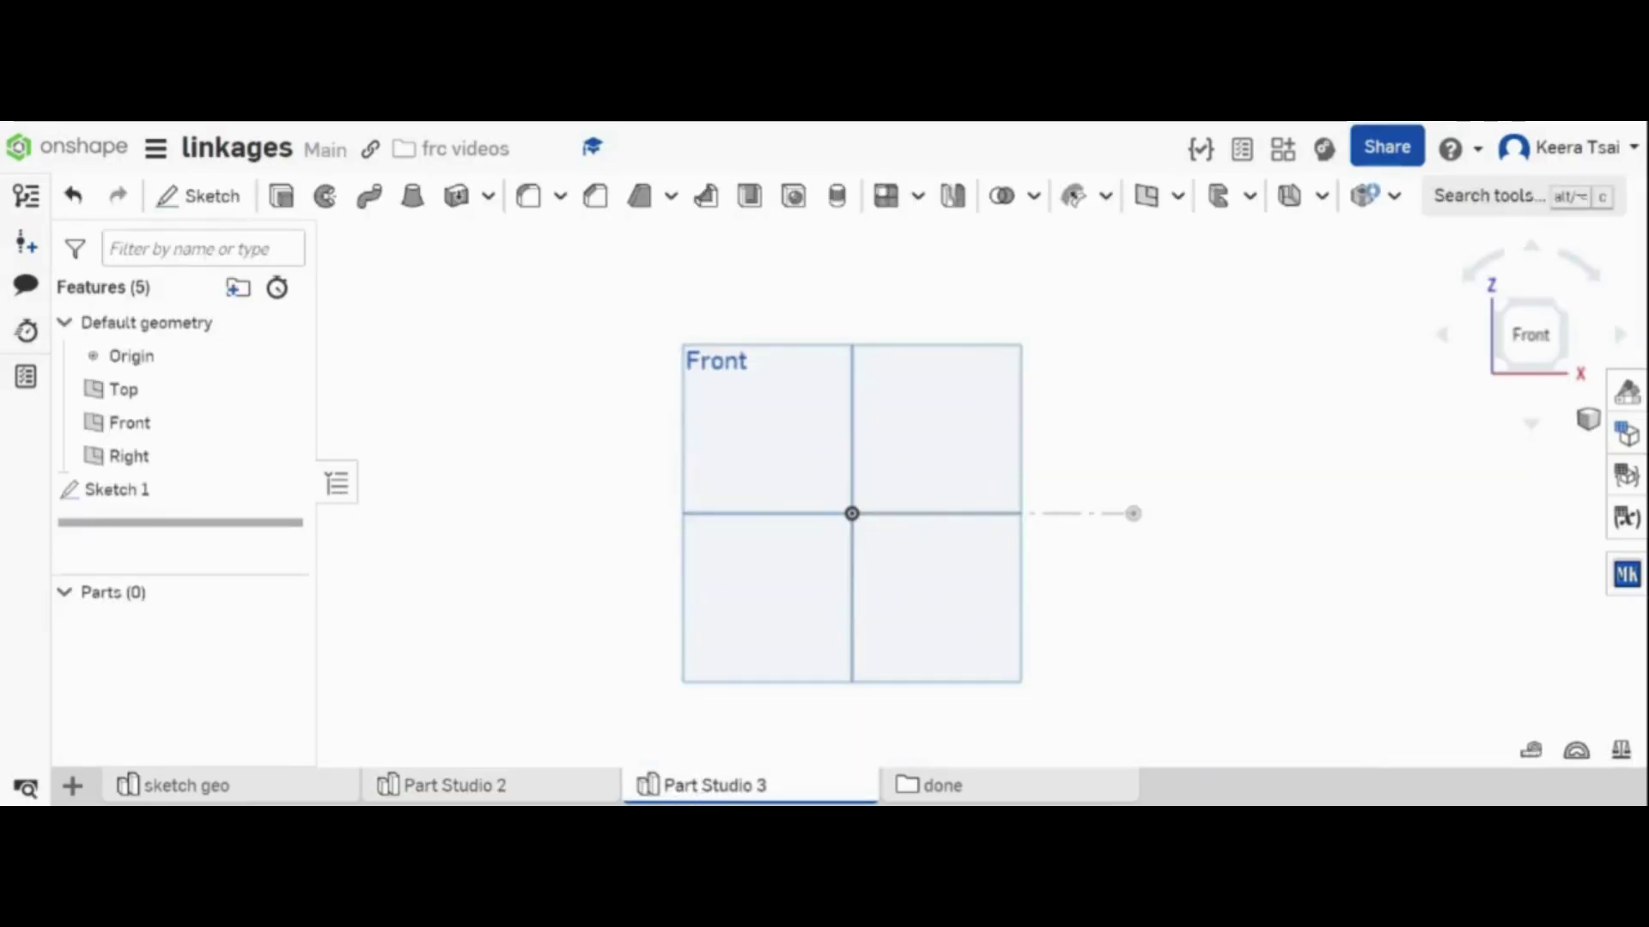
click(230, 197)
click(582, 241)
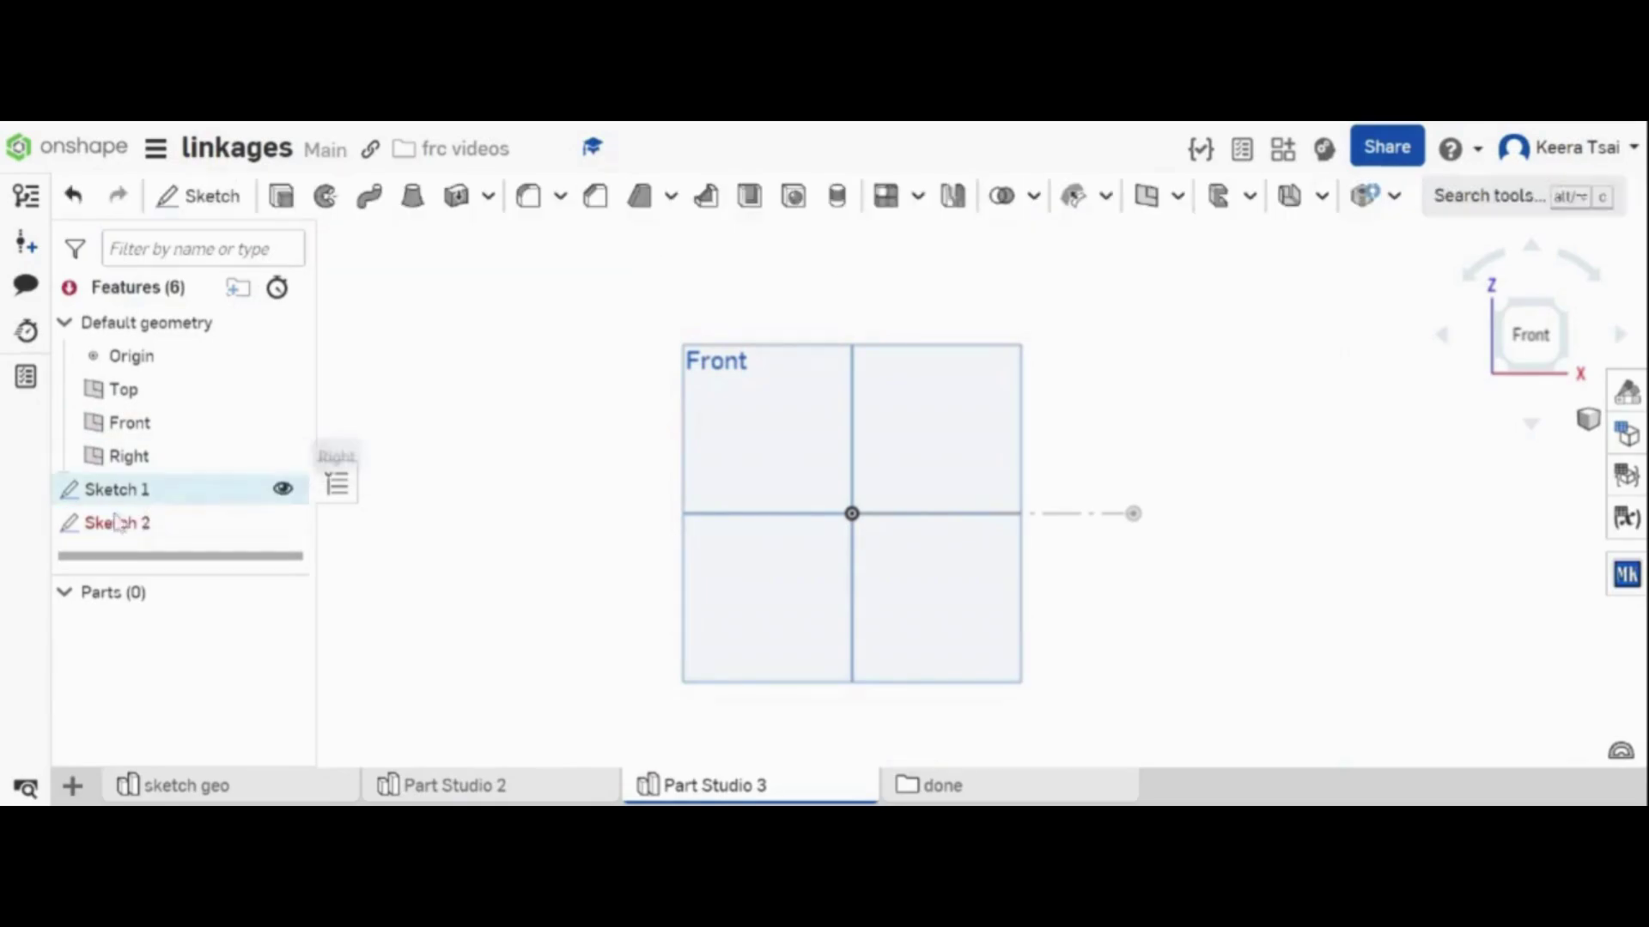
double_click(240, 497)
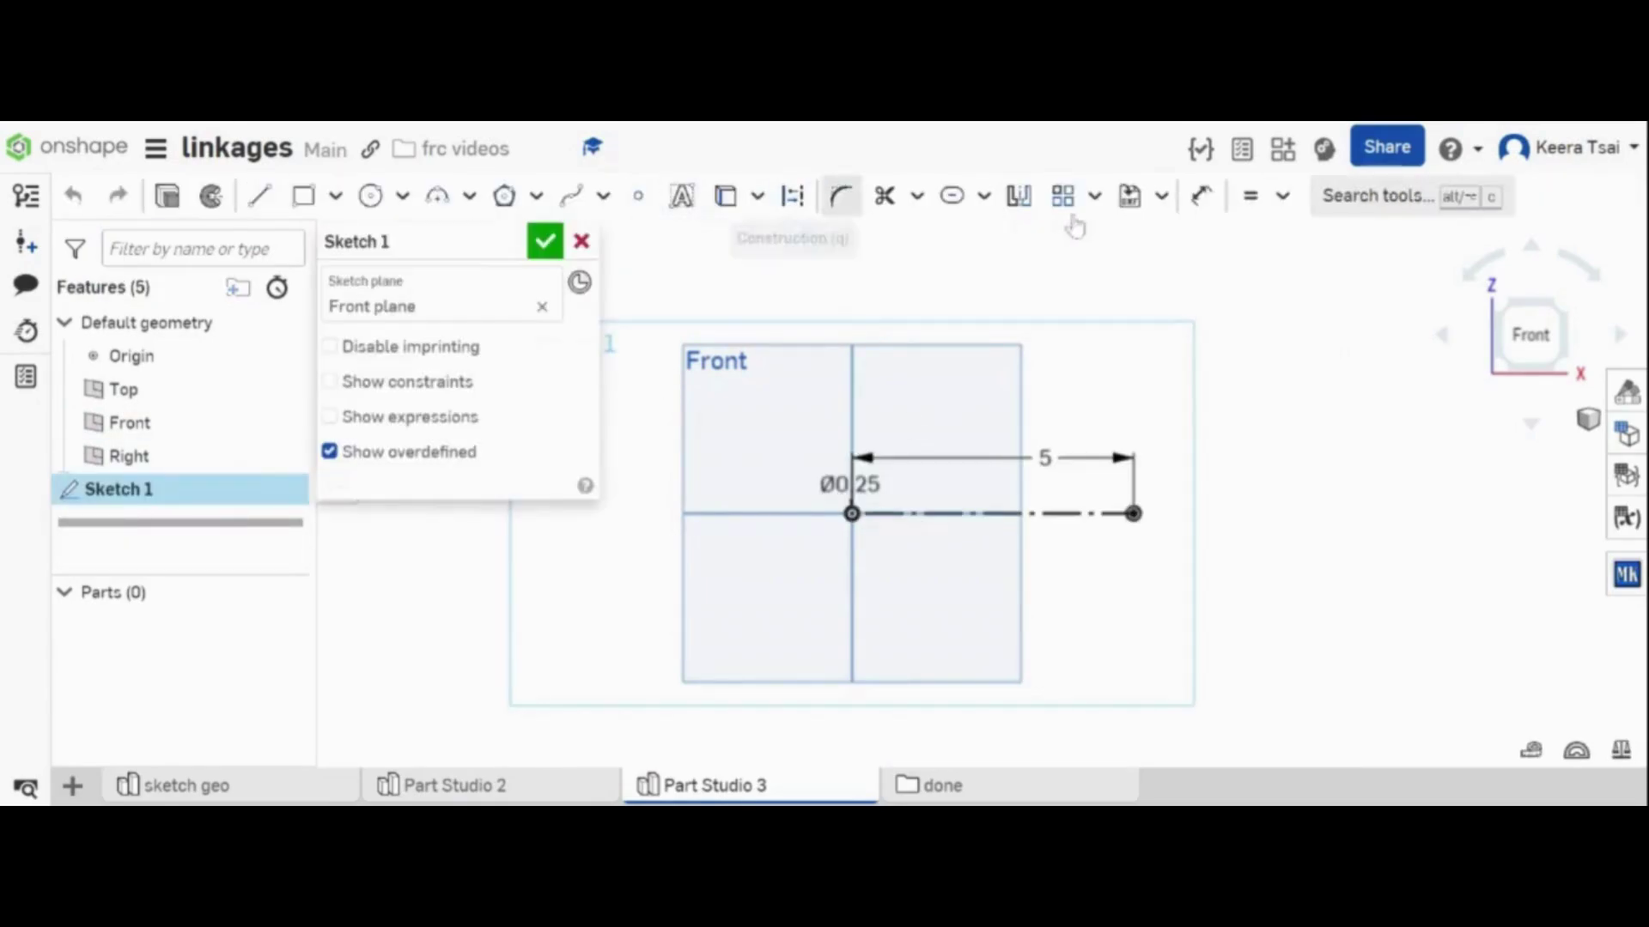
- Create a slot around the 5 in construction line and extrude the link profile 1/8 in as a new solid
click(951, 196)
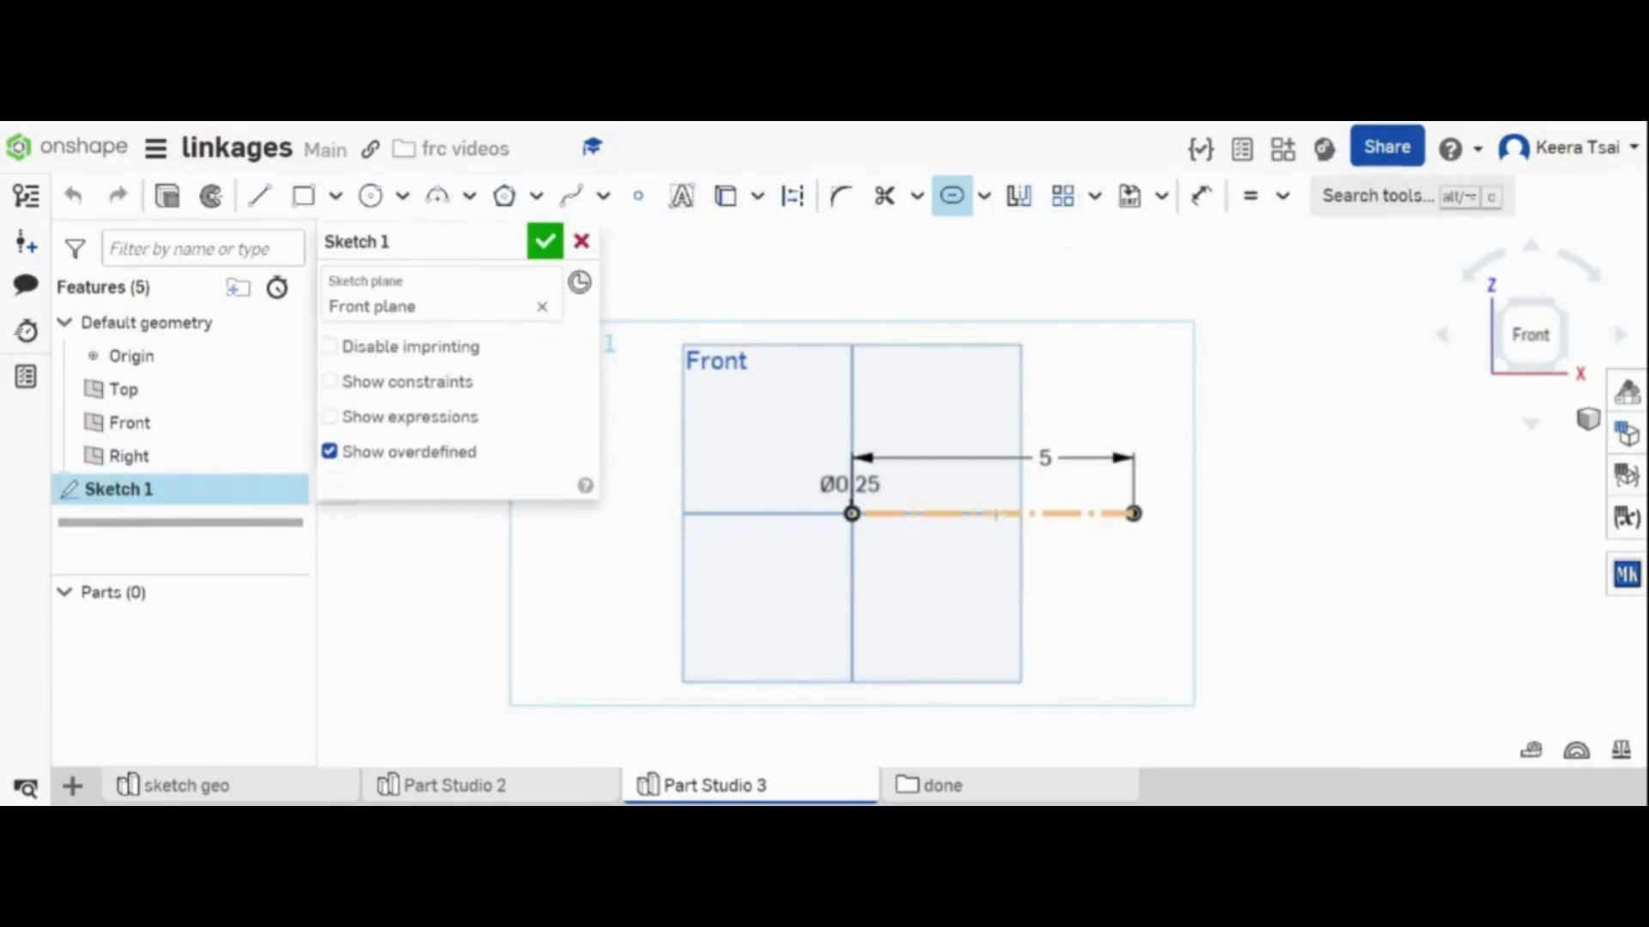
click(978, 567)
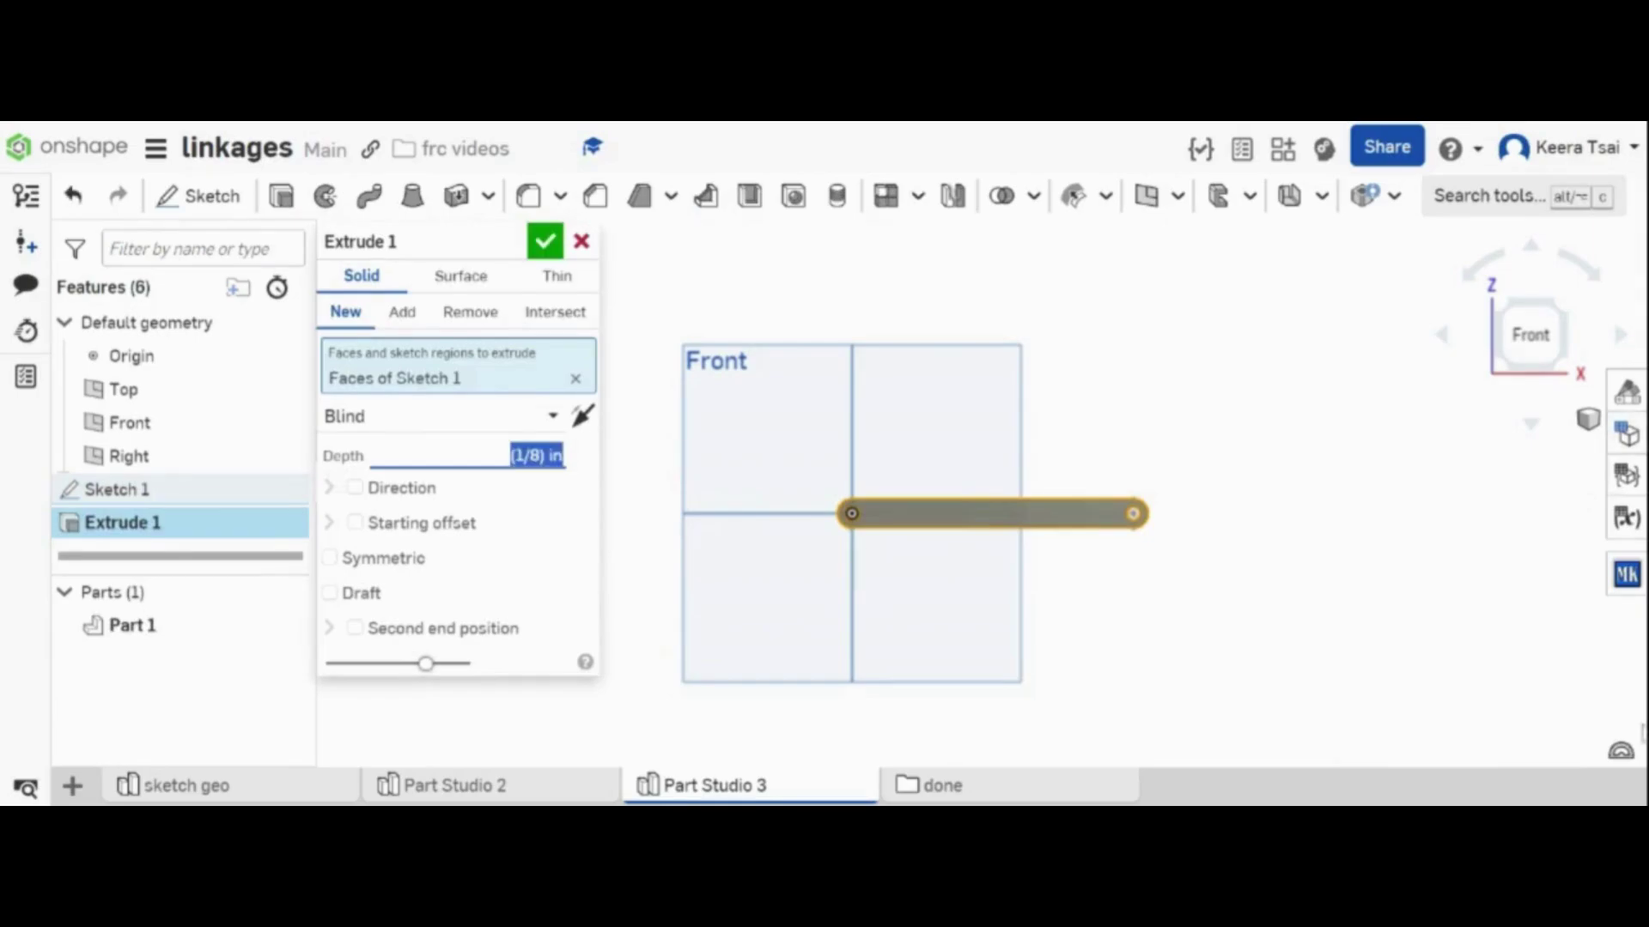
click(544, 241)
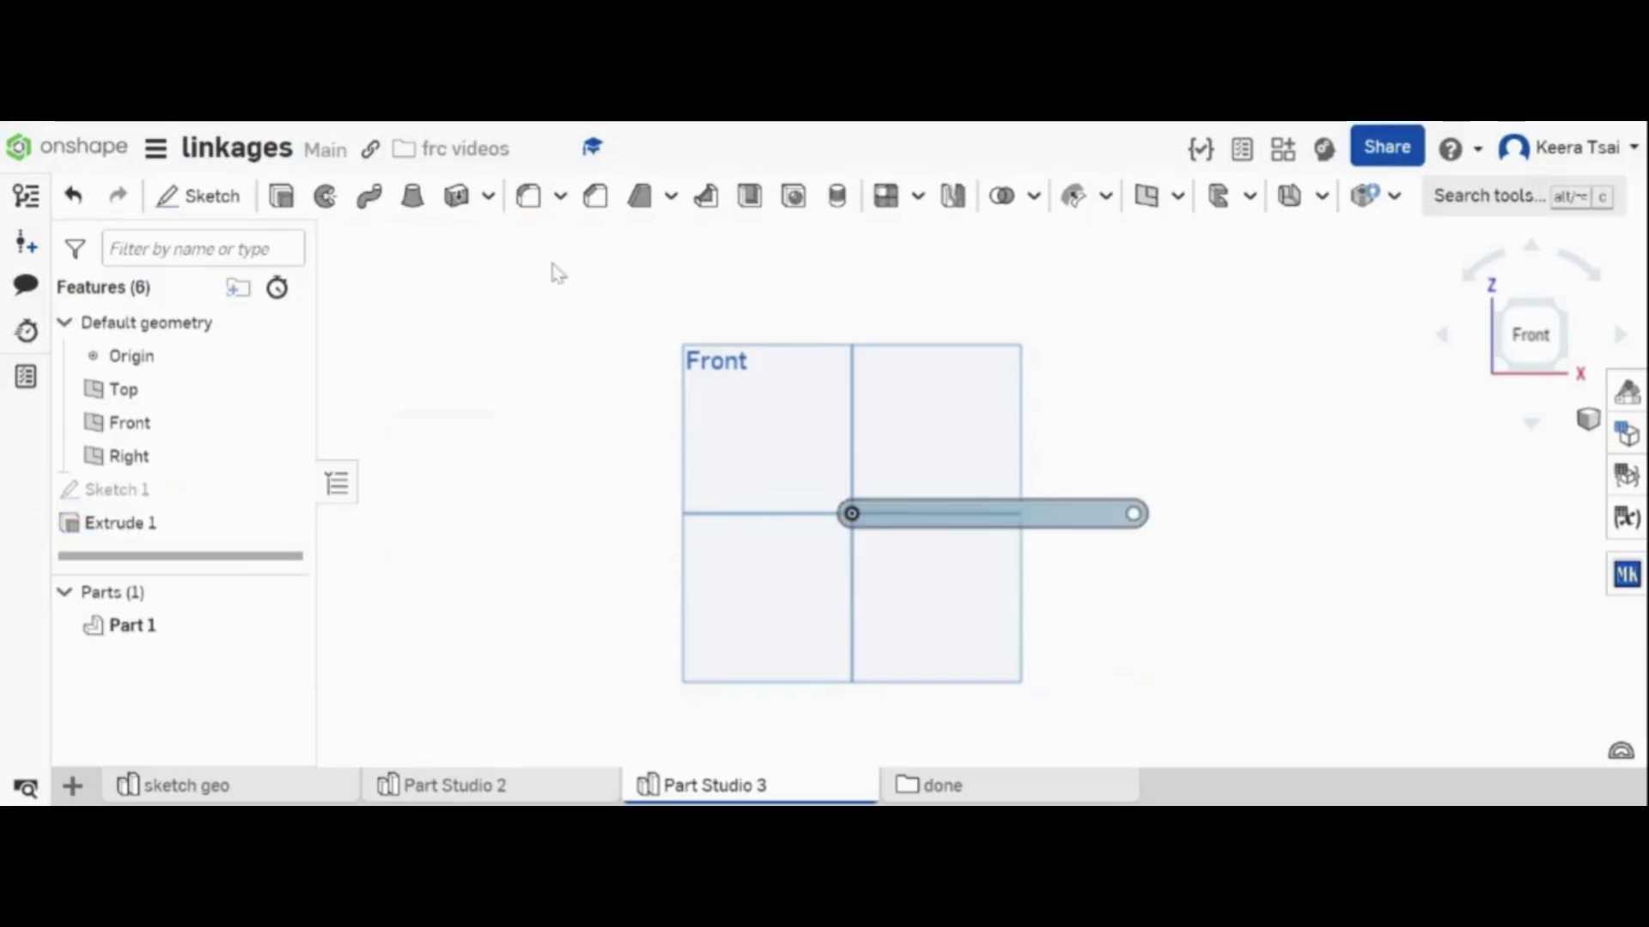
- Create a new Part Studio and start a sketch on the Front plane, viewed straight on
click(73, 783)
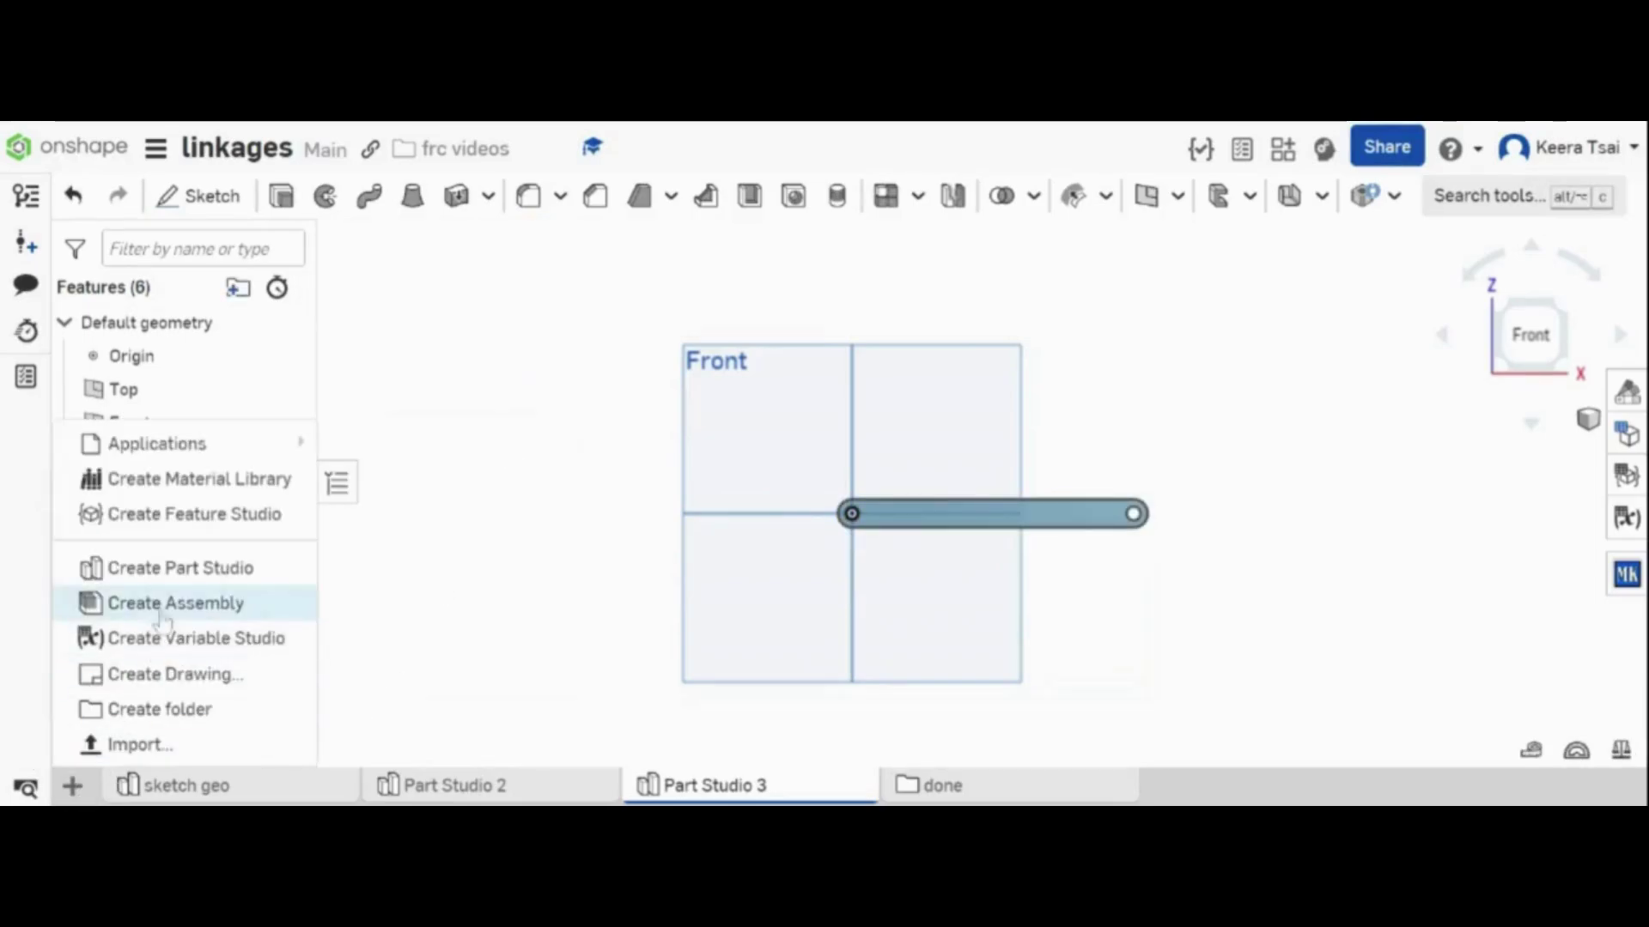
click(163, 571)
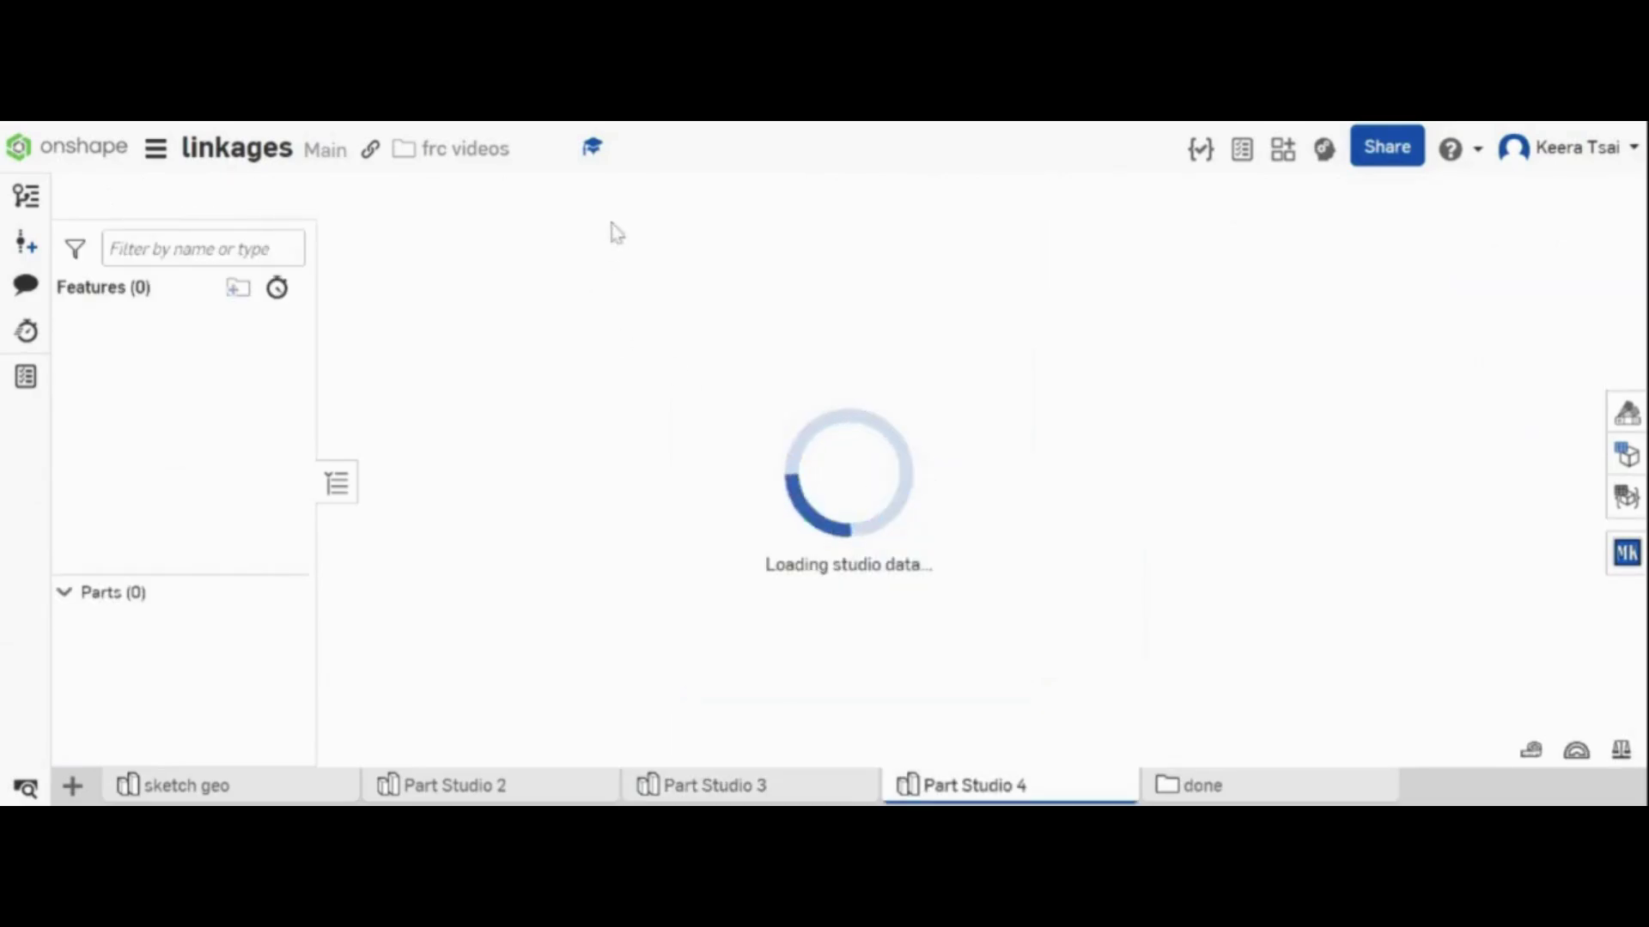
click(202, 196)
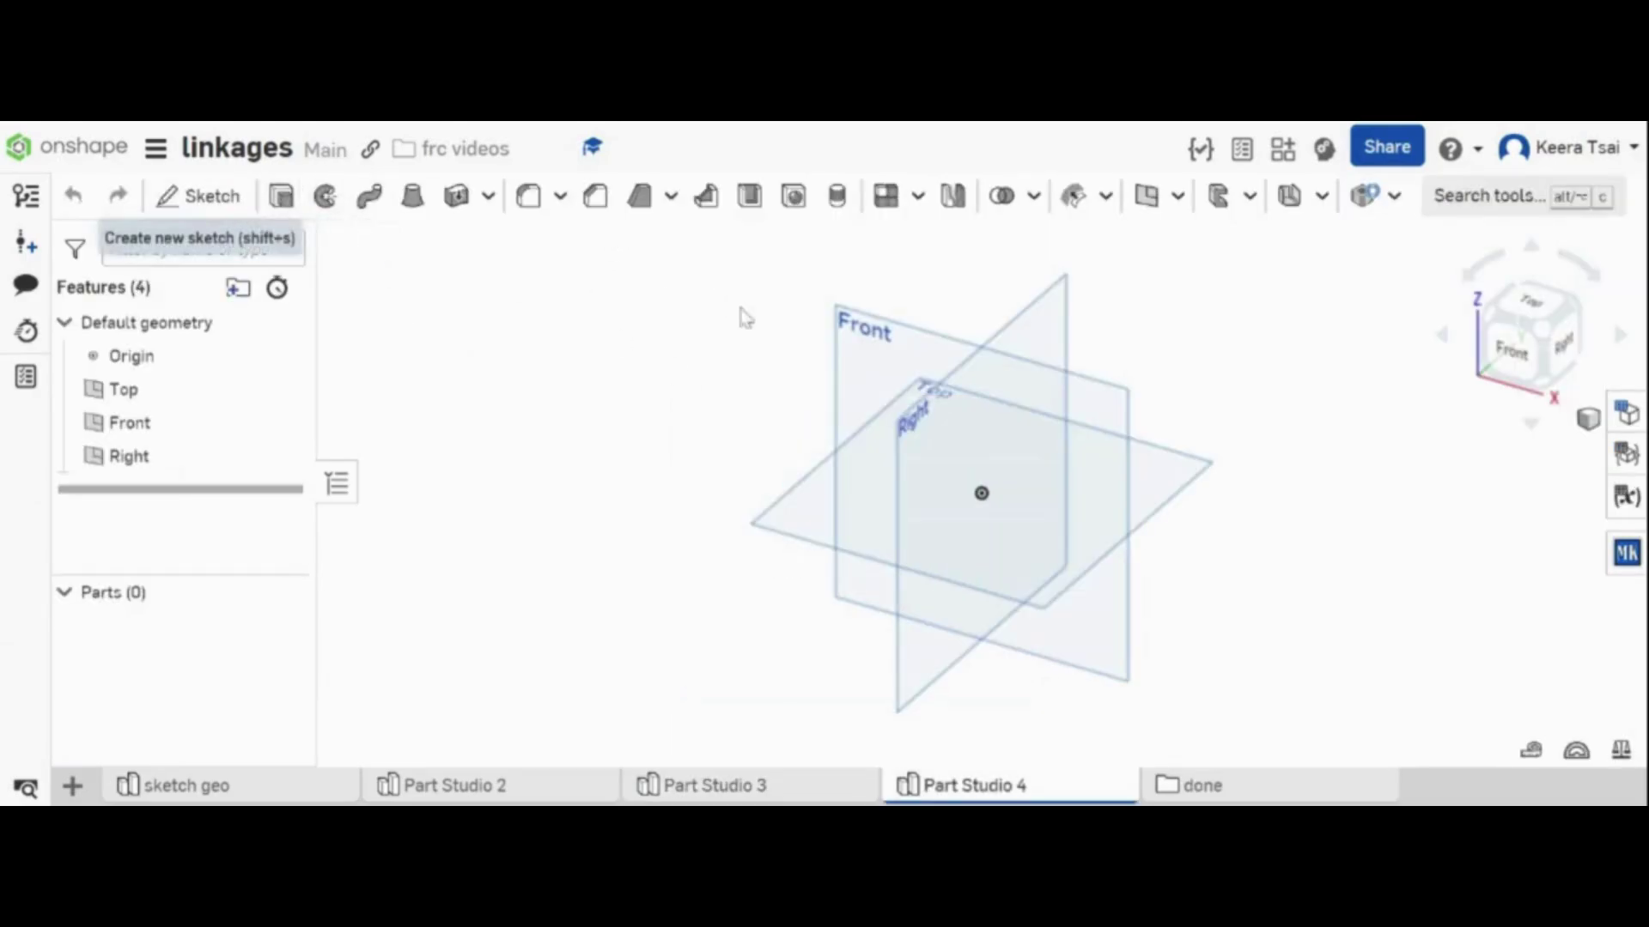
click(850, 379)
key(m)
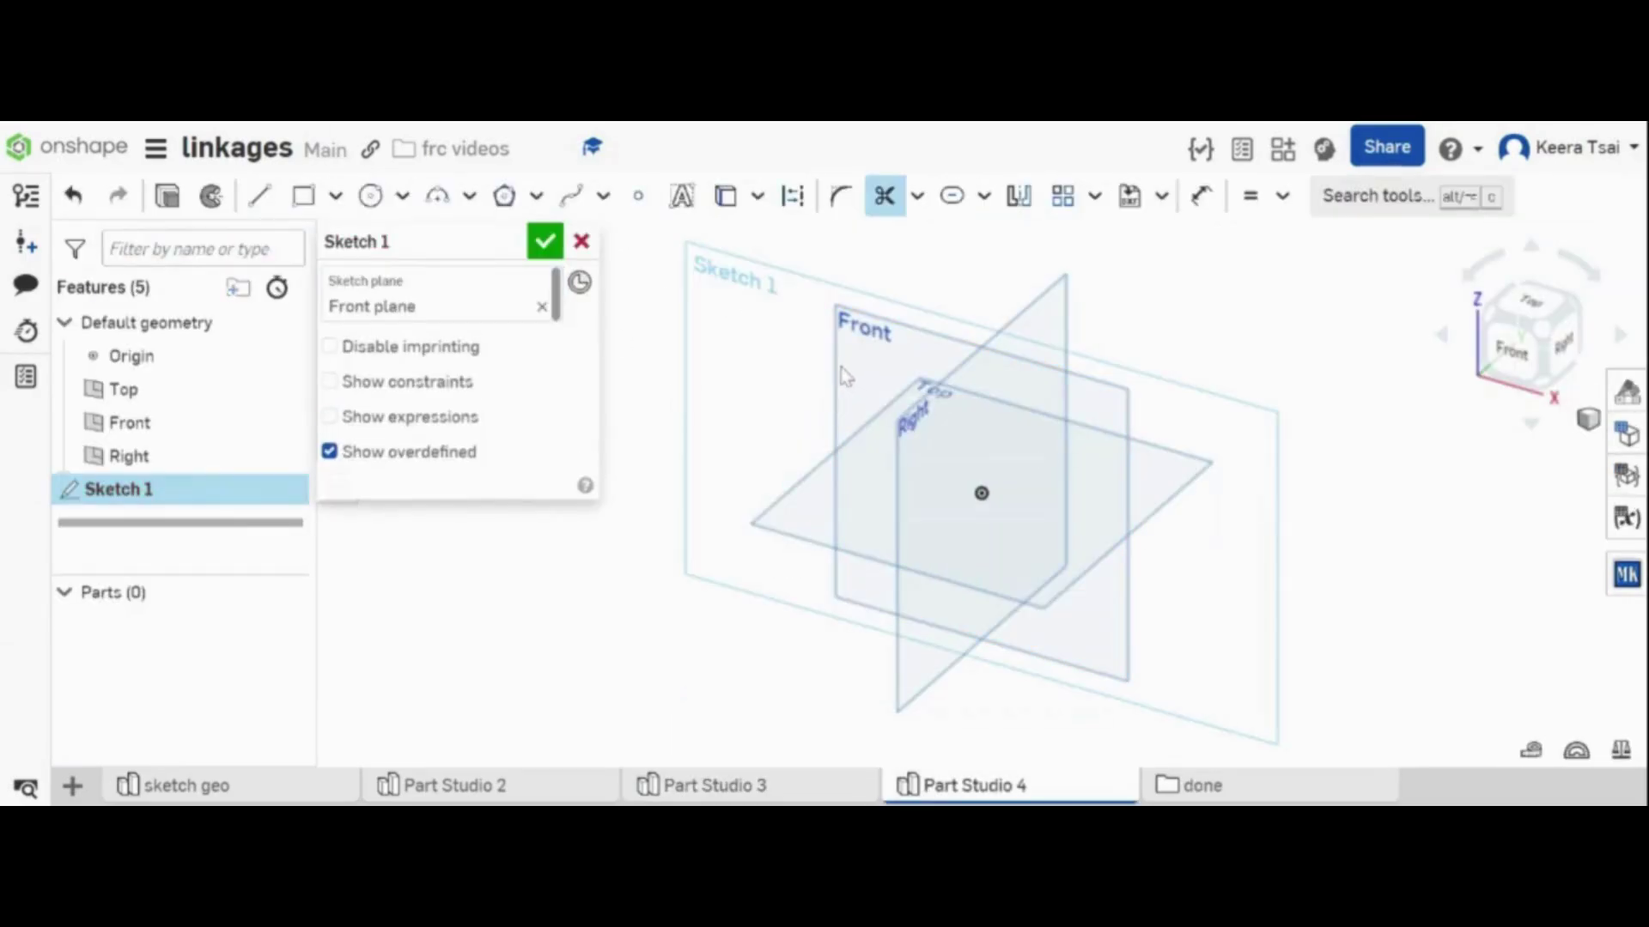
key(Escape)
key(n)
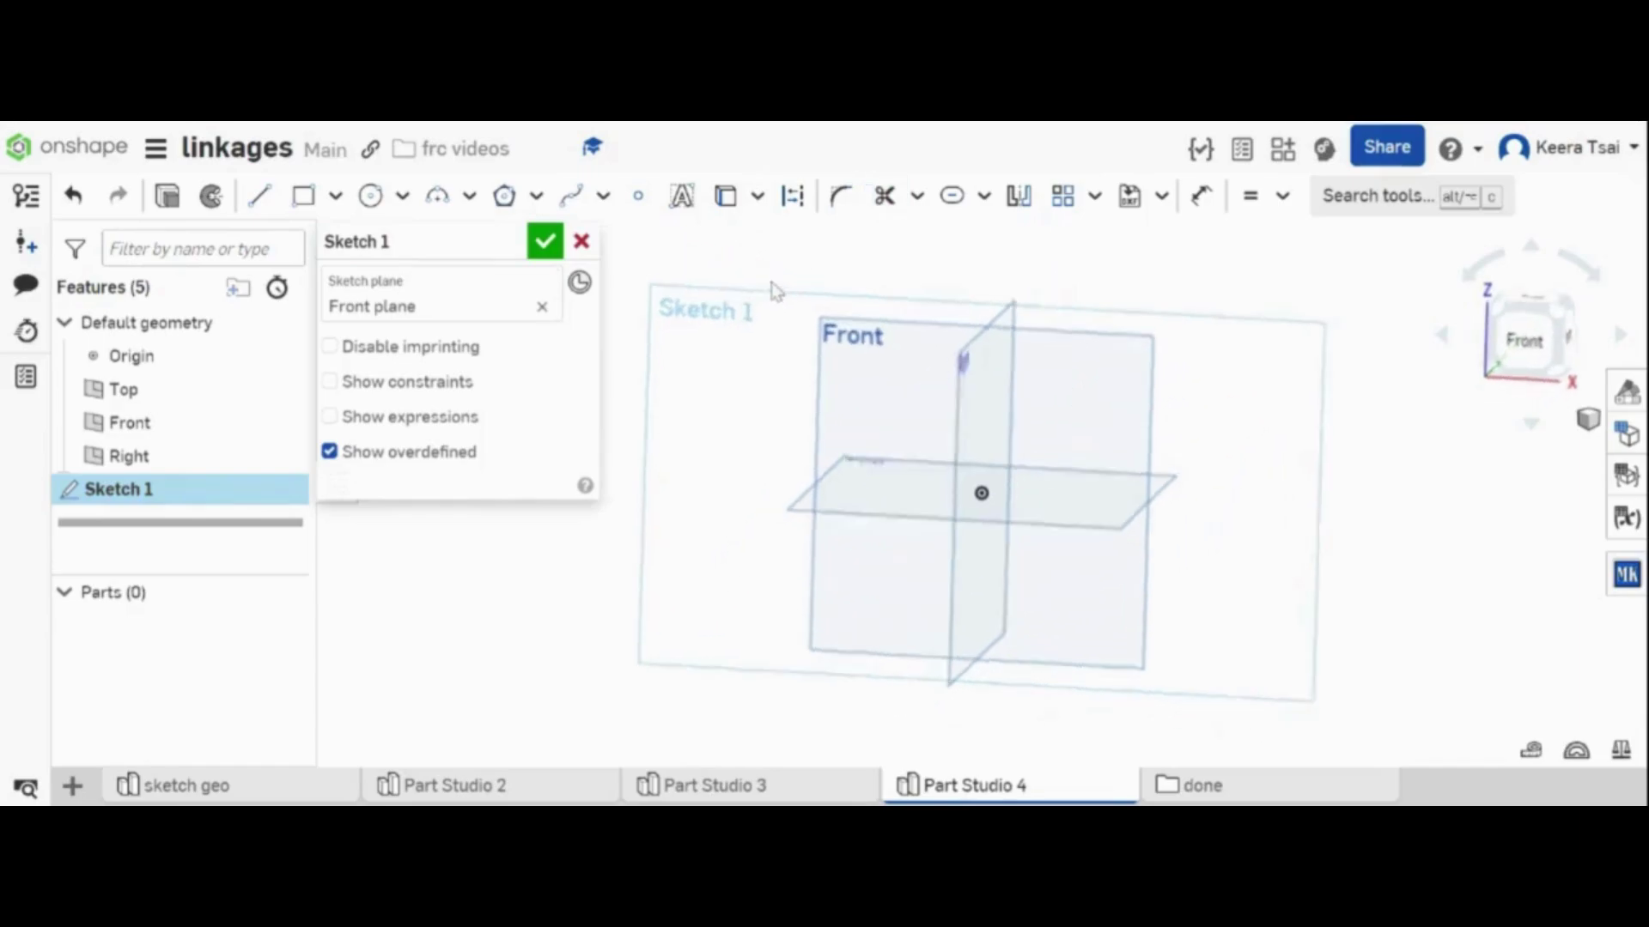
- Draw two circles about 1 in across, one on the origin and one level with it to its right, and make them equal
click(370, 197)
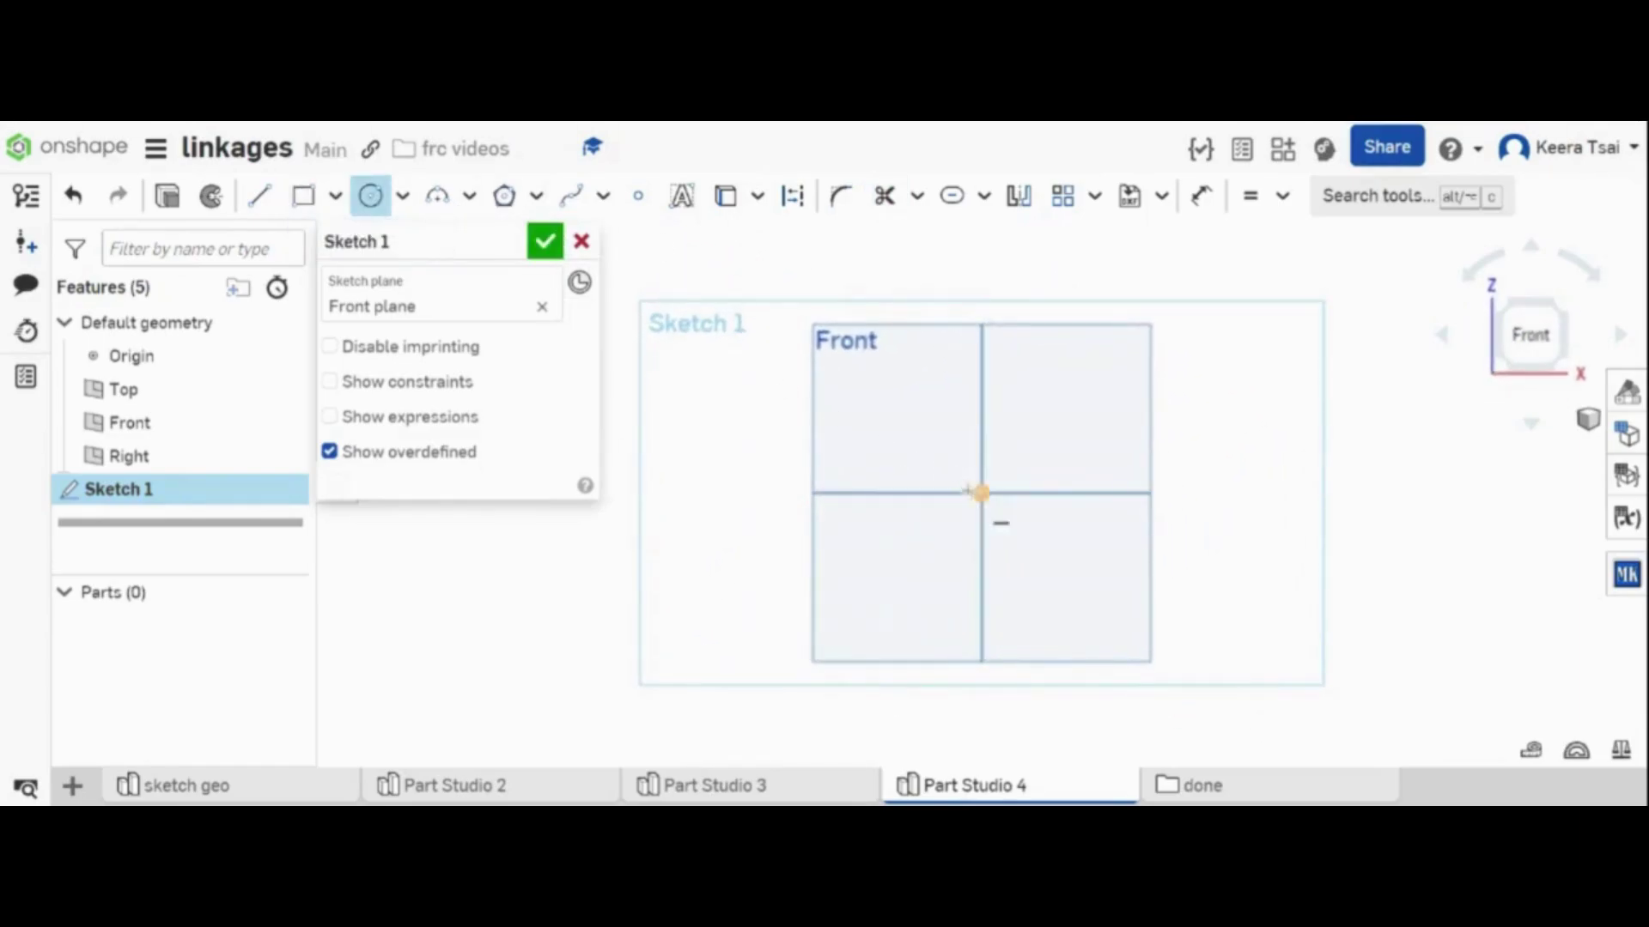
click(1011, 507)
click(1212, 493)
click(1227, 515)
key(e)
click(1003, 476)
click(1240, 483)
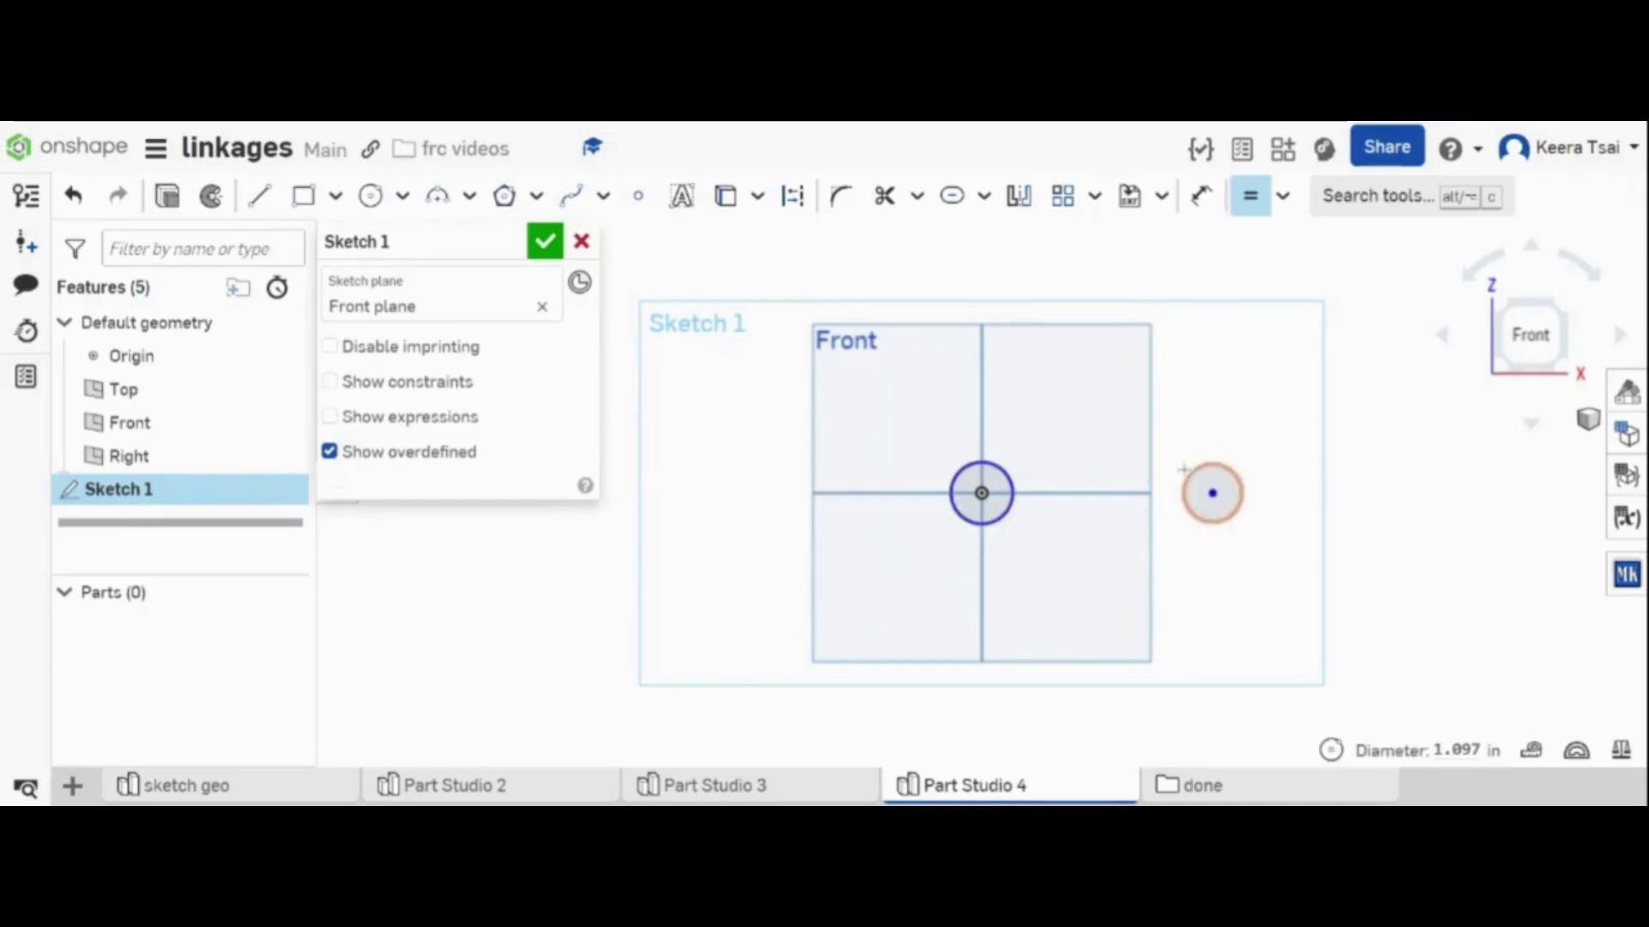
click(994, 470)
click(1206, 465)
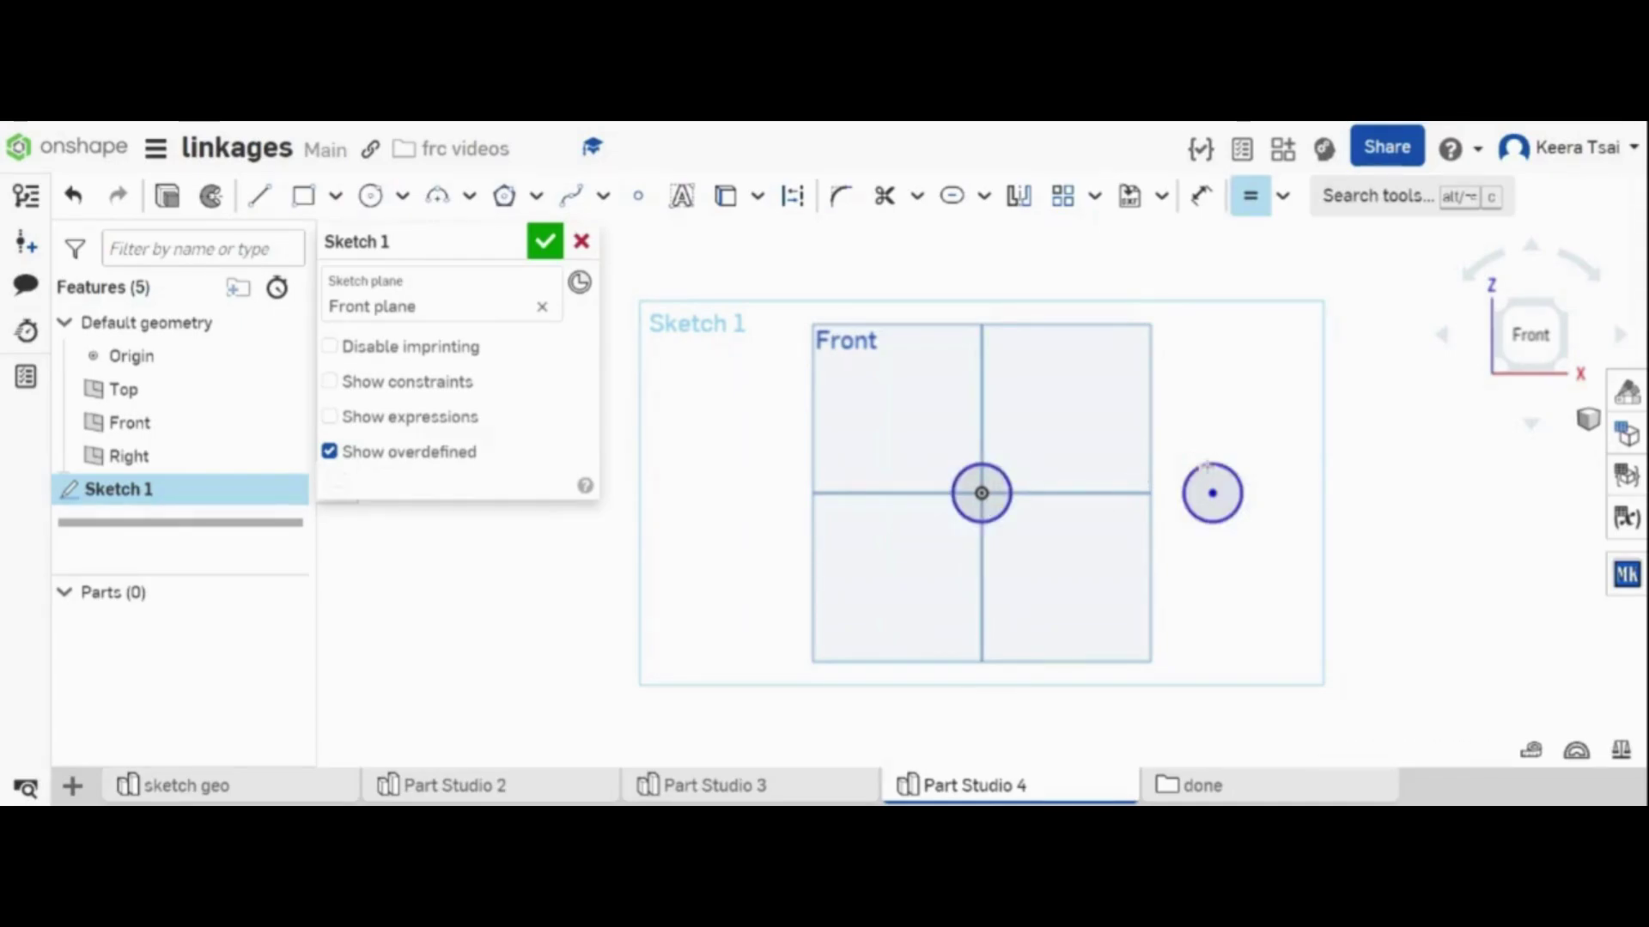
- Dimension the circle at the origin to a 0.25 in diameter
key(d)
click(1006, 477)
click(1016, 407)
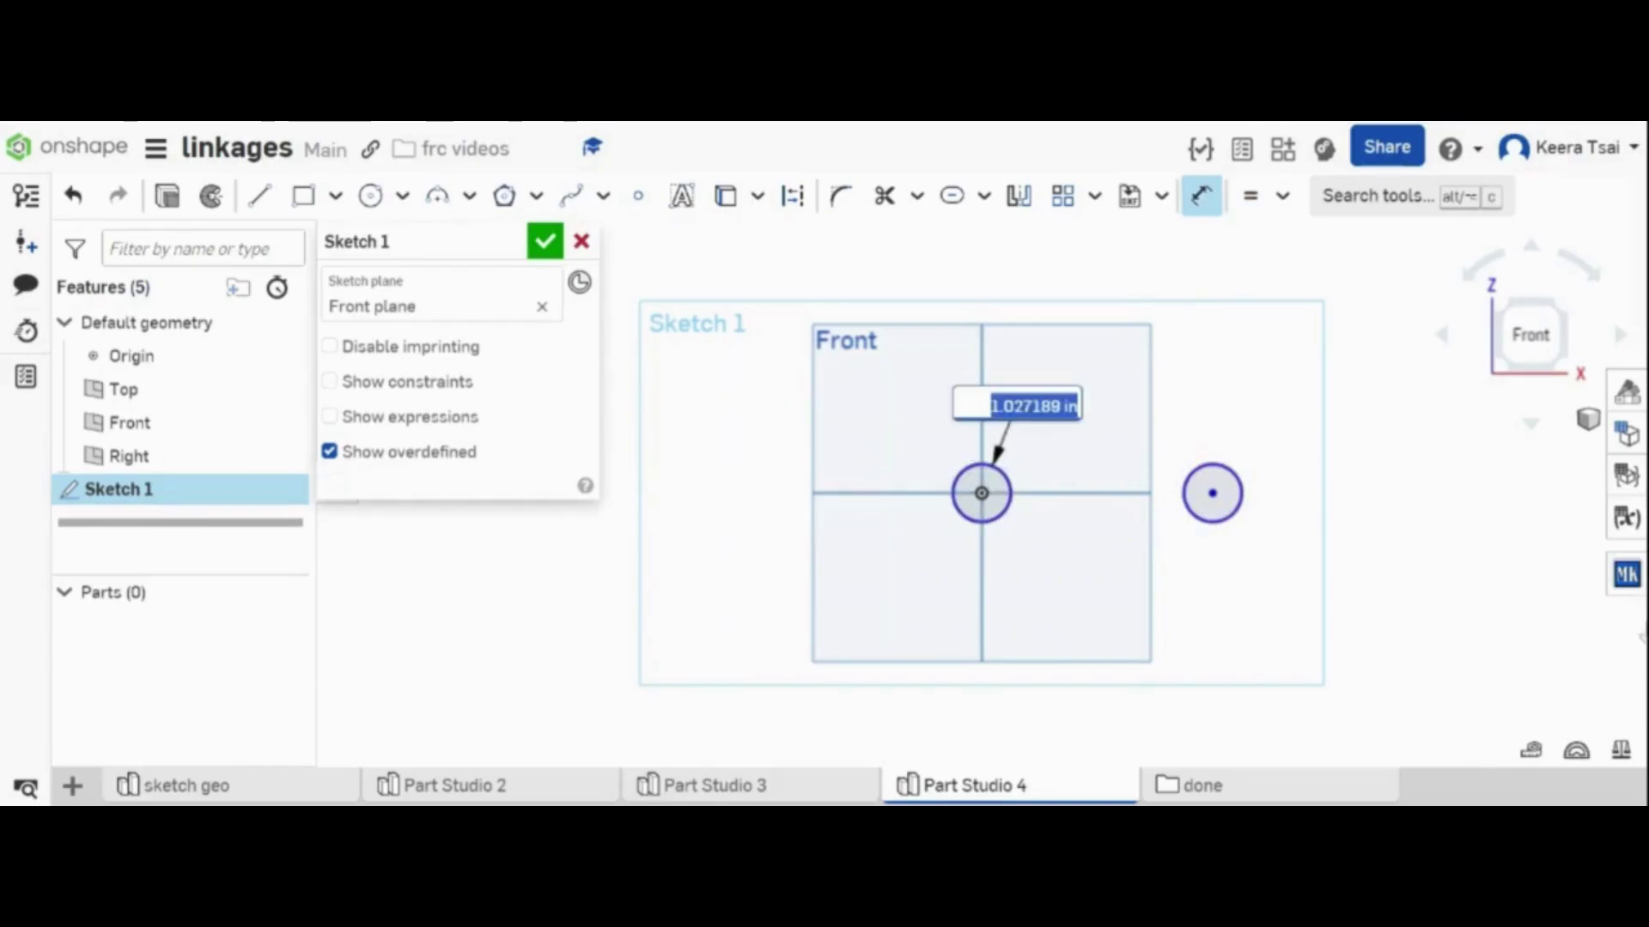
text(.25)
key(Return)
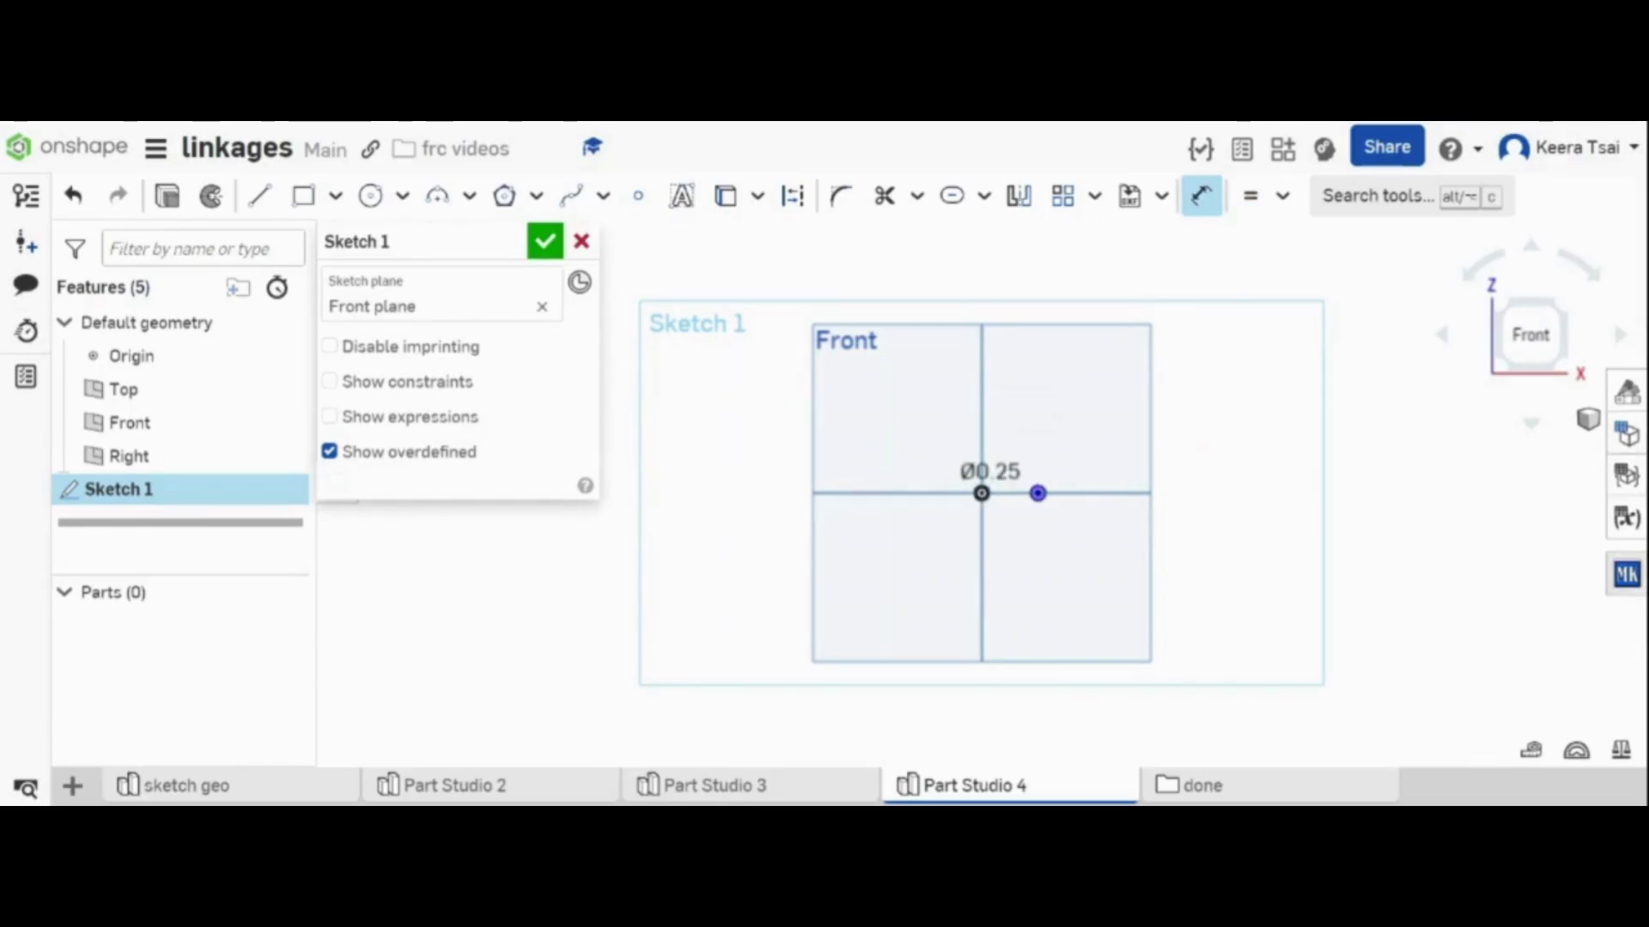
scroll(1052, 486, up, 8)
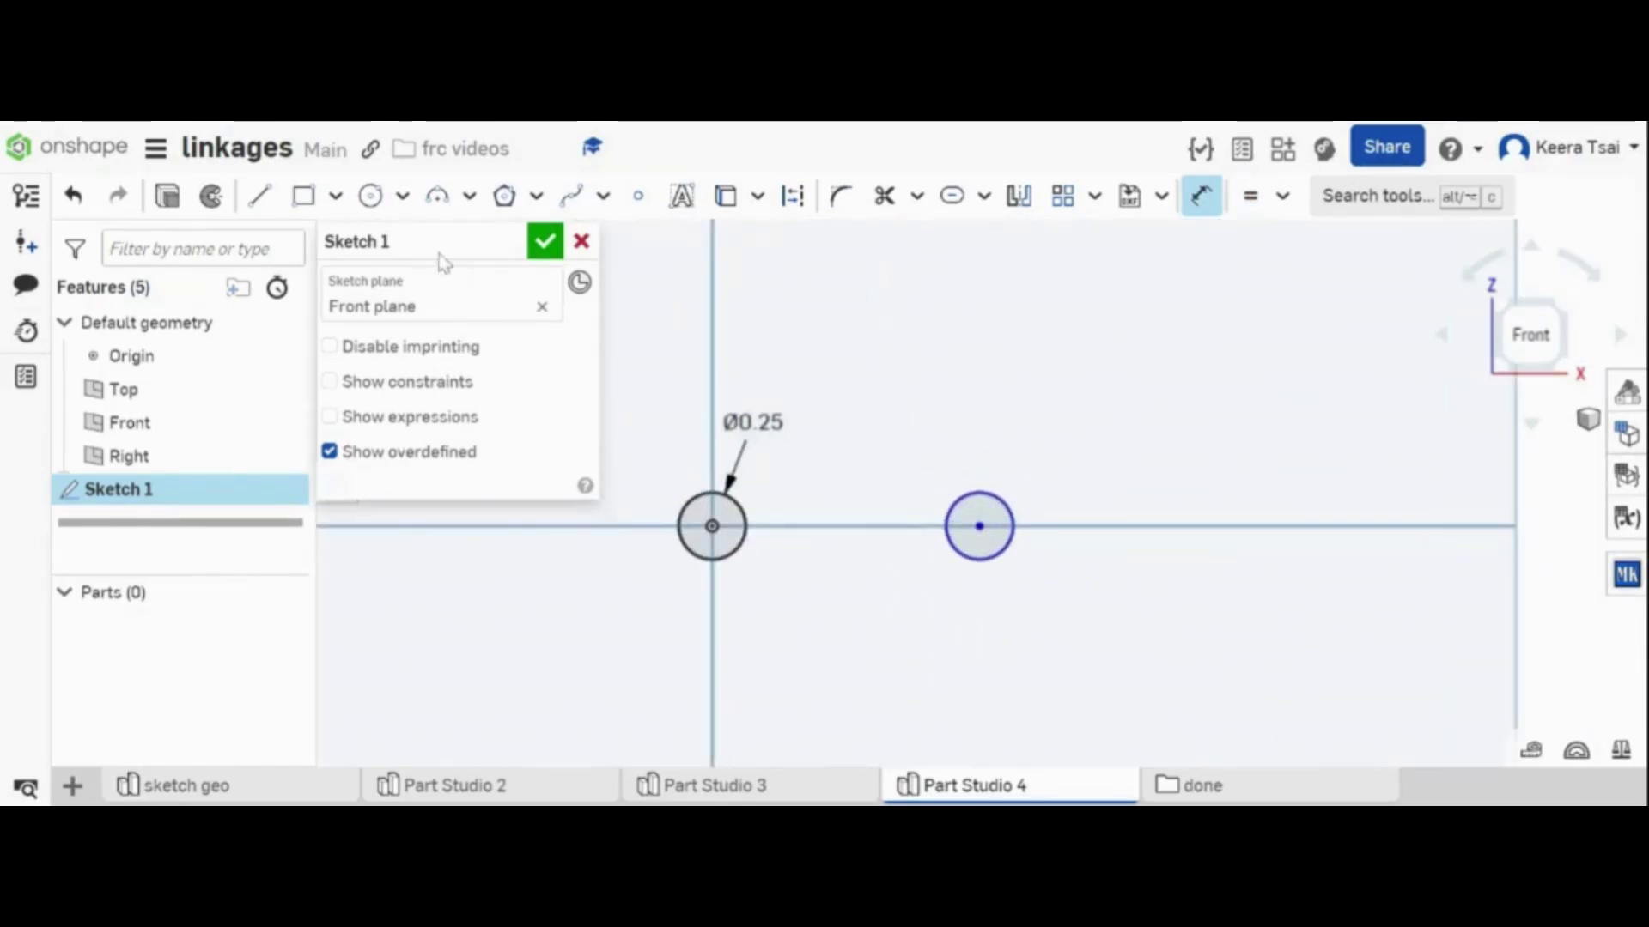
- Connect the two circle centres with a construction line and set its length to 10 in
click(258, 197)
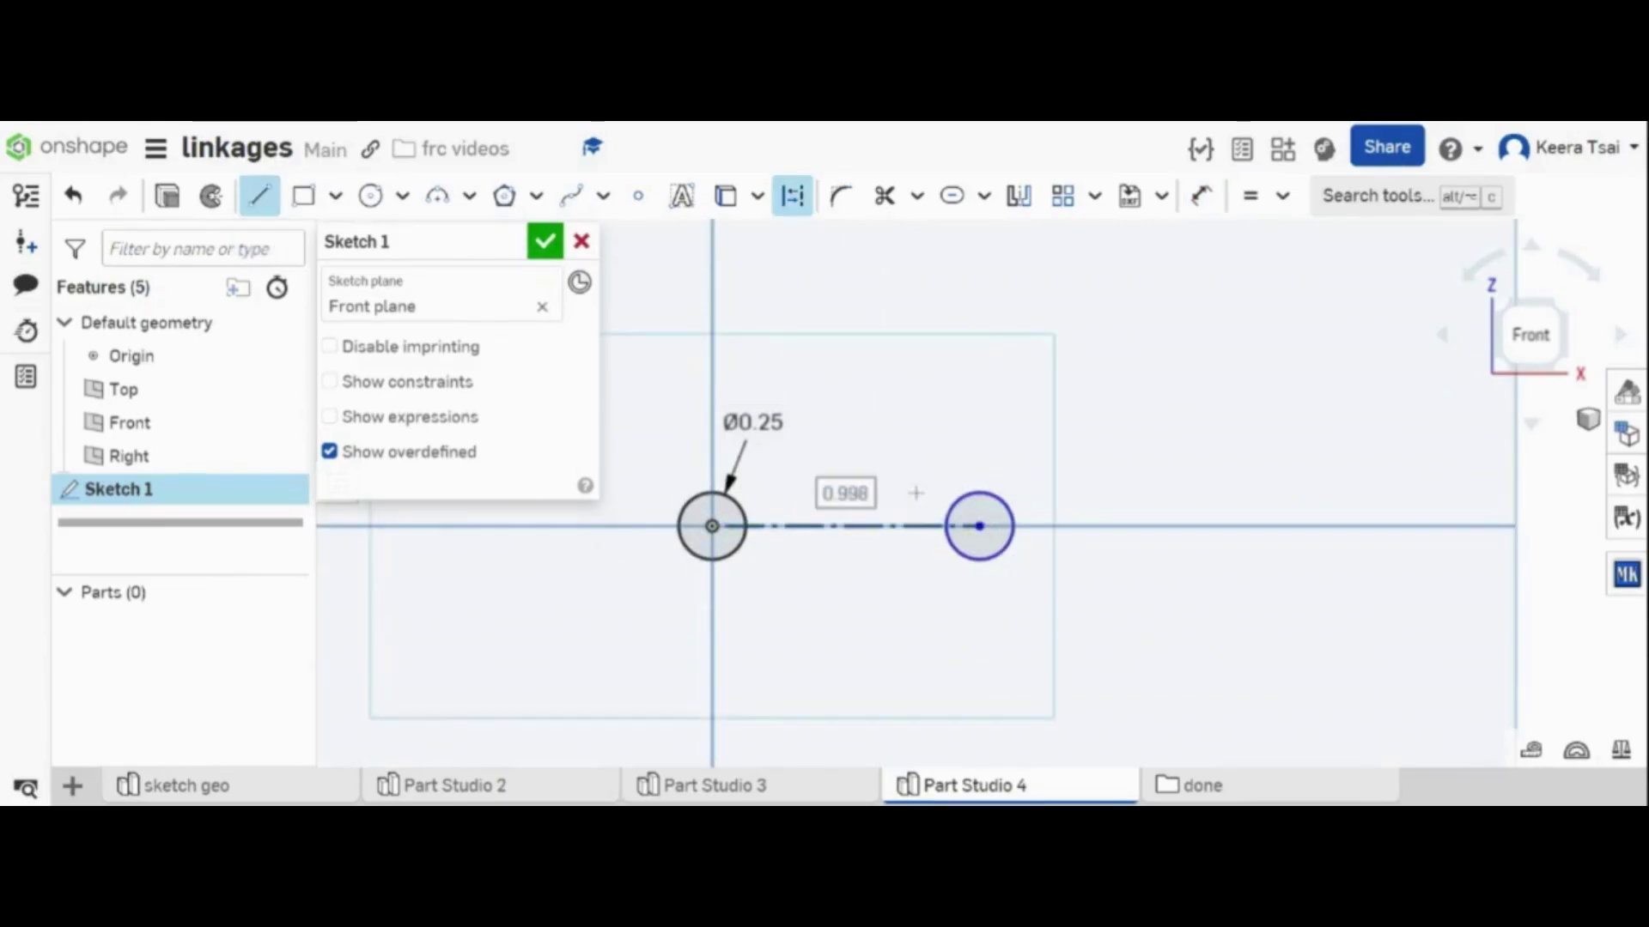
key(d)
click(911, 525)
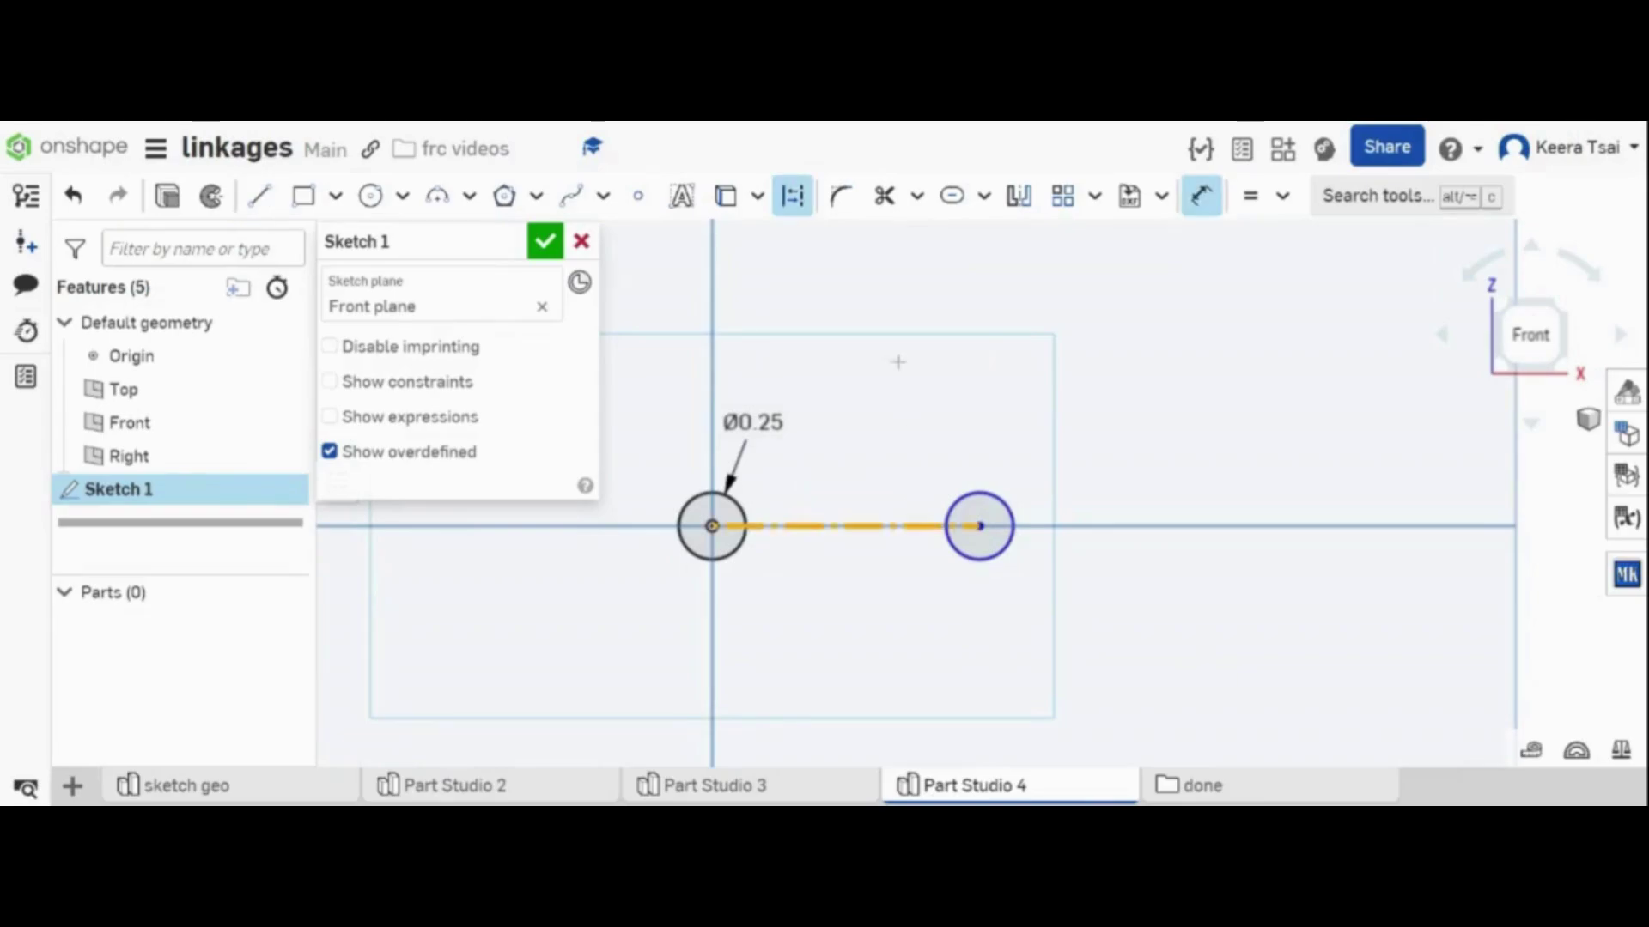
click(898, 325)
text(10)
key(Return)
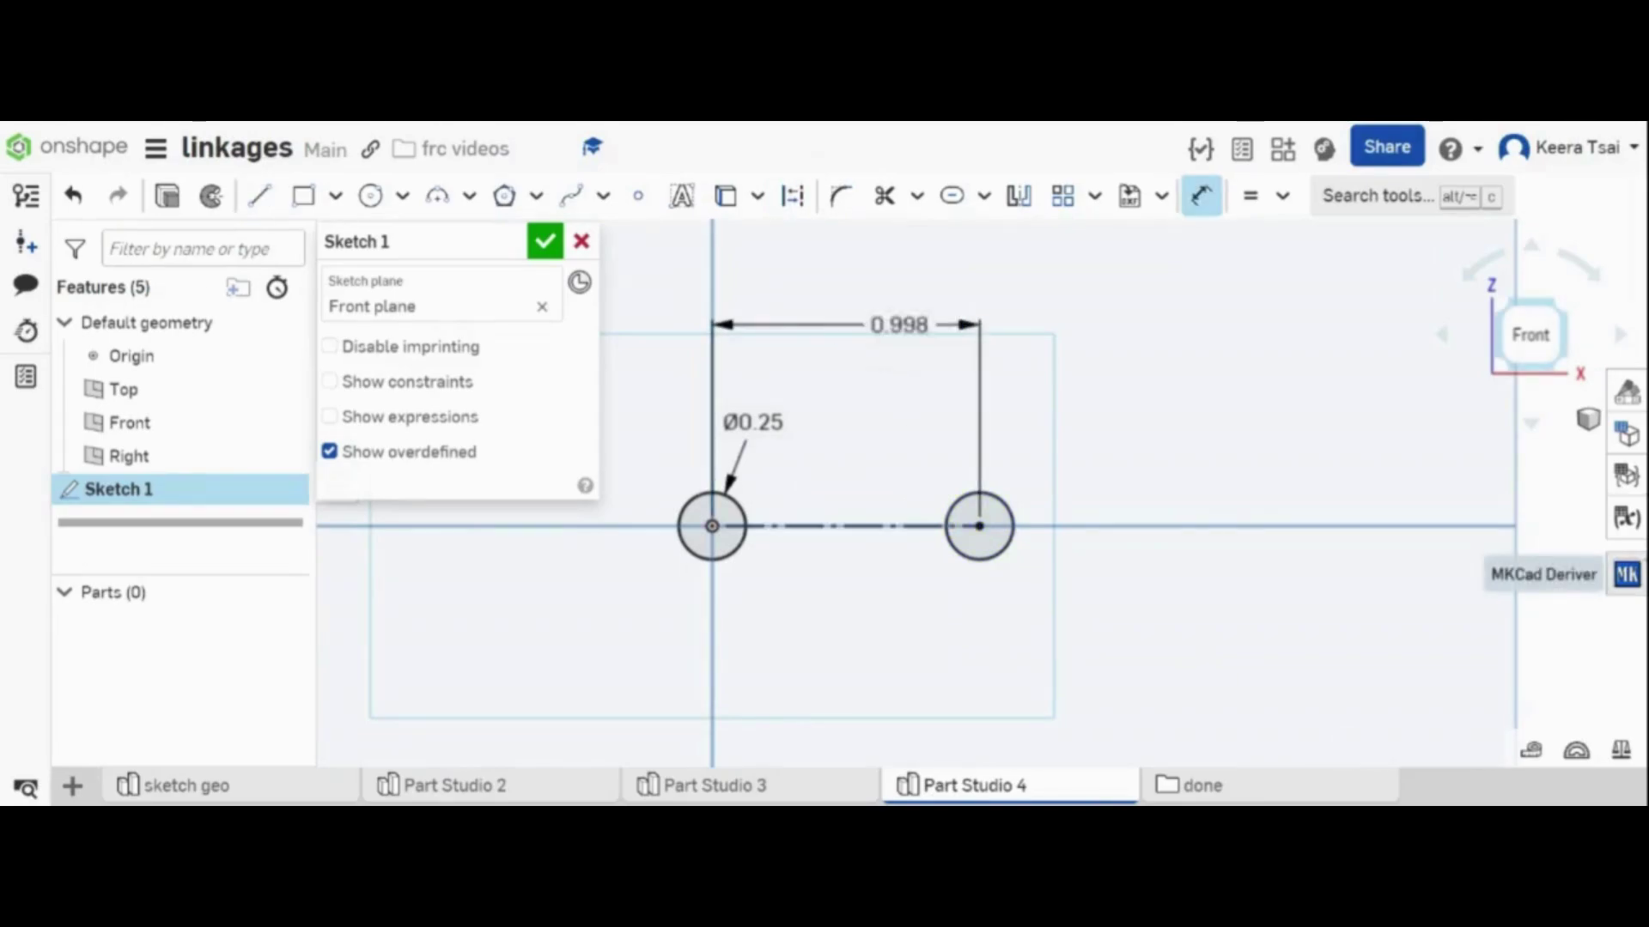
scroll(1019, 550, down, 3)
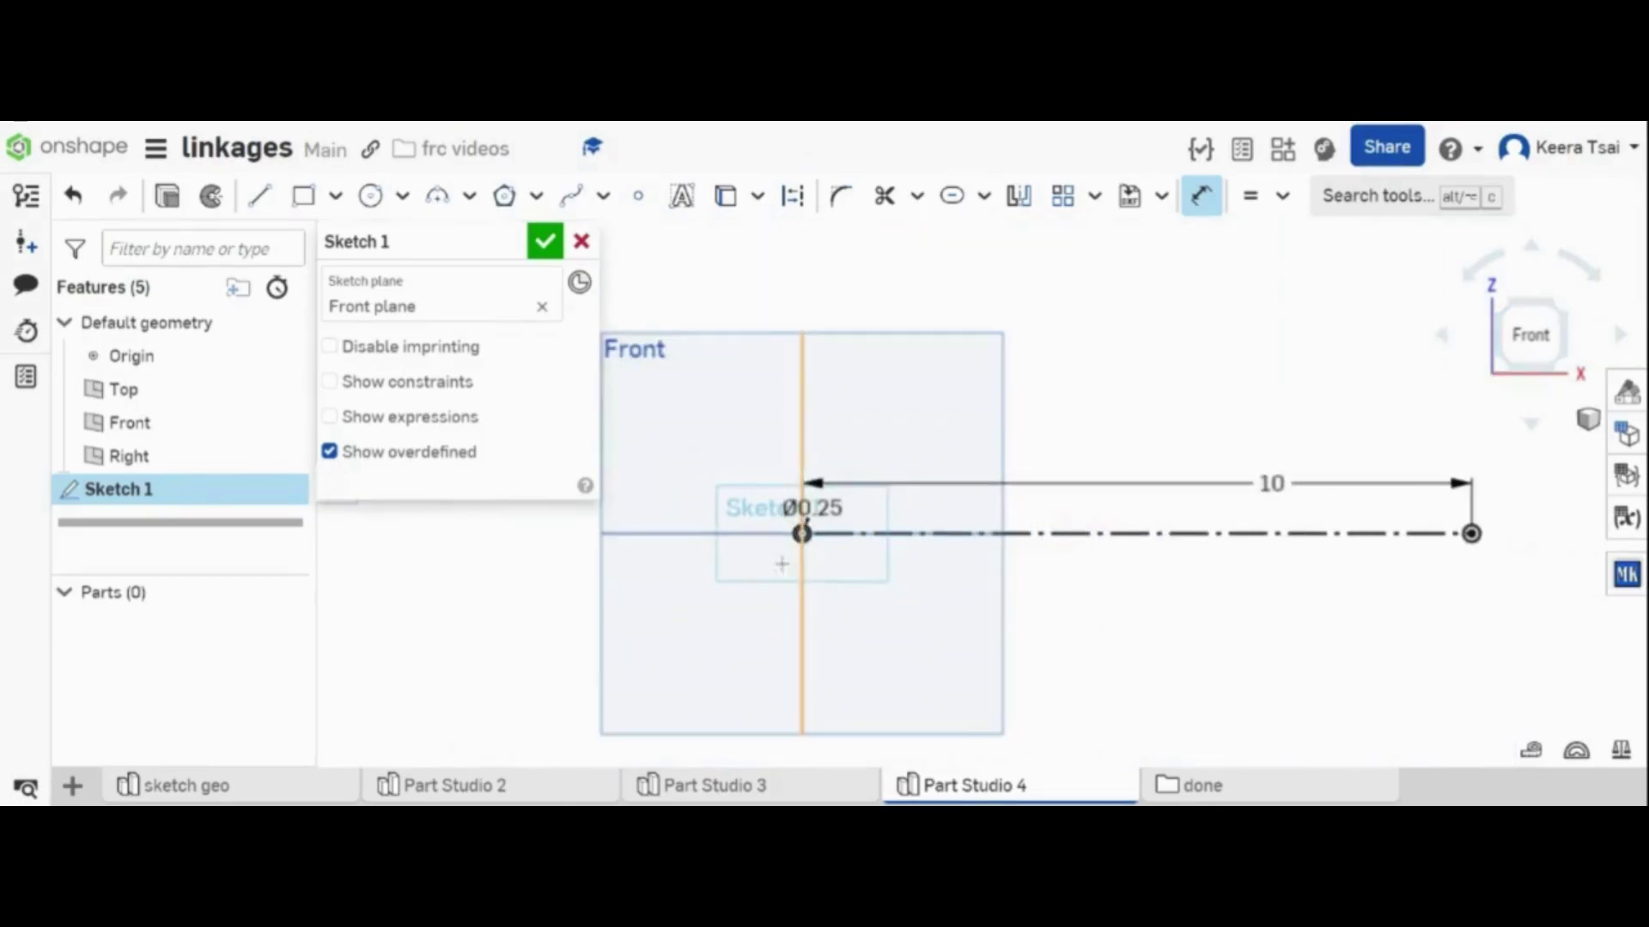
- Create a 0.5 in wide slot around the 10 in construction line and extrude the link profile 1/8 in
click(951, 195)
click(1089, 540)
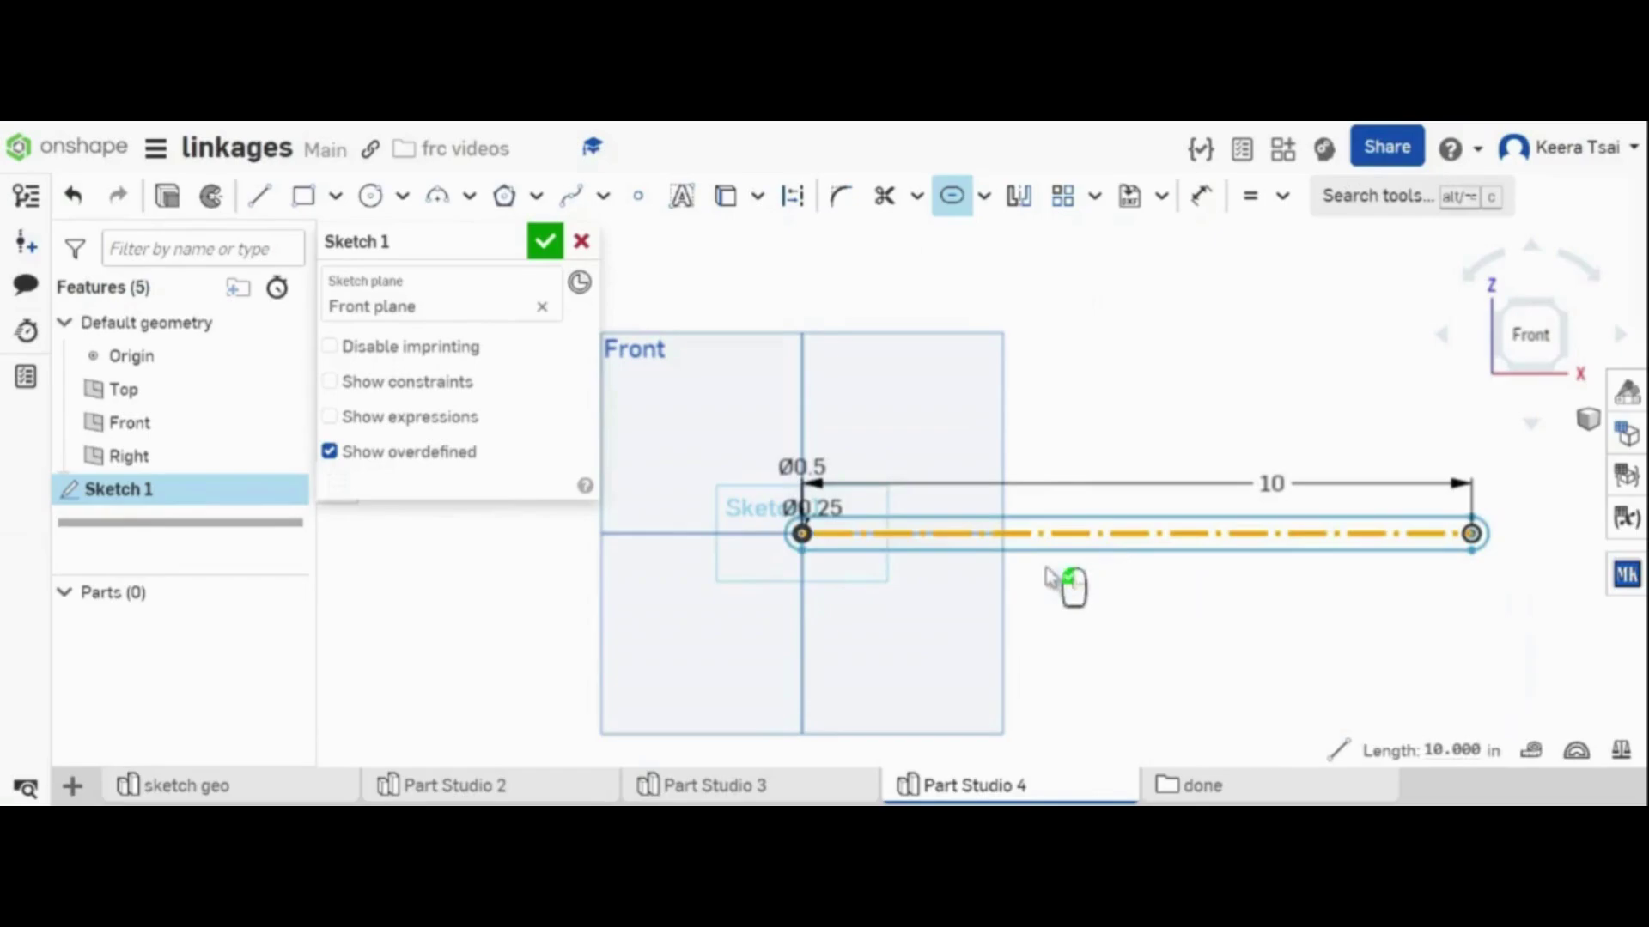
click(917, 620)
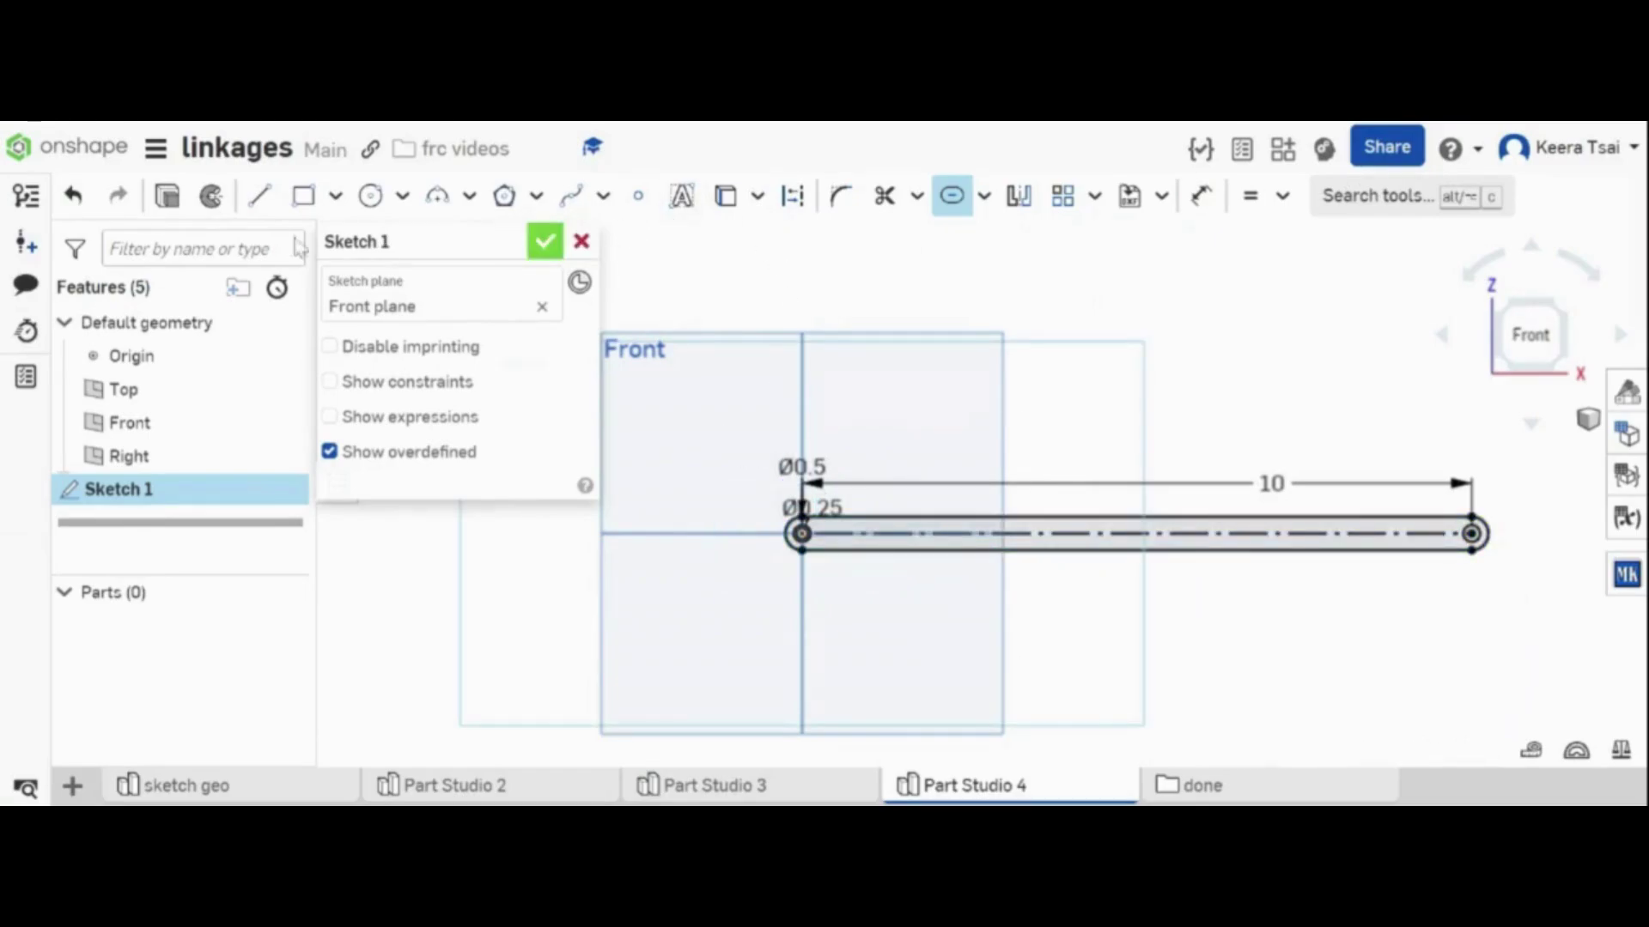
click(167, 195)
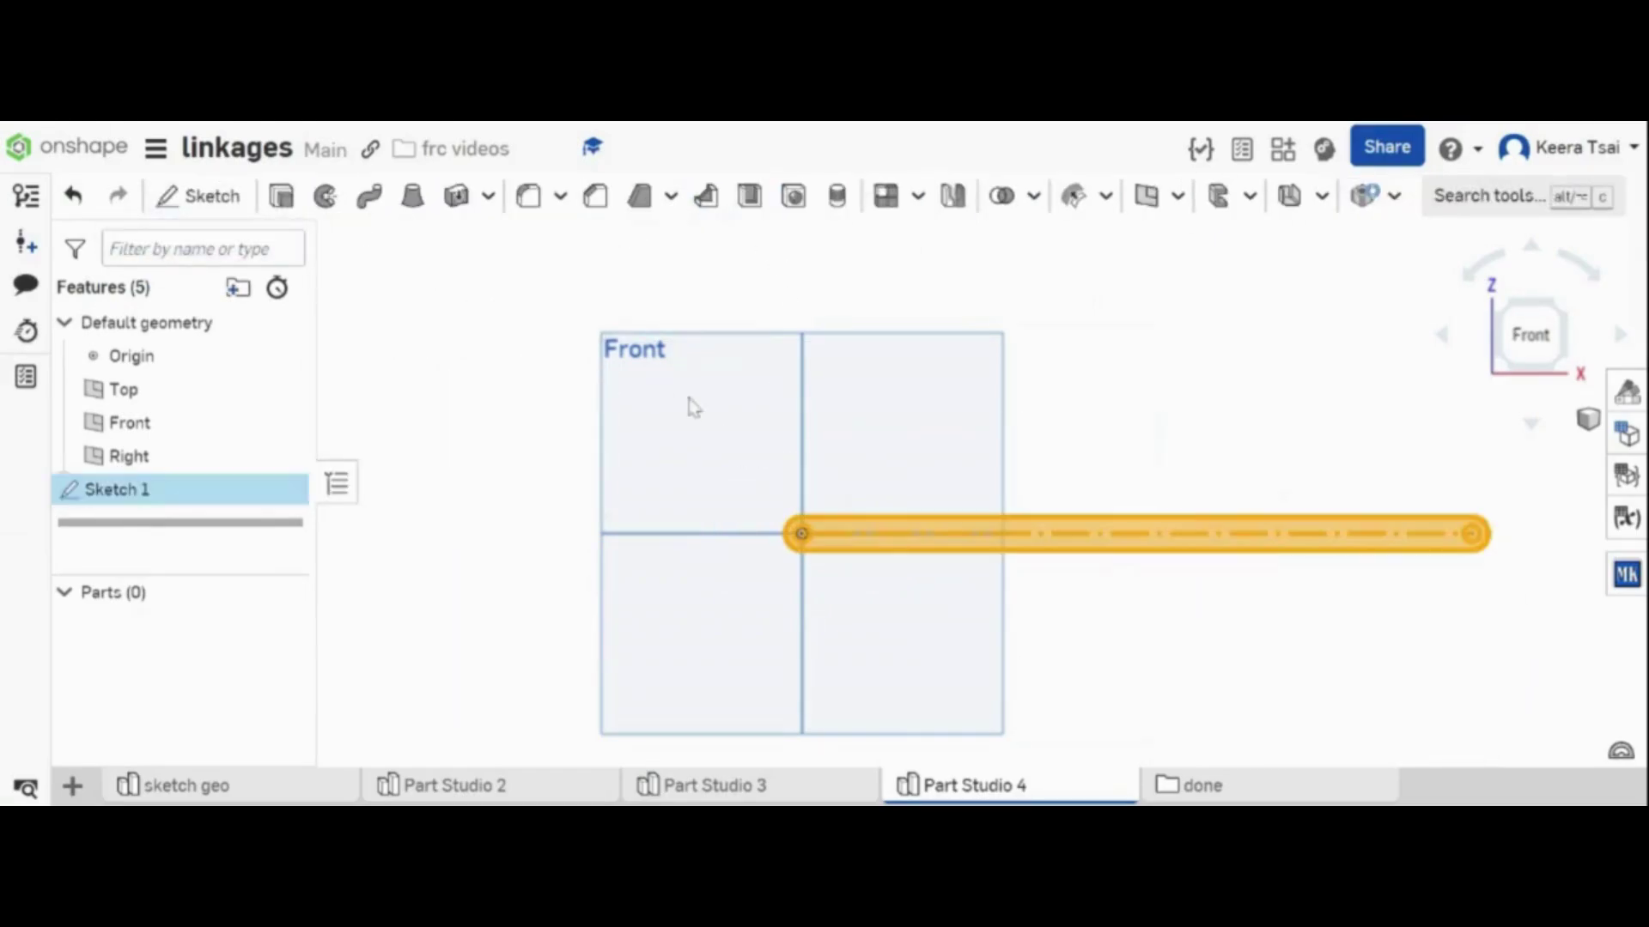
text((1/8) in)
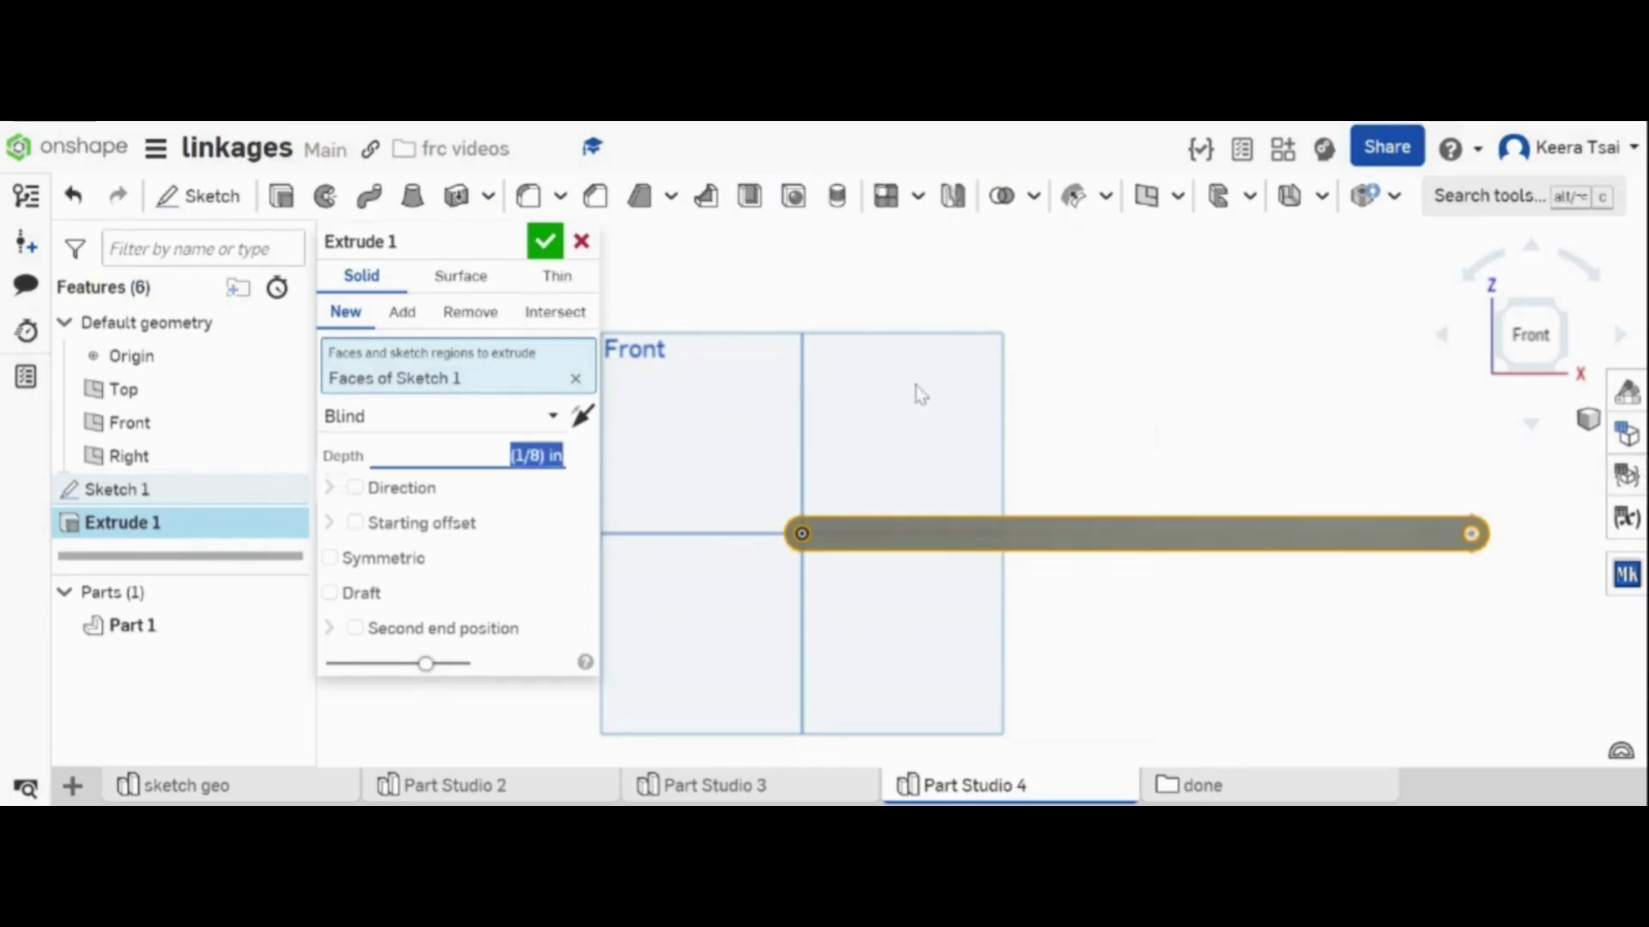
click(546, 244)
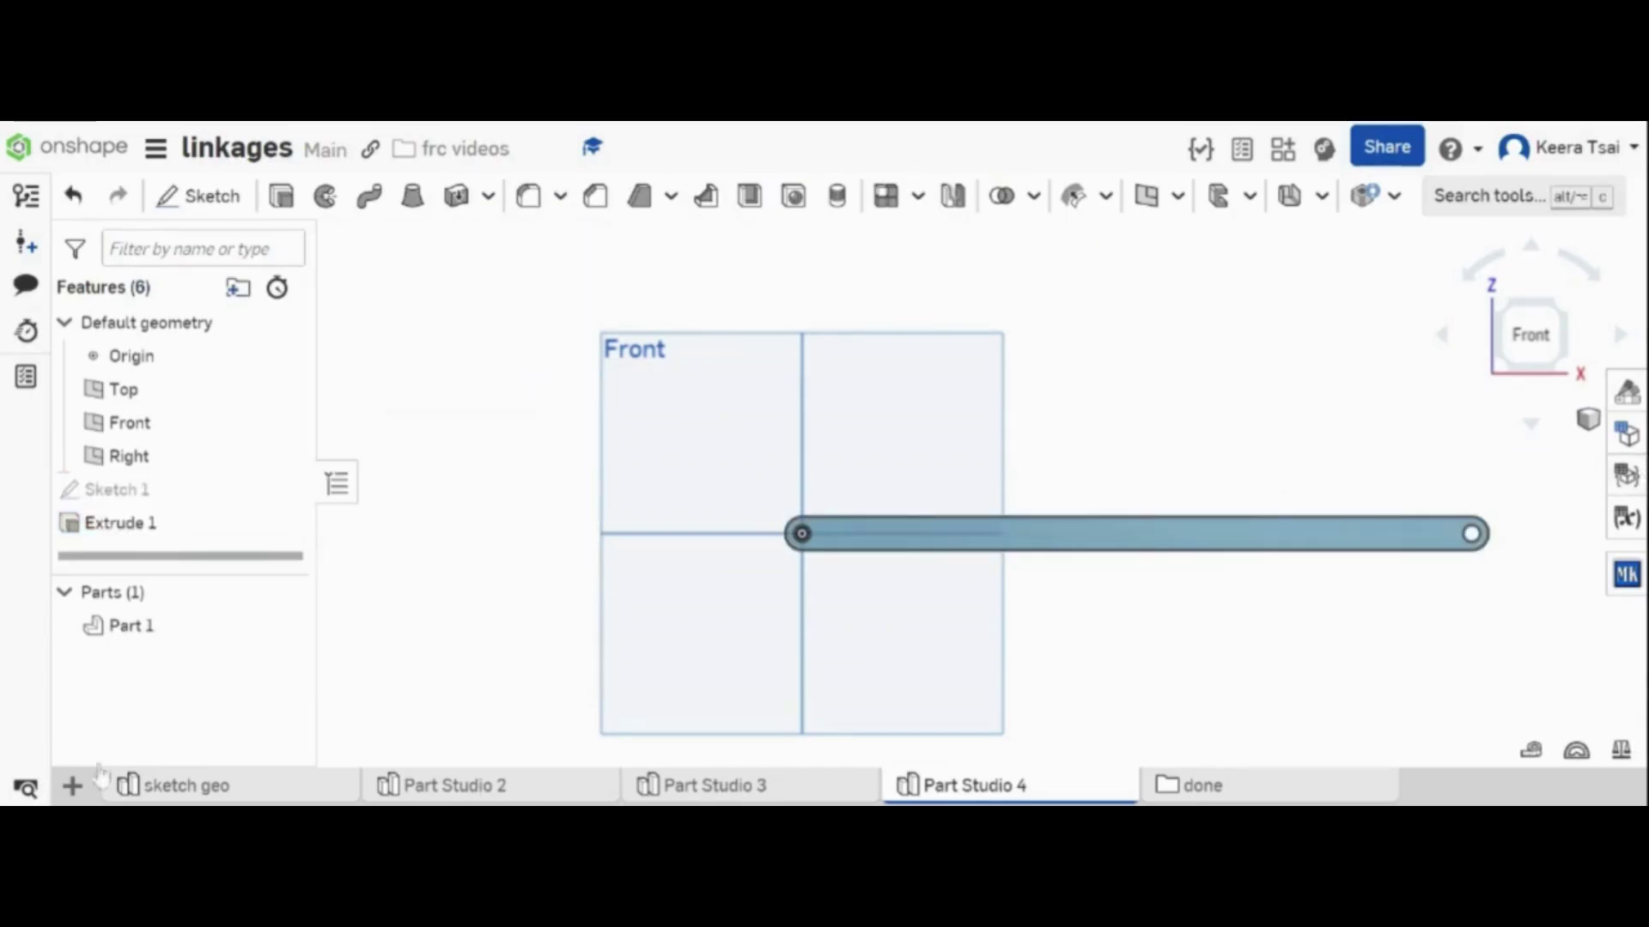
- Check the lower 4253 plate in the sketch geo layout and the two end holes of the link in Part Studio 2
click(183, 788)
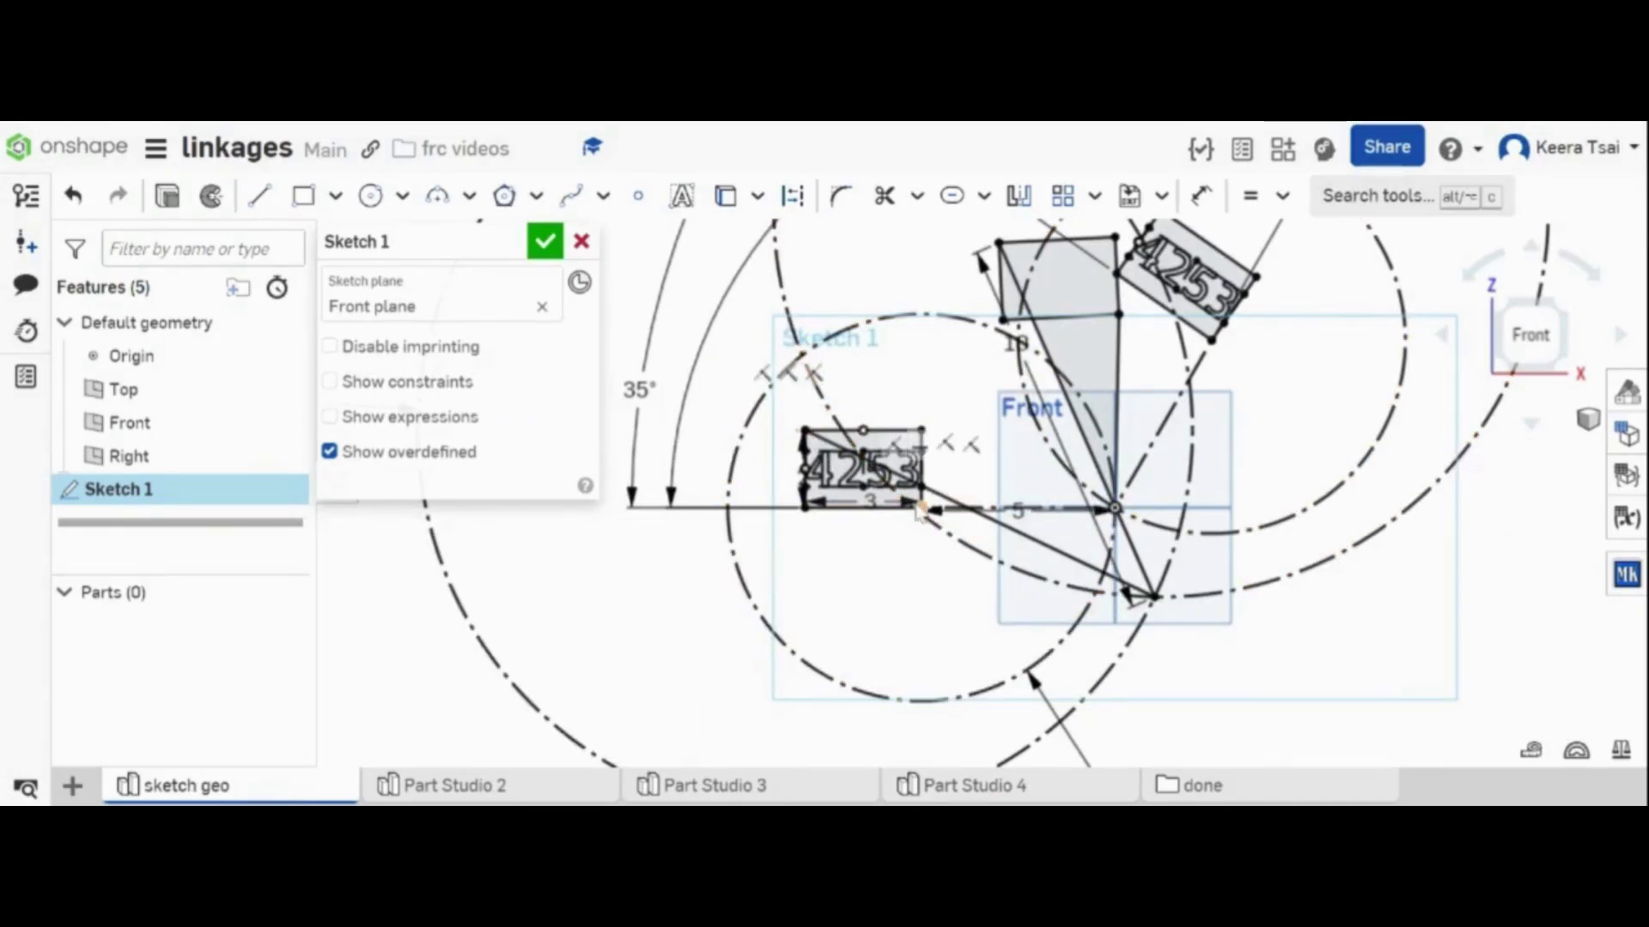
click(523, 785)
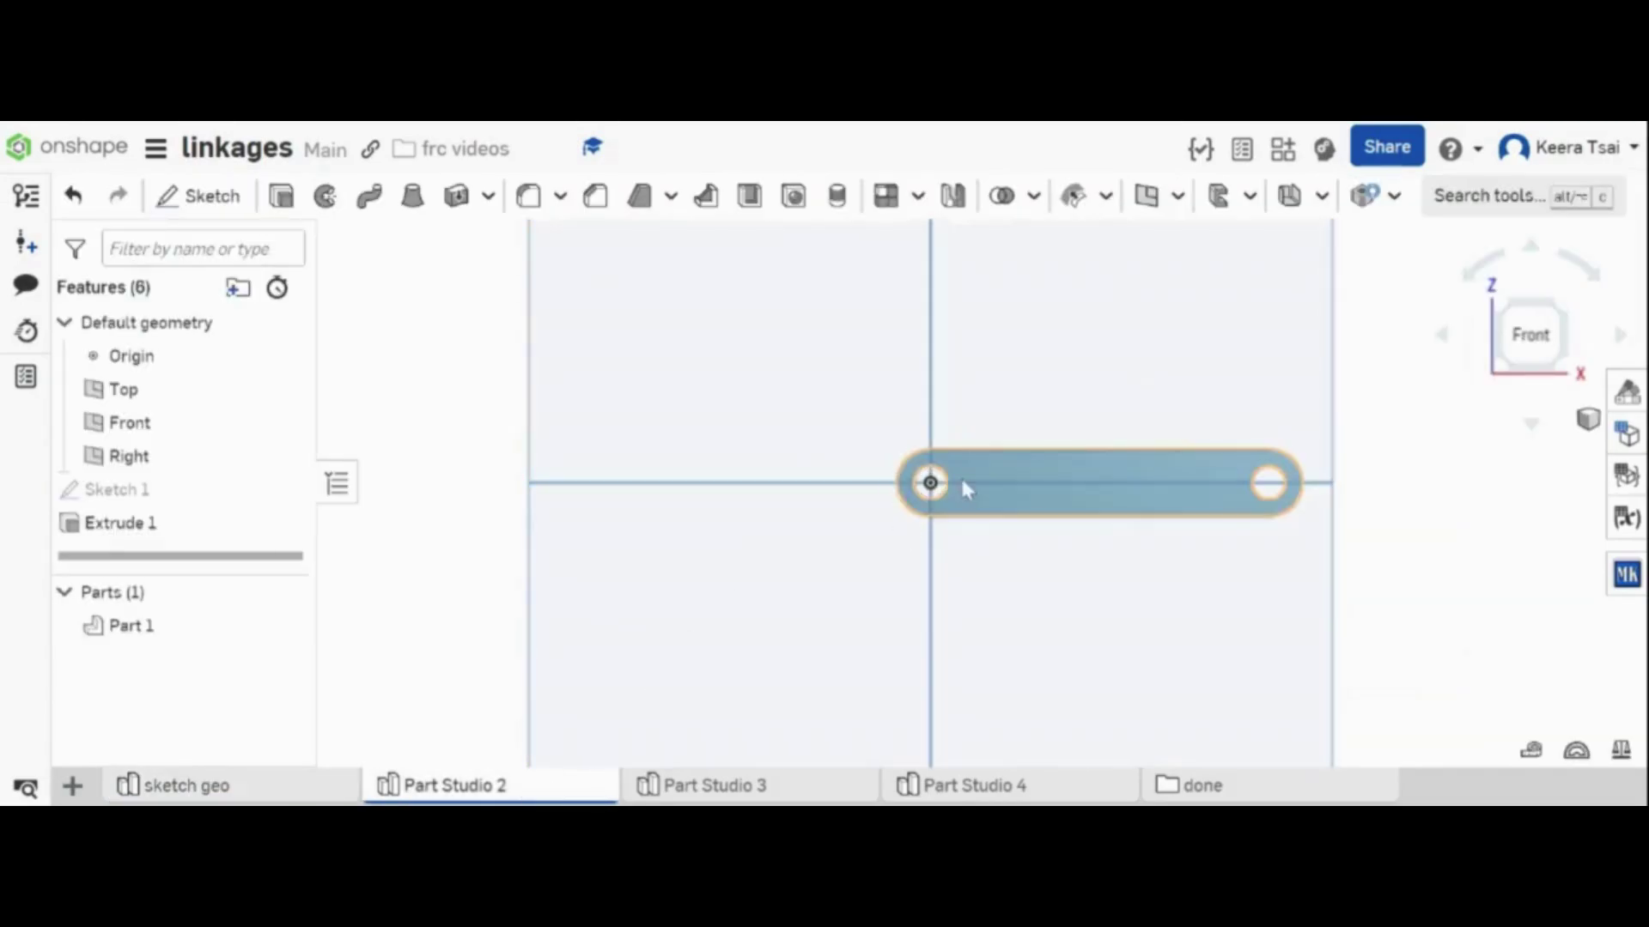
click(926, 501)
click(1270, 483)
click(498, 599)
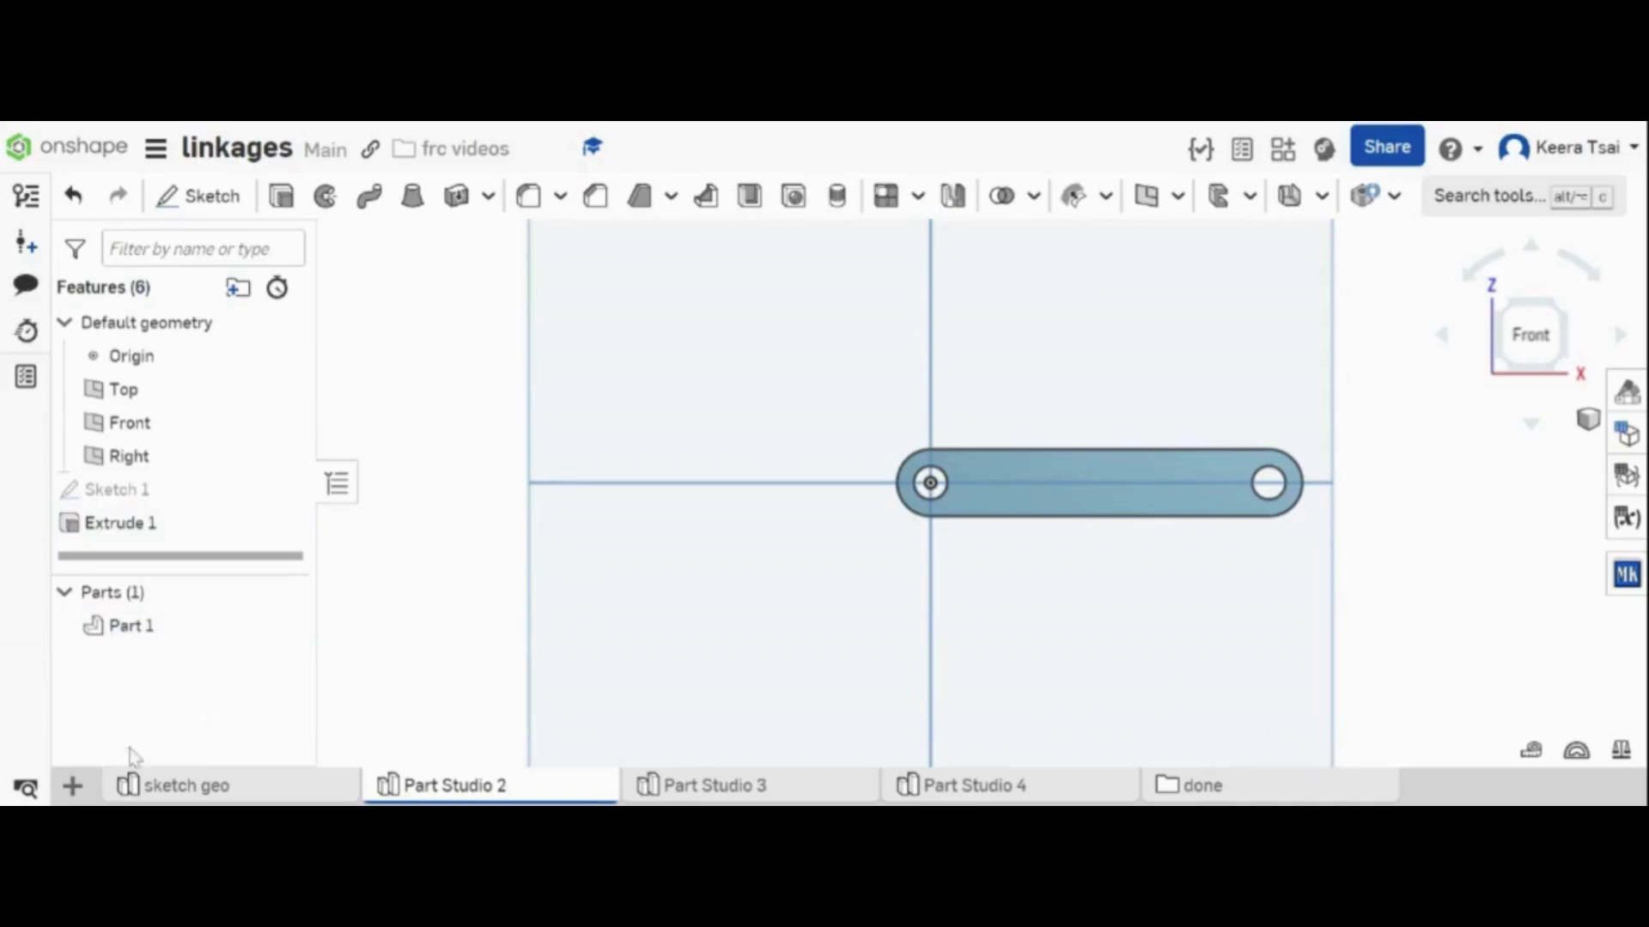
- In a new Part Studio, sketch a rectangle about 2.69 by 1.62 in on the Front plane with one corner at the origin
click(71, 786)
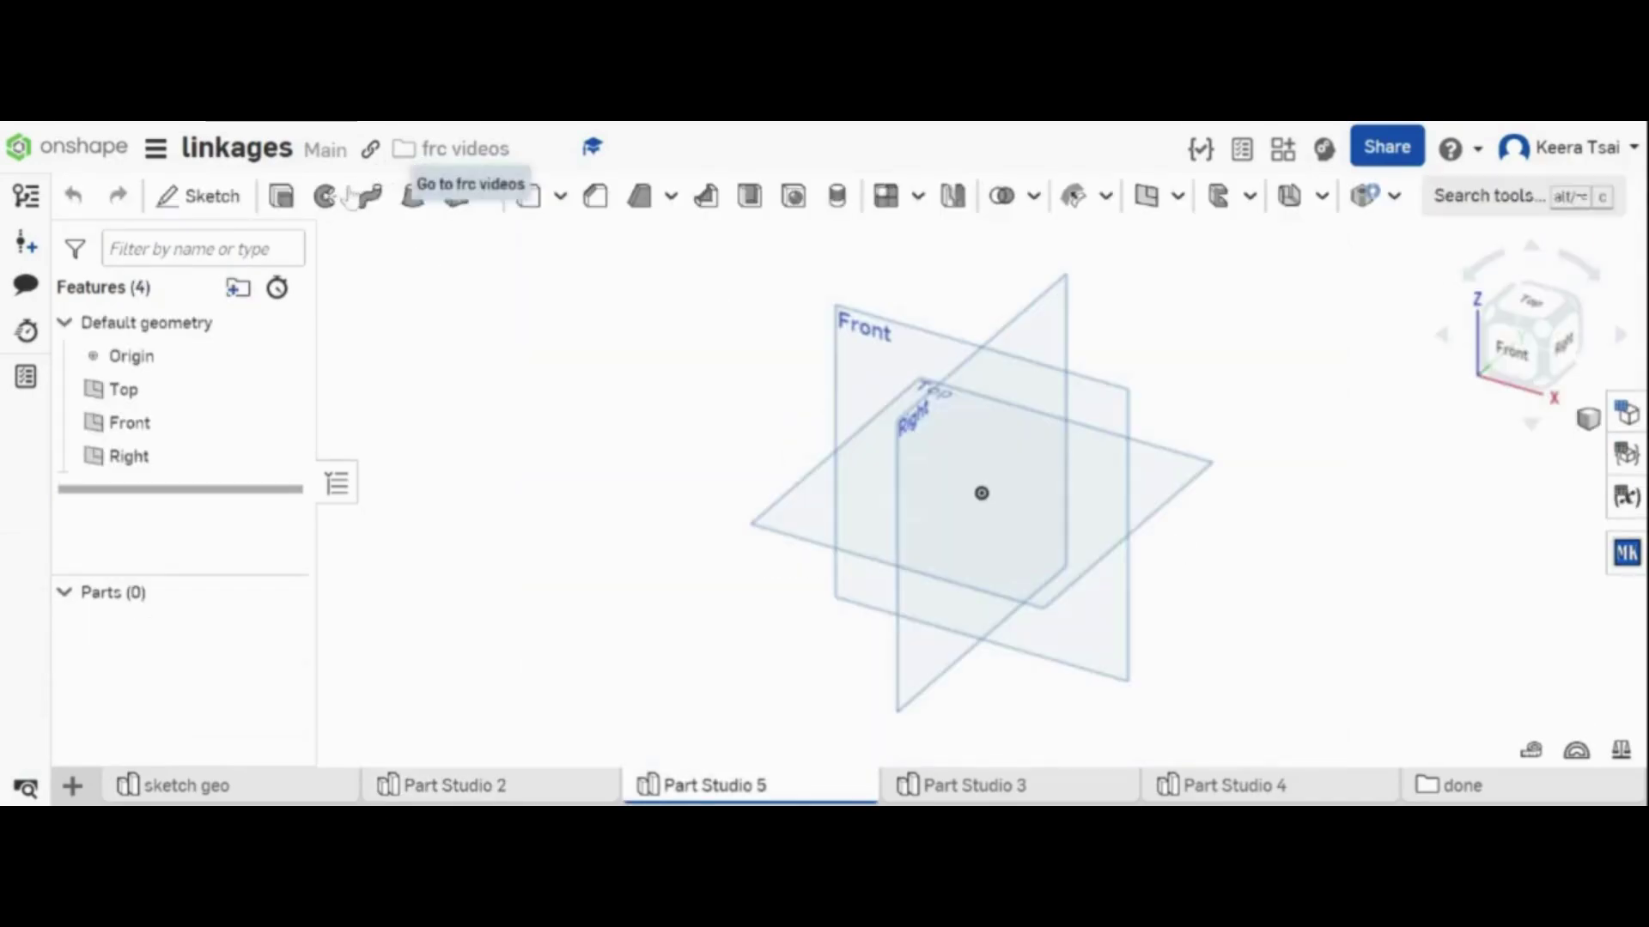
click(203, 196)
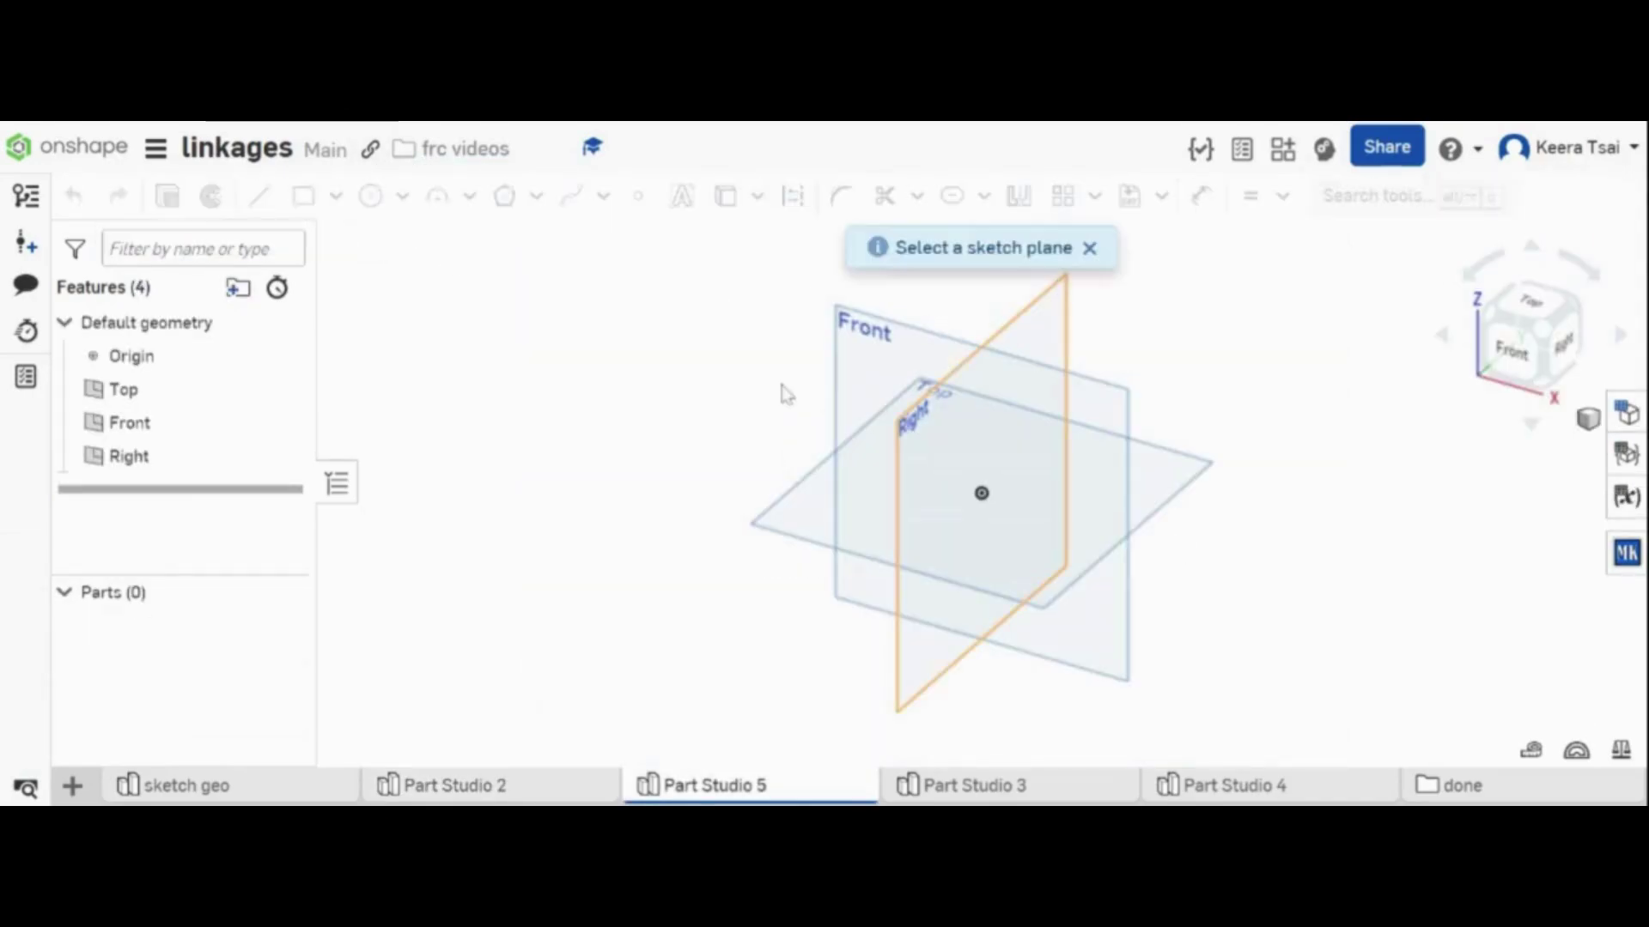
click(894, 363)
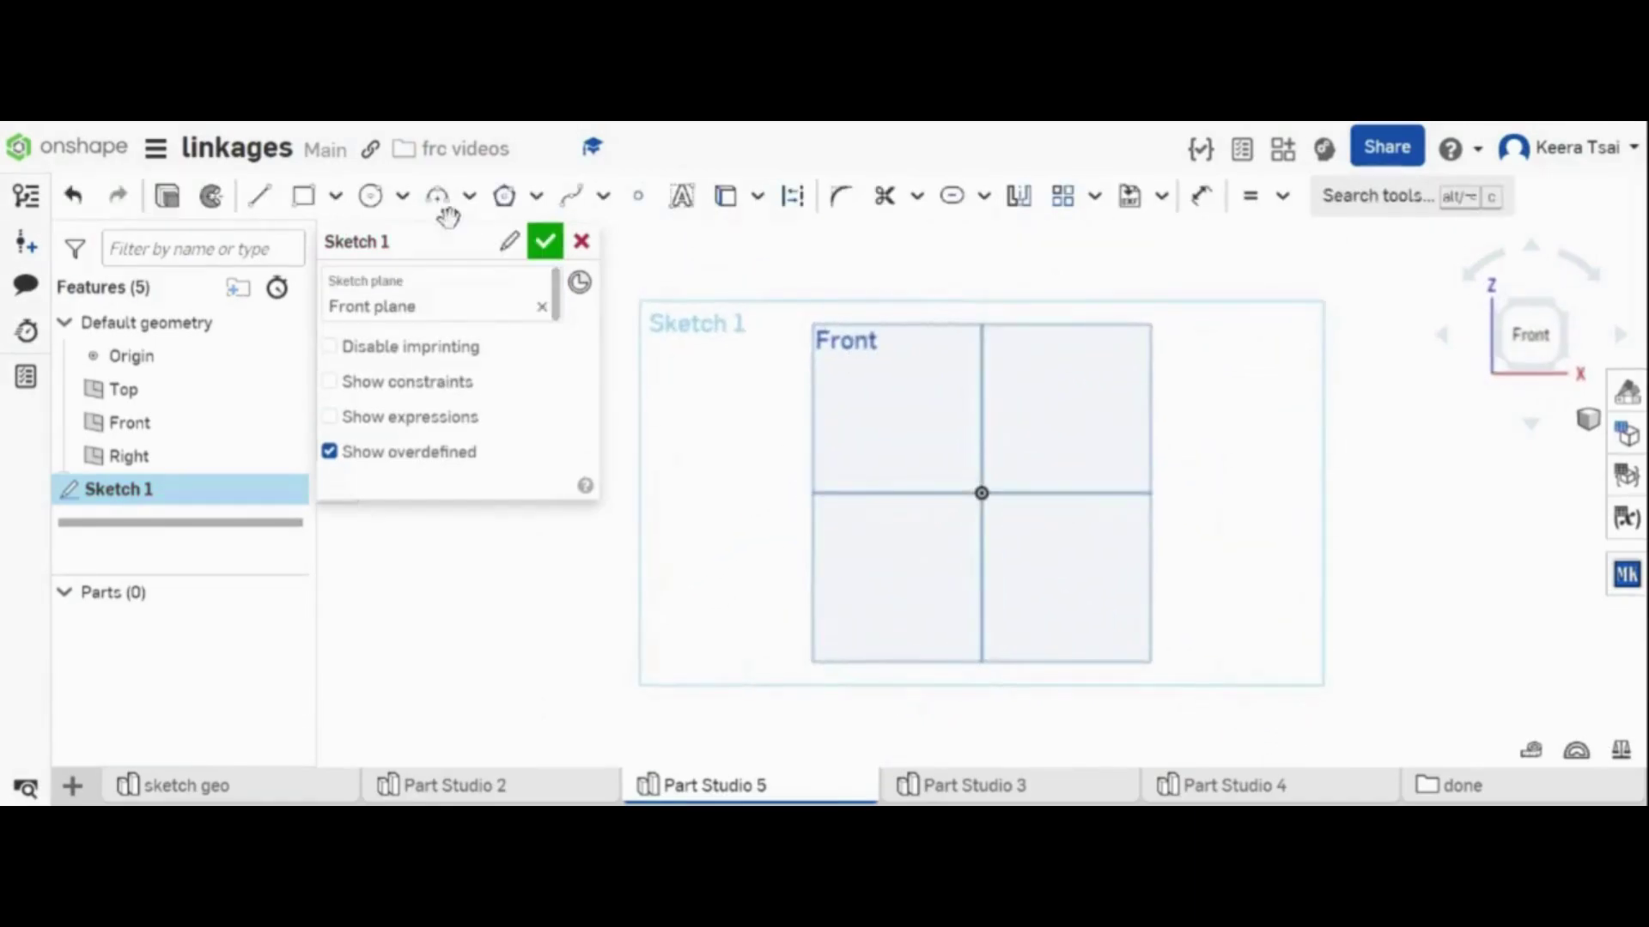
click(303, 196)
click(980, 493)
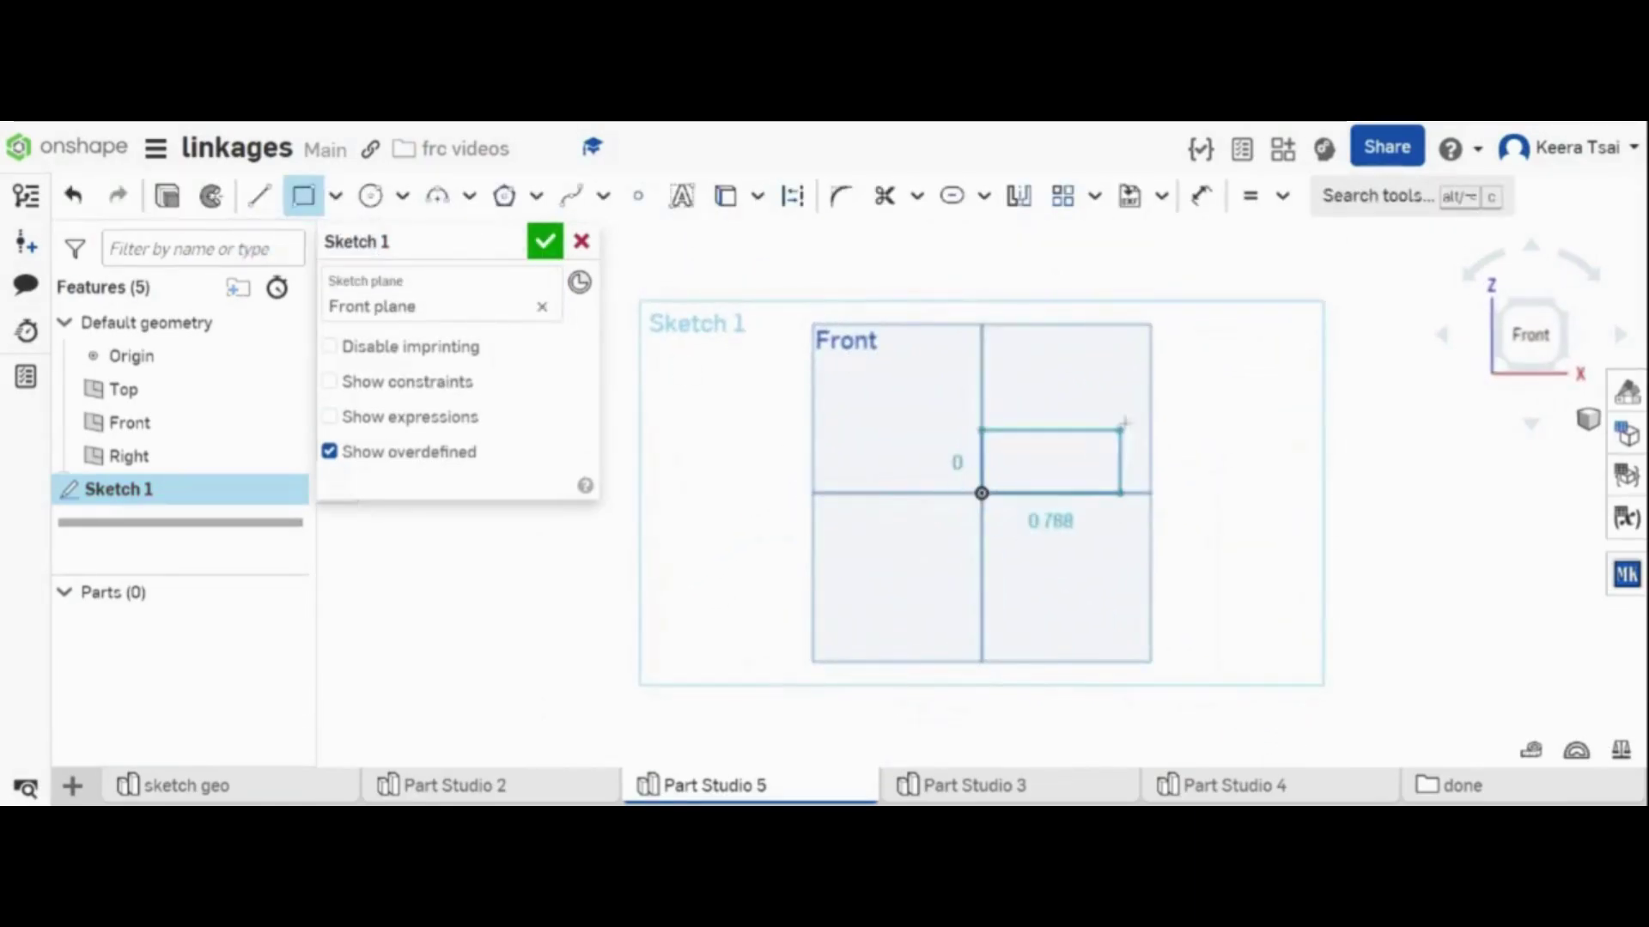
click(1133, 401)
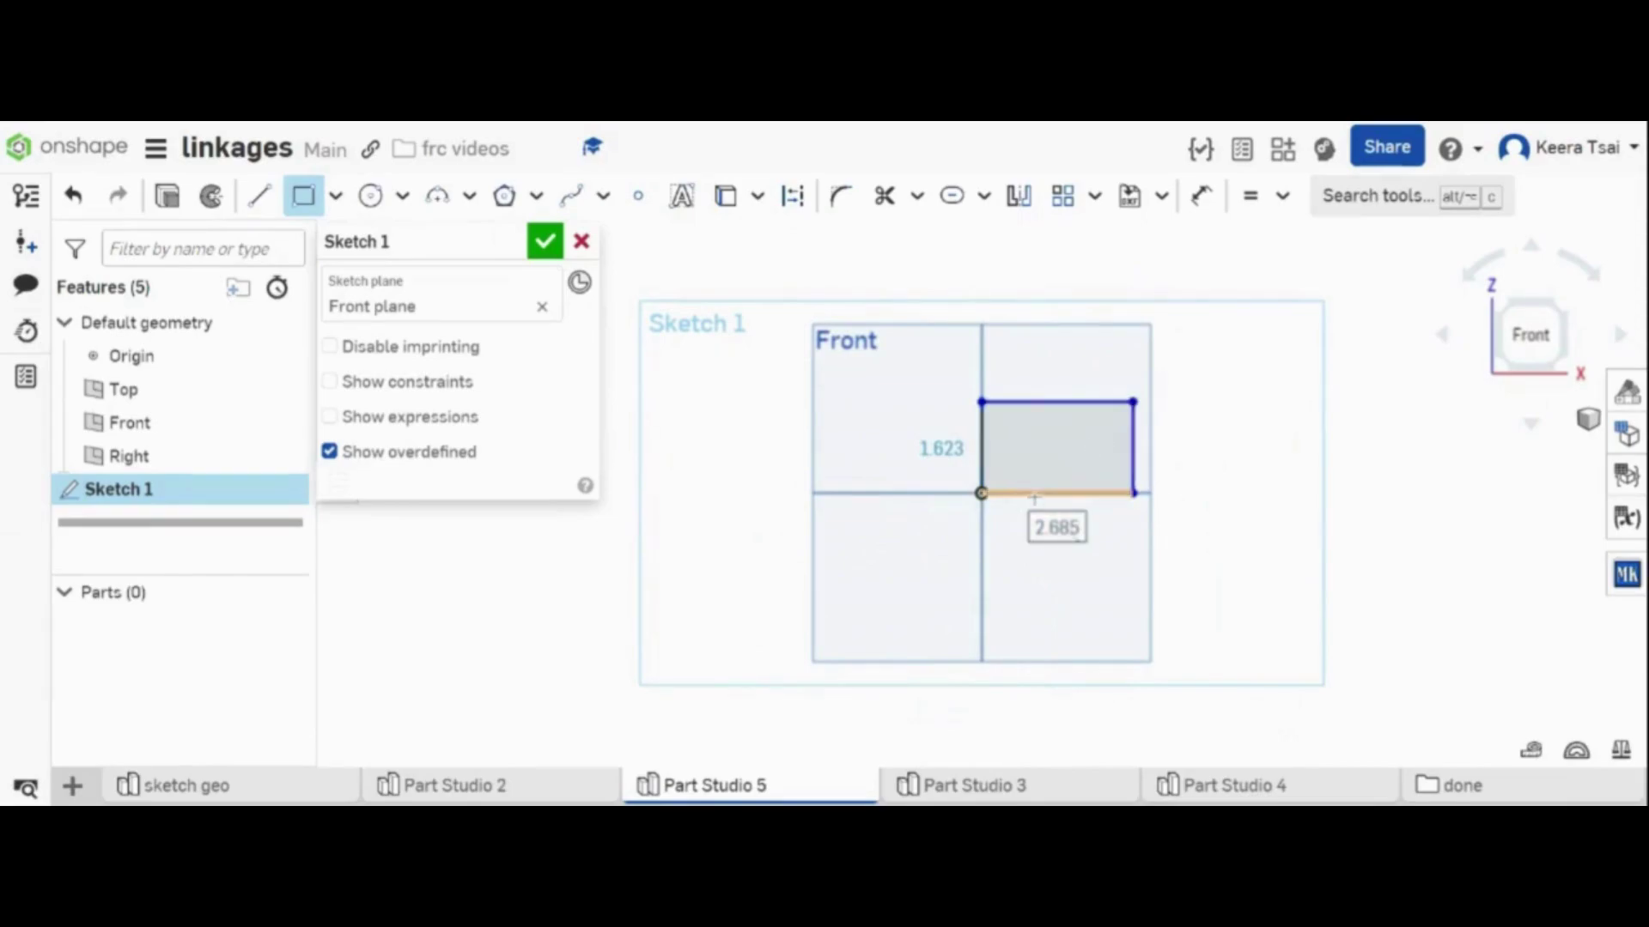
- Dimension the sketched rectangle to 3 in wide and 2 in high
key(d)
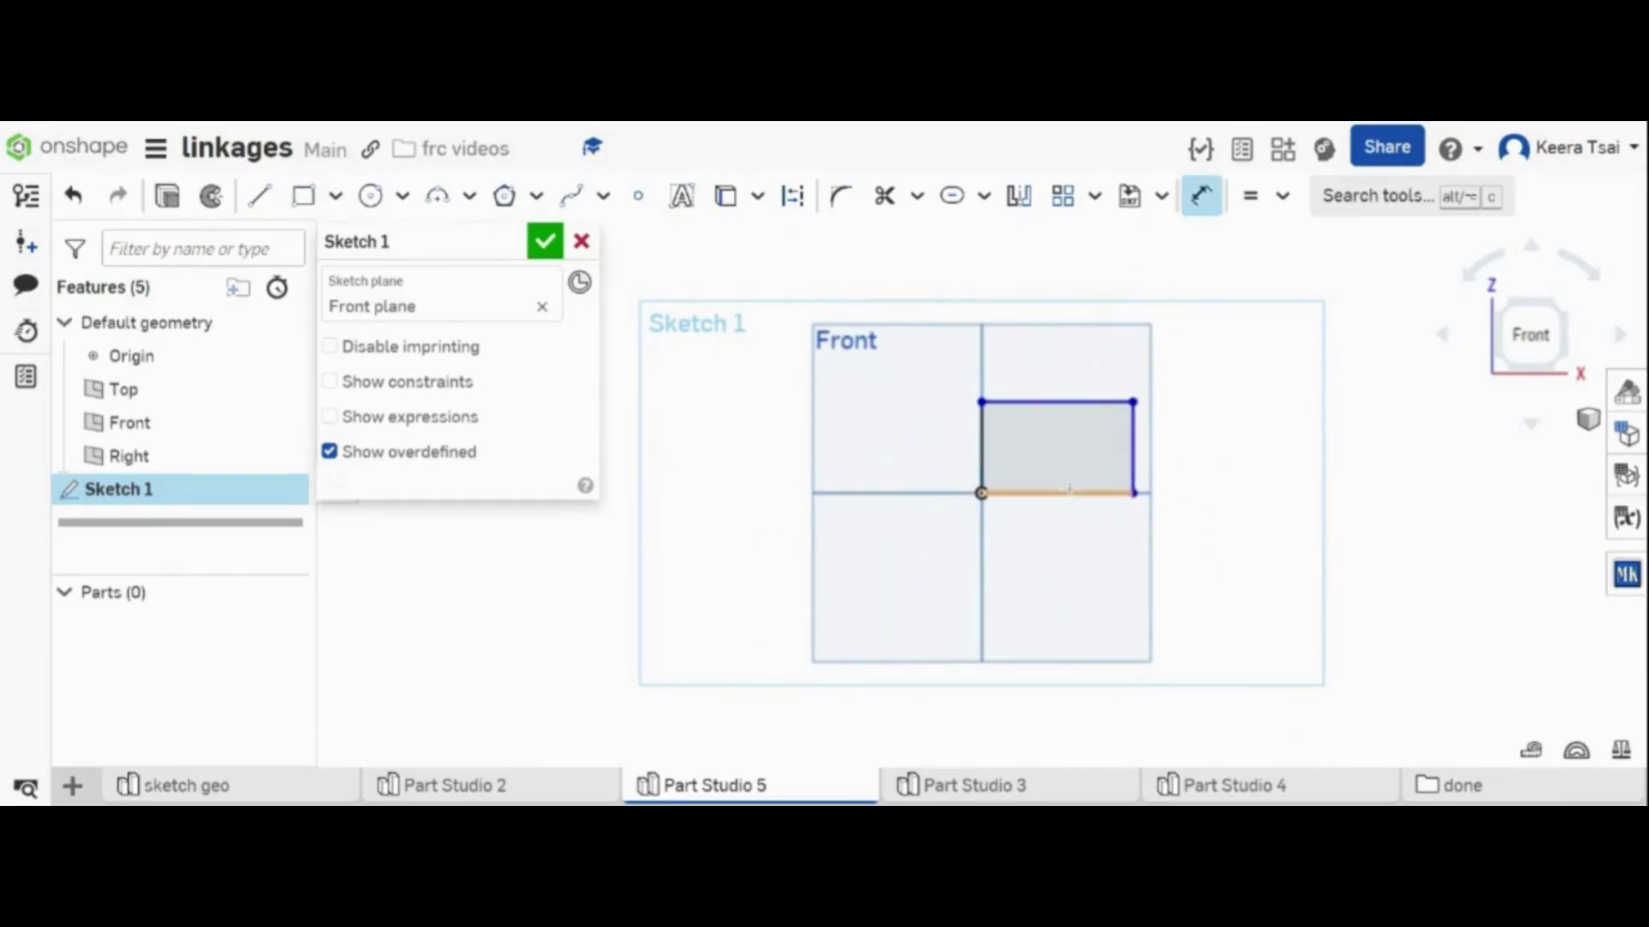
click(1072, 495)
click(1073, 533)
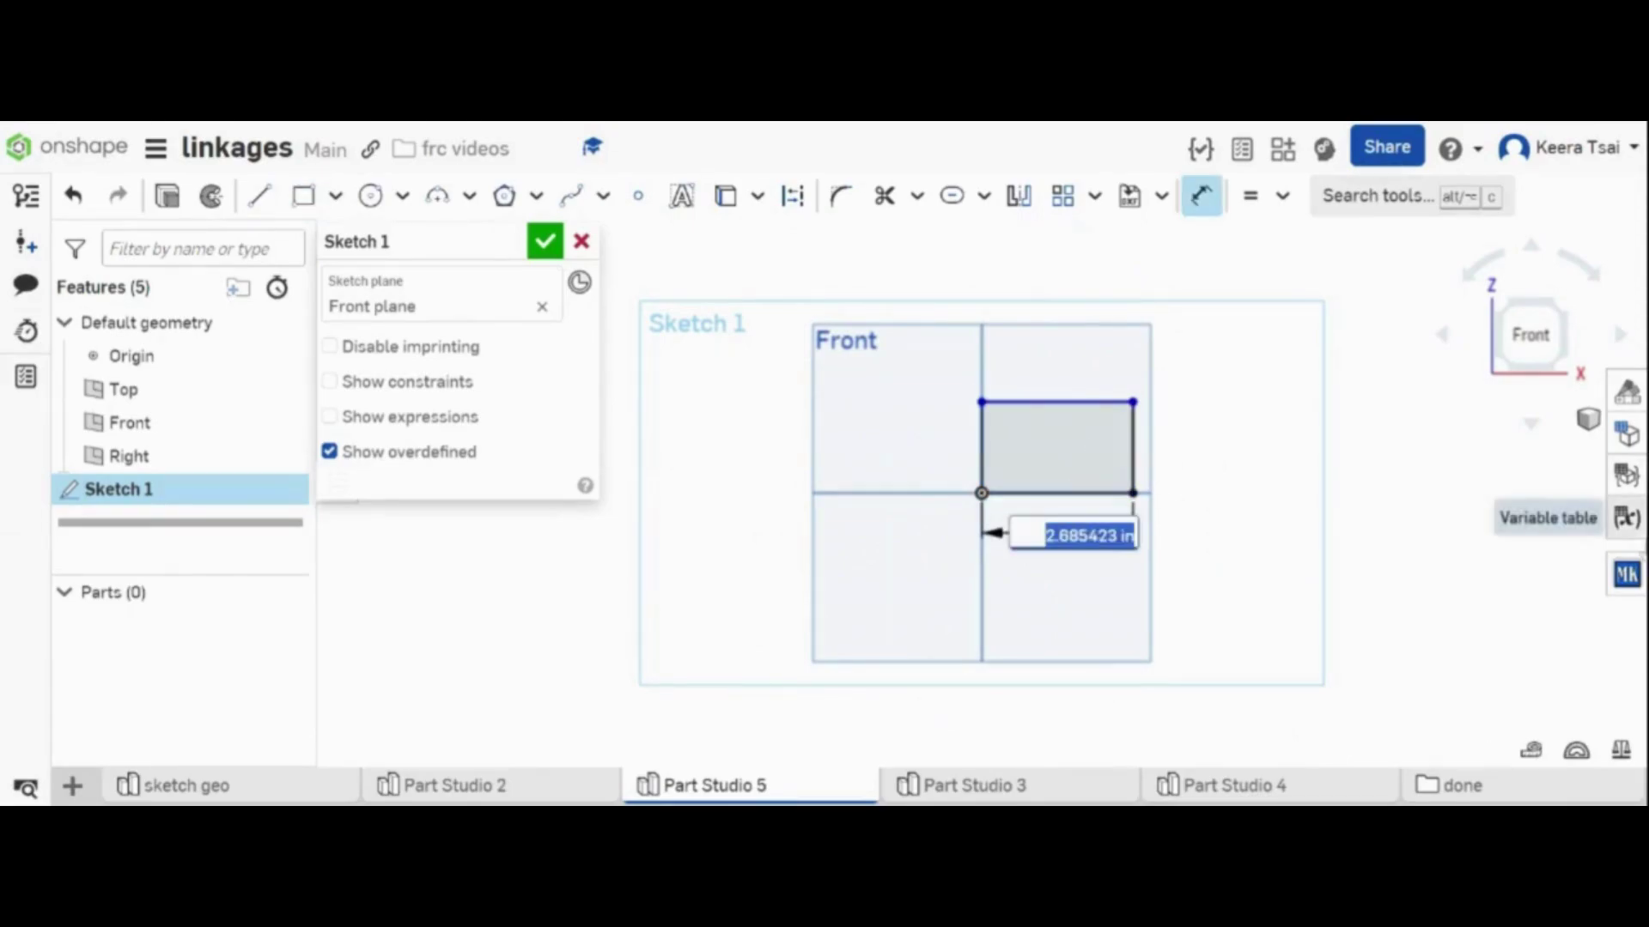
text(3)
key(Return)
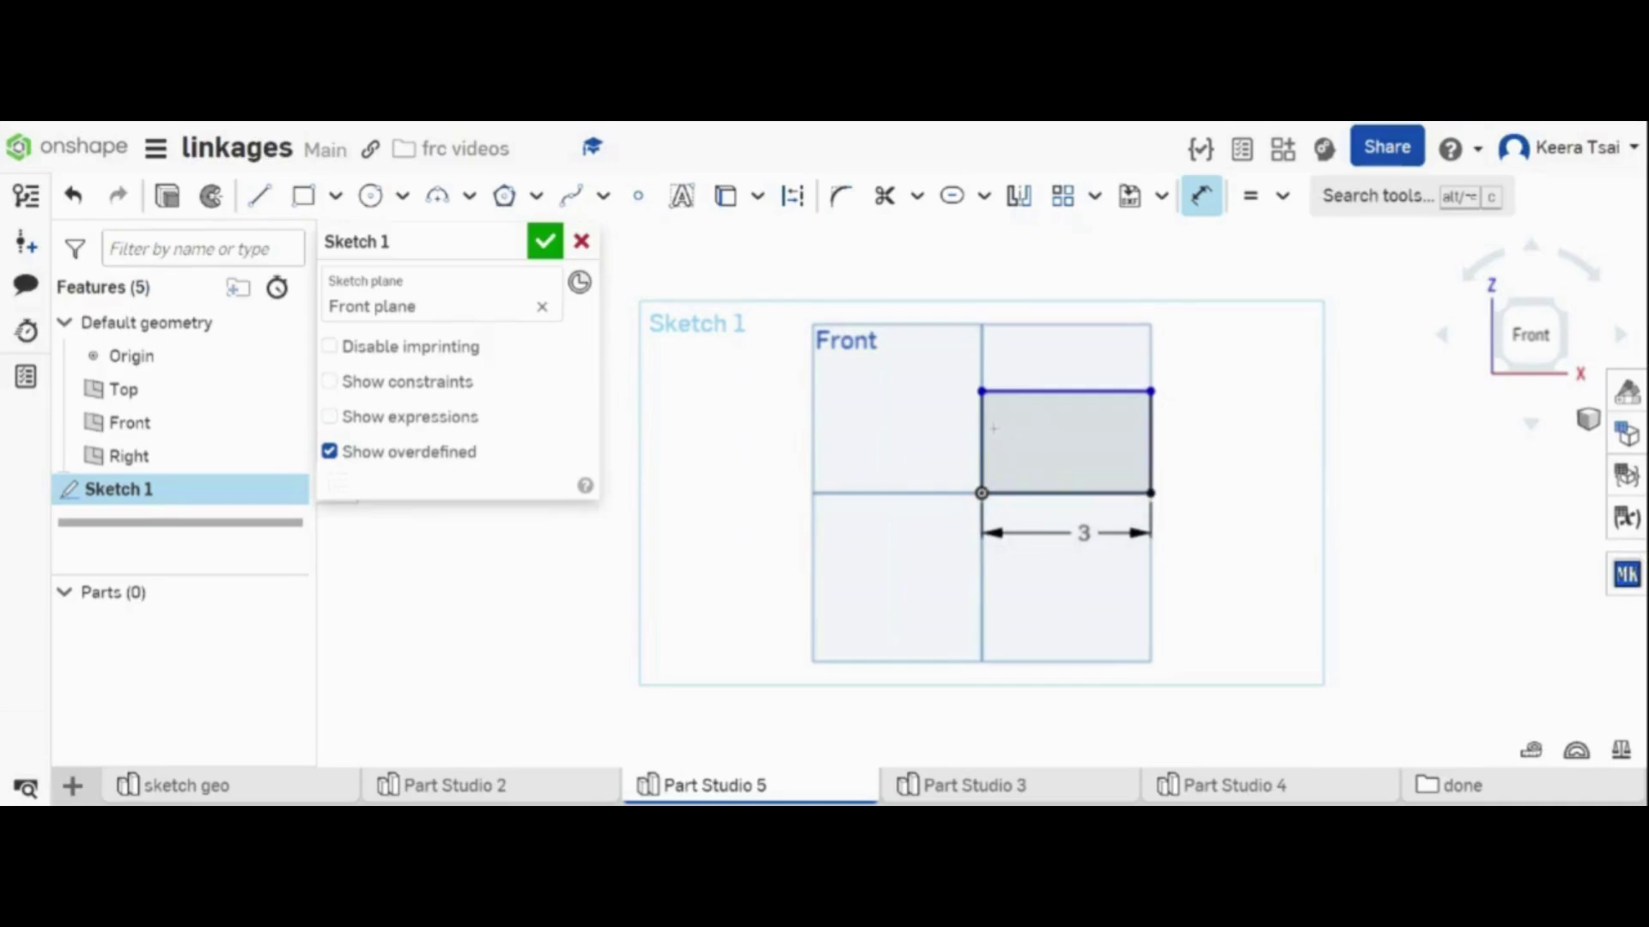
click(982, 420)
click(924, 421)
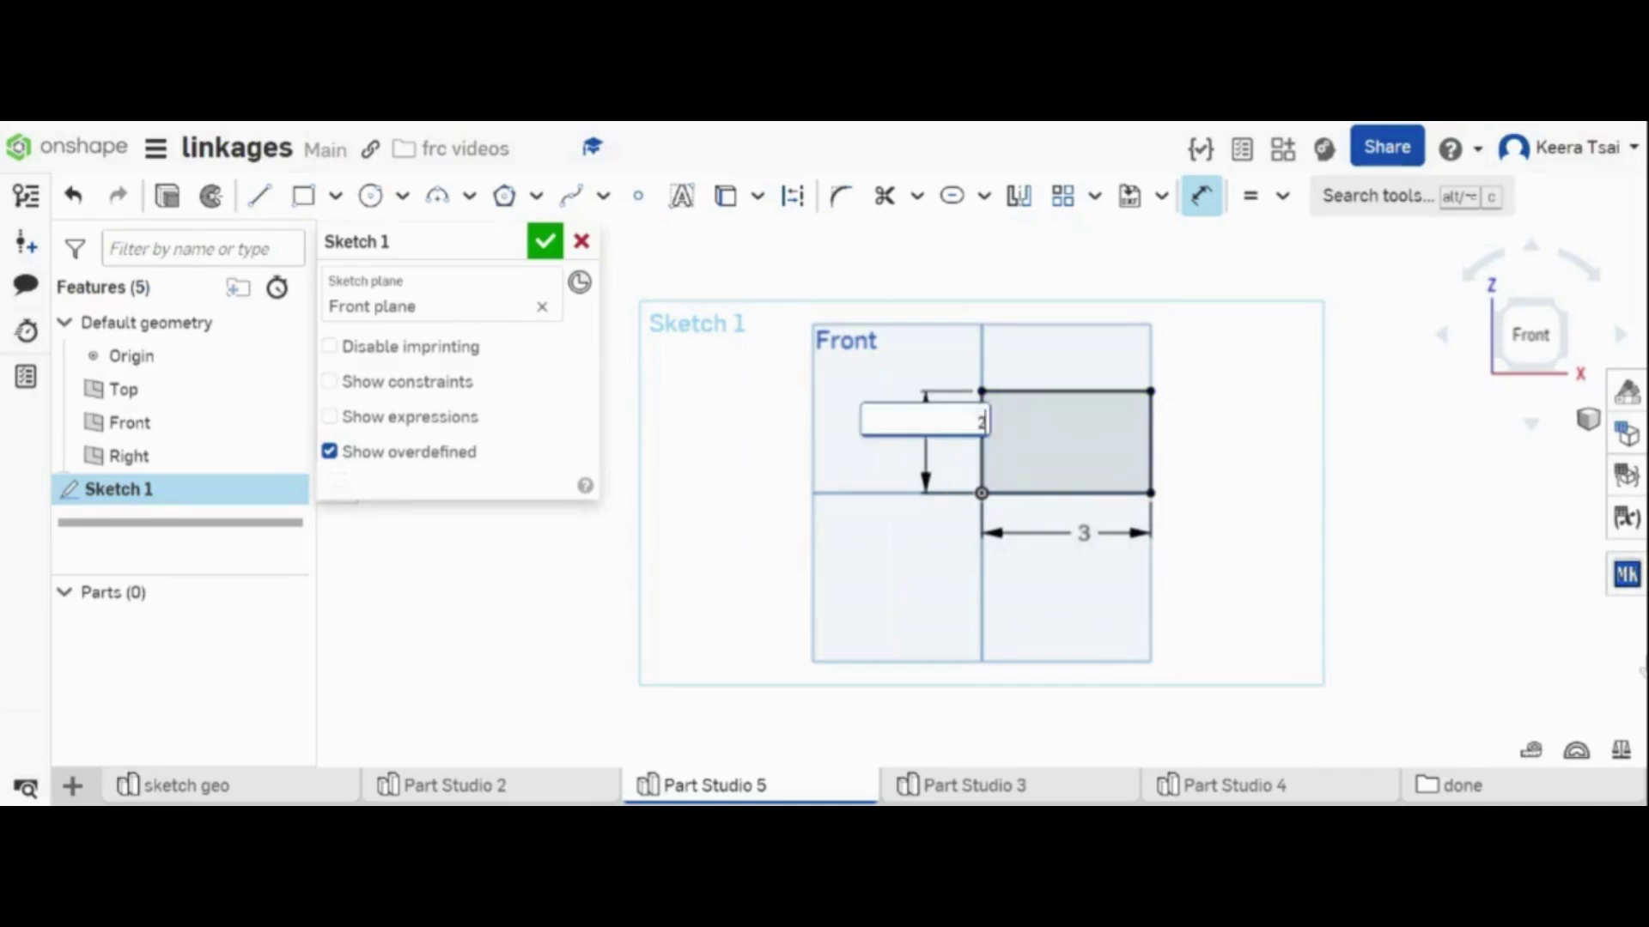
text(2)
key(Return)
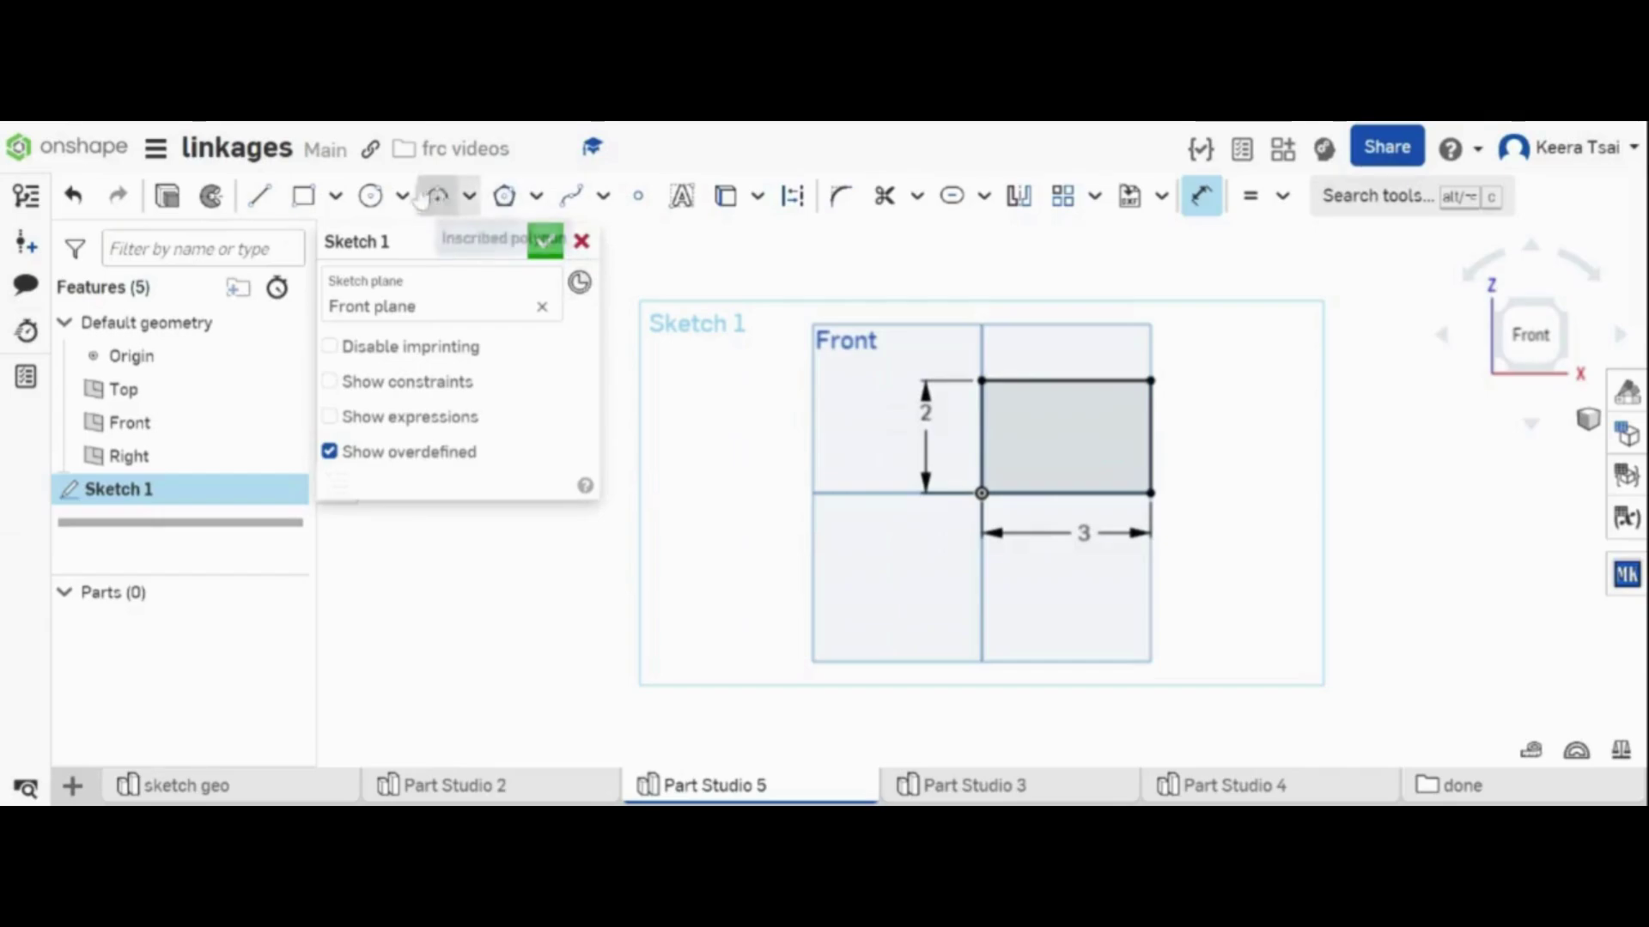
- Sketch two concentric circles, the outer ones about 1.3 in across, on each of the rectangle's upper-left and lower-right corners
click(371, 195)
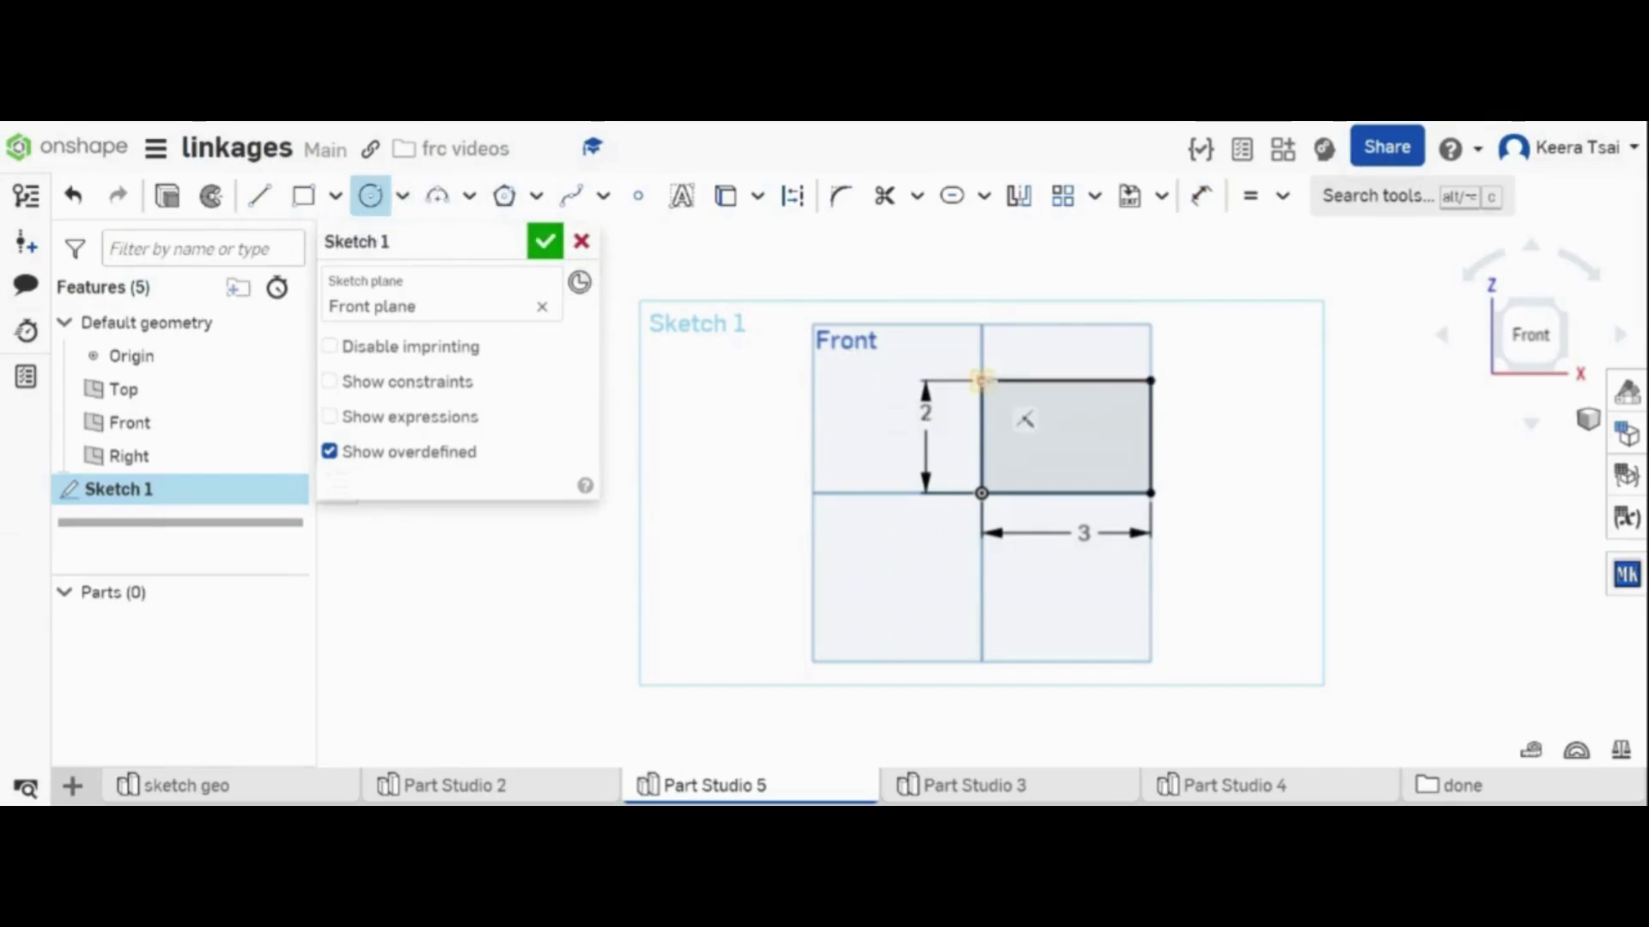
click(994, 395)
click(982, 381)
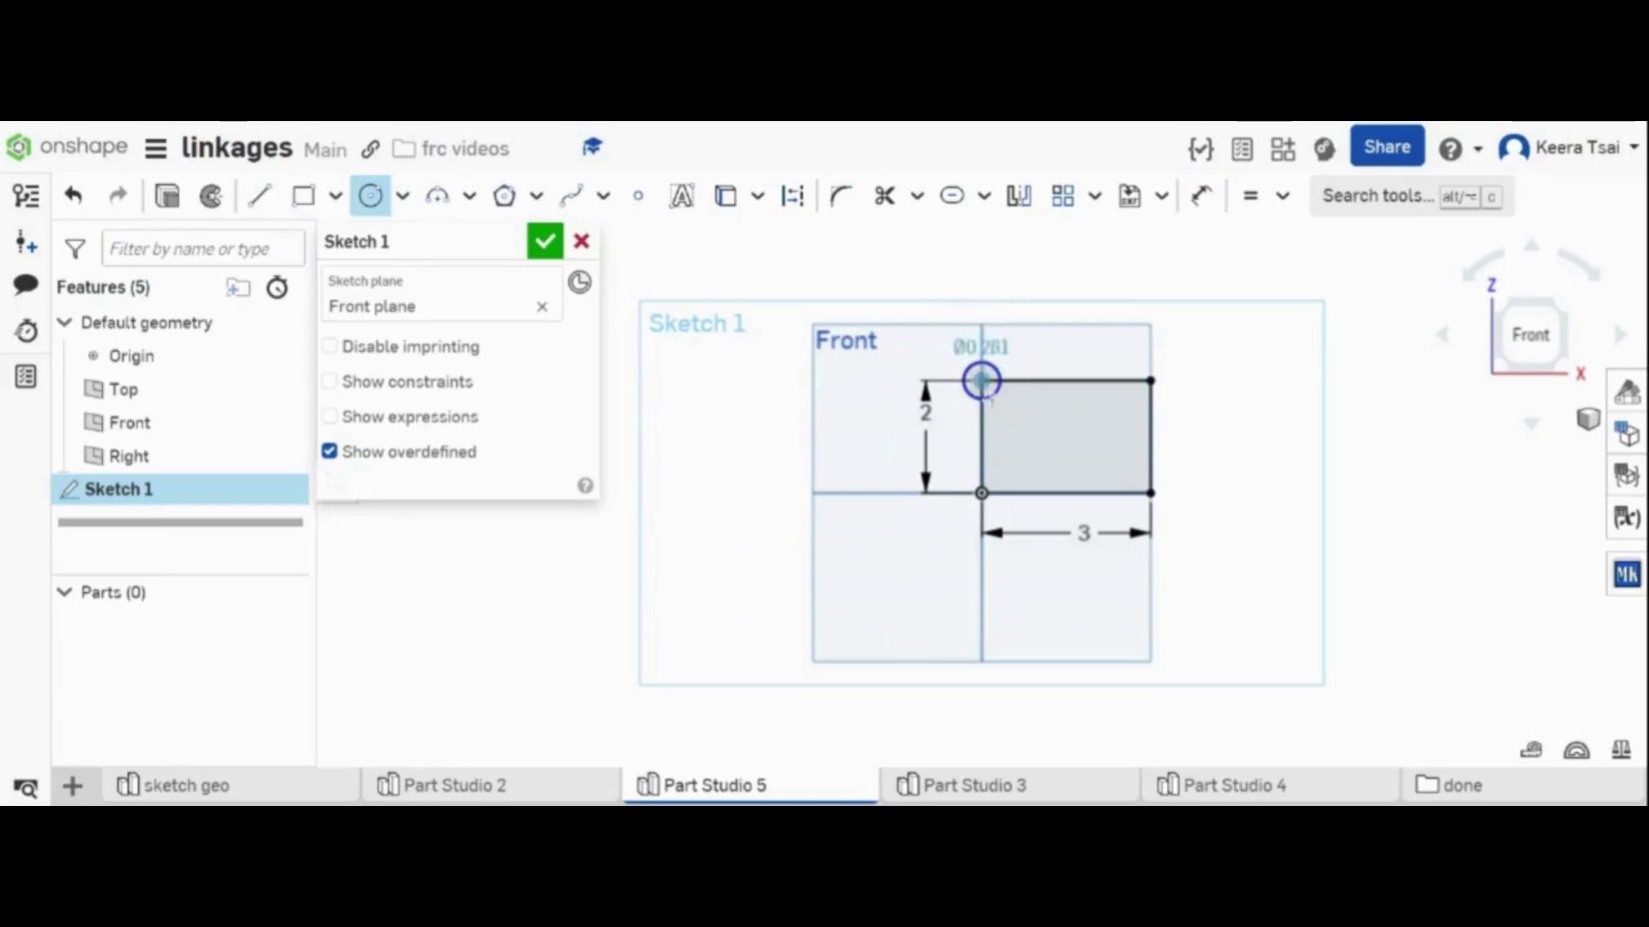
click(1001, 412)
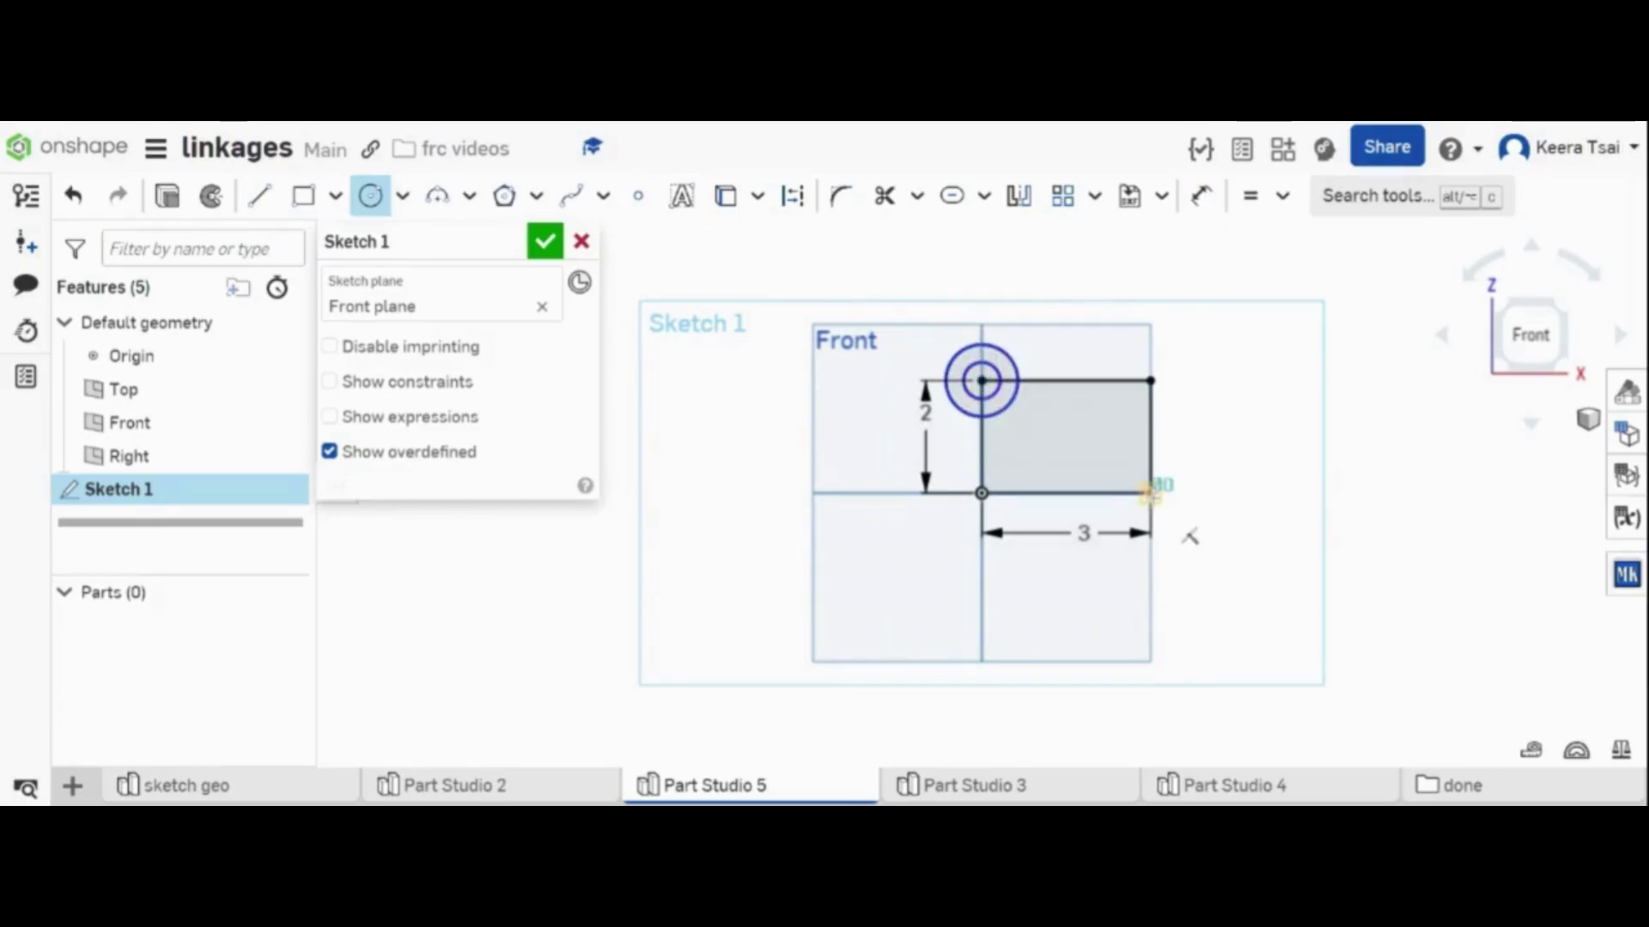
click(1153, 507)
click(1151, 493)
click(1114, 481)
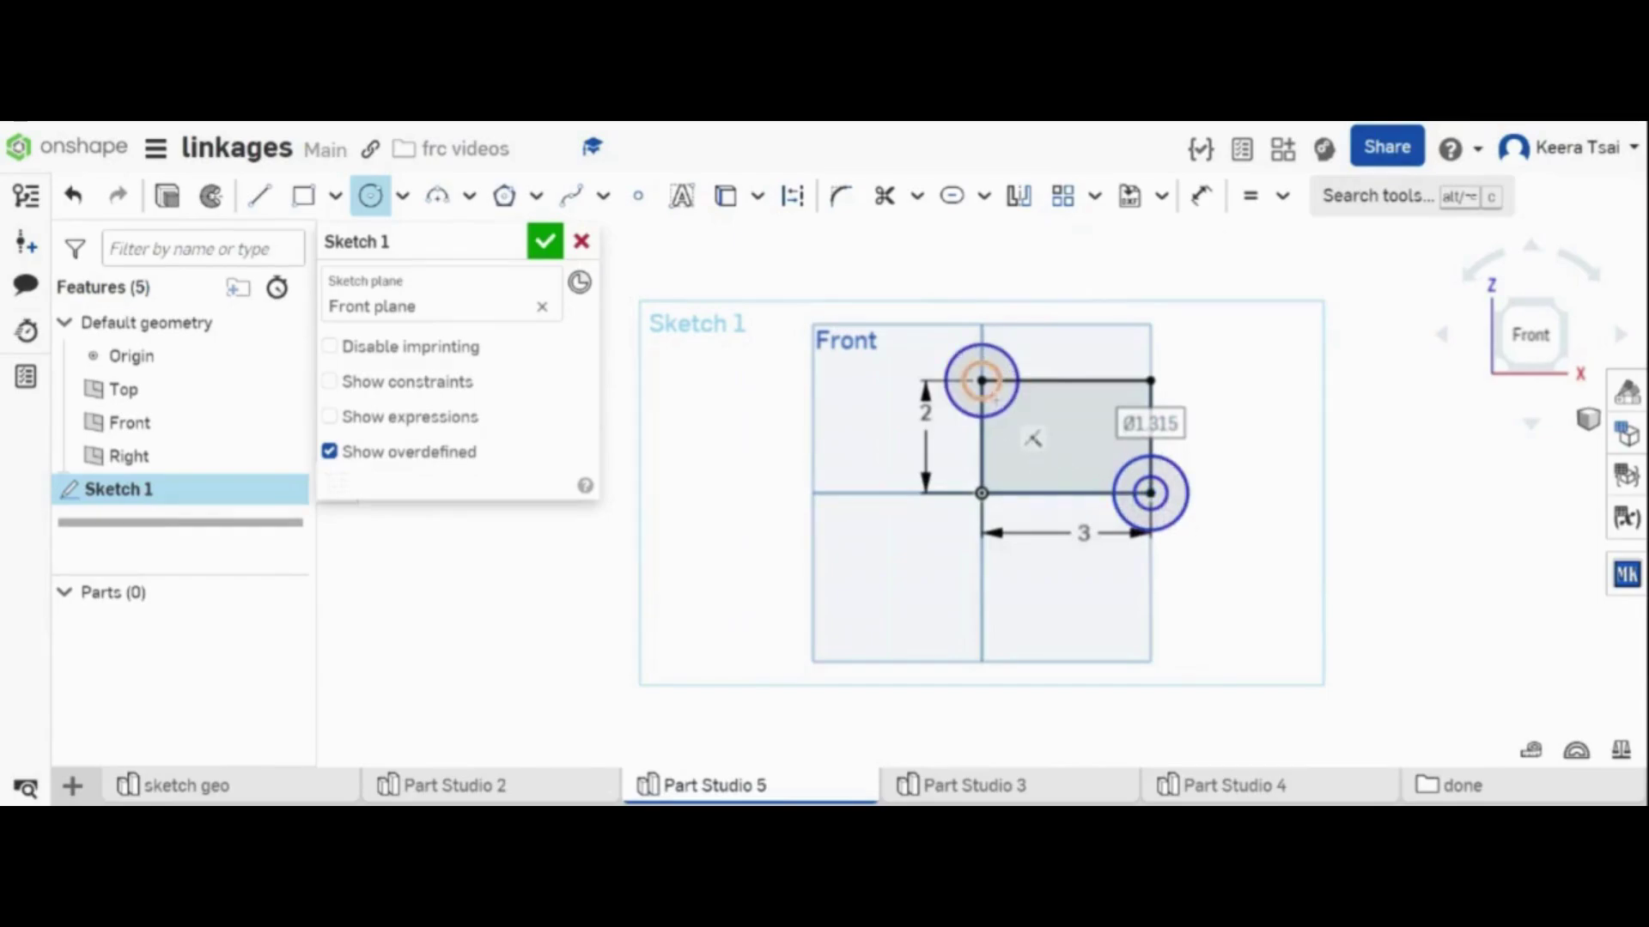
- Set the diameter of the inner circle at the rectangle's upper-left corner to 0.25 in
key(d)
click(996, 369)
click(1049, 319)
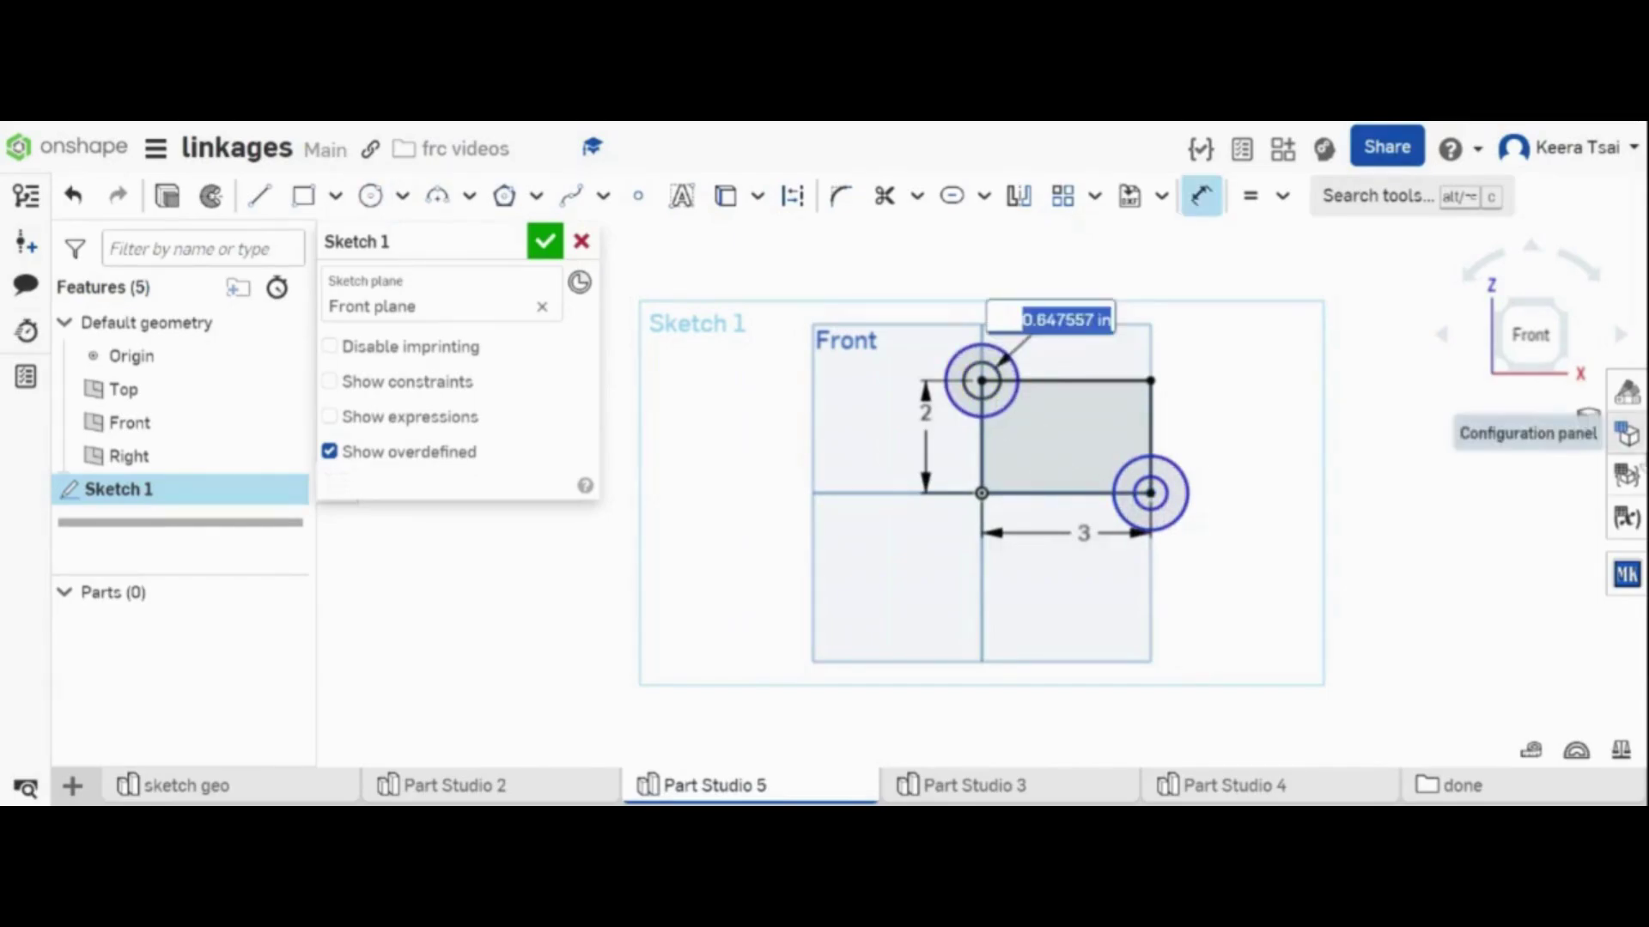
text(0.25)
key(Return)
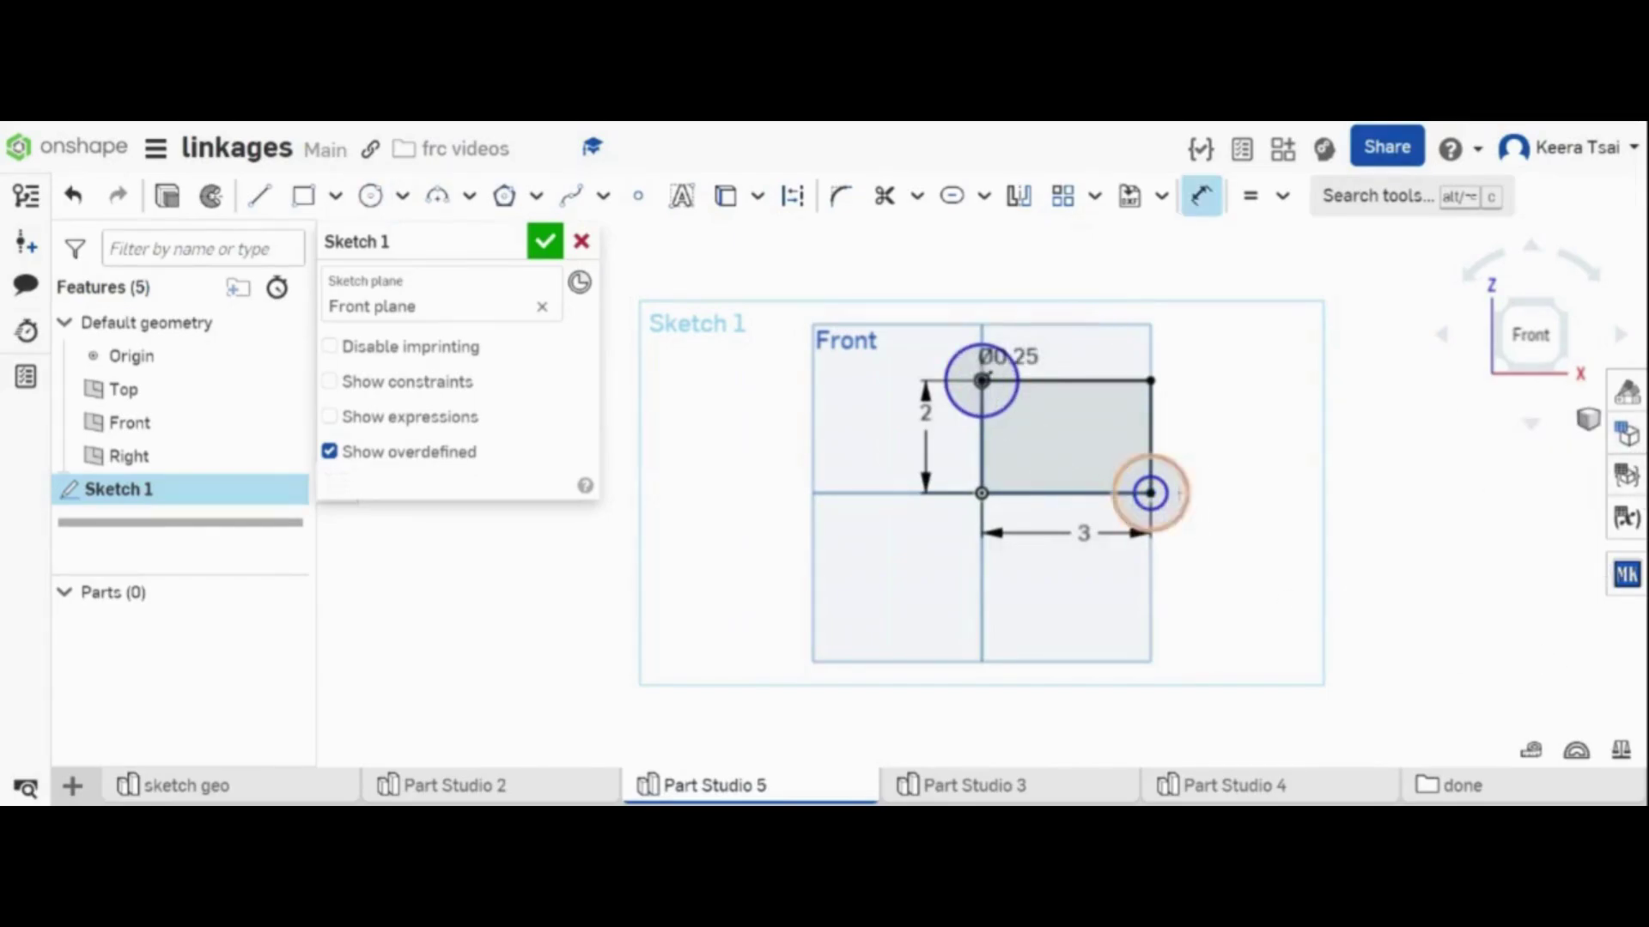
- Set the diameter of the outer circle at the rectangle's lower-right corner to 0.5 in
click(1242, 522)
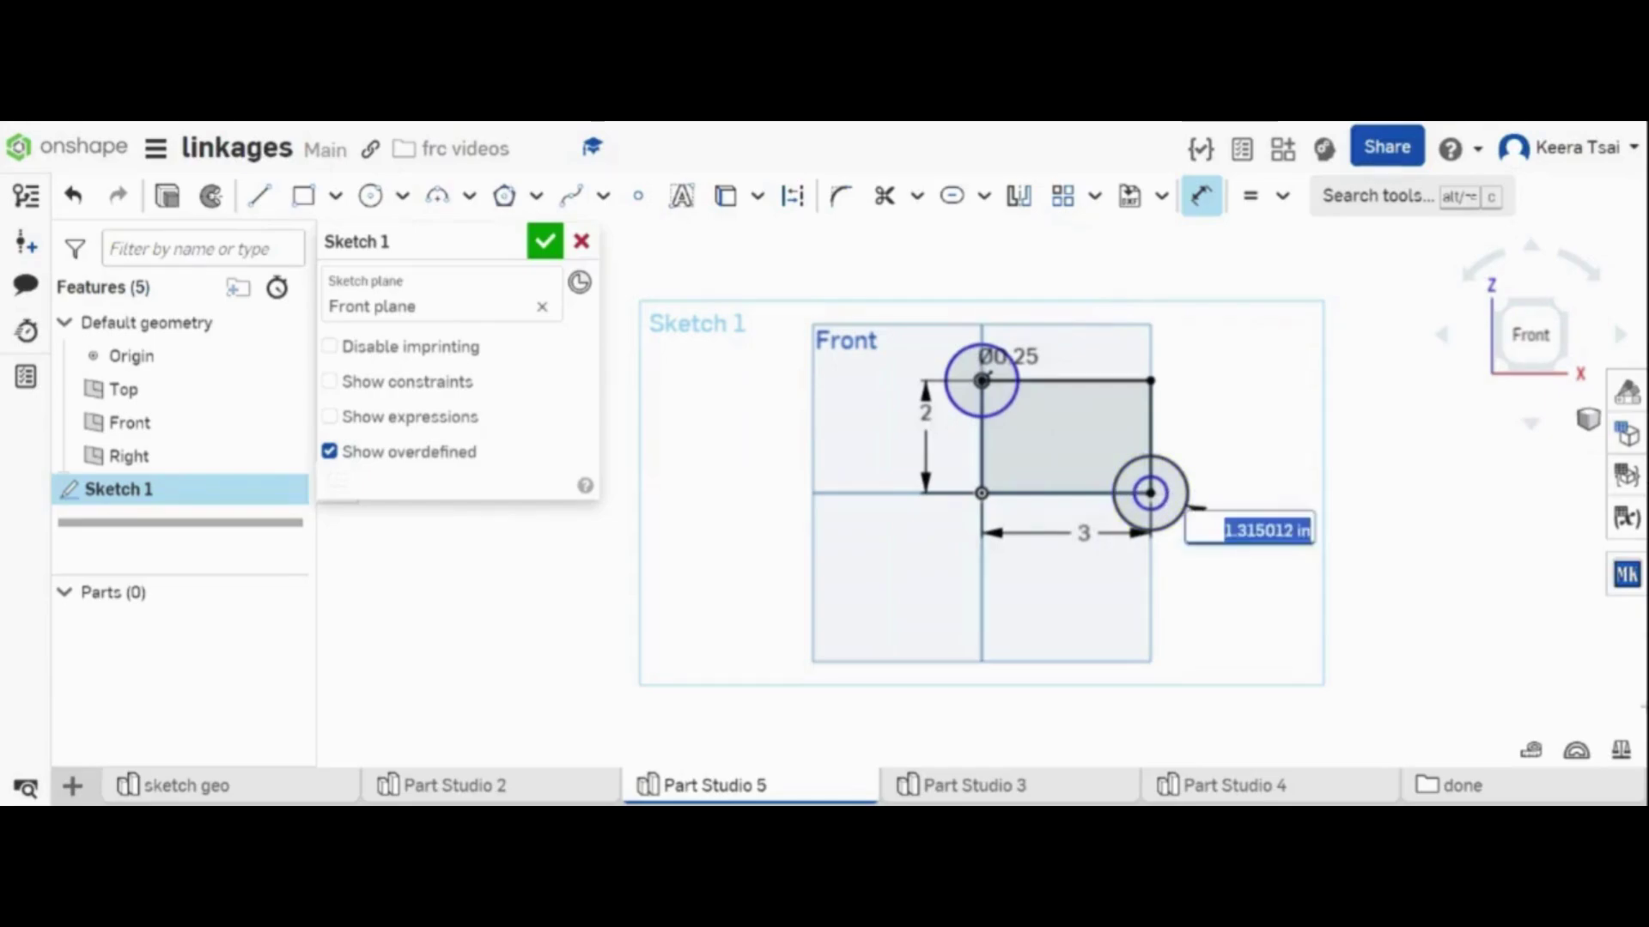
text(0.5)
key(Return)
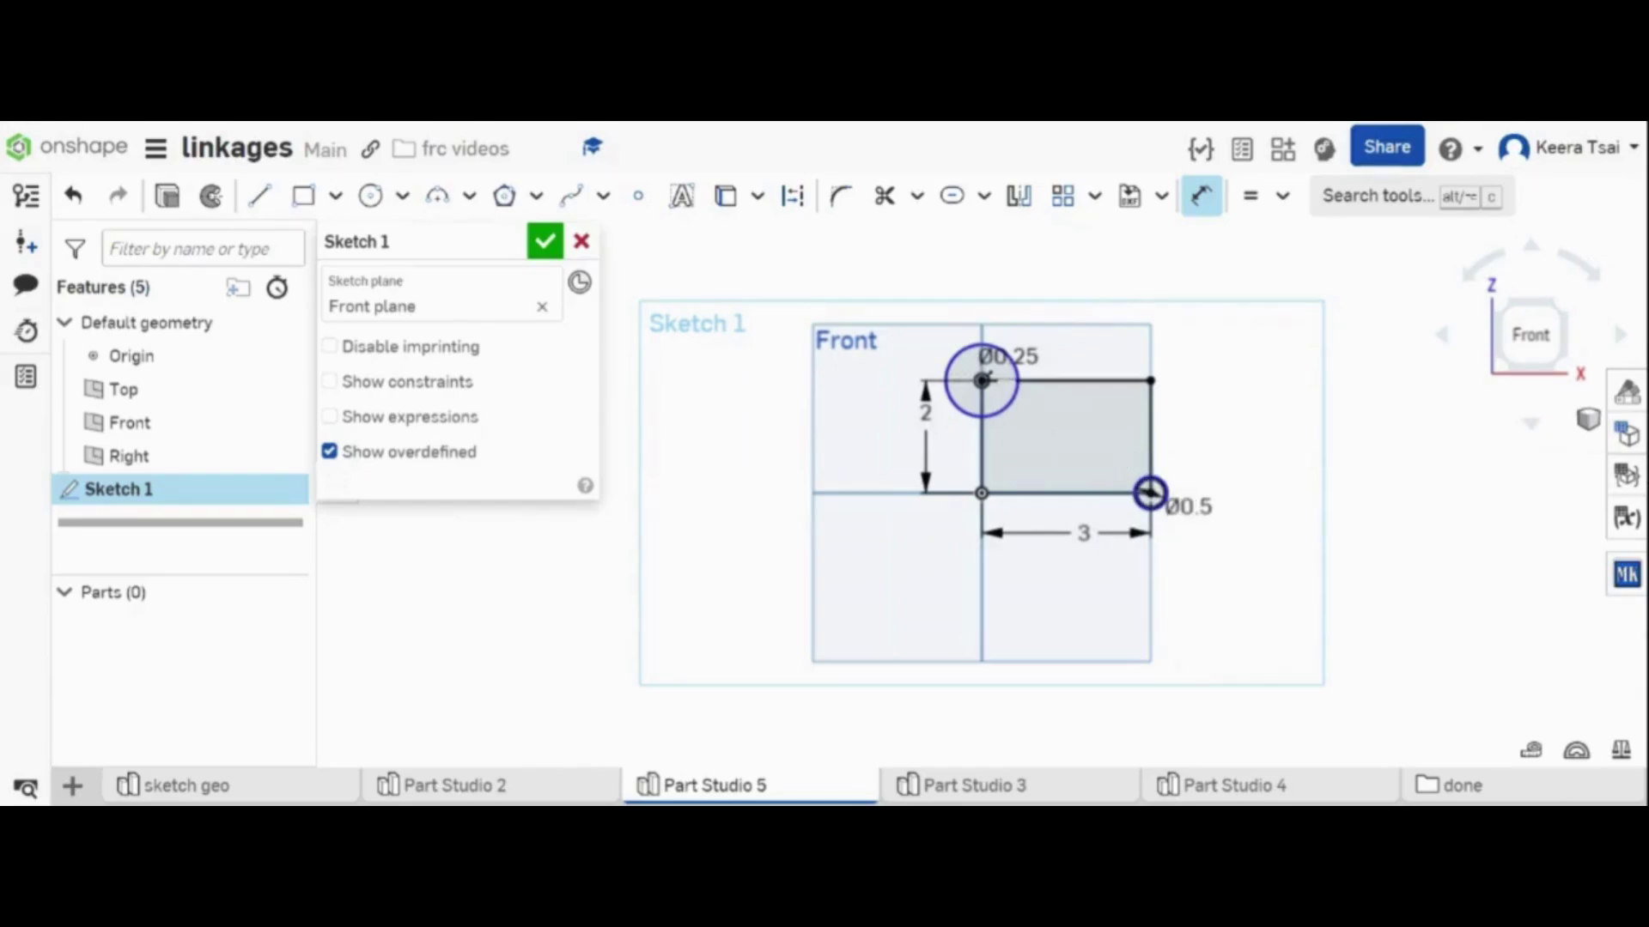
key(Escape)
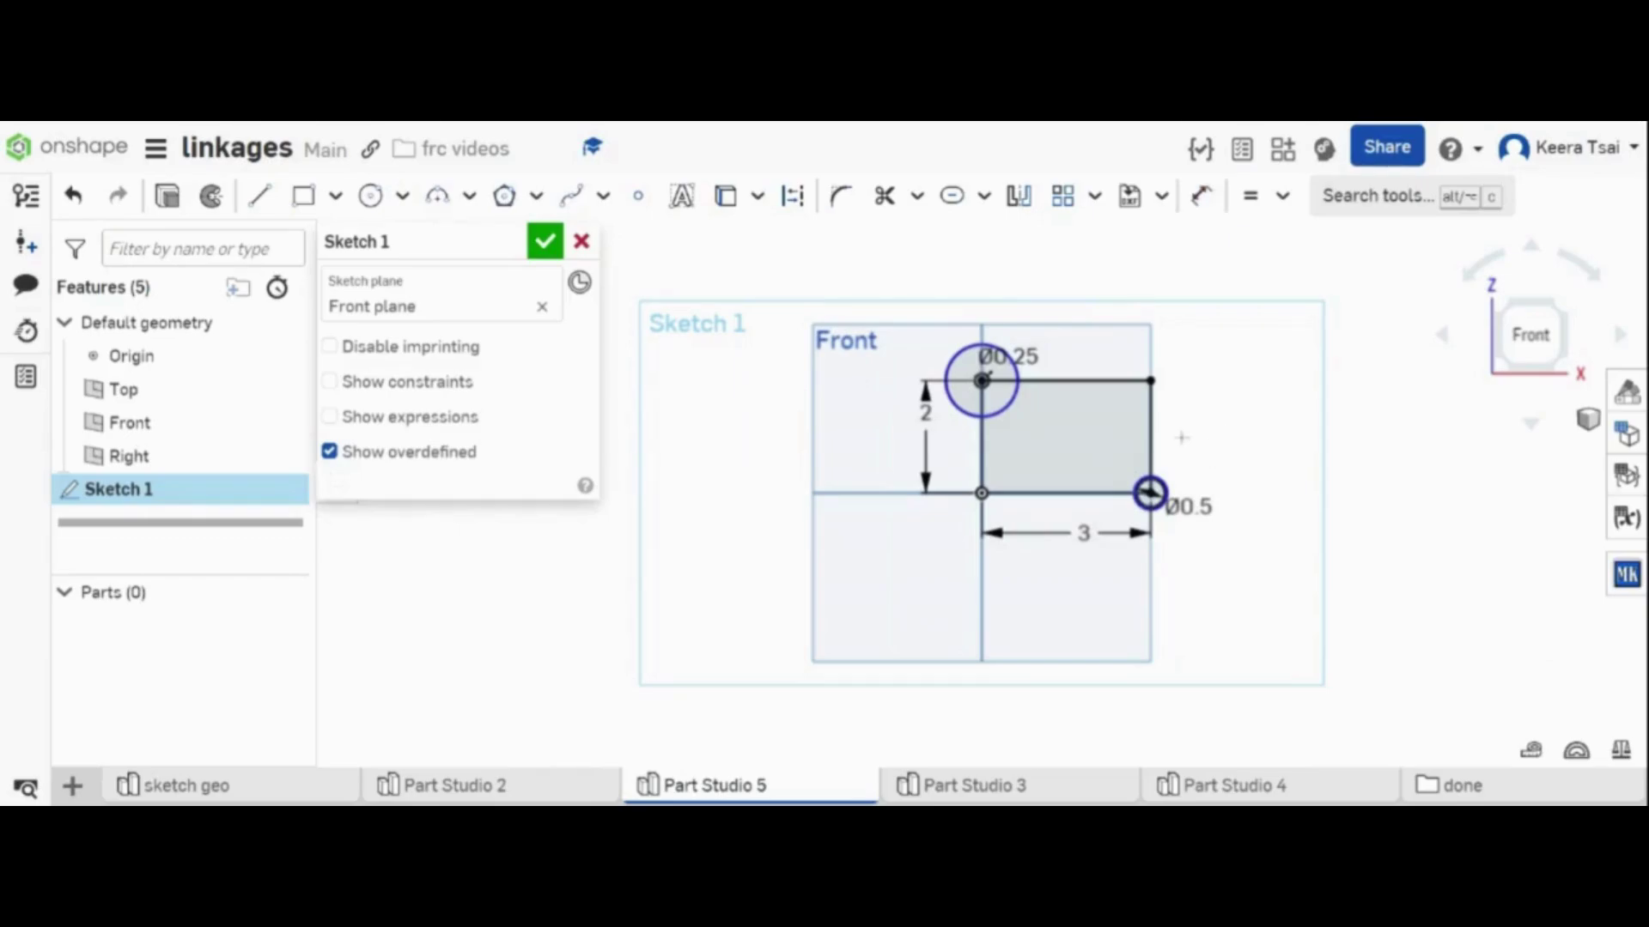
- Make the smaller circles at the two corners equal and delete the conflicting 0.5 in diameter dimension
key(e)
scroll(903, 354, up, 3)
click(1069, 417)
scroll(1393, 682, up, 2)
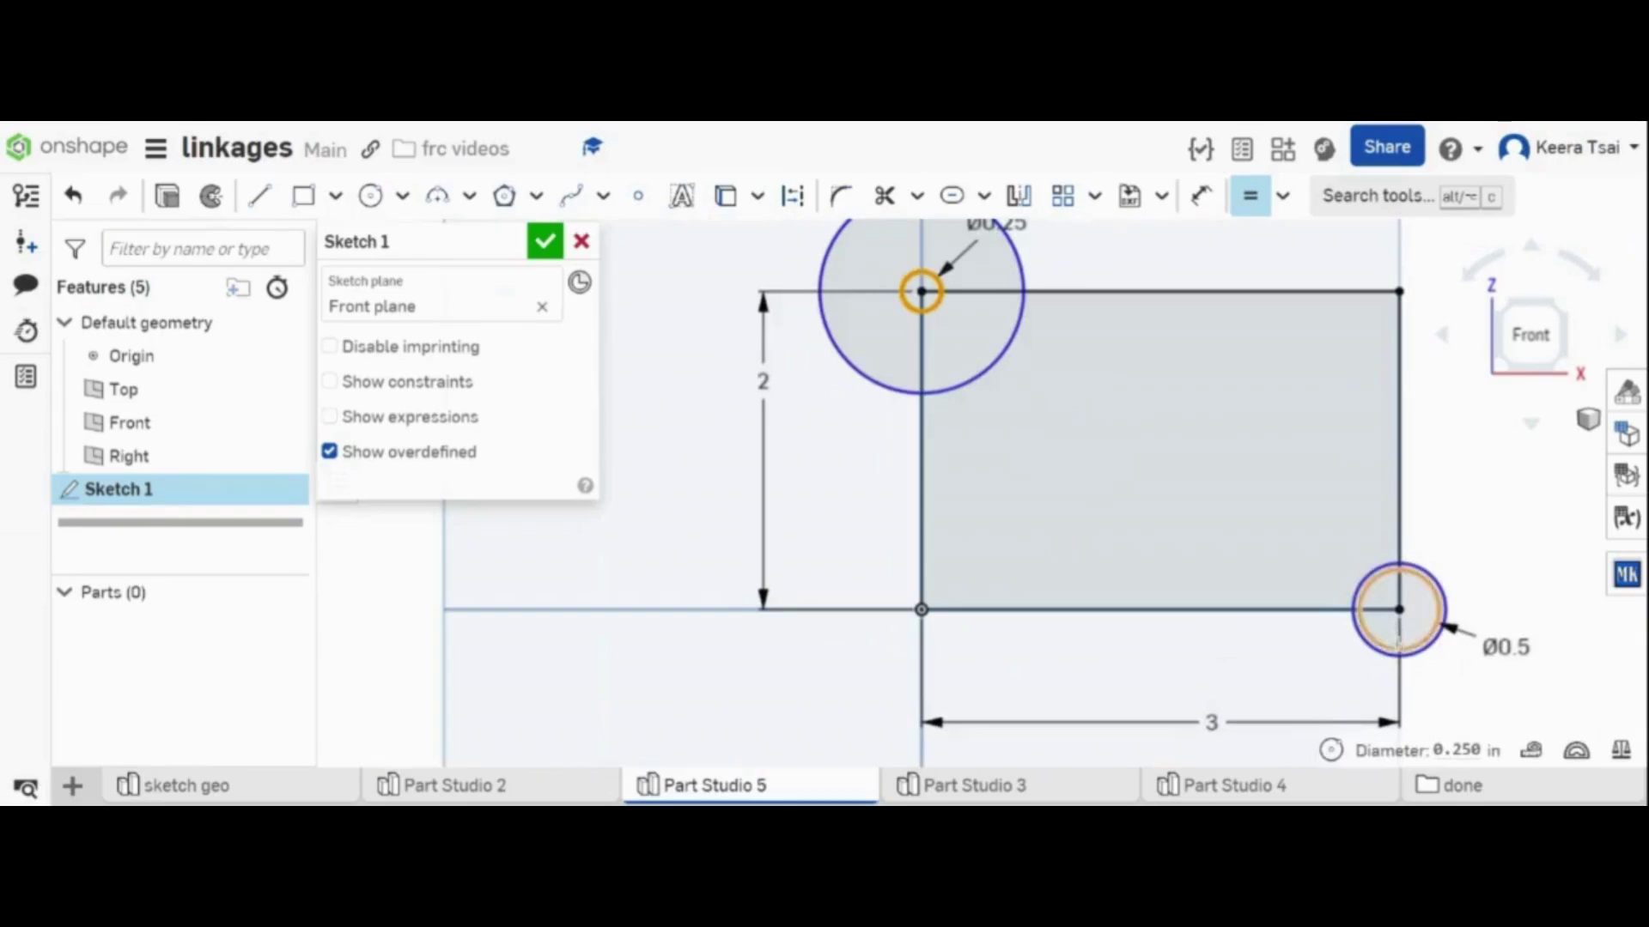
click(1398, 650)
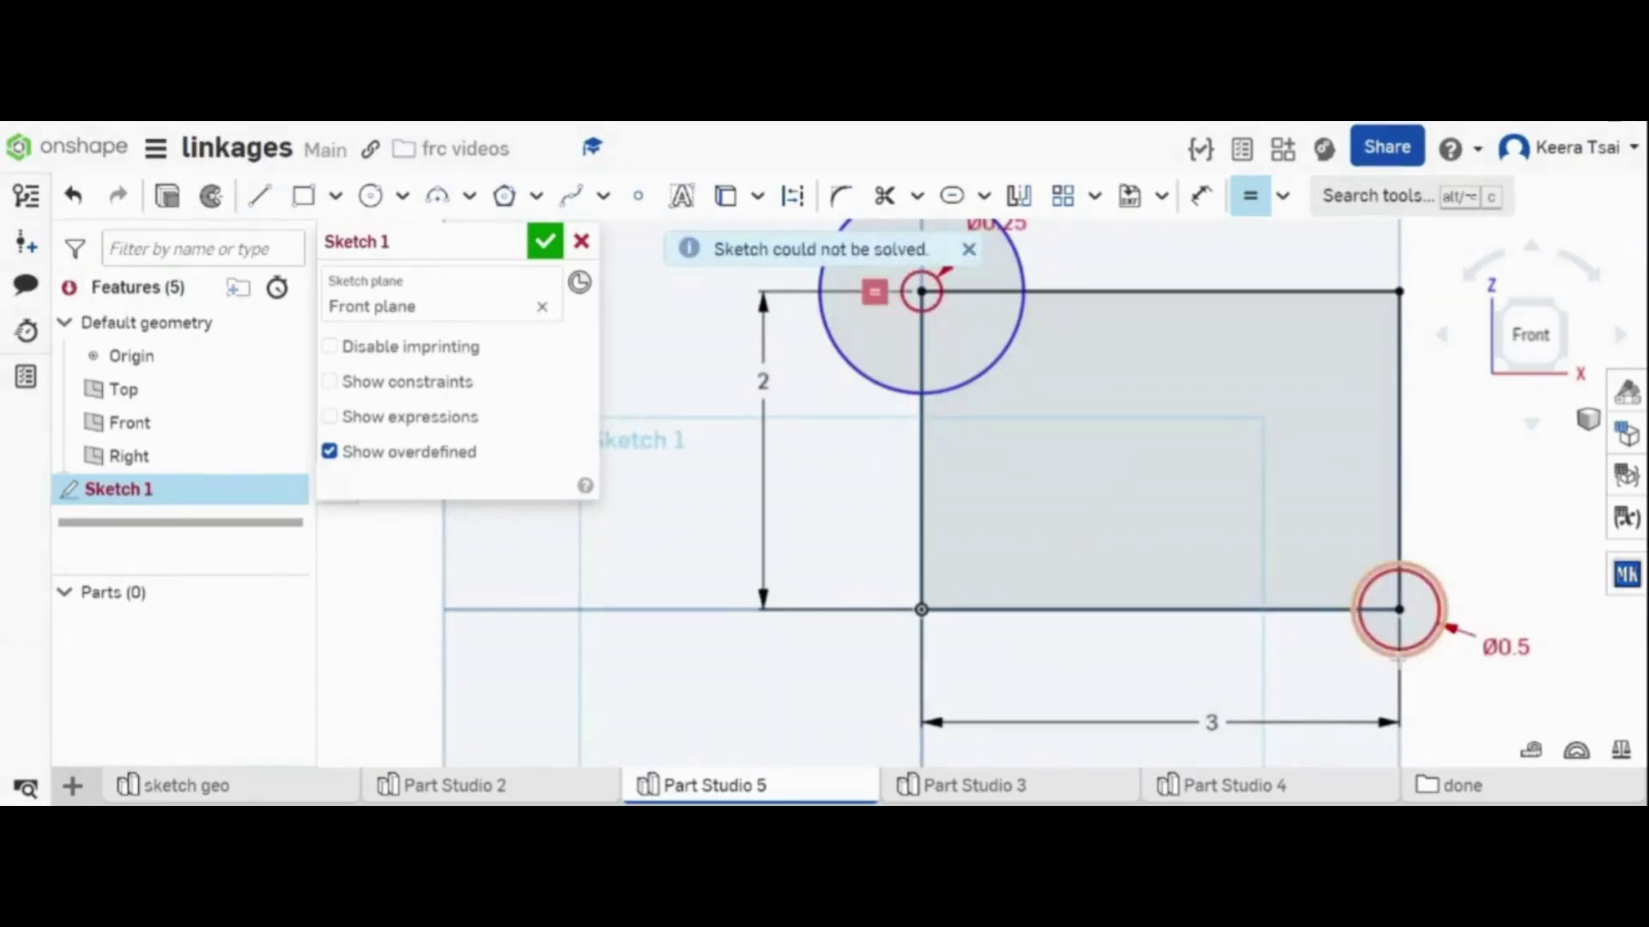
key(Escape)
click(1488, 650)
key(Delete)
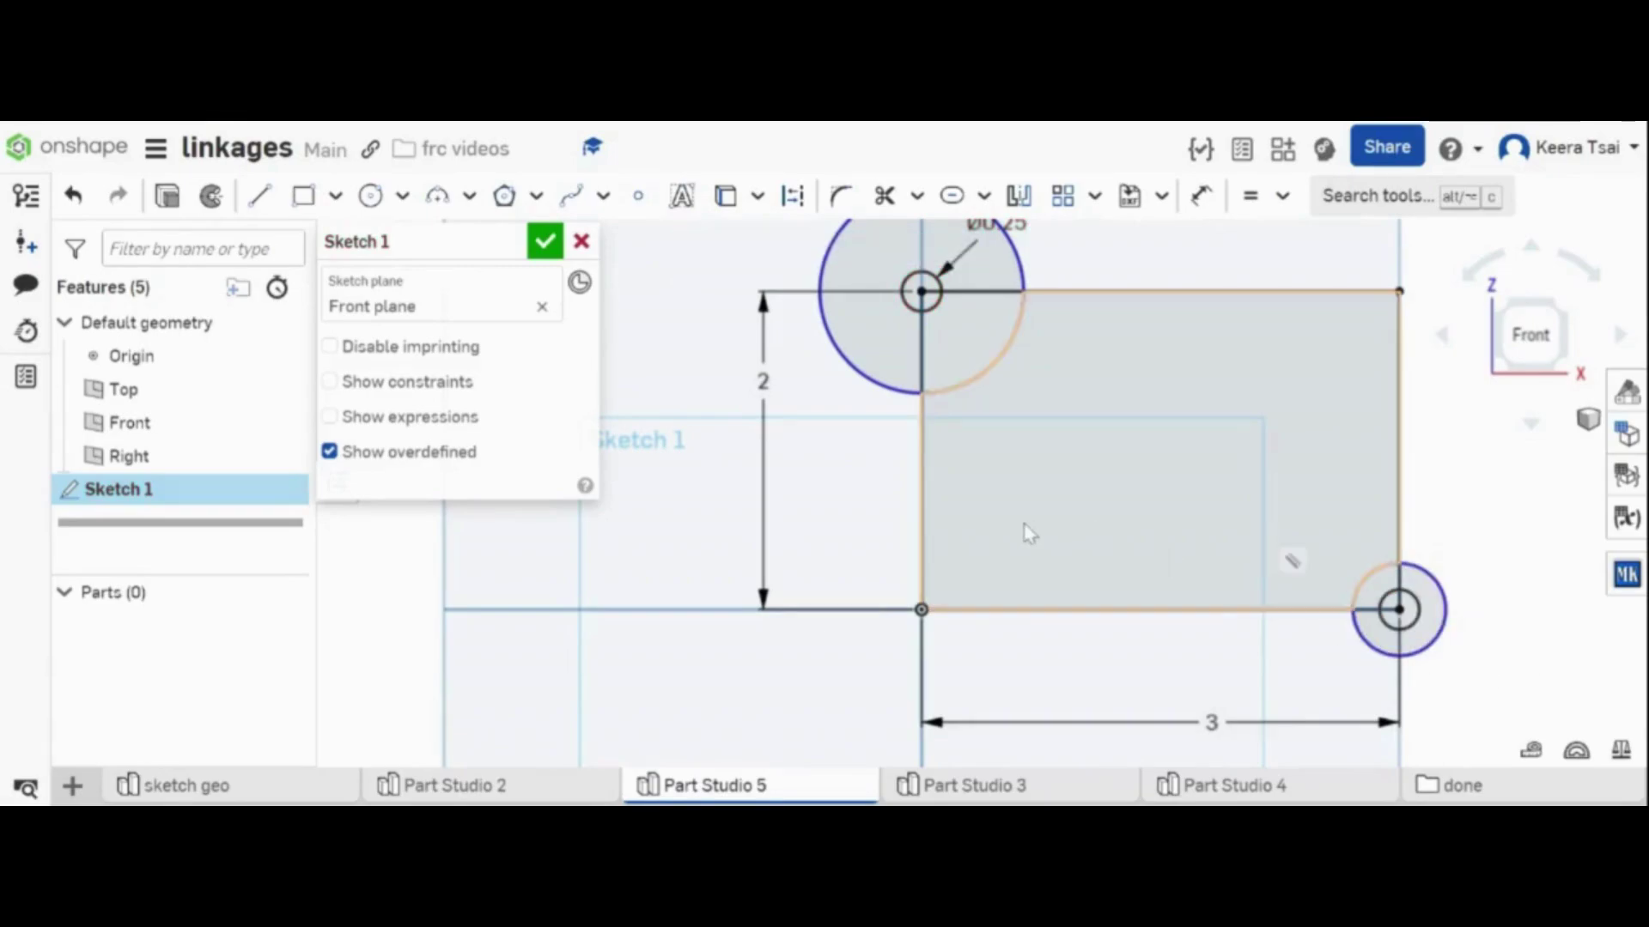
- Make the two outer corner circles equal and set their diameter to 0.5 in
key(e)
click(996, 378)
click(1381, 572)
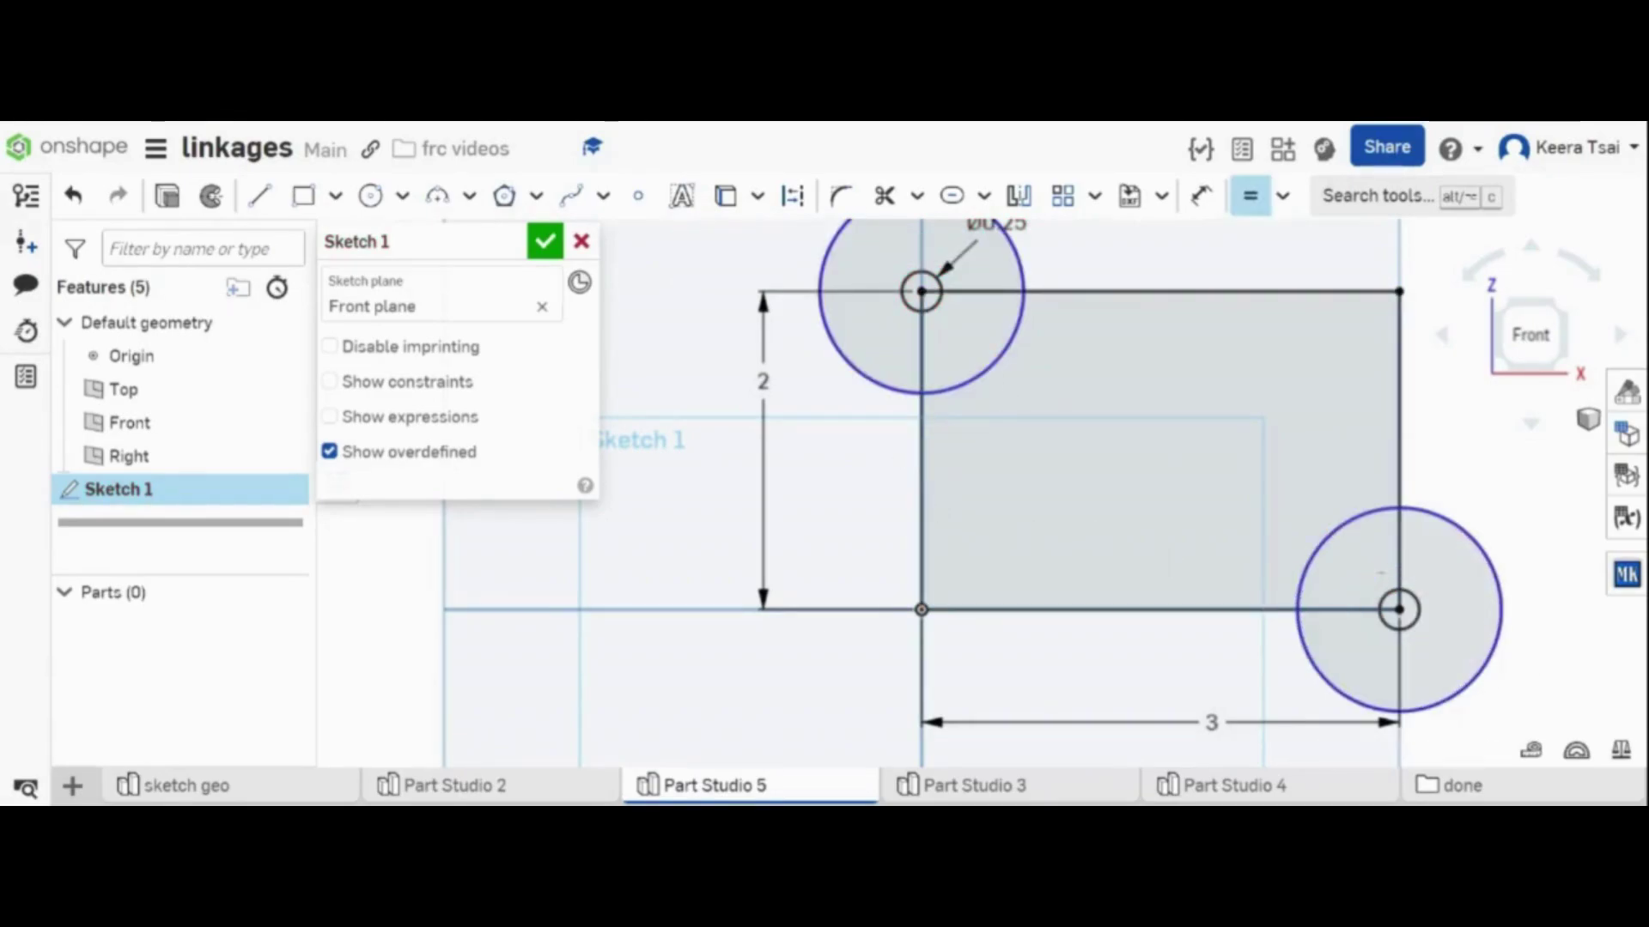
scroll(1135, 587, down, 4)
key(d)
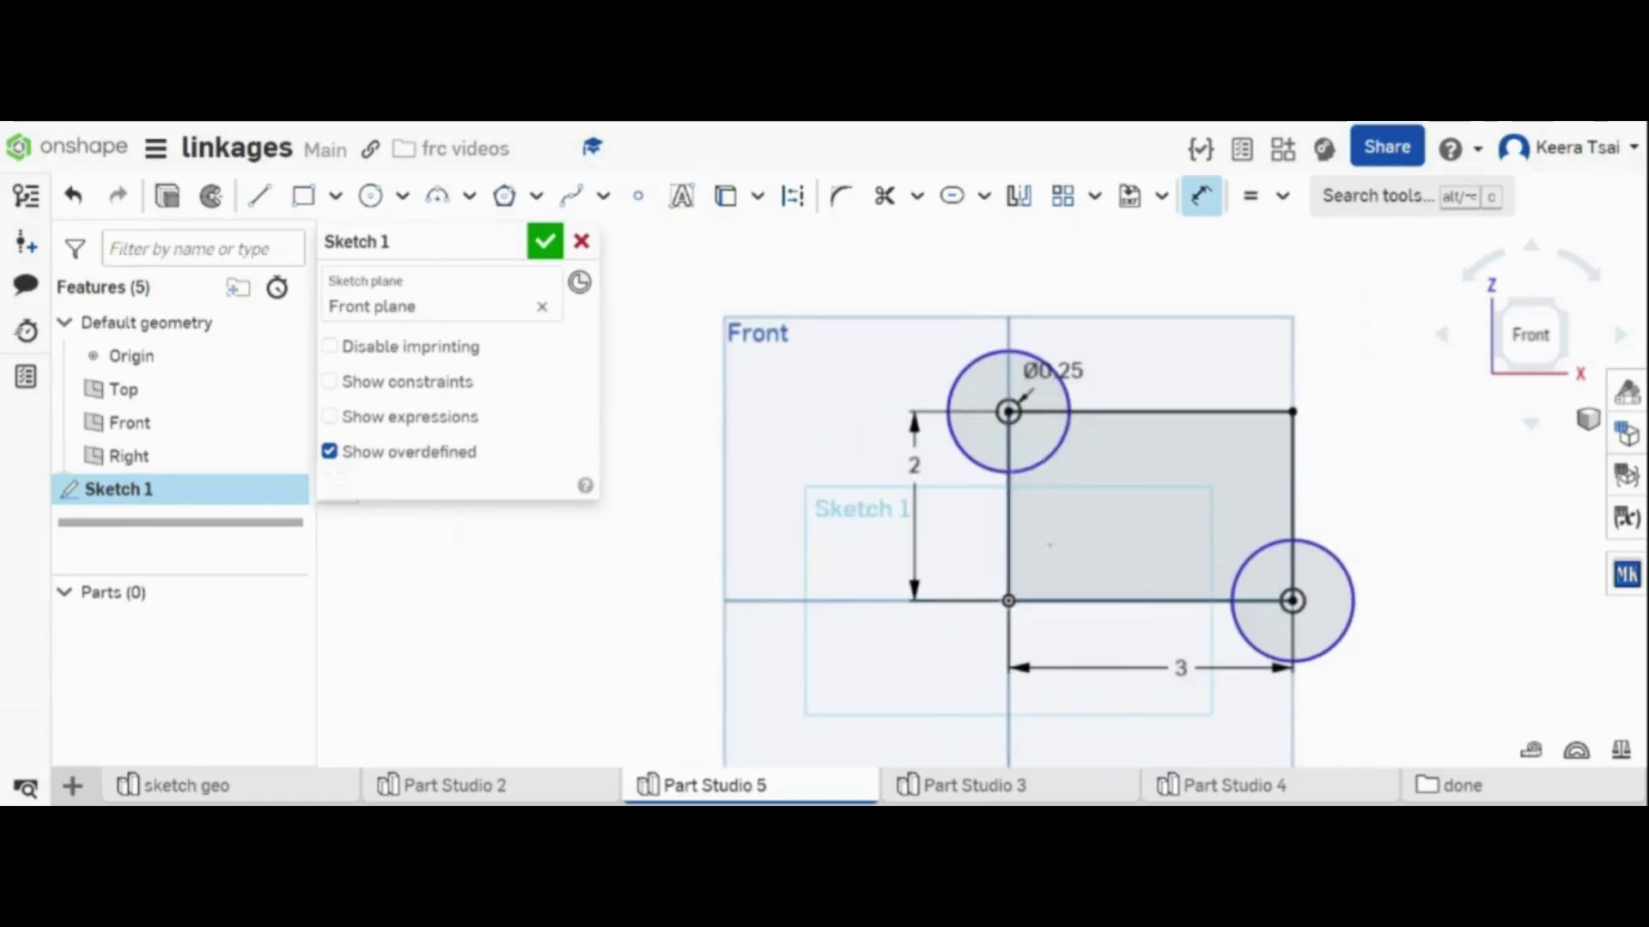
click(949, 384)
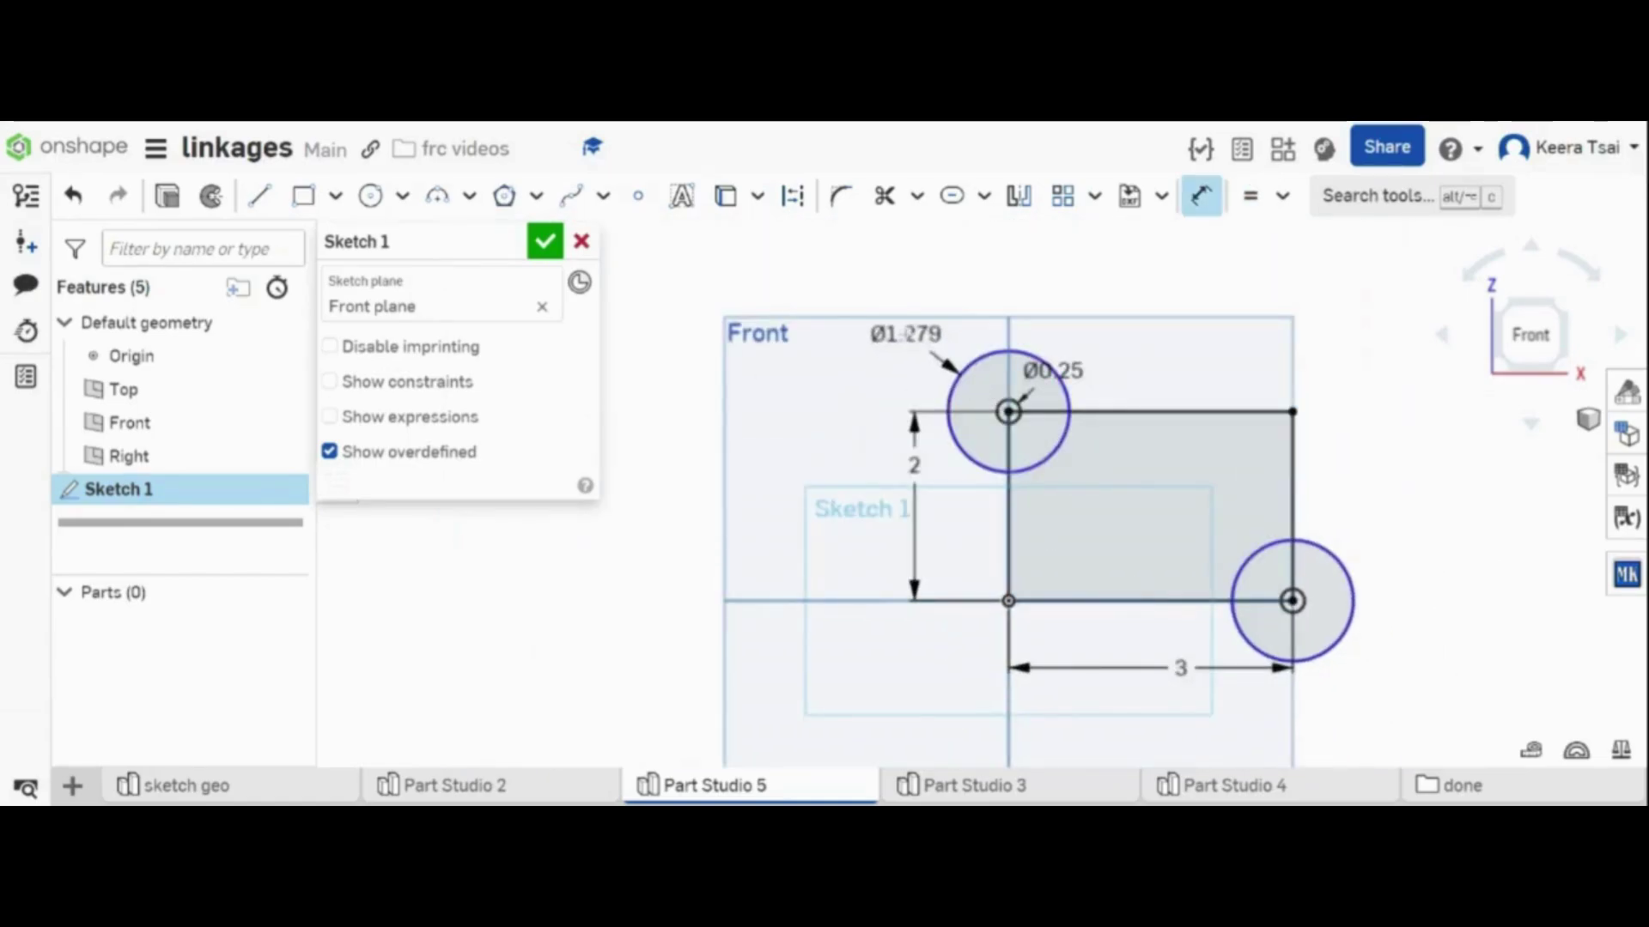
click(893, 344)
text(0.5)
key(Return)
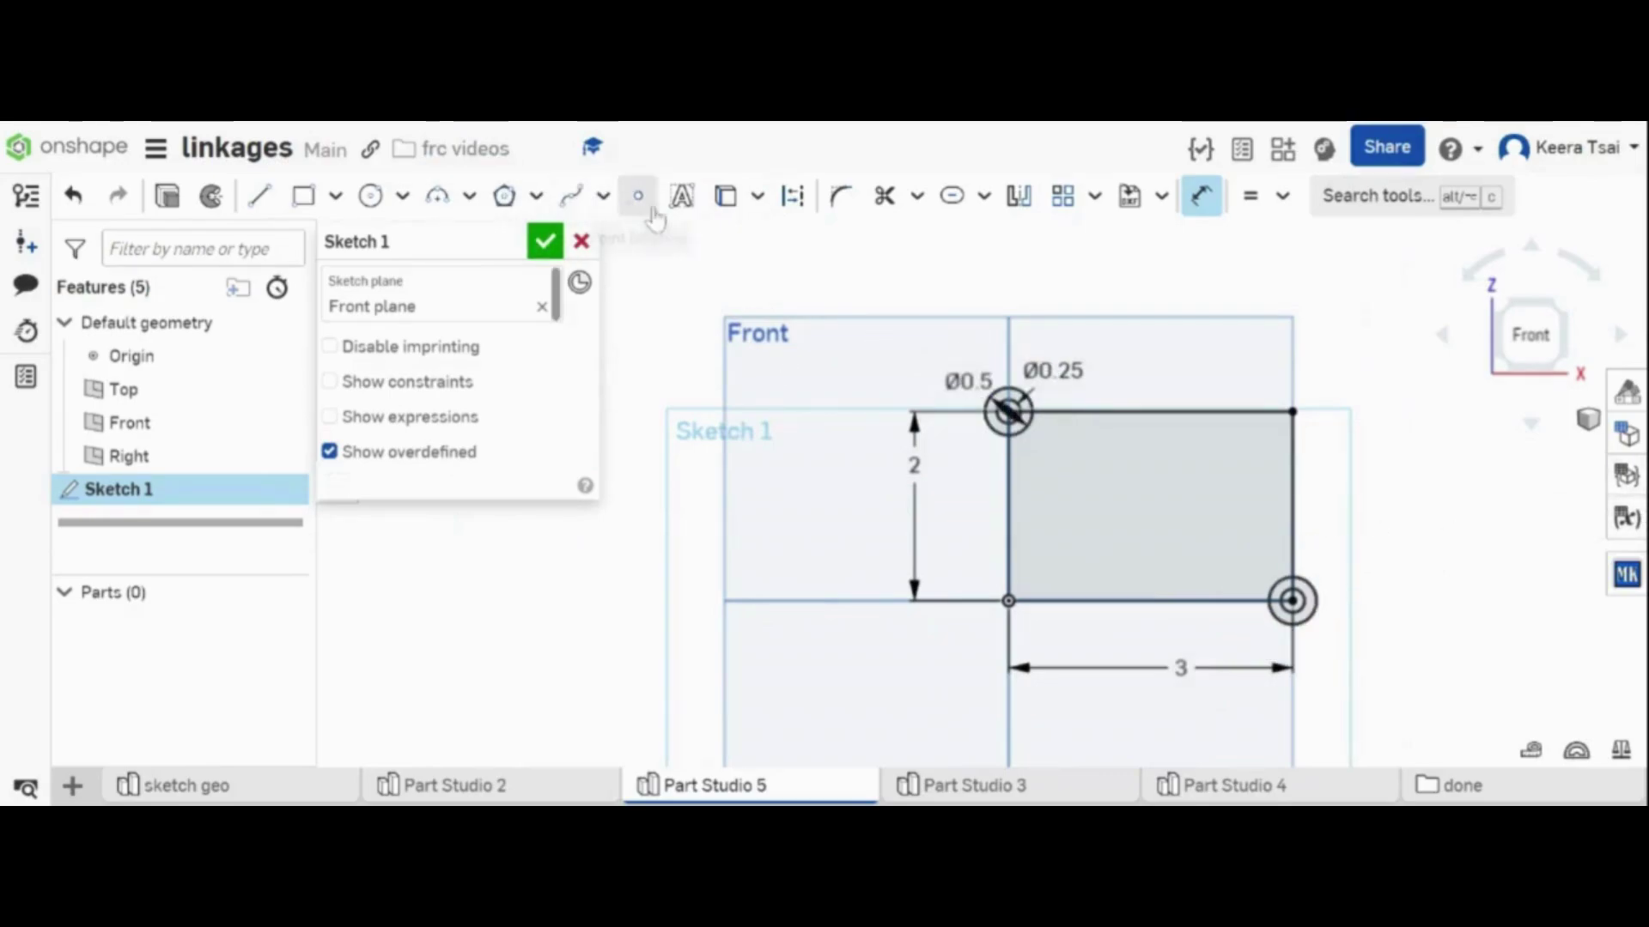
- Add the sketch text 4253 across the middle of the rectangle in the Allerta Stencil font
click(679, 214)
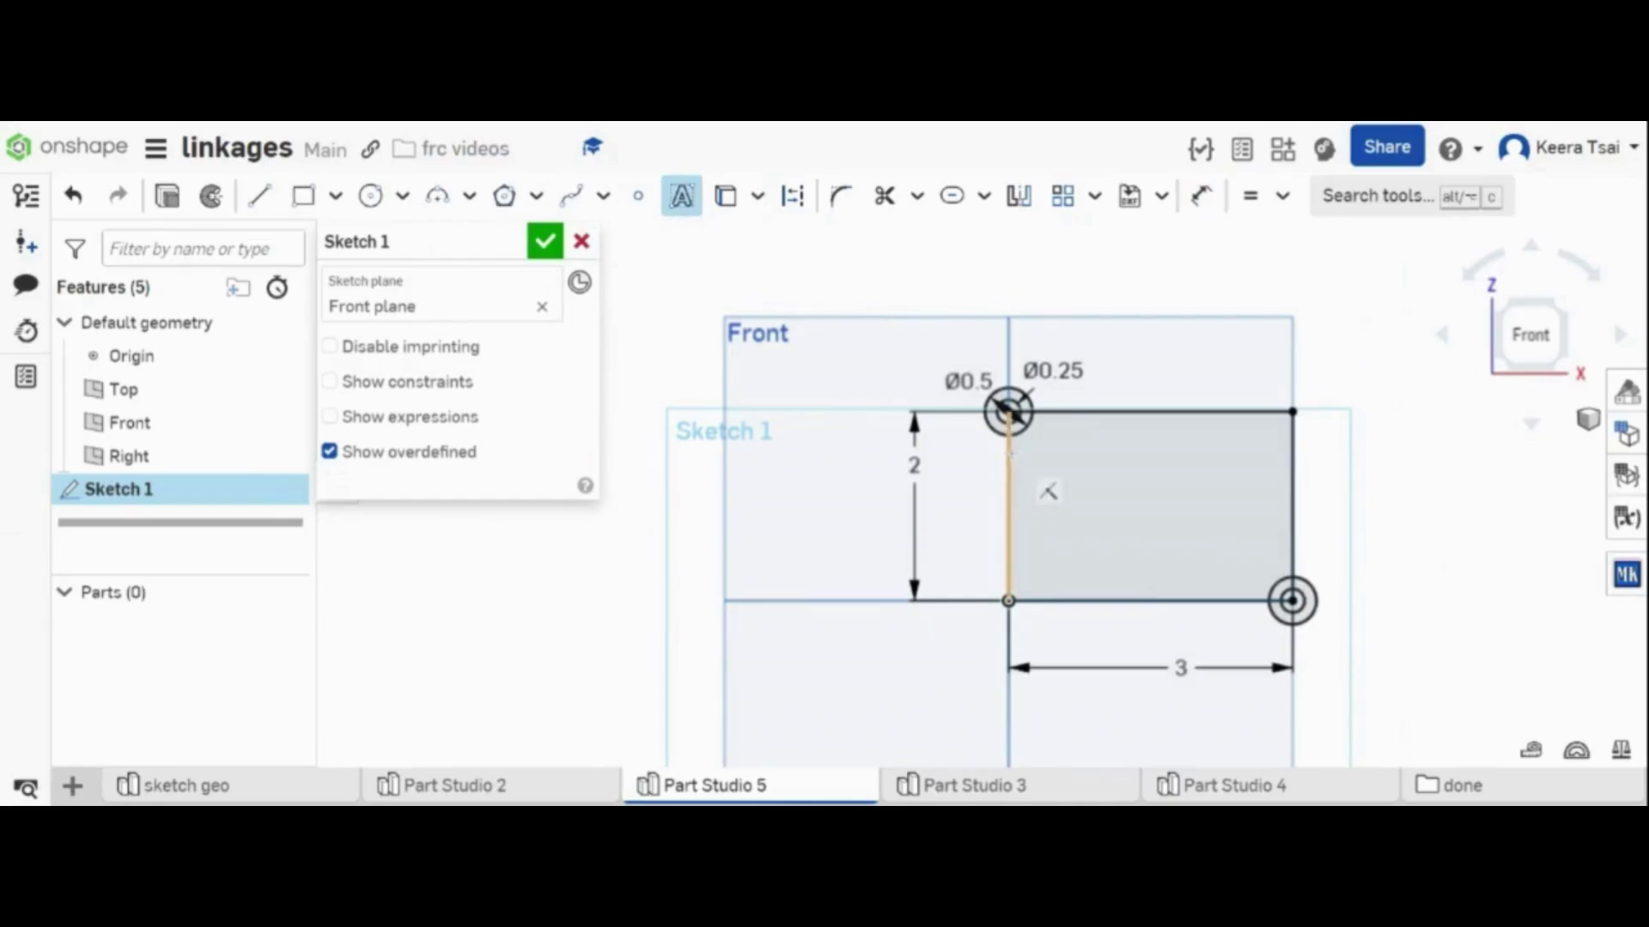
click(1008, 448)
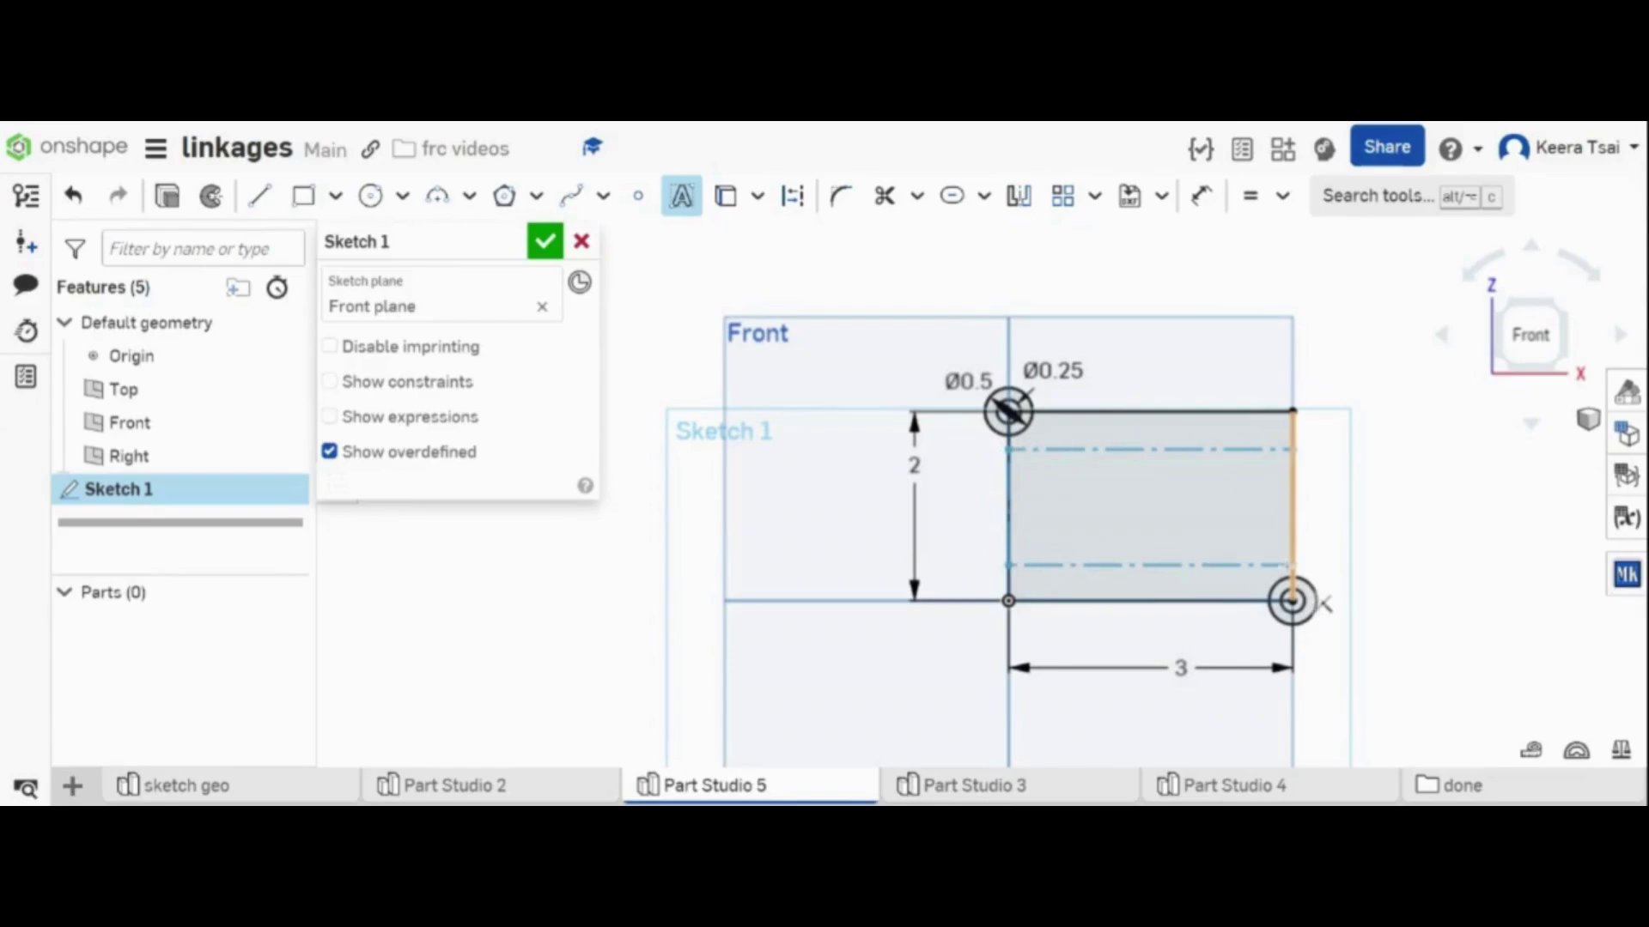
click(1292, 601)
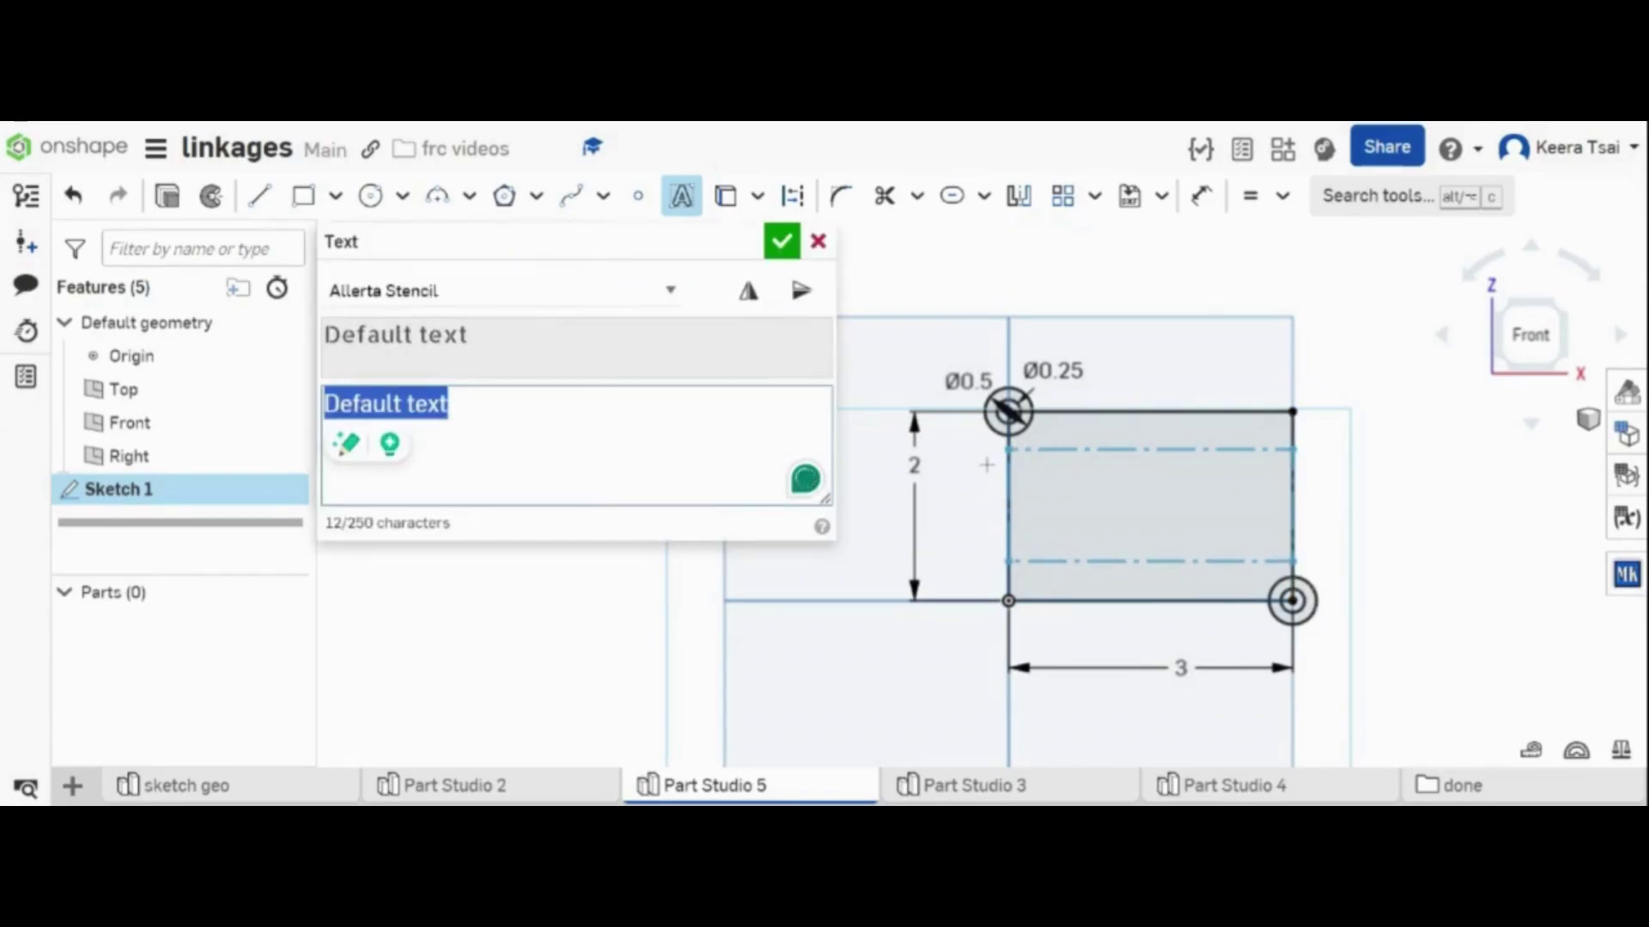
text(4253)
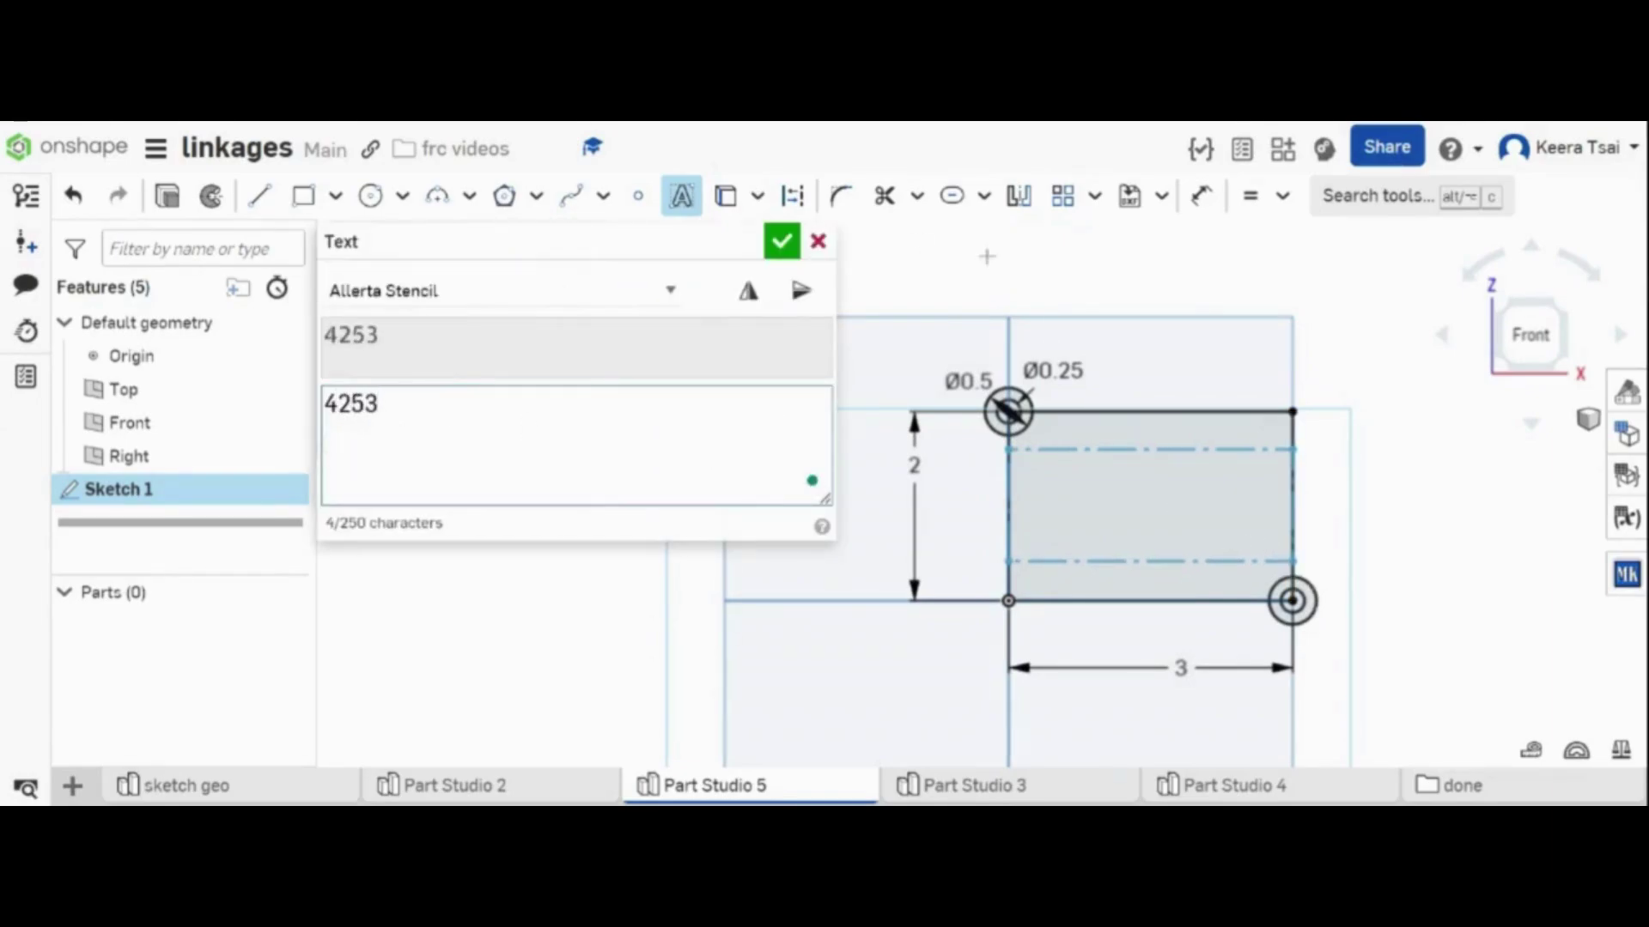
click(787, 251)
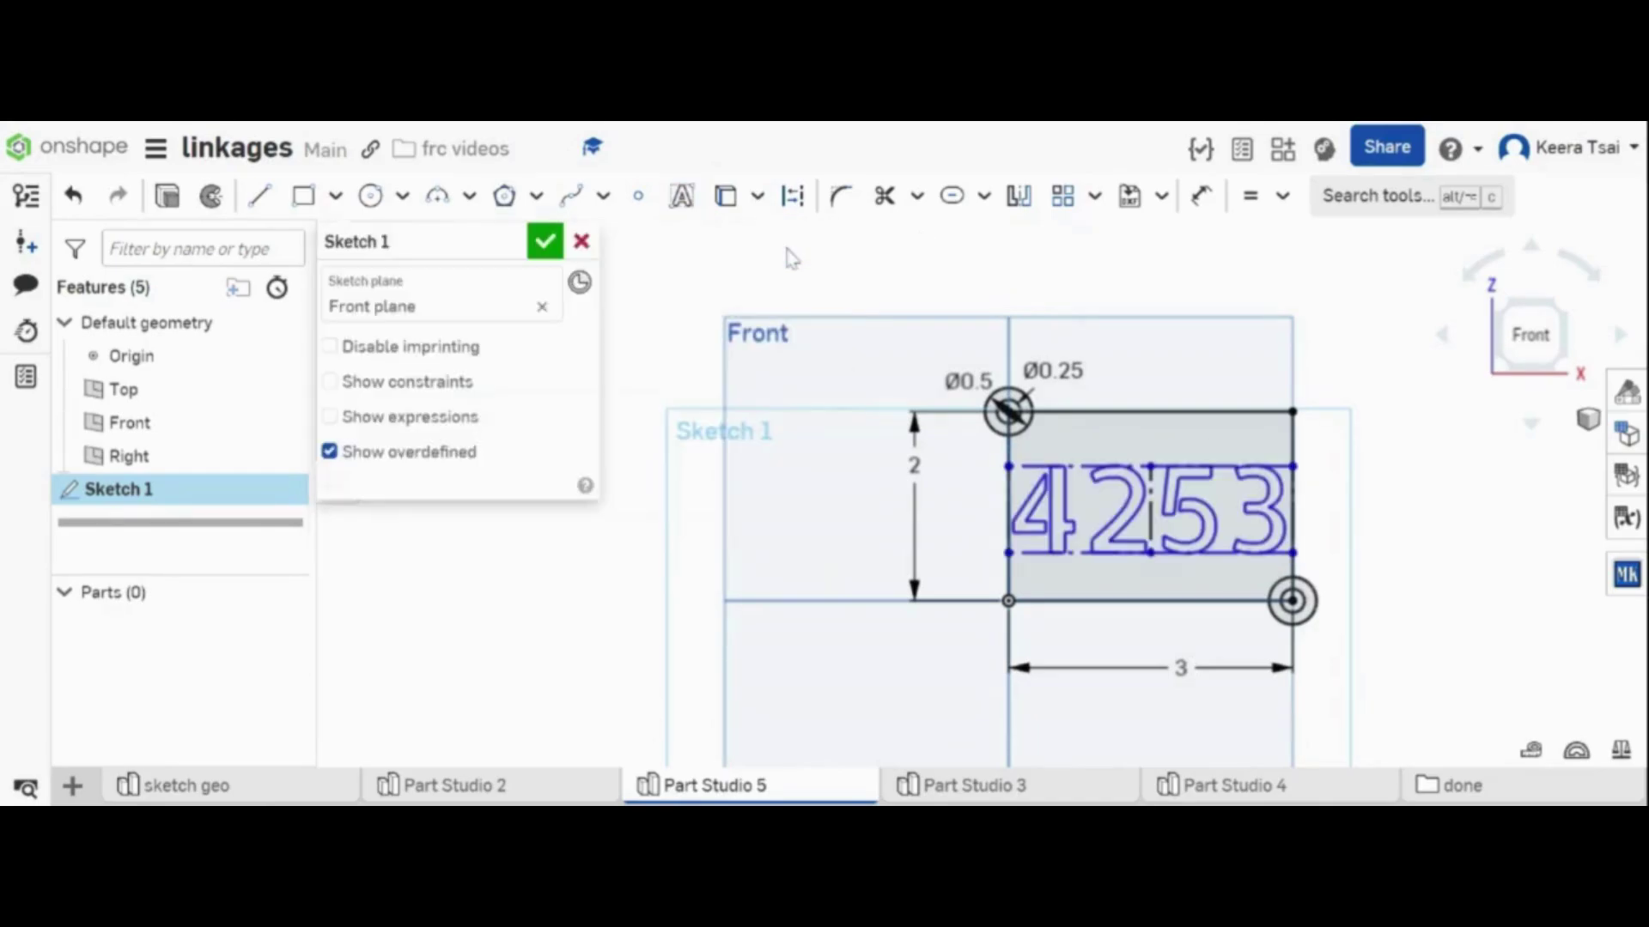
- Extrude the plate profile 1/8 in as a new solid, leaving the text and both corner holes cut out
click(168, 195)
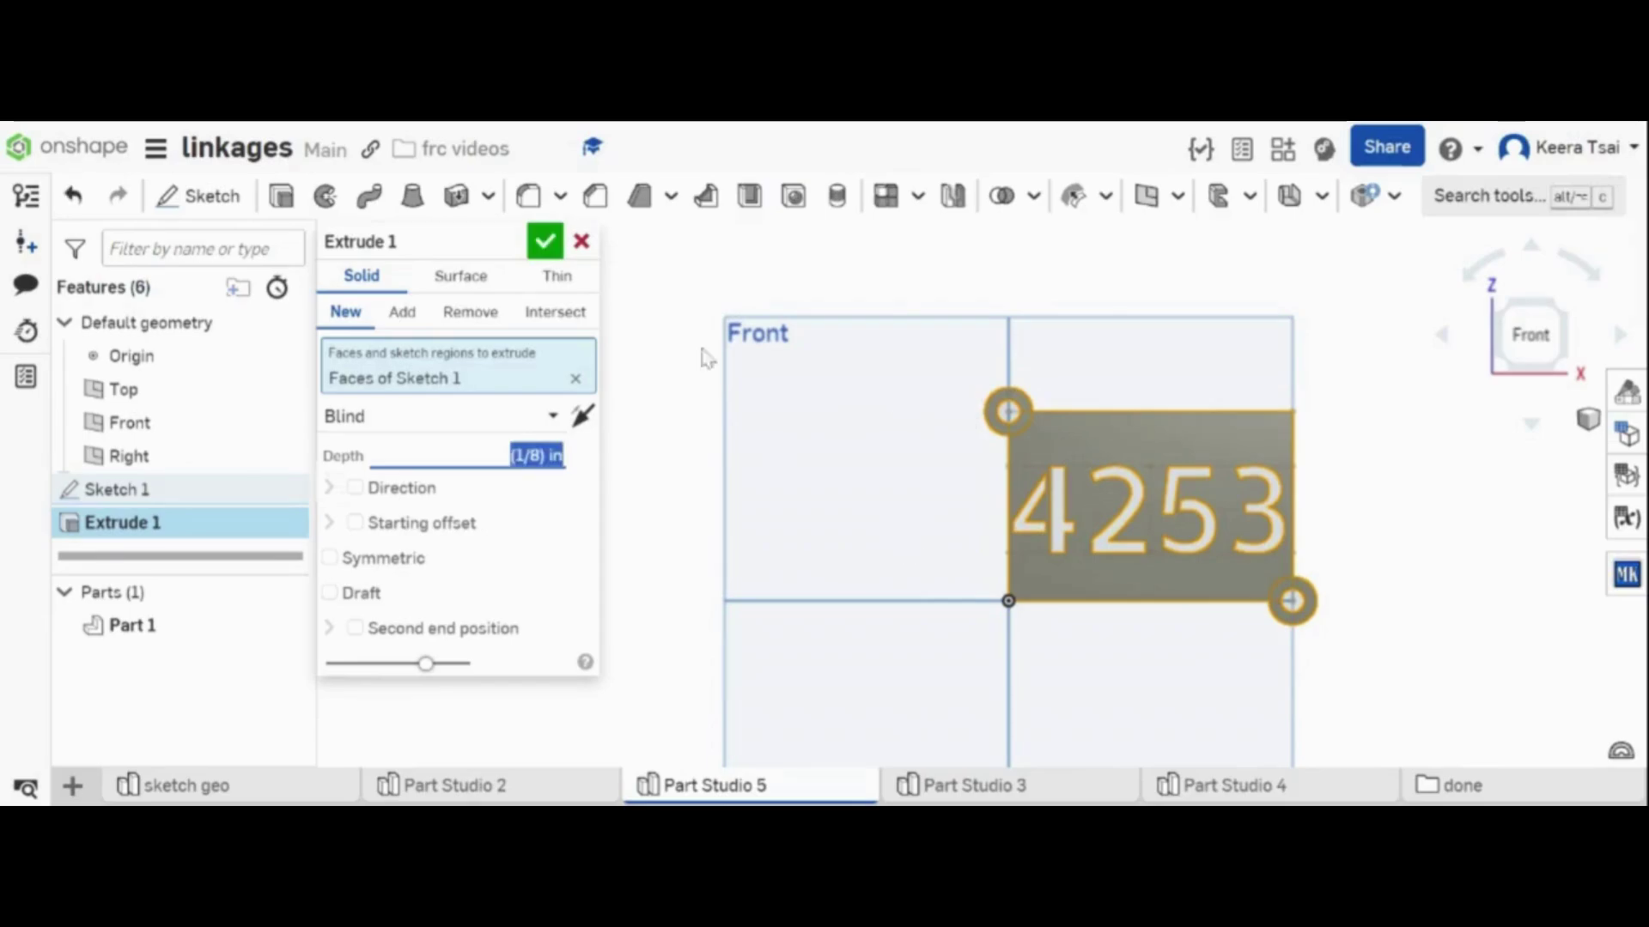
click(544, 242)
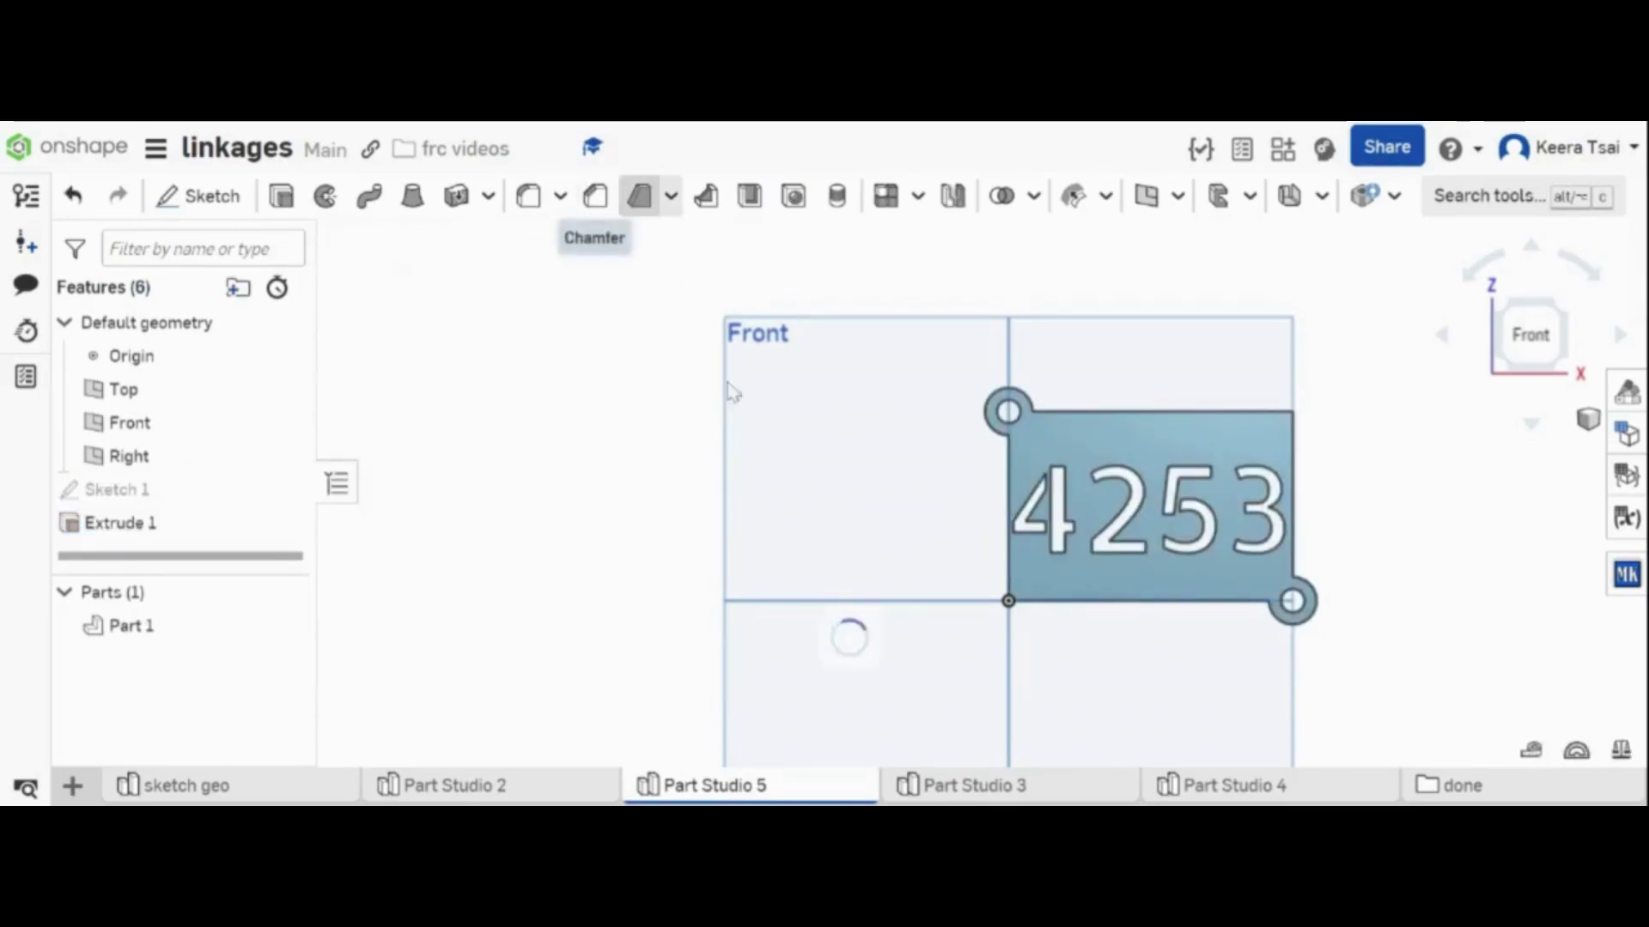
key(shift+7)
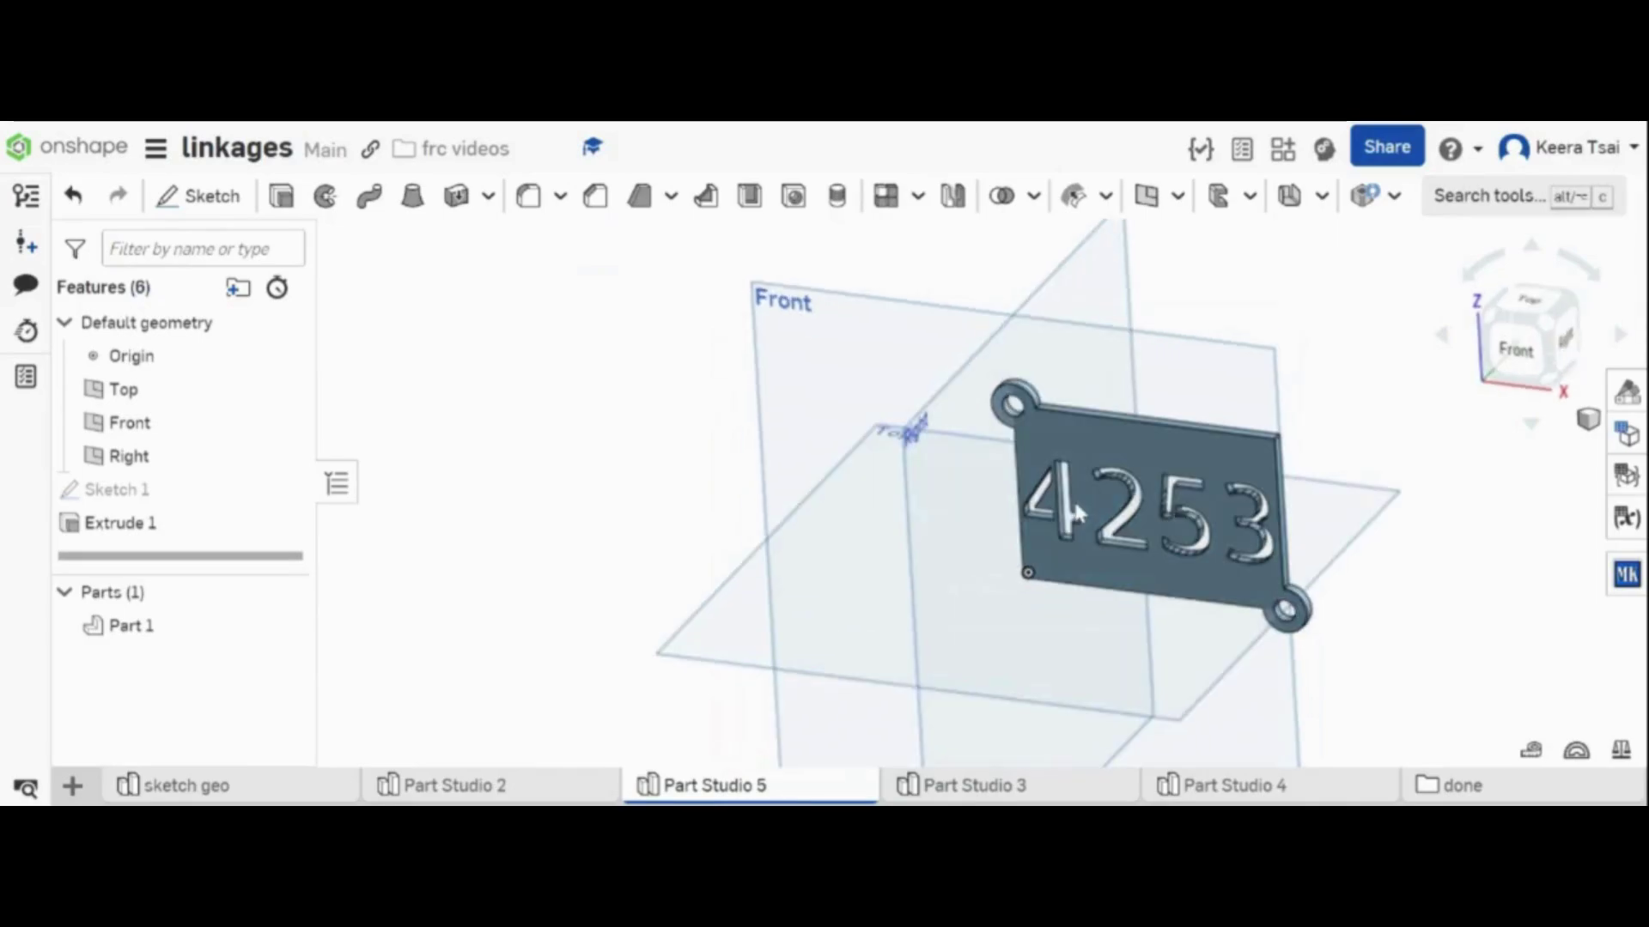
- Start a fillet on the plate's upper-right and lower-left corner edges and the edge where the upper-left ring meets the left side
click(545, 211)
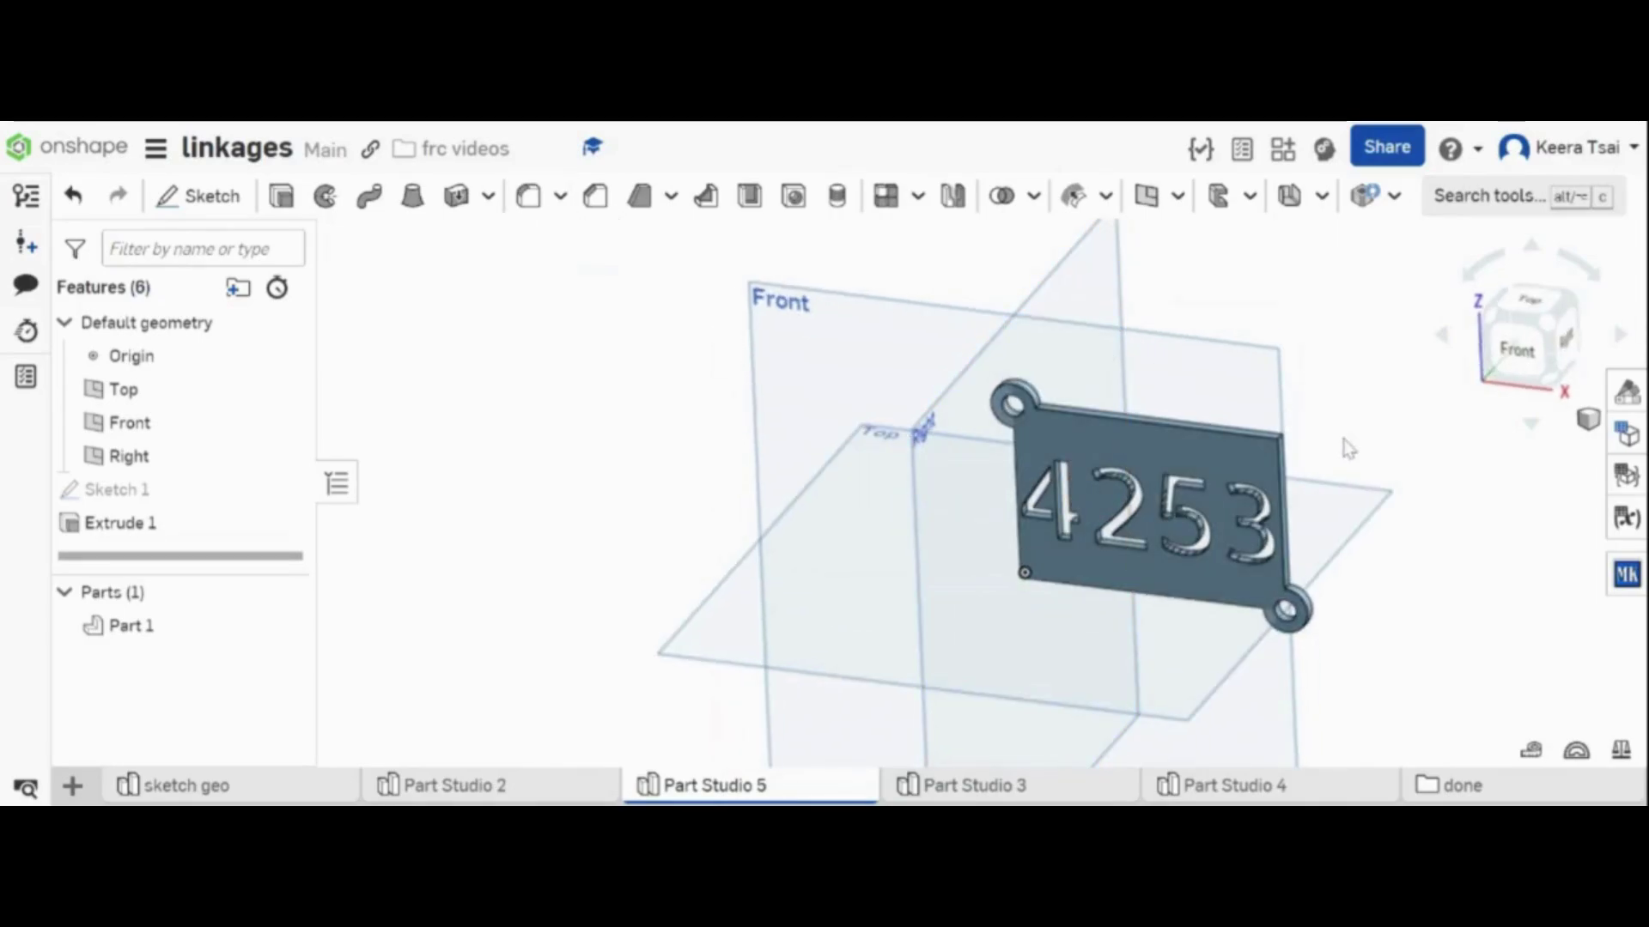
scroll(1331, 434, up, 3)
click(1246, 471)
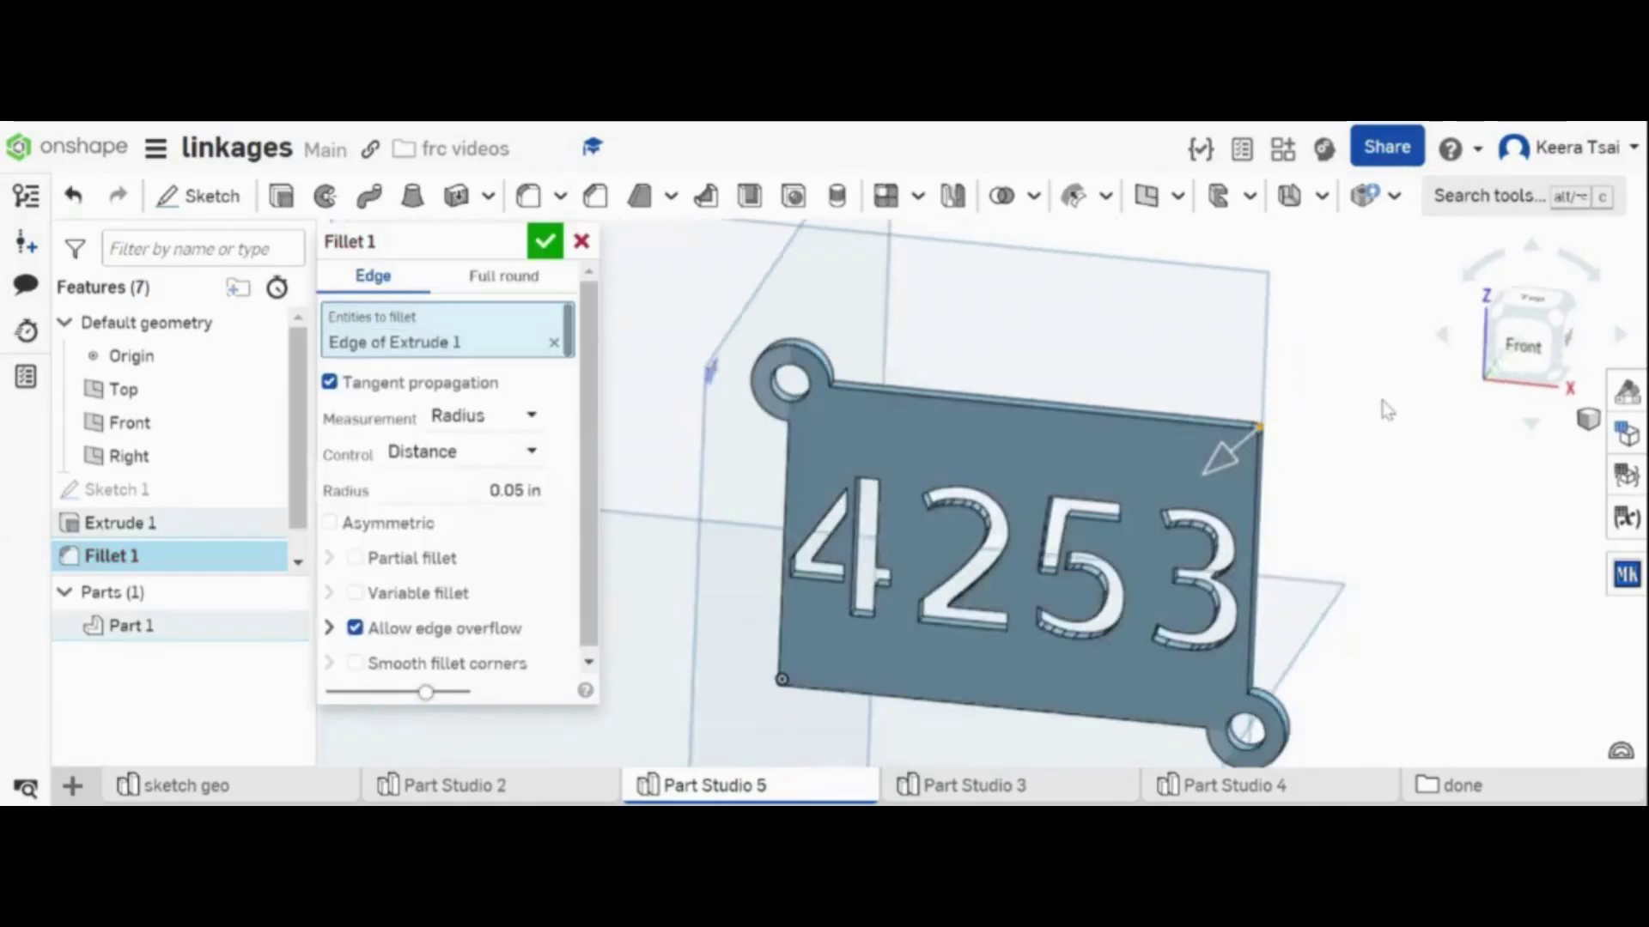
right_drag(1373, 416, 1065, 559)
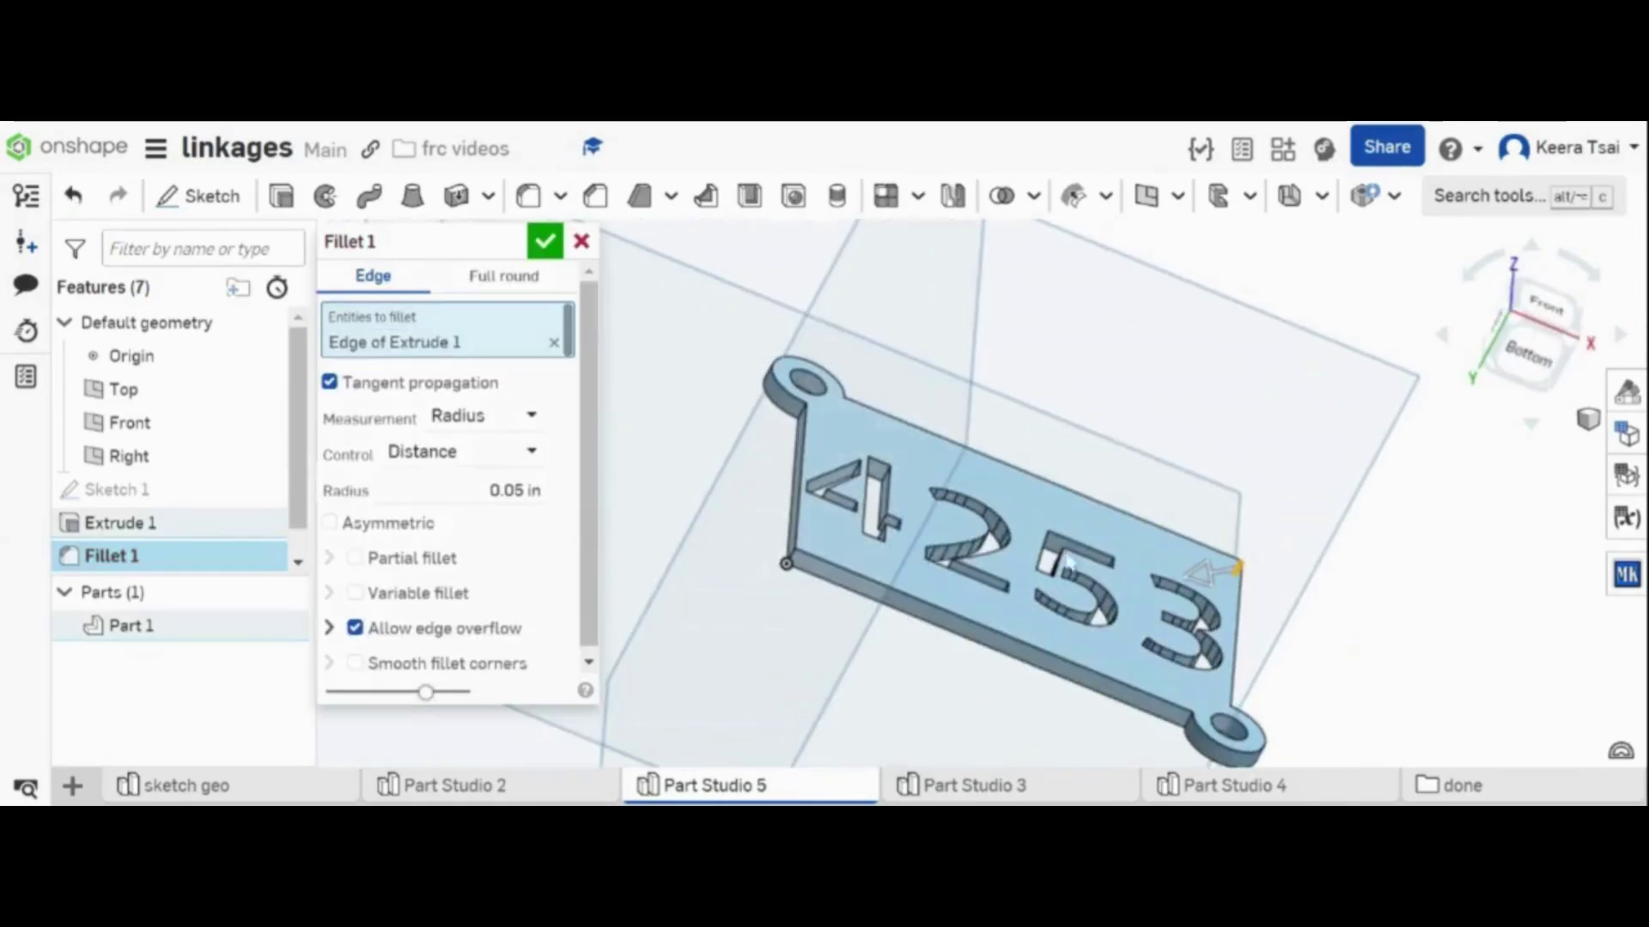
click(794, 558)
click(804, 412)
- Add the remaining edges where the two corner rings meet the plate's sides to the fillet and apply it with a 0.05 in radius
right_drag(846, 335, 834, 411)
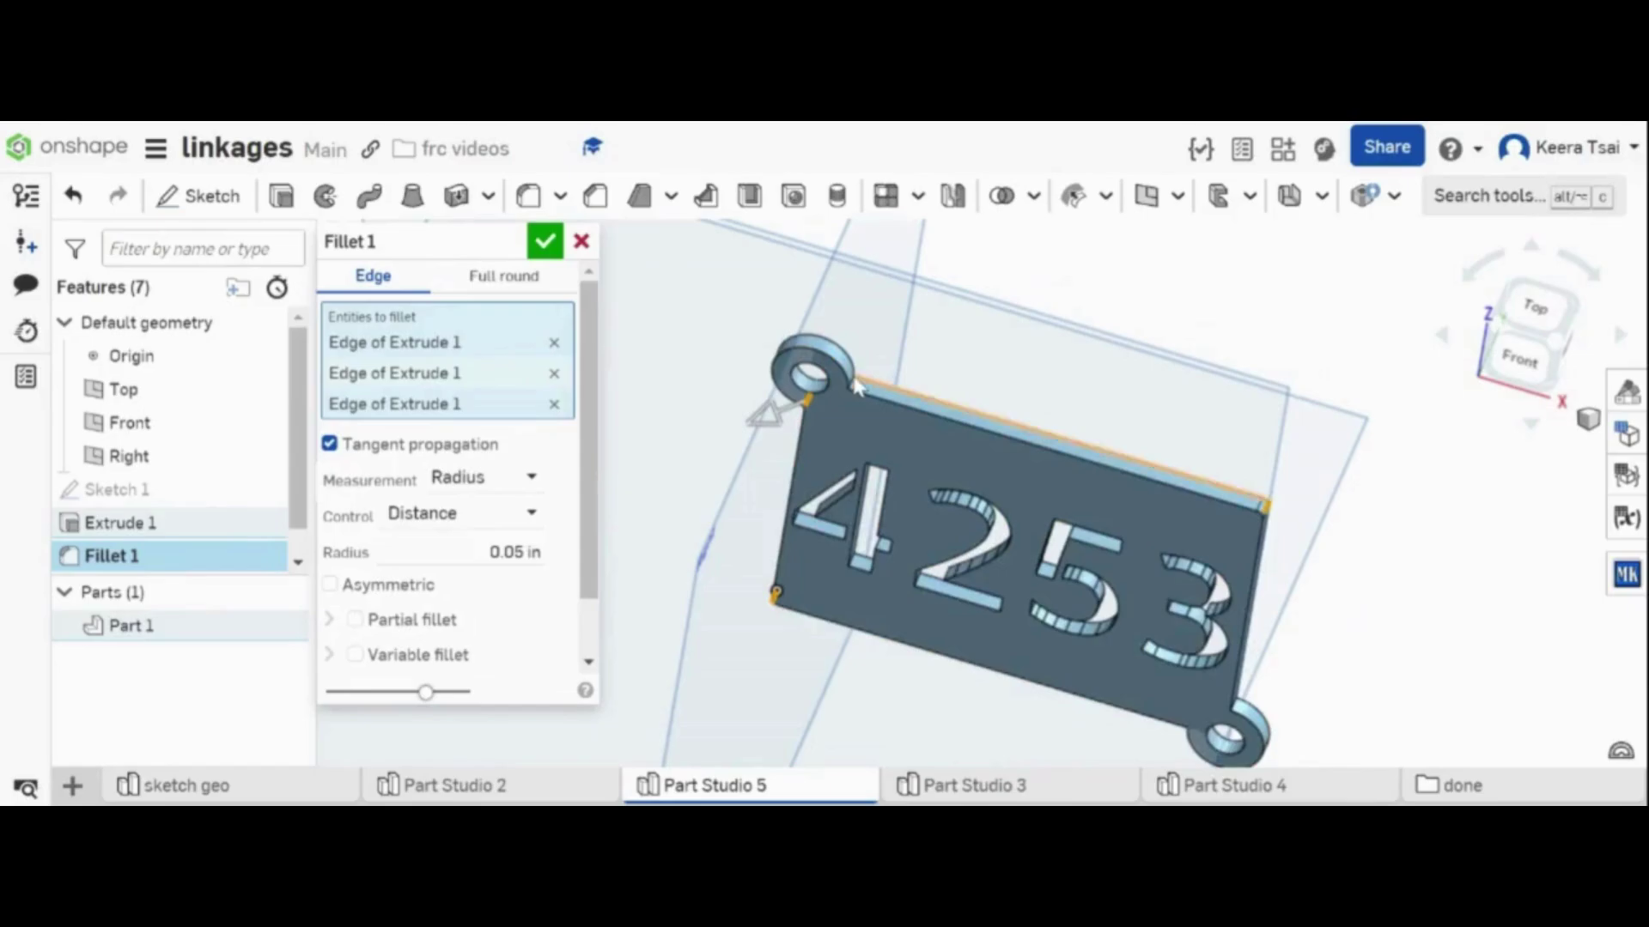
scroll(853, 389, up, 5)
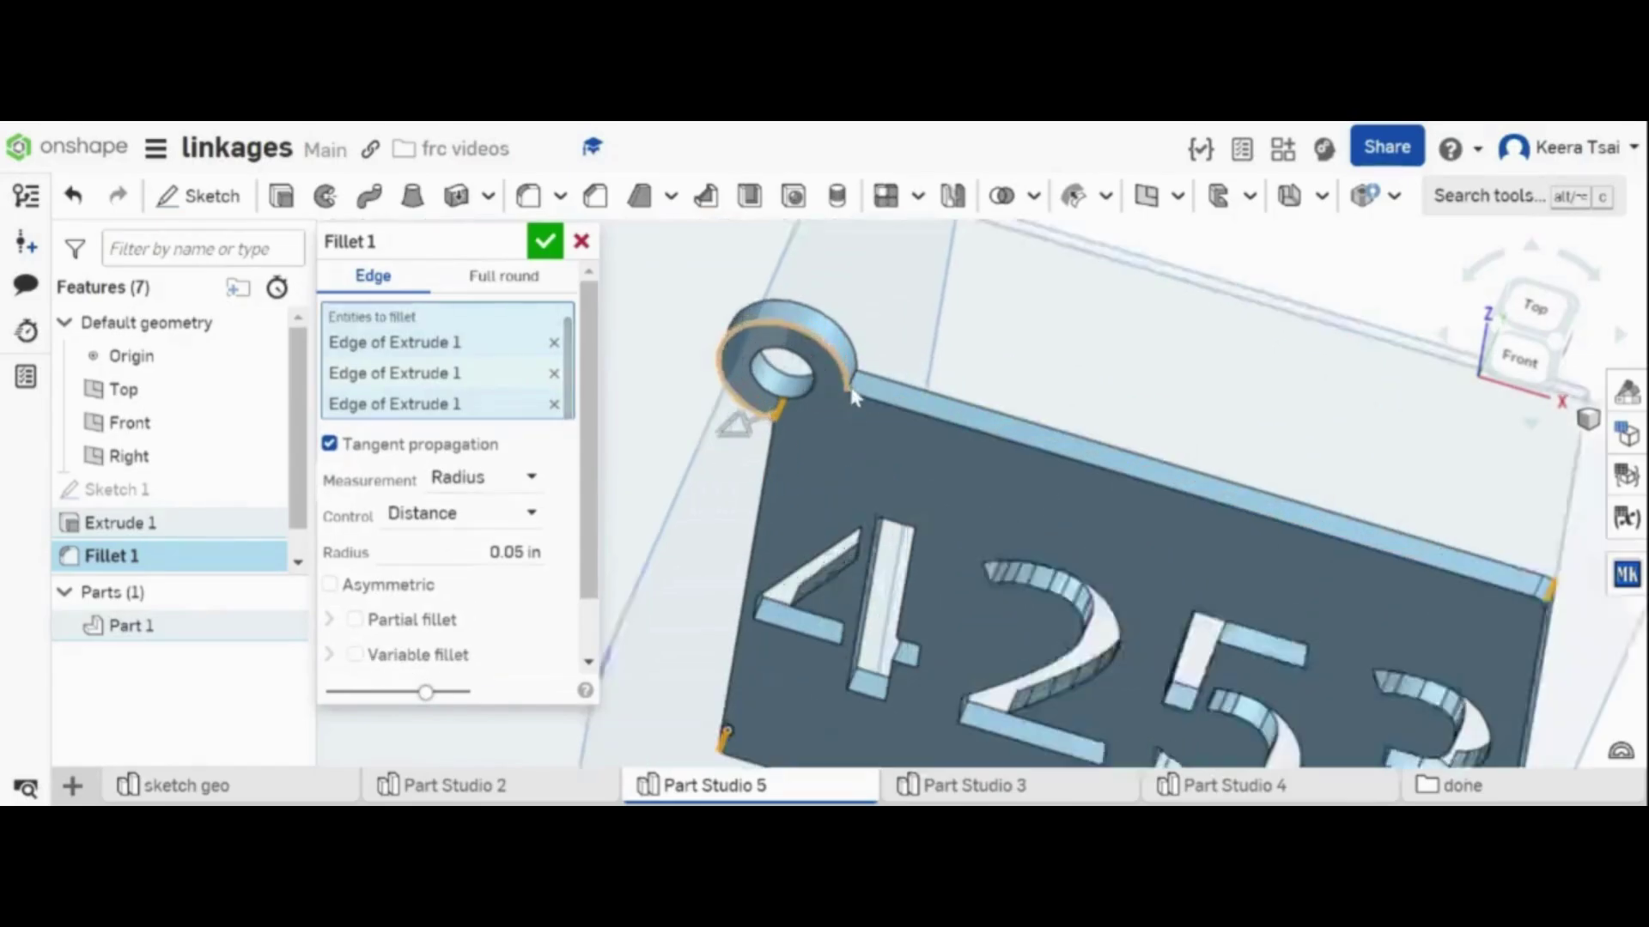
click(851, 390)
scroll(824, 378, down, 6)
scroll(1020, 520, up, 5)
click(958, 513)
right_drag(981, 543, 1047, 434)
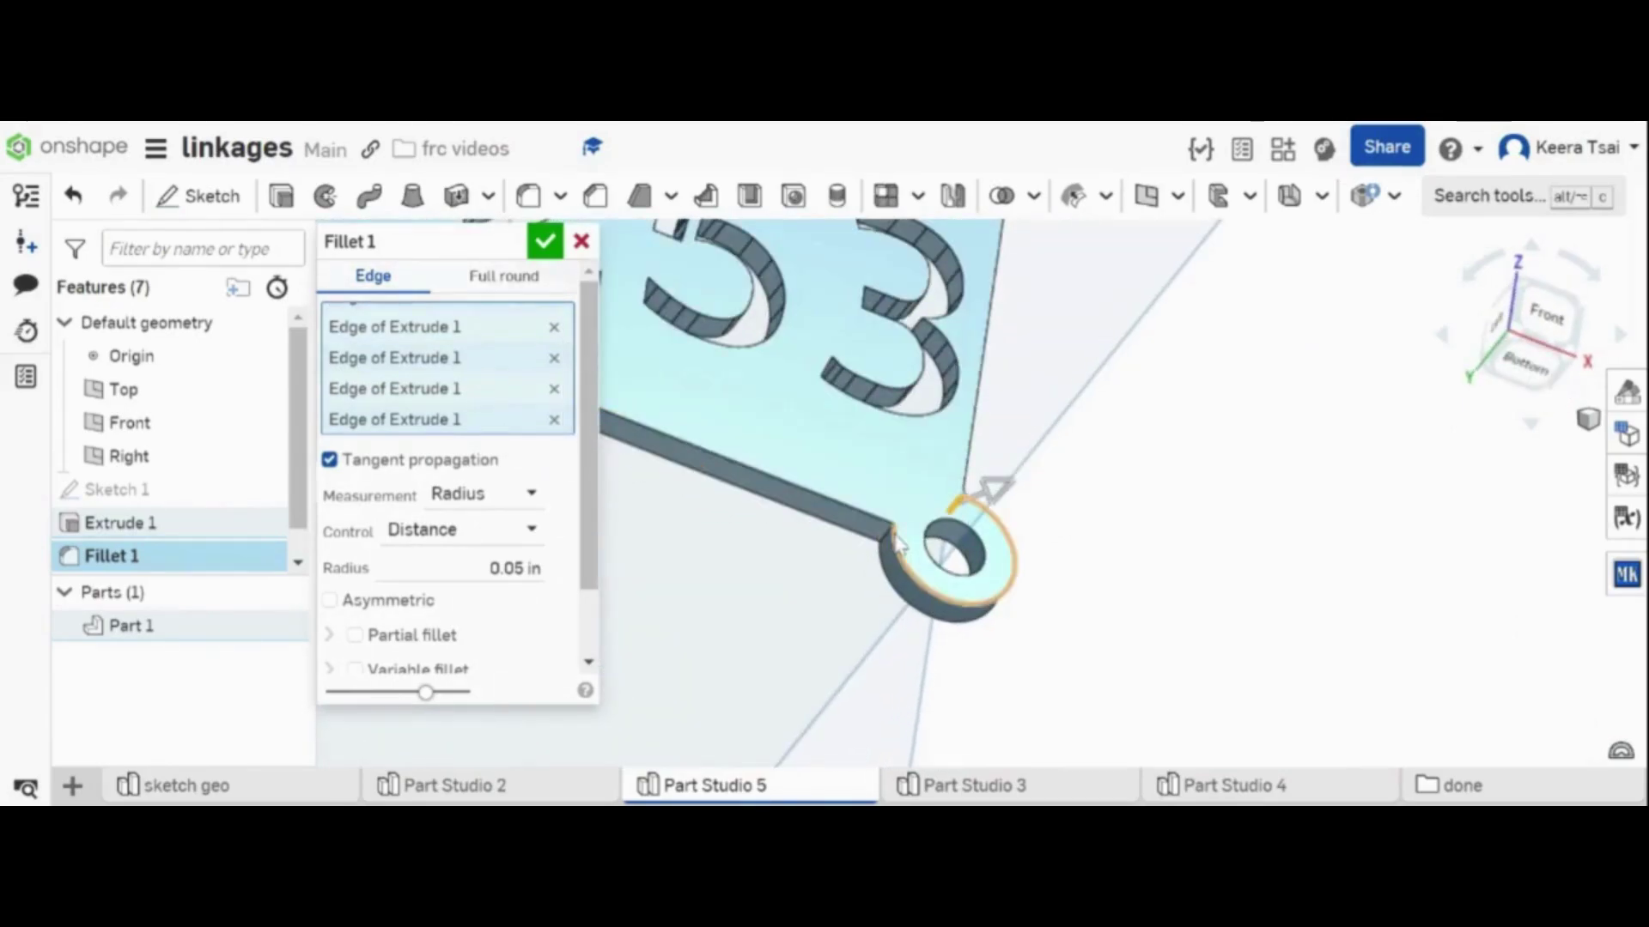
key(Return)
scroll(903, 581, down, 5)
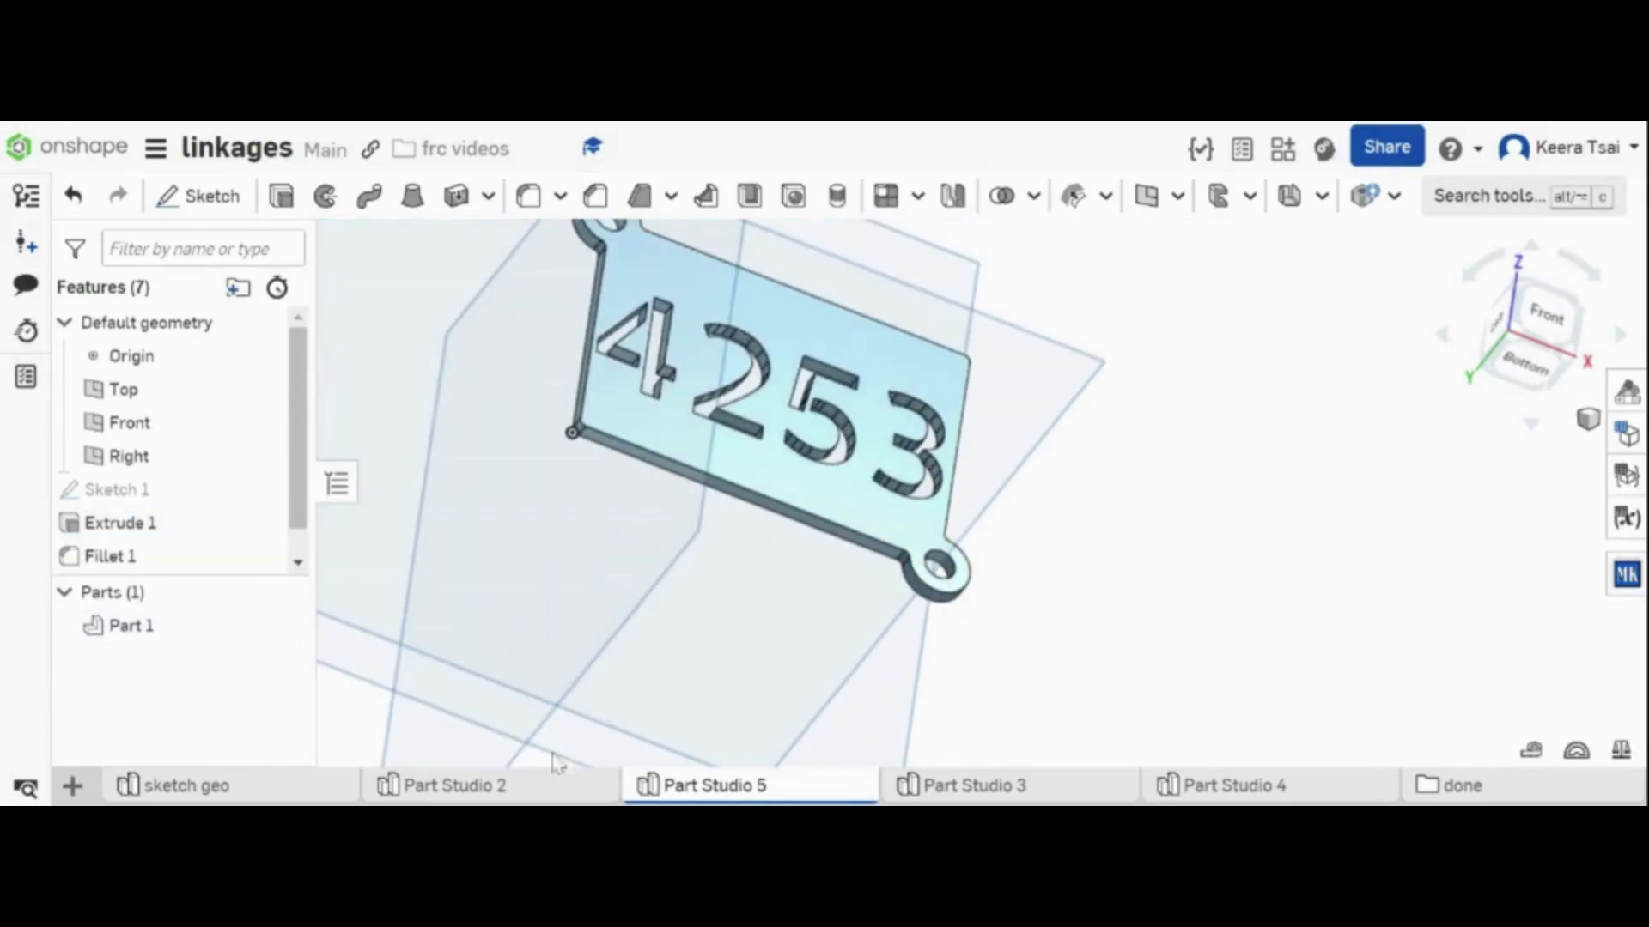
- Create a new assembly in the document and open it
click(72, 785)
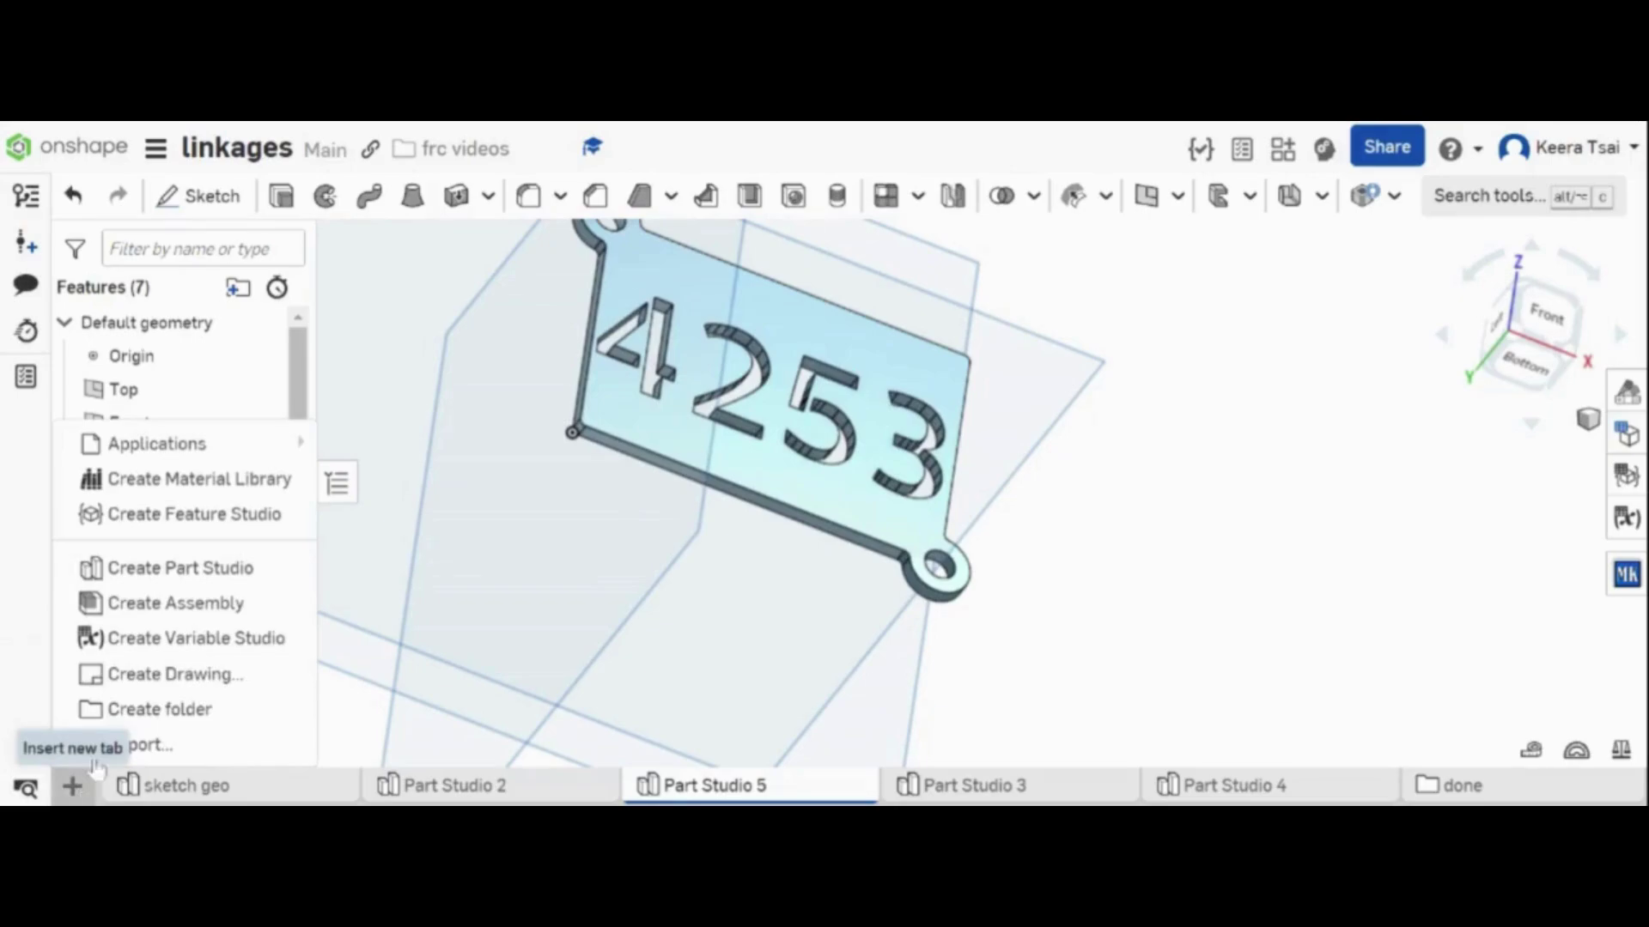
click(173, 617)
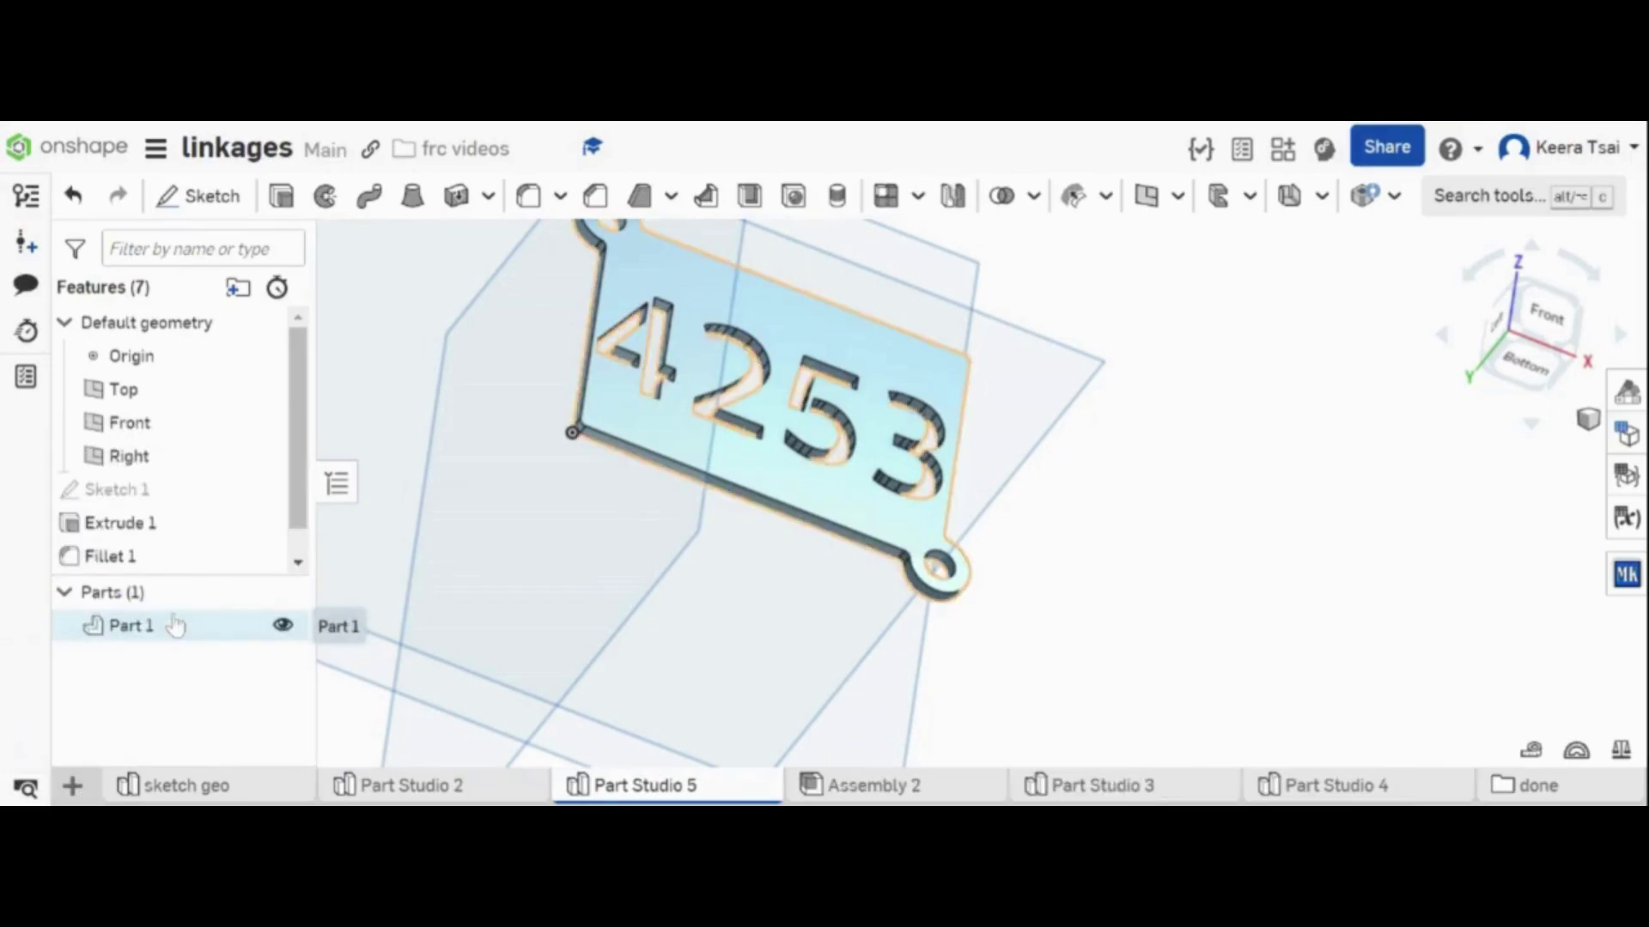
click(859, 790)
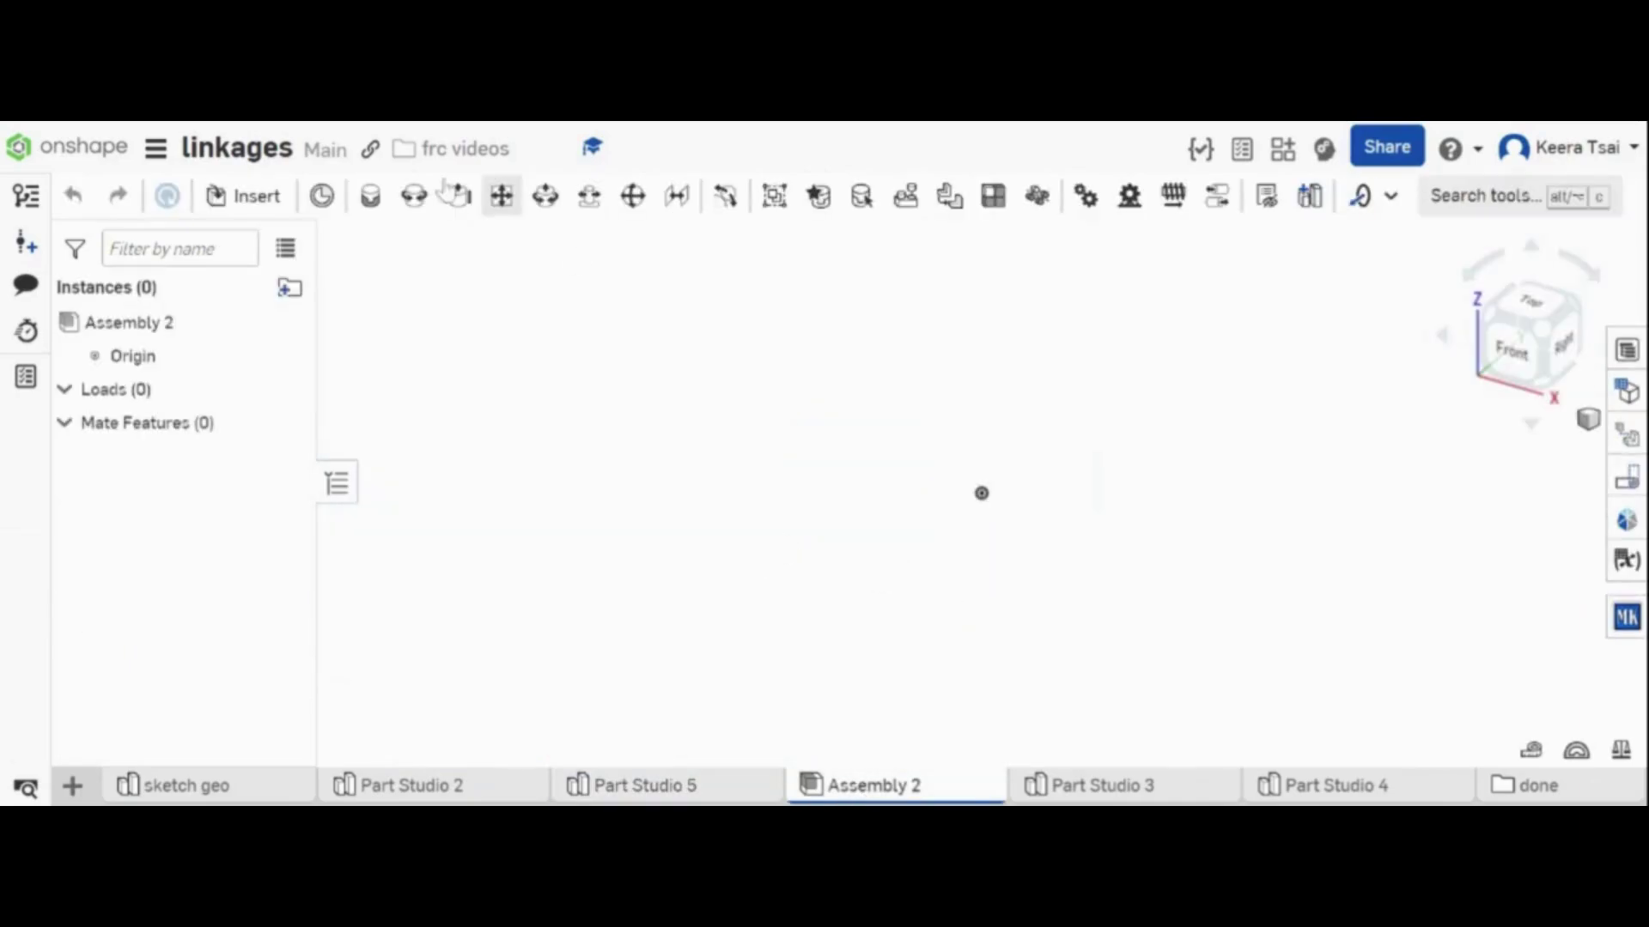
- Insert the 4253 plate from Part Studio 1 and the links from Part Studios 2, 3 and 4 into the assembly
click(244, 195)
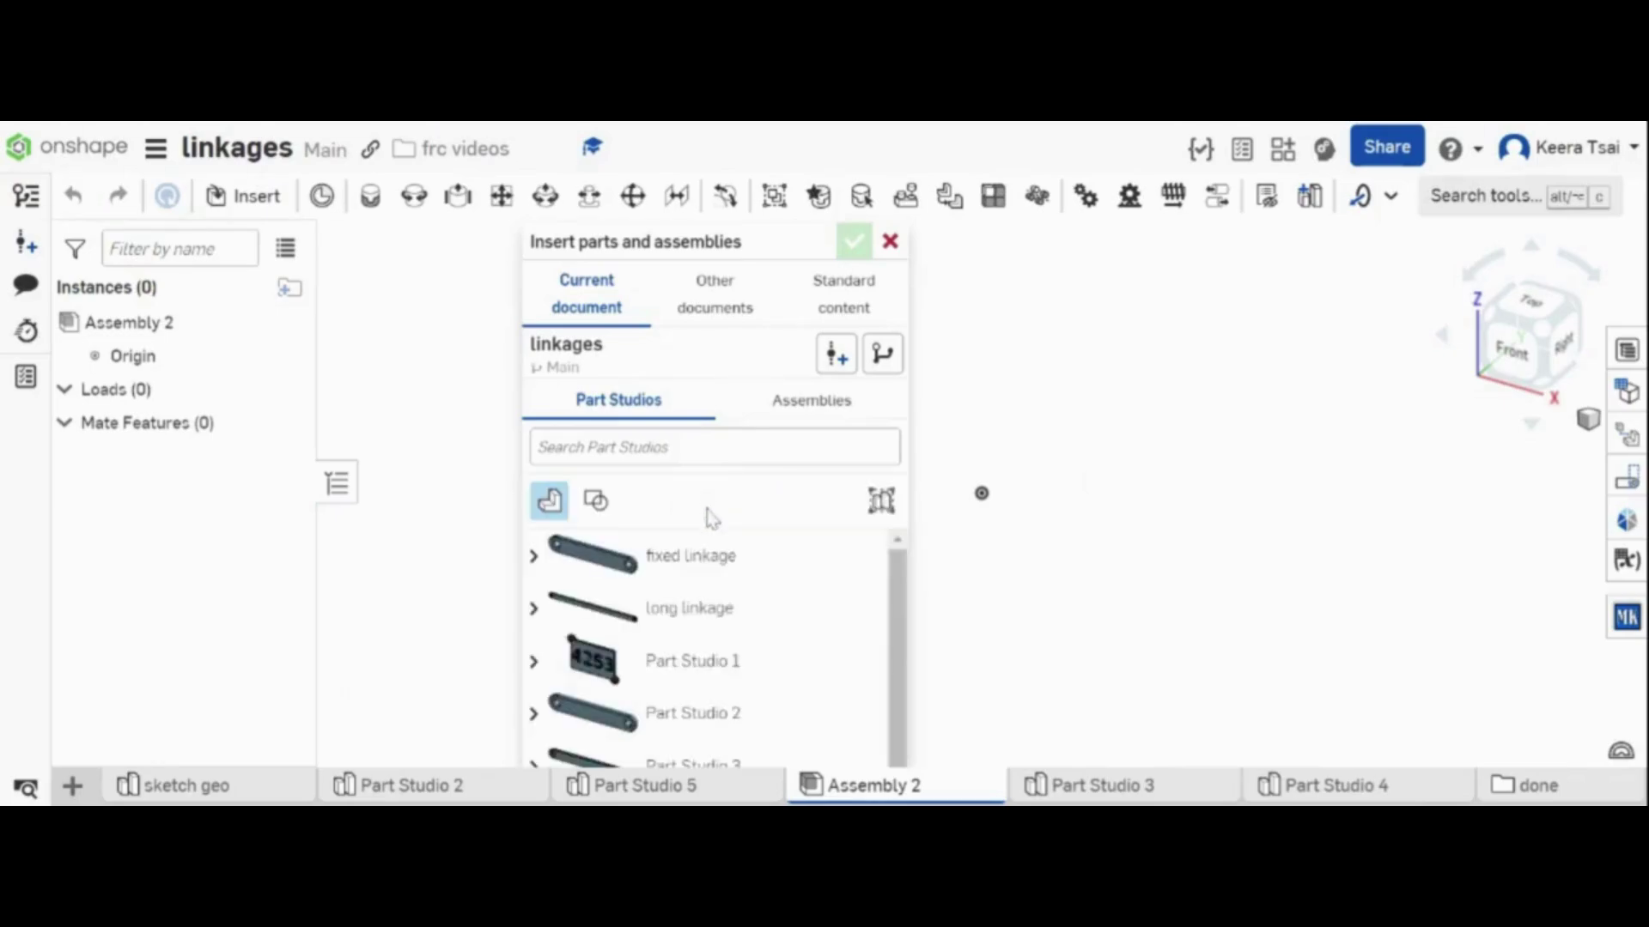
click(738, 683)
click(736, 718)
scroll(741, 722, down, 1)
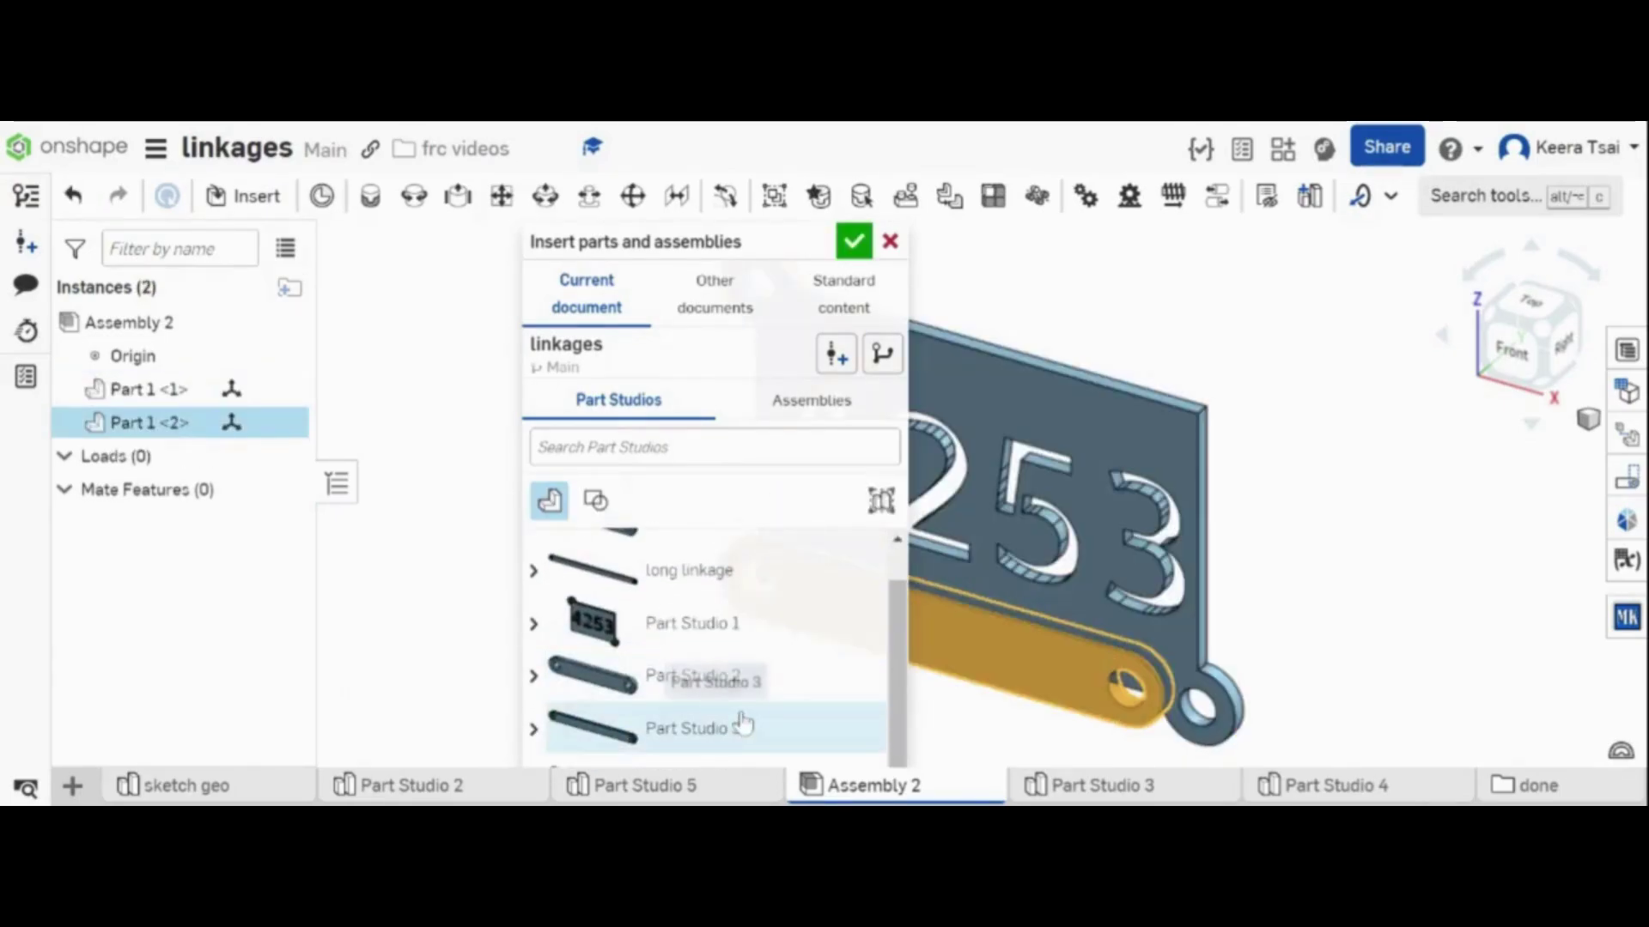
click(739, 728)
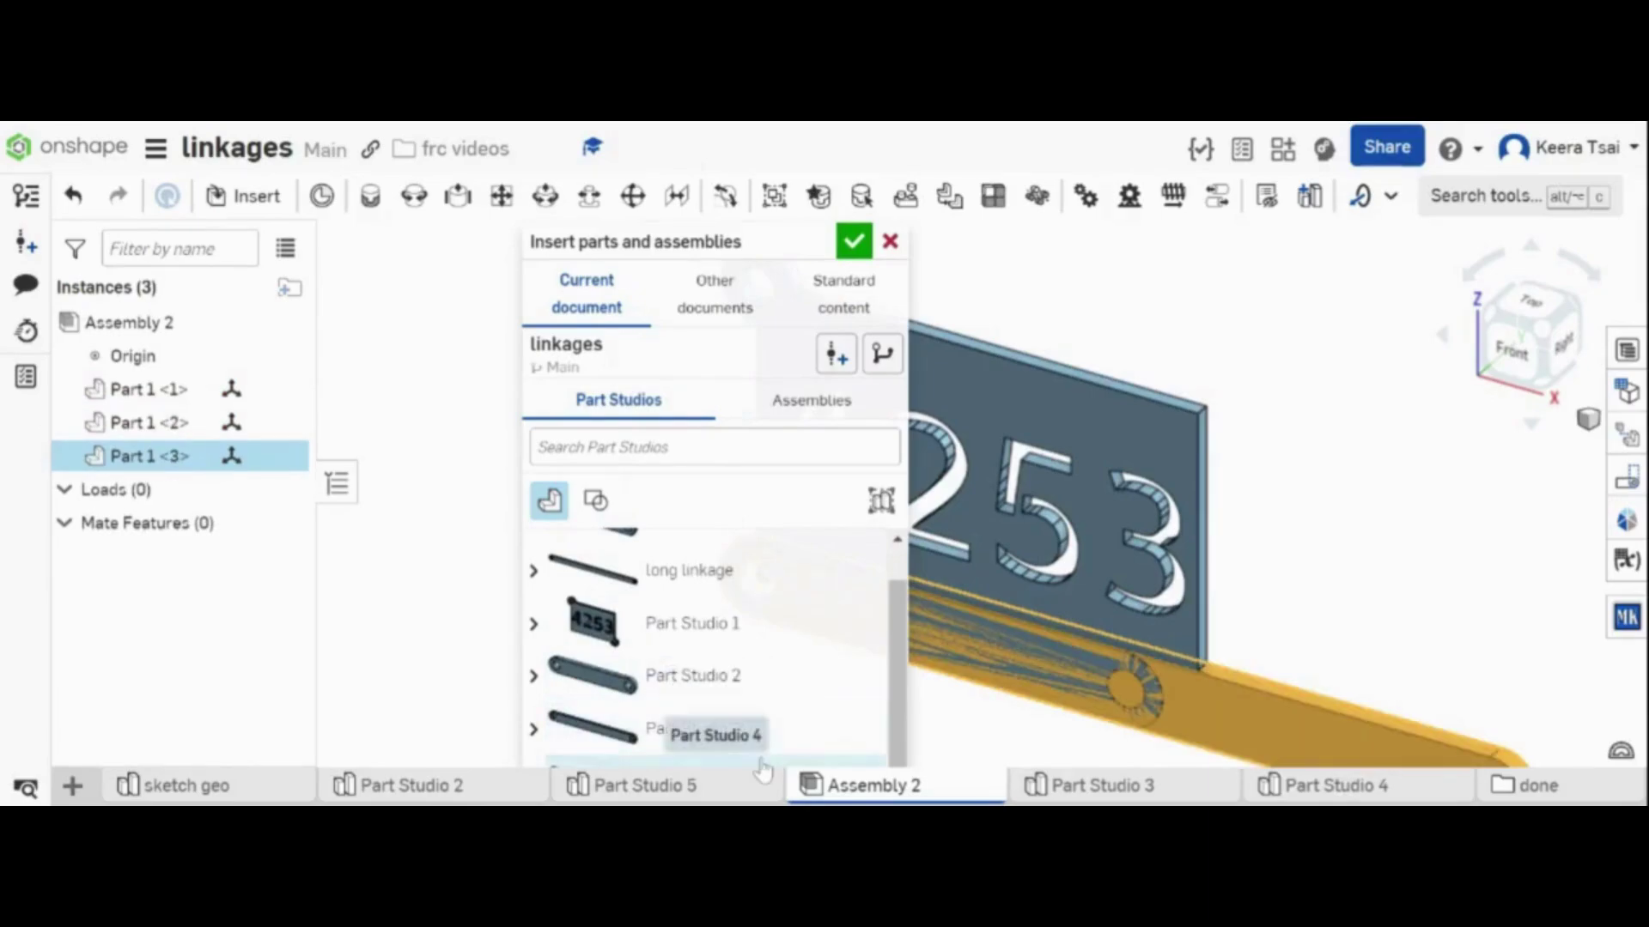
click(760, 764)
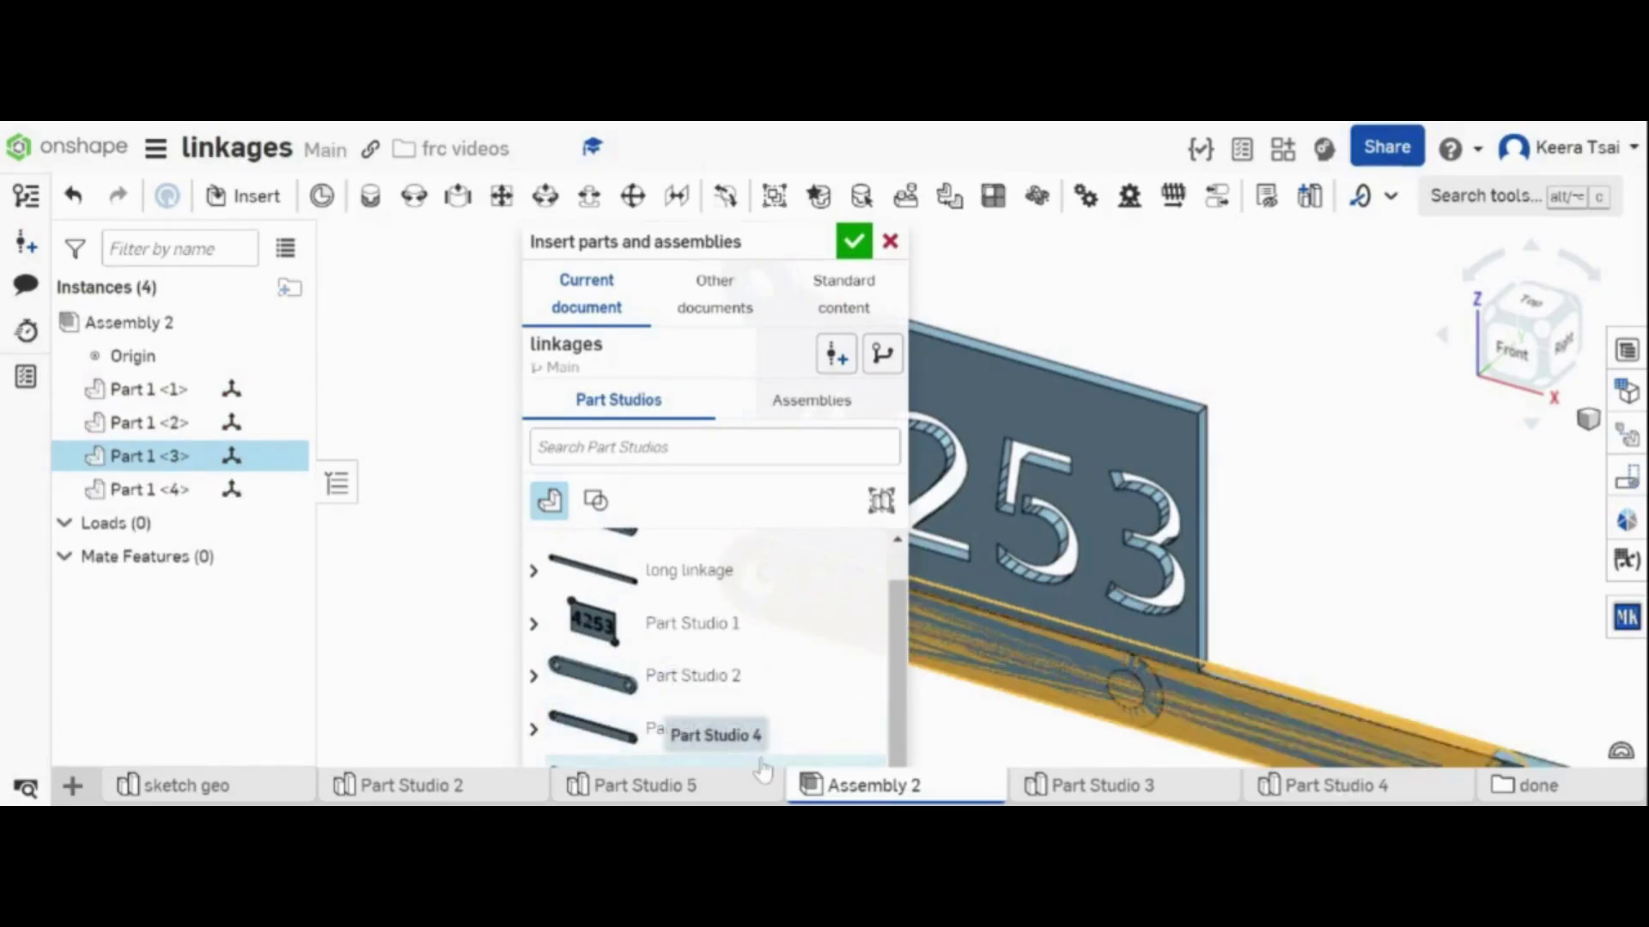
click(852, 241)
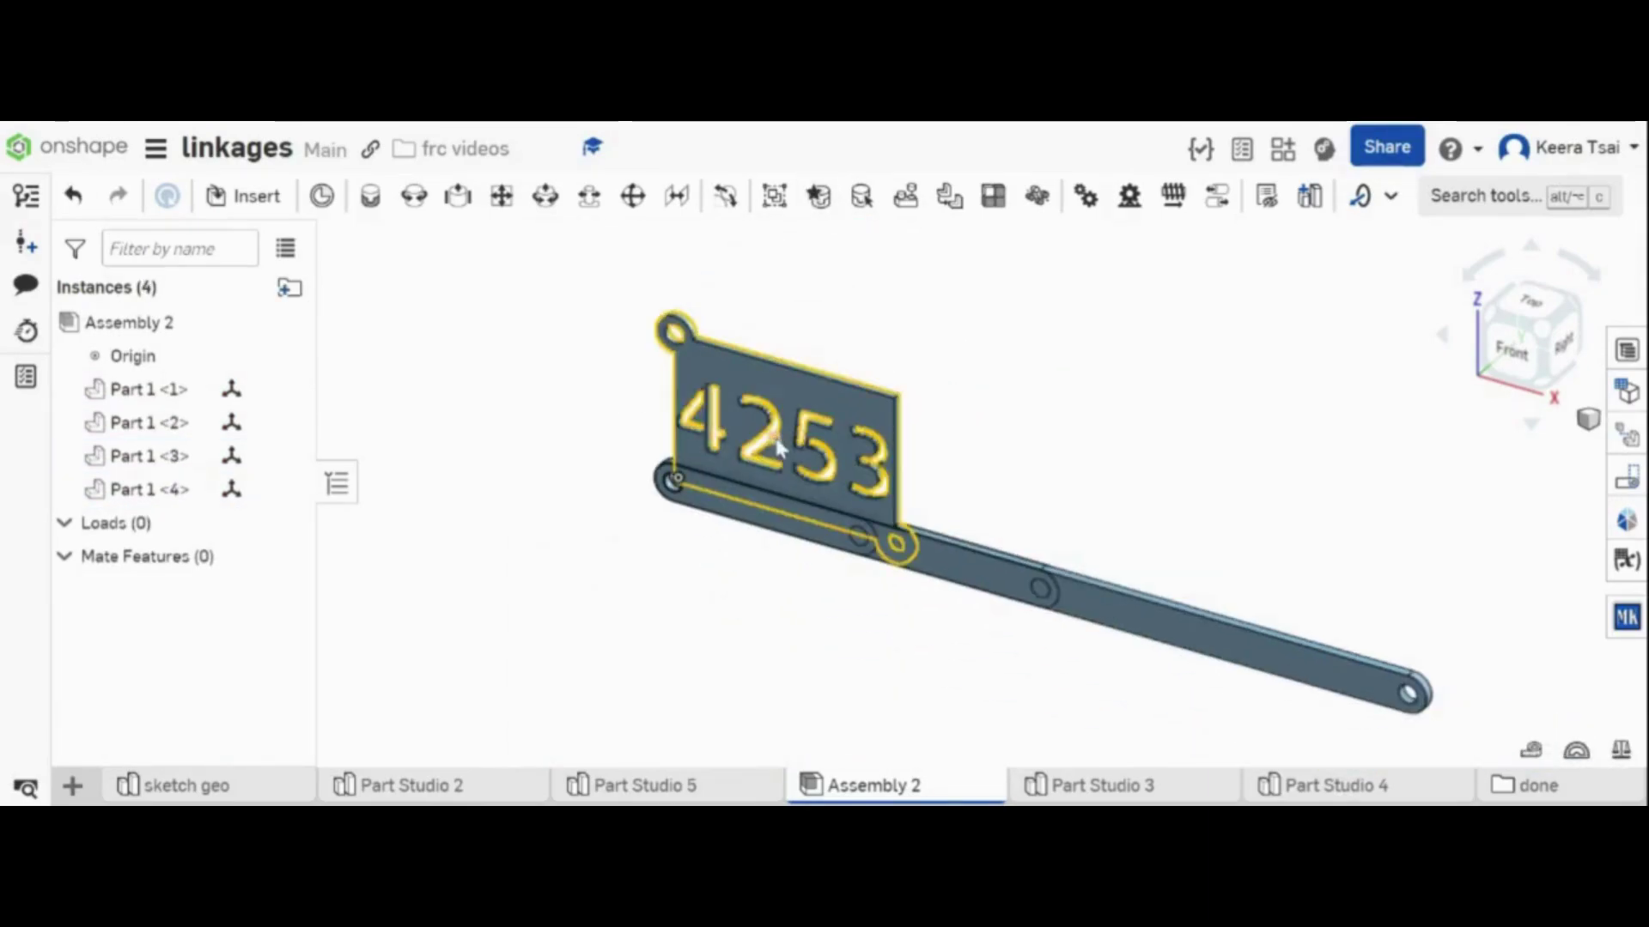
- Spread the plate and the three overlapping links apart so that each part lies separately in the assembly
scroll(884, 448, down, 3)
drag(774, 431, 846, 346)
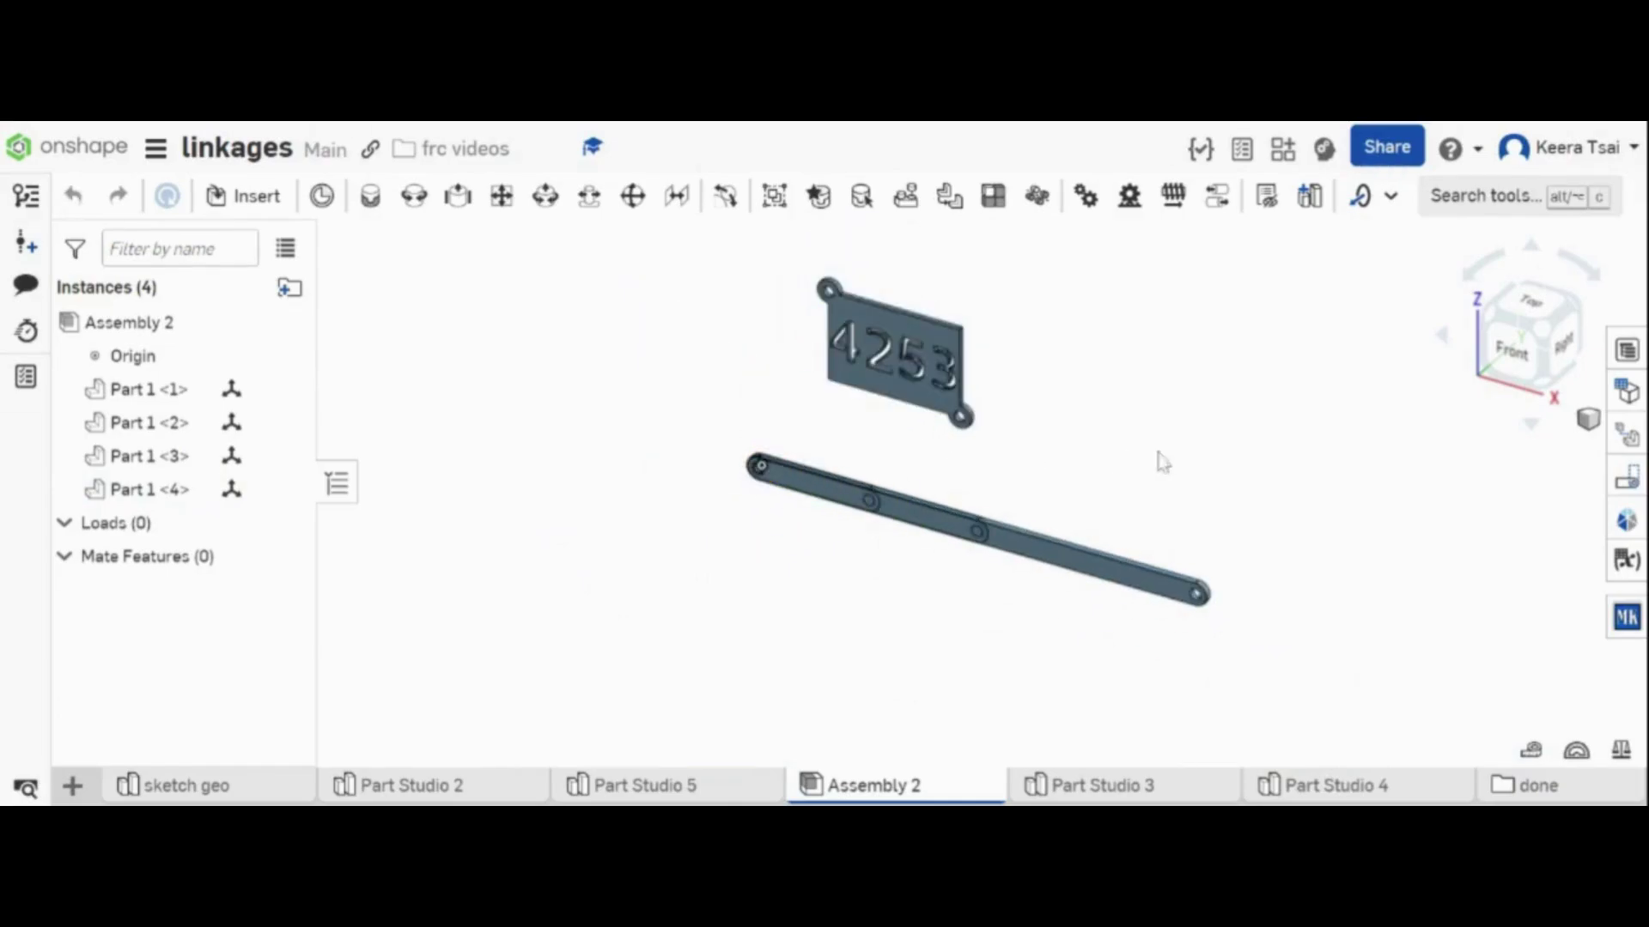
drag(826, 485, 968, 276)
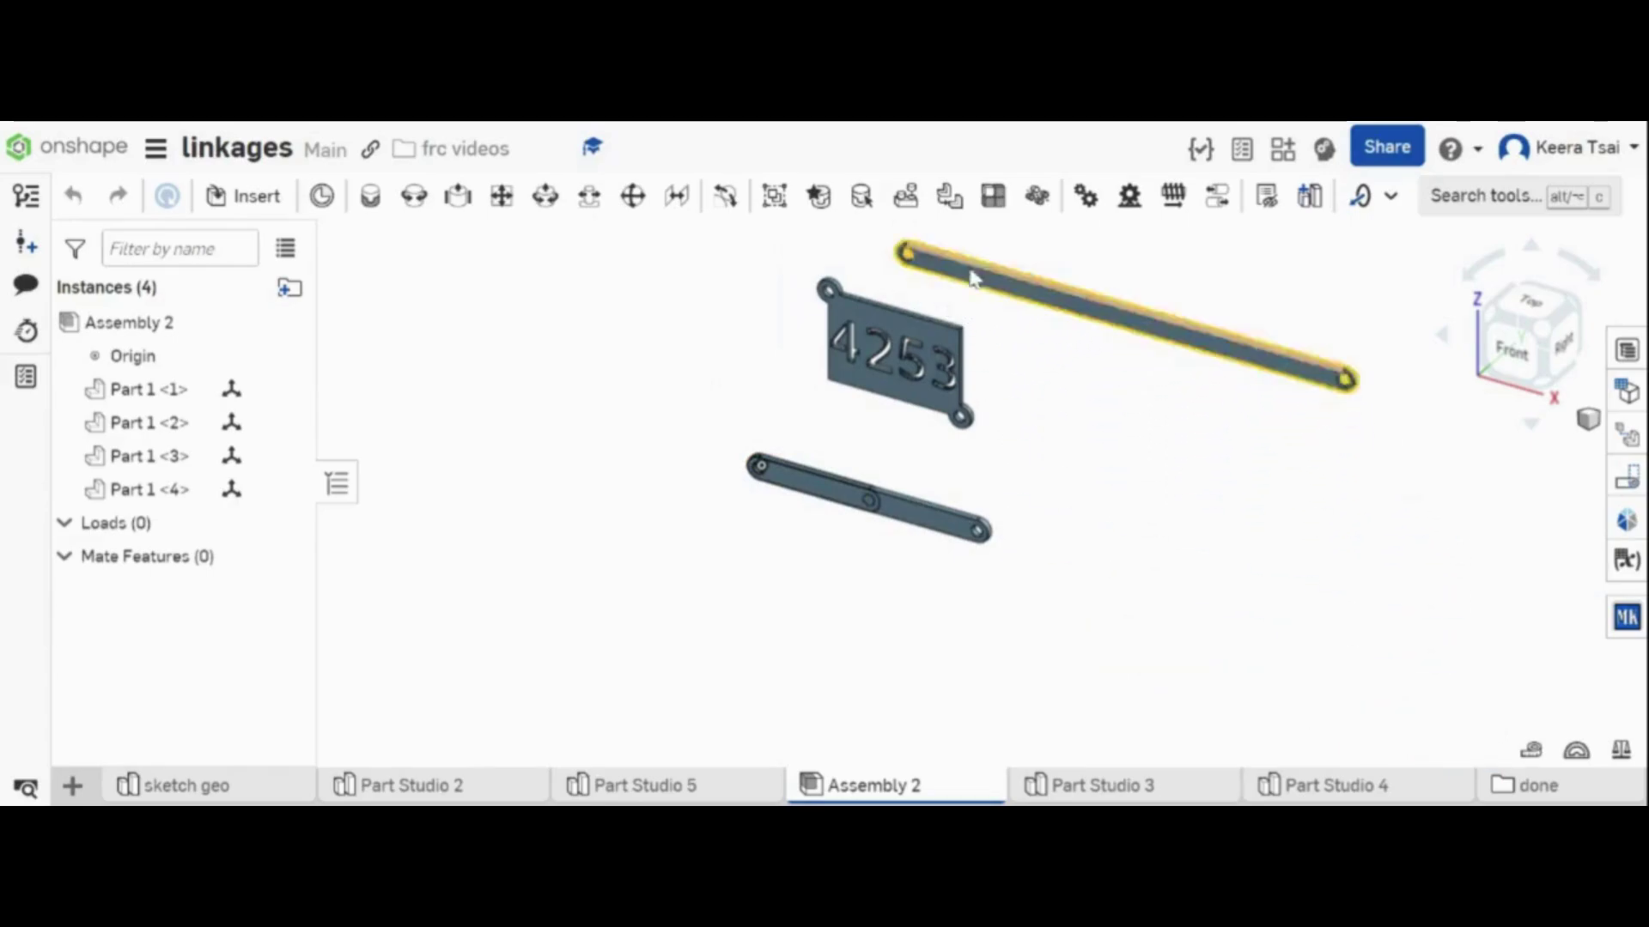
drag(850, 493, 1079, 570)
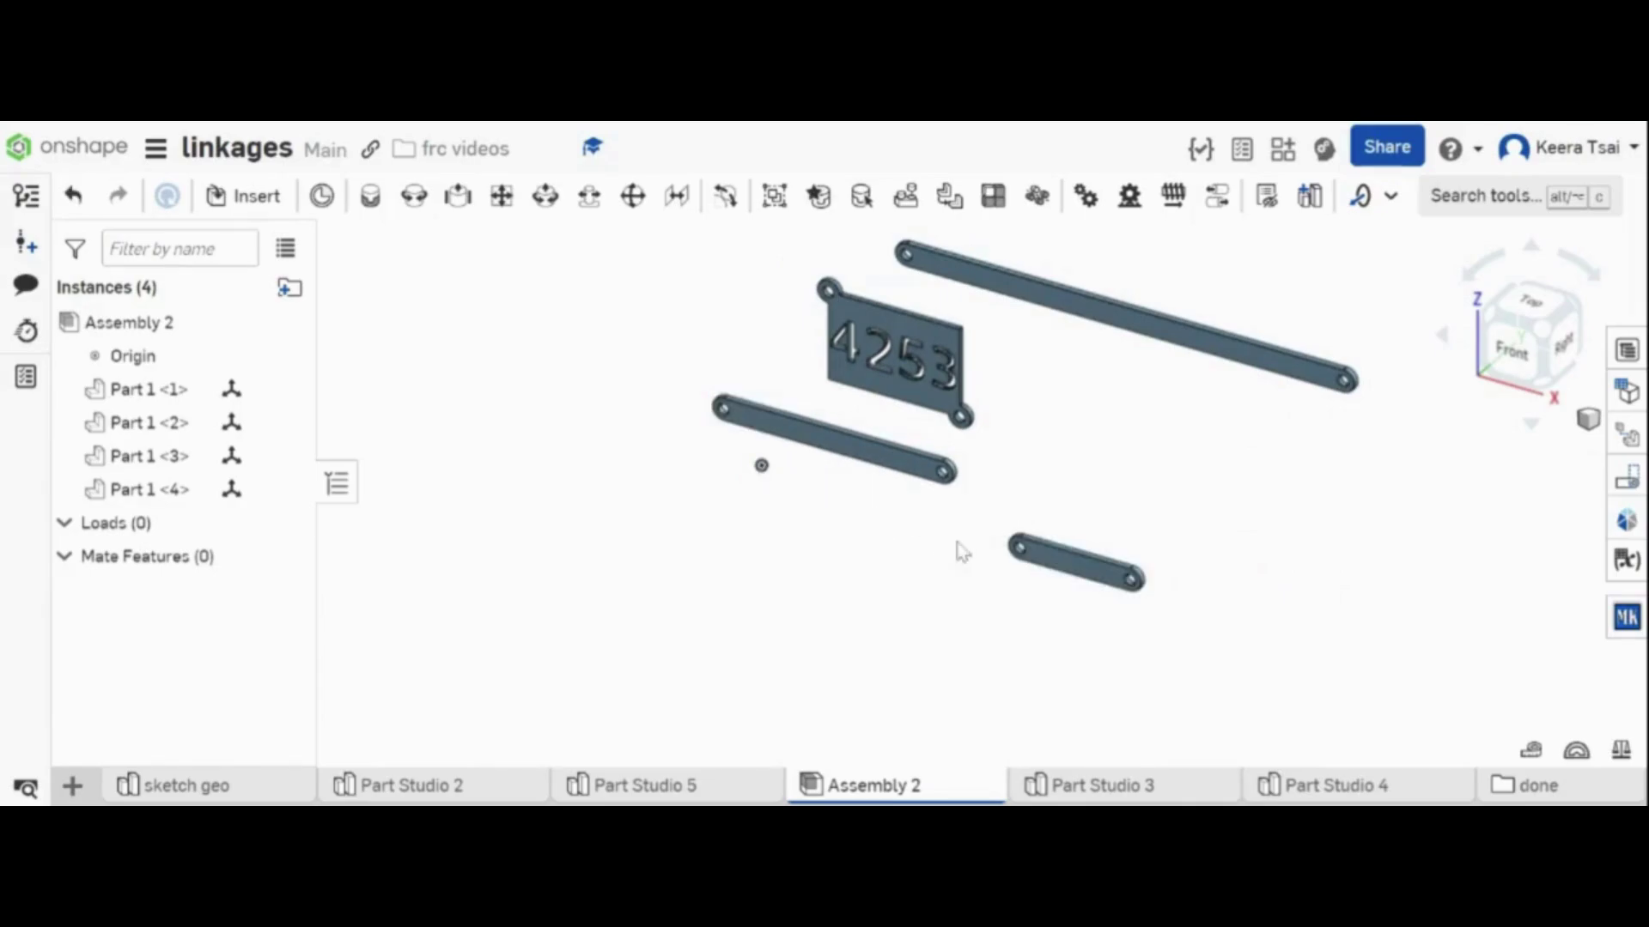
- Add a mate connector on the front-face edge of the hole at the shortest link's left end
scroll(962, 552, up, 2)
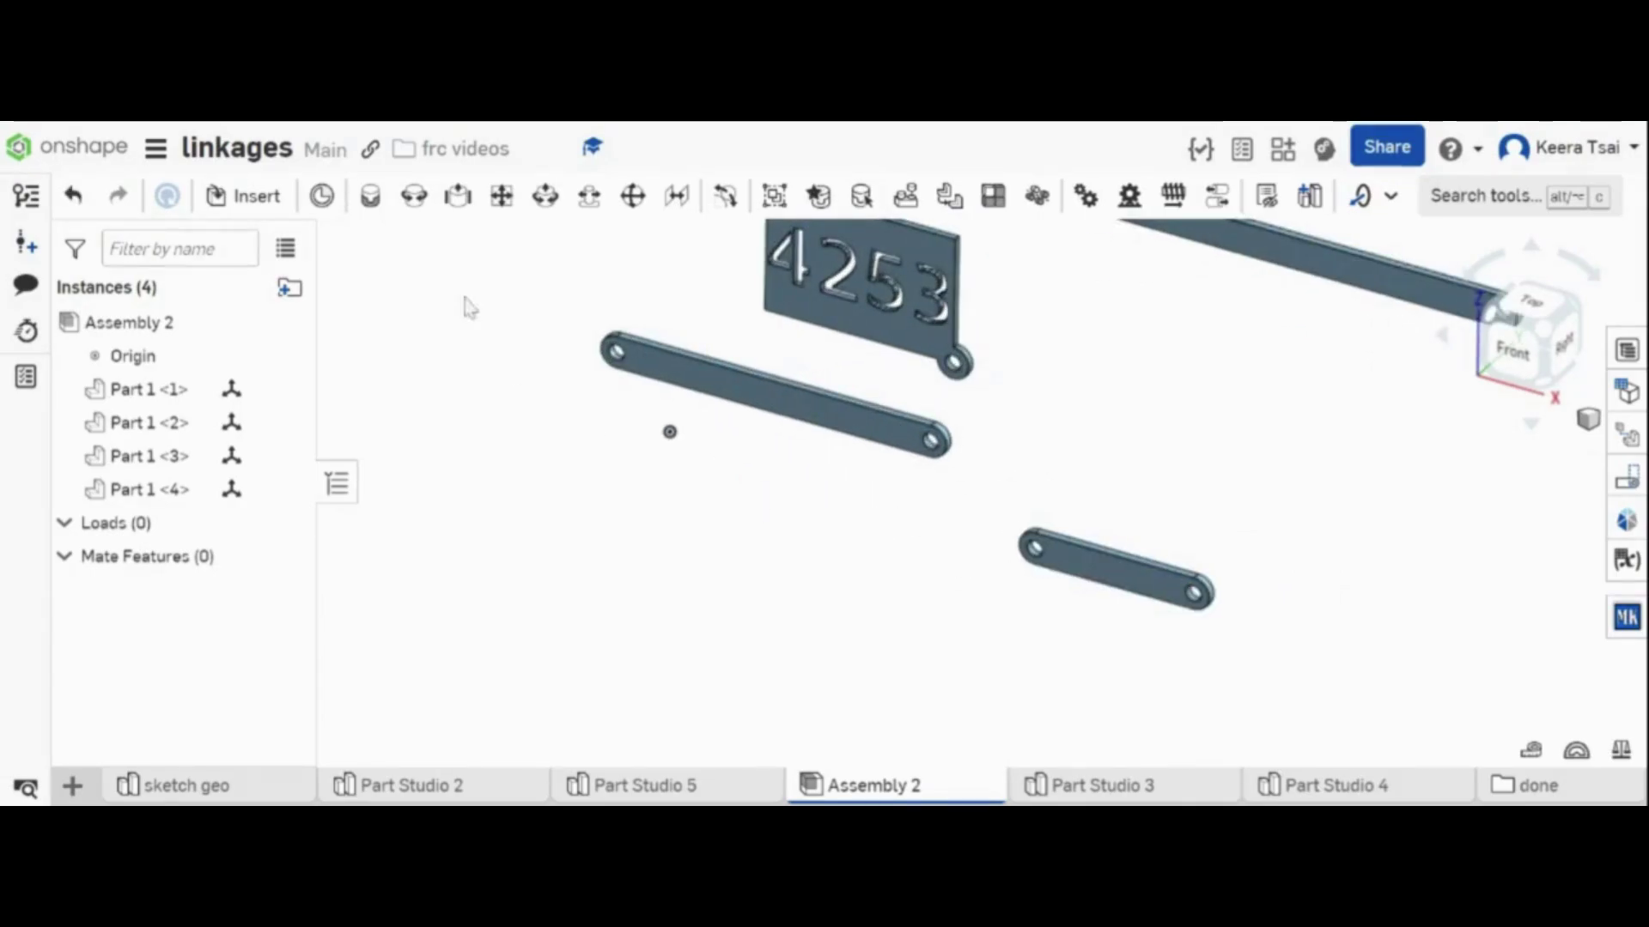
right_drag(848, 469, 1147, 294)
scroll(970, 378, down, 2)
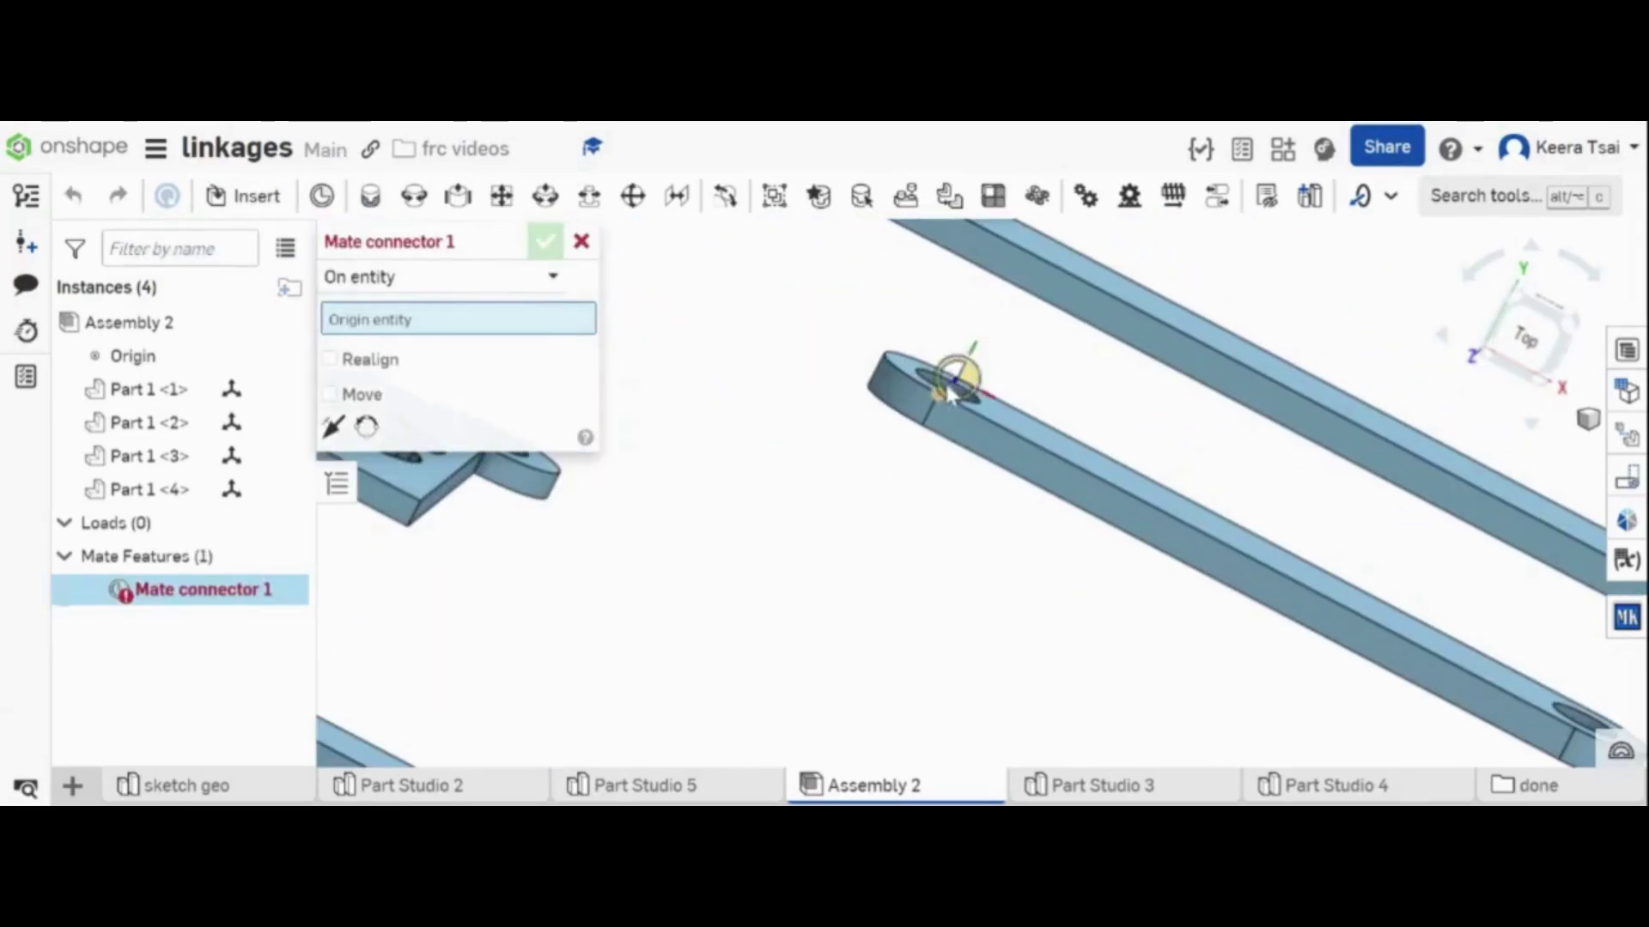
right_drag(960, 403, 979, 426)
click(970, 408)
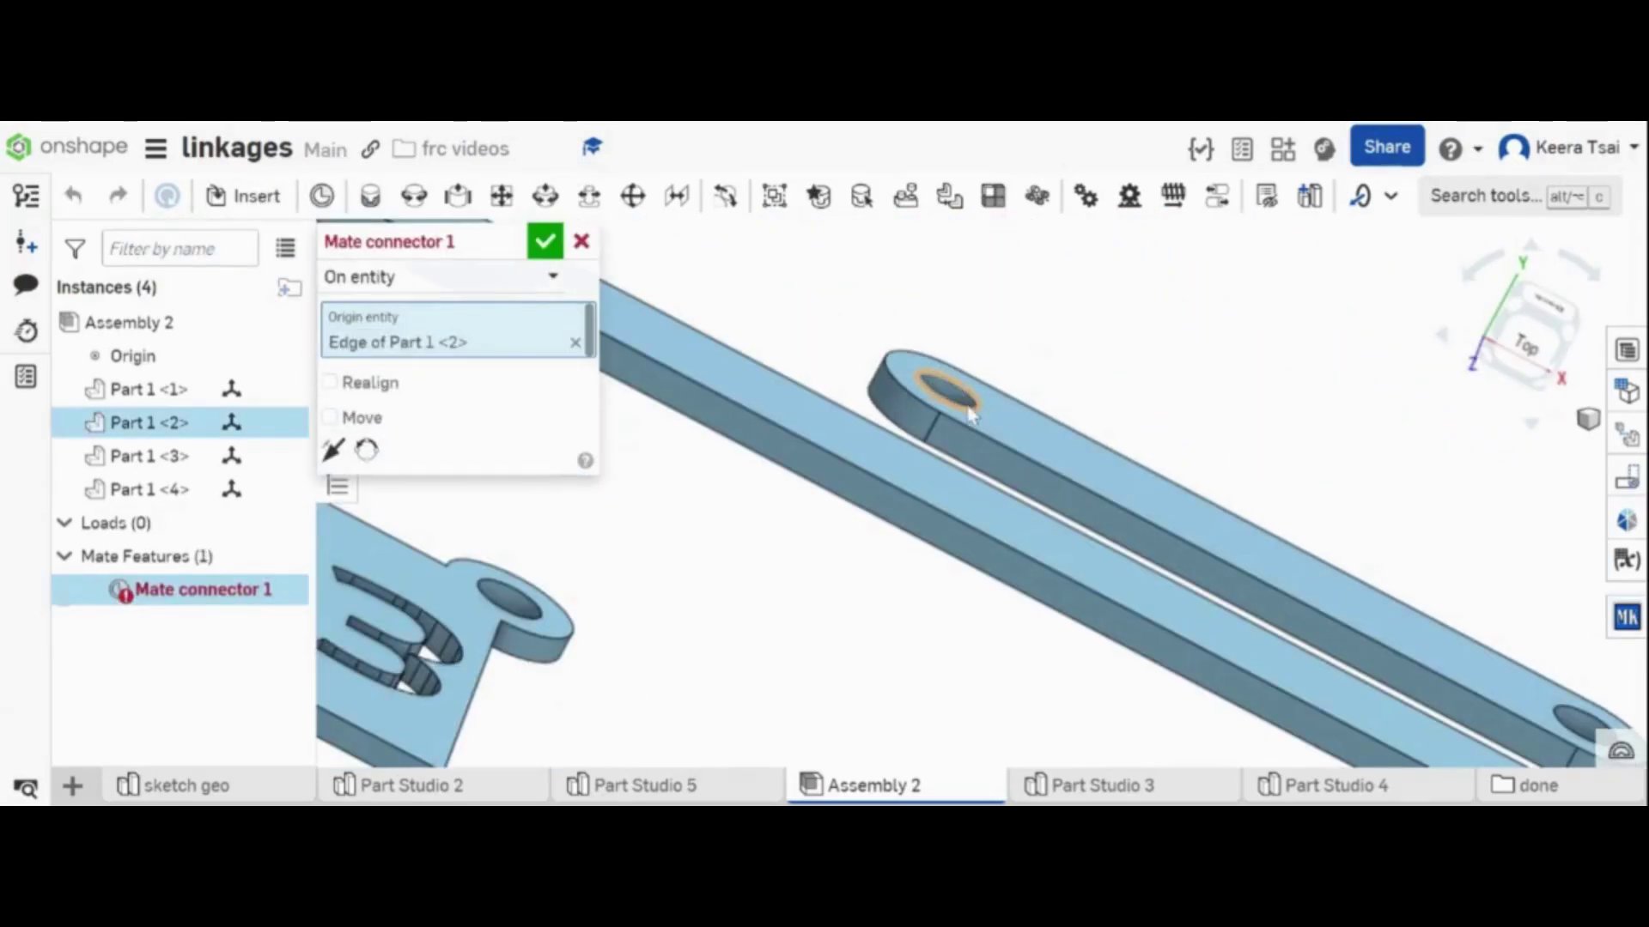
scroll(979, 412, up, 5)
right_drag(1000, 416, 999, 388)
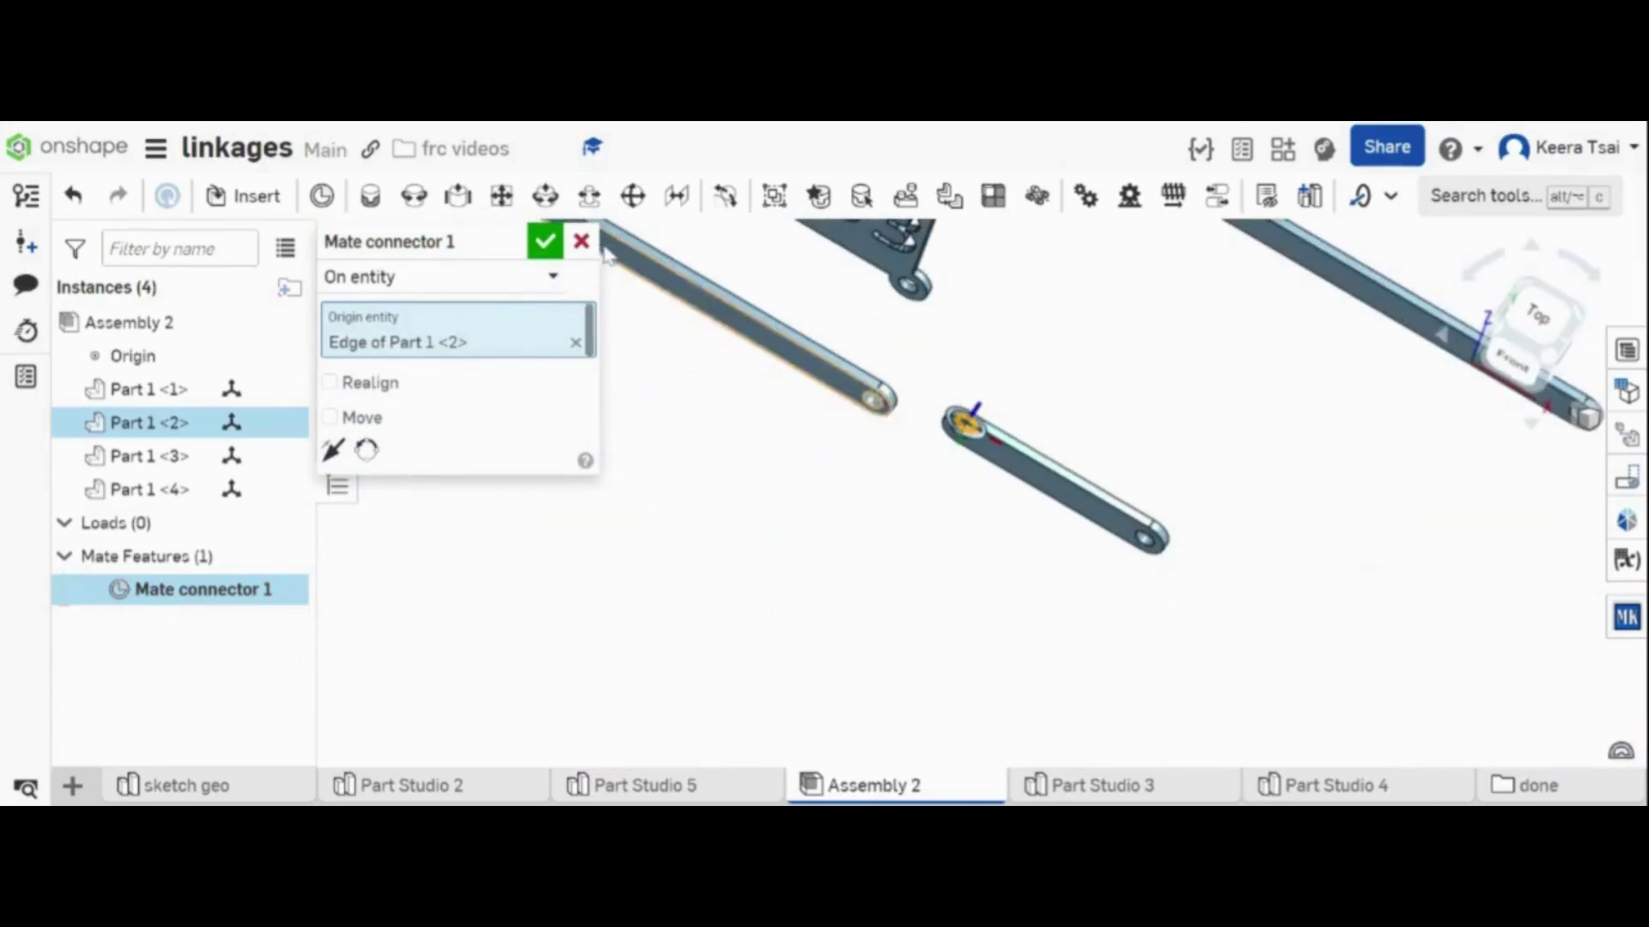
scroll(977, 438, down, 8)
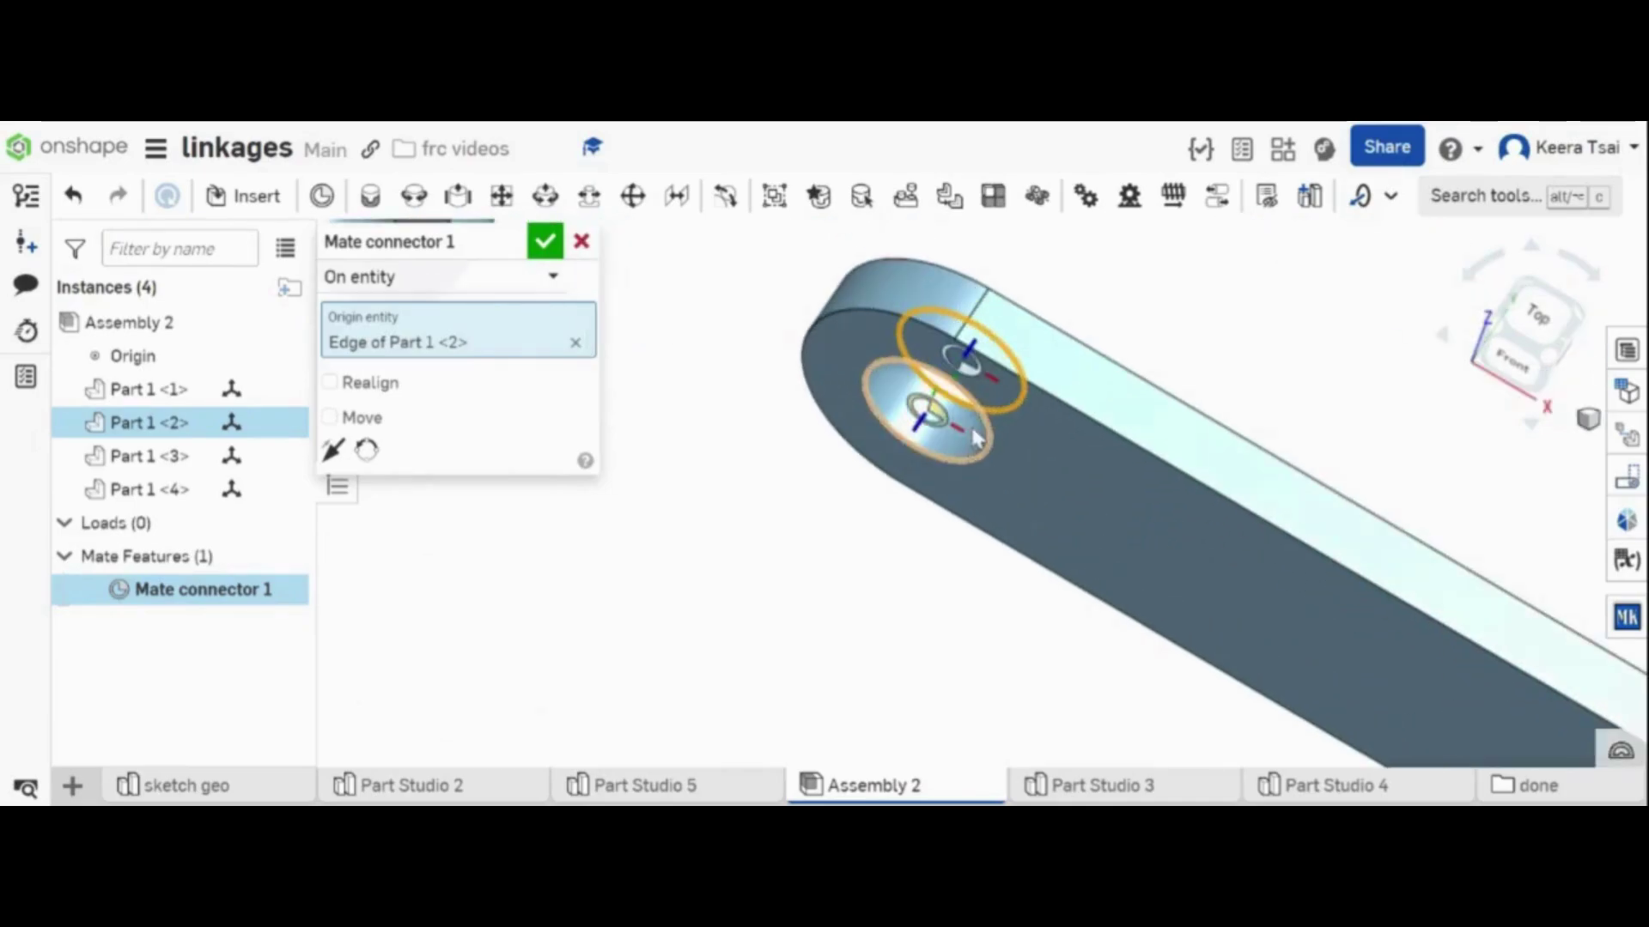
click(967, 451)
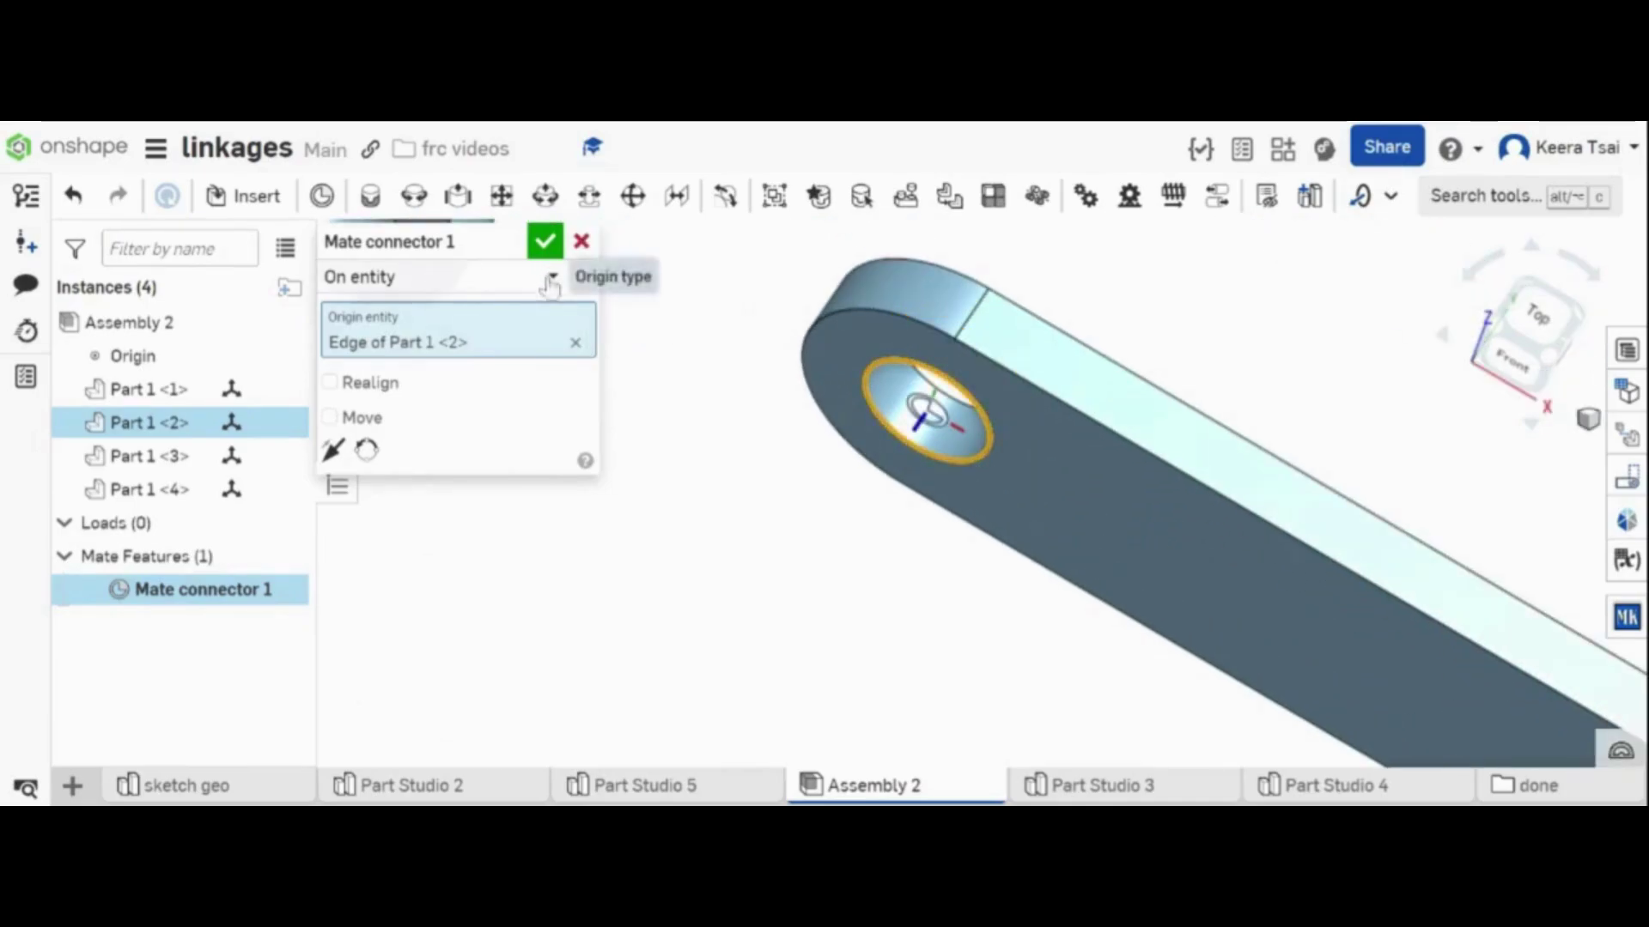
click(549, 249)
scroll(607, 376, up, 8)
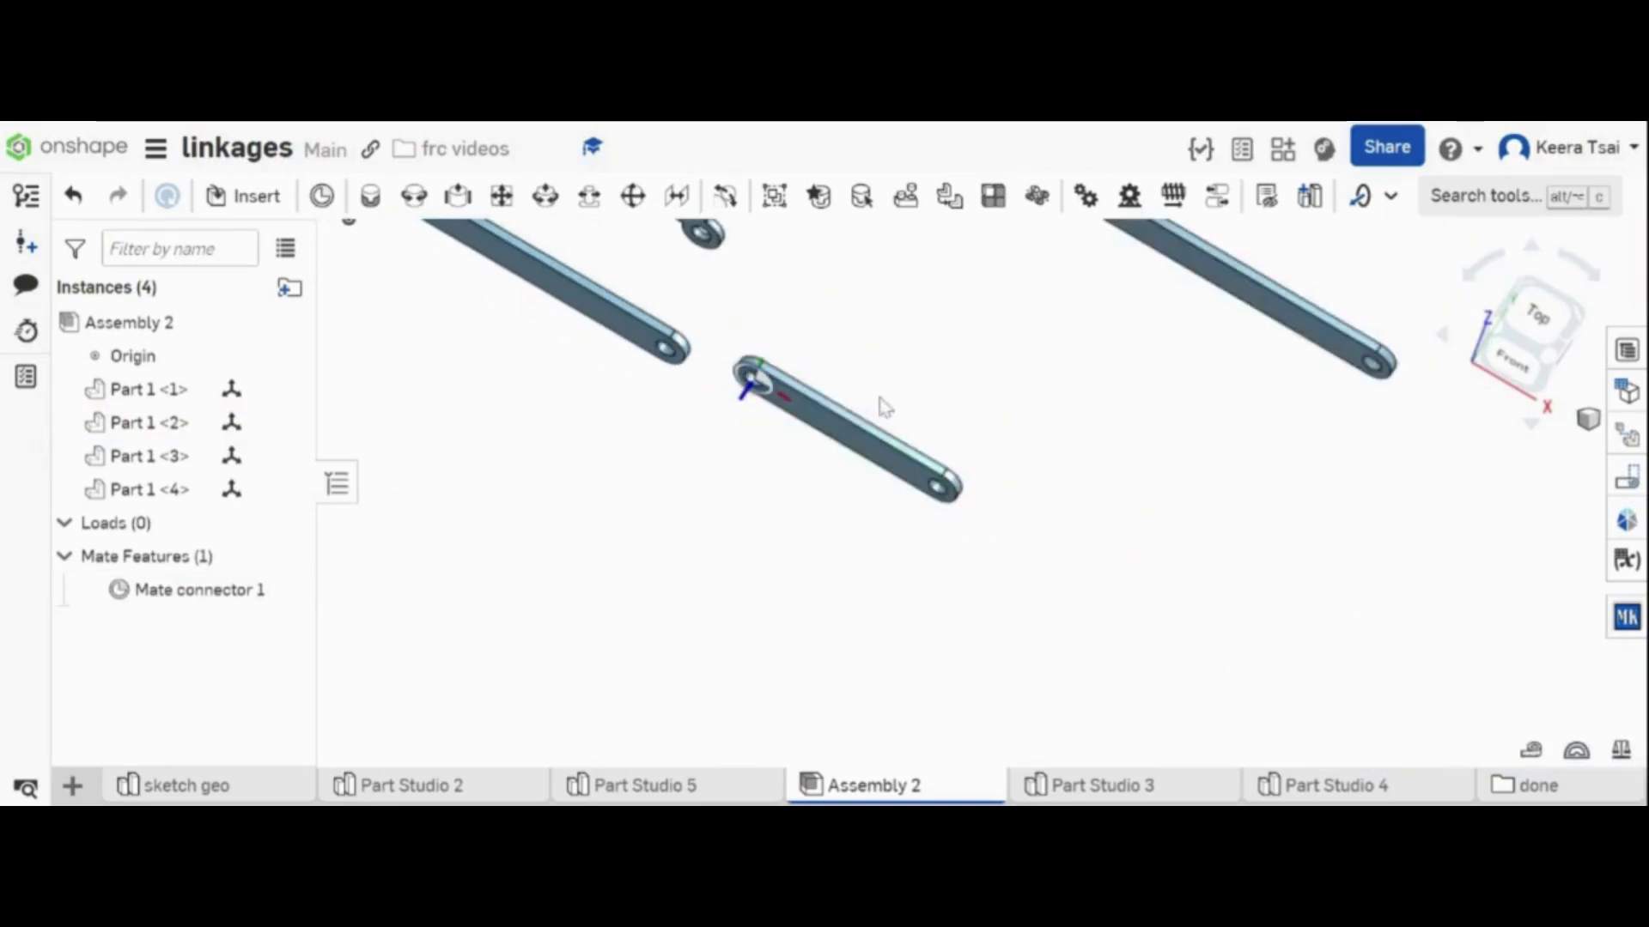
scroll(945, 440, up, 2)
scroll(817, 414, down, 4)
click(370, 197)
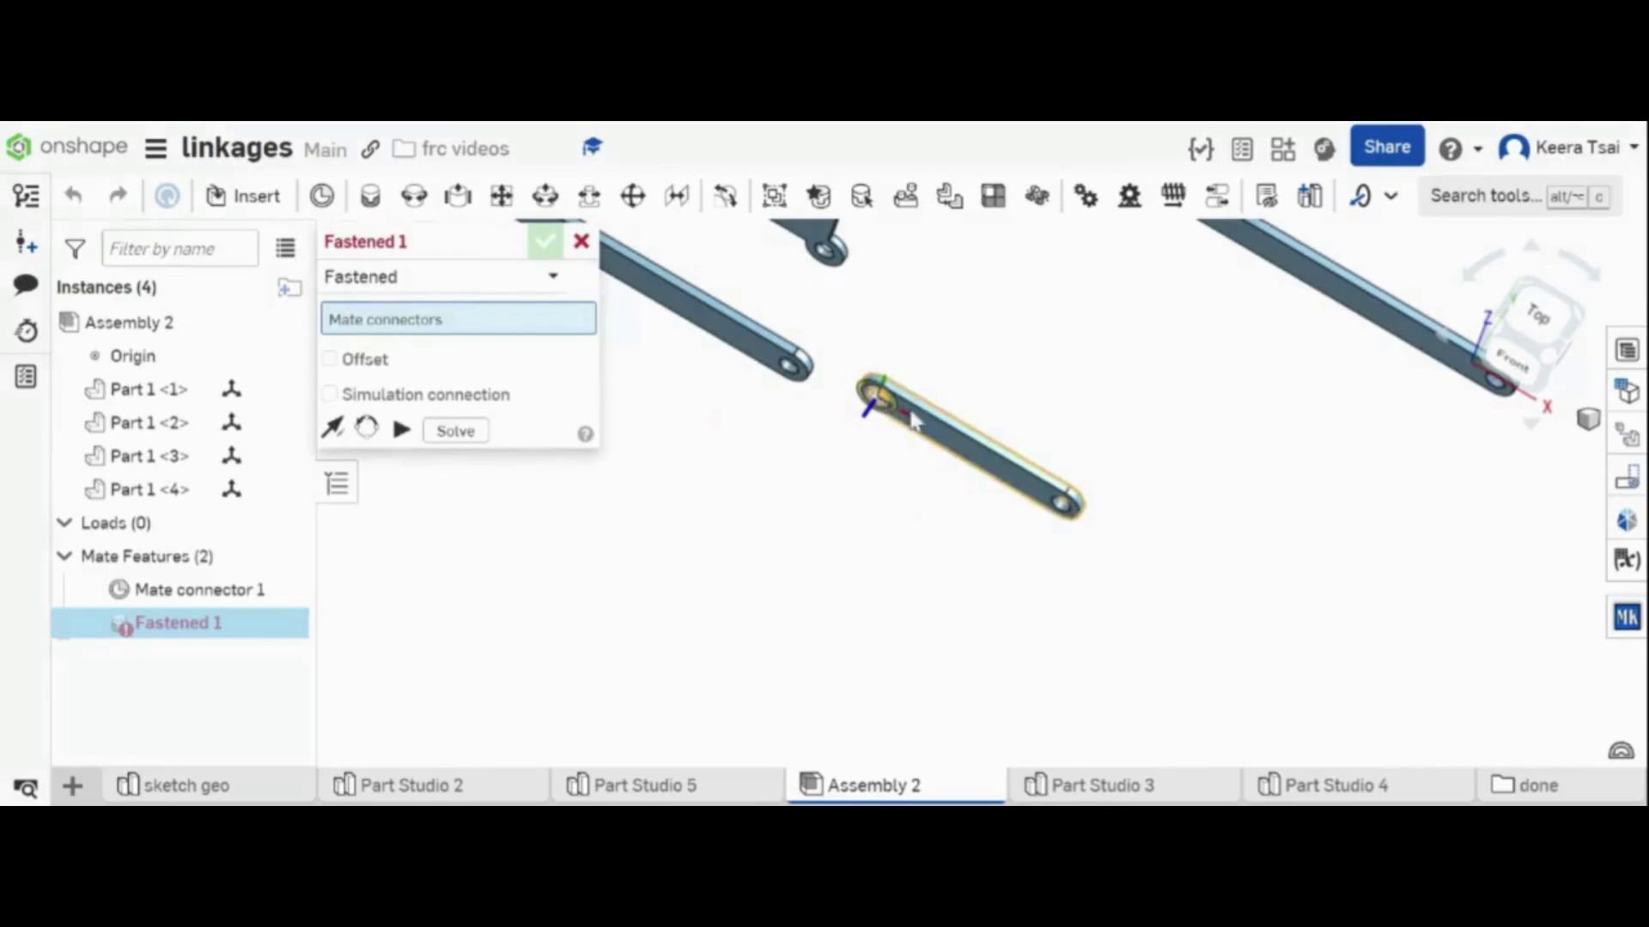
click(887, 418)
scroll(901, 519, up, 3)
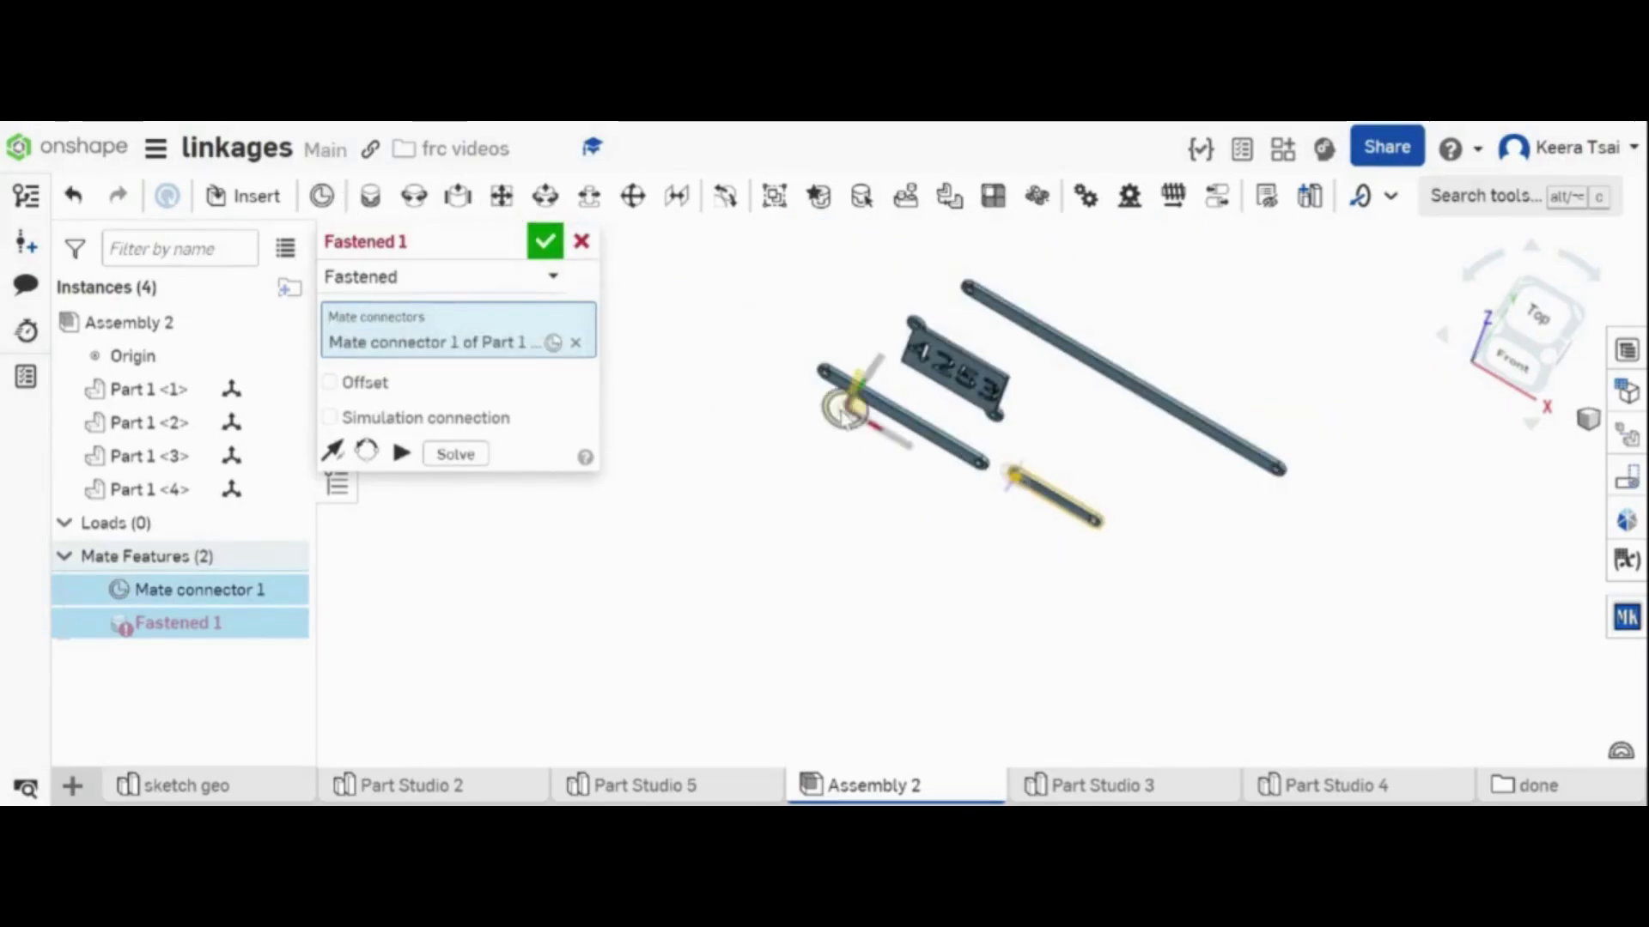
scroll(841, 429, down, 5)
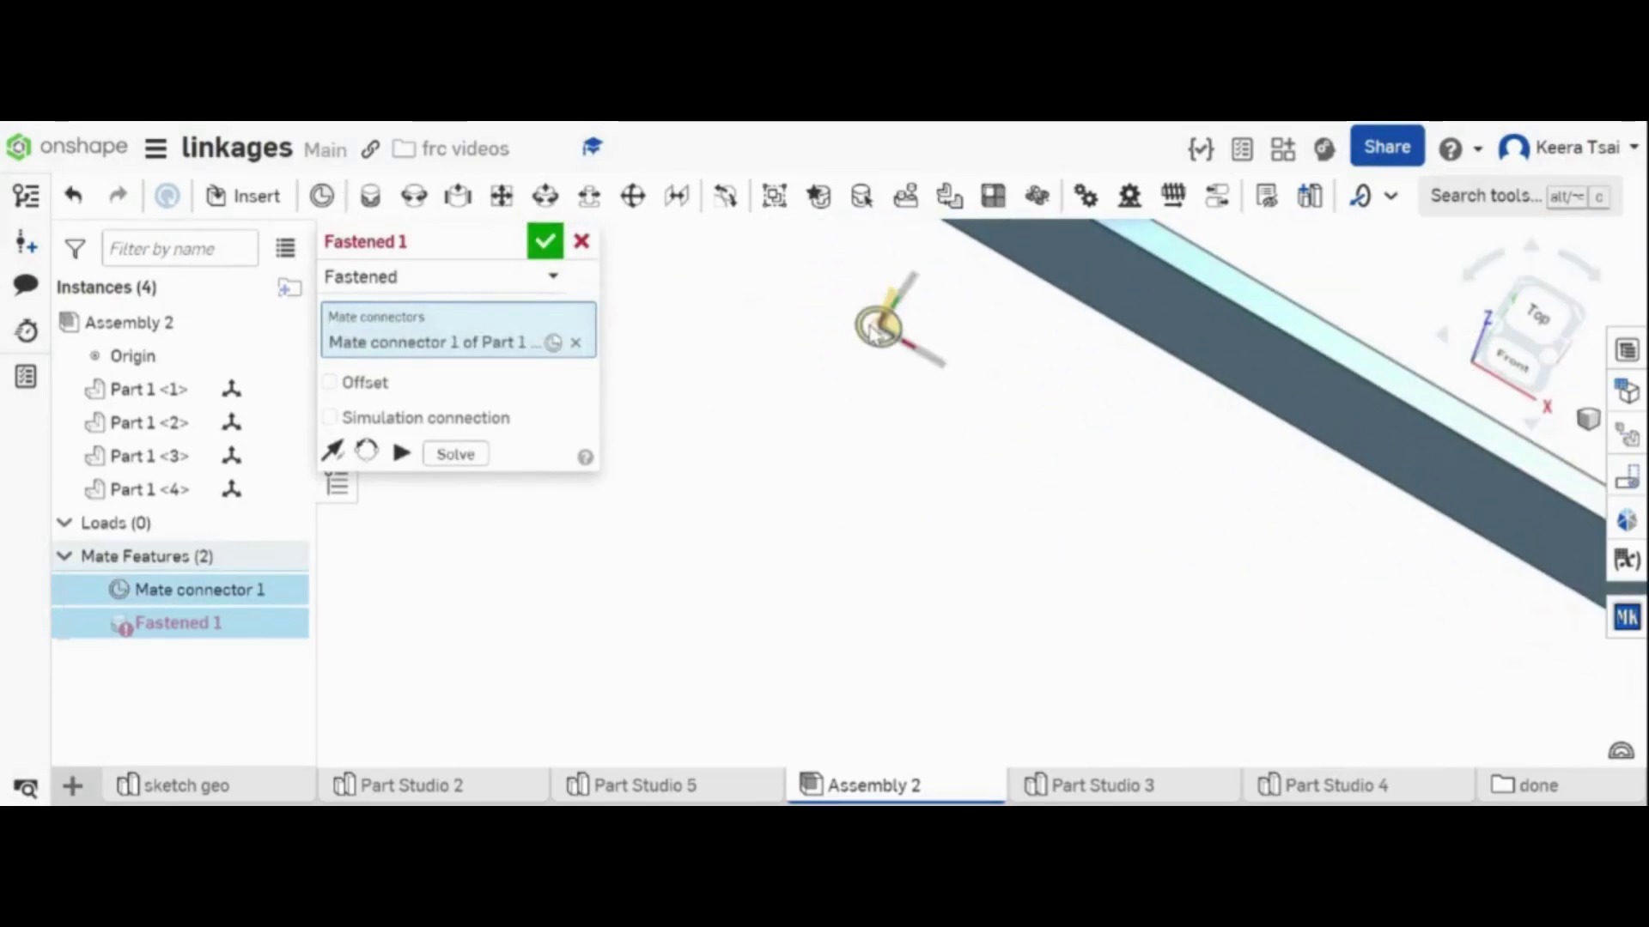
click(871, 331)
scroll(773, 412, up, 5)
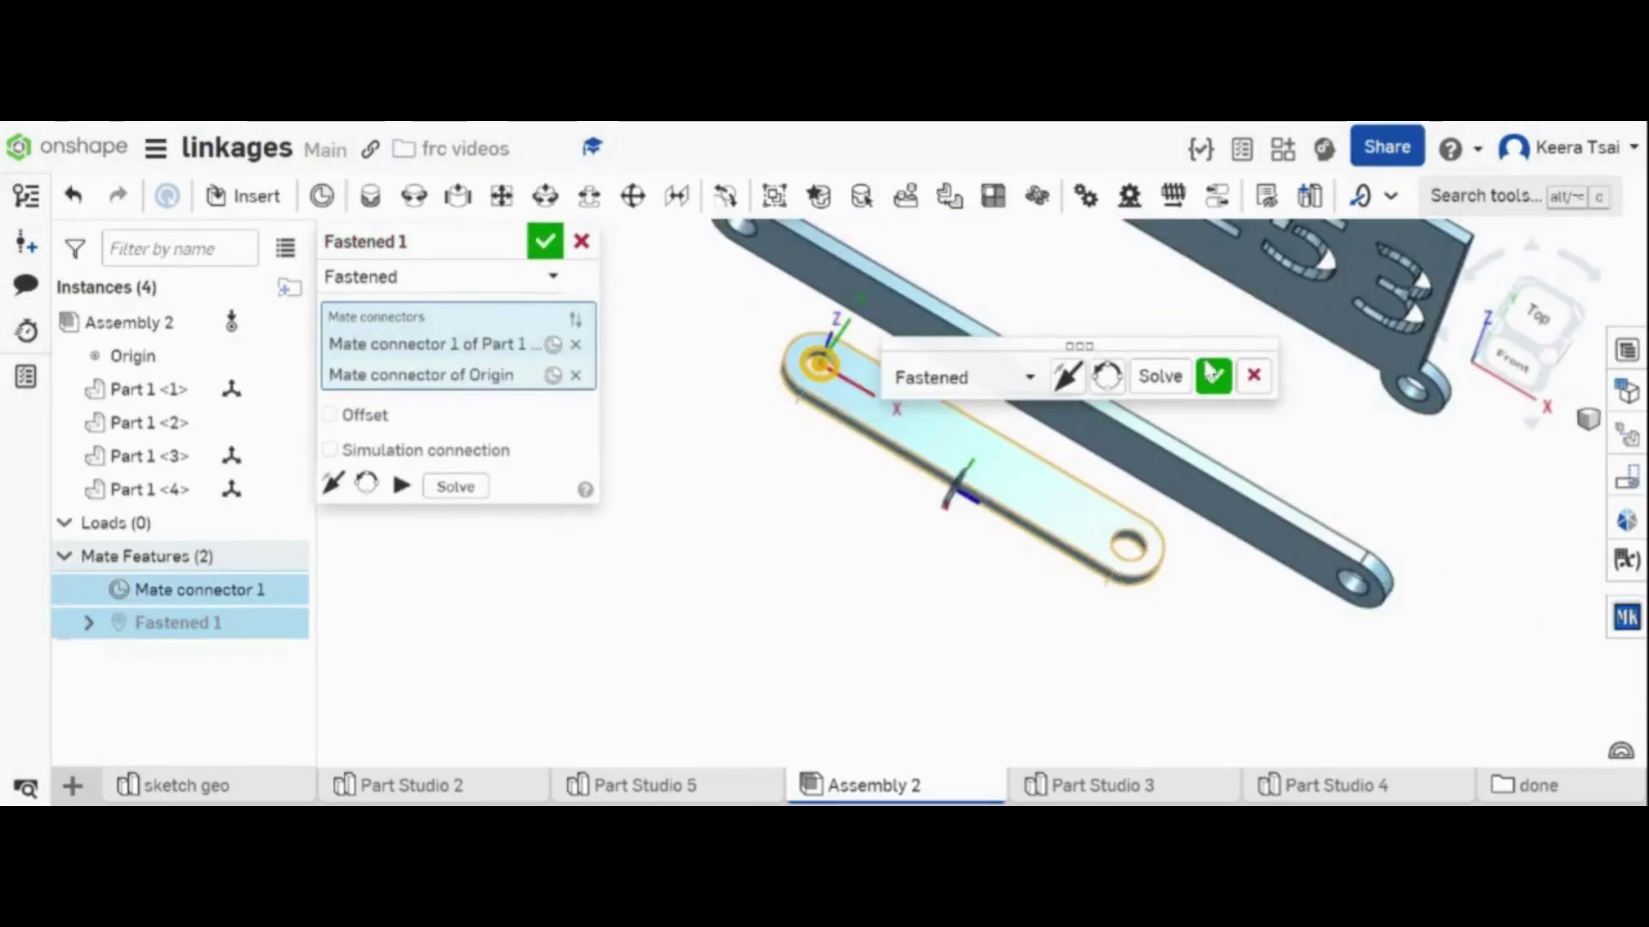
click(1253, 375)
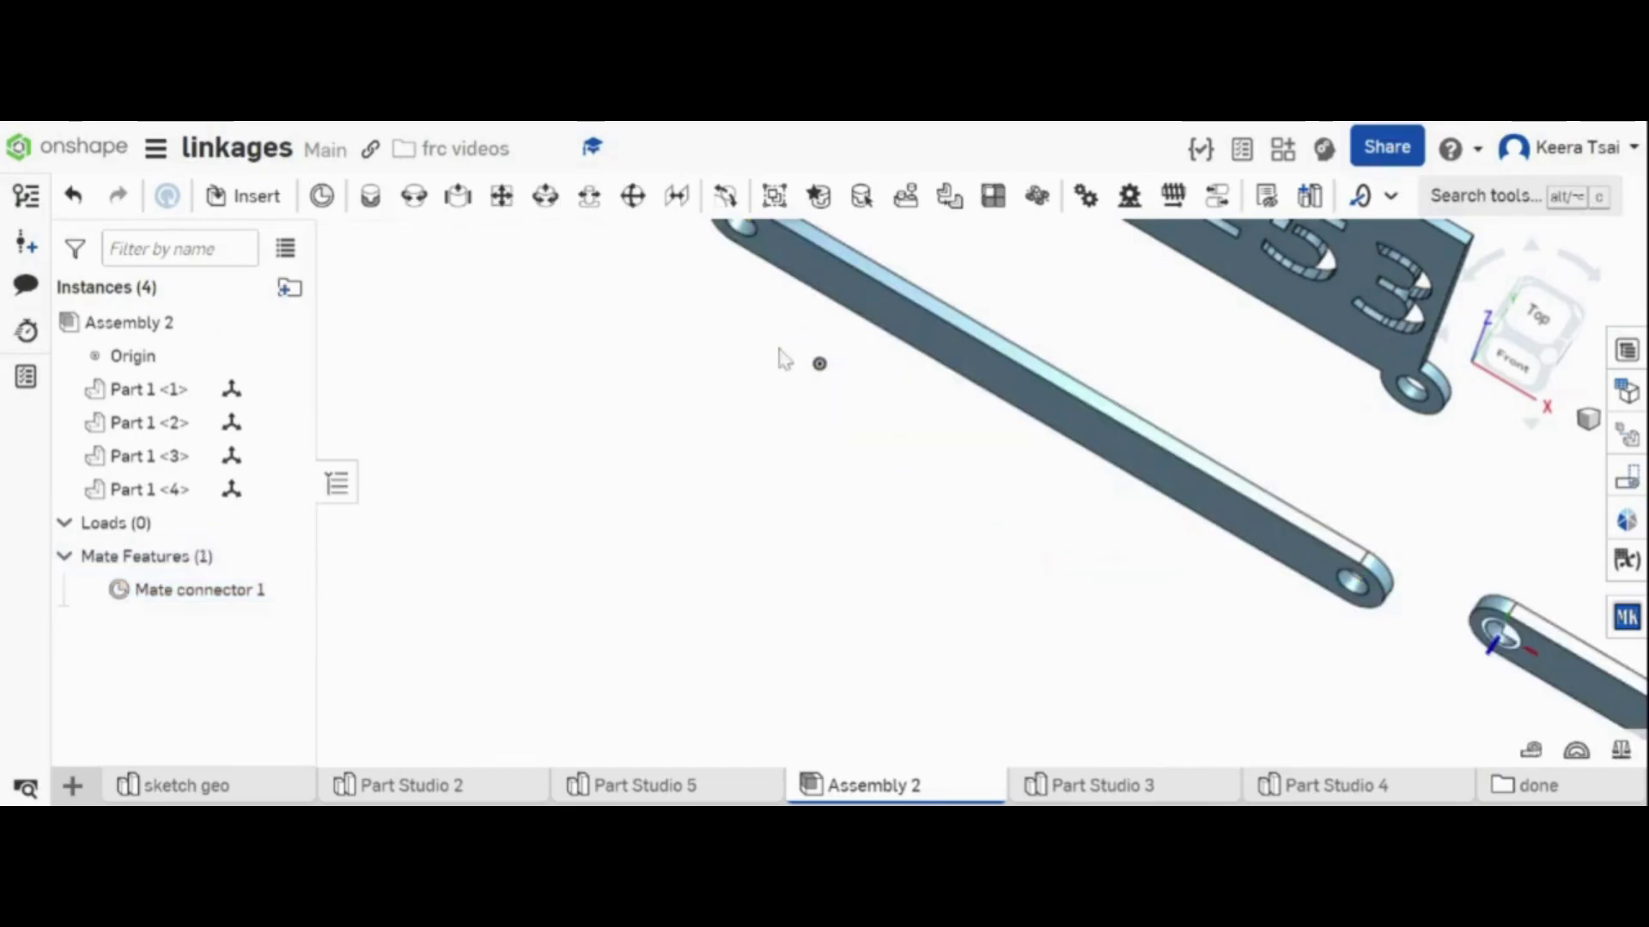
- Add a second mate connector at the assembly origin
click(321, 196)
right_drag(848, 395, 871, 340)
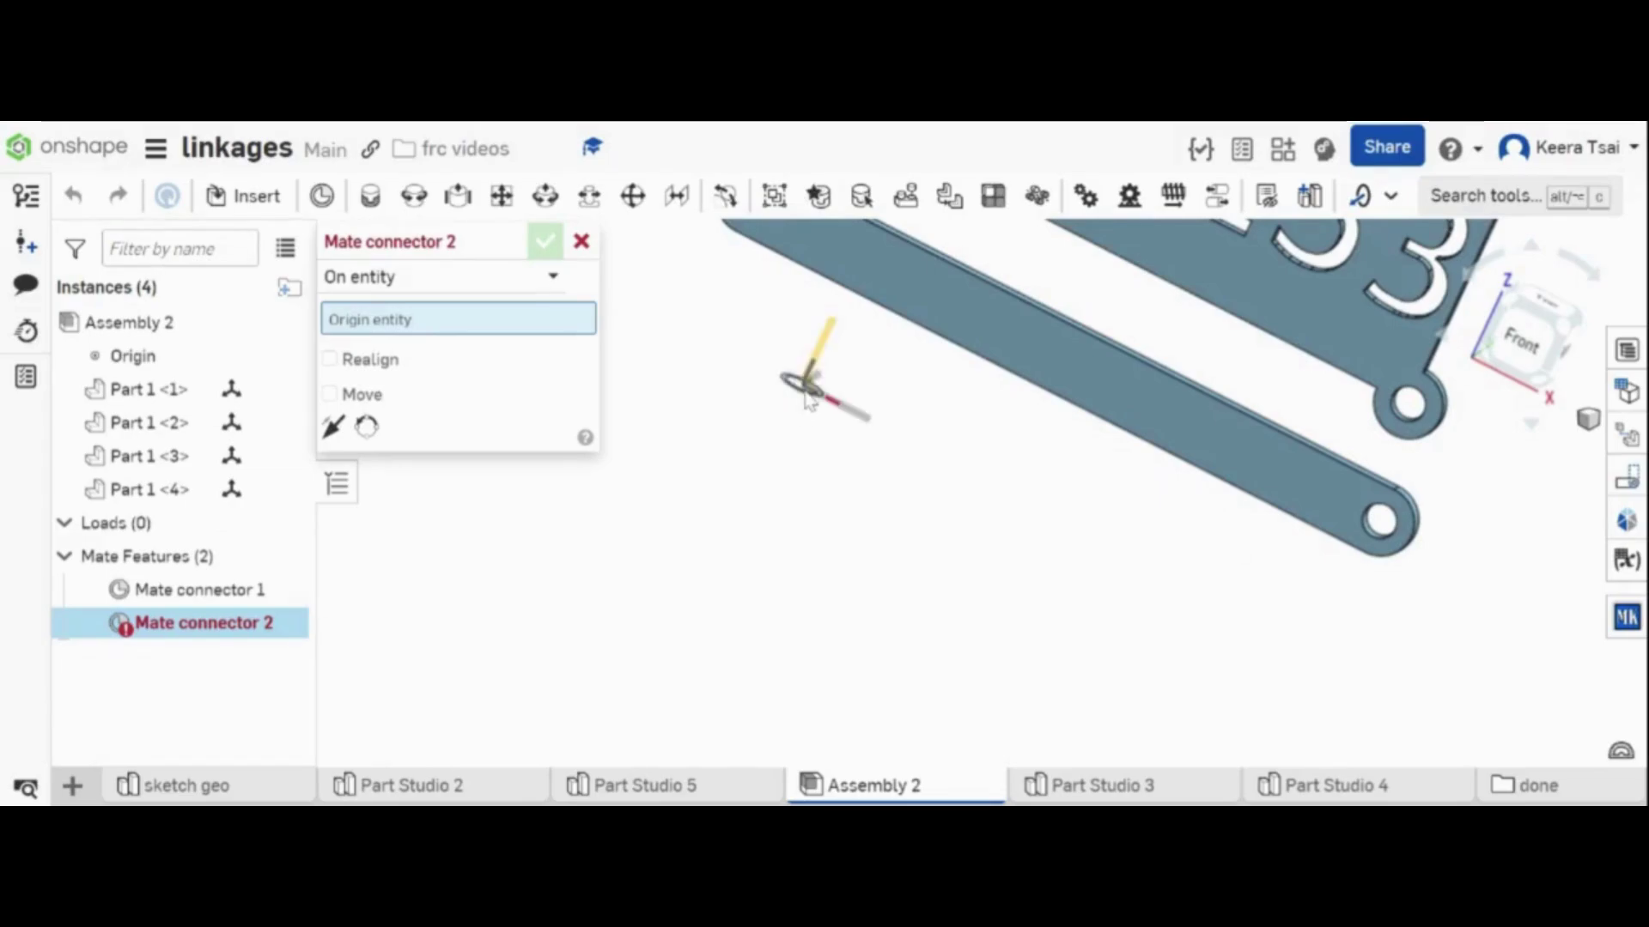
right_drag(821, 399, 796, 388)
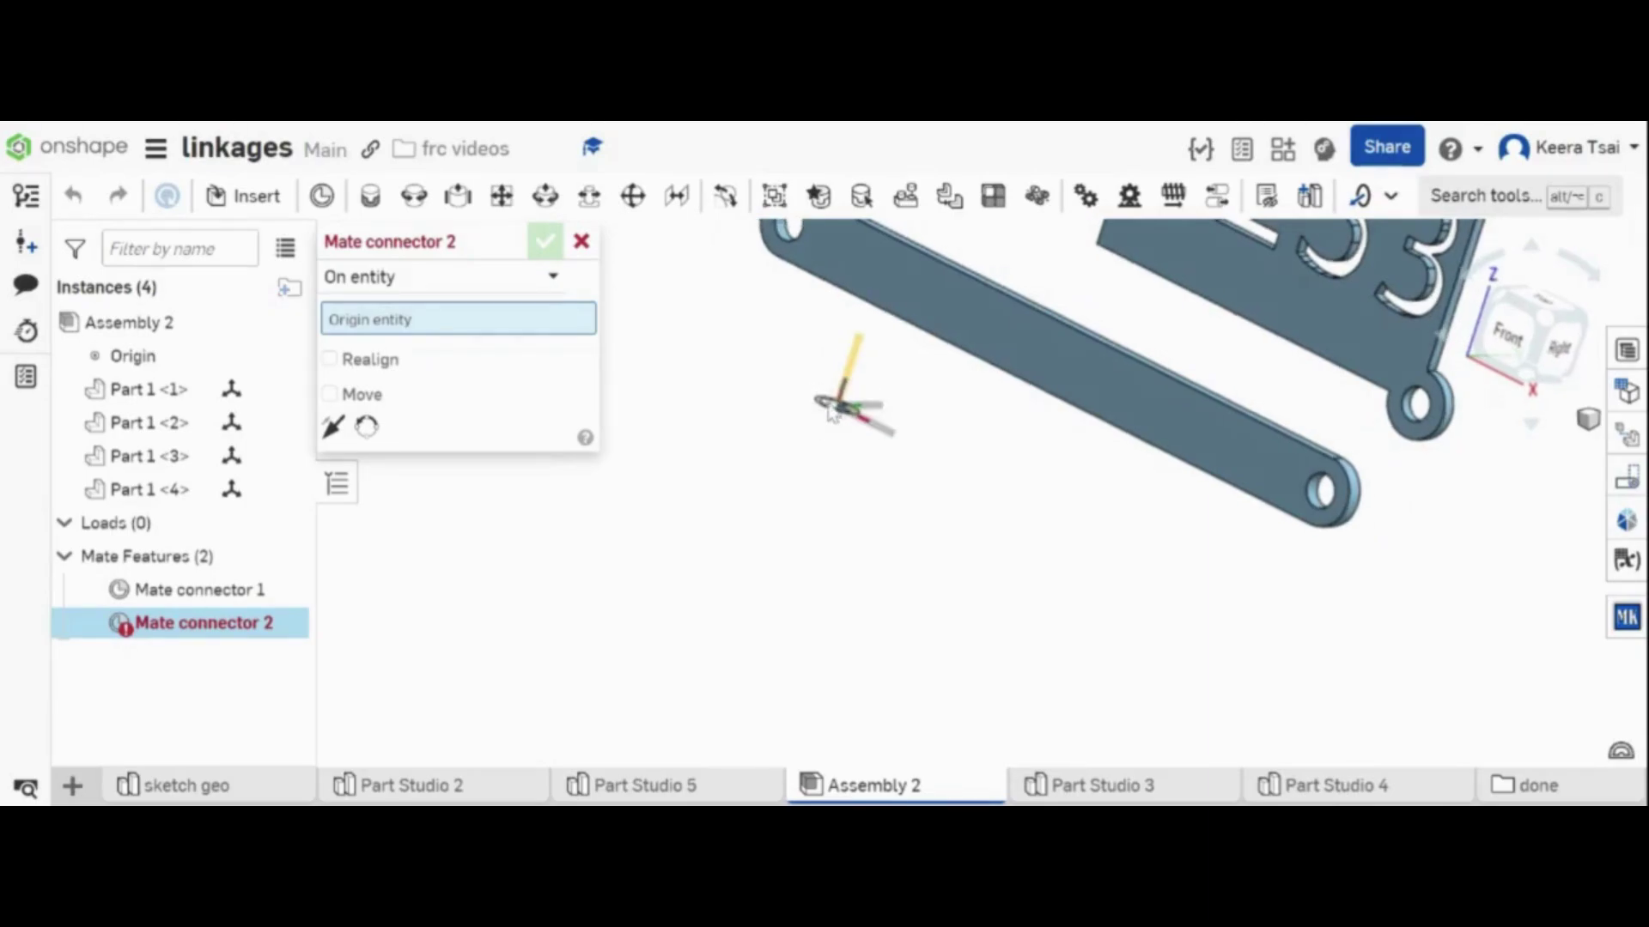
right_drag(838, 416, 851, 412)
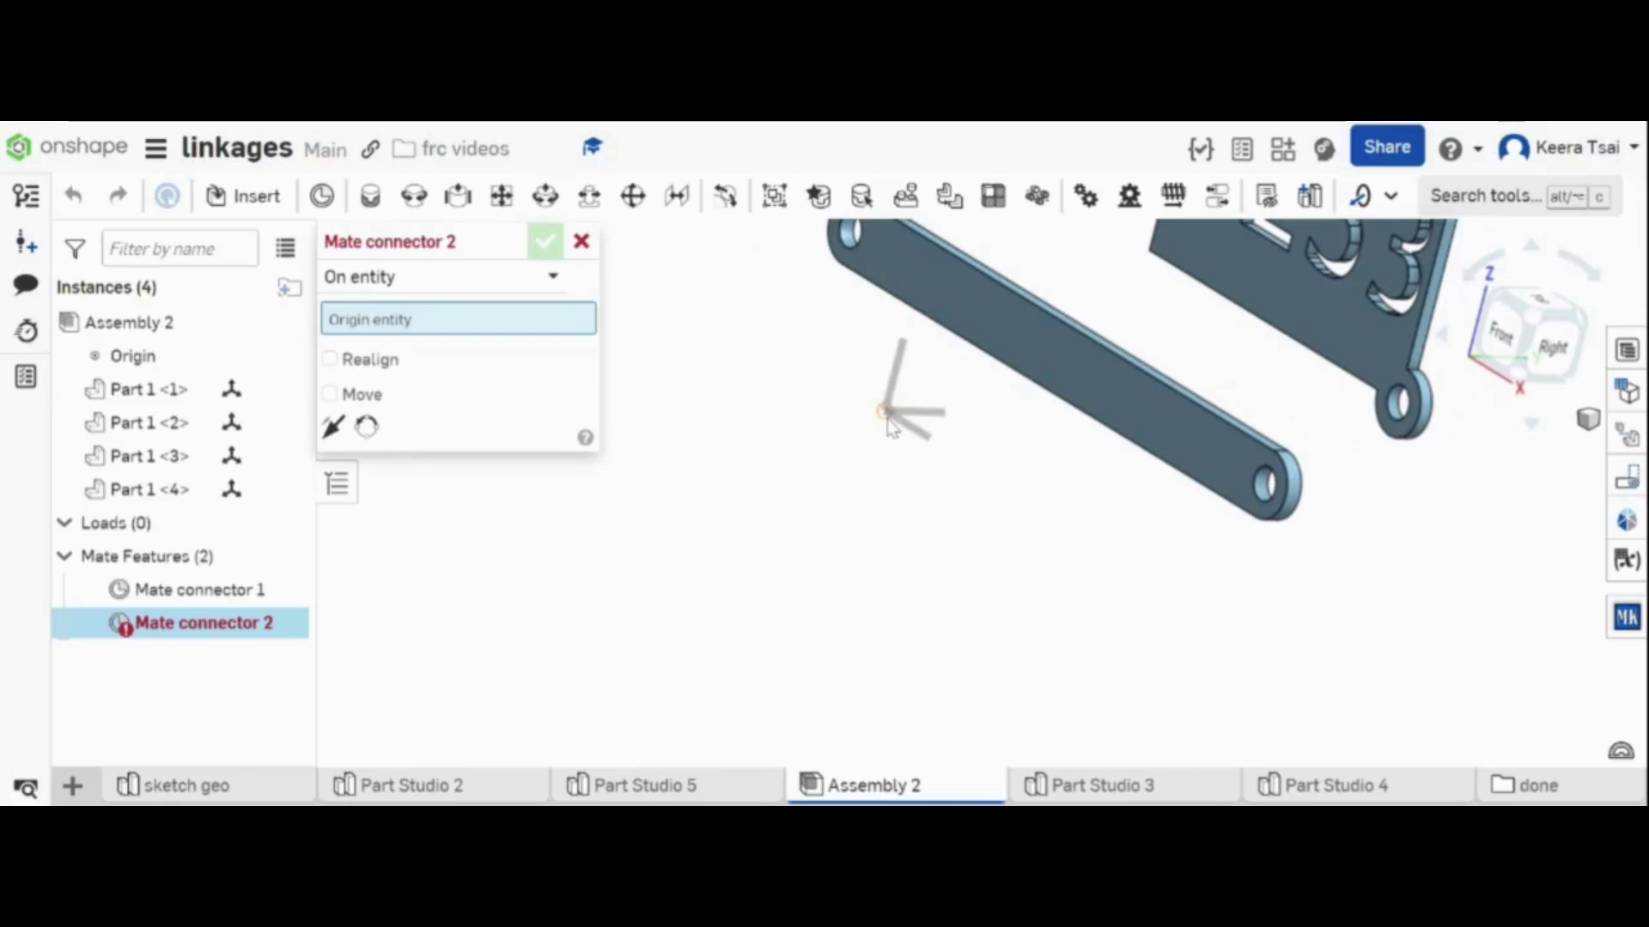
click(887, 416)
click(544, 243)
- Fasten the shortest link's mate connector to the mate connector at the origin with a Fastened mate
scroll(807, 446, down, 3)
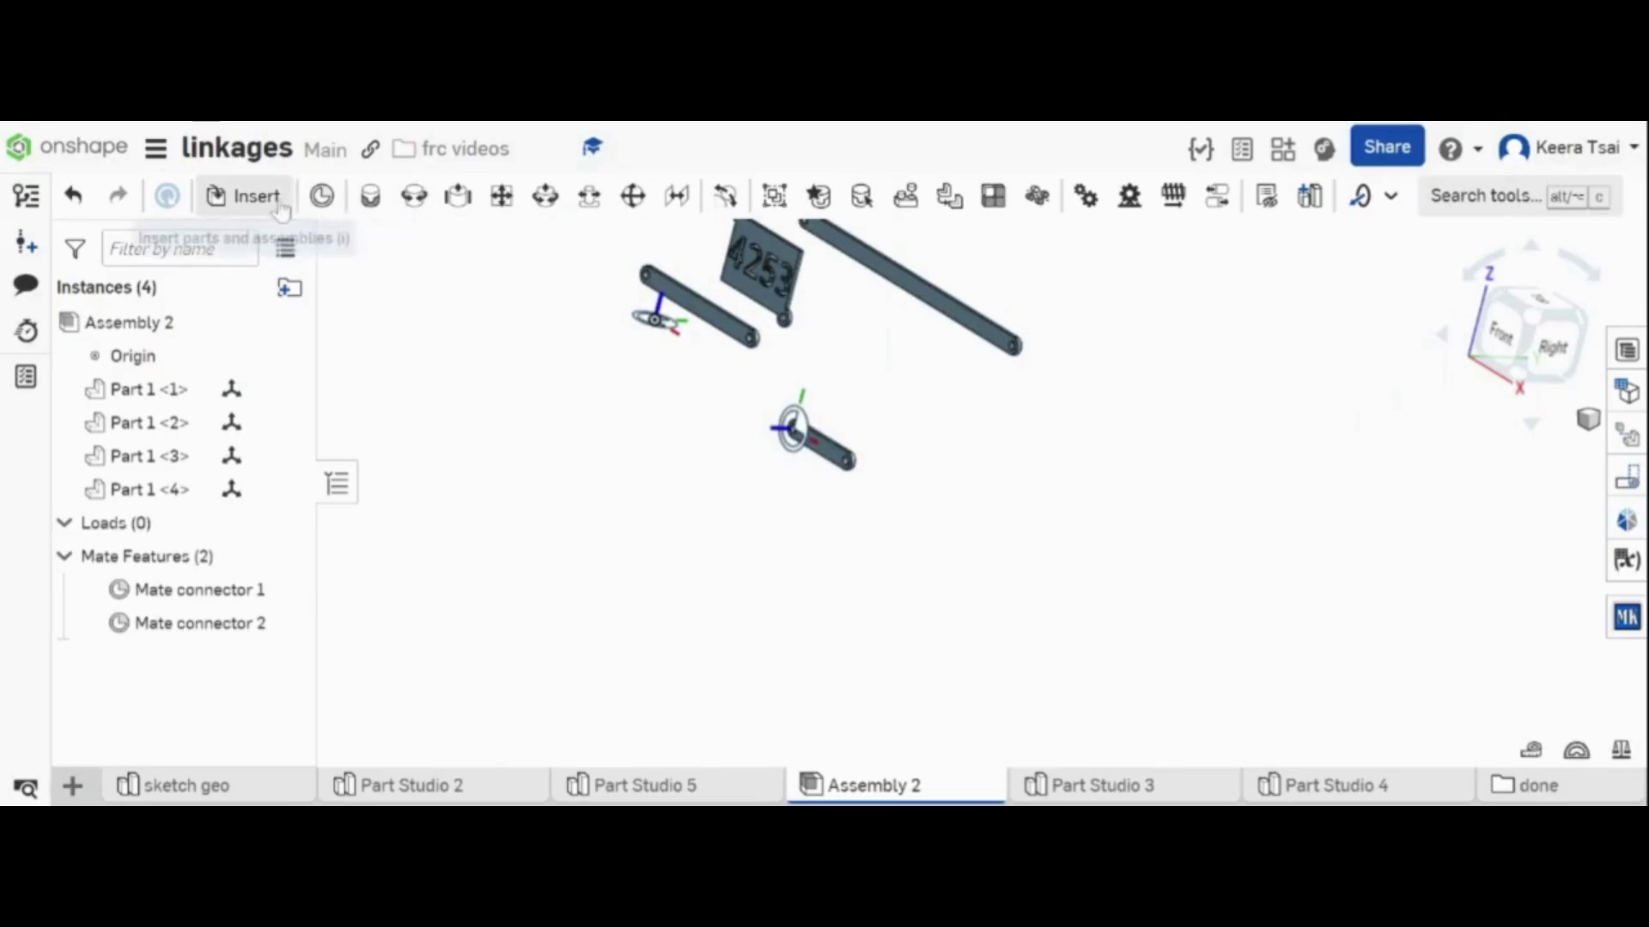
click(371, 195)
scroll(799, 443, up, 1)
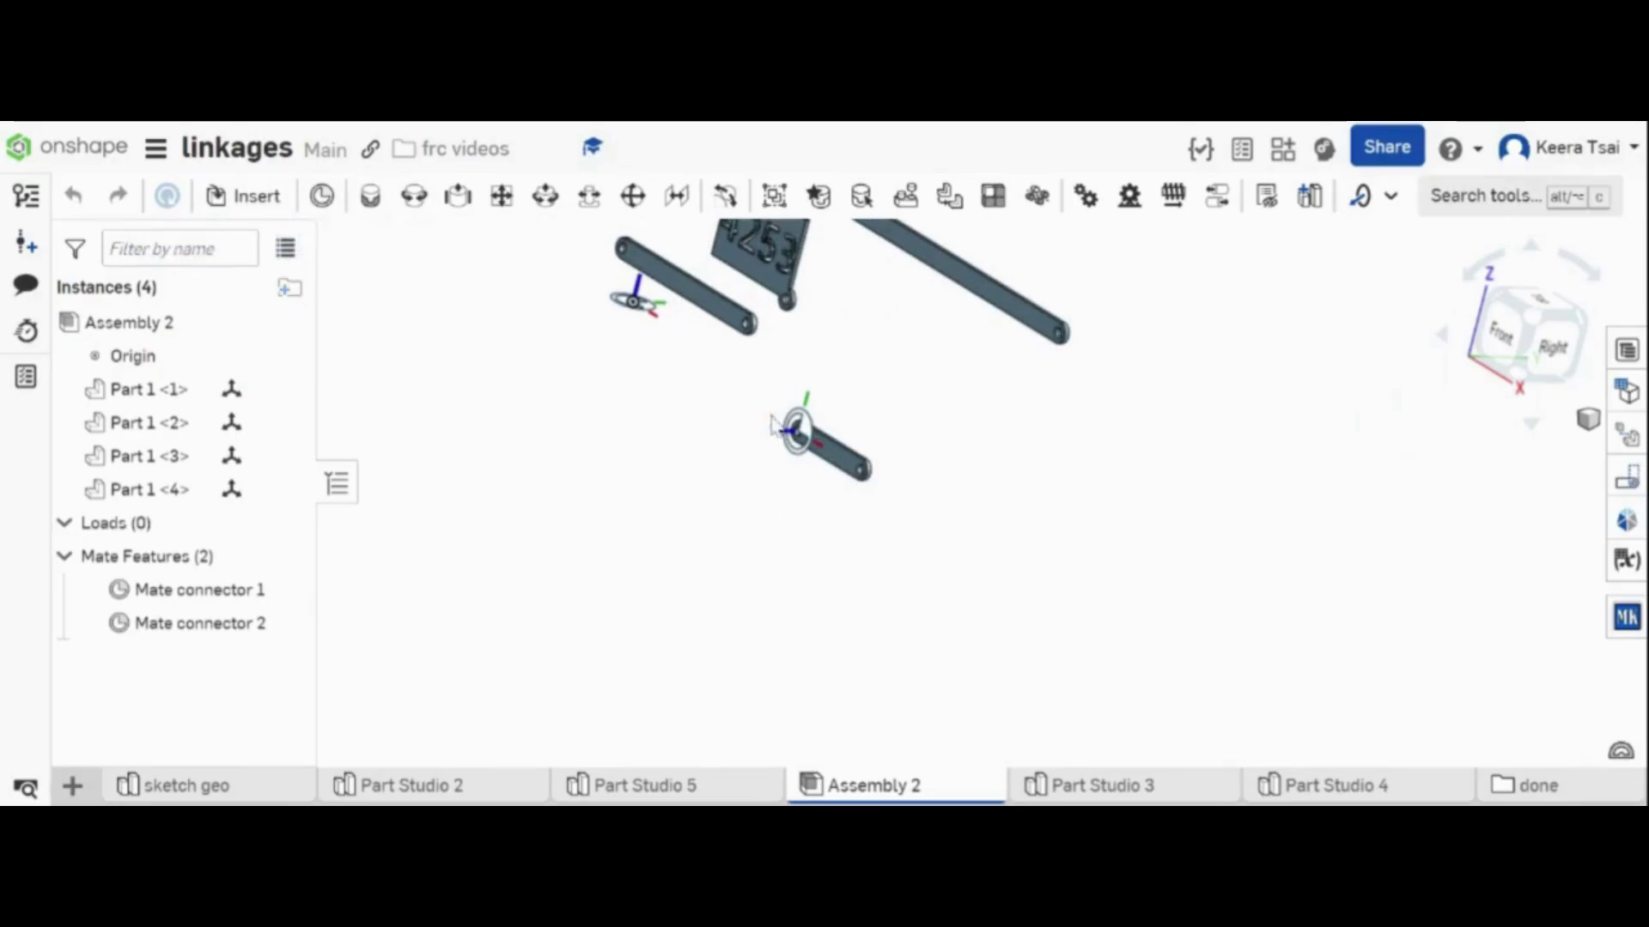
click(797, 433)
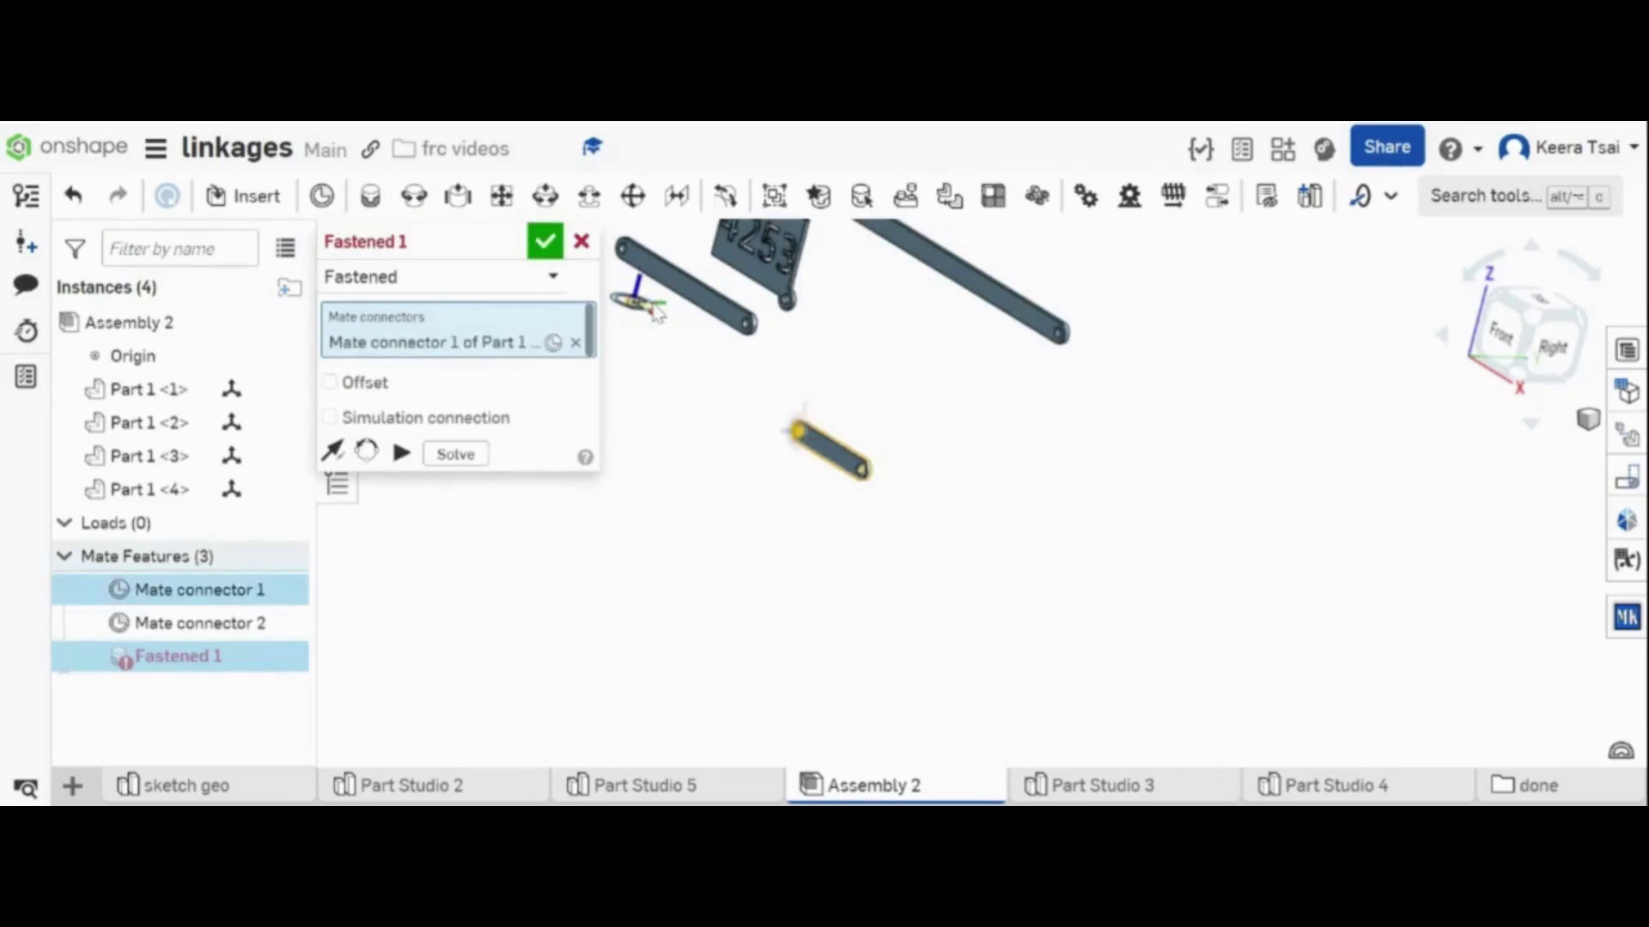
click(652, 308)
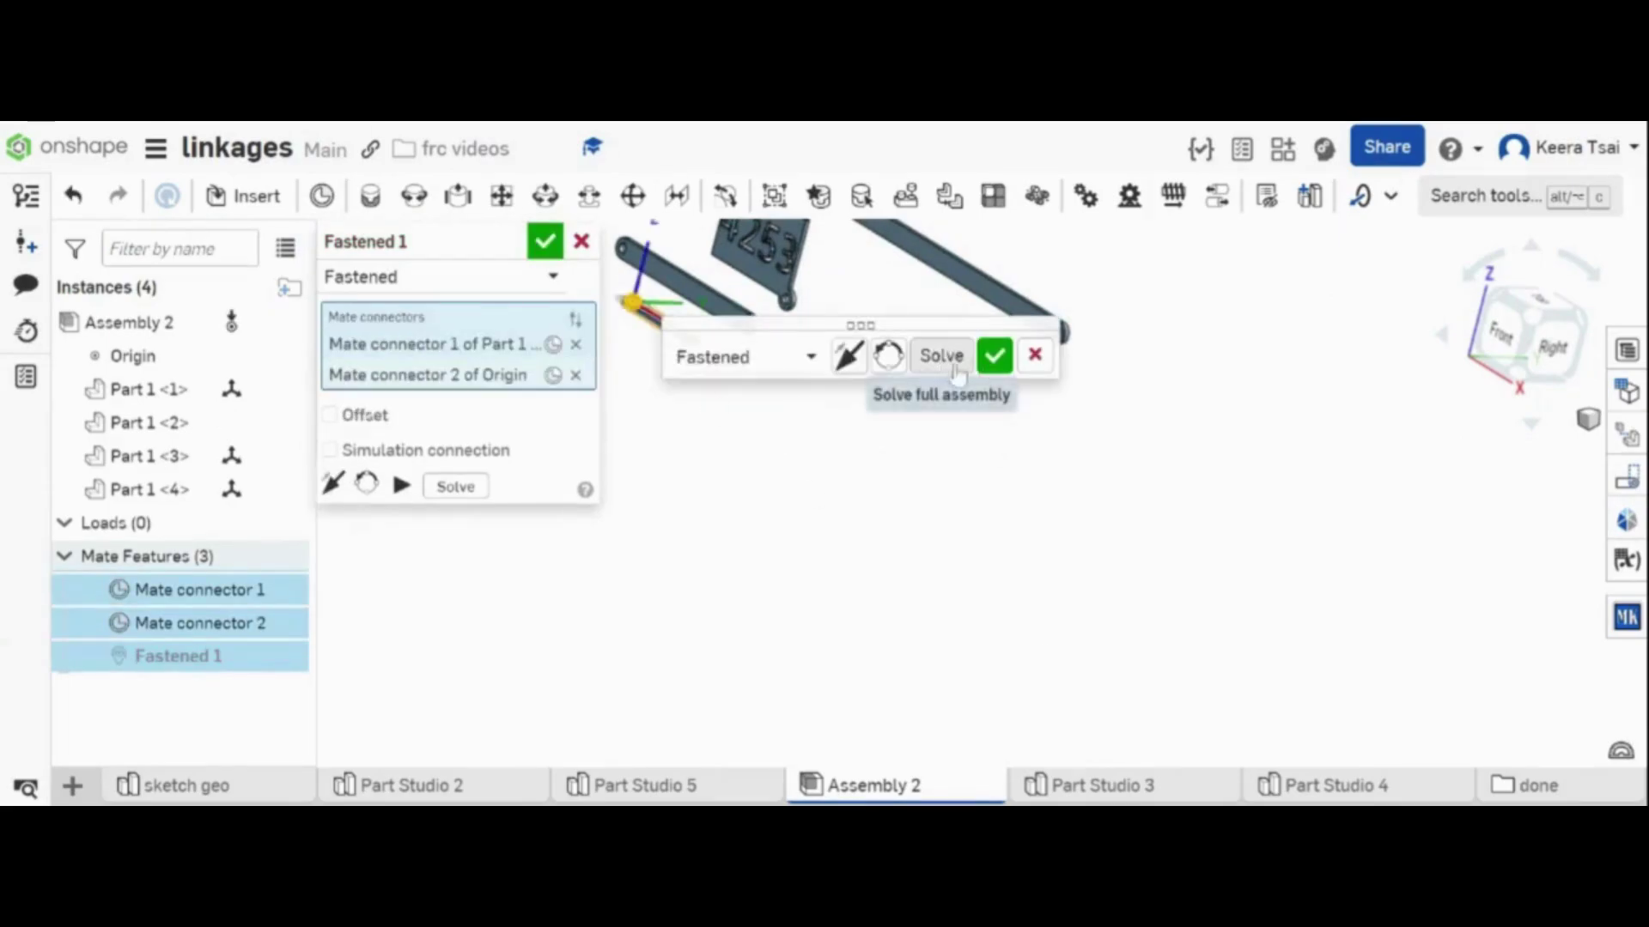
click(993, 360)
scroll(1046, 700, down, 4)
right_drag(934, 483, 971, 577)
click(581, 241)
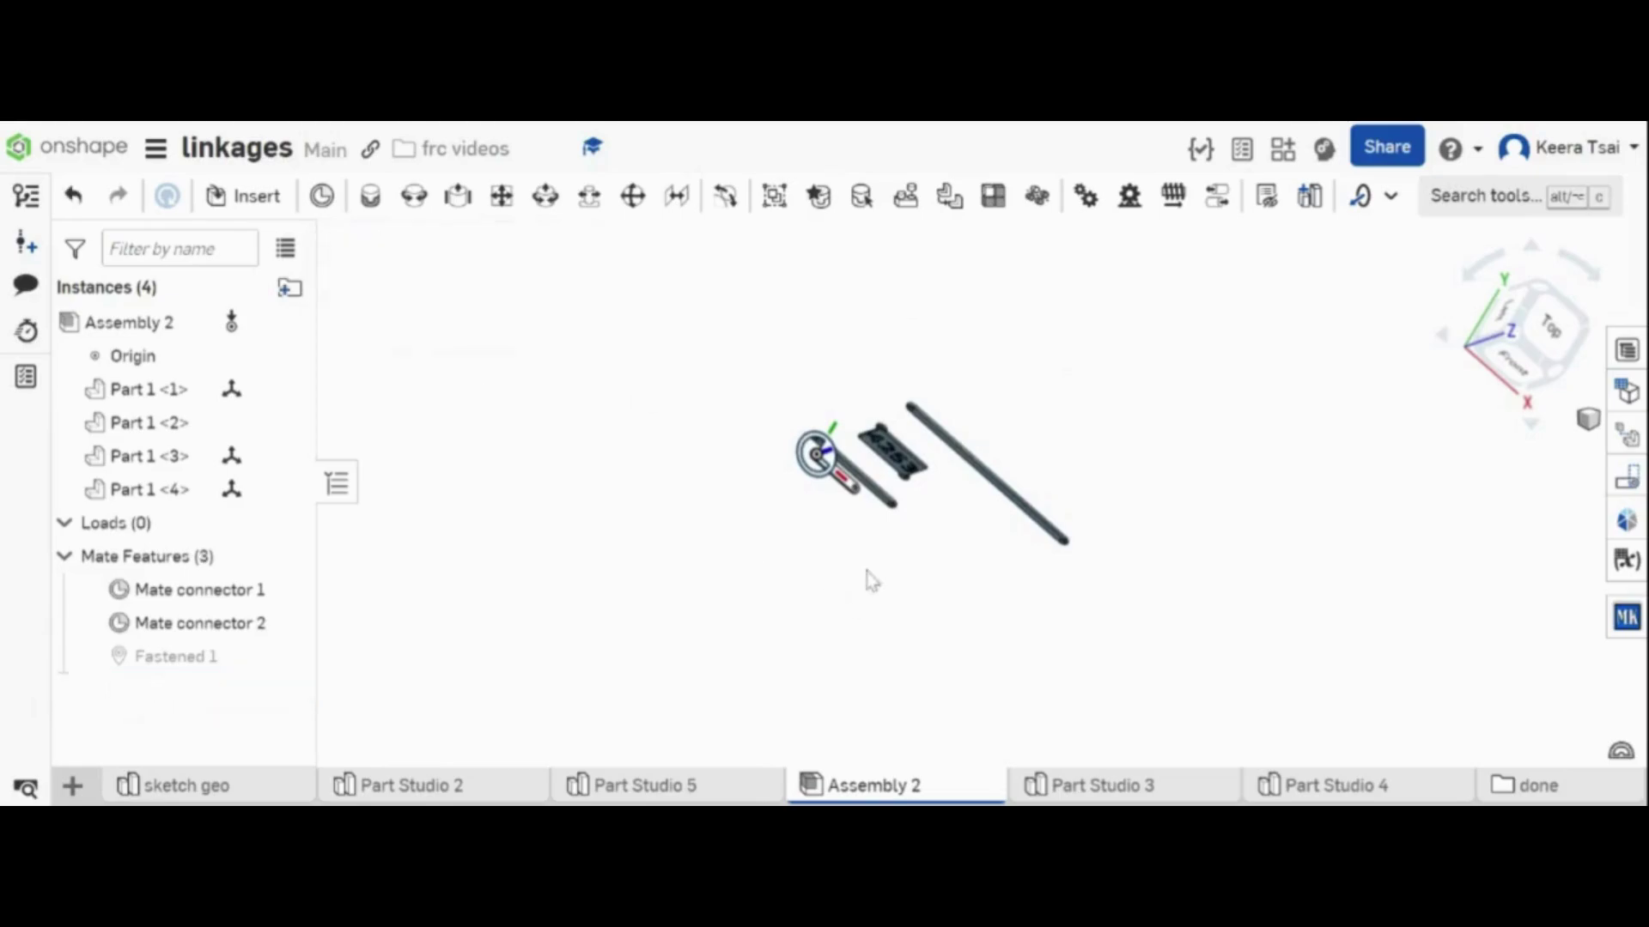
- Move the mid-length link clear of the shortest link and add a mate connector on the hole edge at its end nearest the origin
scroll(851, 455, up, 3)
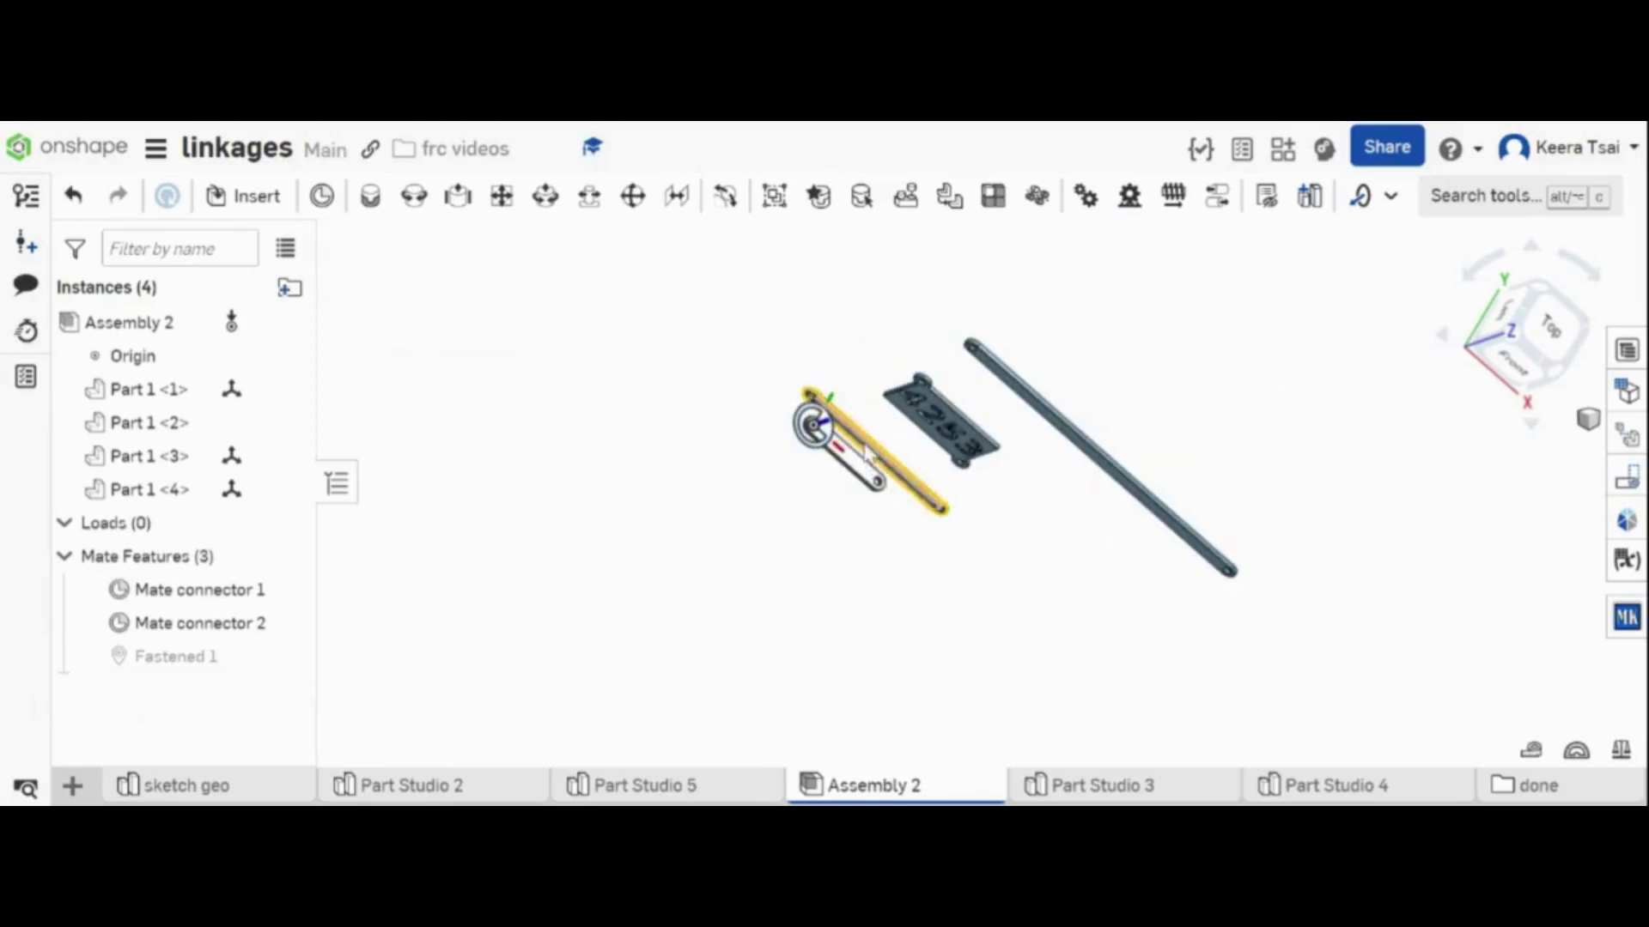
drag(810, 371, 724, 359)
right_drag(875, 544, 839, 602)
scroll(823, 347, up, 4)
scroll(824, 355, up, 3)
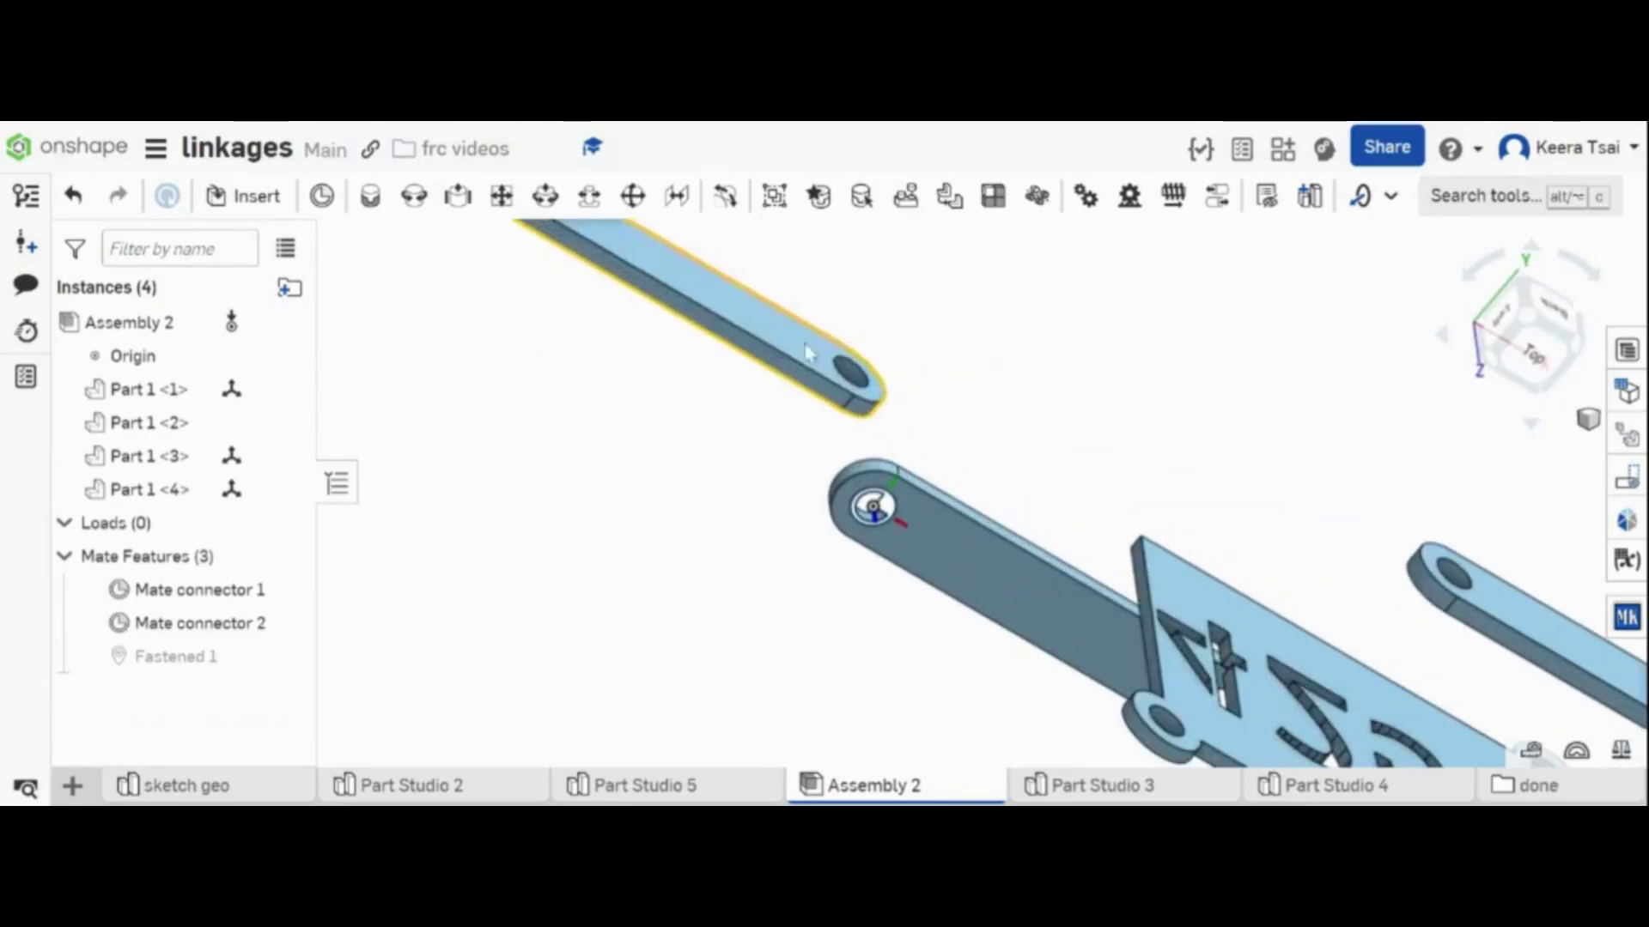
click(325, 197)
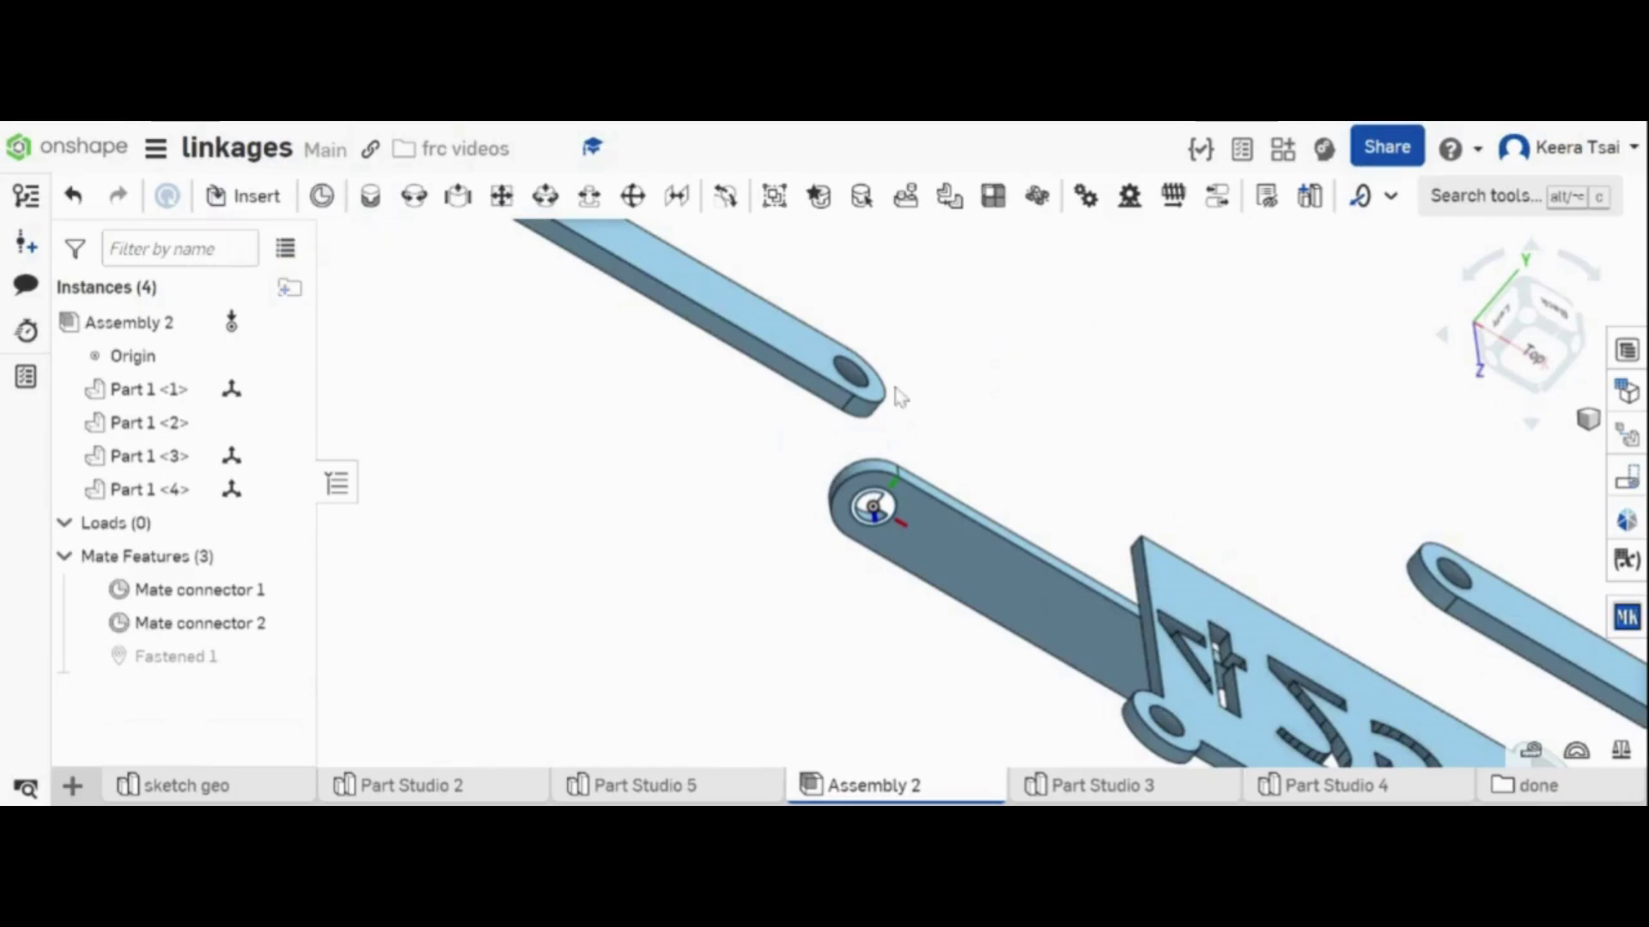
click(874, 391)
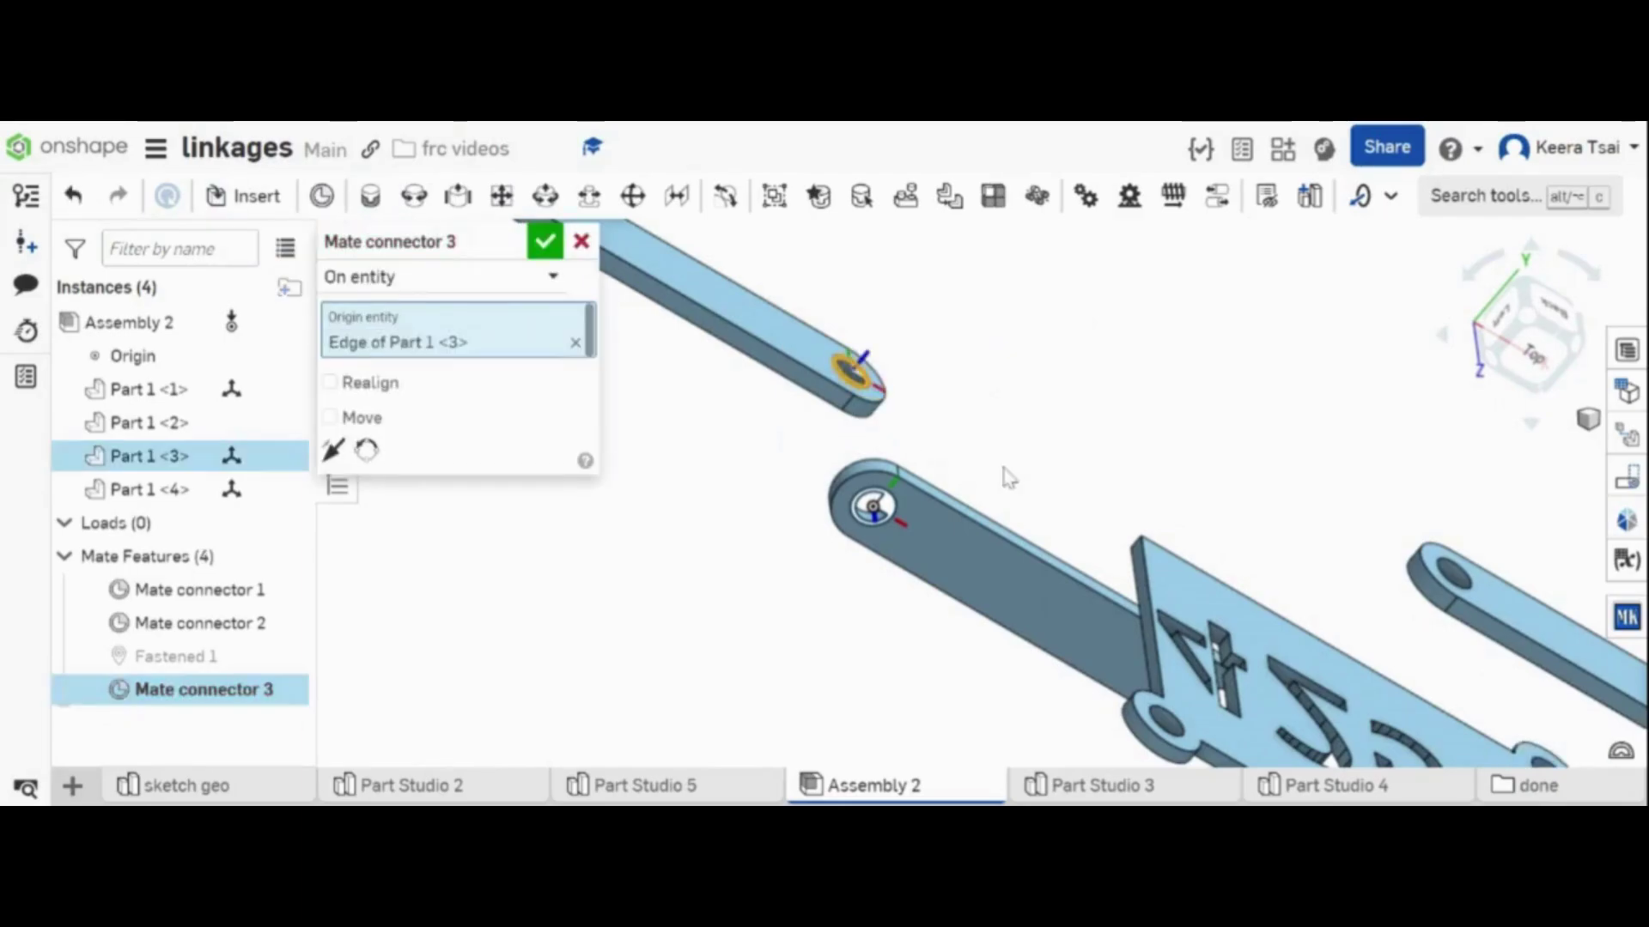
right_drag(1034, 460, 673, 347)
click(544, 254)
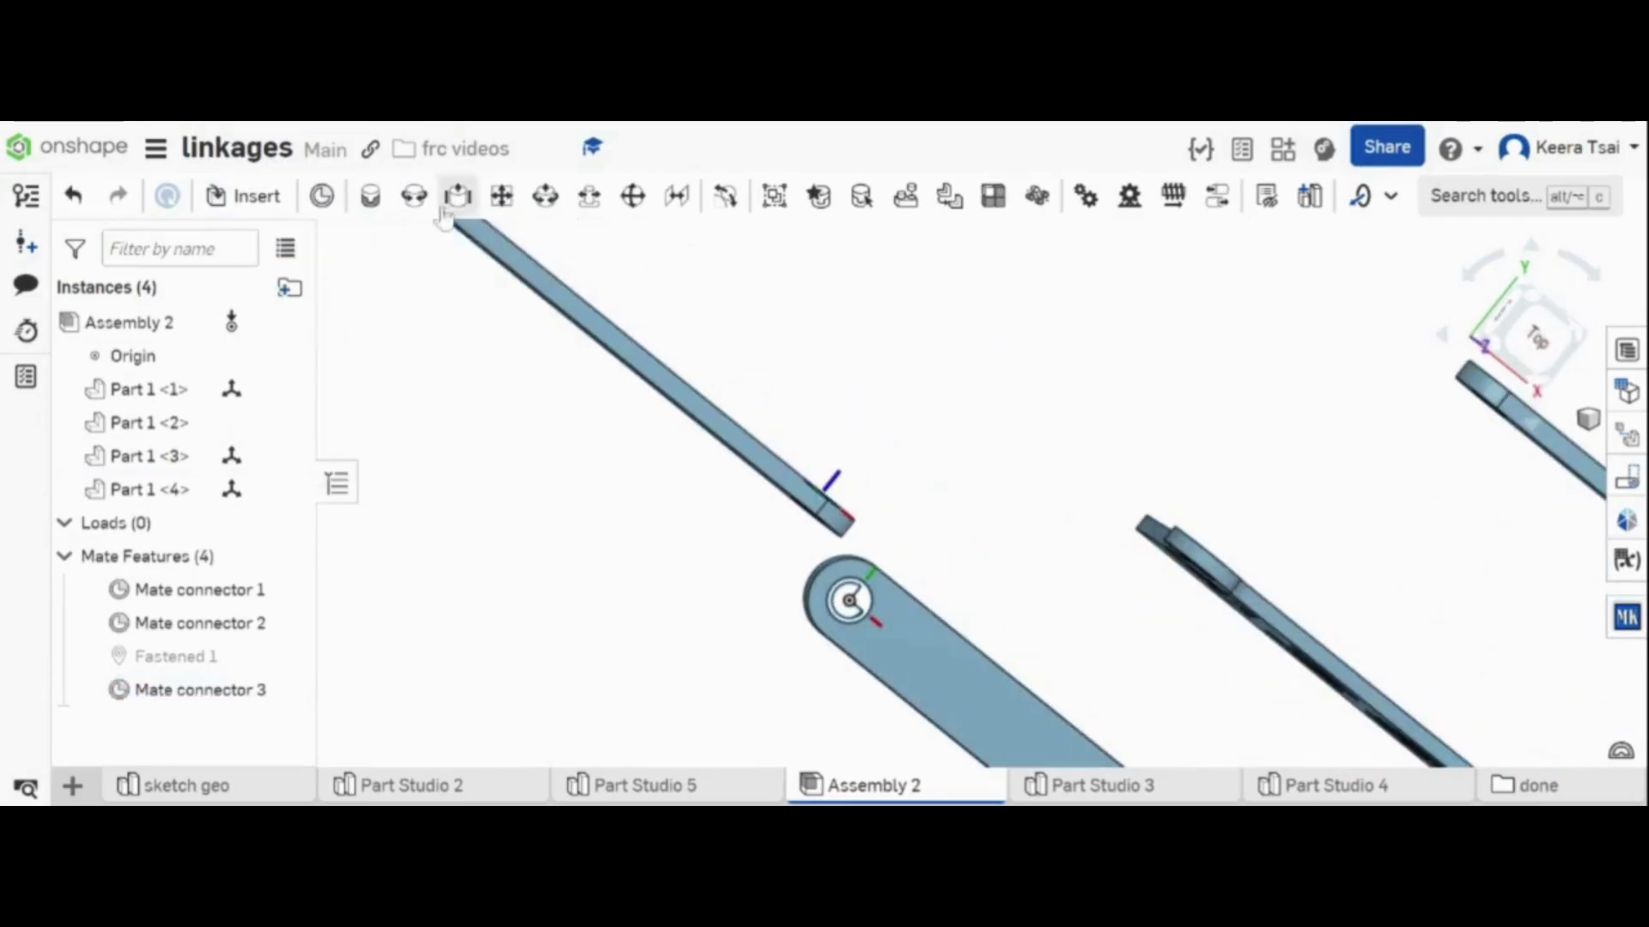
- Join the mate connector at the origin to the mid-length link's mate connector with a Revolute mate
click(413, 197)
click(848, 600)
right_drag(869, 562, 840, 410)
click(923, 346)
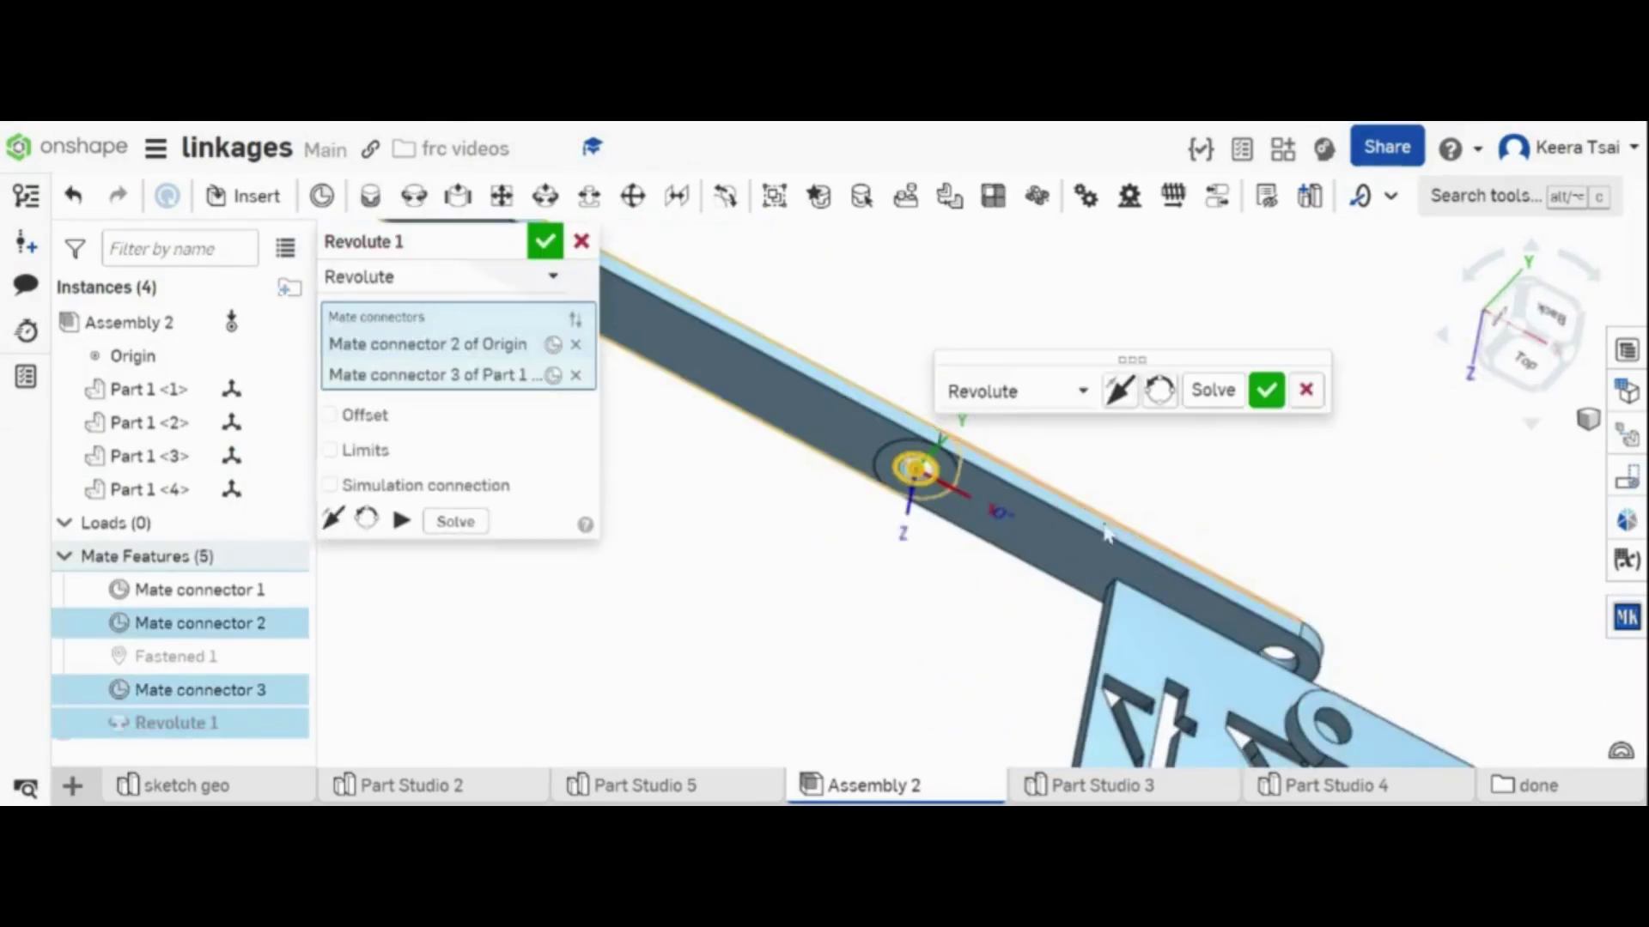
click(1265, 390)
scroll(1117, 532, down, 5)
scroll(1116, 533, down, 2)
key(r)
drag(913, 385, 897, 350)
drag(1174, 333, 1001, 317)
right_drag(1168, 636, 1097, 644)
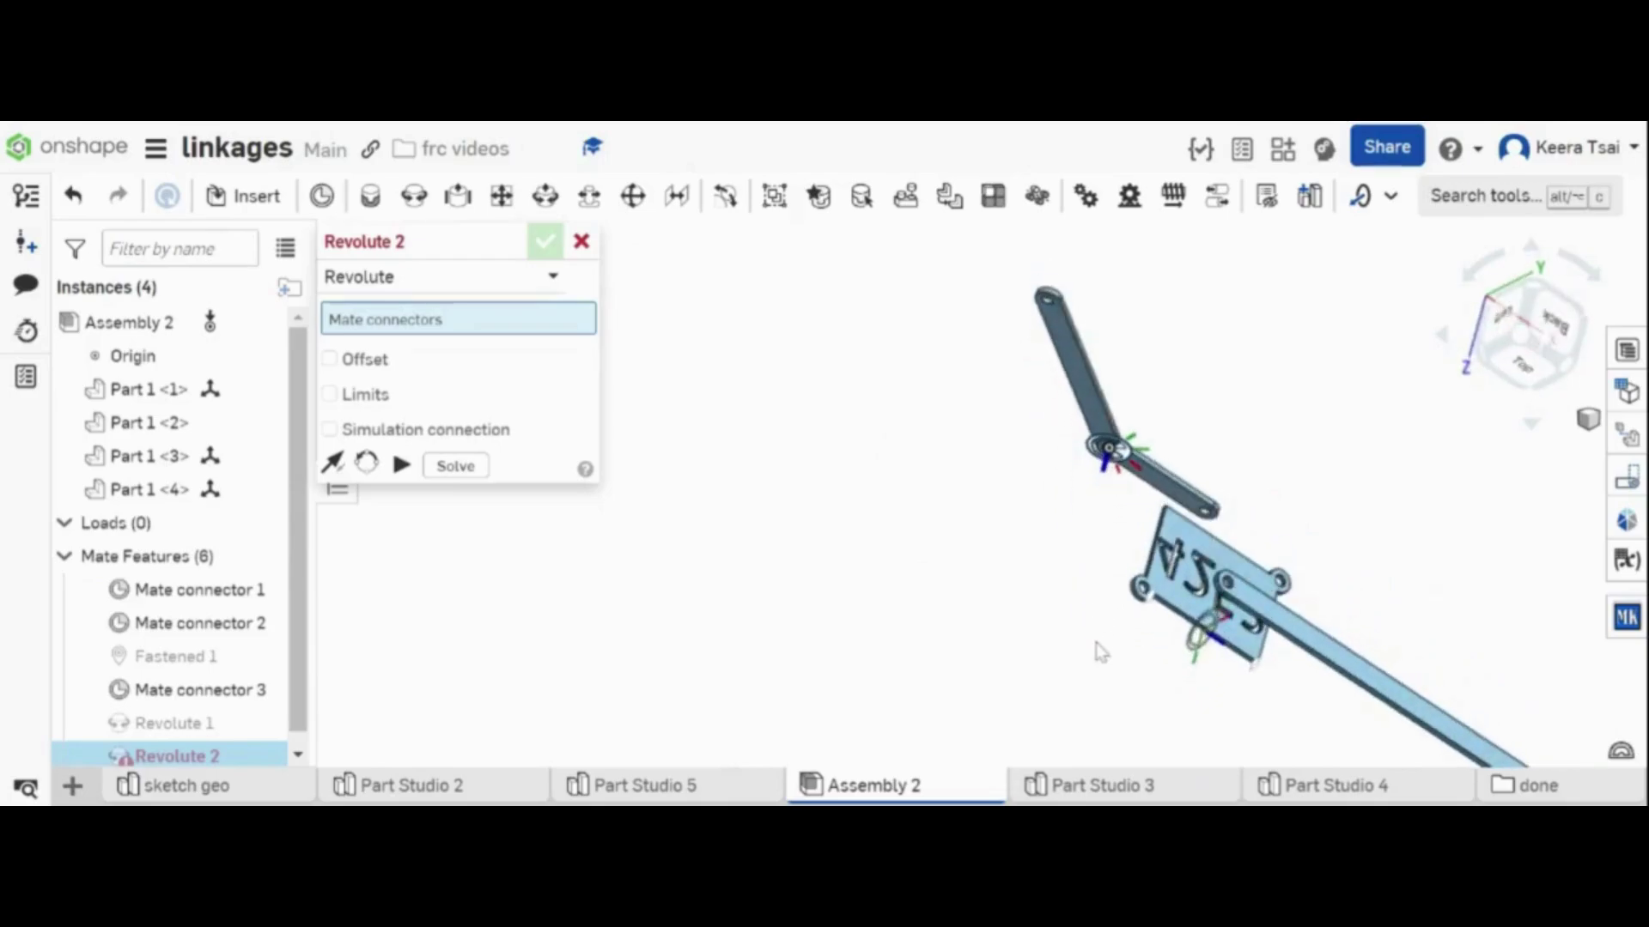
scroll(1097, 644, up, 5)
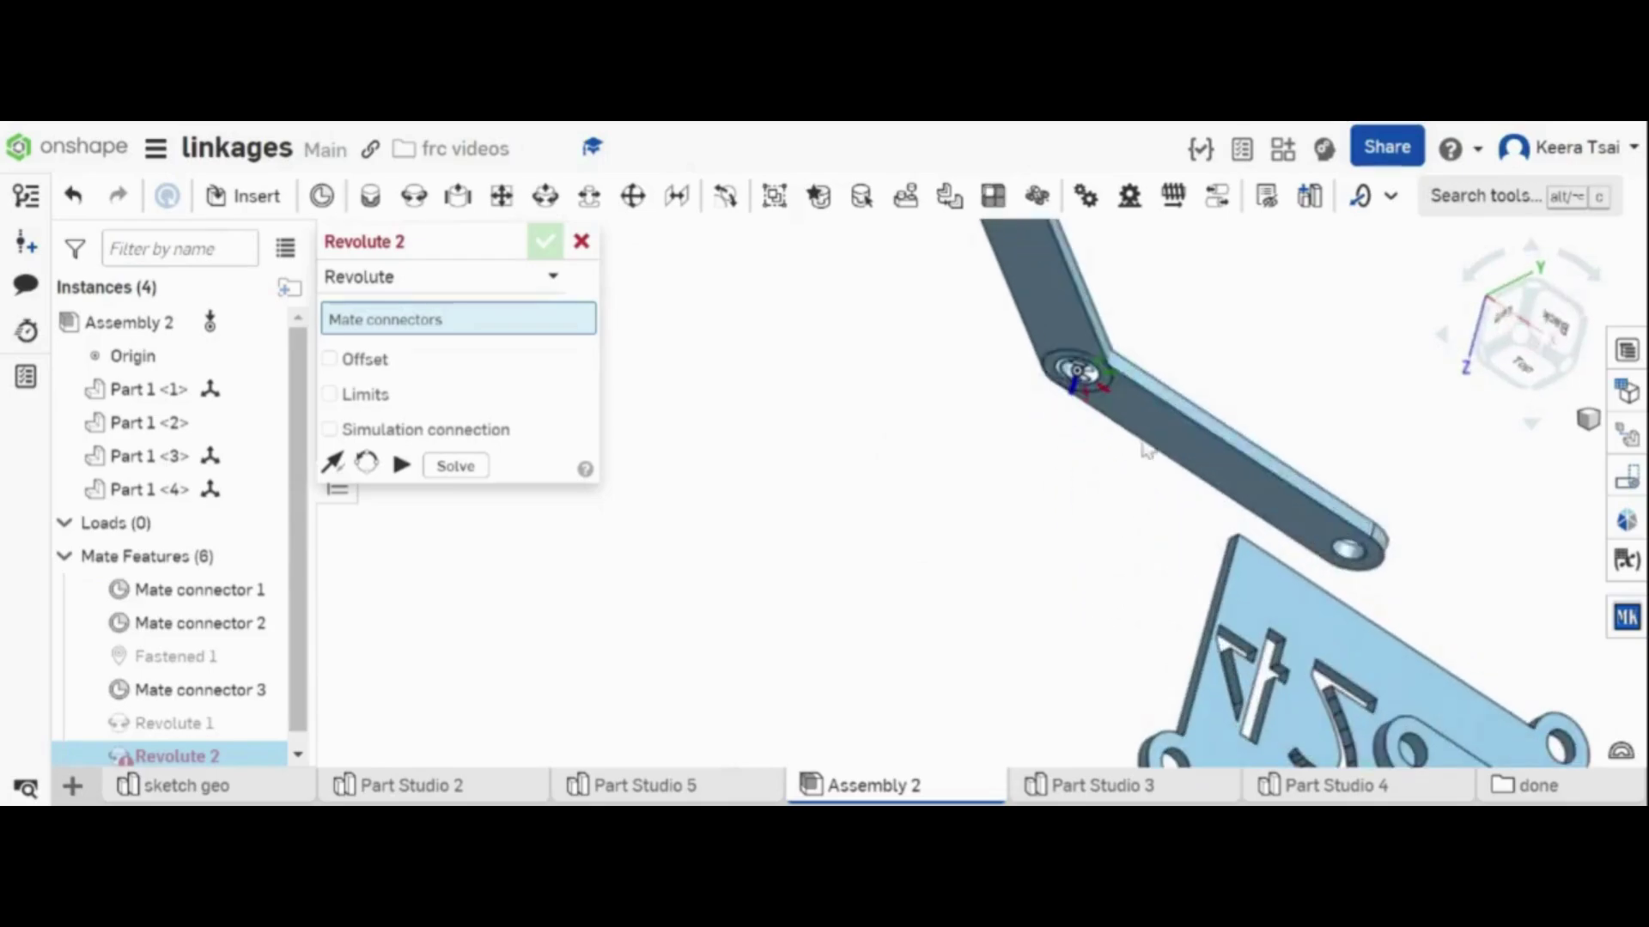
click(581, 241)
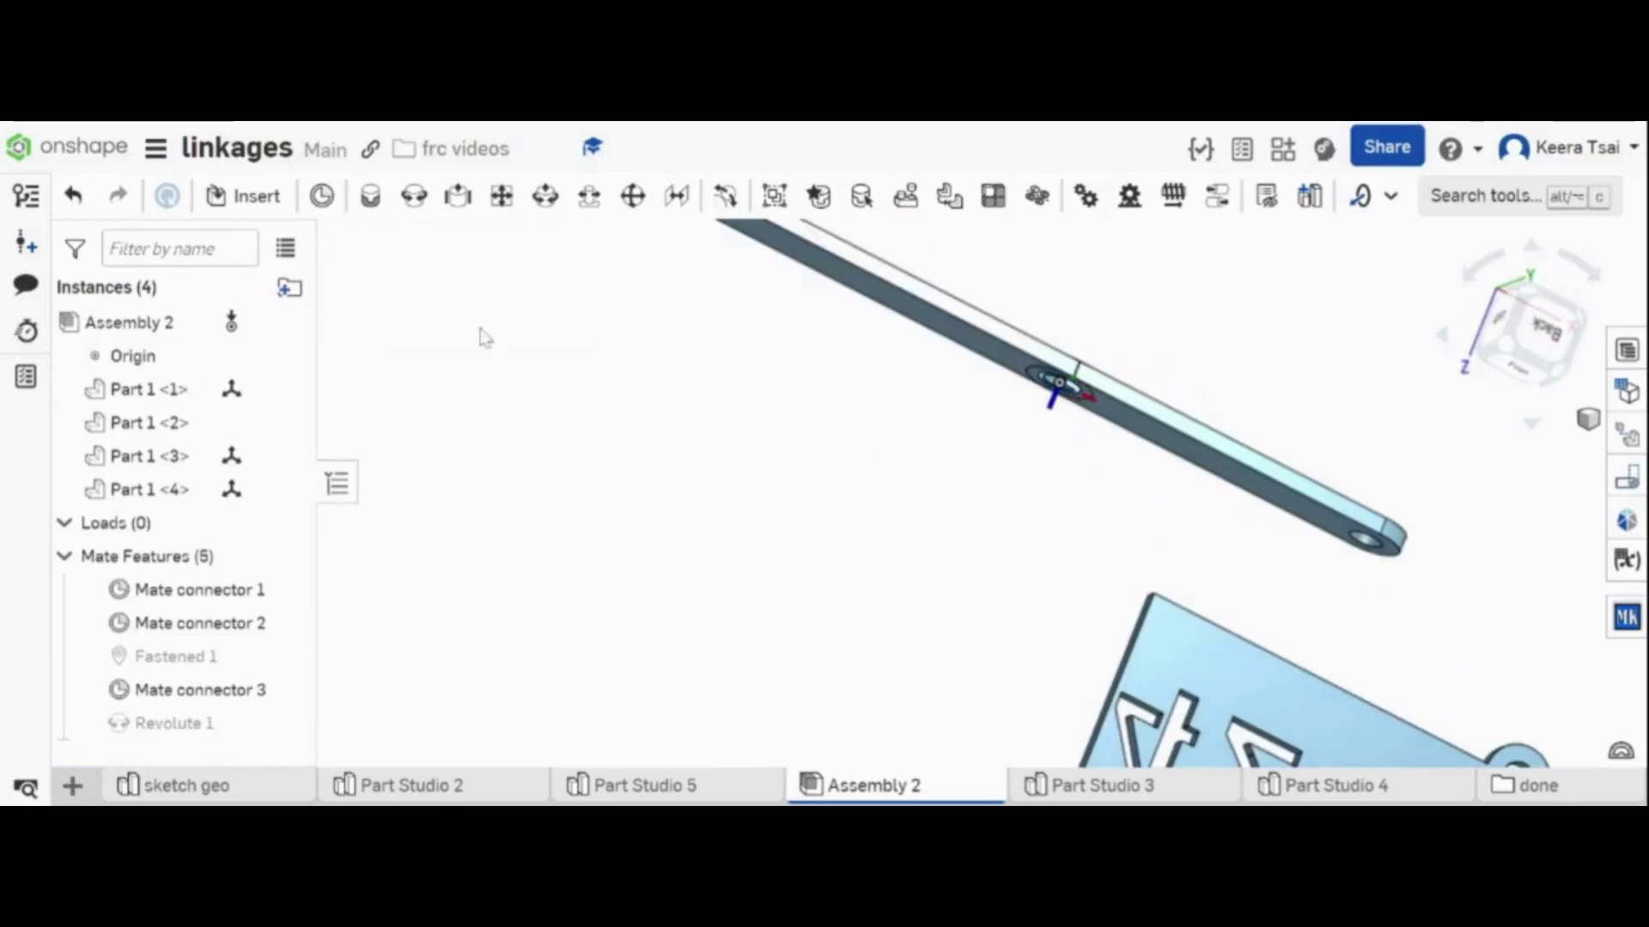
- Edit the origin's revolute mate to give the mid-length link a Z offset of -1/8 in
double_click(176, 723)
scroll(1218, 427, up, 4)
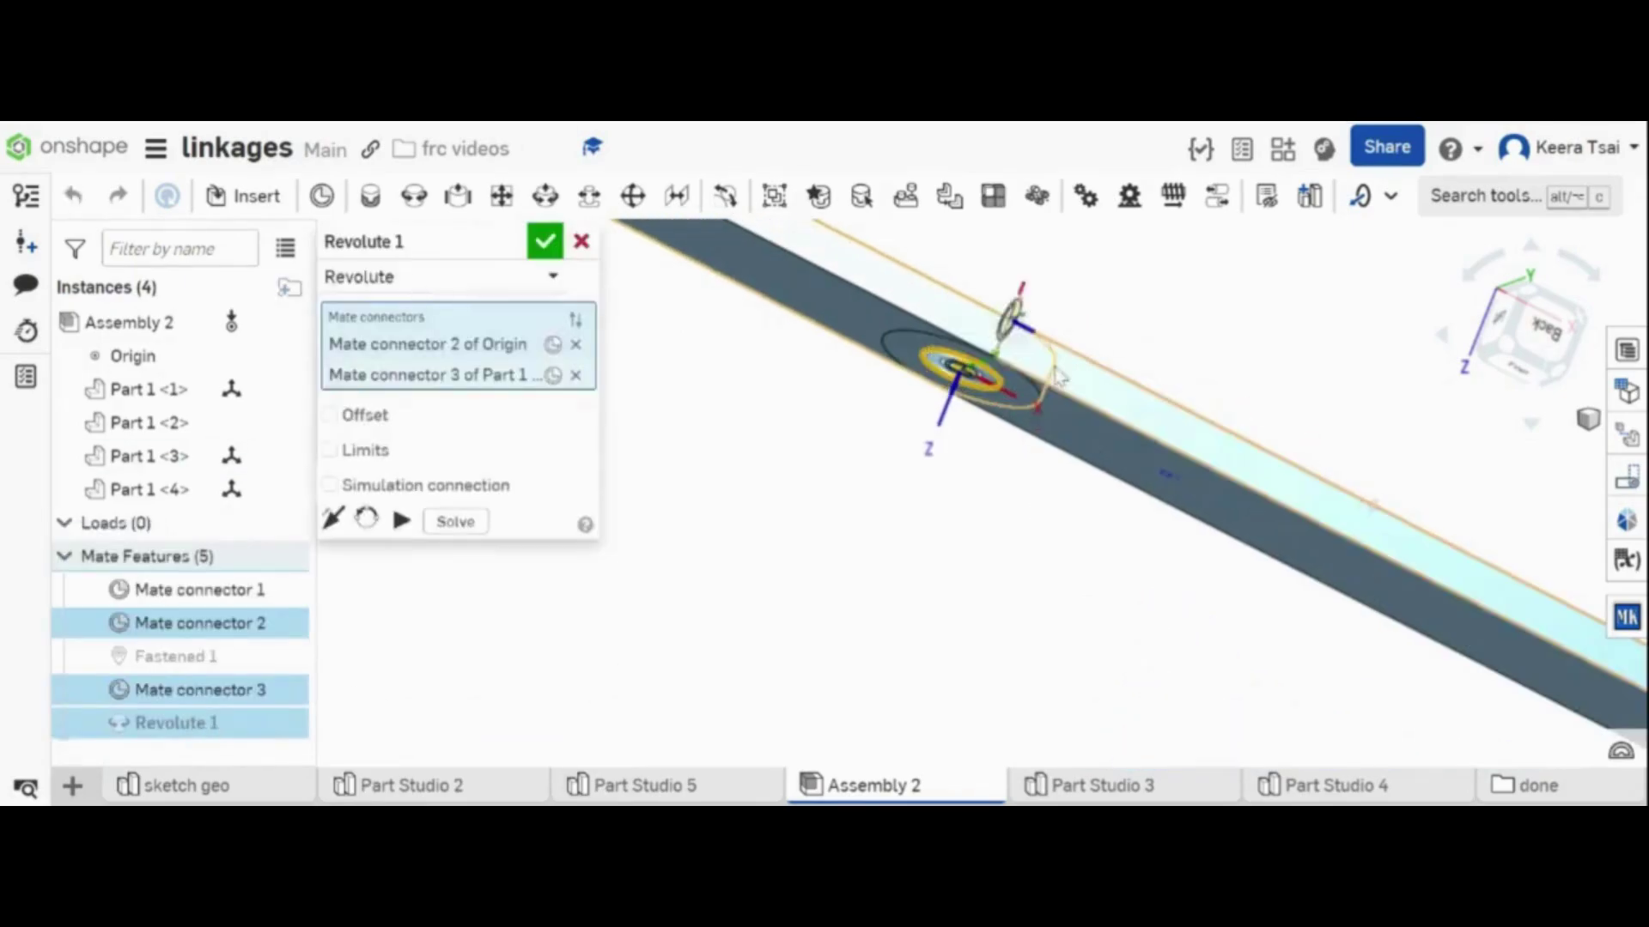
click(329, 415)
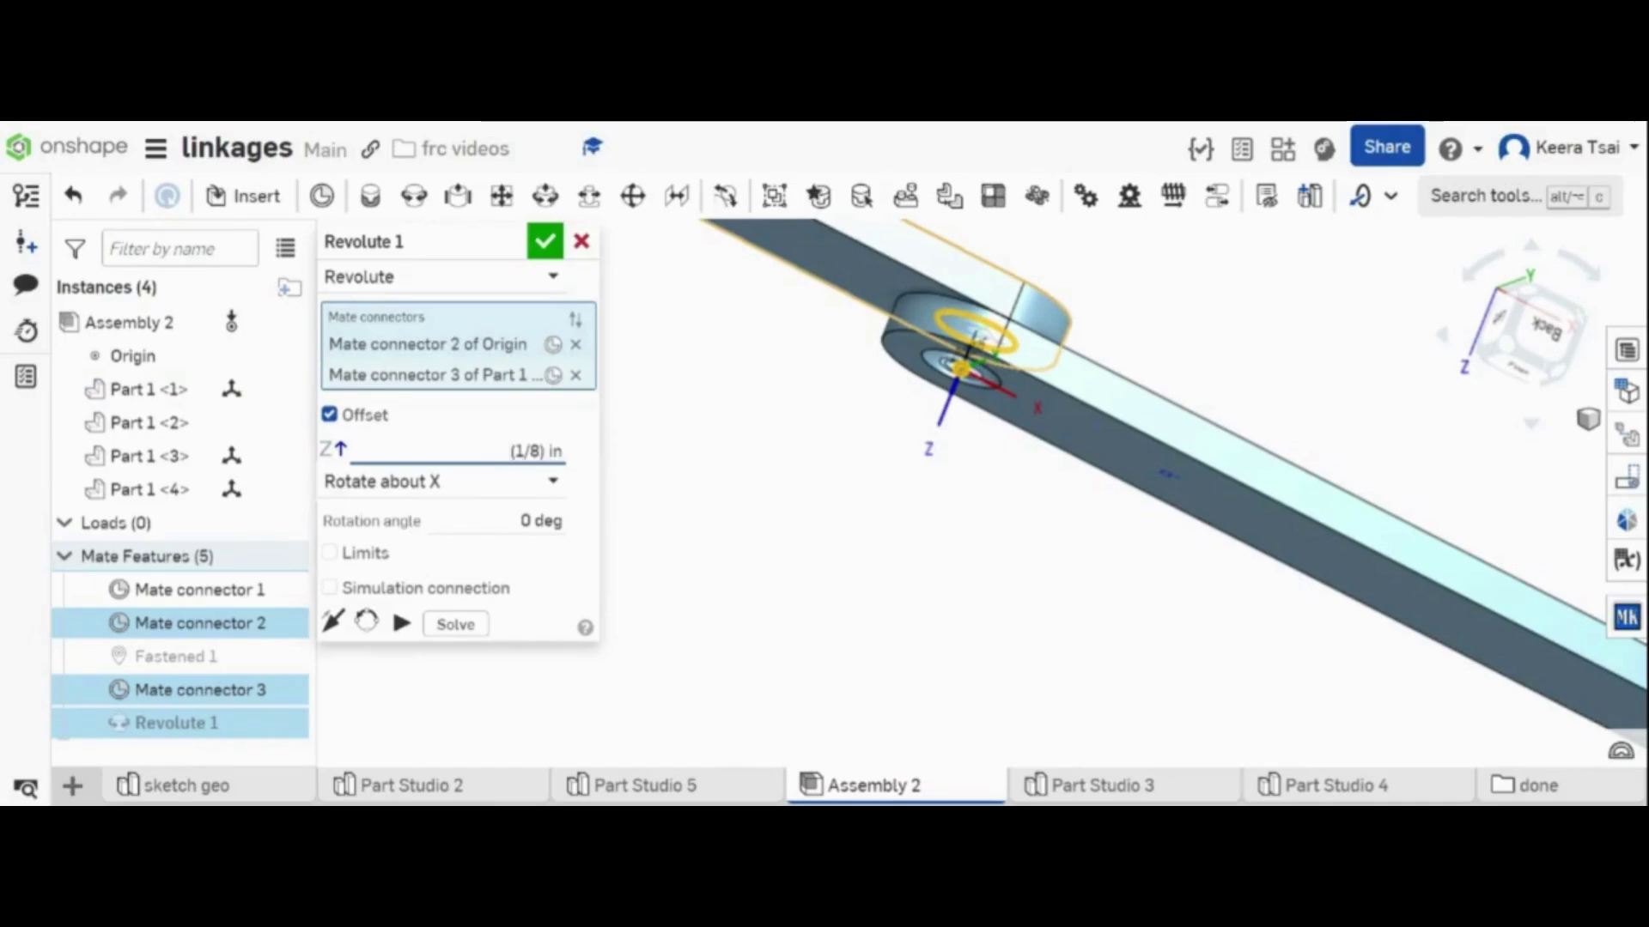
text(-)
key(Return)
click(544, 241)
- Add a mate connector on the hole edge of the 4253 plate's tab beside the digit 3
scroll(1003, 526, down, 5)
right_drag(1003, 525, 1038, 450)
scroll(1039, 451, down, 5)
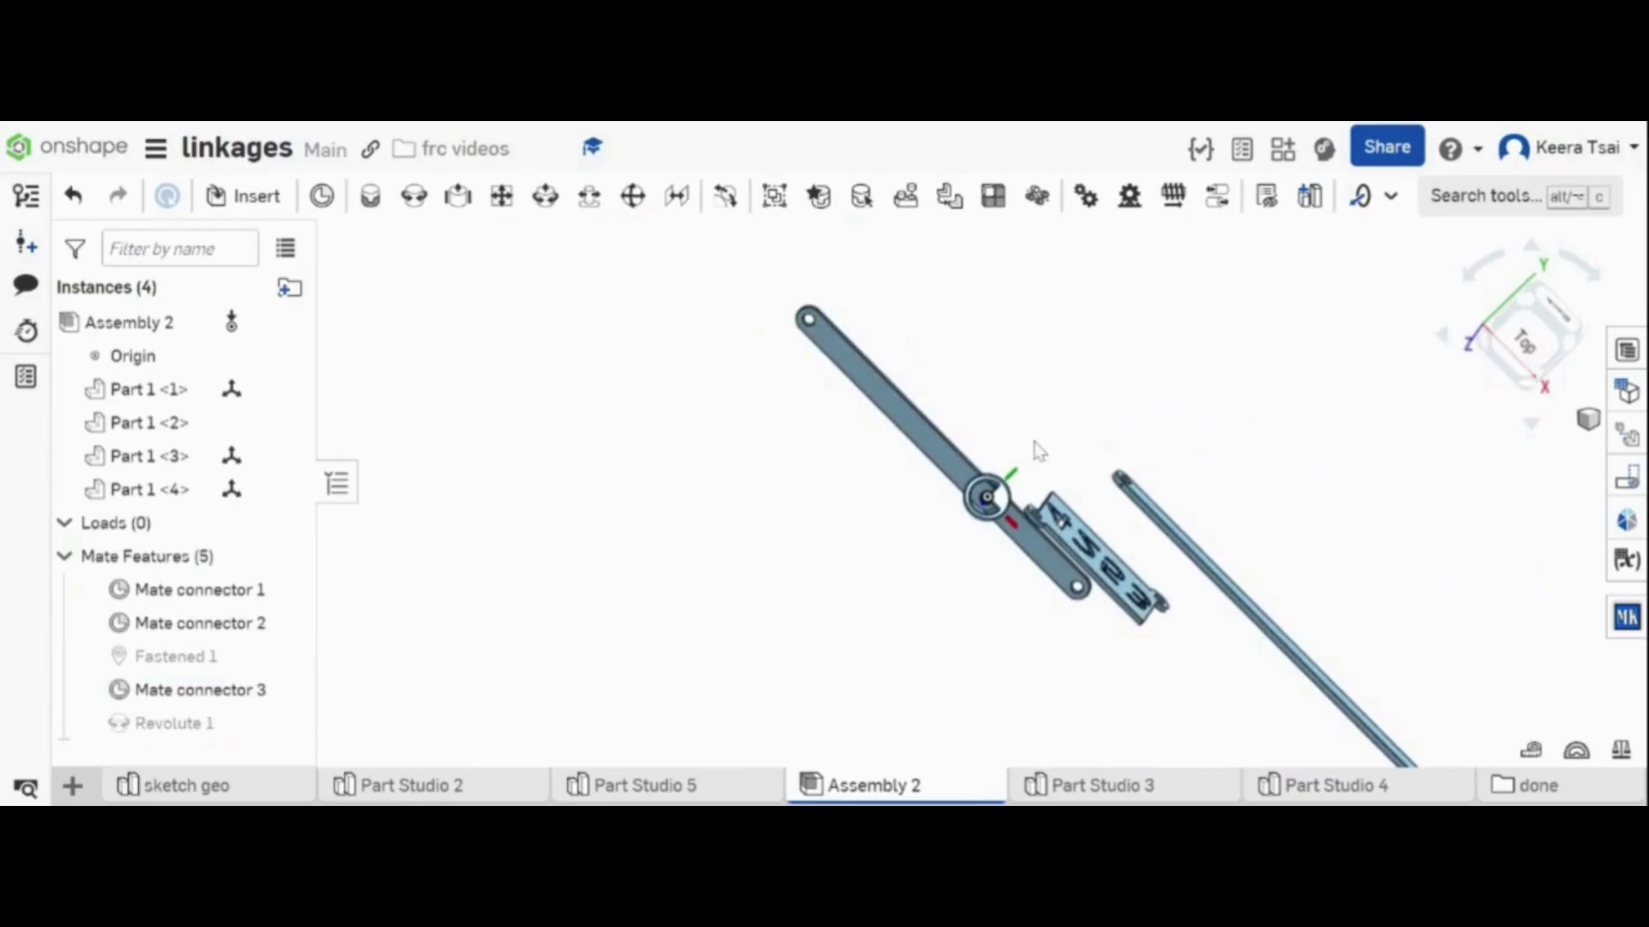
right_drag(1089, 533, 1163, 462)
click(321, 196)
scroll(1147, 627, up, 5)
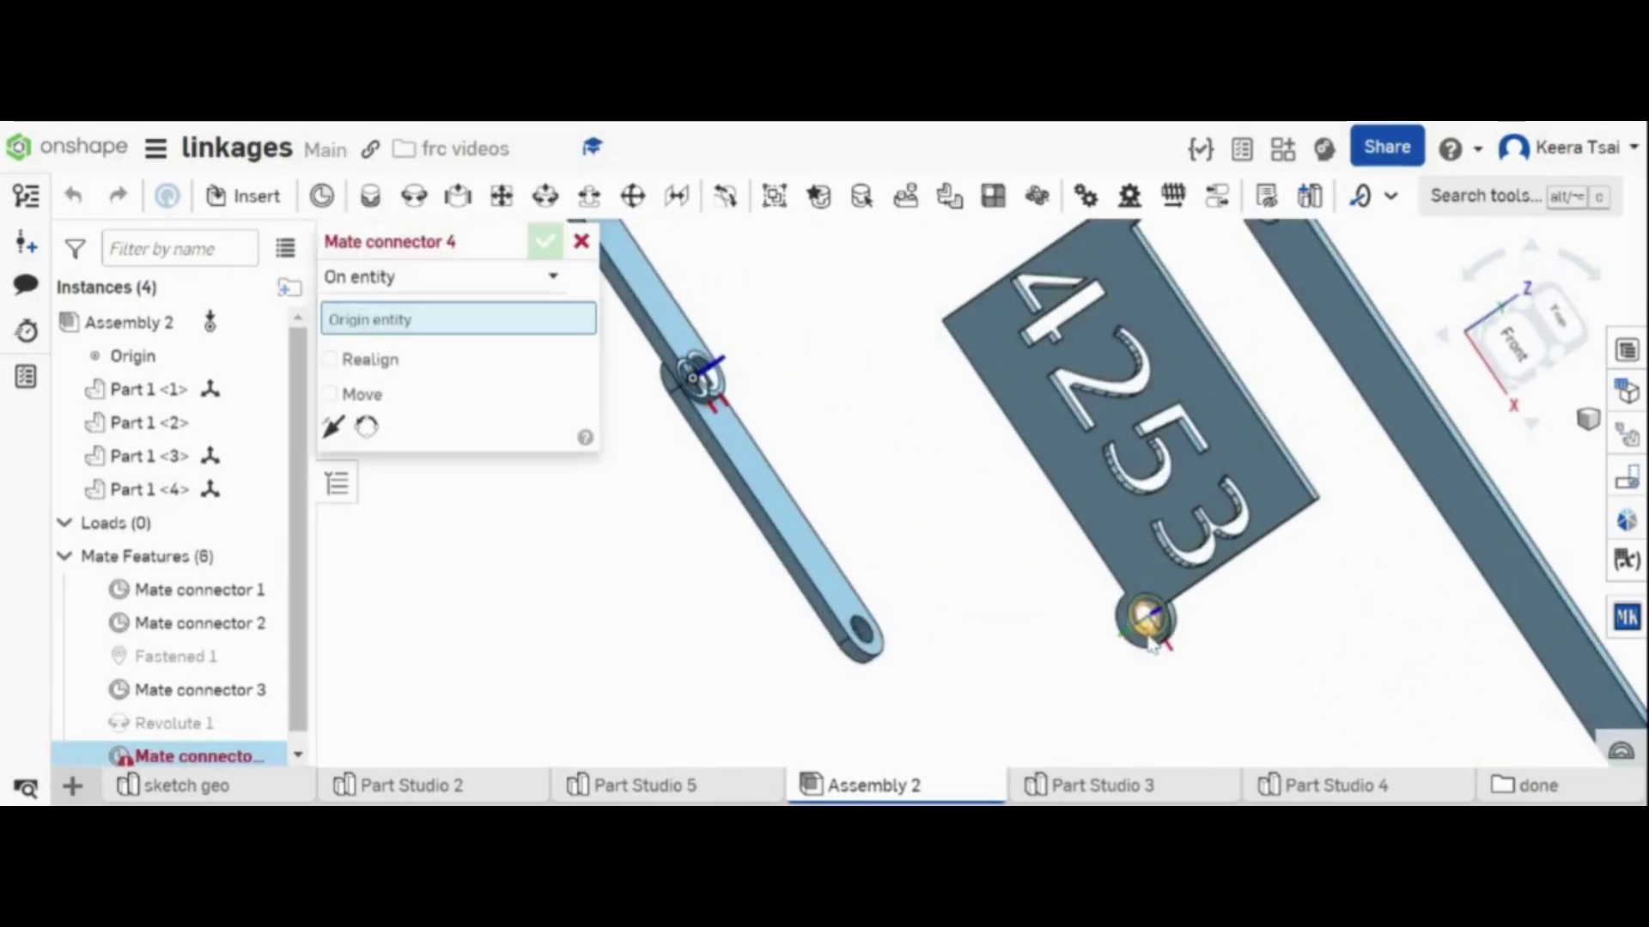
click(1151, 640)
scroll(1142, 674, down, 4)
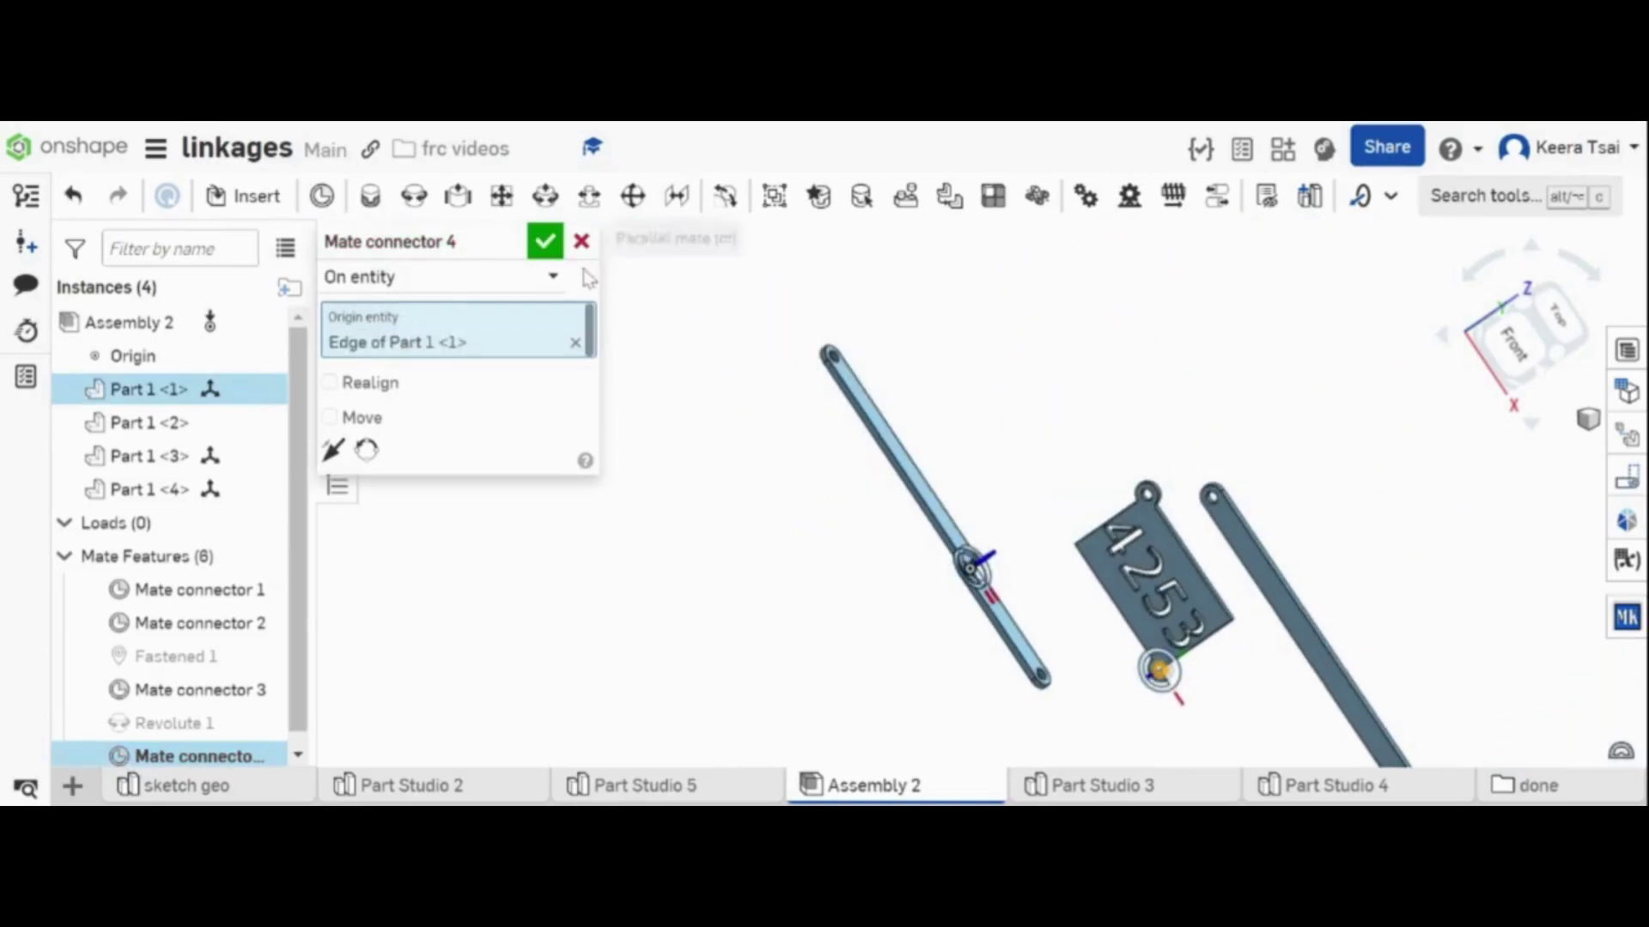
click(547, 247)
- Add a mate connector on the hole edge at the longest link's end farthest from the plate
click(321, 196)
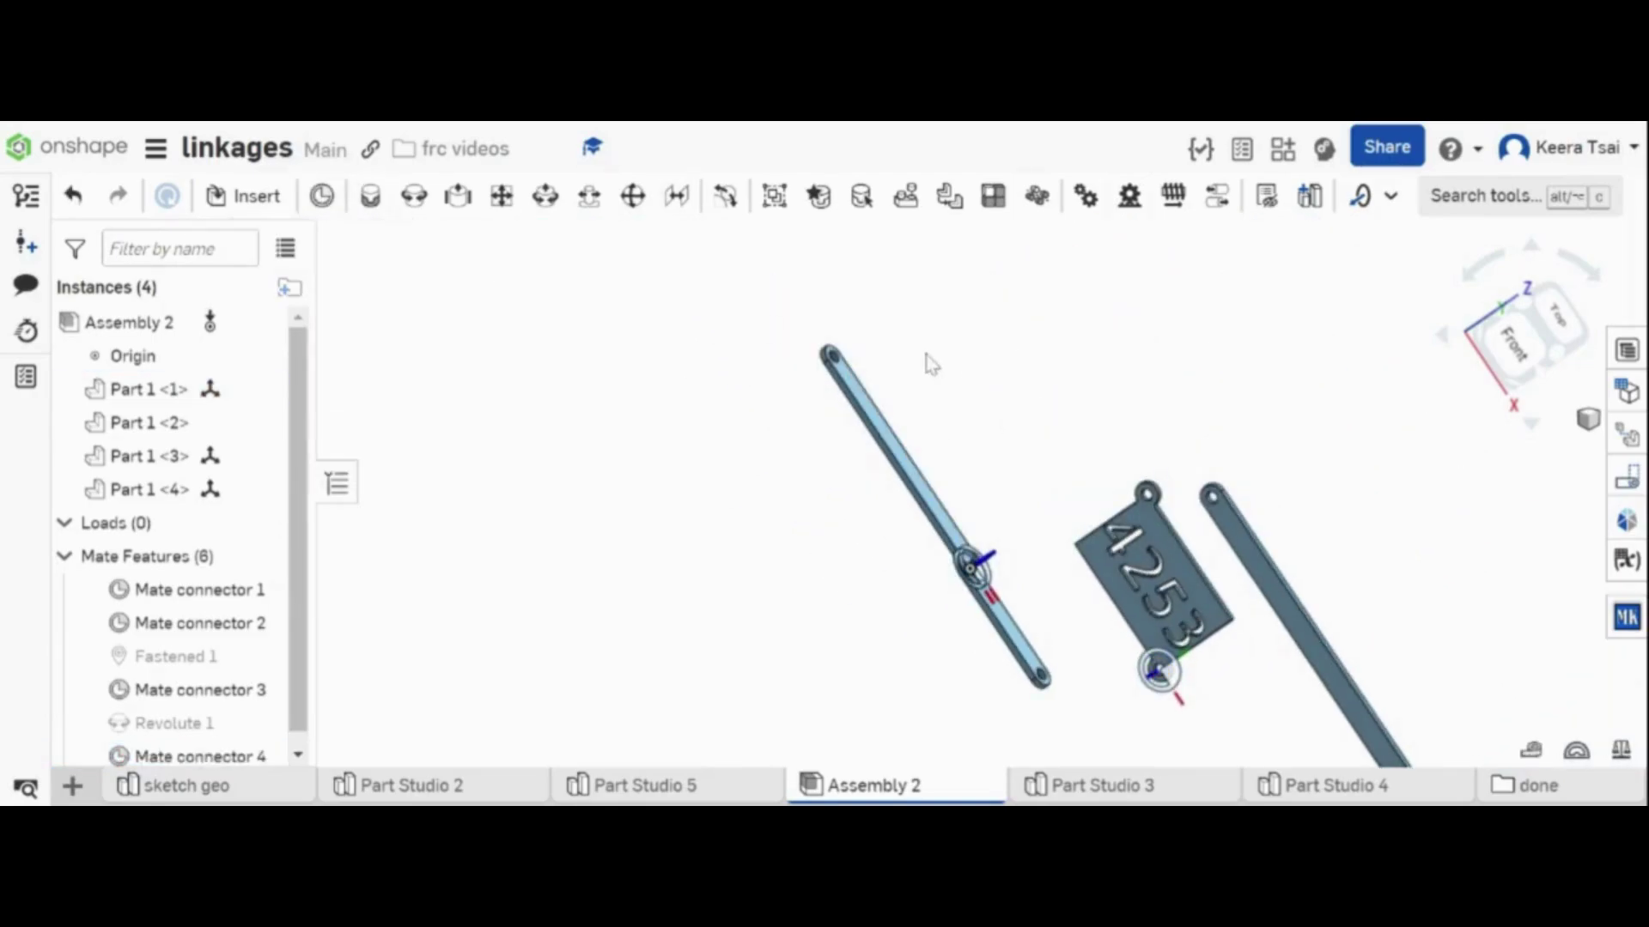
scroll(940, 395, up, 3)
right_drag(940, 395, 756, 257)
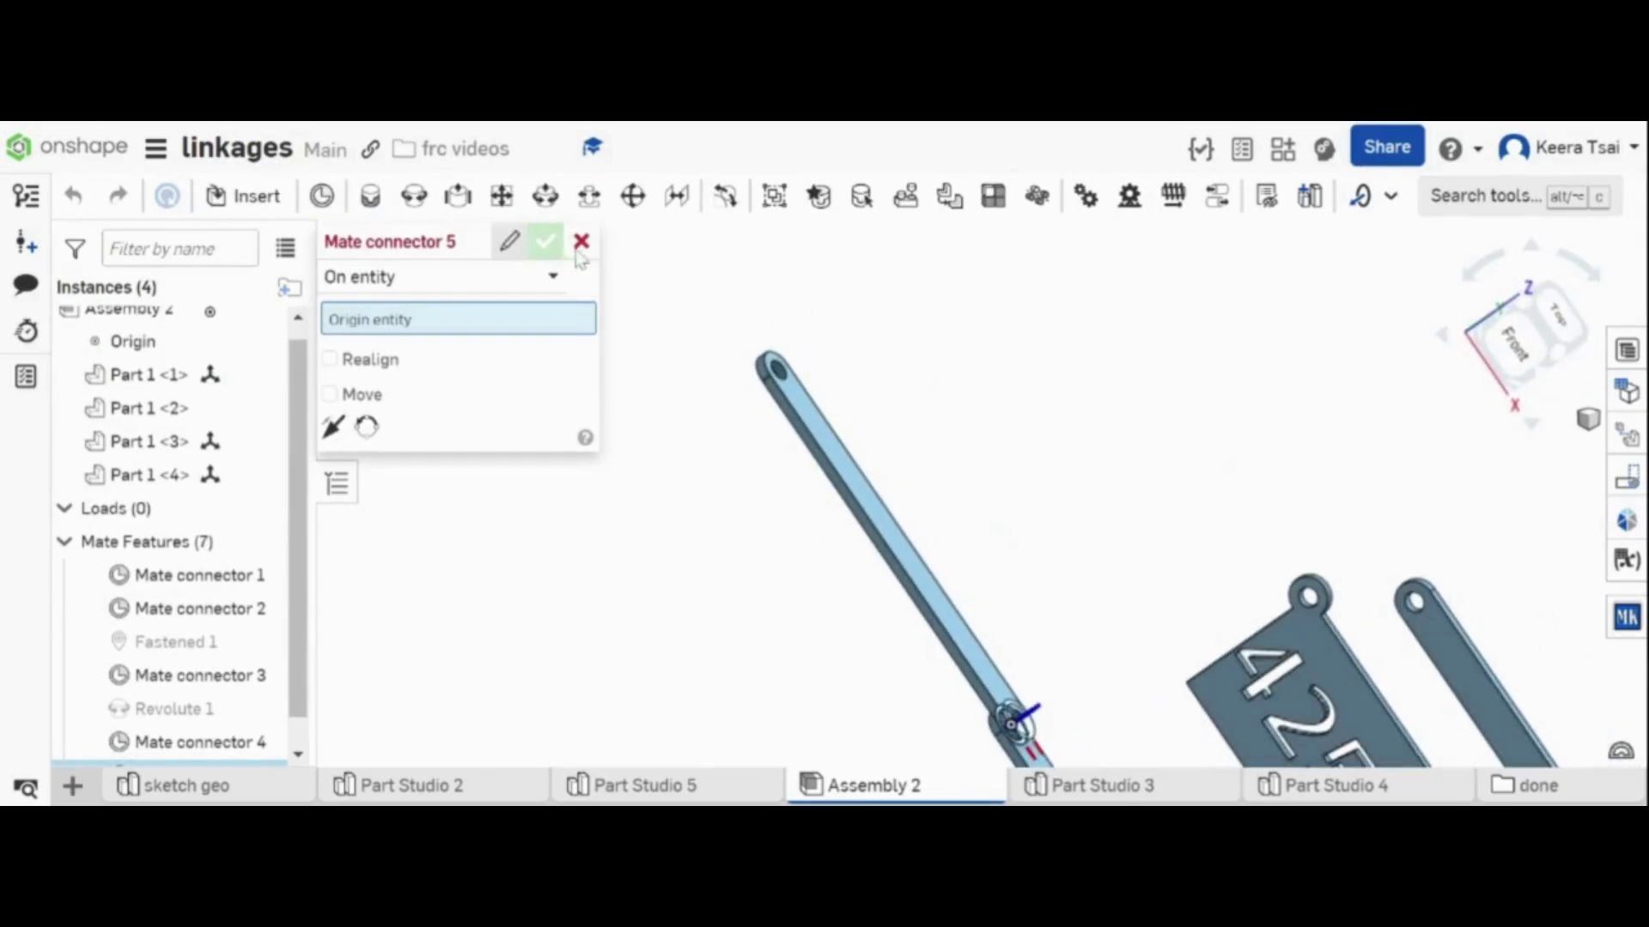
scroll(725, 382, down, 6)
right_drag(1088, 631, 1144, 527)
scroll(883, 550, up, 5)
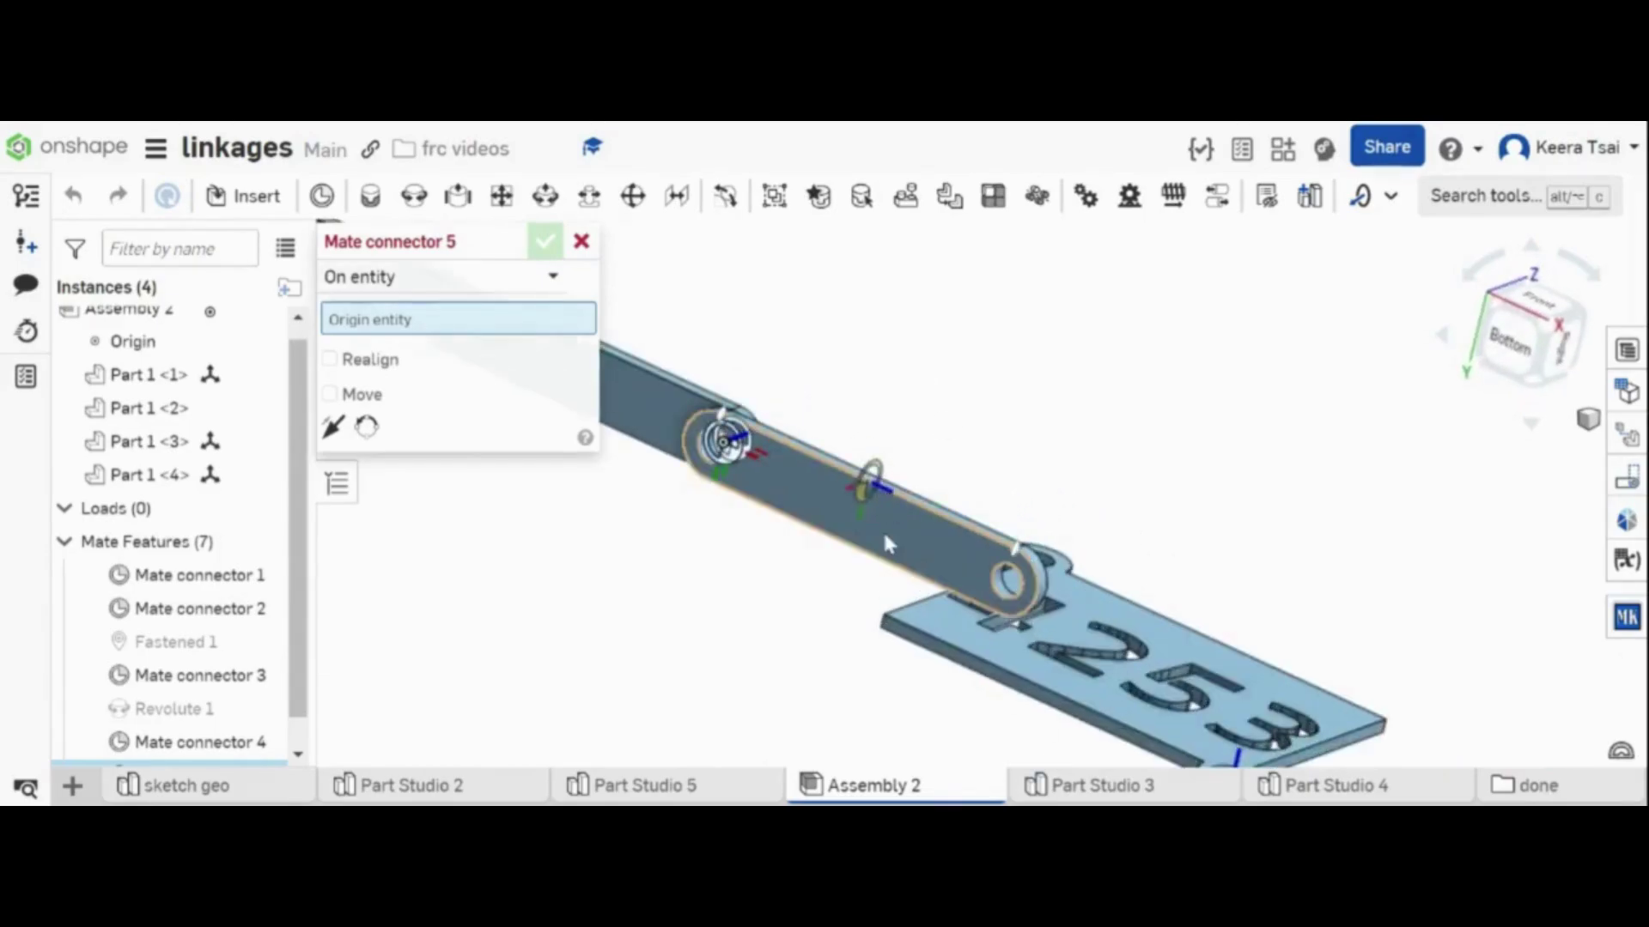
mouse_move(880, 561)
right_down()
mouse_move(880, 595)
mouse_move(885, 576)
right_up()
scroll(889, 584, down, 8)
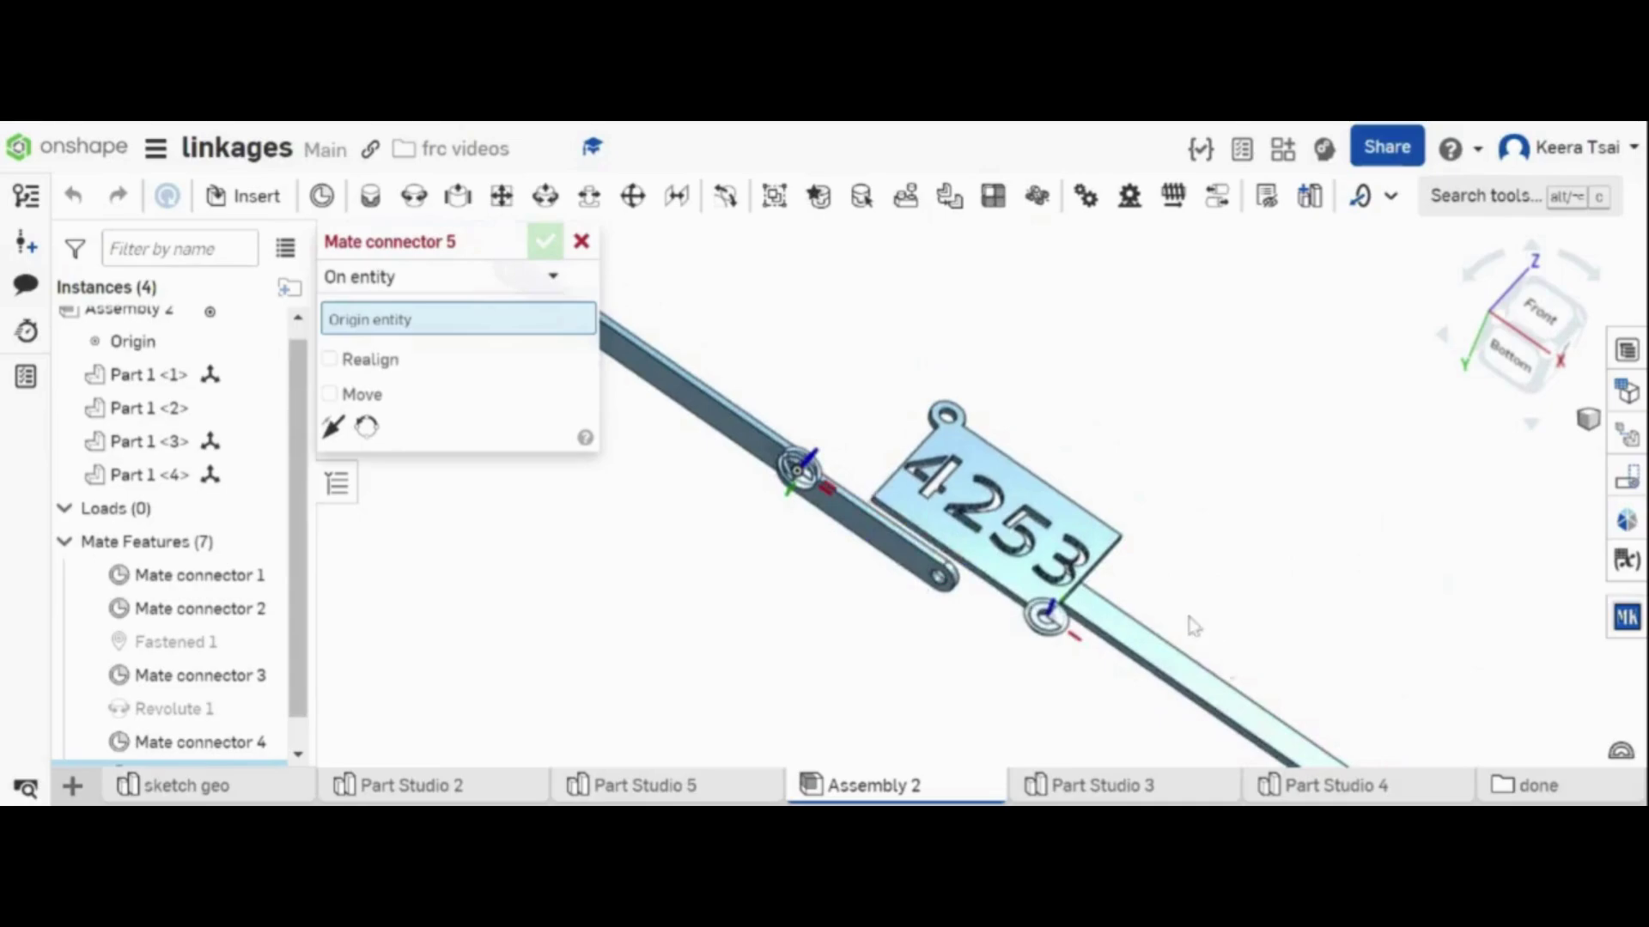
right_drag(1356, 681, 915, 544)
scroll(902, 524, up, 2)
scroll(889, 511, up, 3)
click(888, 522)
scroll(950, 570, down, 5)
right_drag(950, 570, 989, 547)
scroll(990, 548, up, 2)
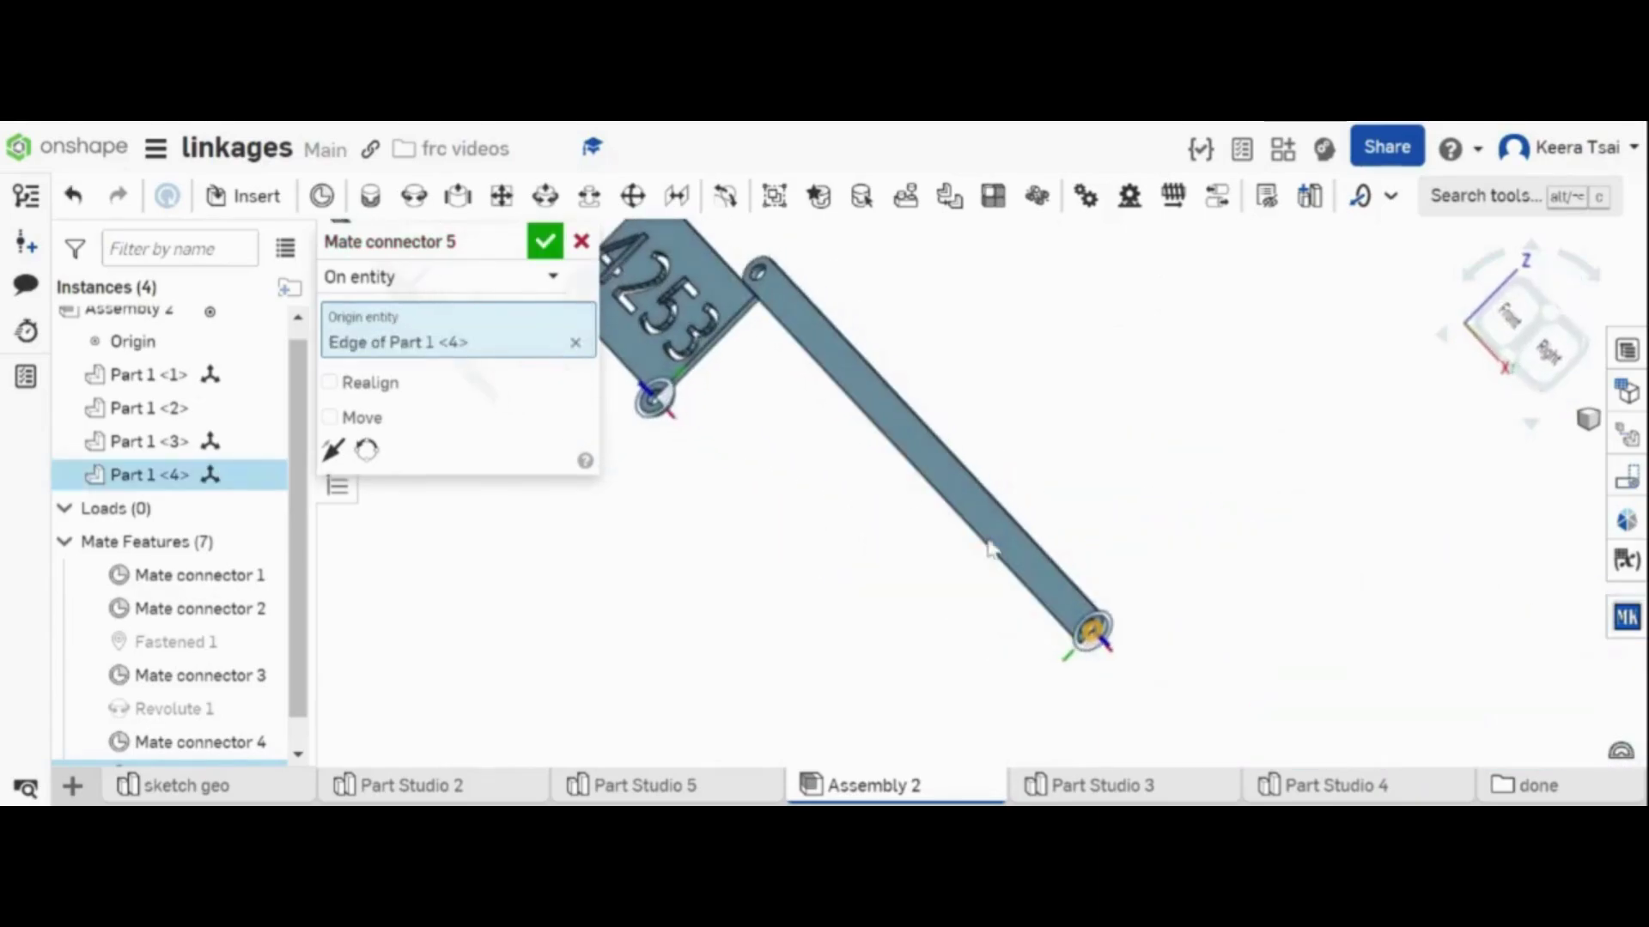
click(544, 241)
click(414, 196)
scroll(1090, 631, up, 3)
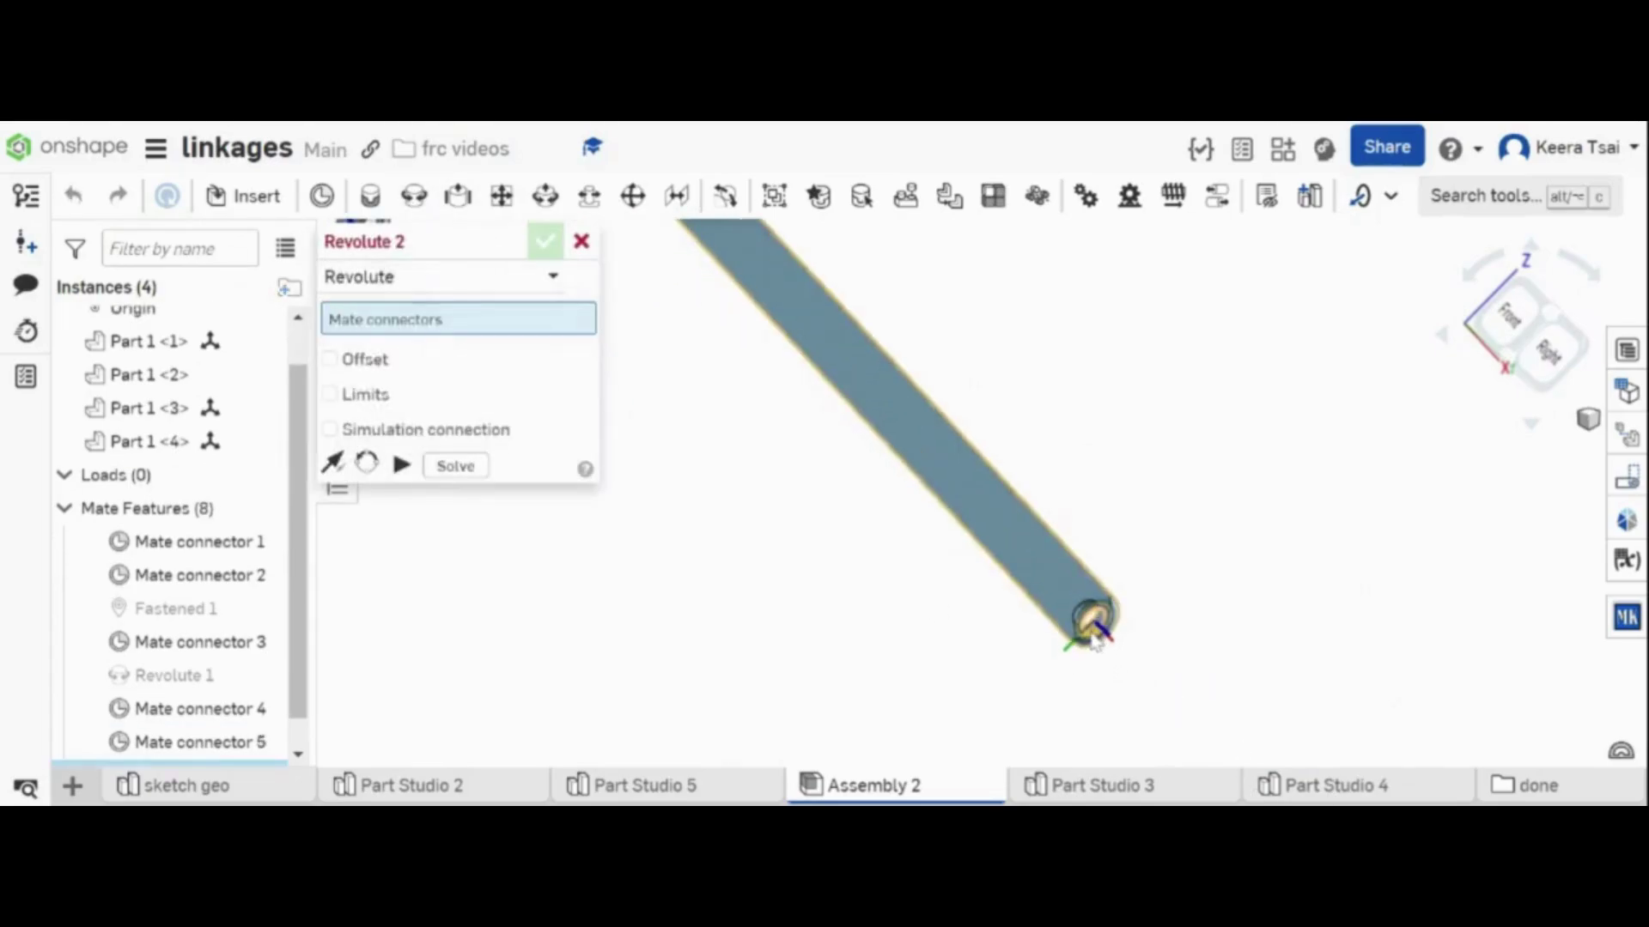
click(581, 241)
- Add a mate connector on the hole edge at the shortest link's free end, away from the origin
scroll(1173, 723, down, 5)
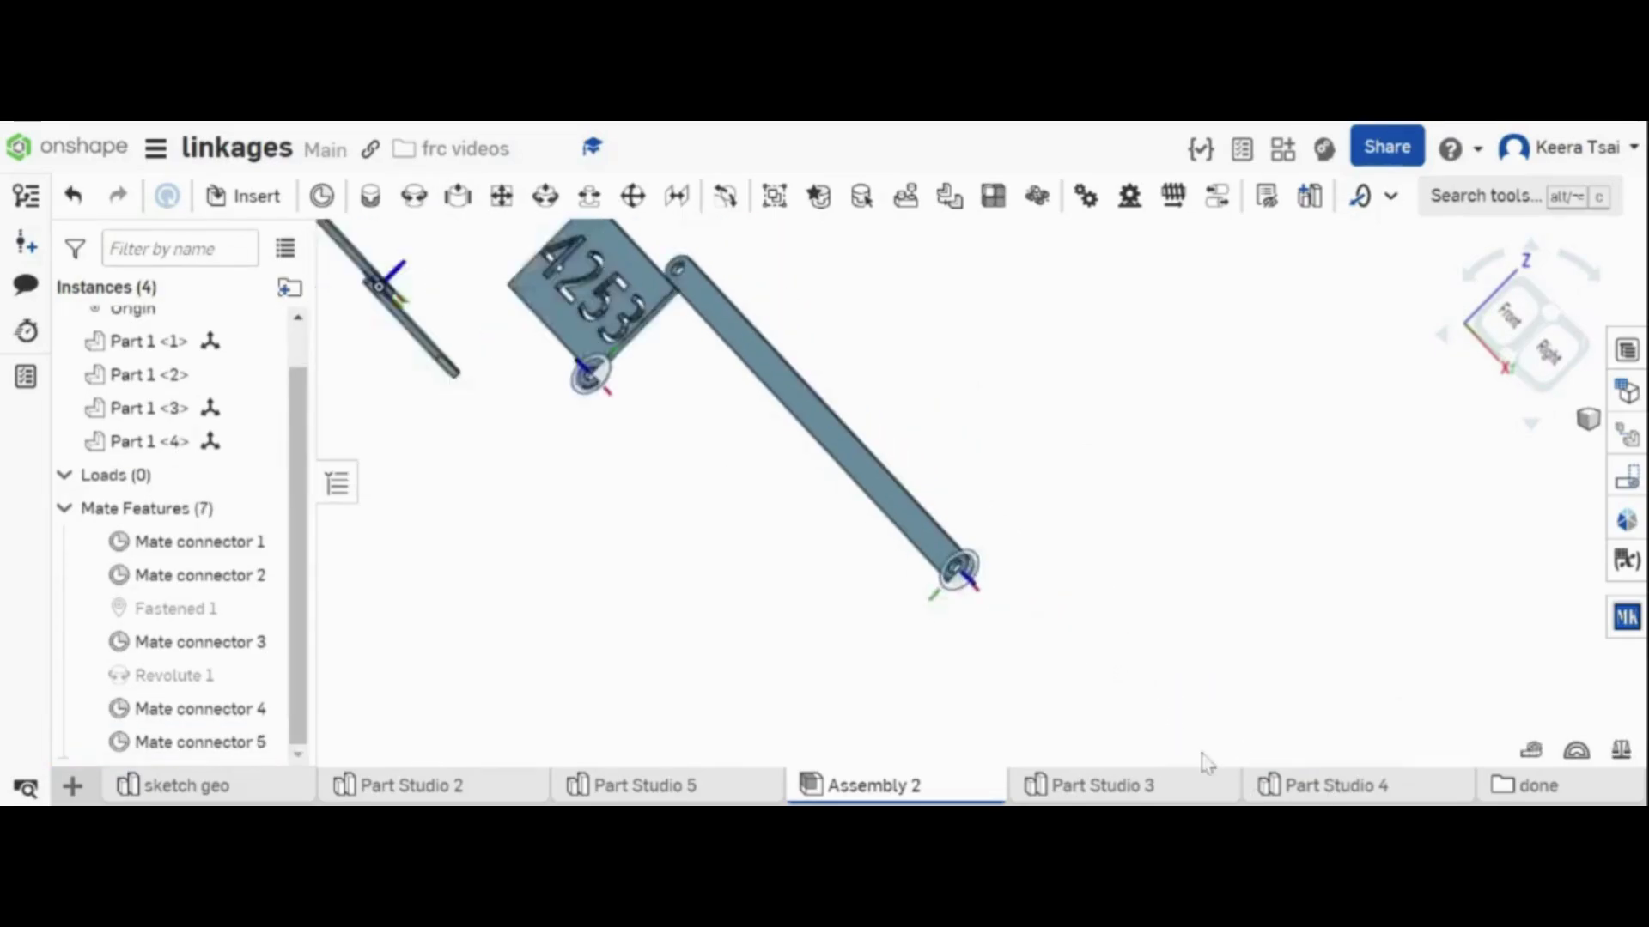
right_drag(997, 627, 1027, 602)
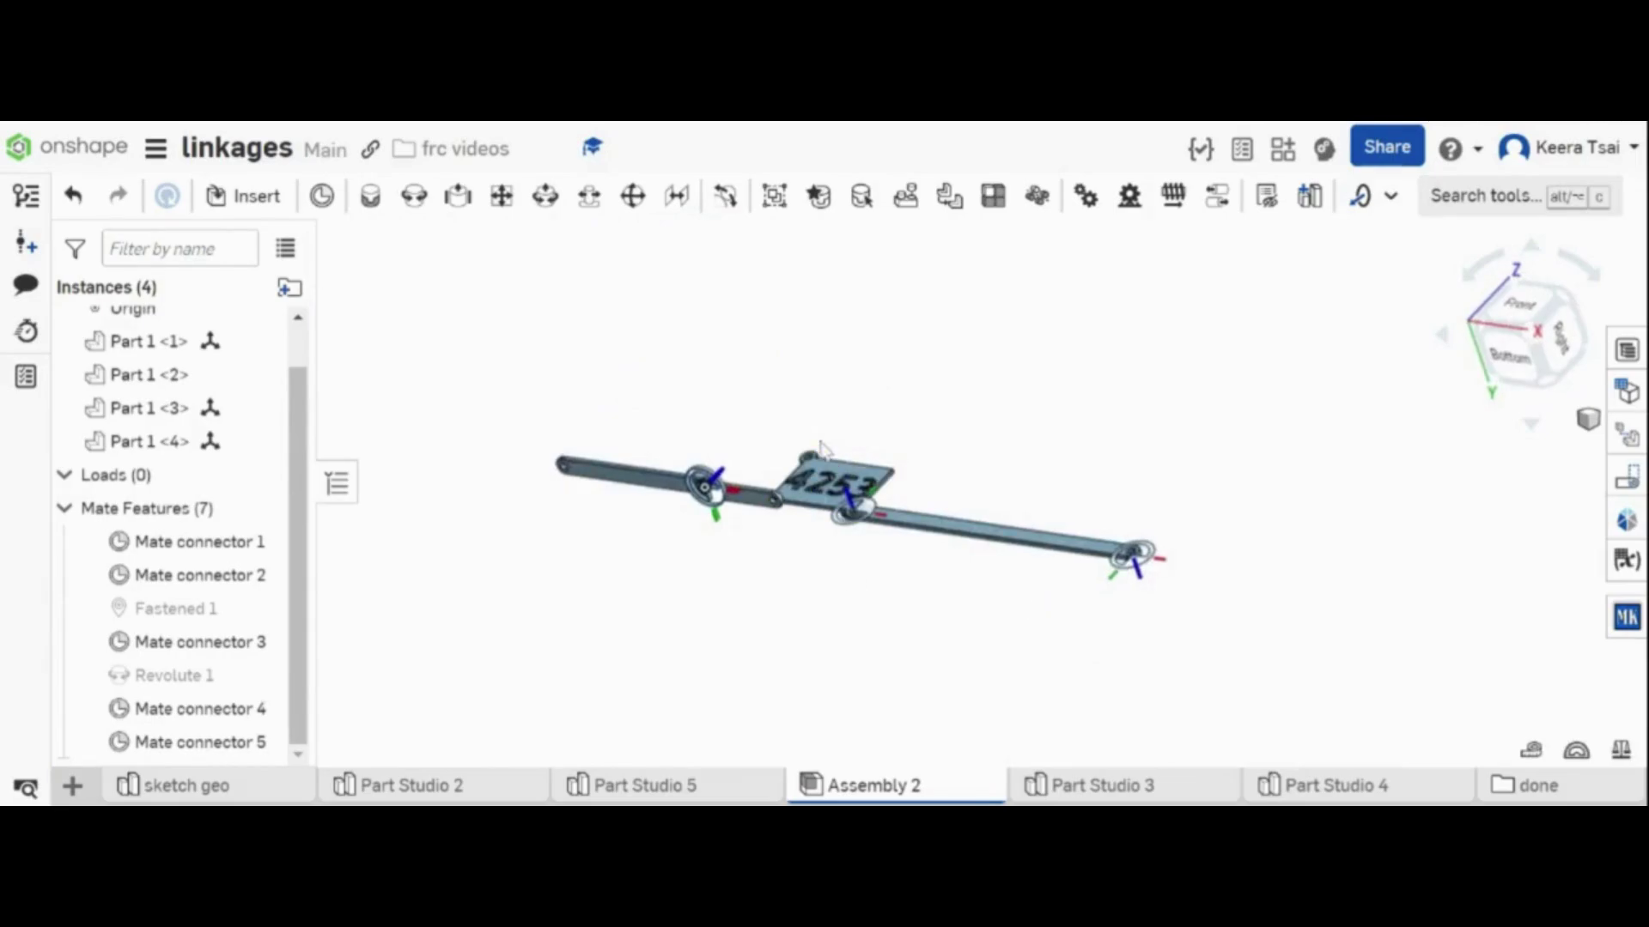
scroll(820, 446, up, 5)
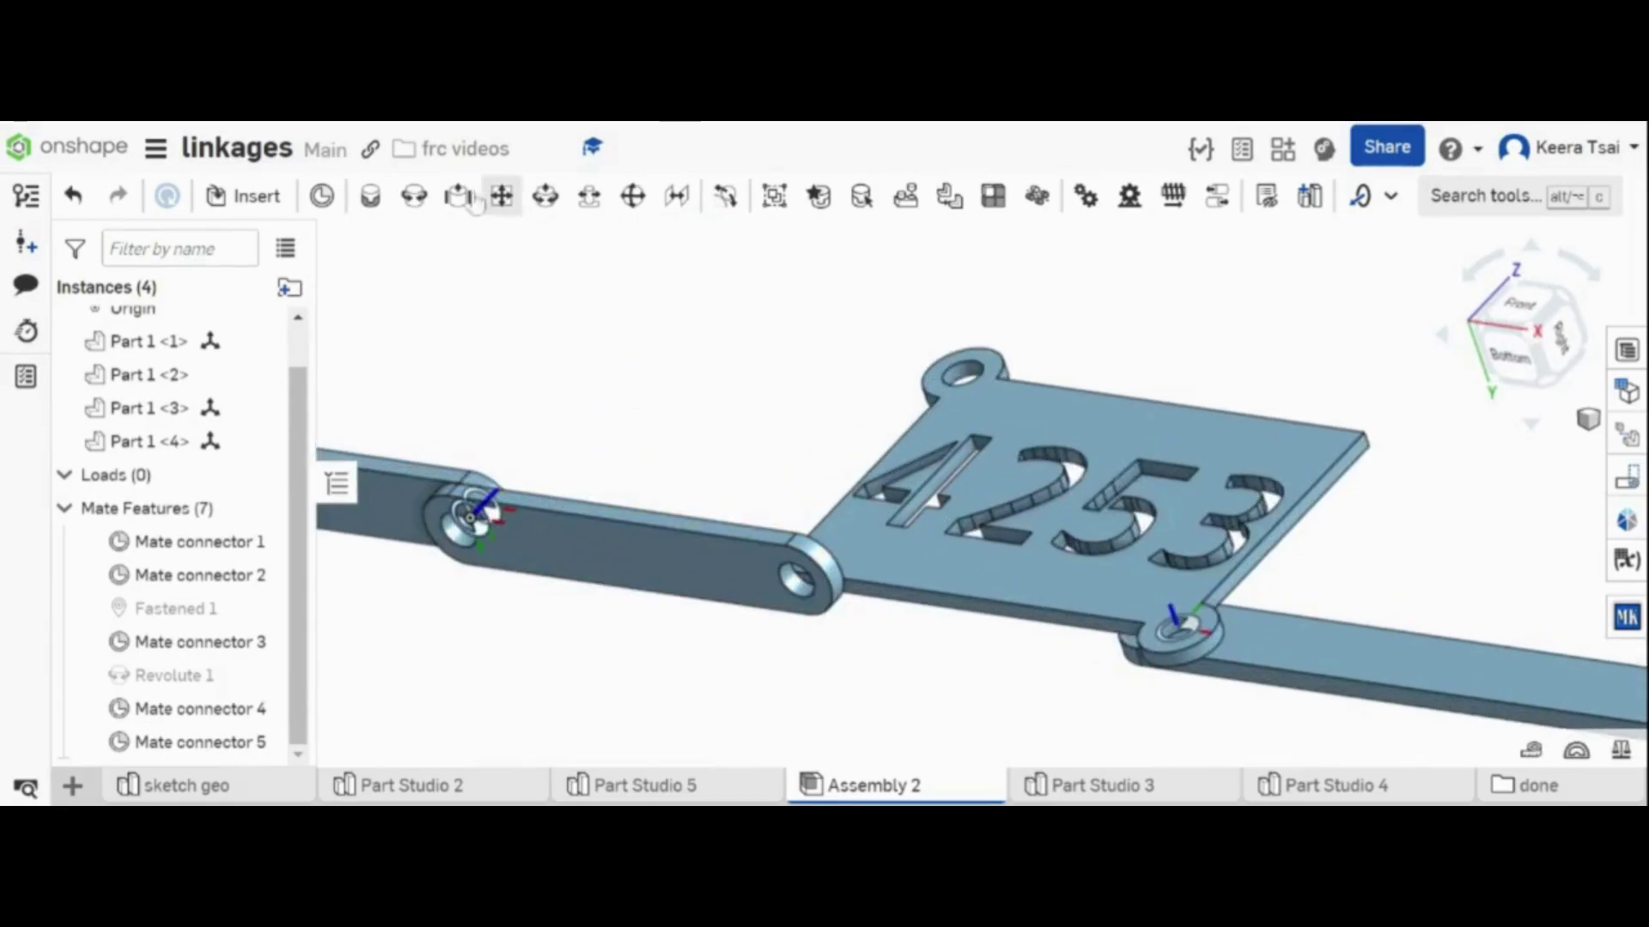
click(322, 196)
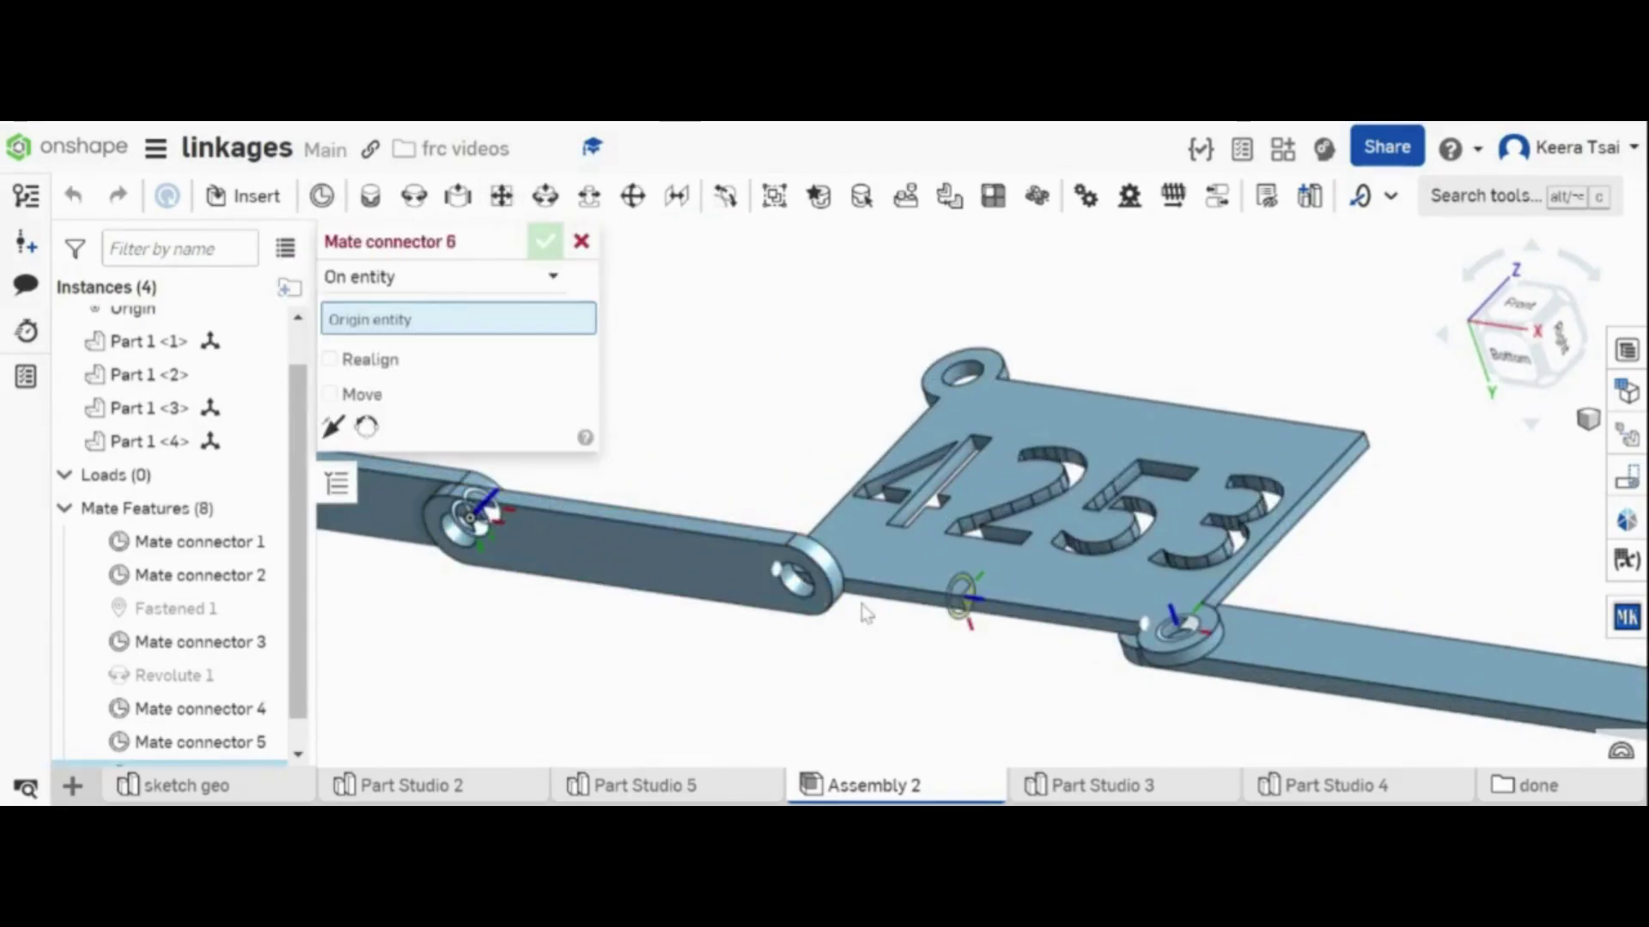
click(813, 605)
click(546, 242)
- Join the shortest link's free-end connector to the longest link's connector with a Revolute mate
key(f)
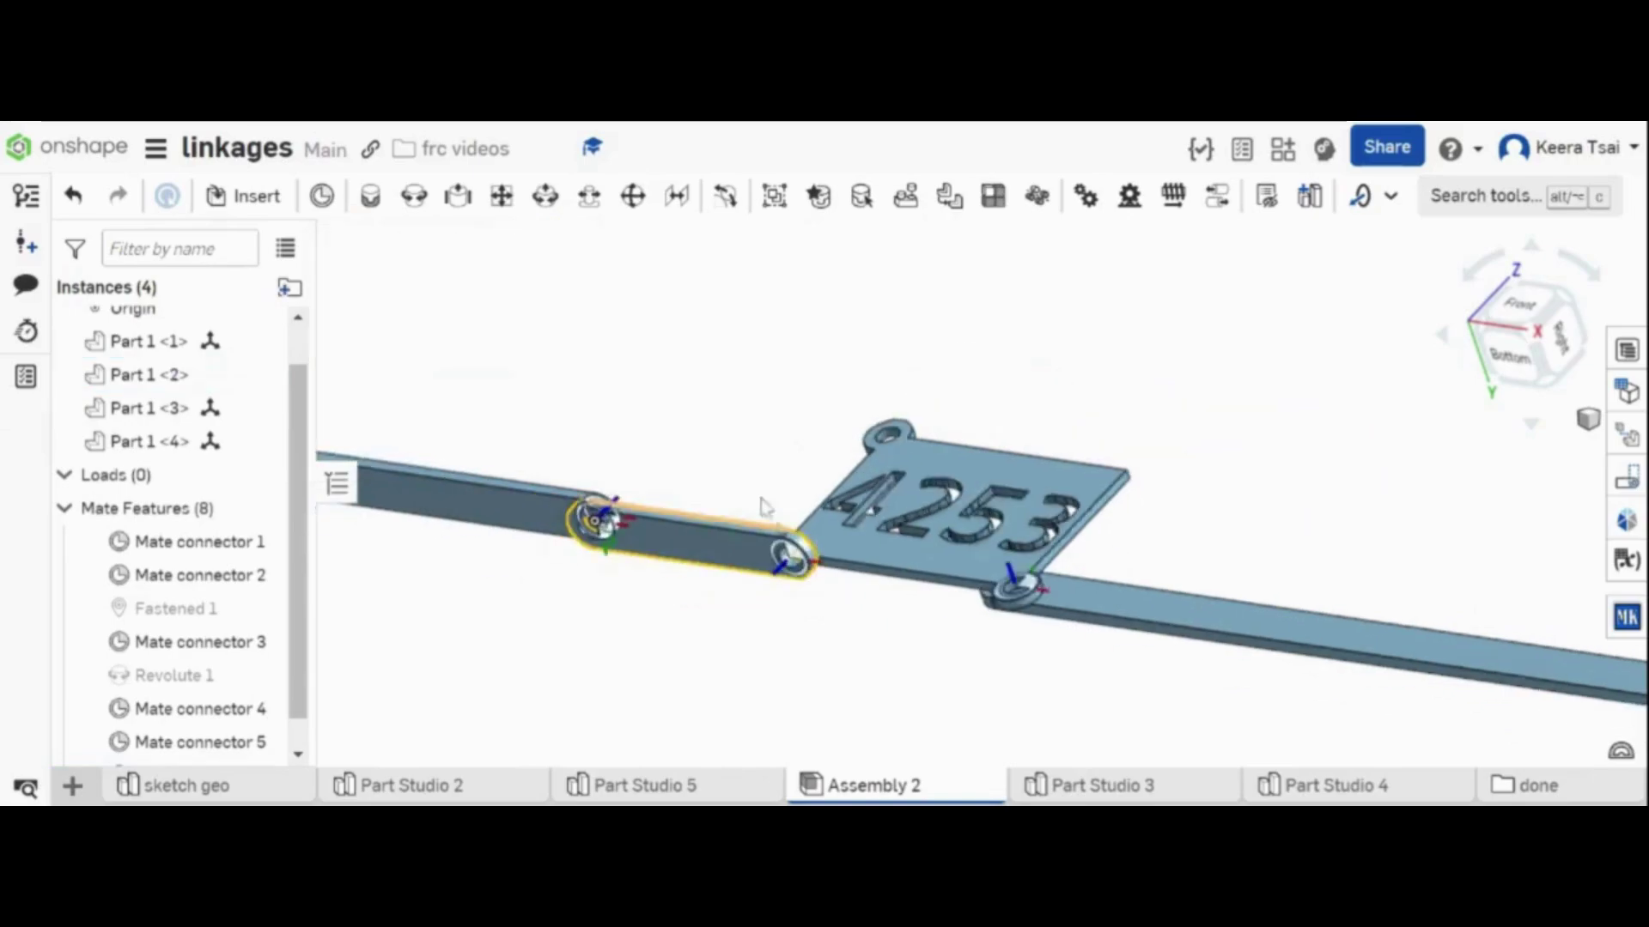
click(414, 196)
scroll(755, 498, up, 5)
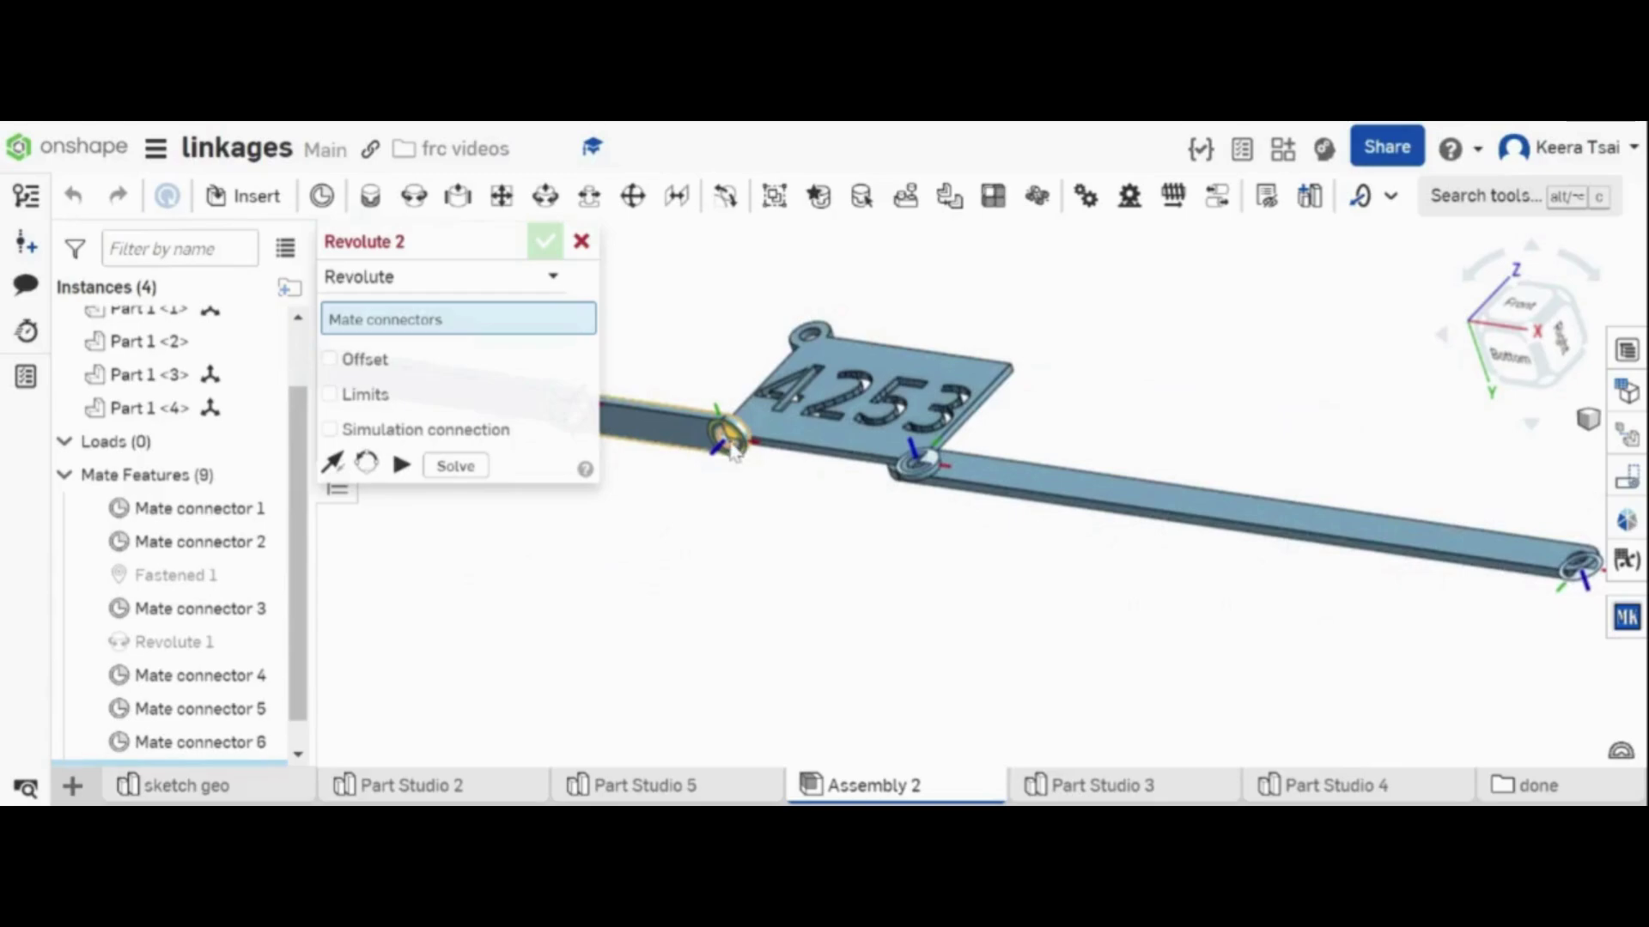
click(736, 452)
right_drag(1326, 632, 1112, 685)
scroll(1079, 689, up, 5)
click(1121, 710)
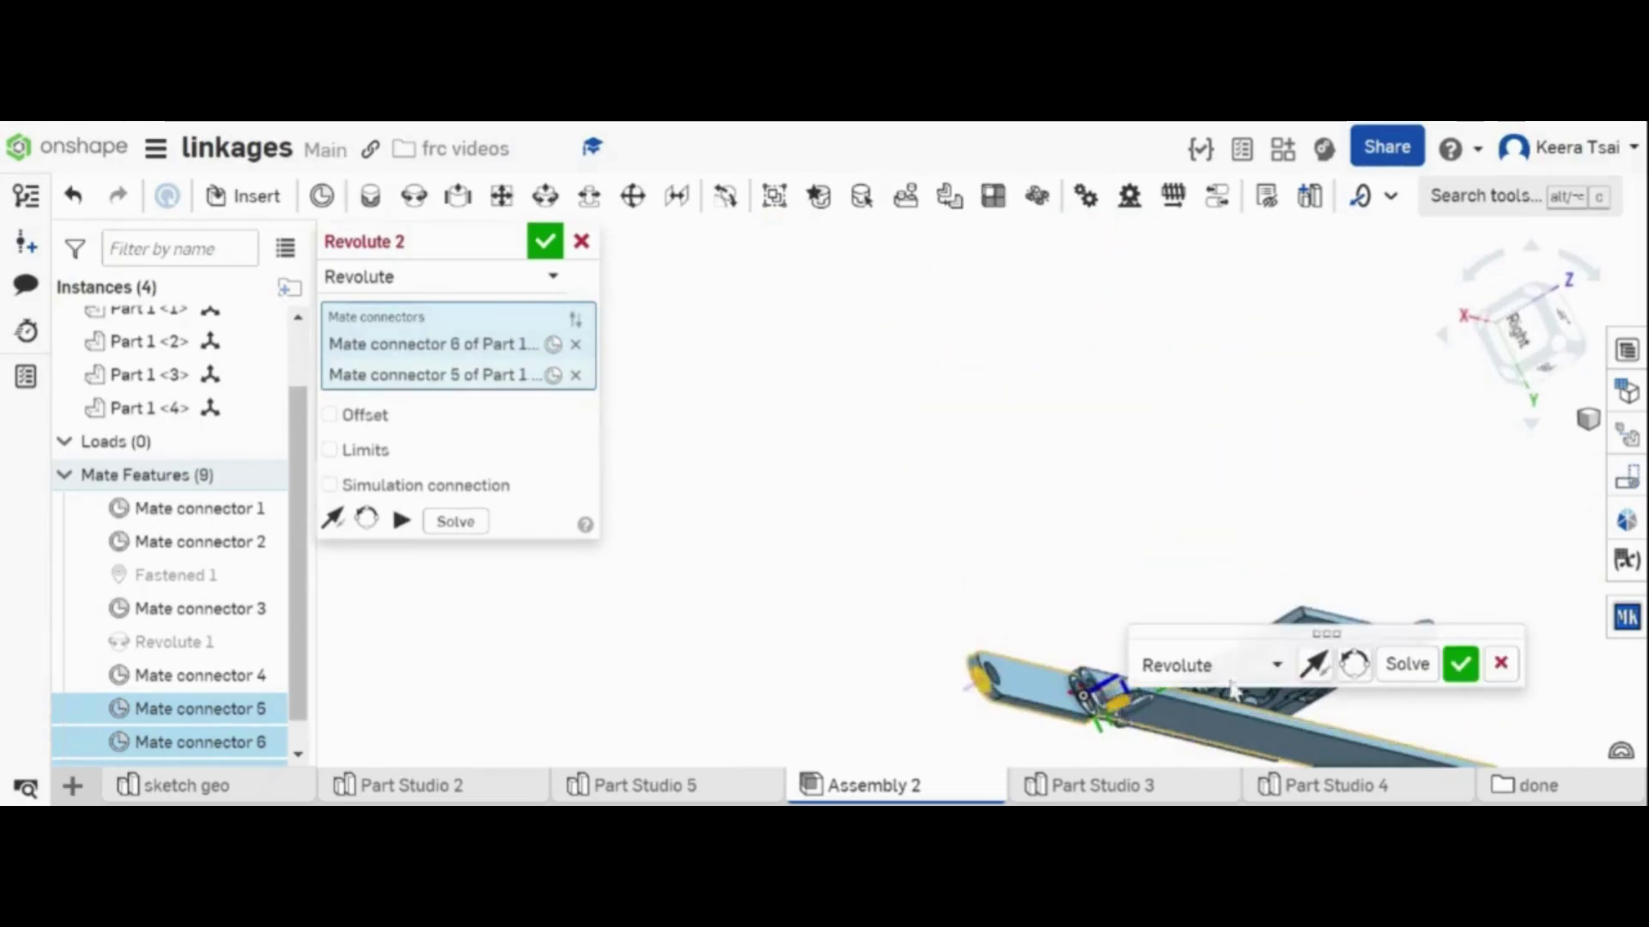
right_drag(1226, 560, 1327, 604)
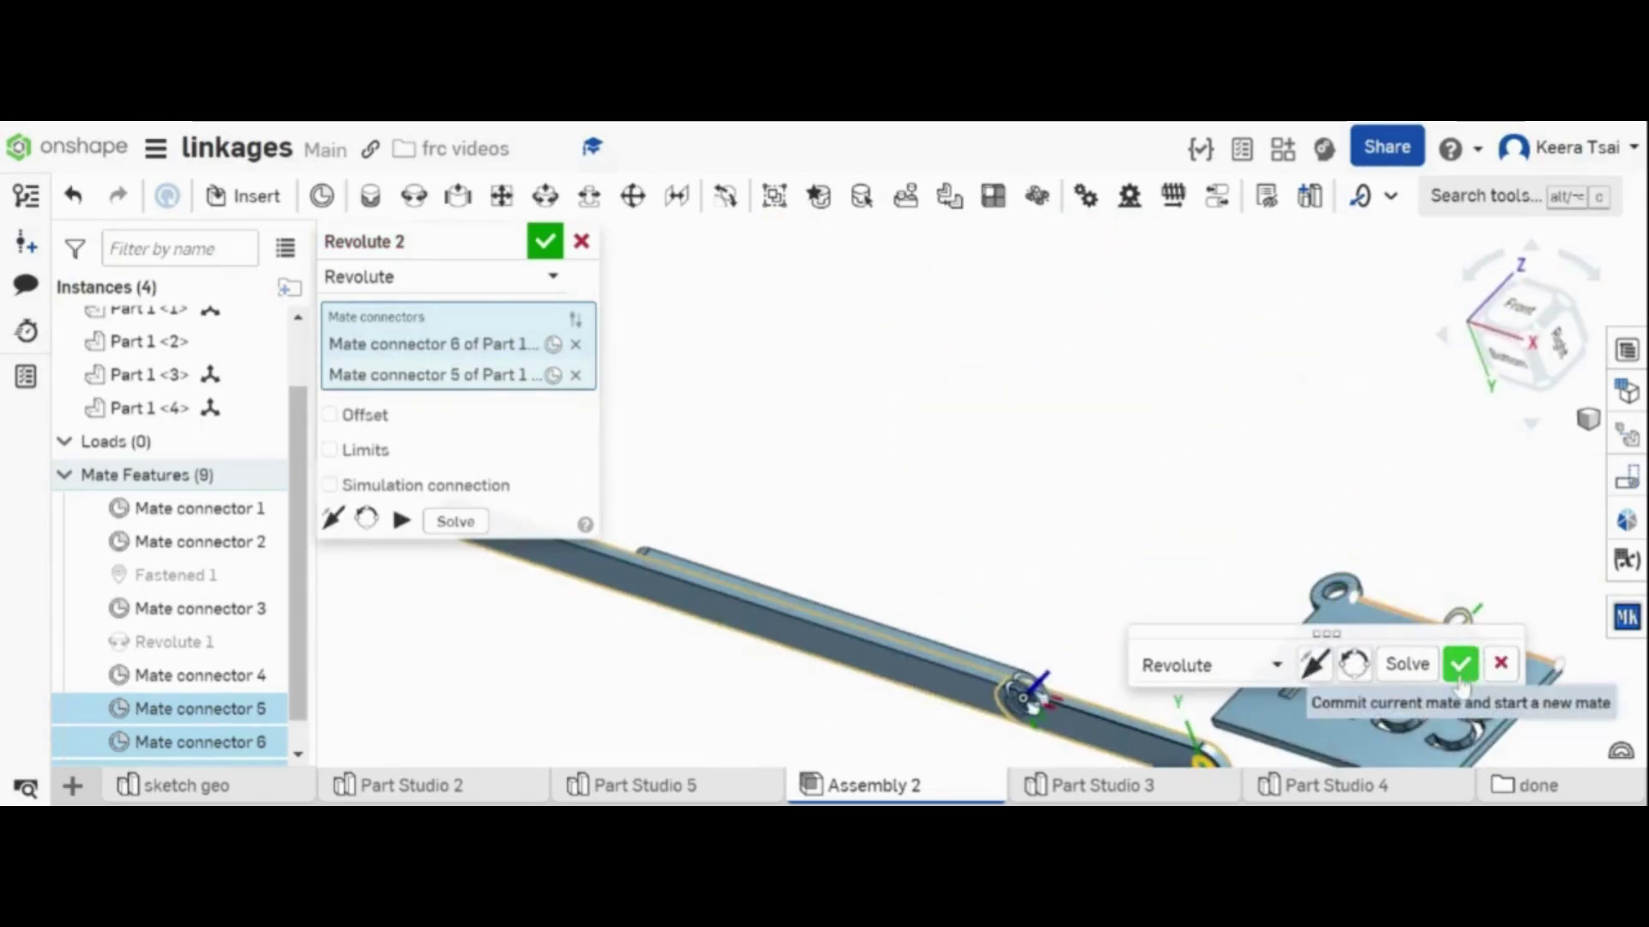
- Give the revolute mate between the shortest and longest links a Z offset of 1/8 in and accept it
click(344, 419)
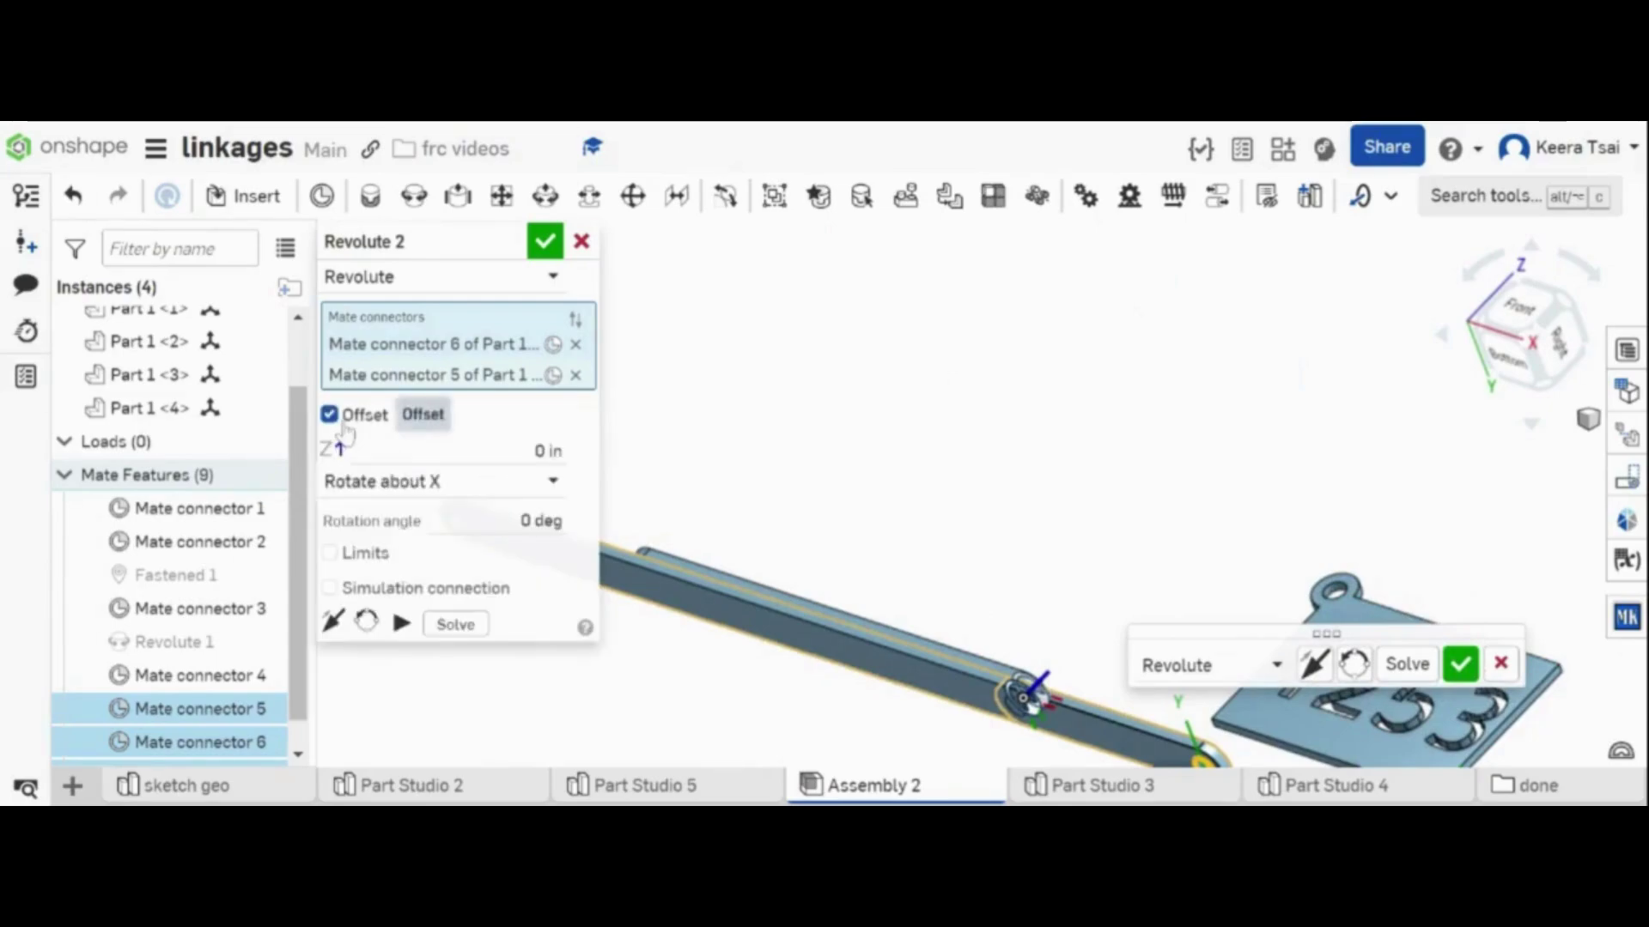
click(500, 447)
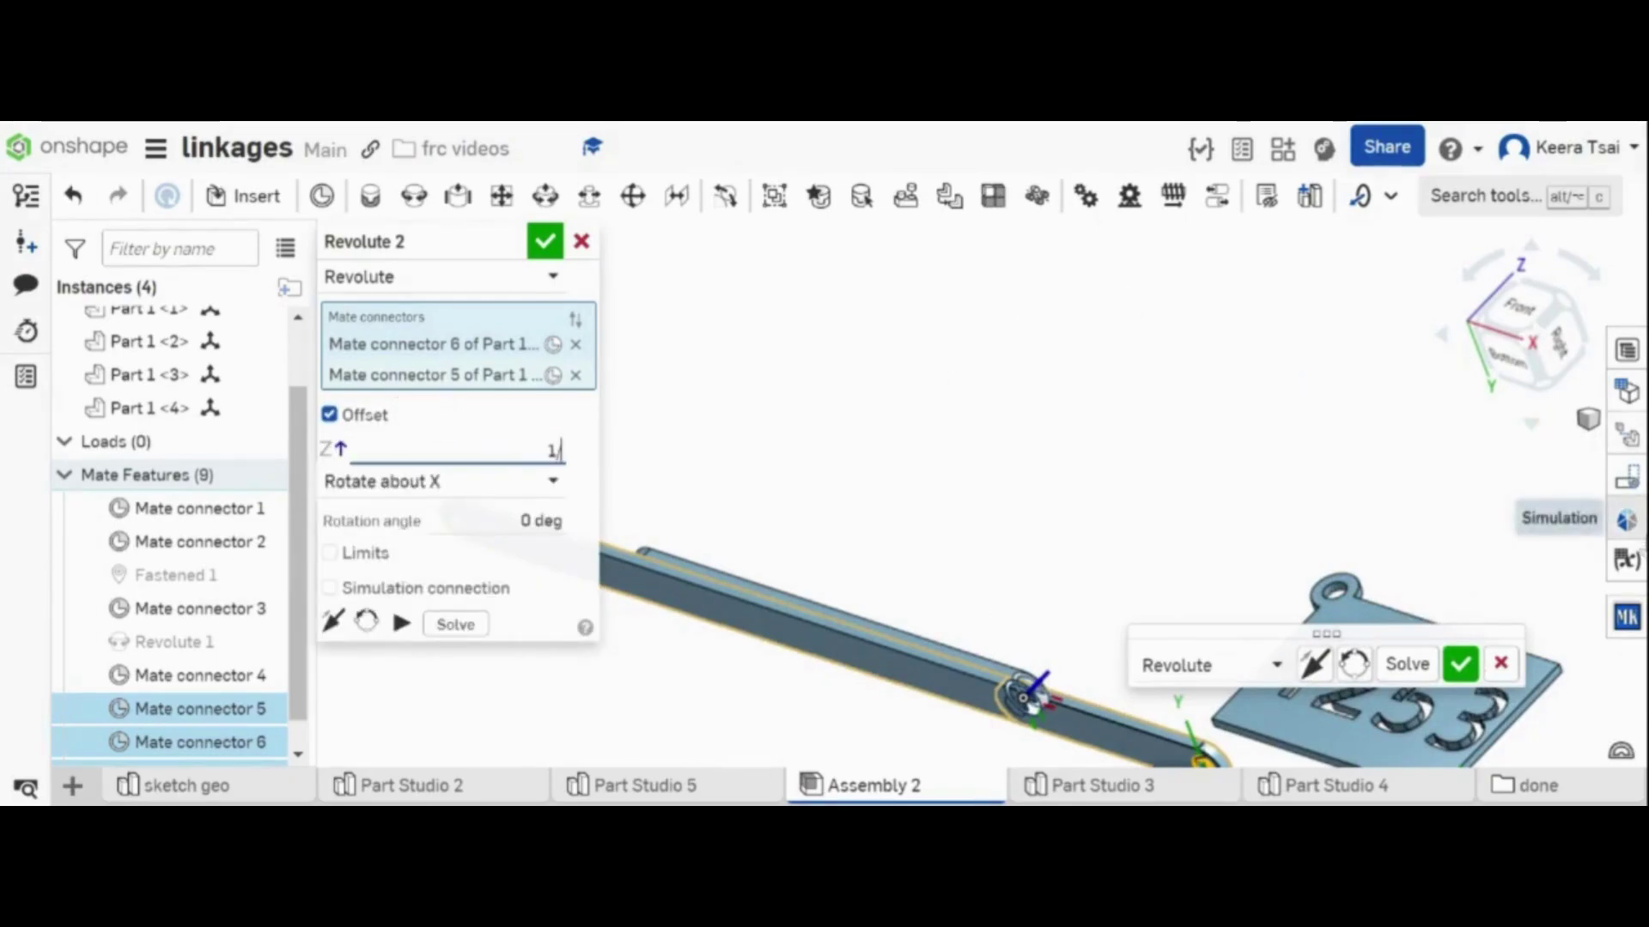
key(Return)
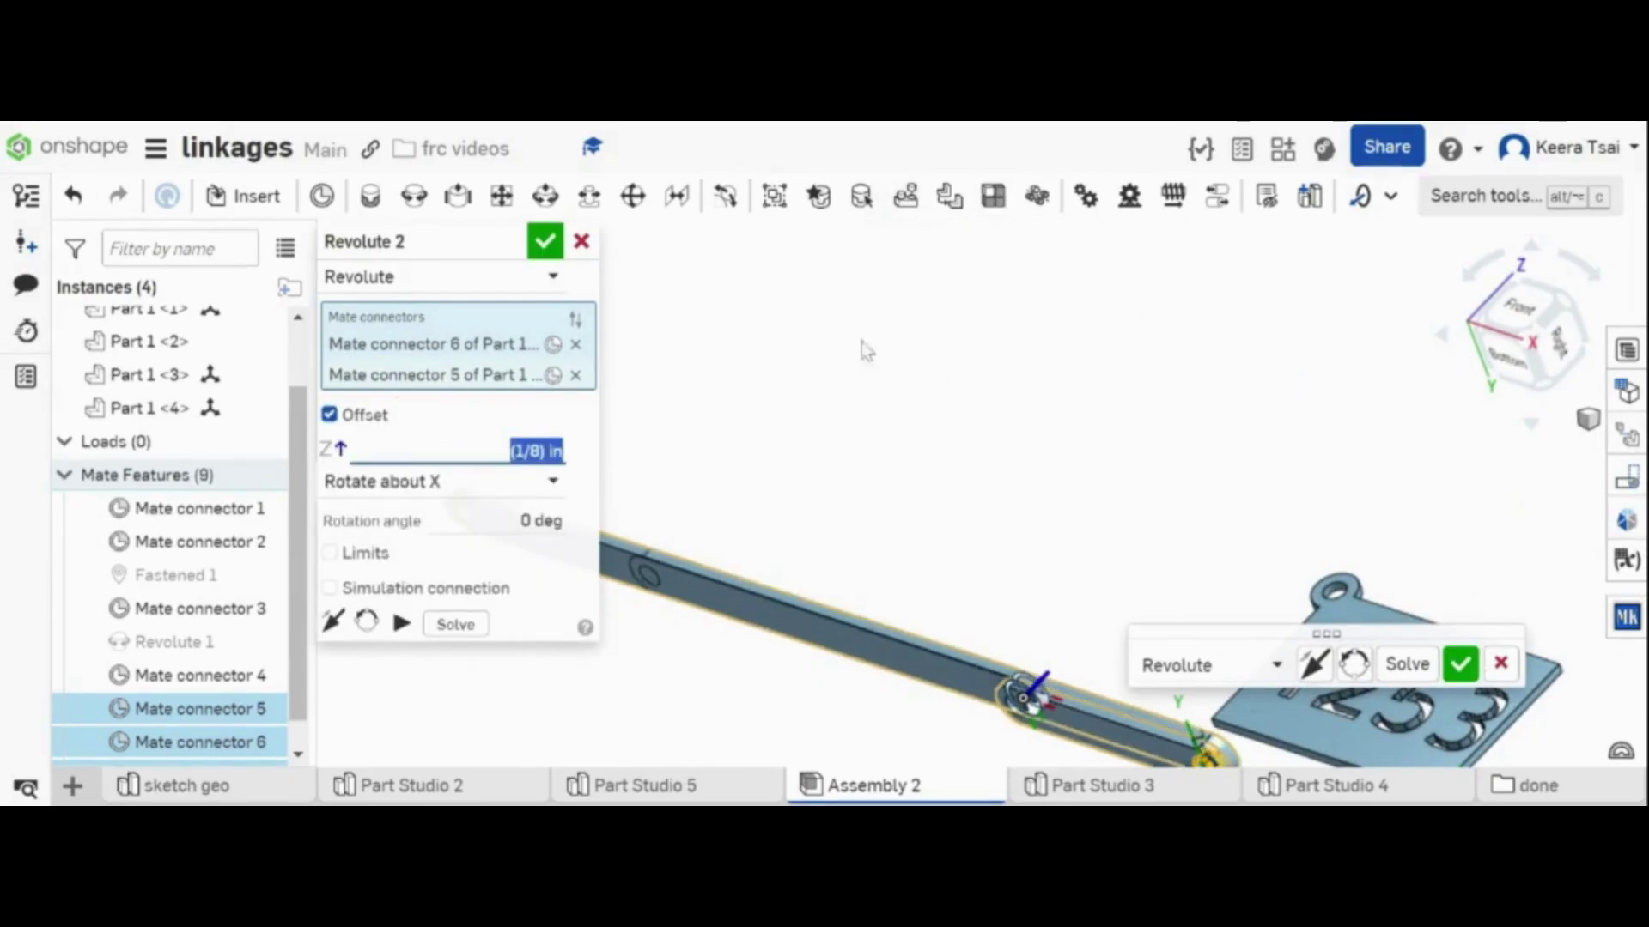
click(543, 246)
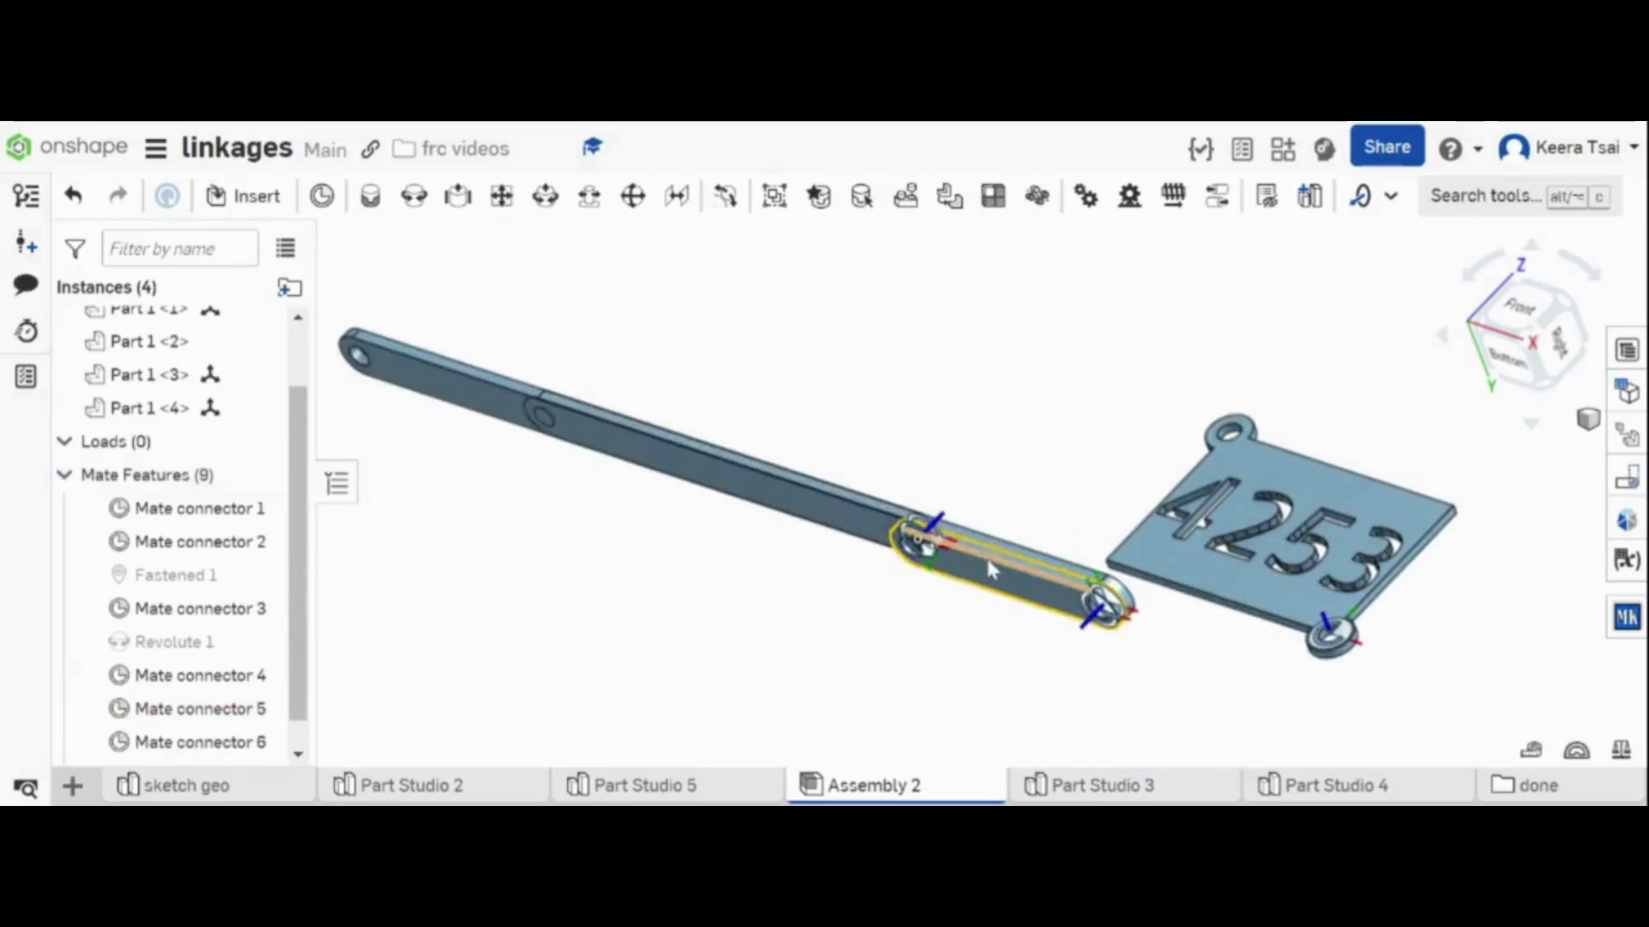
- Swing the longest link to check its joint, and change that revolute mate's Z offset to -1/8 in
drag(458, 398, 994, 202)
right_drag(893, 506, 897, 538)
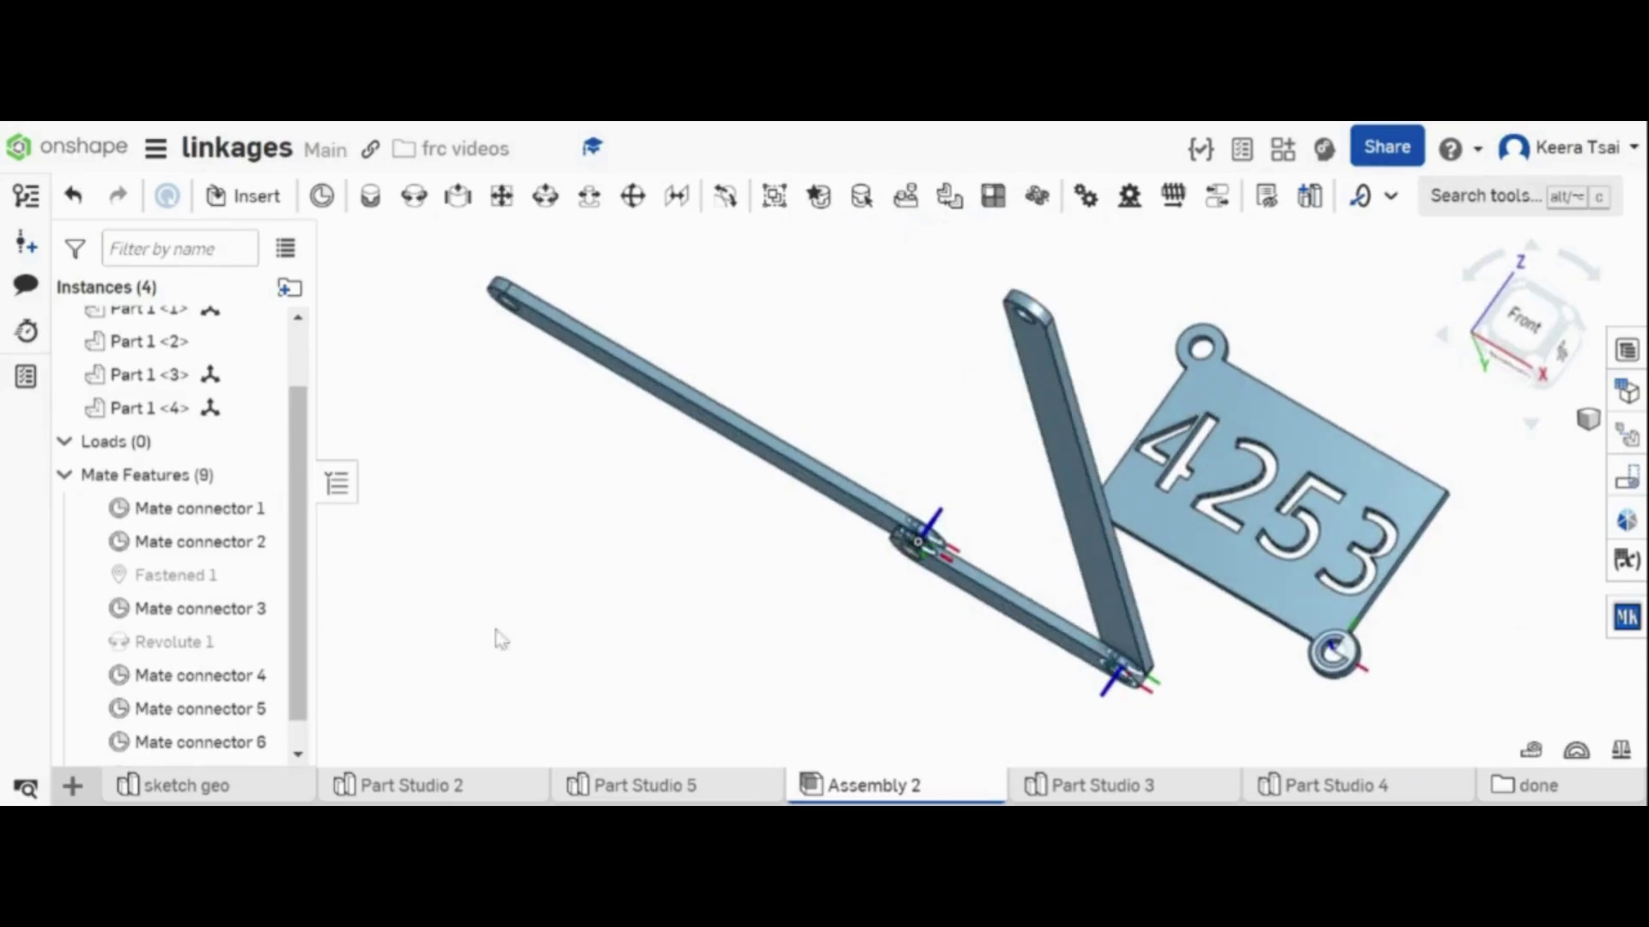
scroll(171, 745, down, 1)
double_click(173, 744)
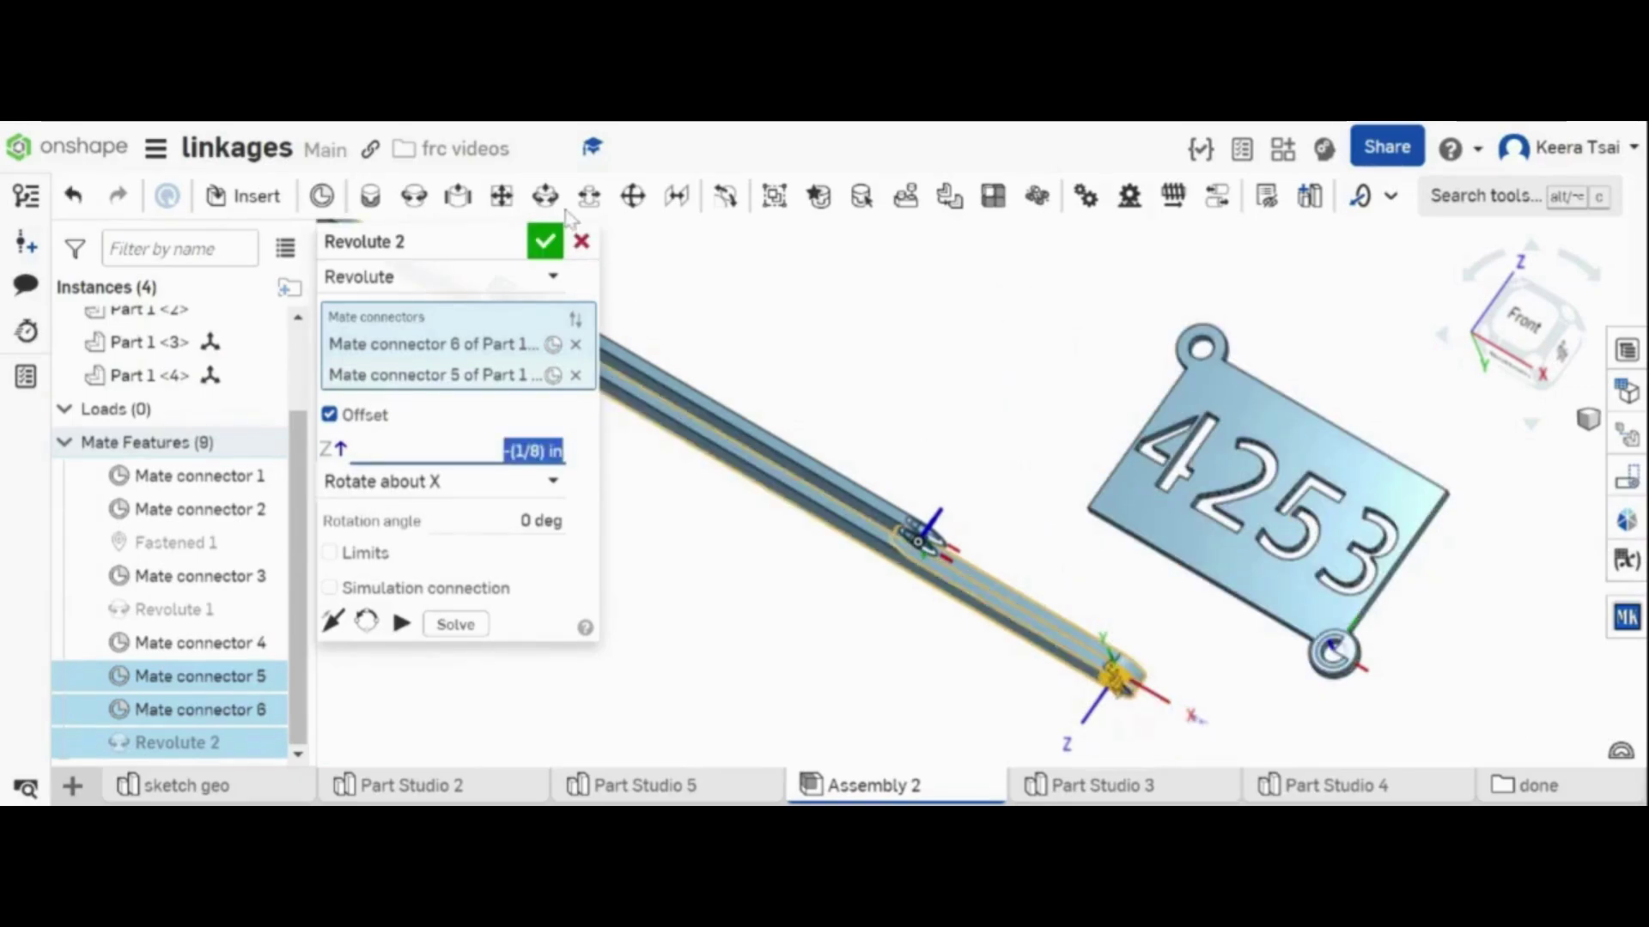
click(554, 245)
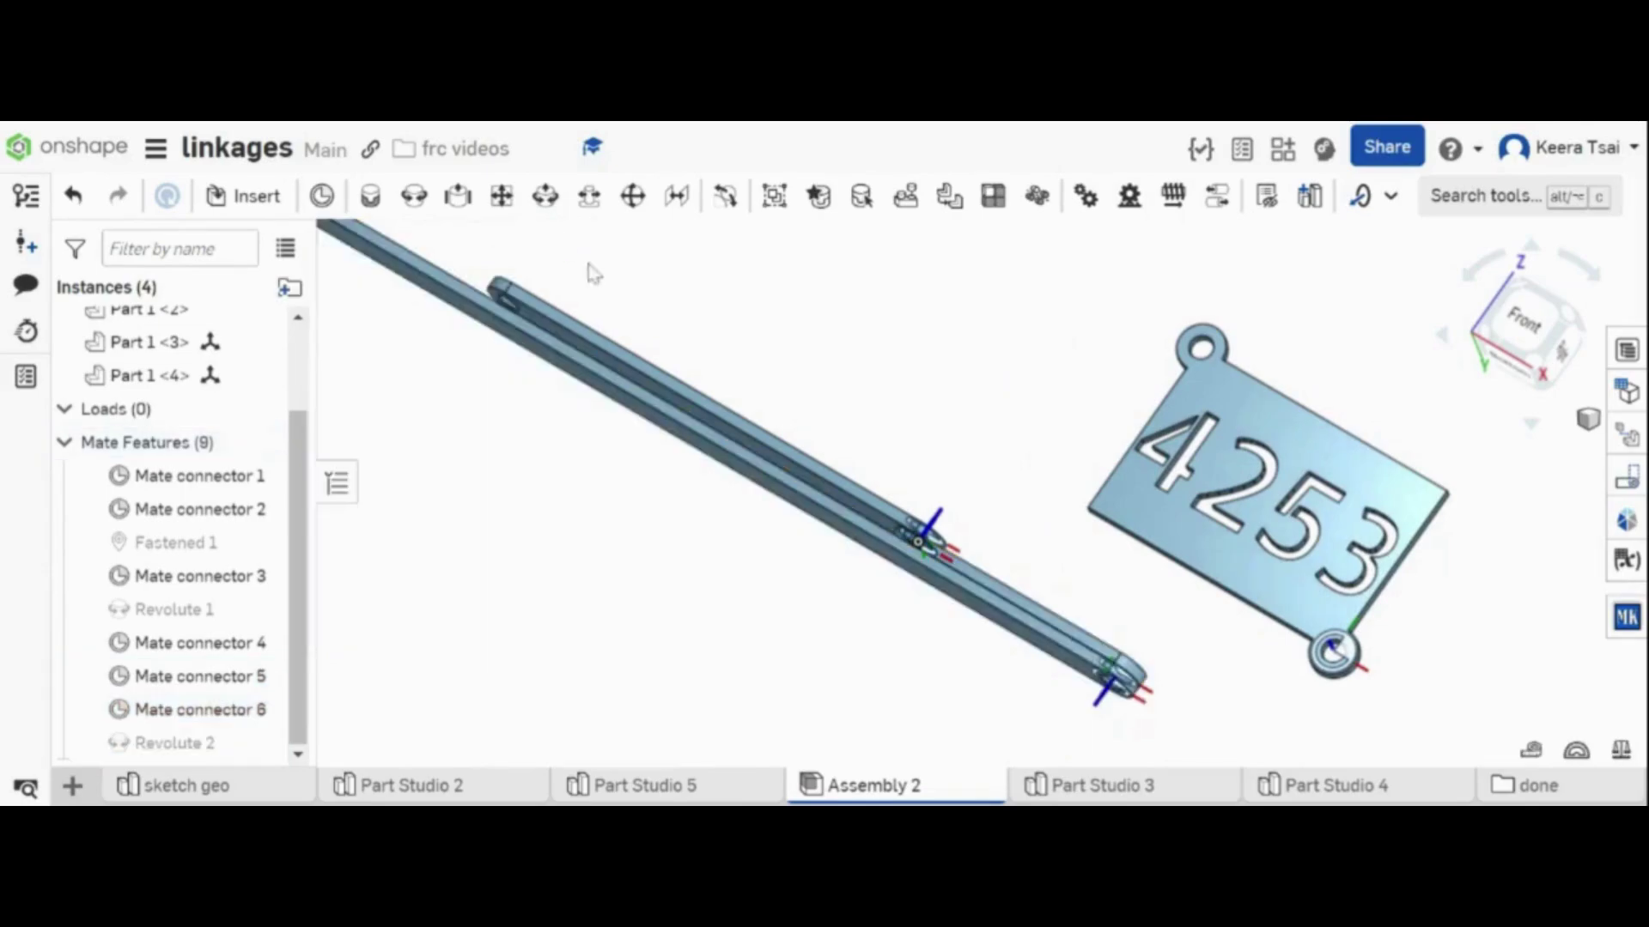
- Swing the longest and middle-length links into an open pose and move the 4253 plate near their free ends
scroll(807, 476, down, 3)
right_drag(1067, 562, 1156, 410)
drag(1157, 410, 500, 368)
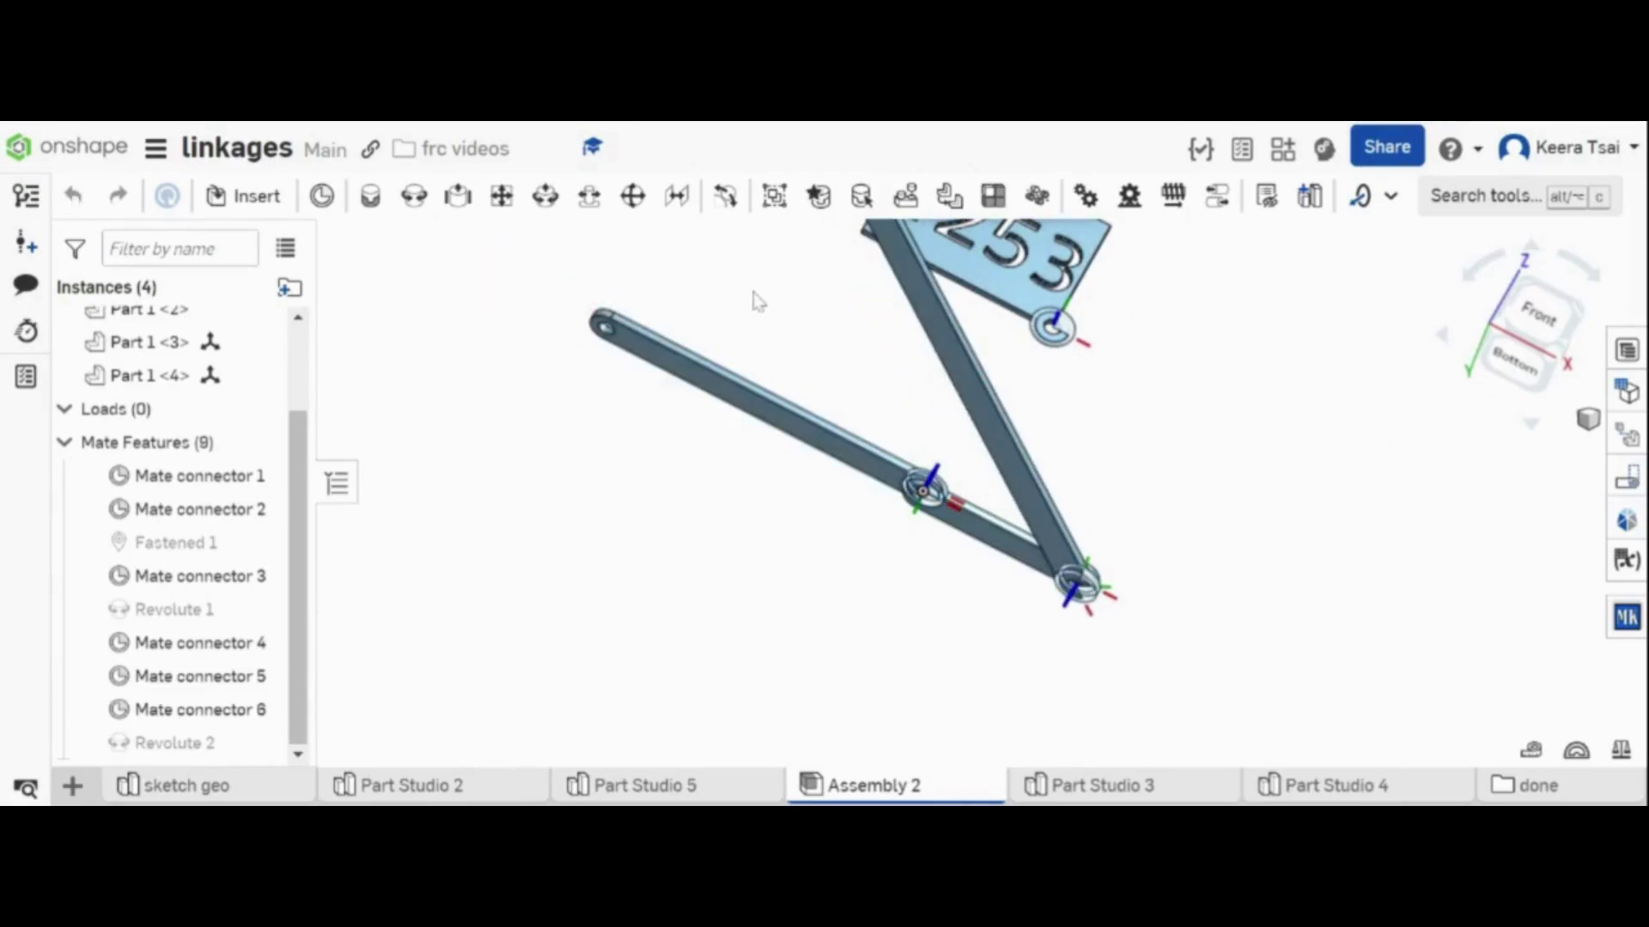
drag(754, 301, 786, 299)
scroll(1178, 529, down, 3)
scroll(1071, 311, up, 3)
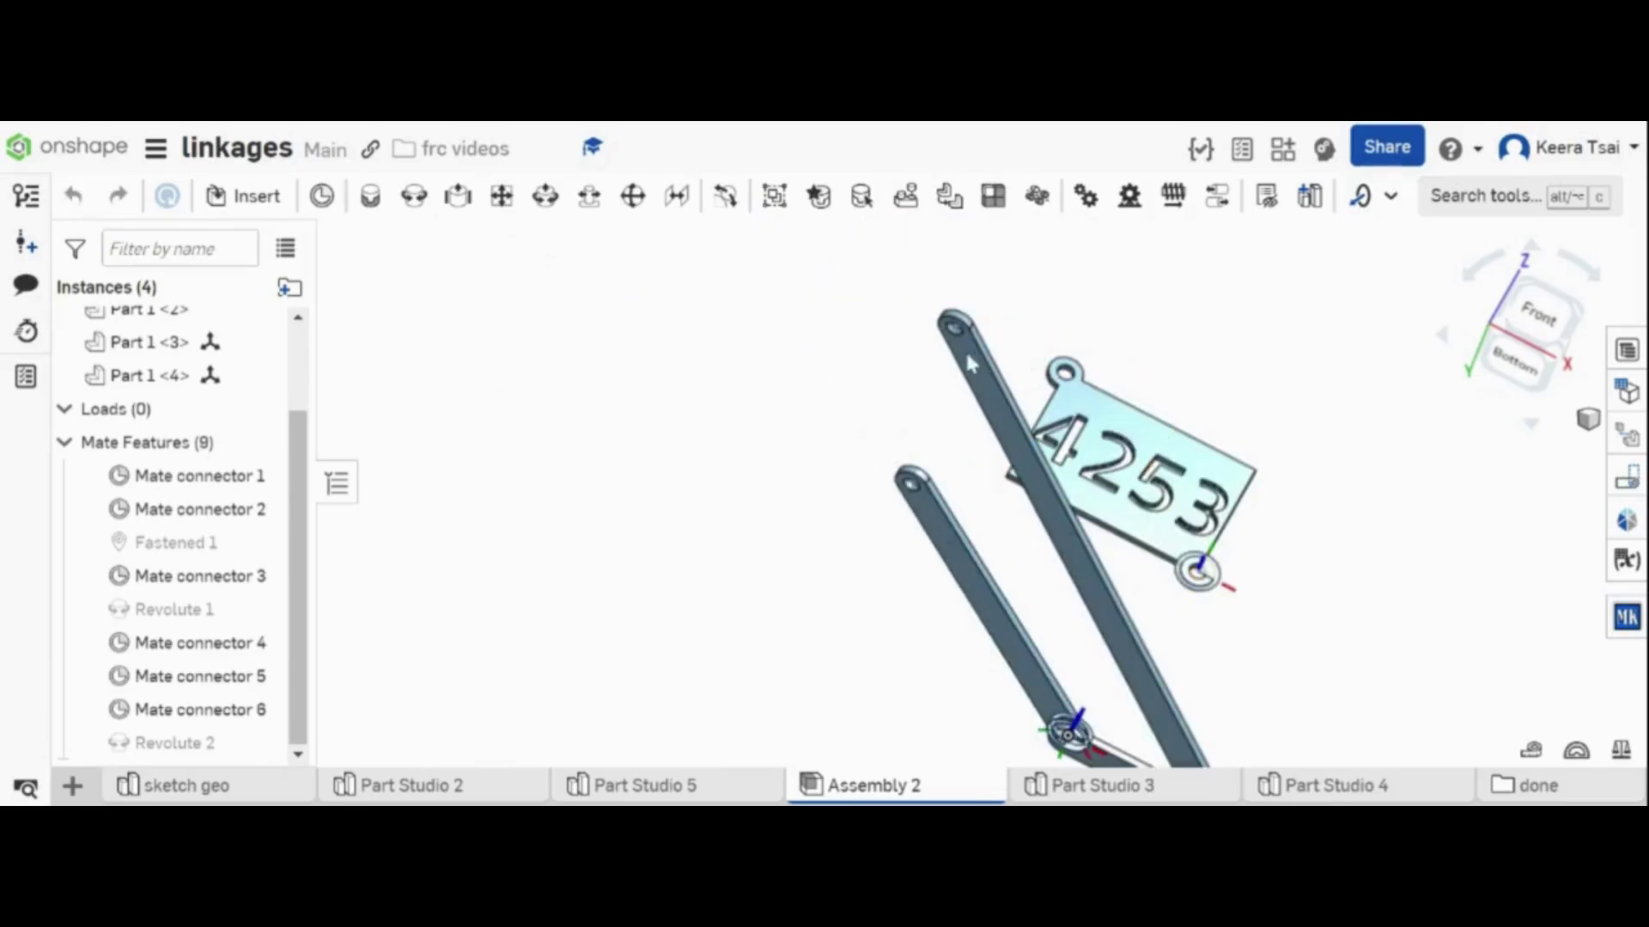
drag(970, 364, 914, 340)
key(f)
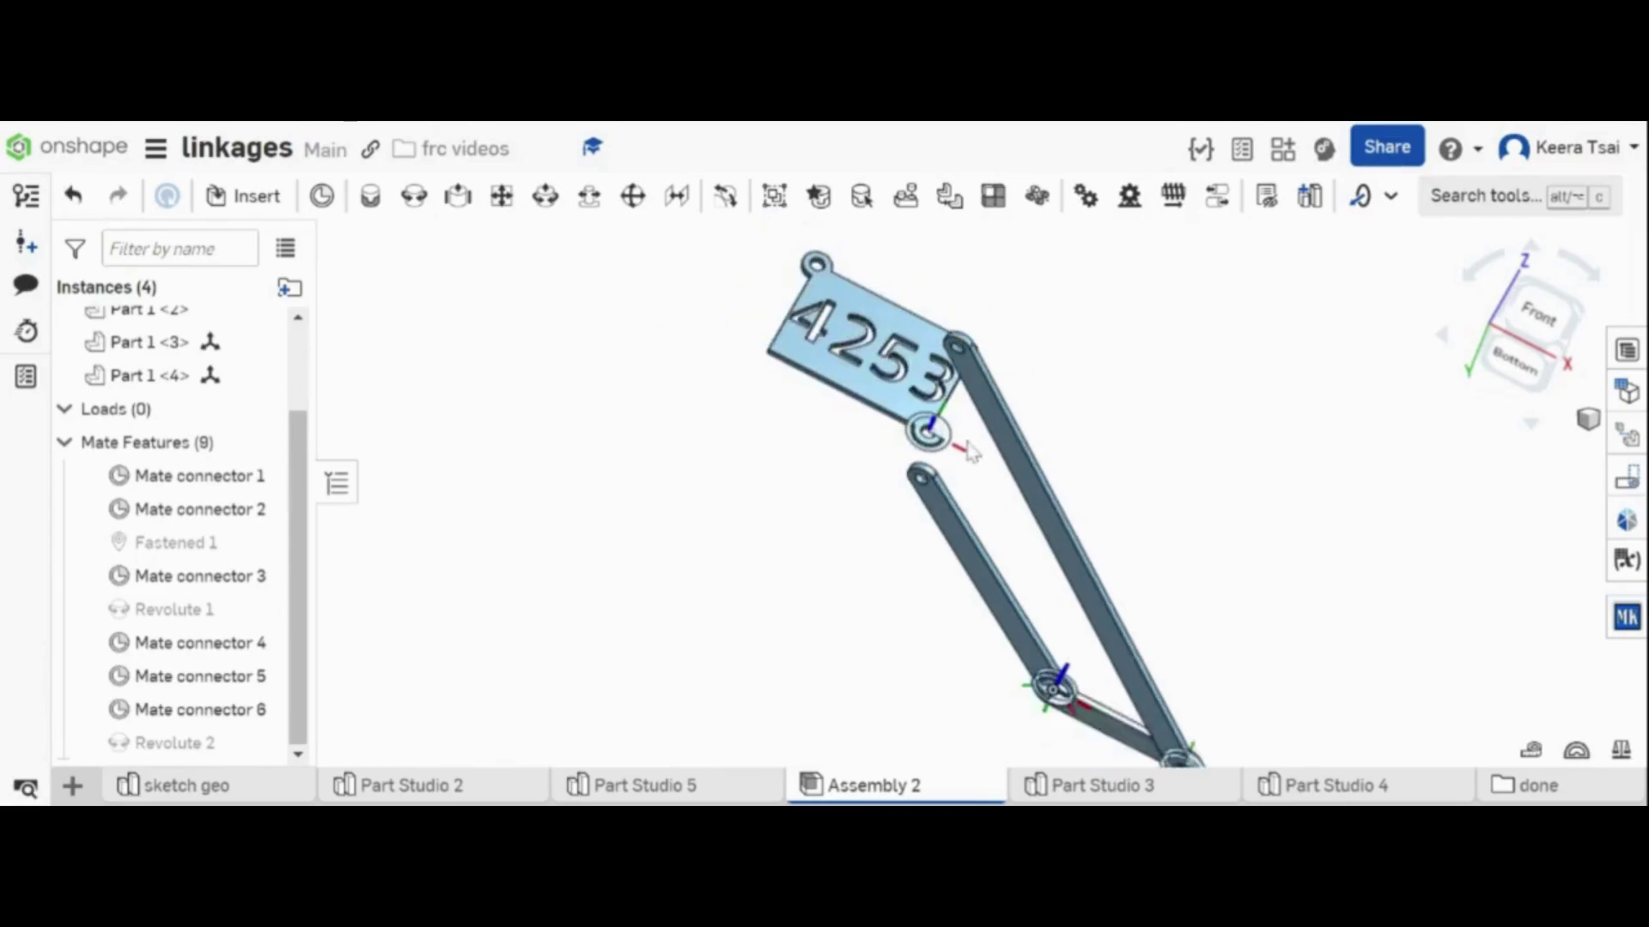
- Add a mate connector on the hole edge at the longest link's free end
right_drag(1256, 606, 1220, 633)
click(320, 195)
right_drag(816, 536, 789, 595)
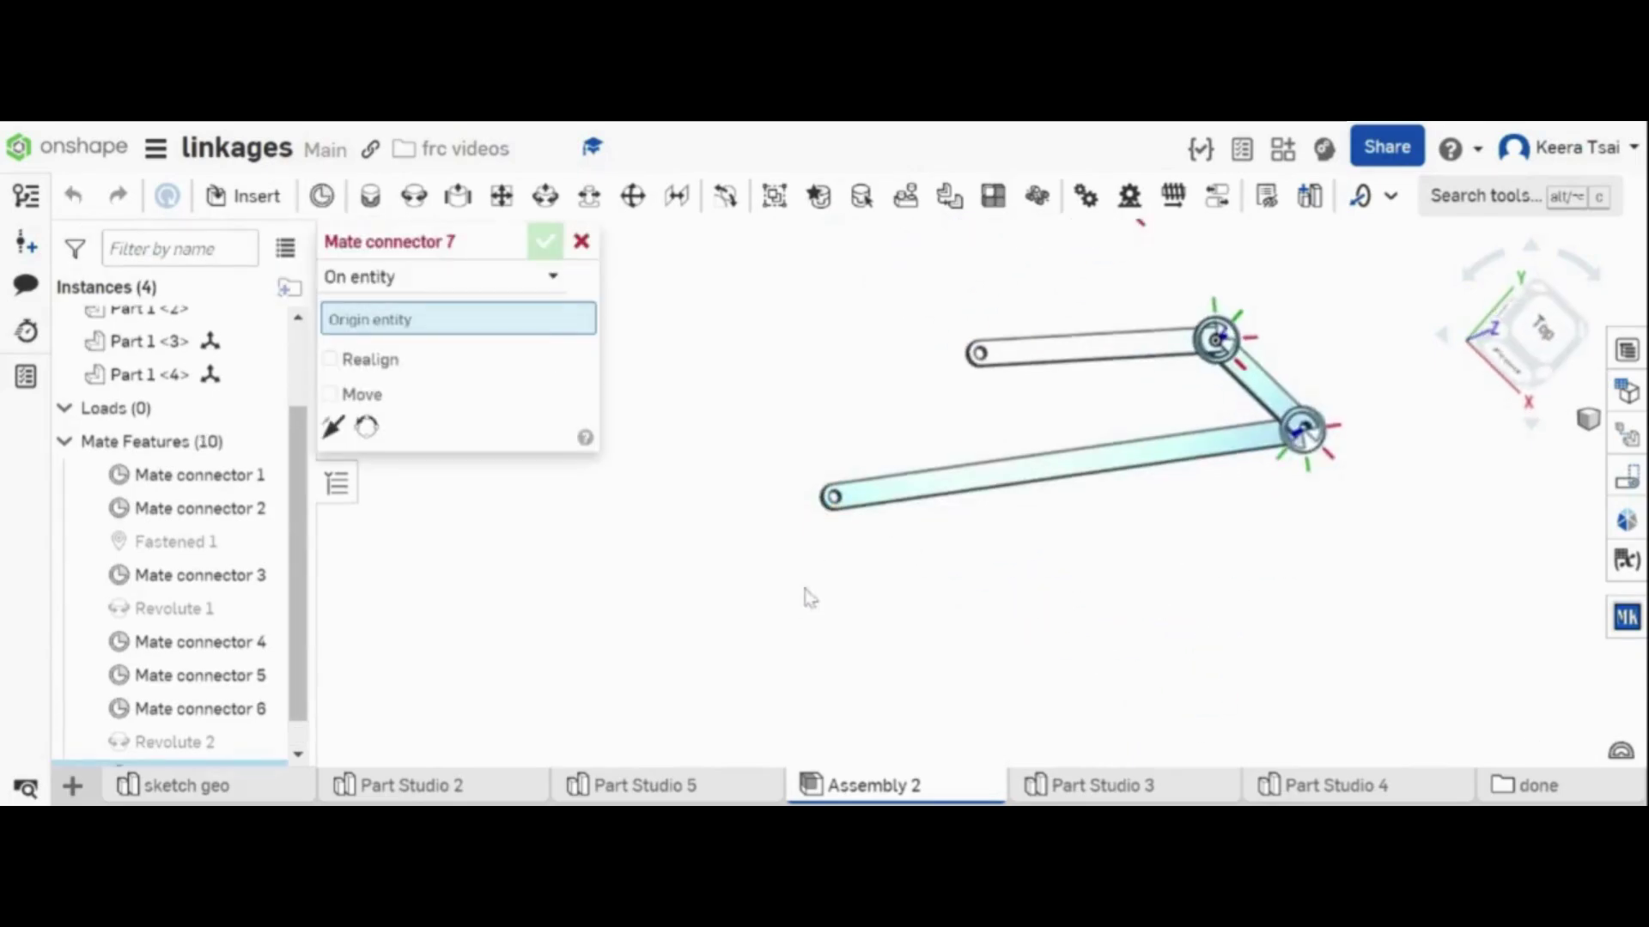
scroll(840, 488, up, 5)
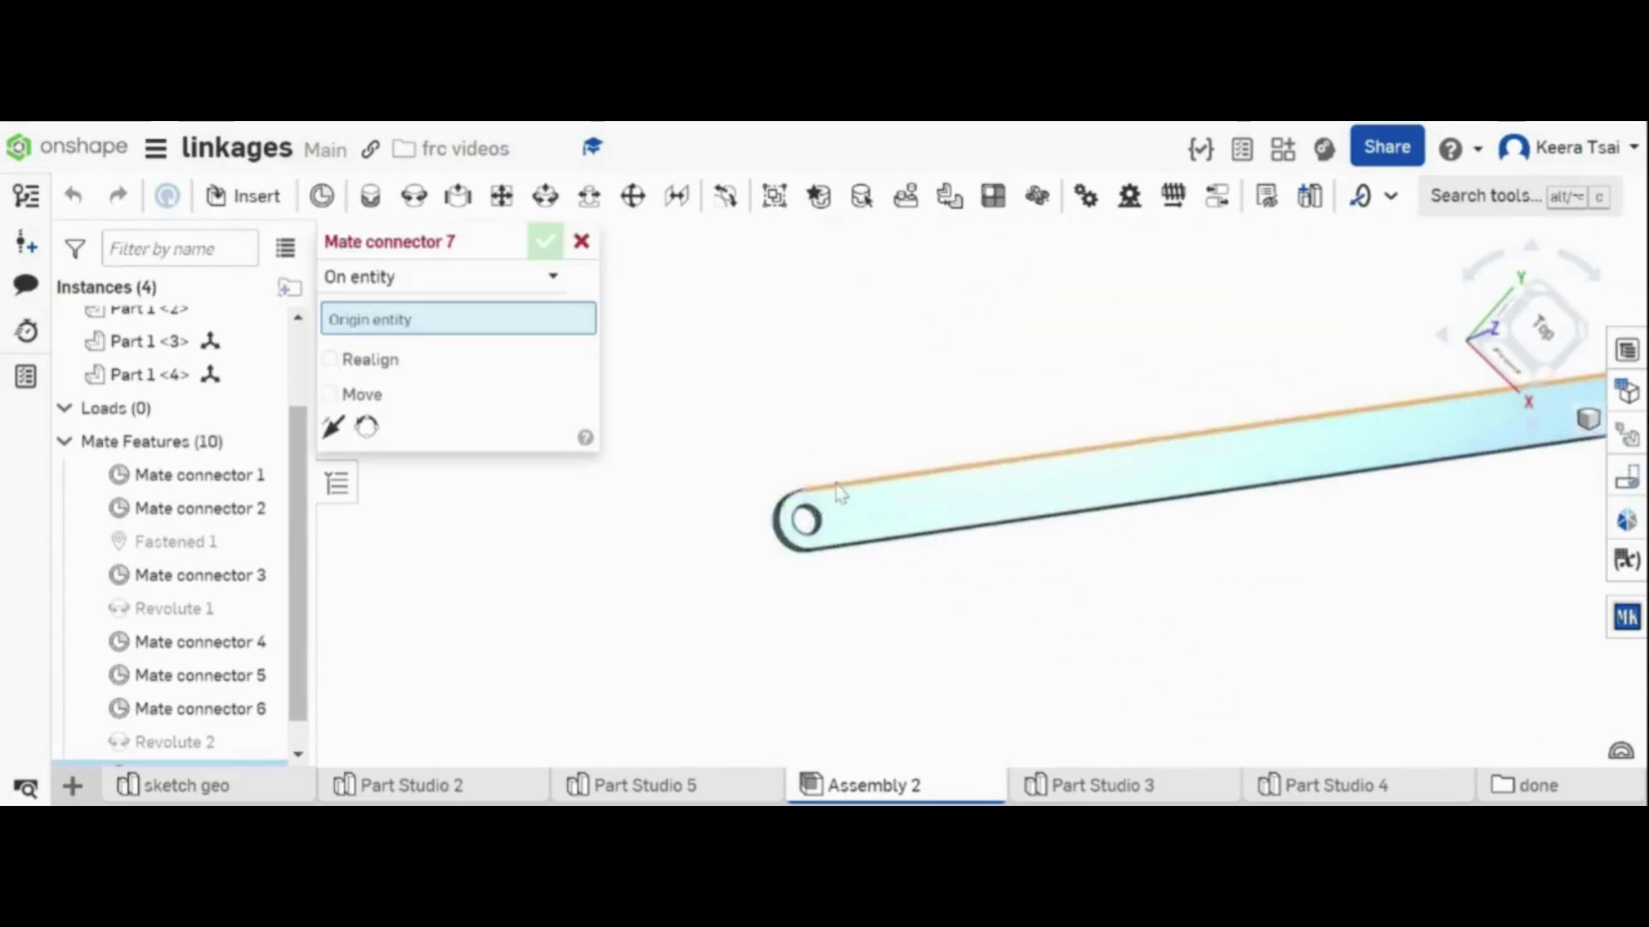
click(814, 536)
scroll(917, 462, down, 3)
click(546, 249)
- Add a mate connector on the edge of the plate's hole beside the digit 4
right_drag(1203, 559, 1008, 548)
scroll(1014, 545, down, 2)
scroll(1205, 404, up, 4)
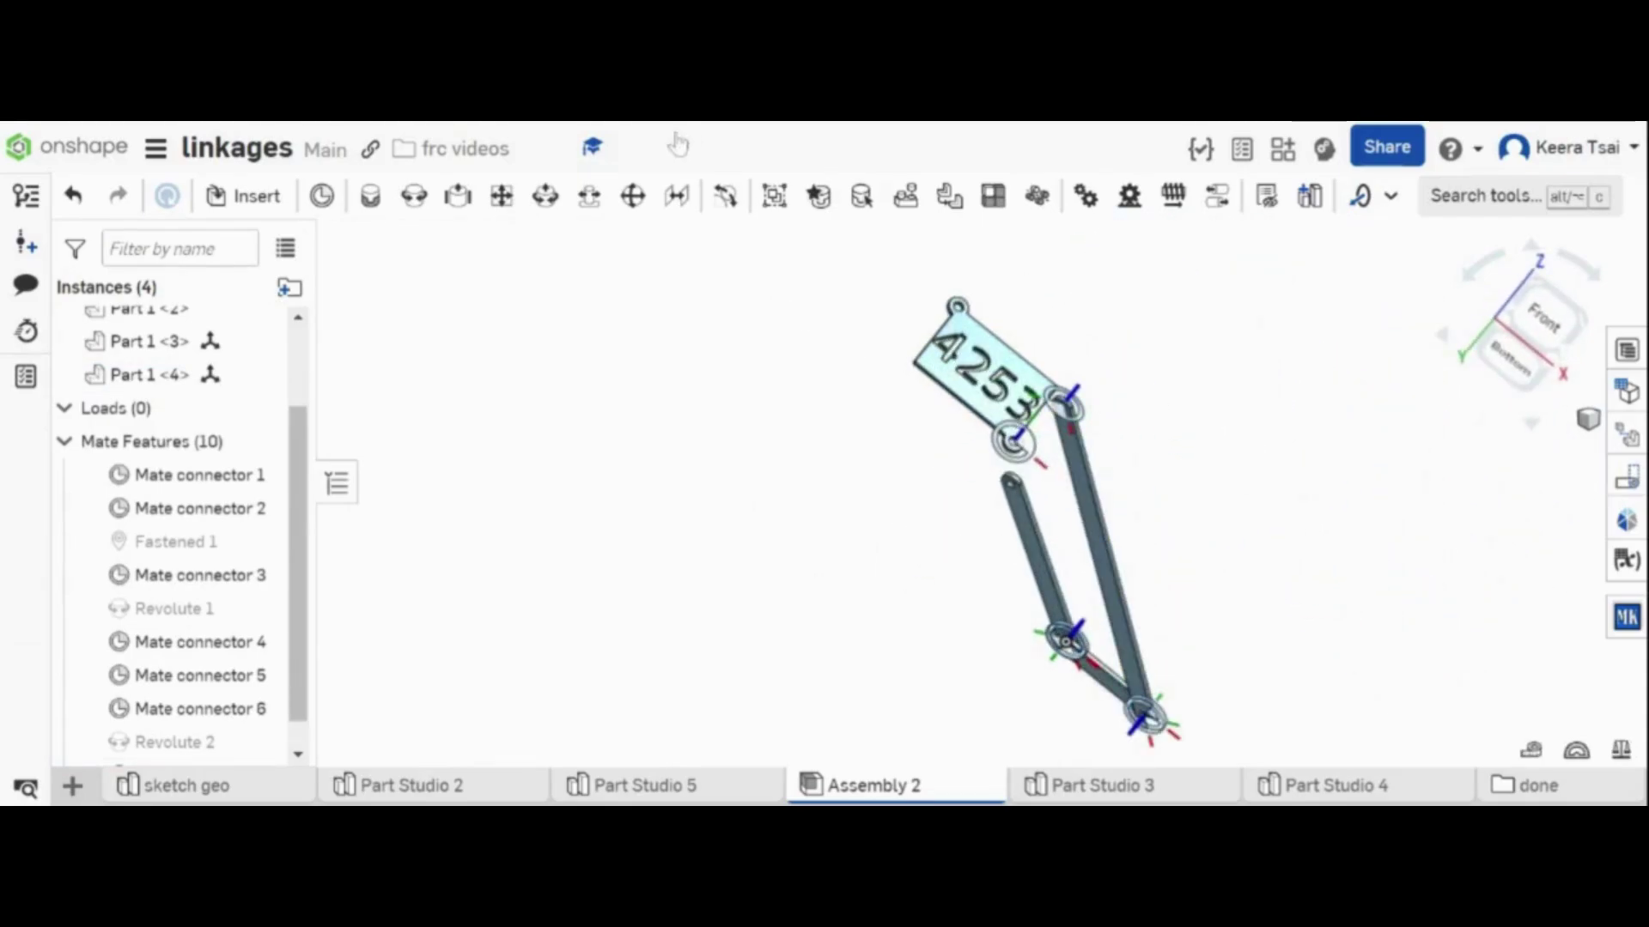
scroll(1050, 328, up, 1)
scroll(1049, 328, up, 2)
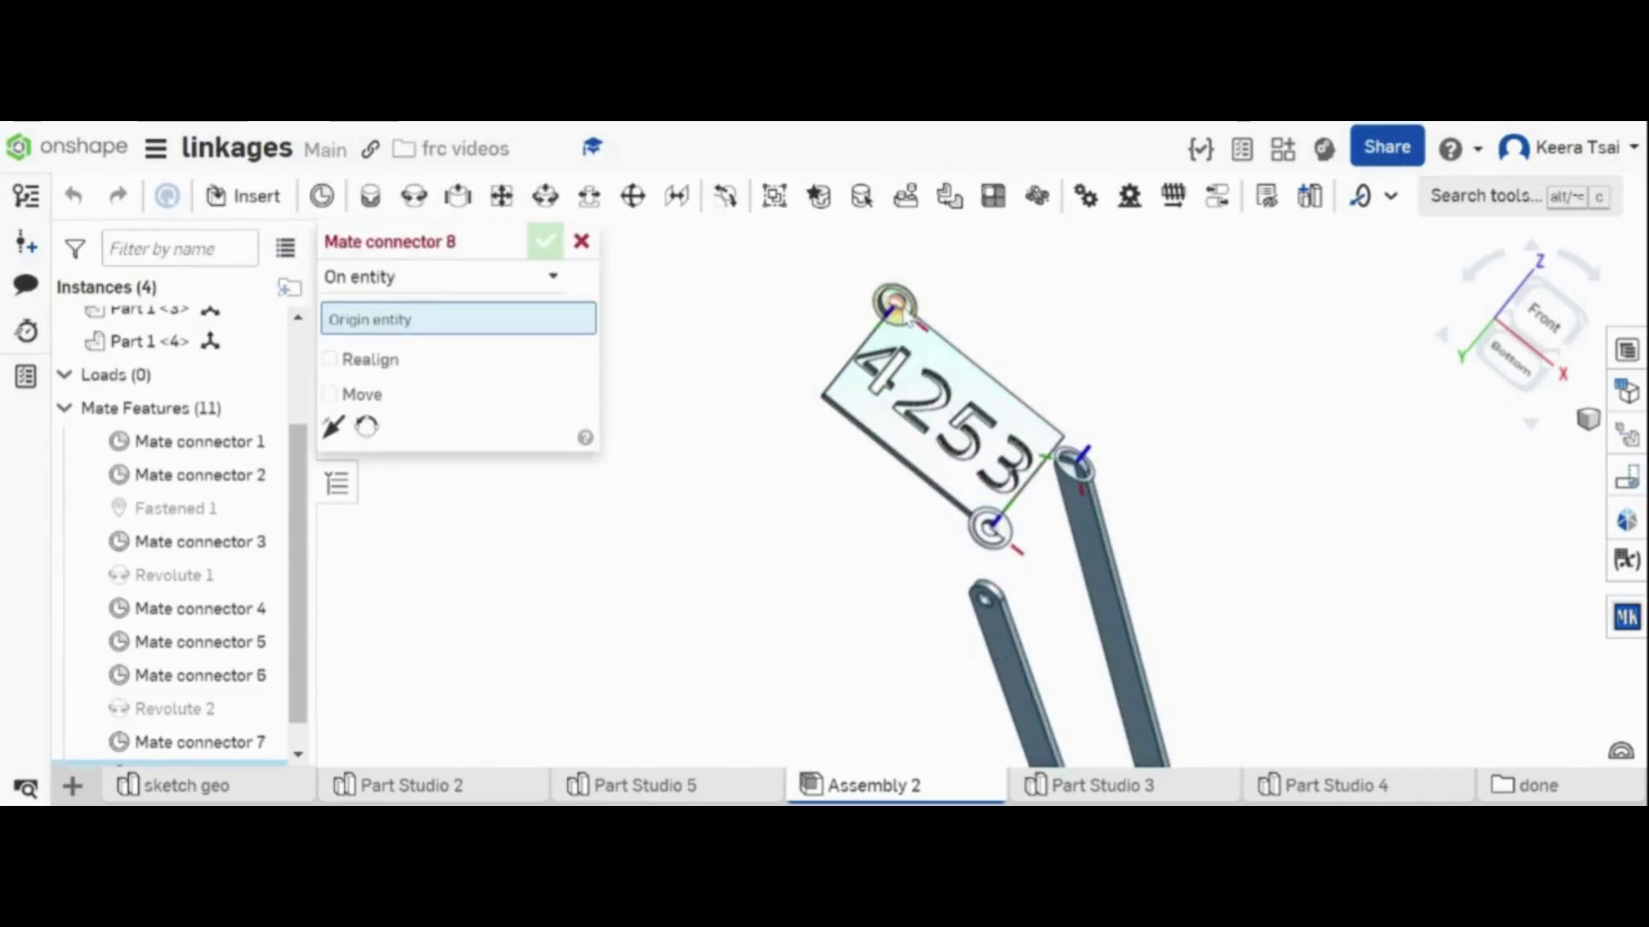
scroll(907, 316, up, 5)
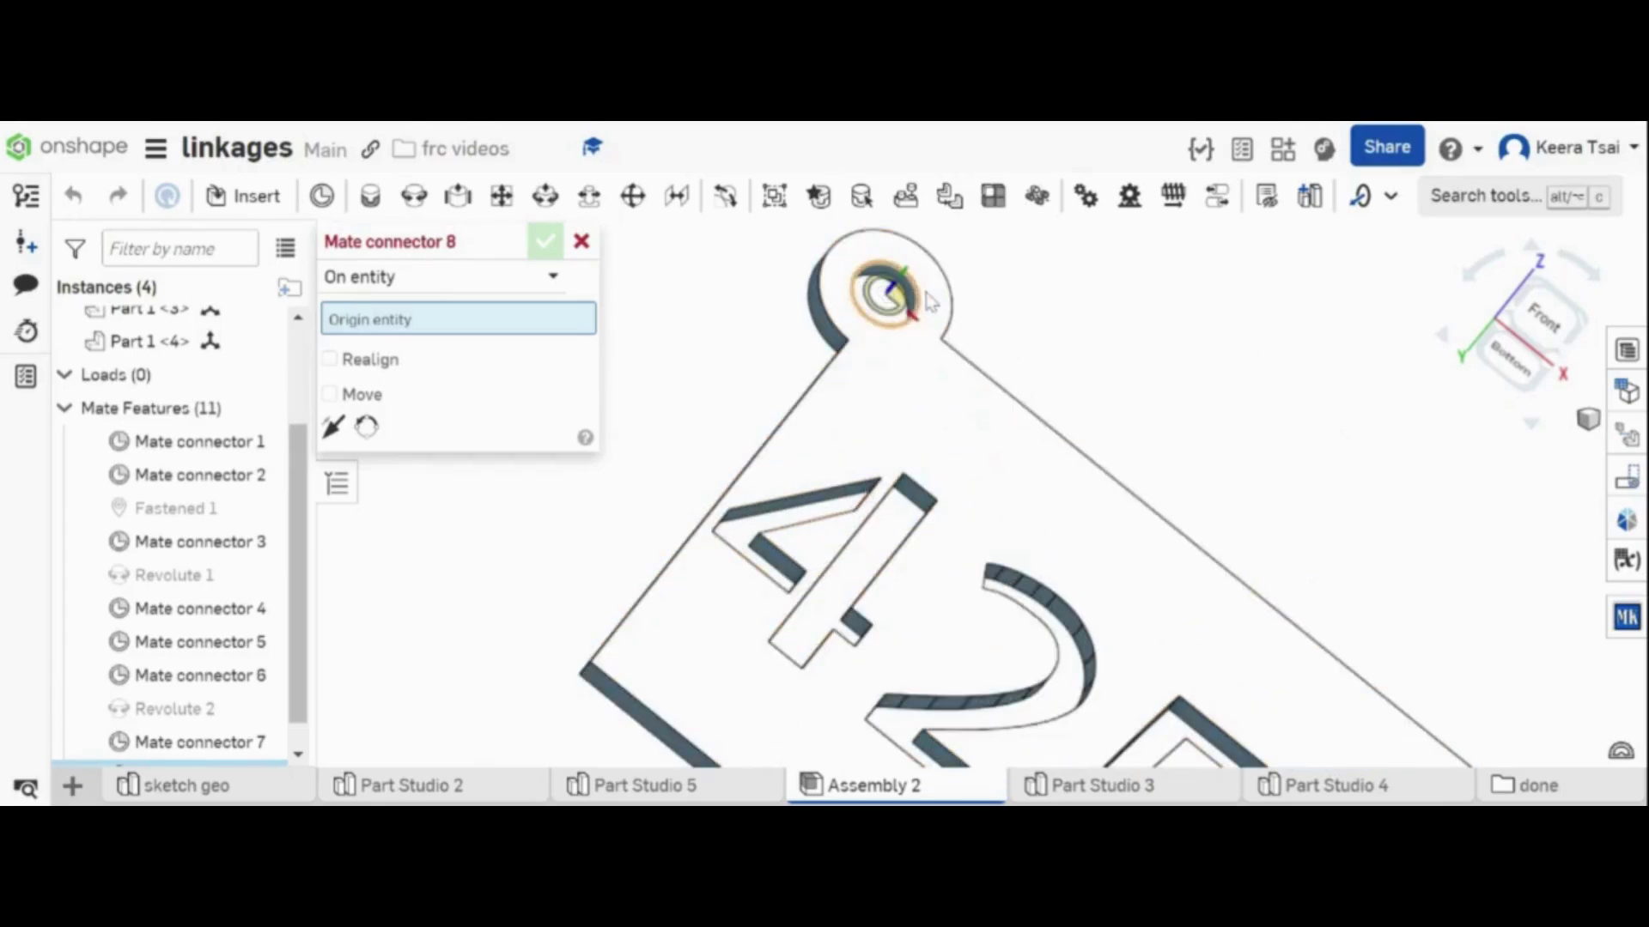
click(891, 278)
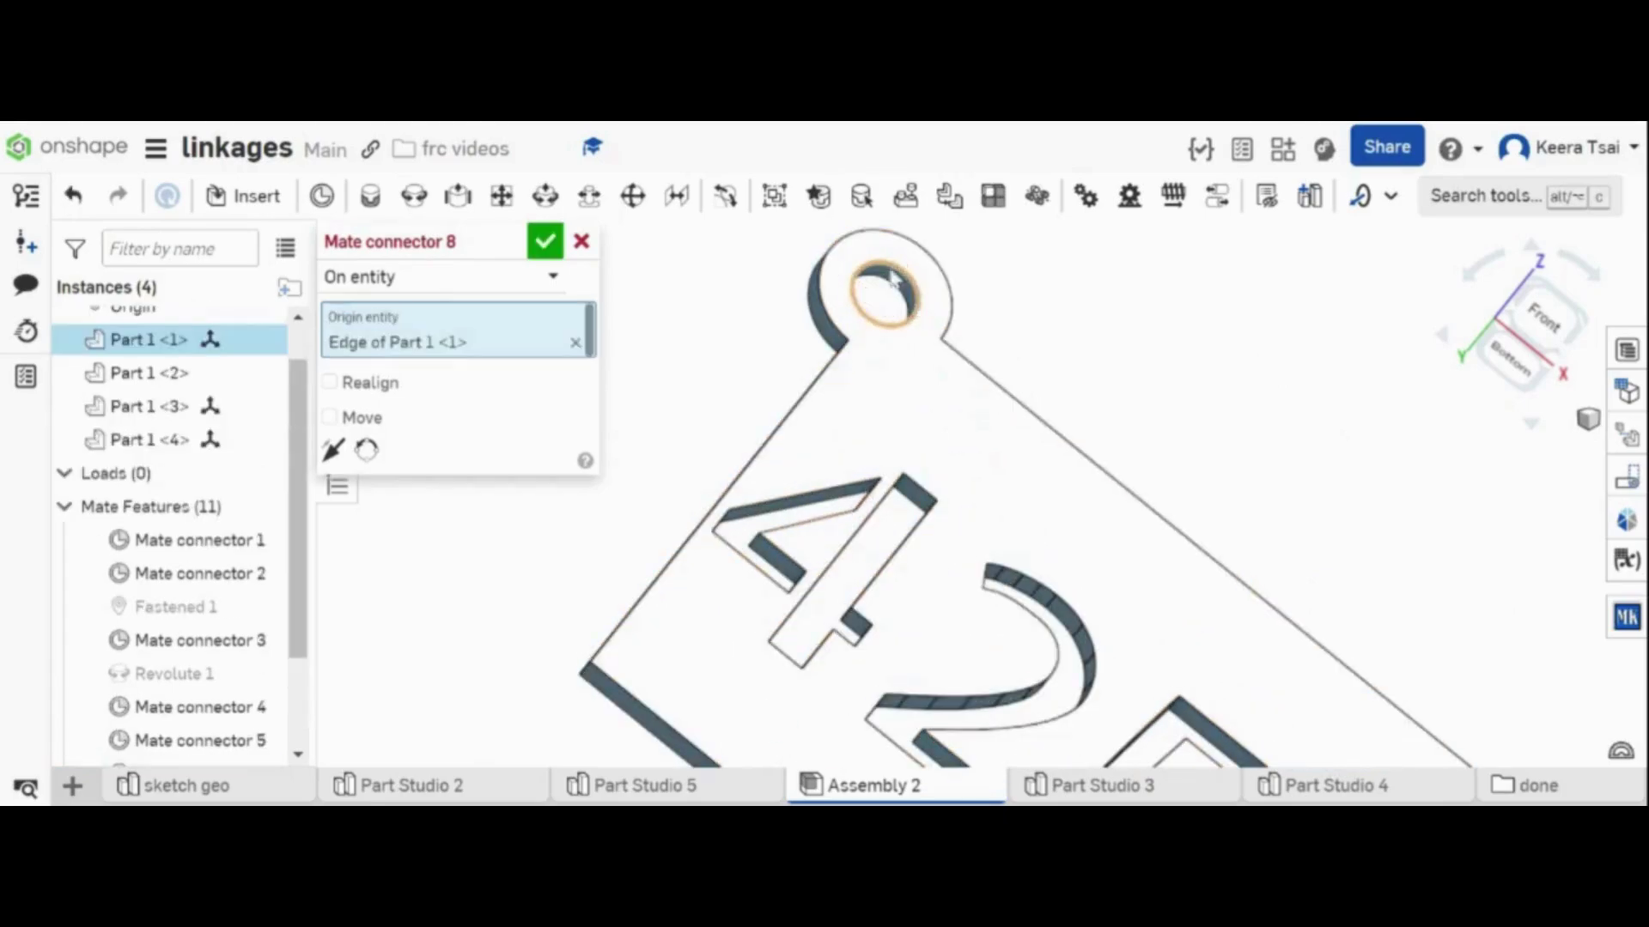
click(553, 251)
- Join the plate's connector beside the digit 4 to the longest link's free-end connector with a Revolute mate, flipping its primary axis
scroll(740, 368, down, 3)
scroll(1142, 472, down, 3)
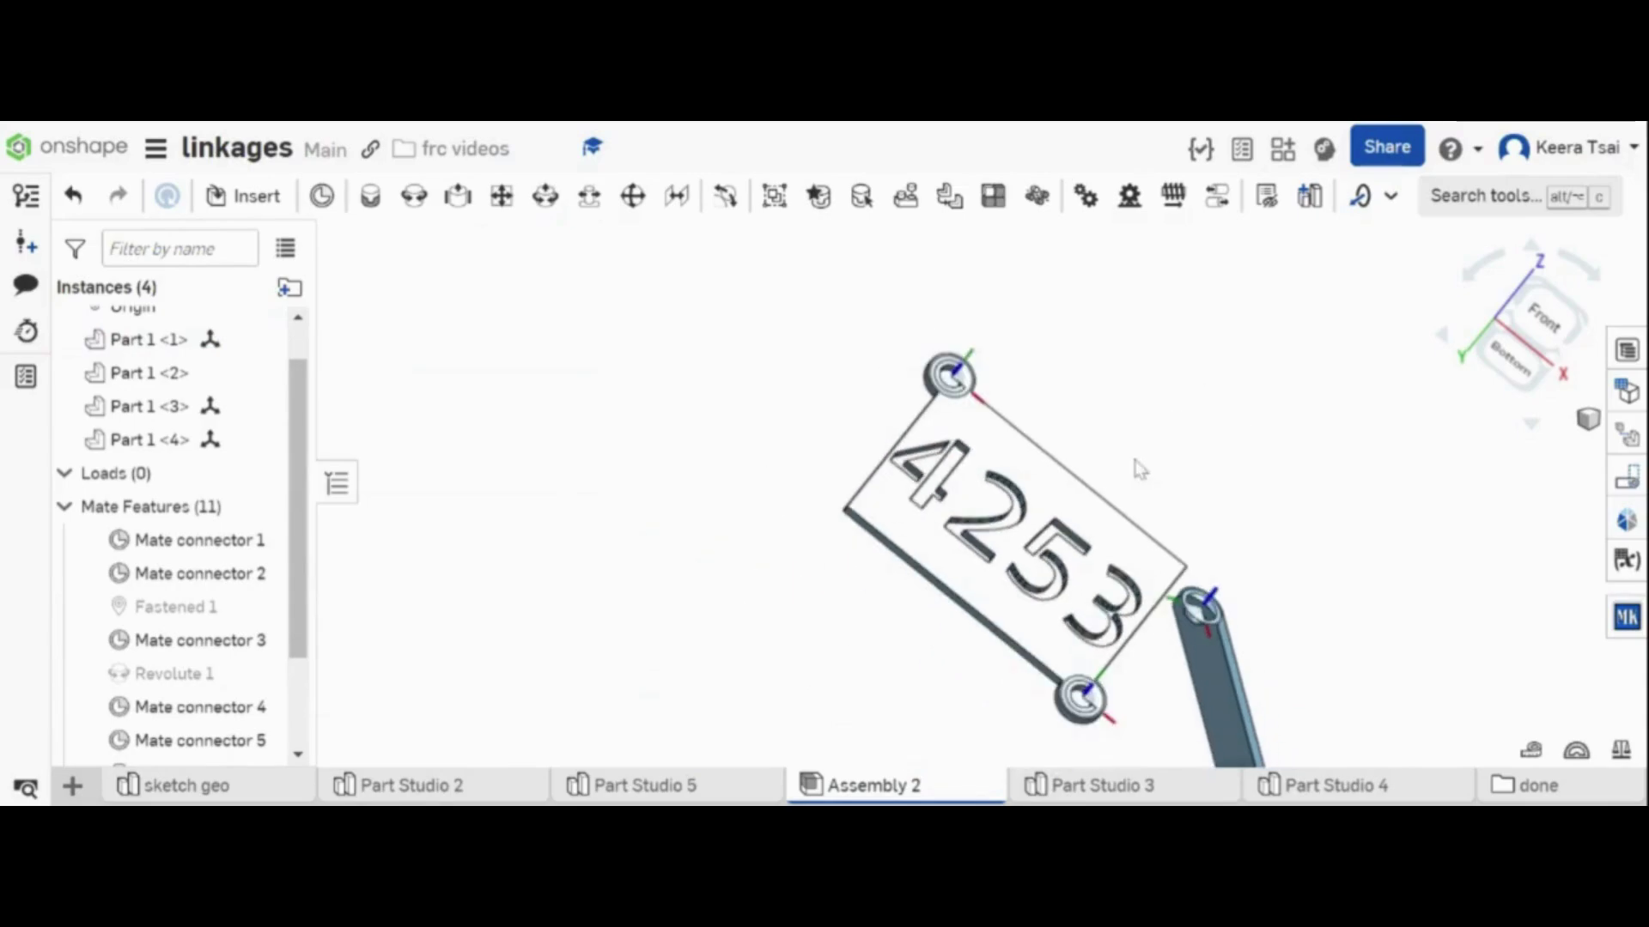
click(414, 197)
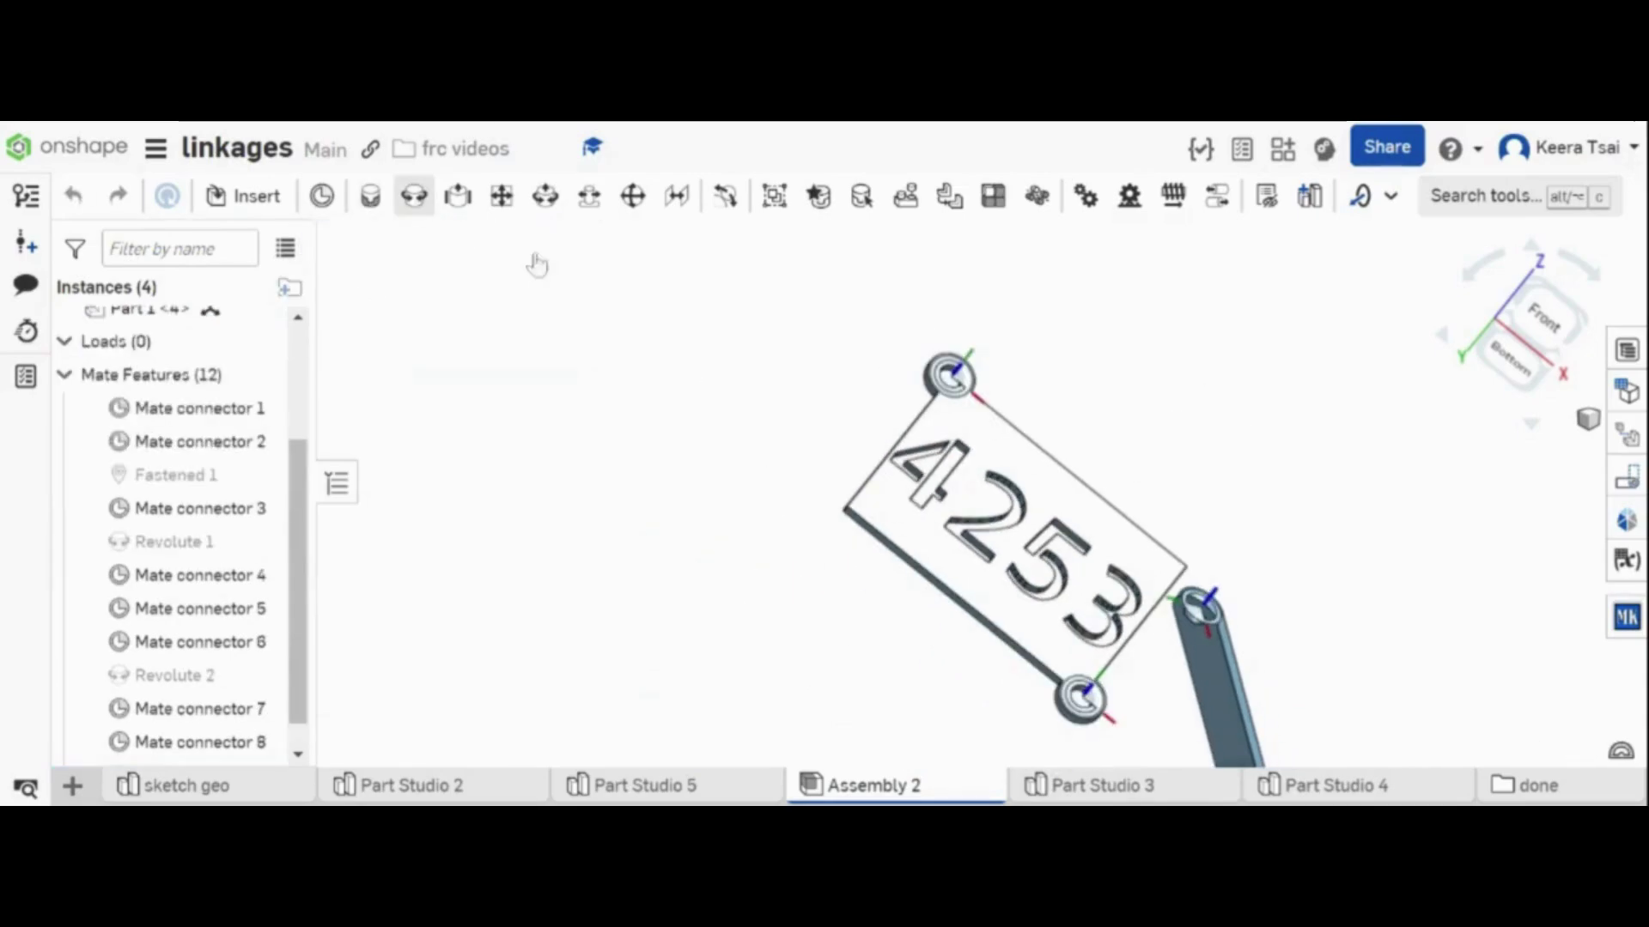
key(r)
click(953, 378)
right_drag(1322, 686, 1255, 636)
scroll(1165, 510, down, 4)
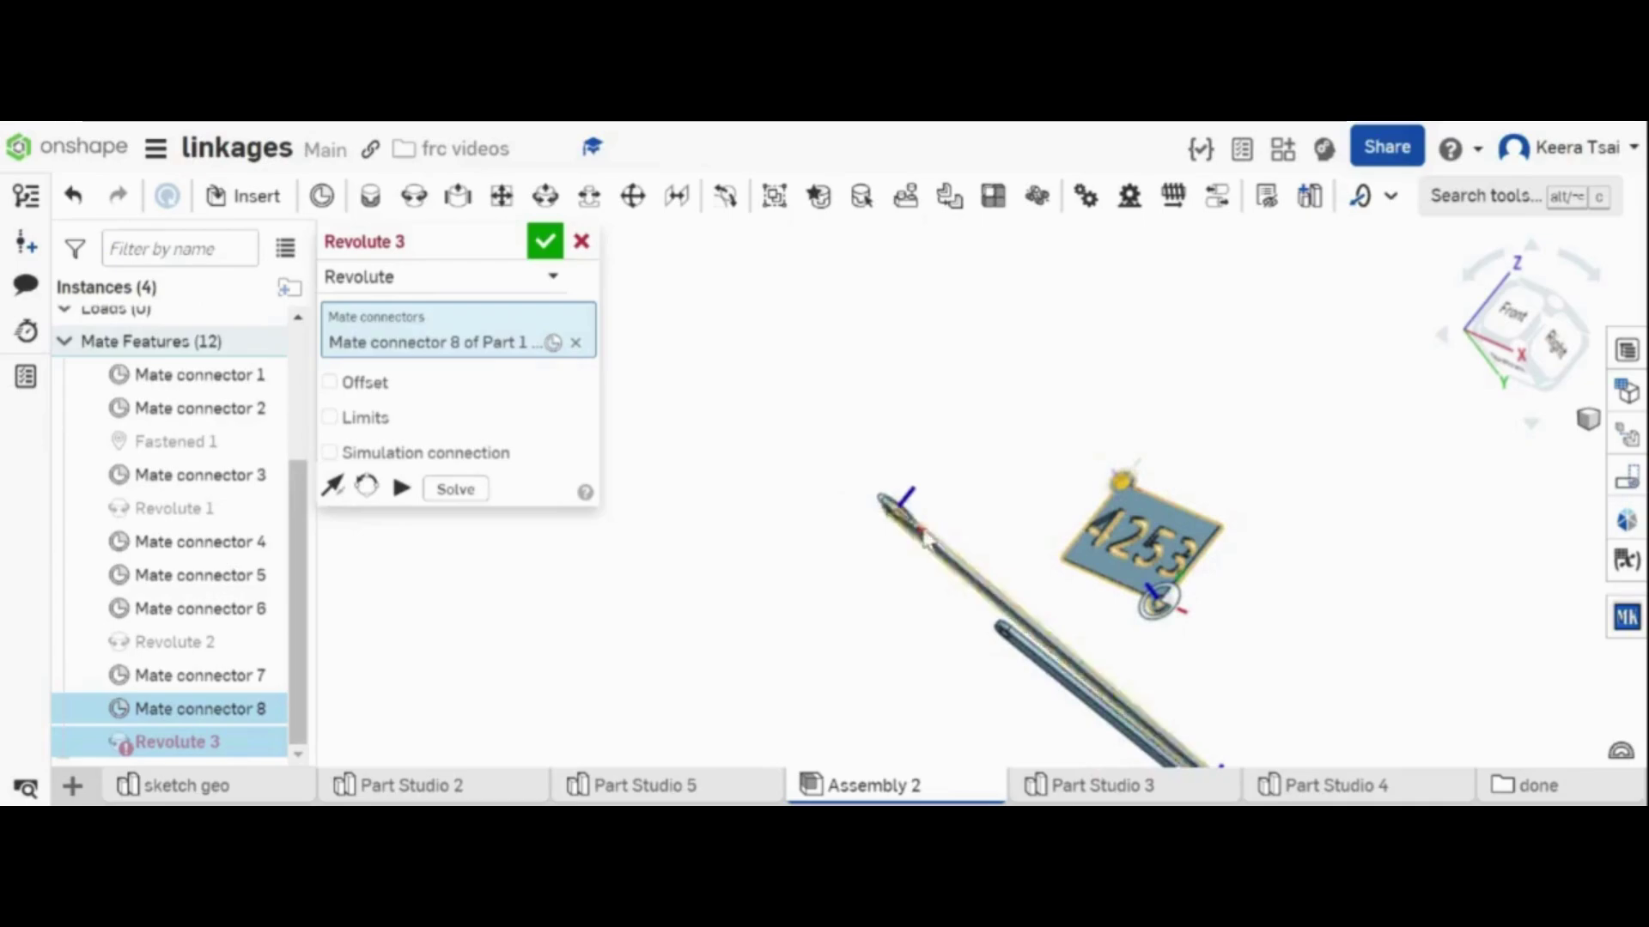
scroll(917, 534, up, 5)
right_drag(885, 521, 865, 589)
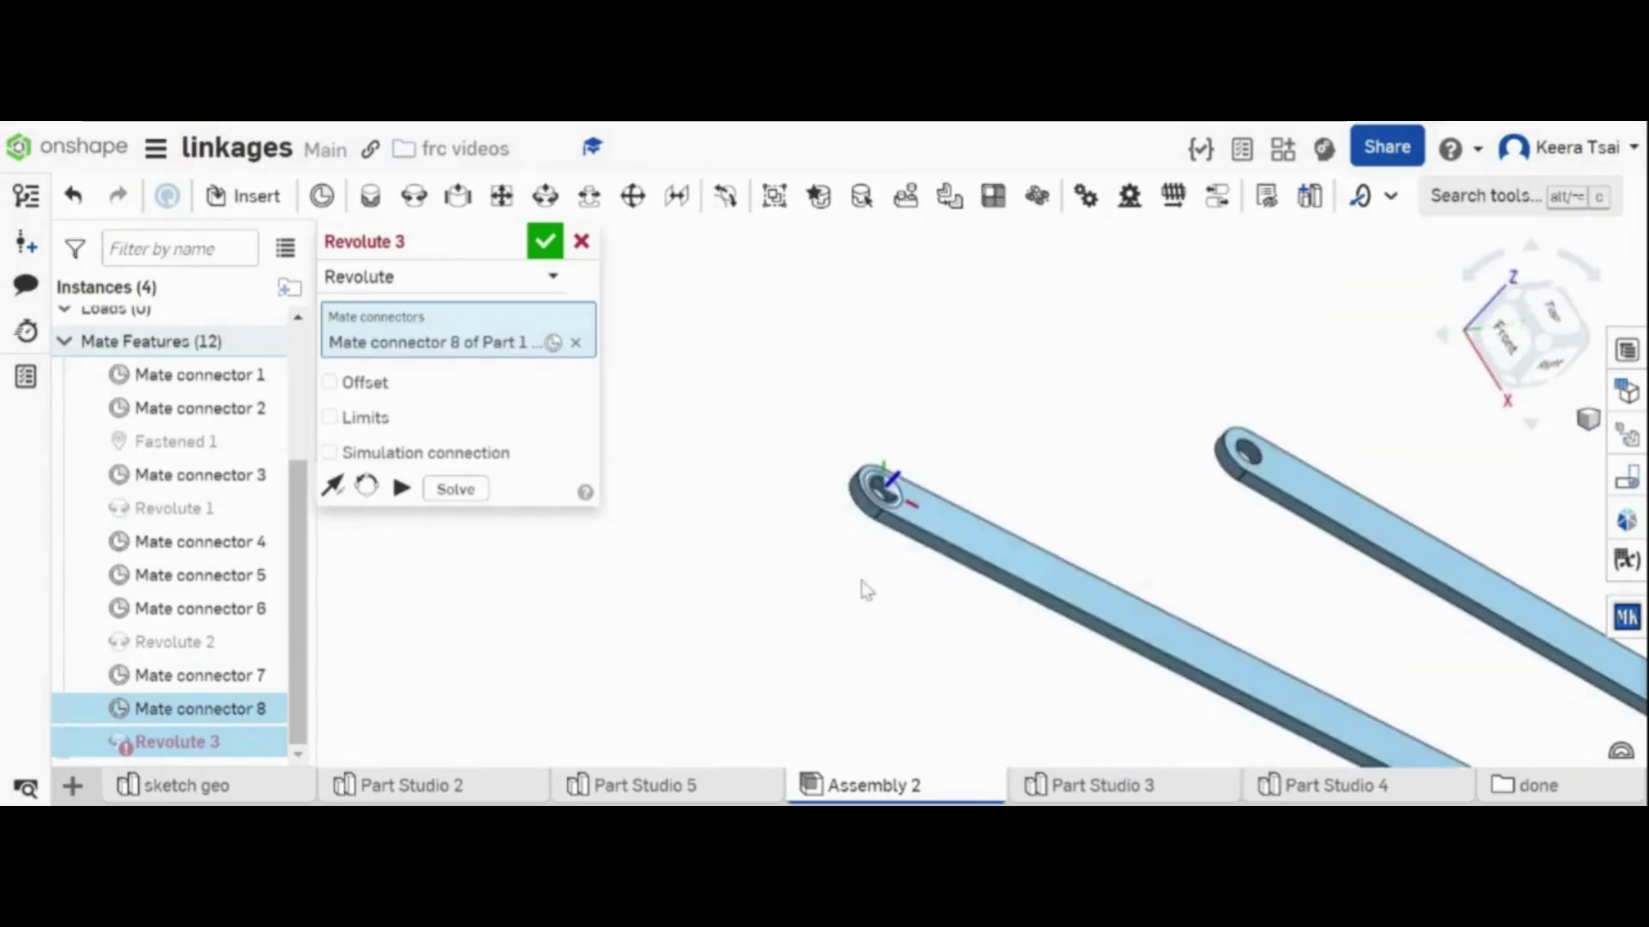
click(889, 501)
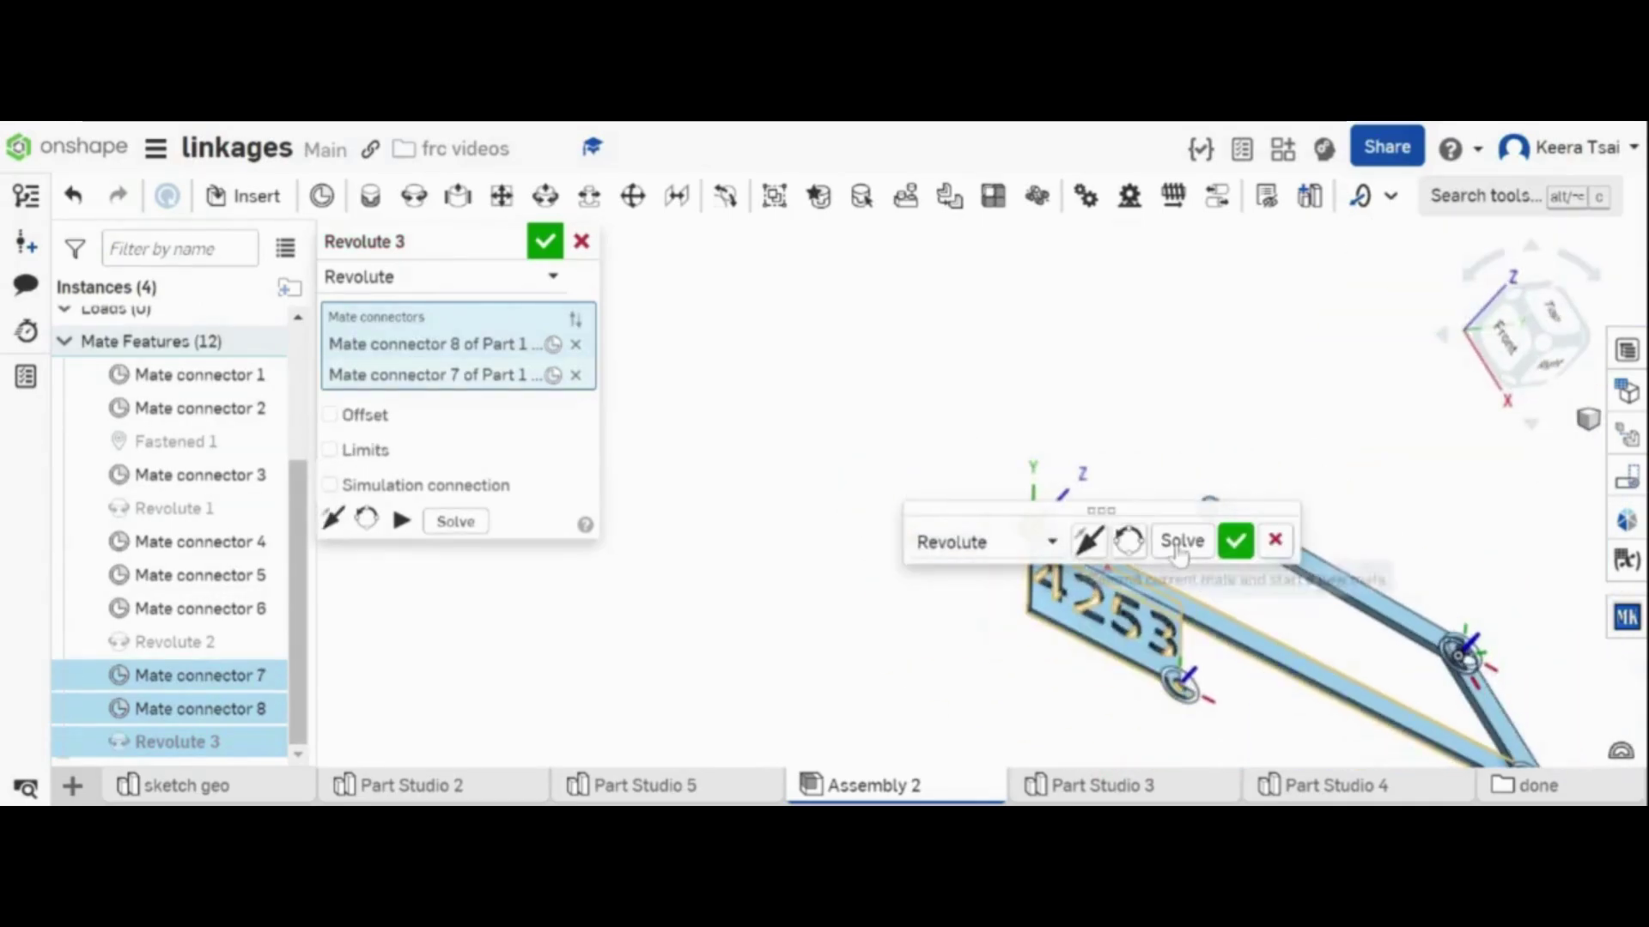
click(1087, 541)
right_drag(1428, 552, 1490, 472)
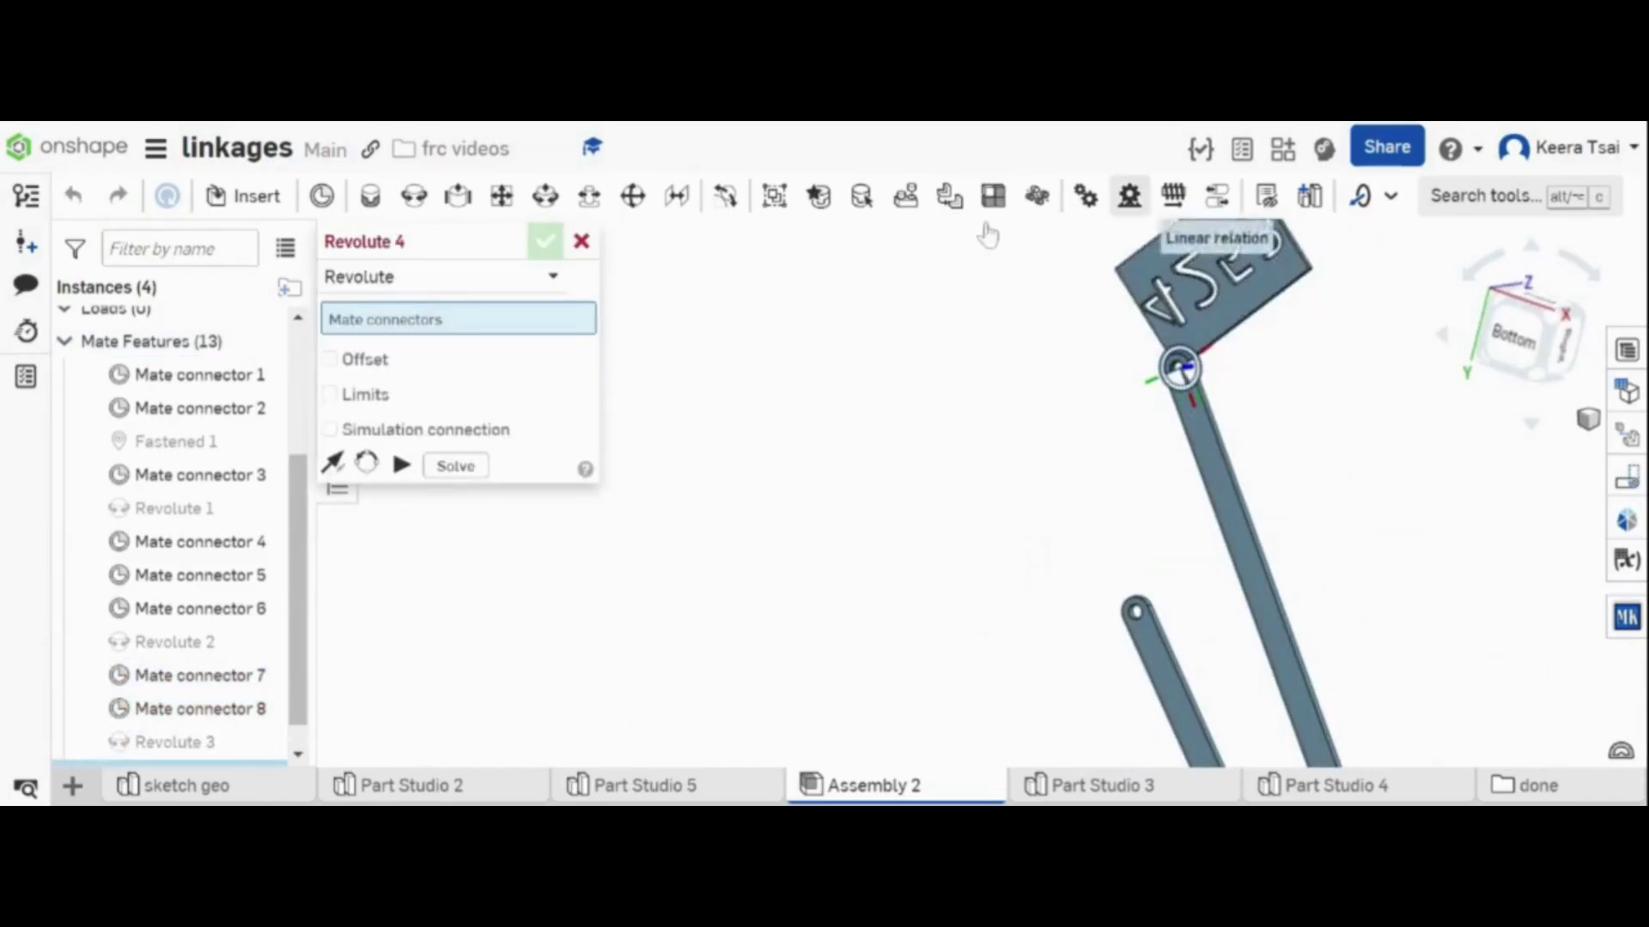
scroll(730, 352, down, 3)
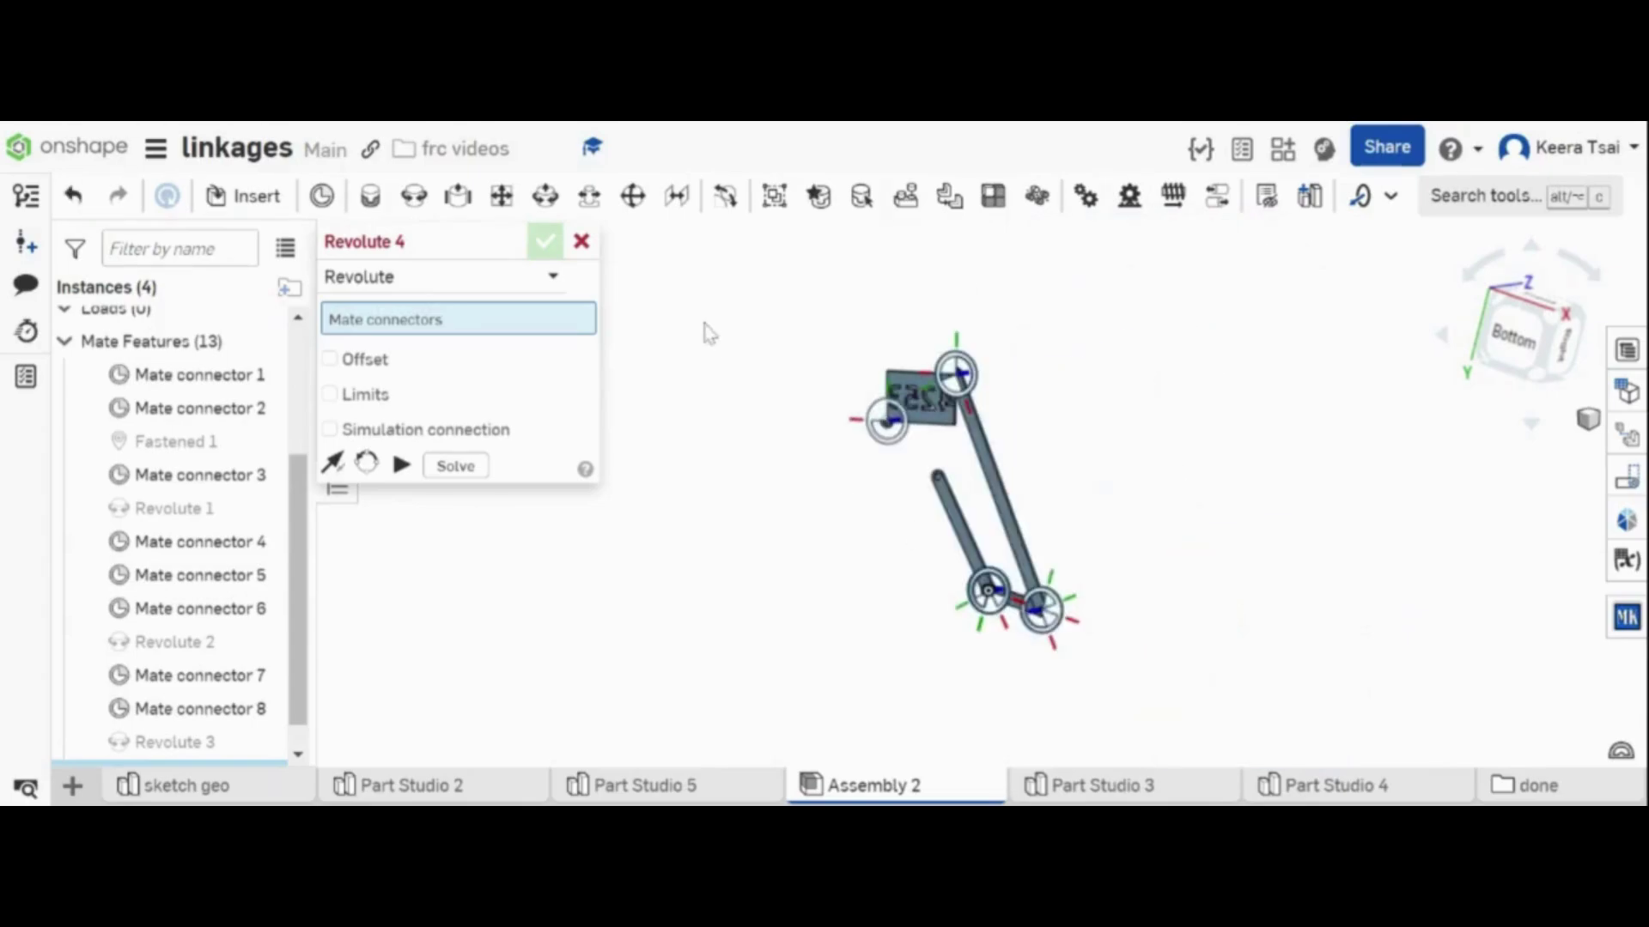
right_drag(1093, 541, 1039, 513)
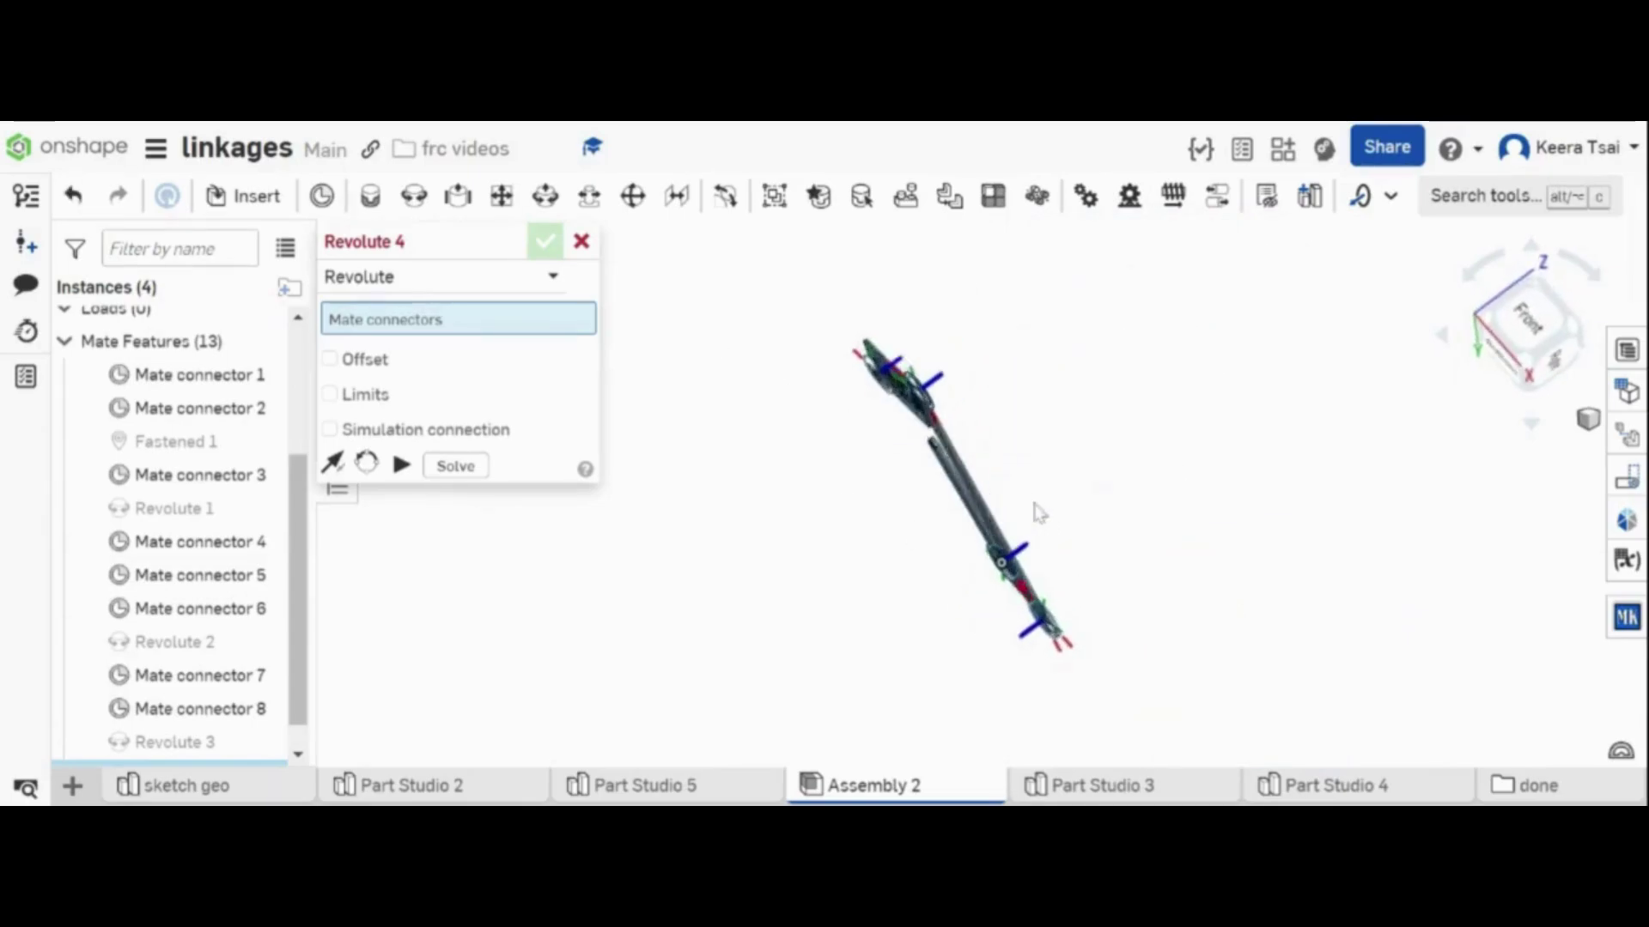
scroll(1039, 513, up, 3)
click(582, 241)
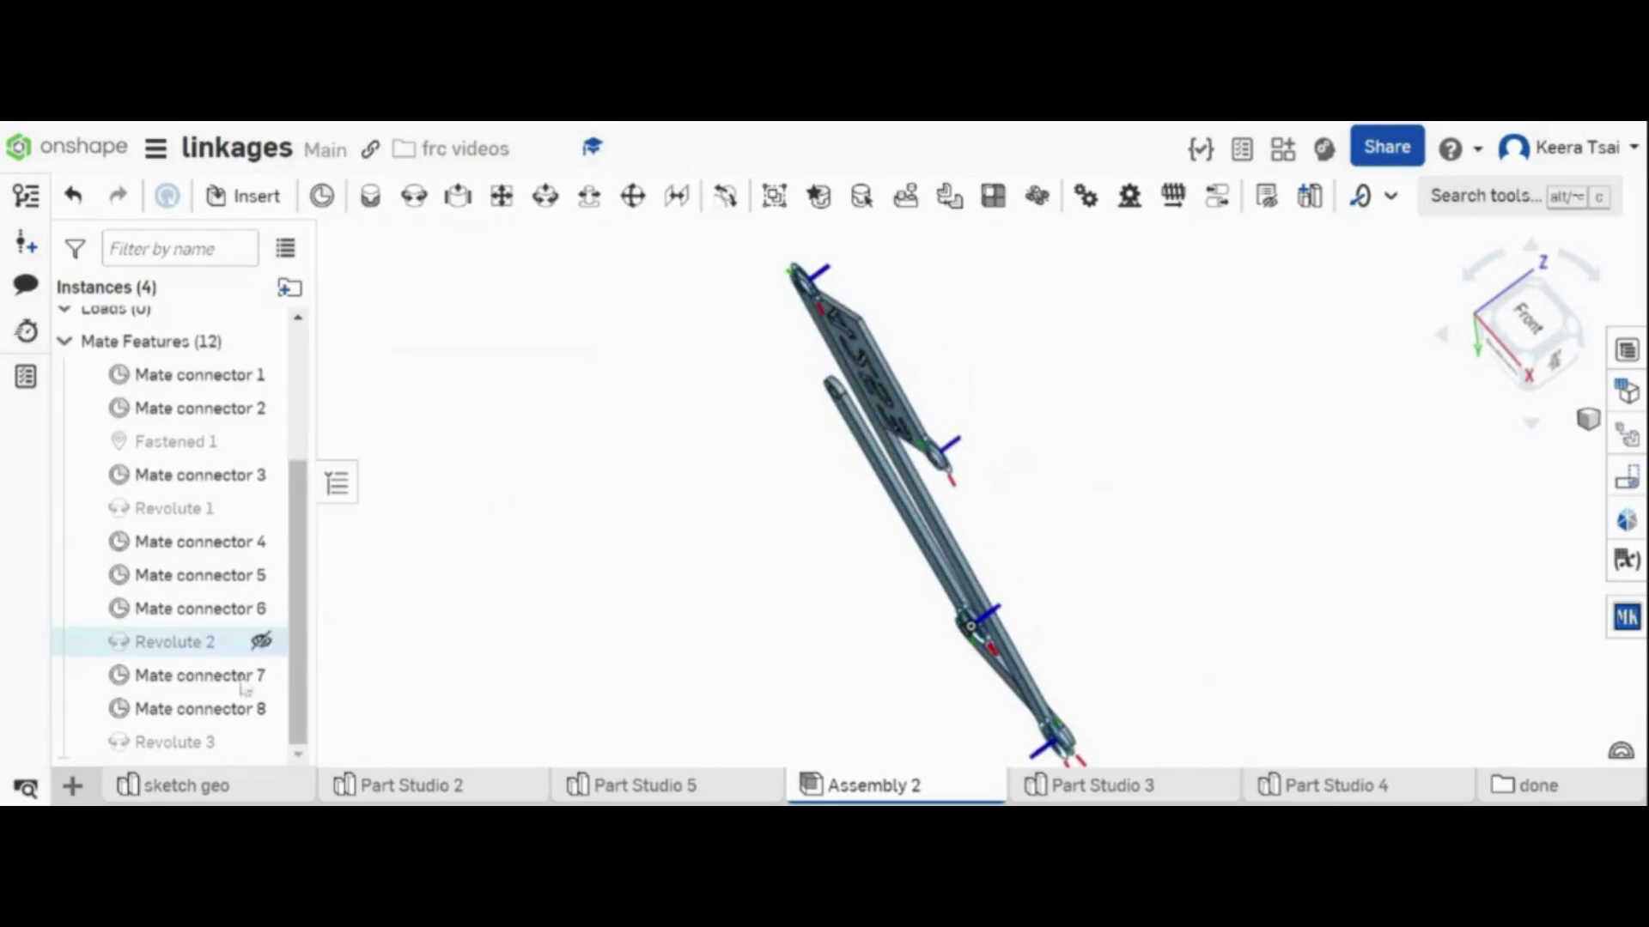
- Give the revolute mate between the plate and the longest link a Z offset of 1/8 in
double_click(214, 752)
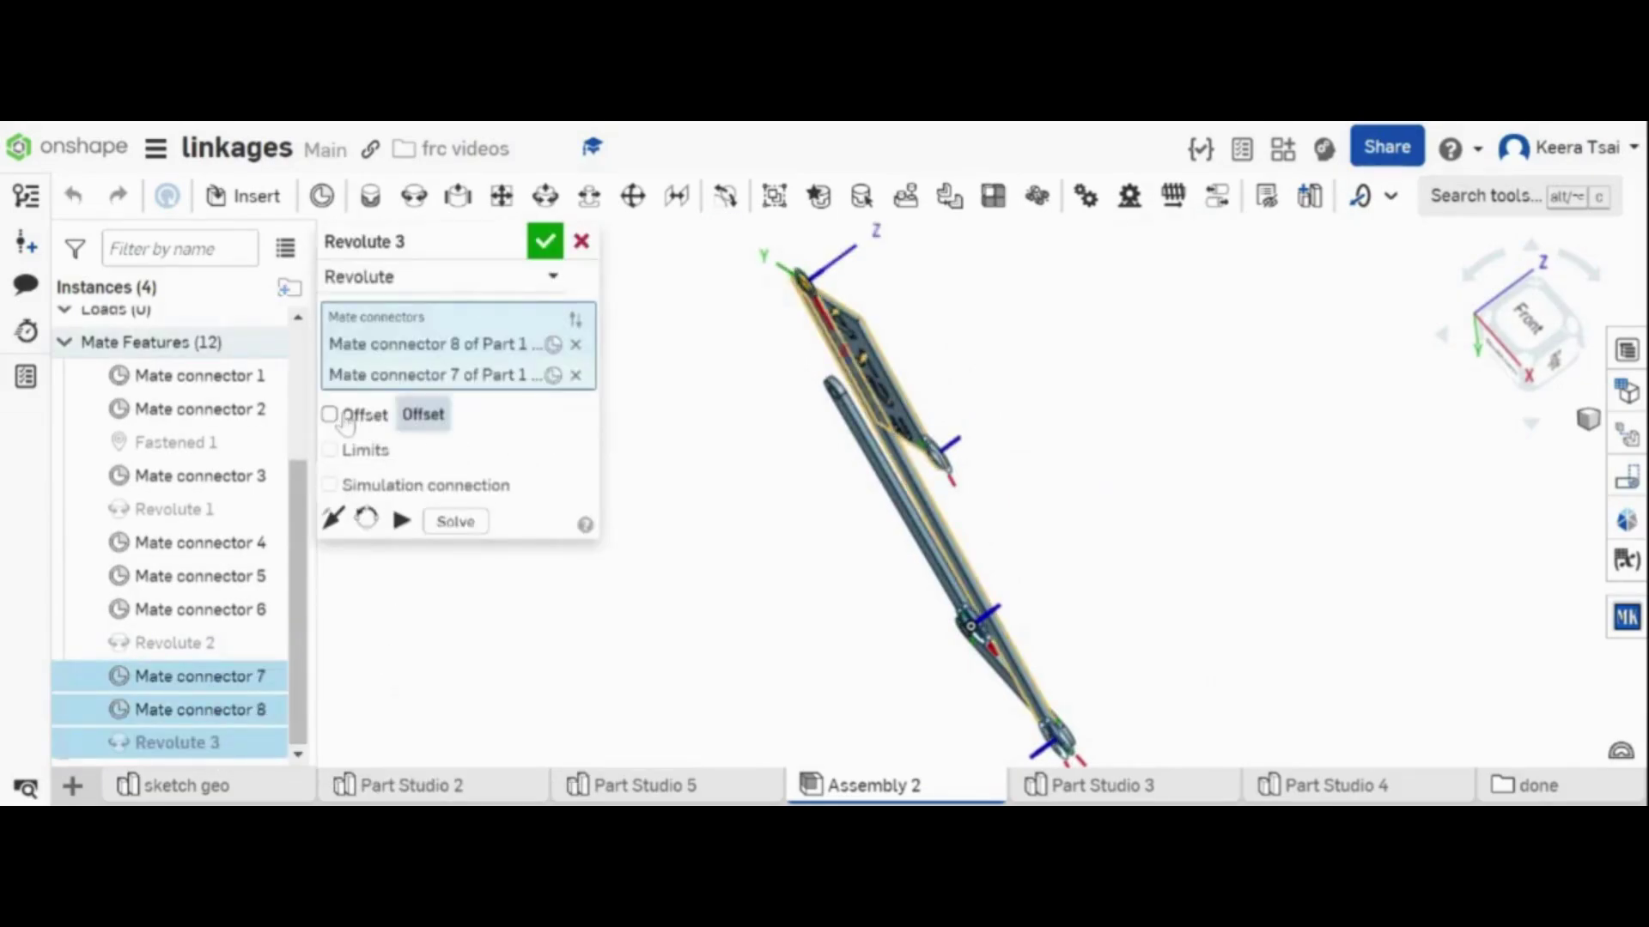
click(352, 421)
click(548, 450)
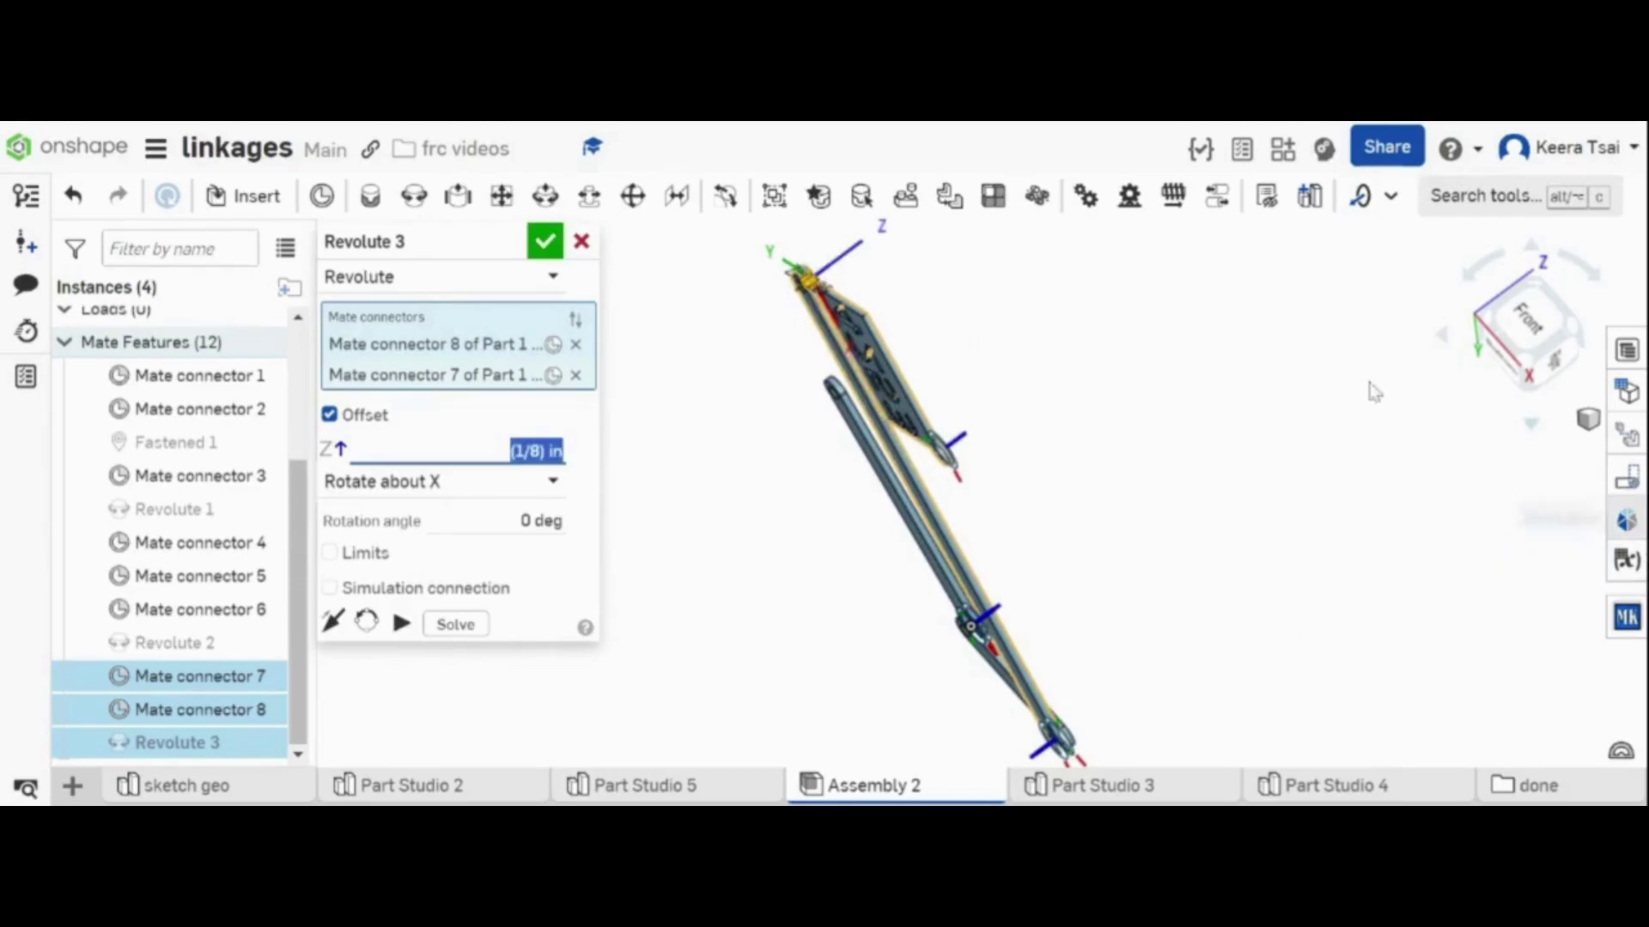
click(539, 252)
- Swing the linkage to bring the plate near the middle-length link, and add a mate connector on that link's free-end hole edge
right_drag(1202, 457, 1327, 464)
drag(1035, 432, 790, 410)
scroll(816, 411, up, 3)
right_drag(862, 456, 893, 382)
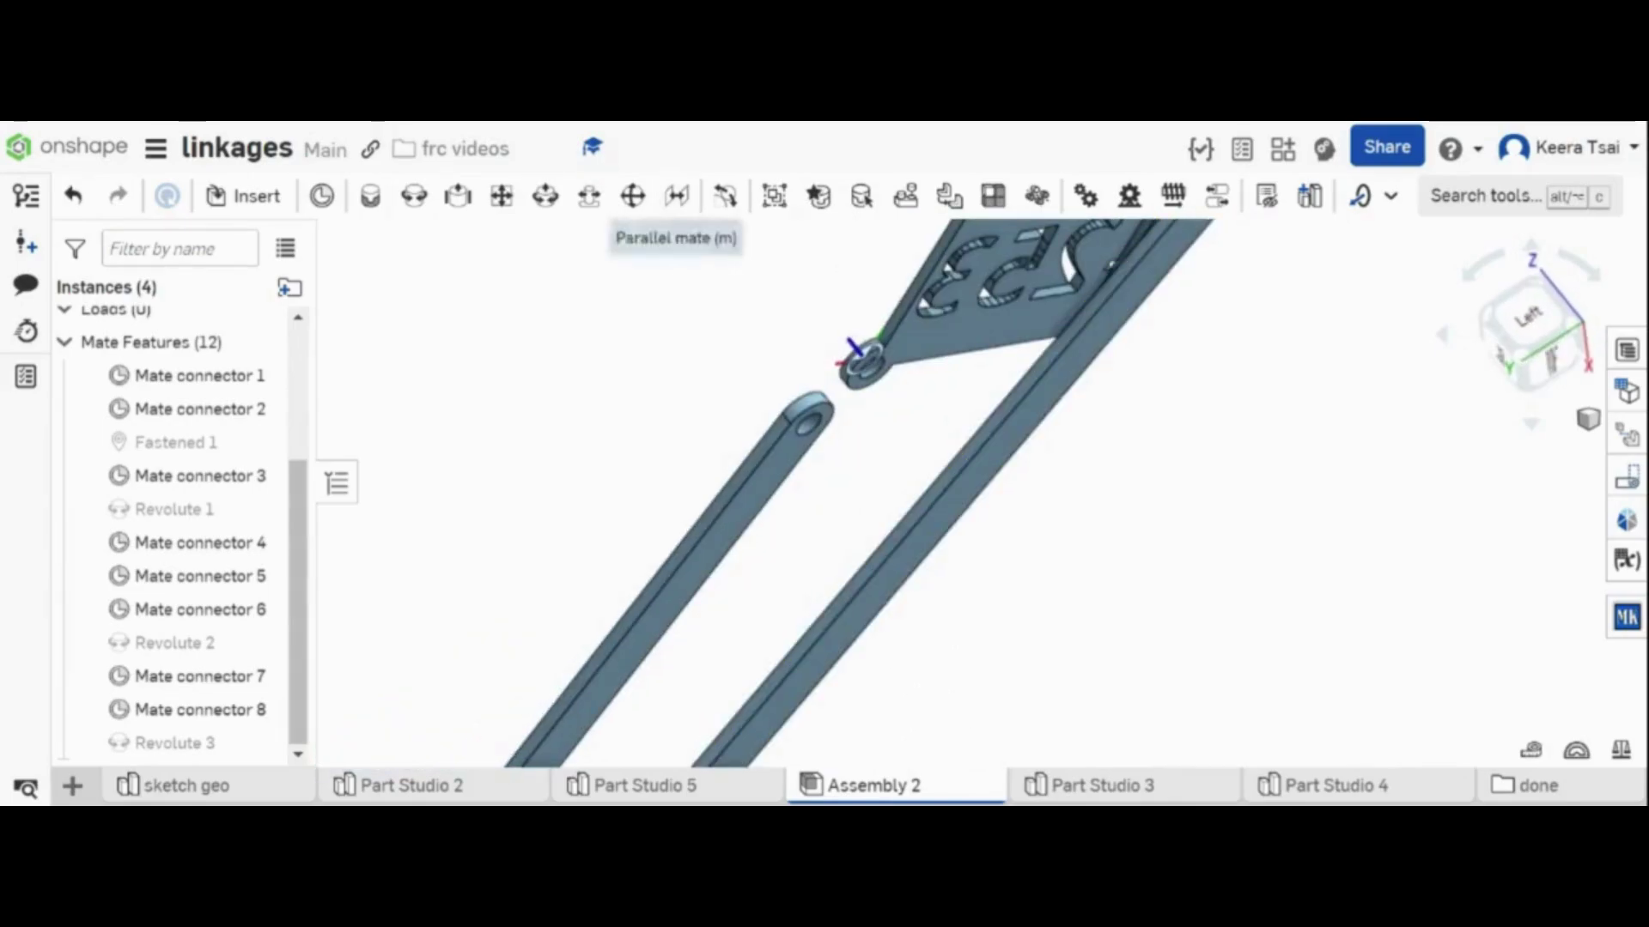
scroll(838, 409, up, 4)
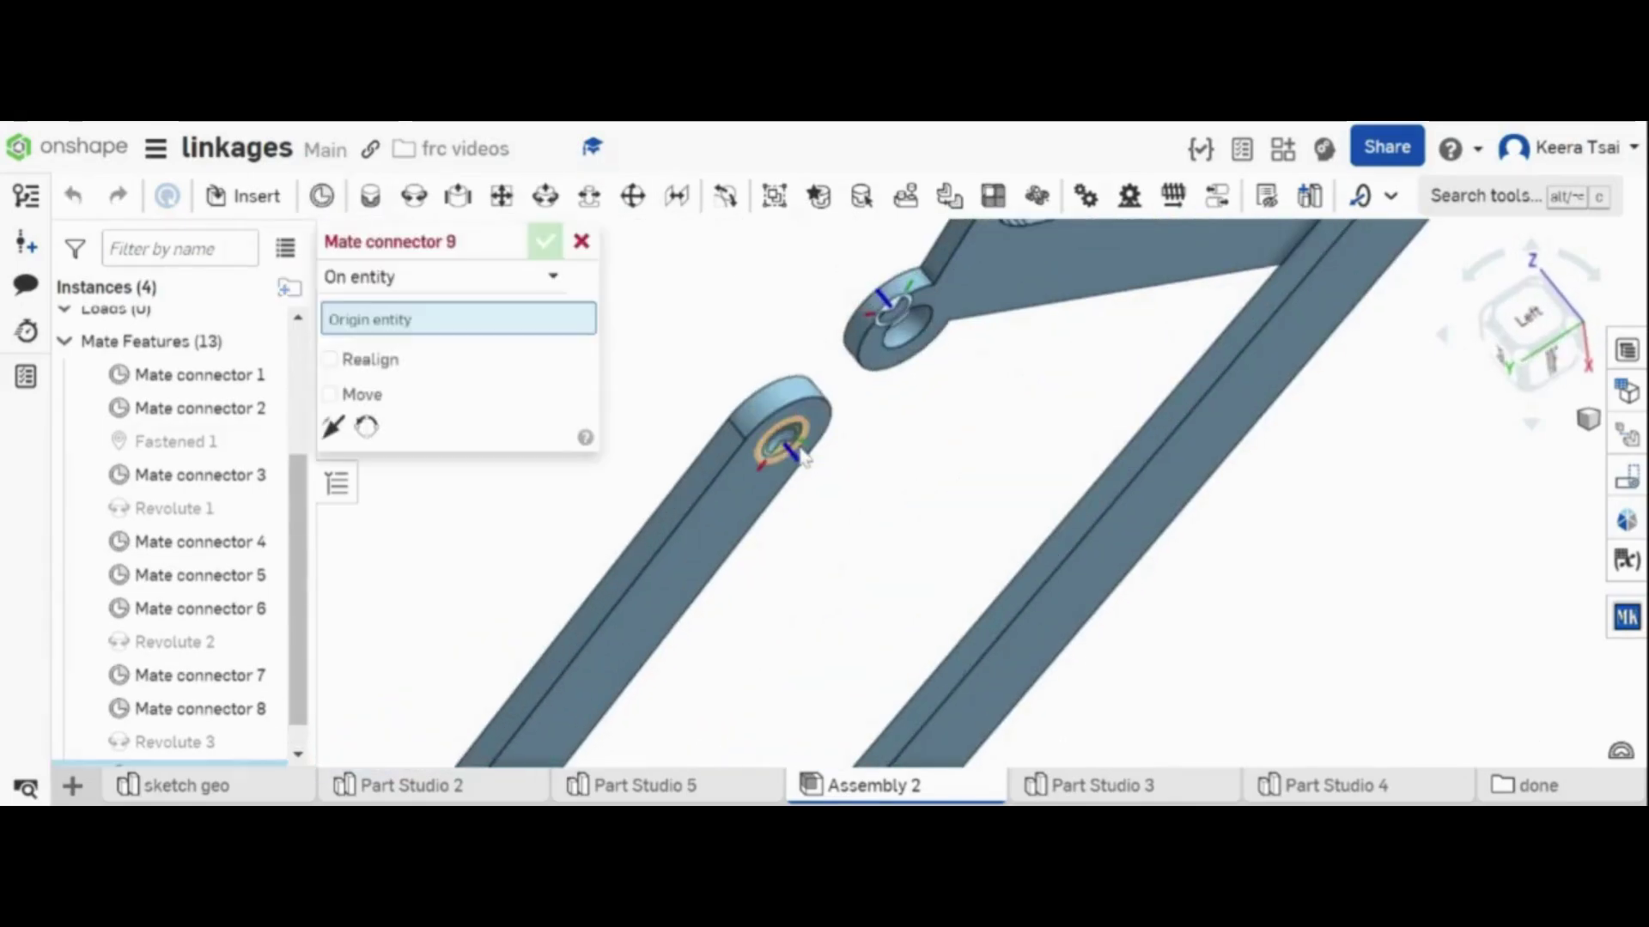
click(802, 455)
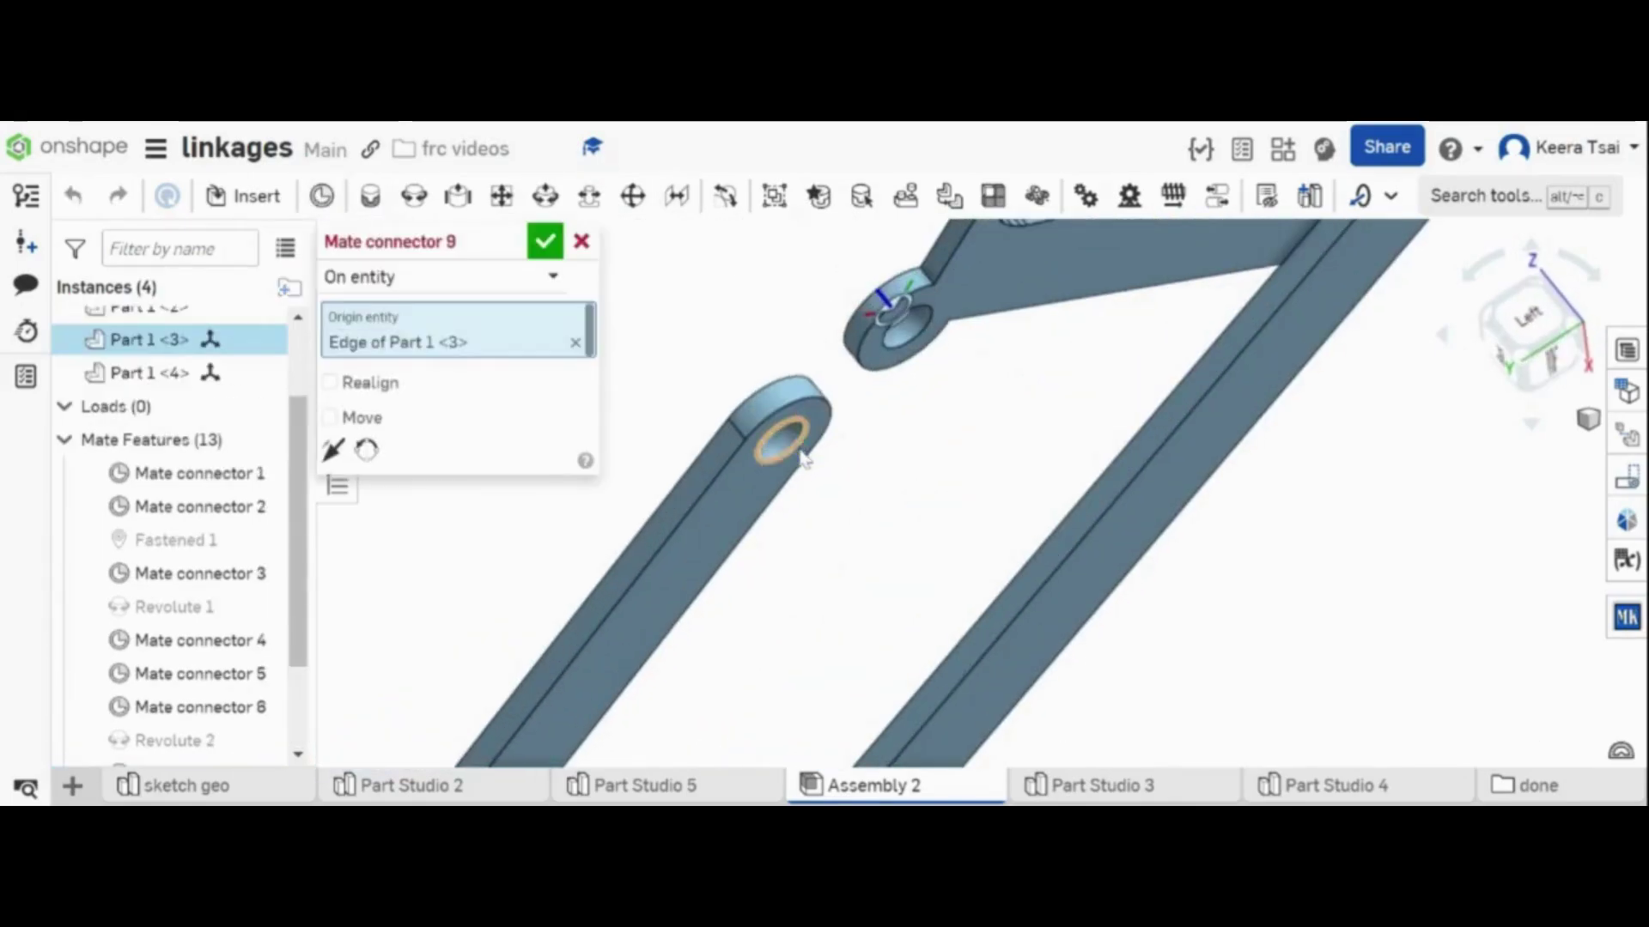
click(543, 244)
- Join the plate's hole beside the digit 3 to the middle-length link's free-end connector with a Revolute mate, flipping its primary axis
right_drag(975, 317, 1011, 361)
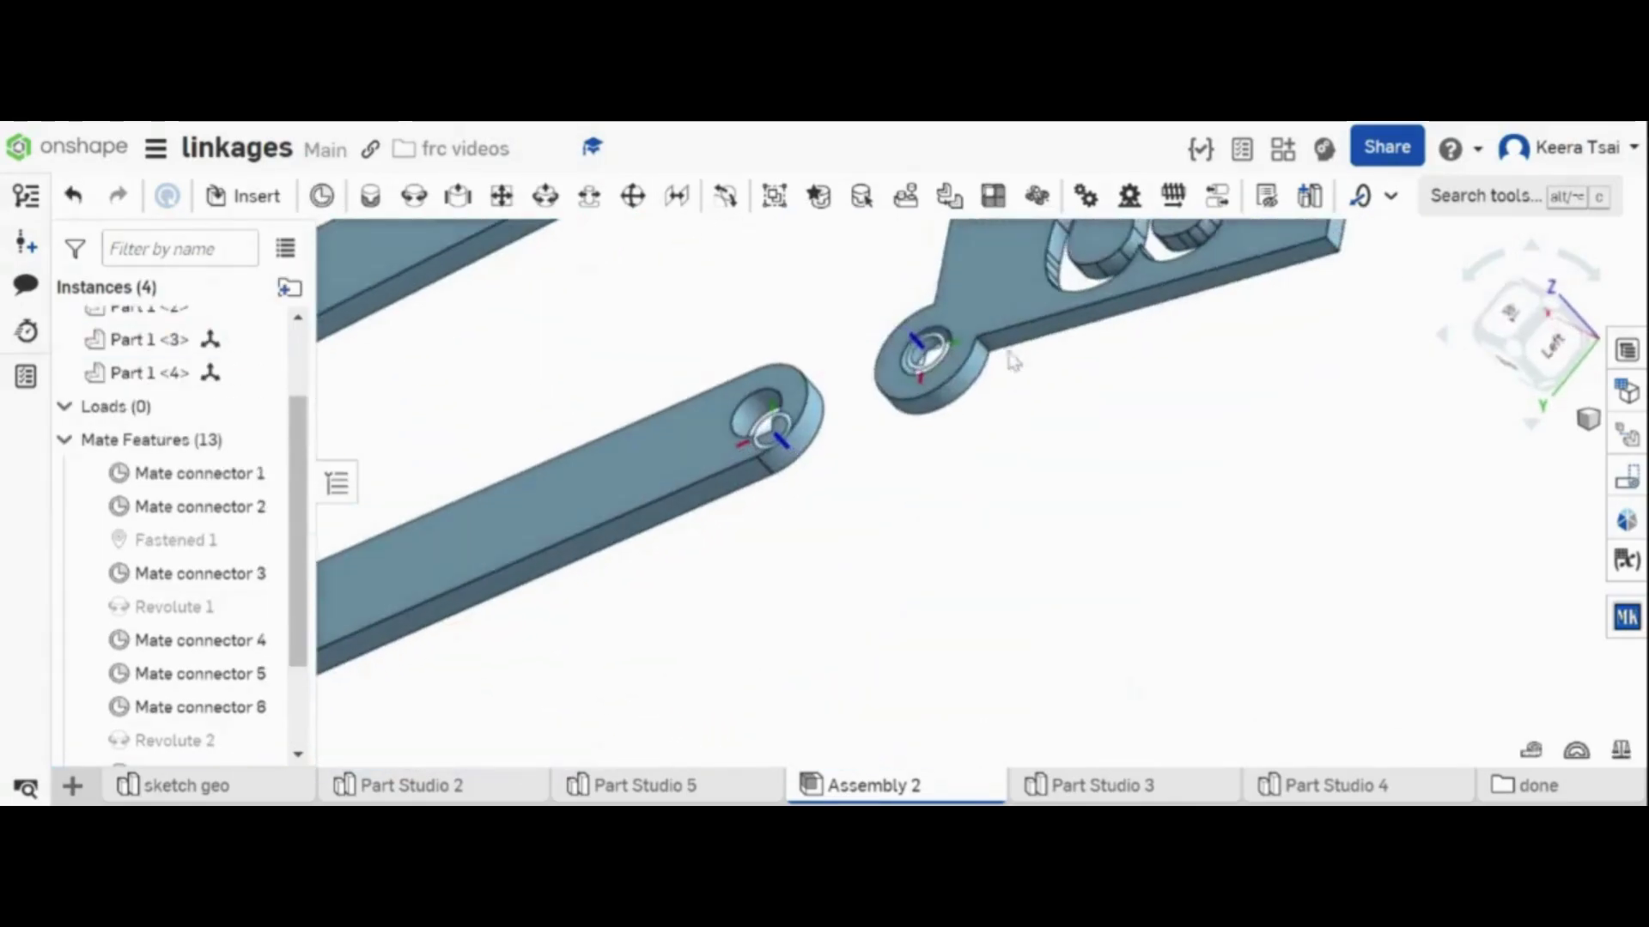
click(414, 195)
click(936, 417)
right_drag(936, 417, 775, 378)
click(749, 371)
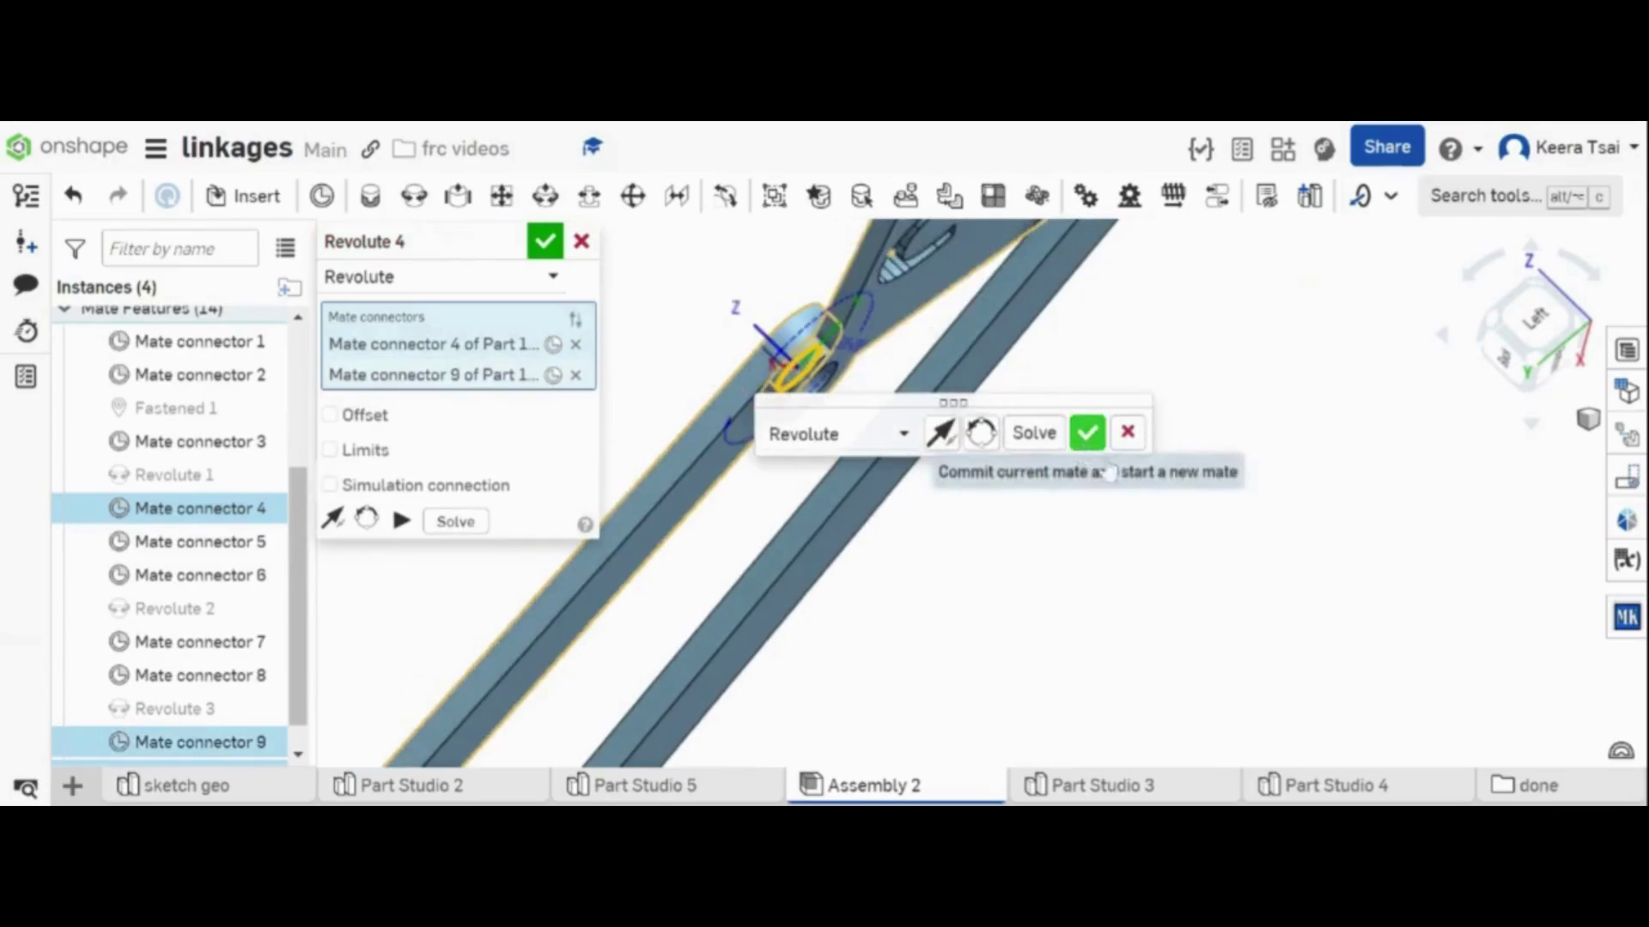
click(941, 432)
click(586, 242)
- Inspect the assembled linkage from above and from oblique angles, checking how the plate and links stack at each joint
right_drag(1268, 475, 1414, 518)
scroll(1415, 519, down, 5)
click(1532, 342)
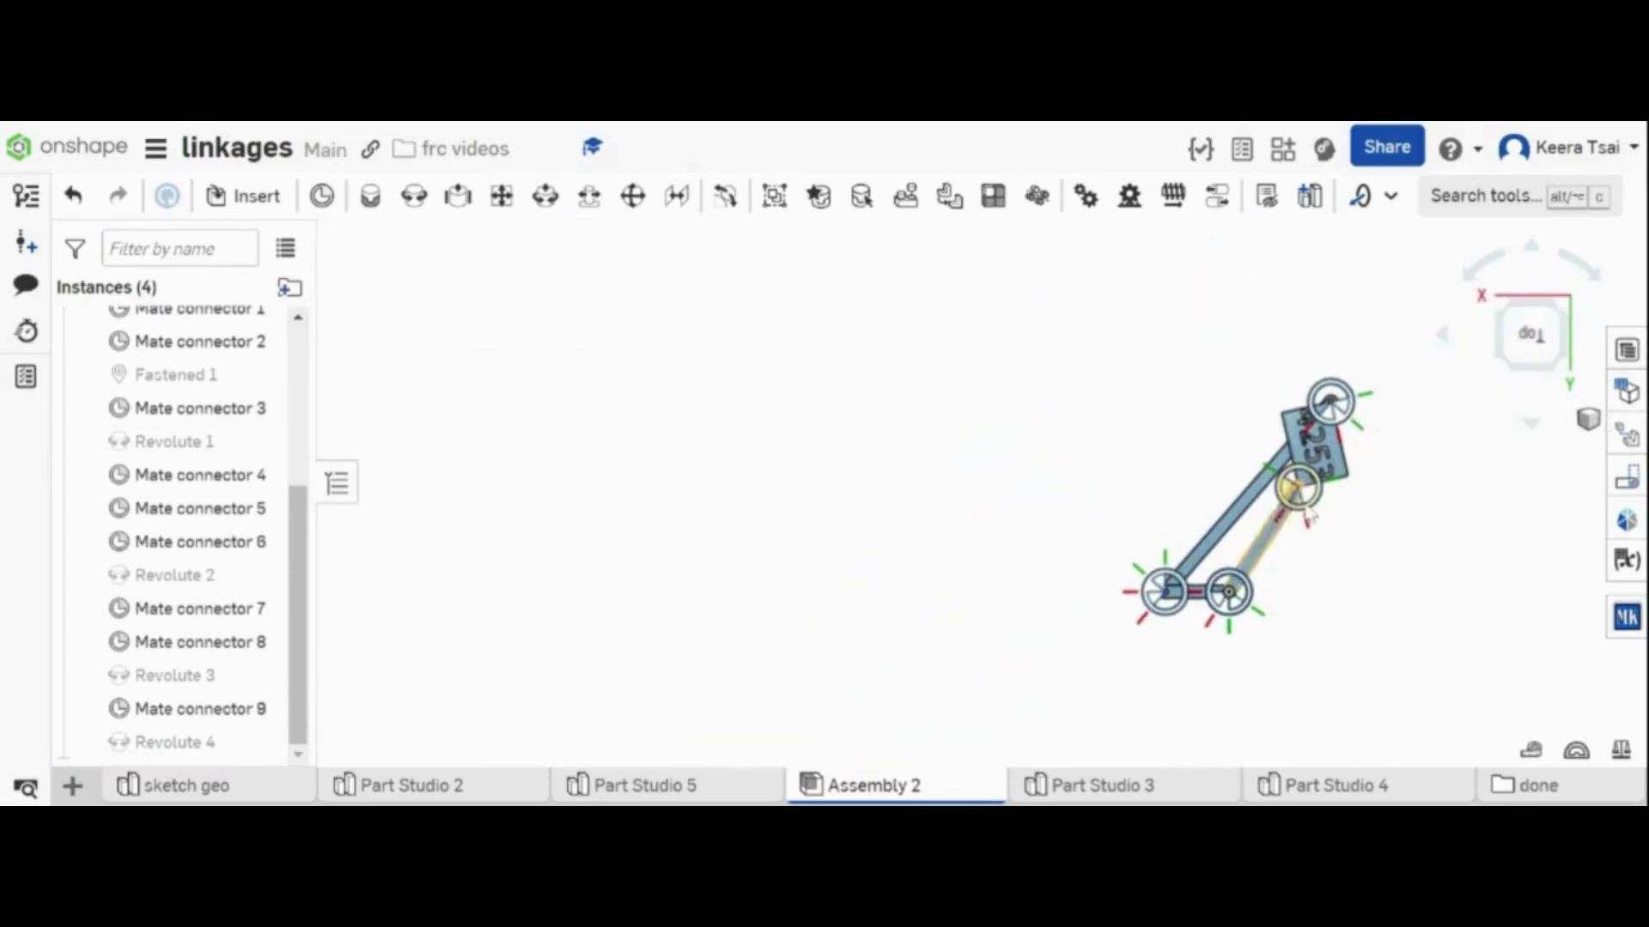
right_drag(1130, 423, 1396, 558)
scroll(1376, 487, up, 4)
scroll(481, 388, down, 4)
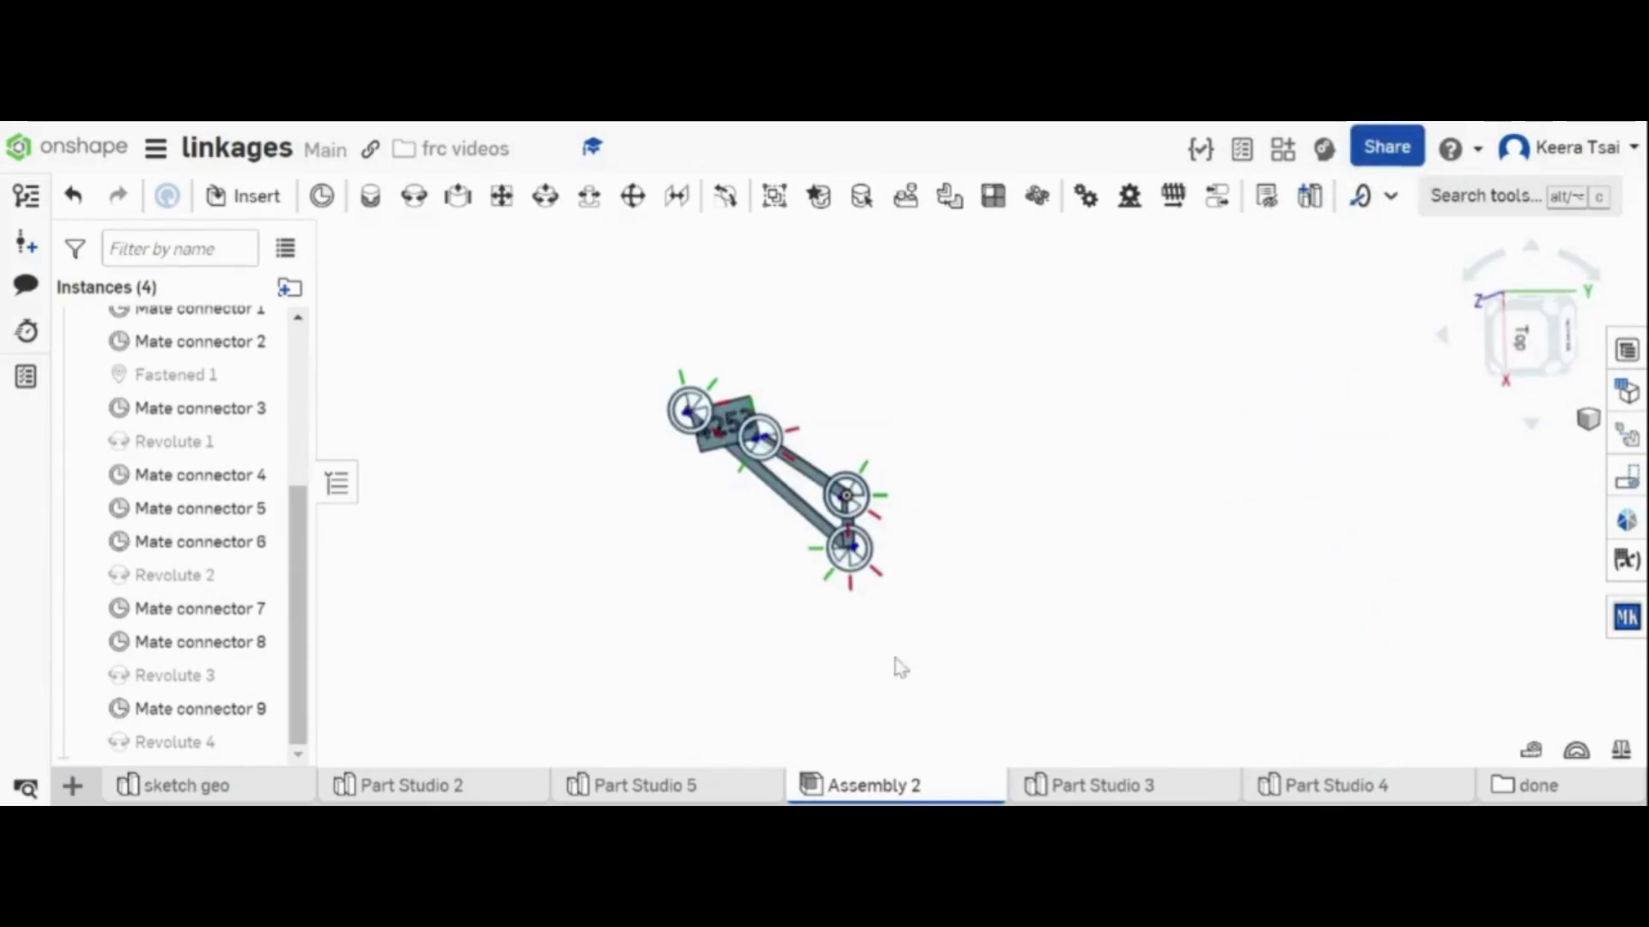
scroll(963, 509, up, 2)
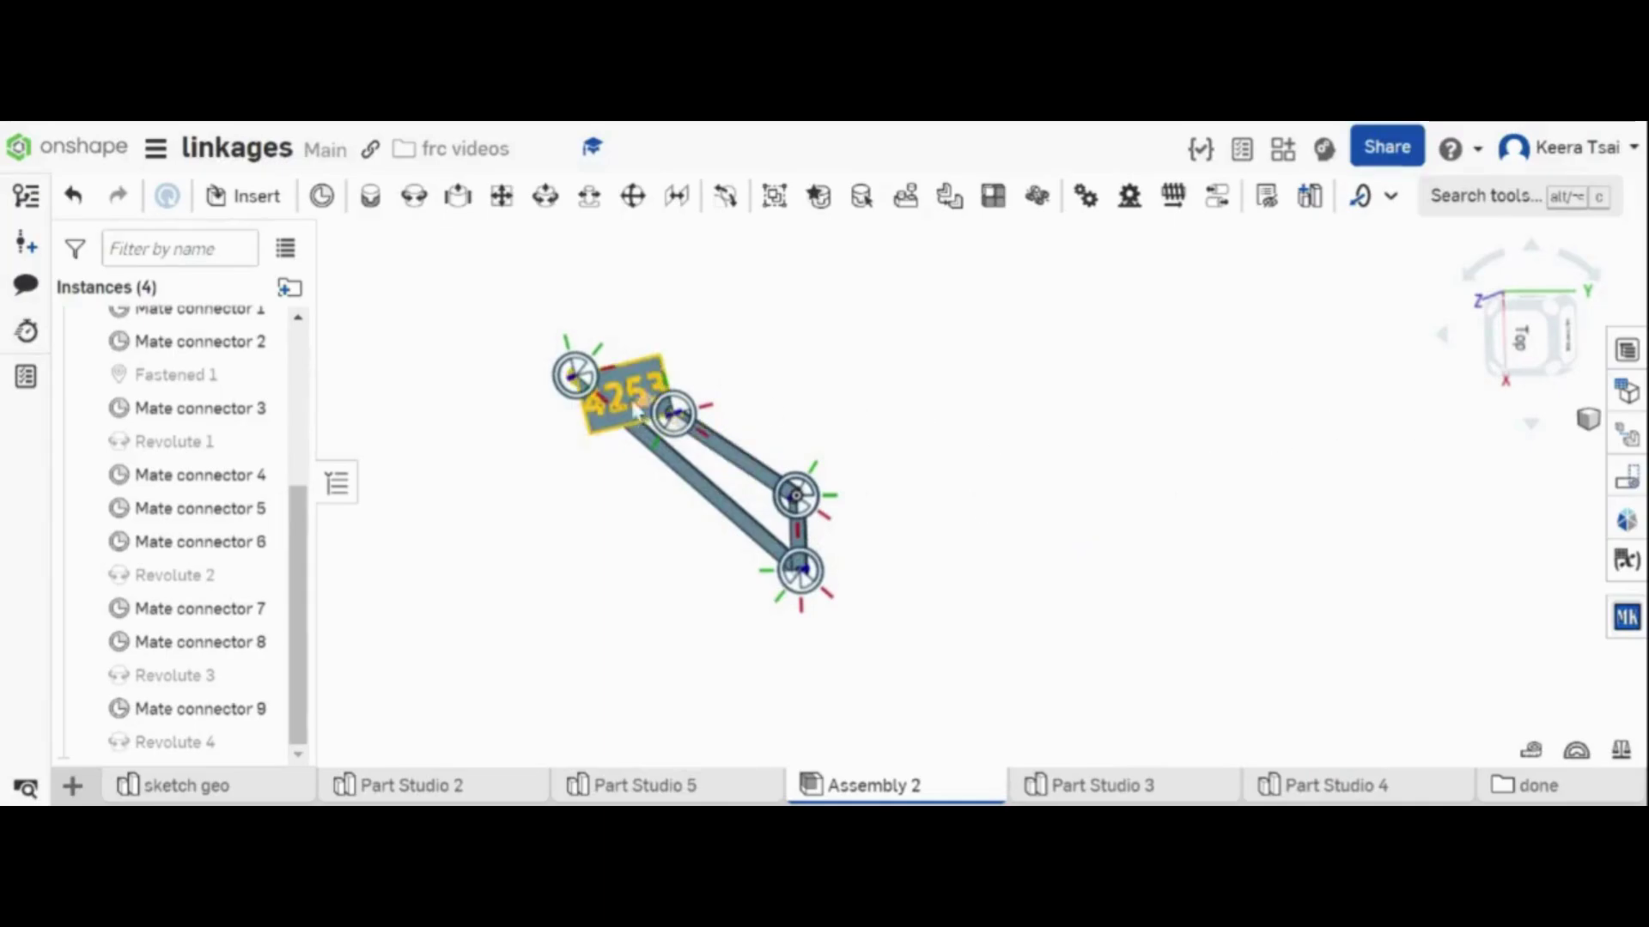
scroll(751, 438, up, 3)
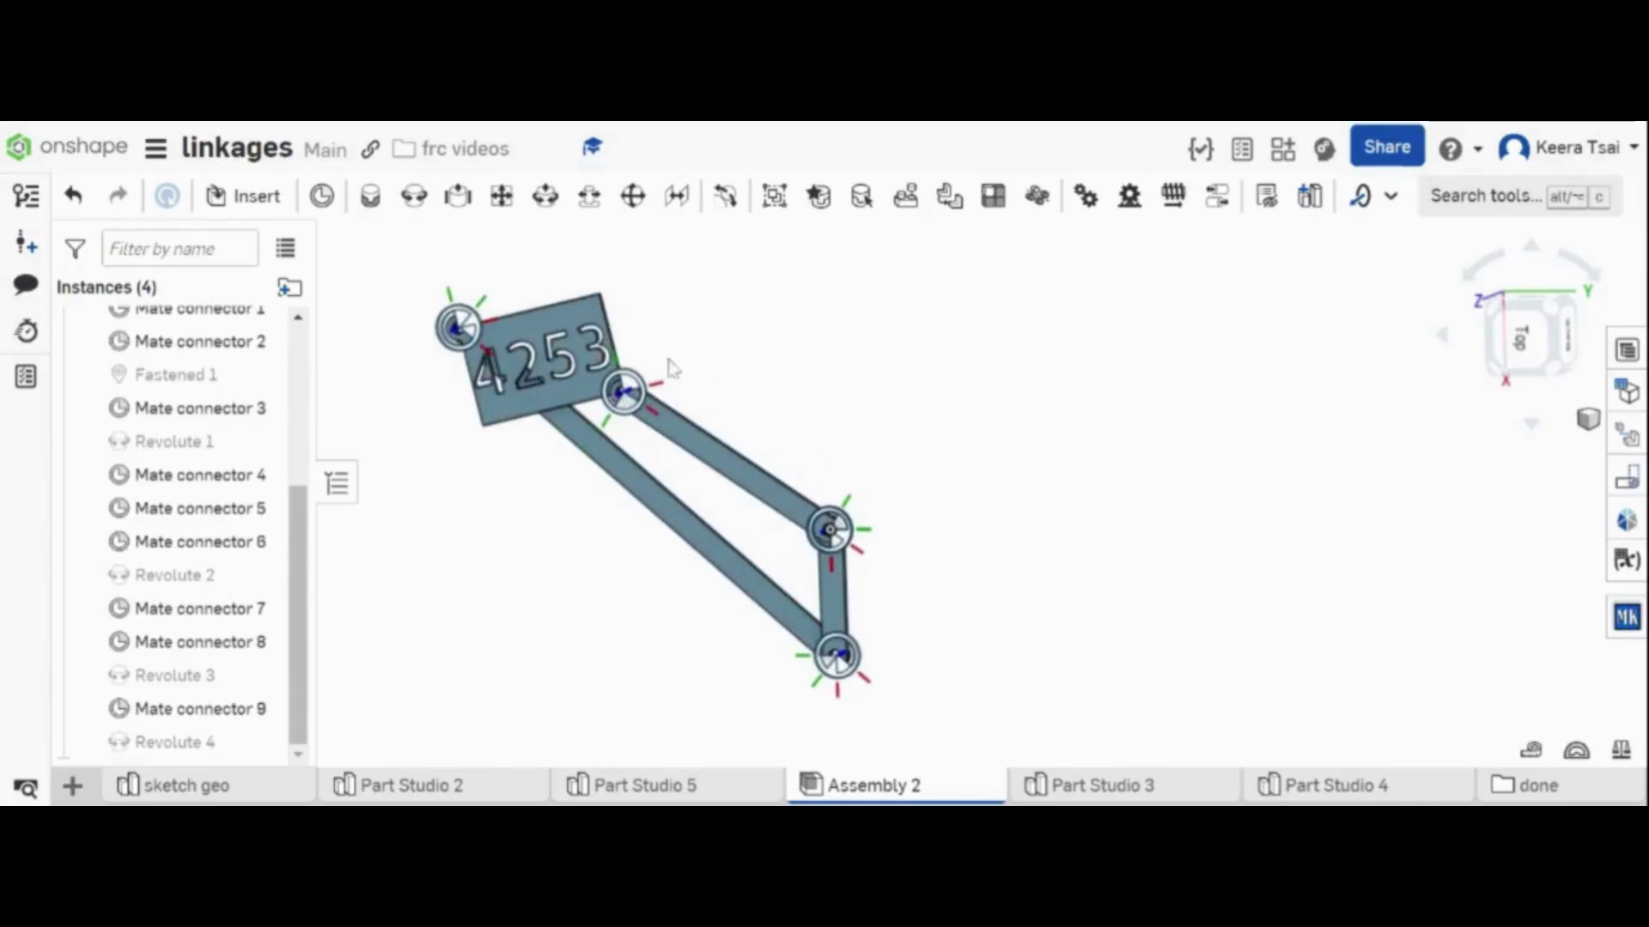
scroll(738, 371, up, 5)
right_drag(677, 438, 709, 492)
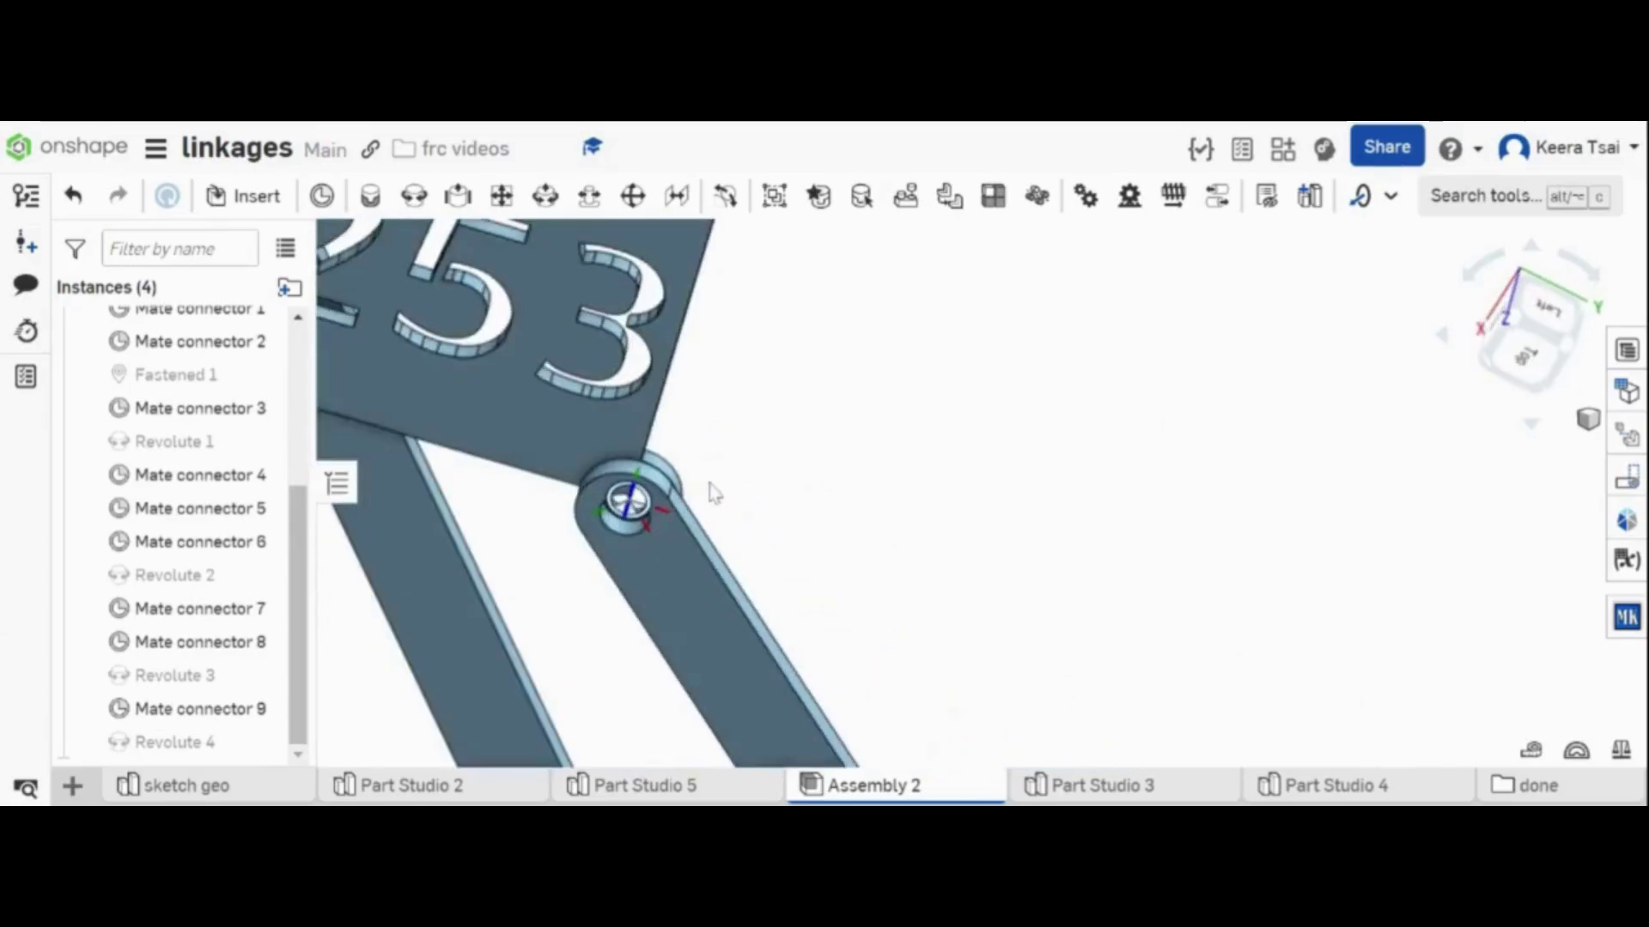
scroll(919, 550, down, 4)
right_drag(405, 258, 415, 294)
scroll(423, 244, down, 3)
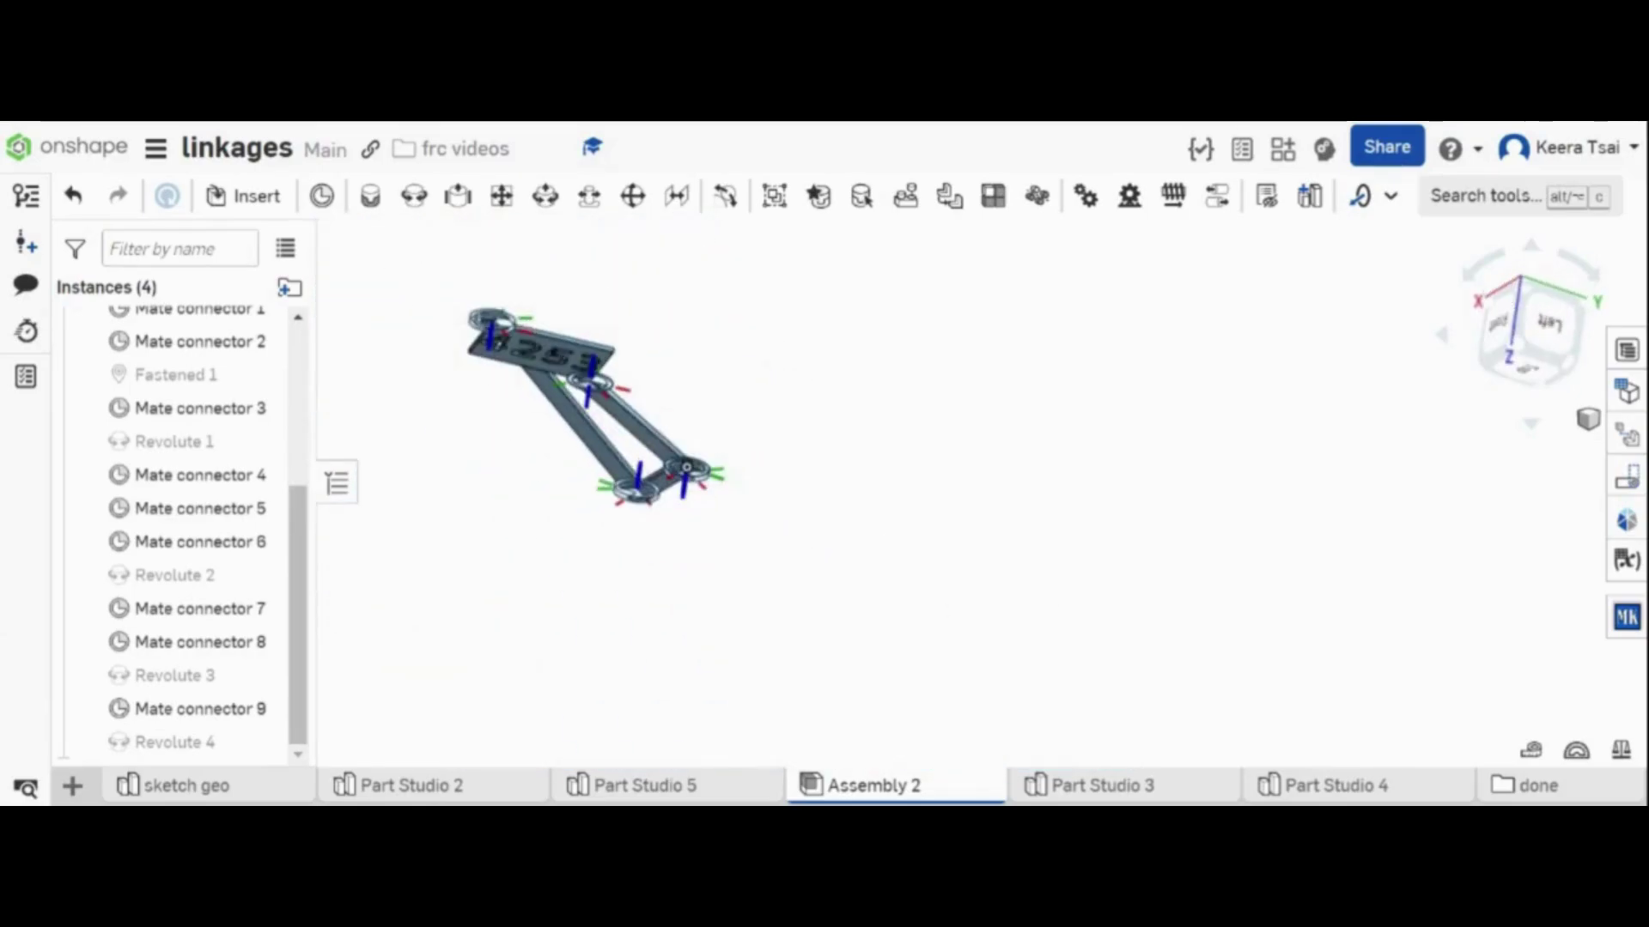
scroll(687, 468, up, 6)
right_drag(688, 468, 813, 472)
scroll(1106, 487, down, 5)
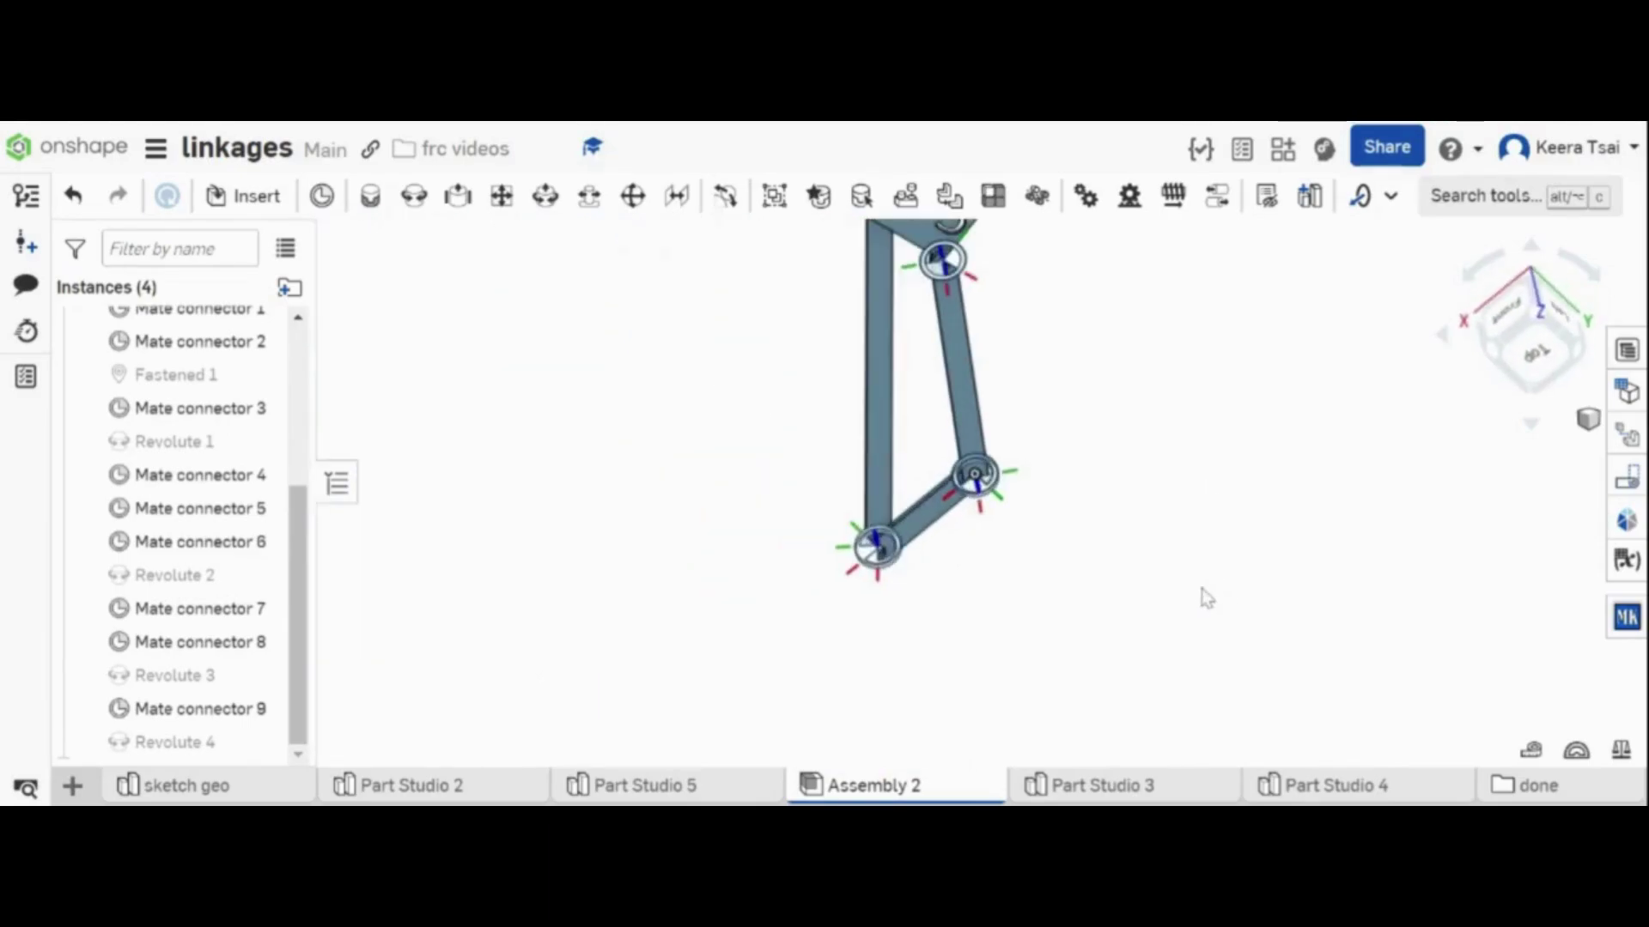
- View the linkage from near the top and swing it to check how the plate moves
click(1526, 368)
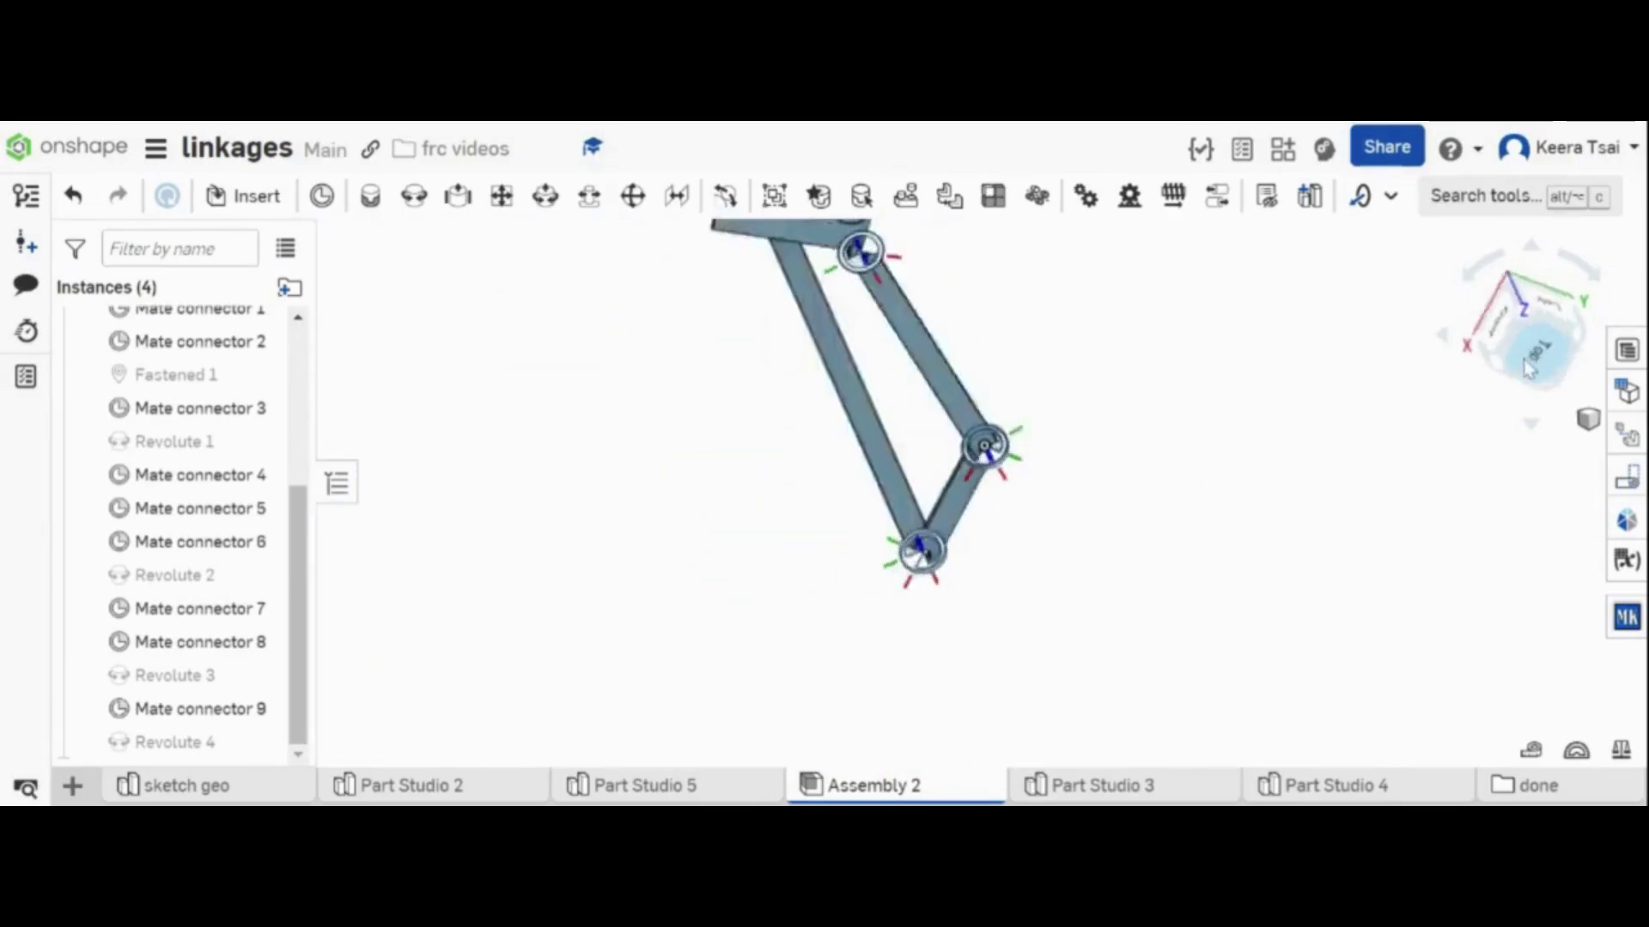
drag(1524, 352, 1589, 126)
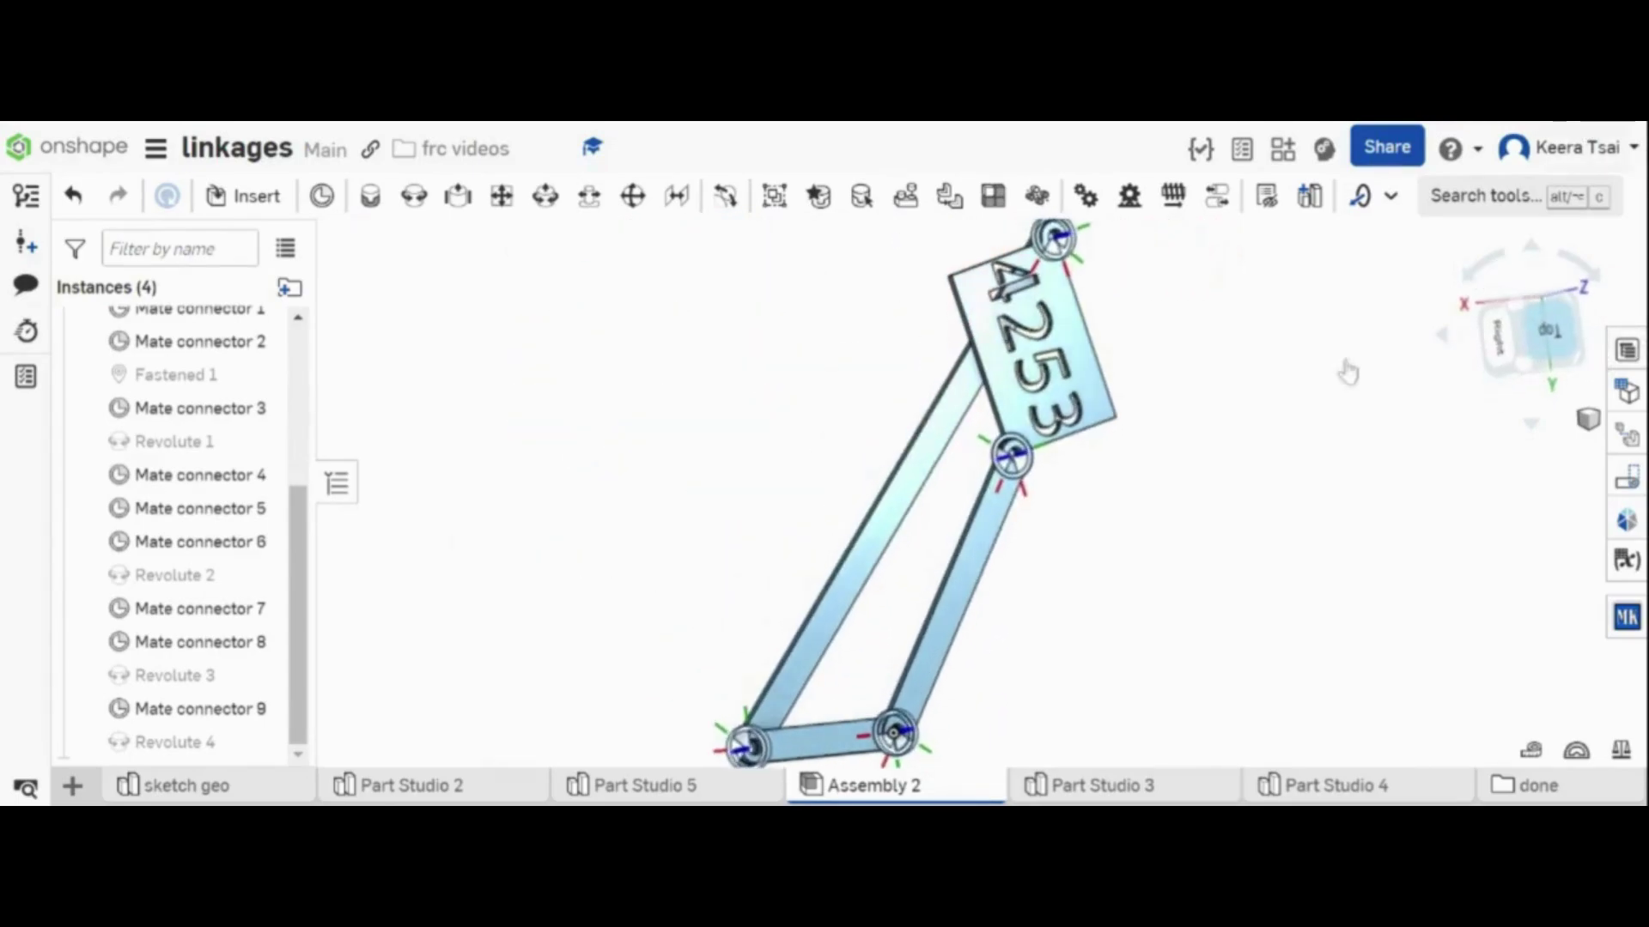
scroll(1251, 412, down, 3)
drag(1118, 508, 1097, 462)
drag(987, 433, 901, 436)
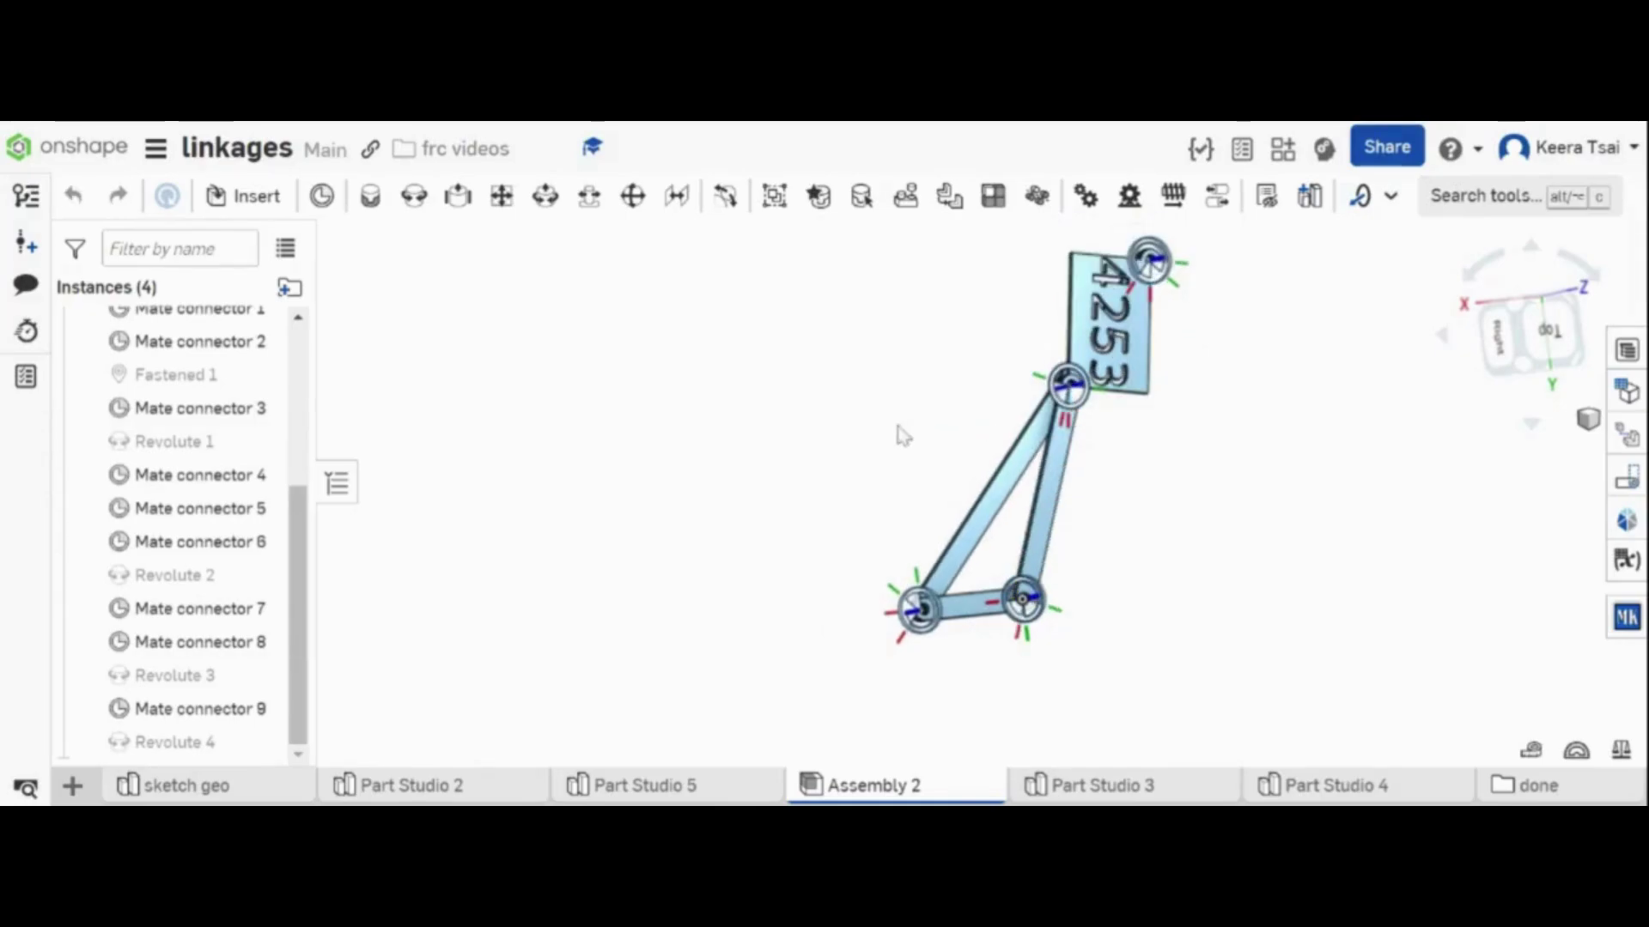
- Swing the joined links and the 4253 plate to check how the plate turns at its two joints
scroll(1266, 425, down, 2)
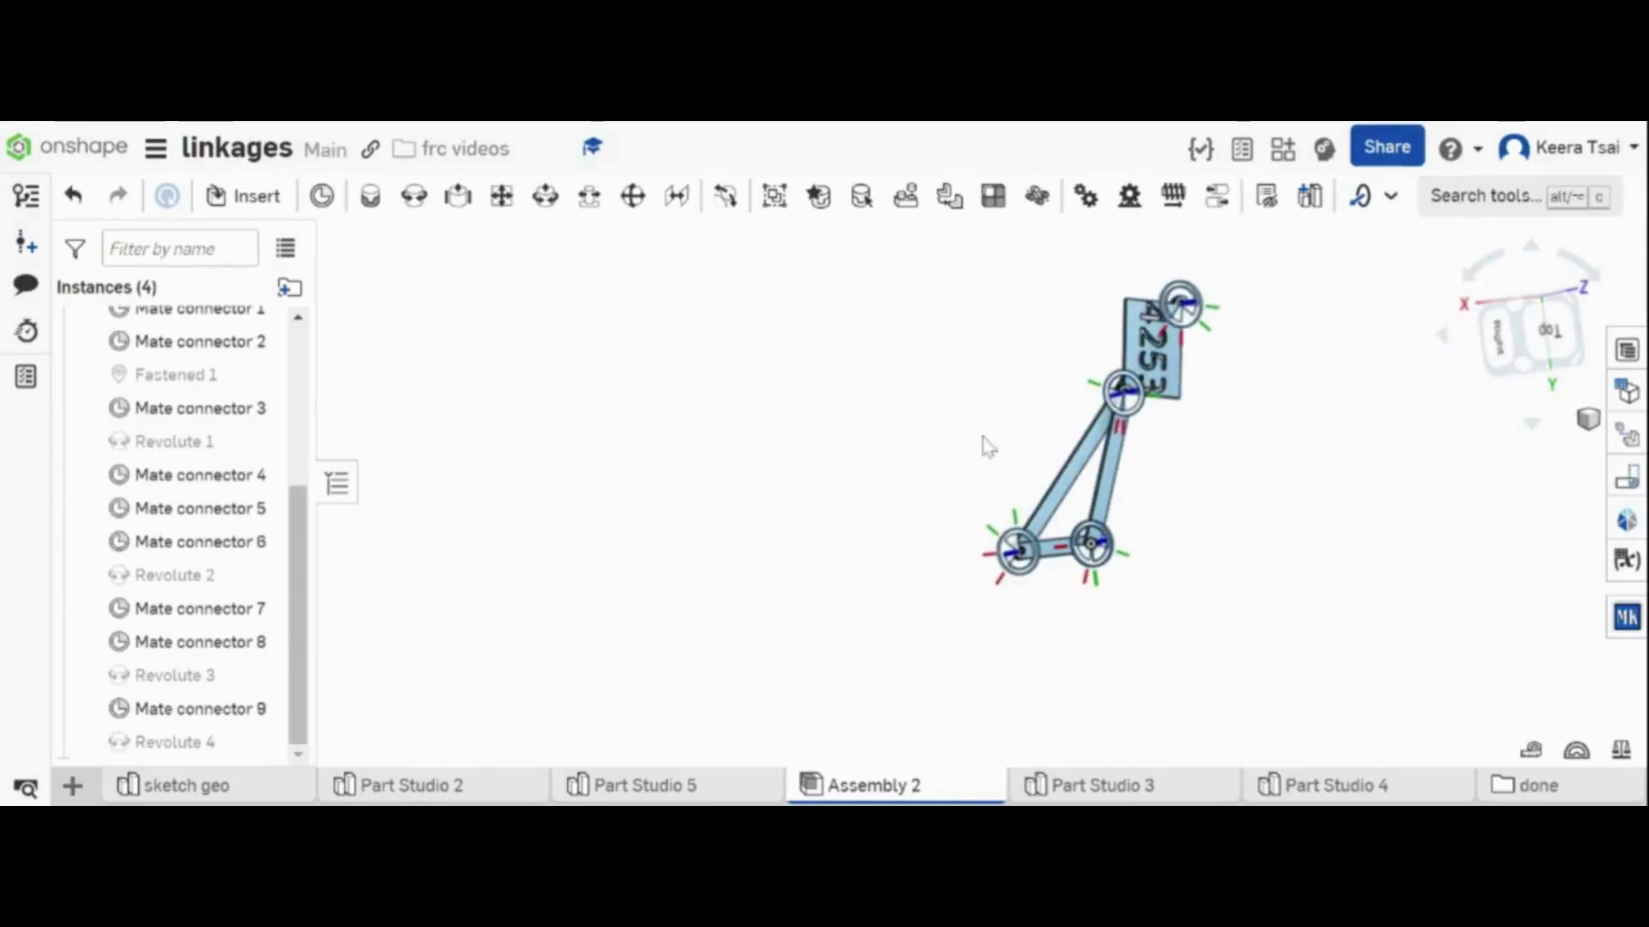
drag(1034, 387, 790, 420)
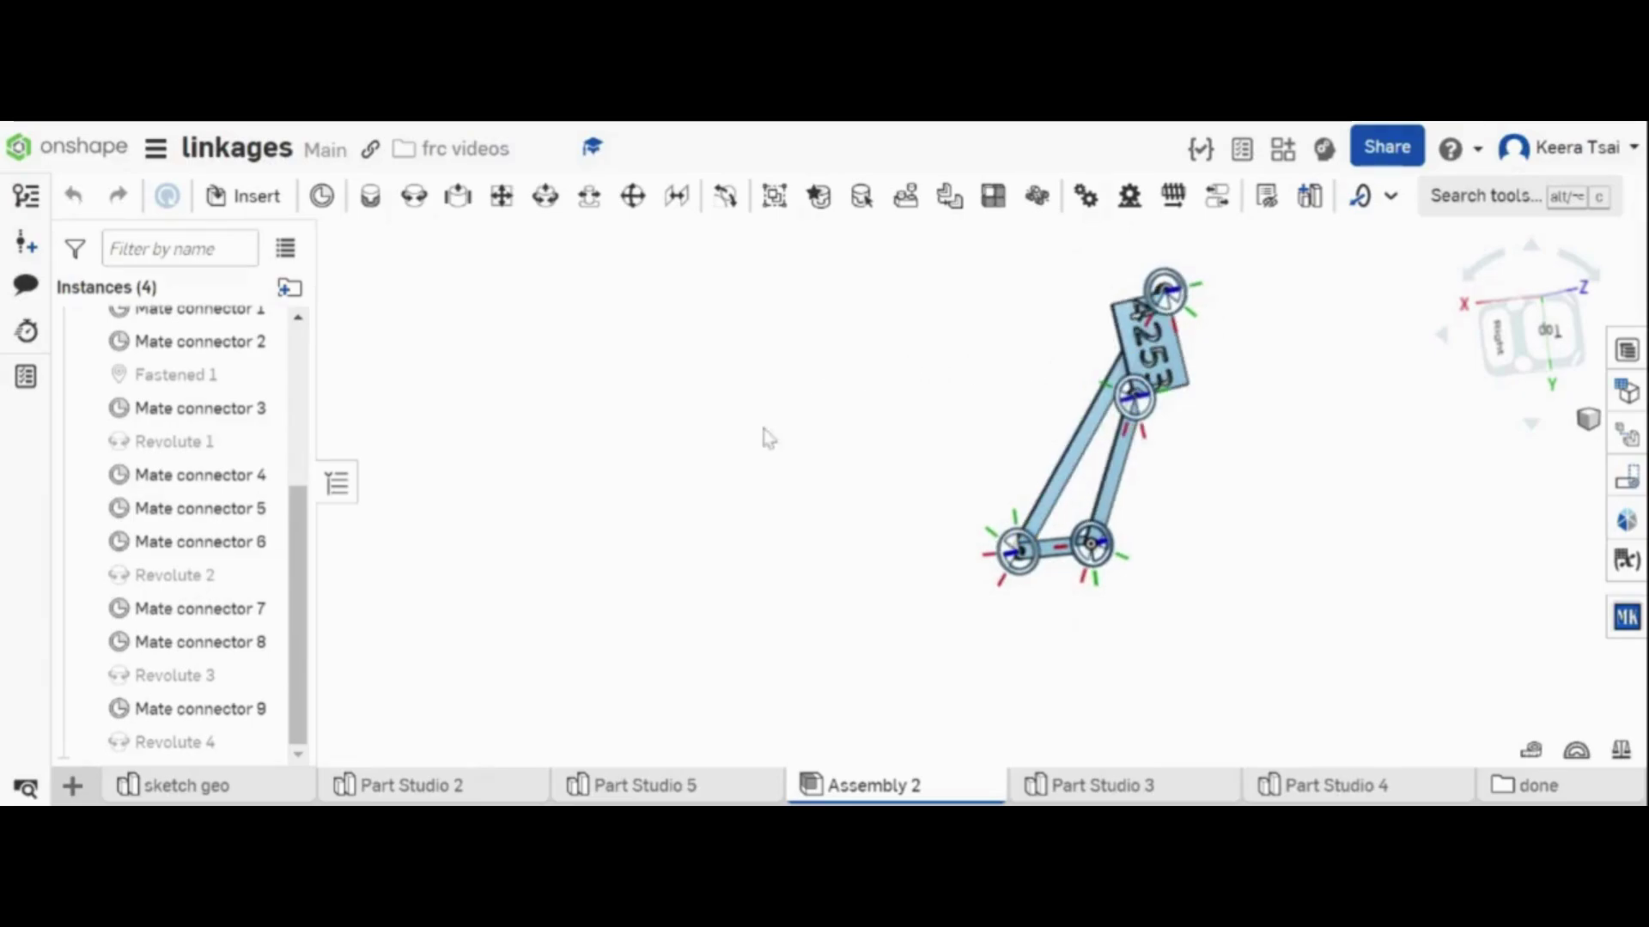
scroll(1179, 320, up, 3)
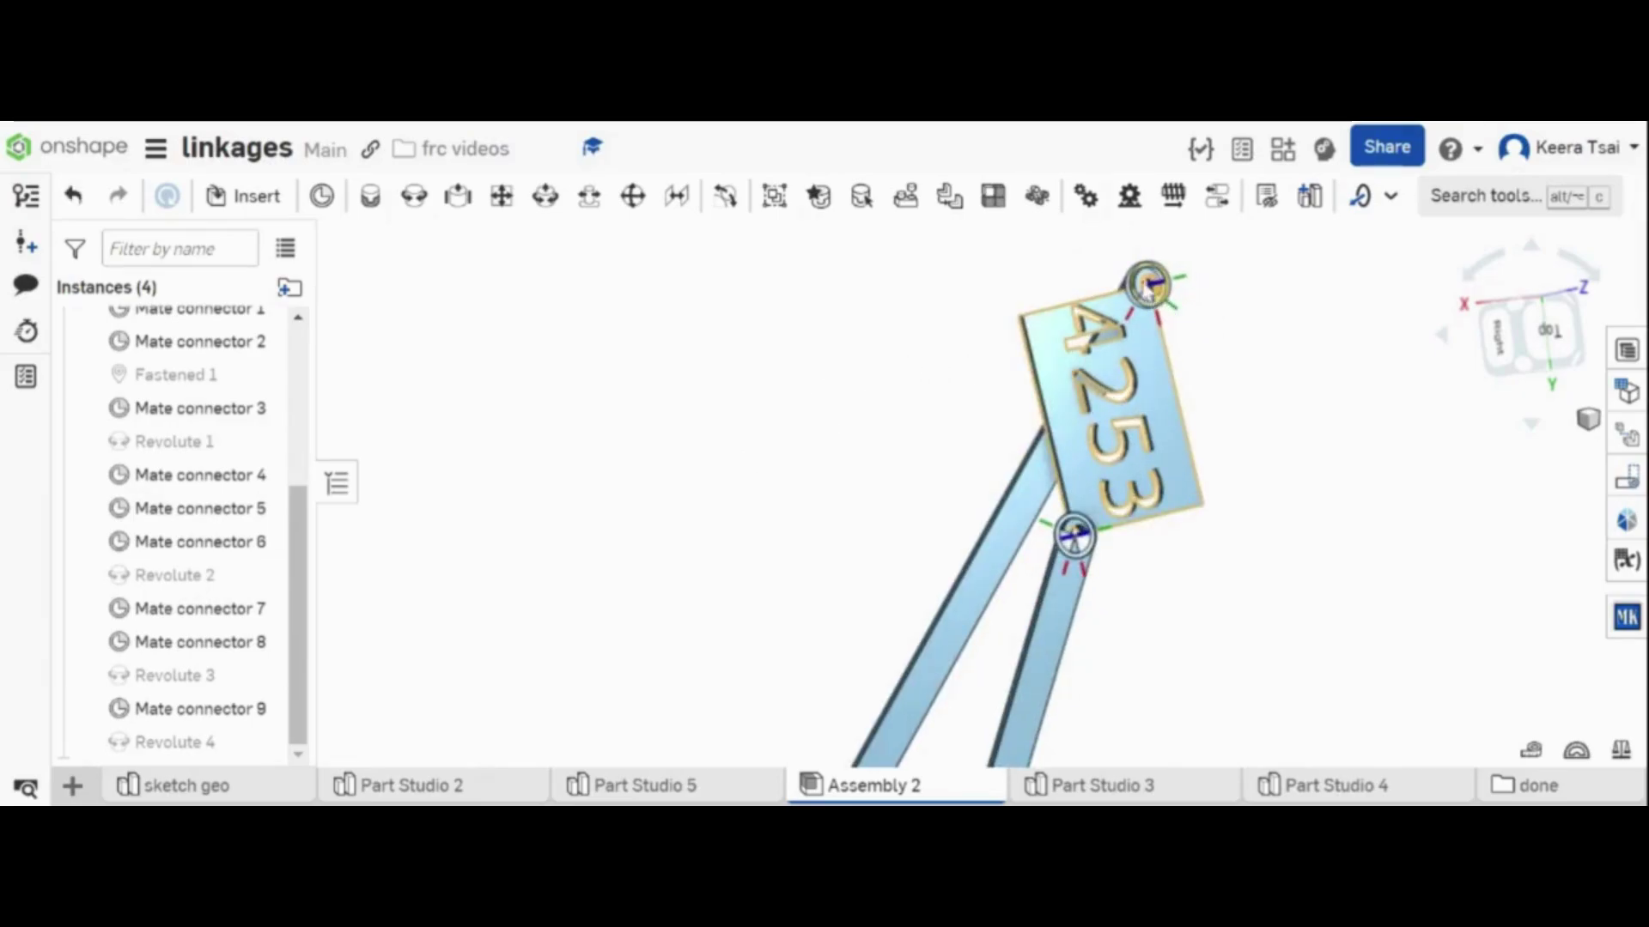
scroll(622, 437, down, 3)
- View the linkage from above with the 4253 text reading horizontally, and swing it back and forth to examine the plate's path
right_drag(1137, 729, 1280, 685)
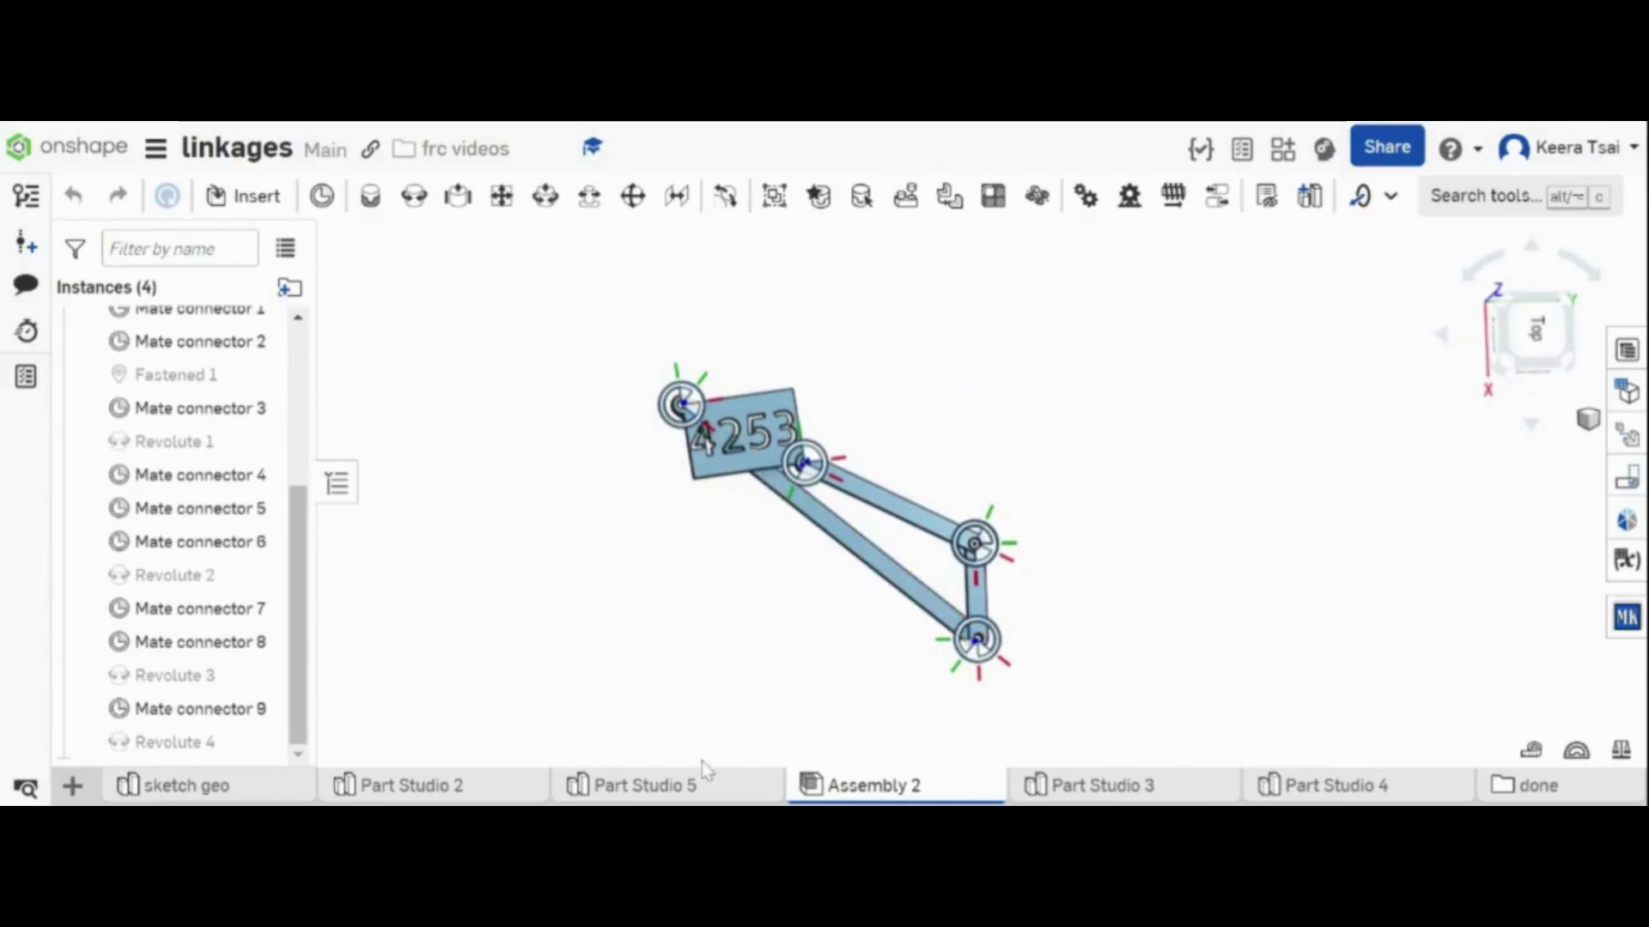
scroll(799, 515, up, 5)
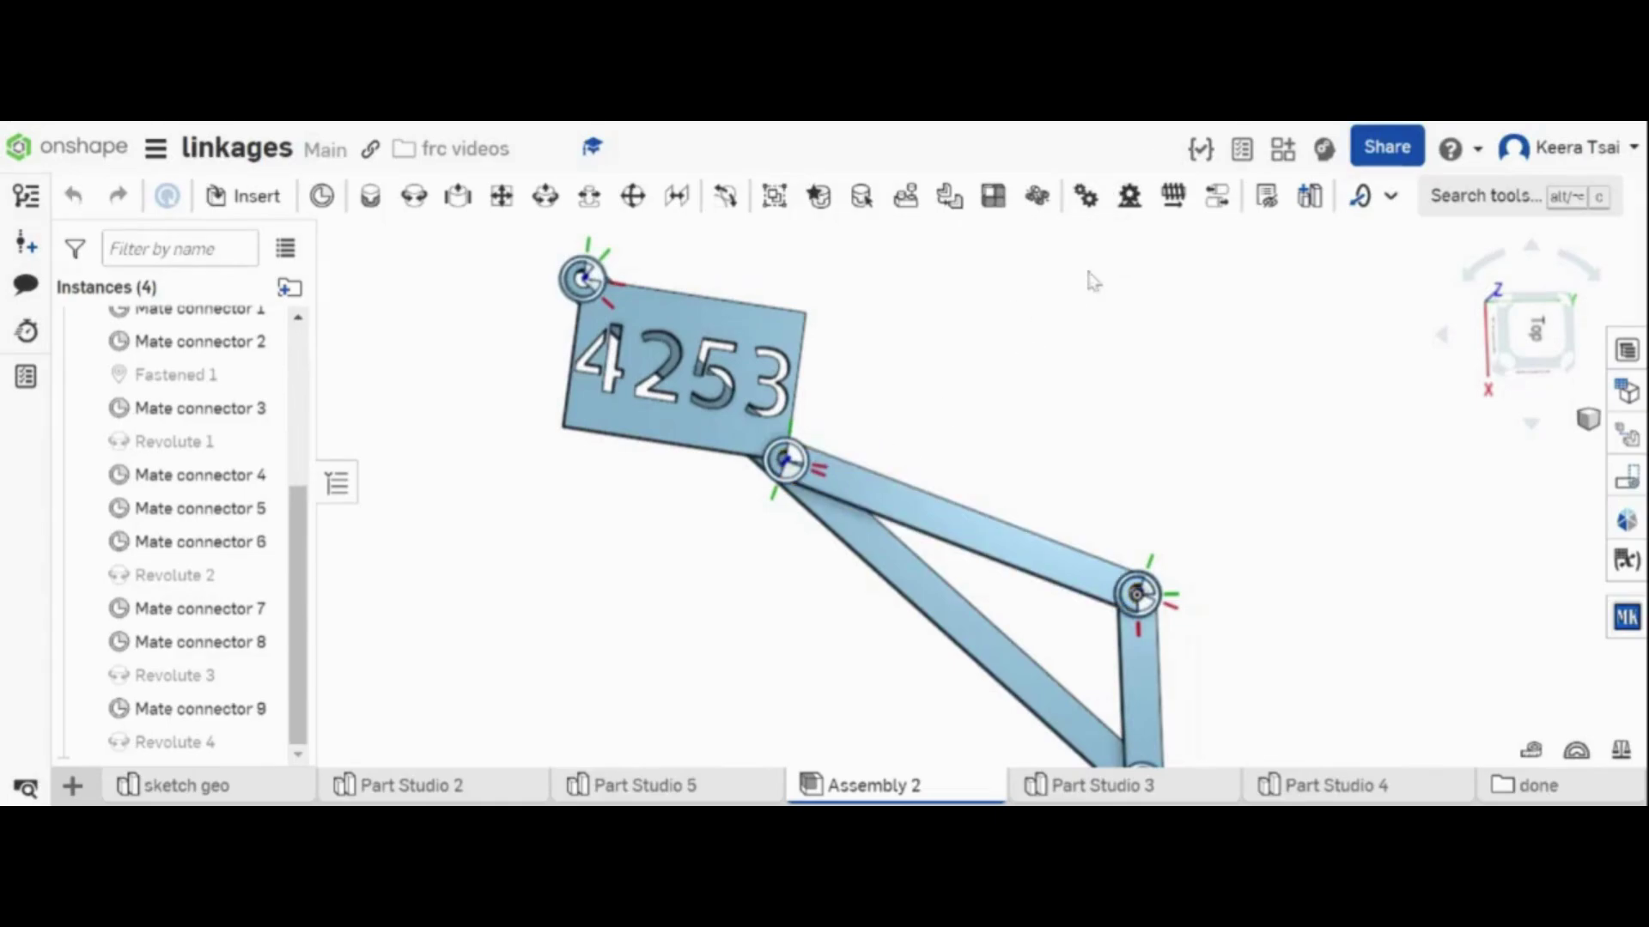
drag(837, 533, 617, 796)
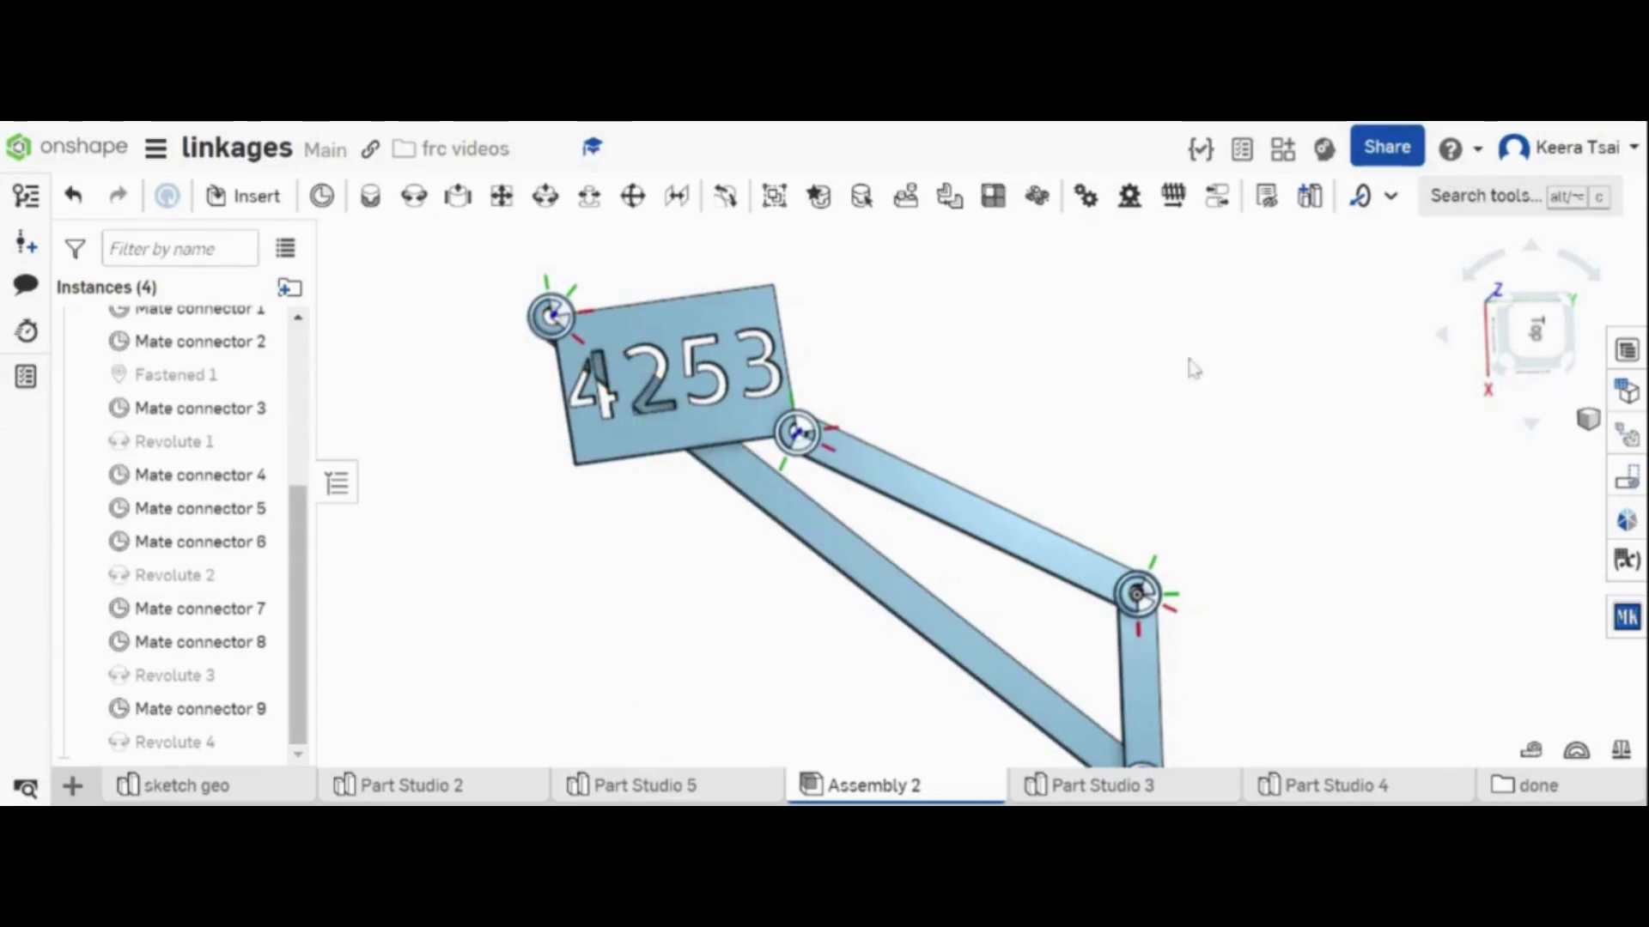
scroll(1151, 500, down, 3)
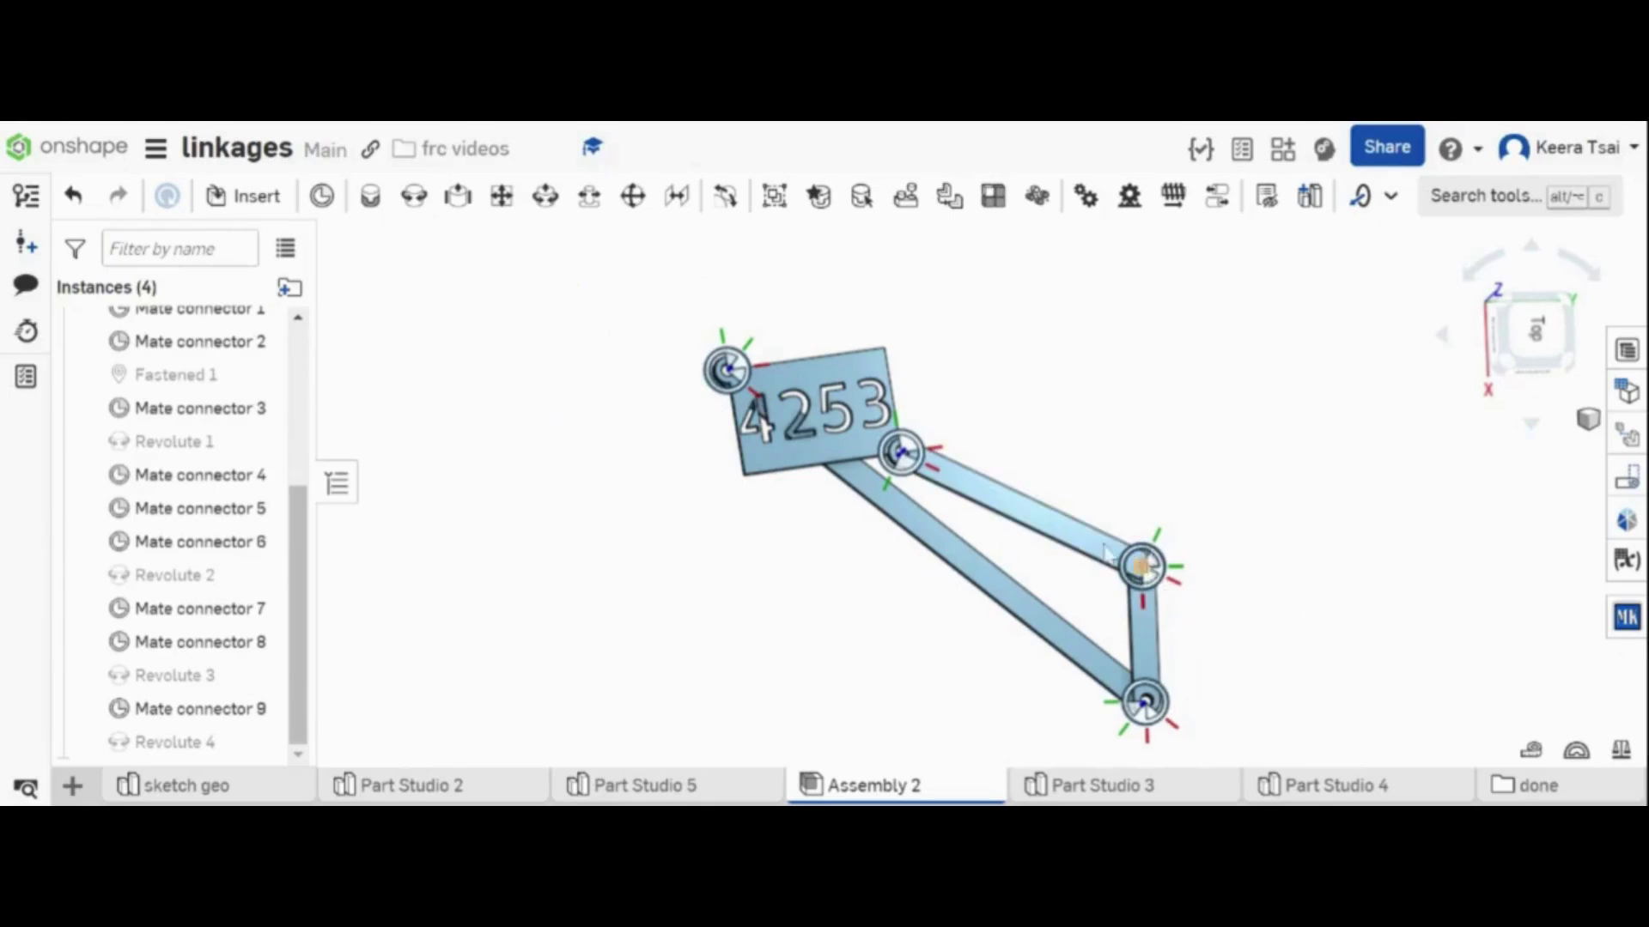
drag(996, 494, 799, 724)
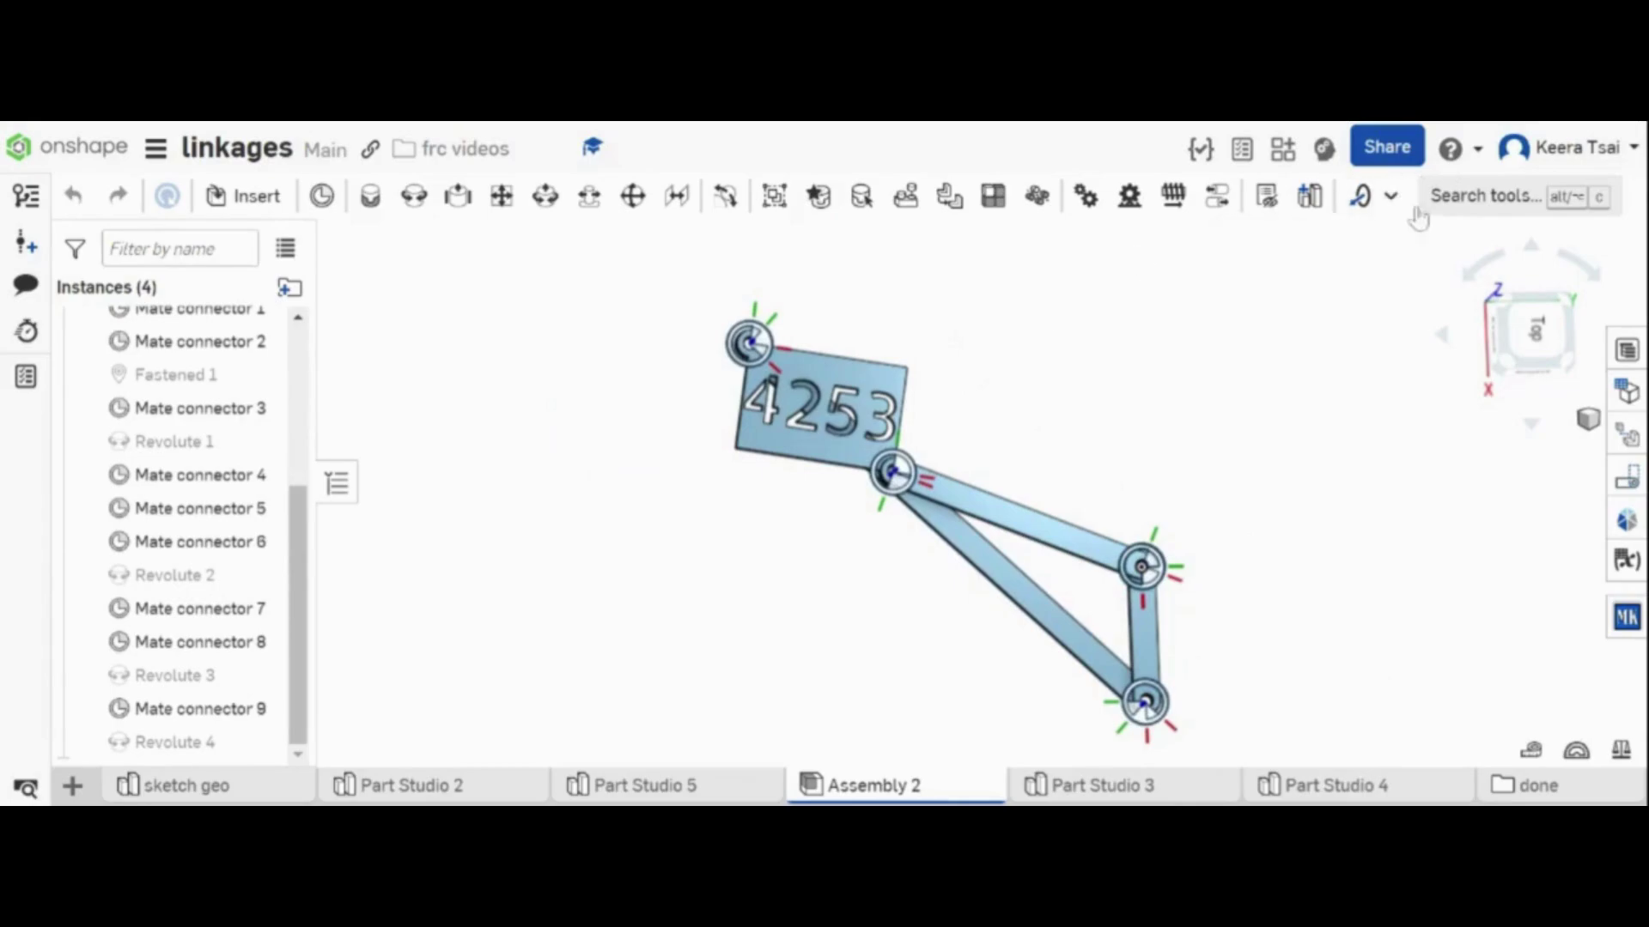
scroll(1296, 495, down, 3)
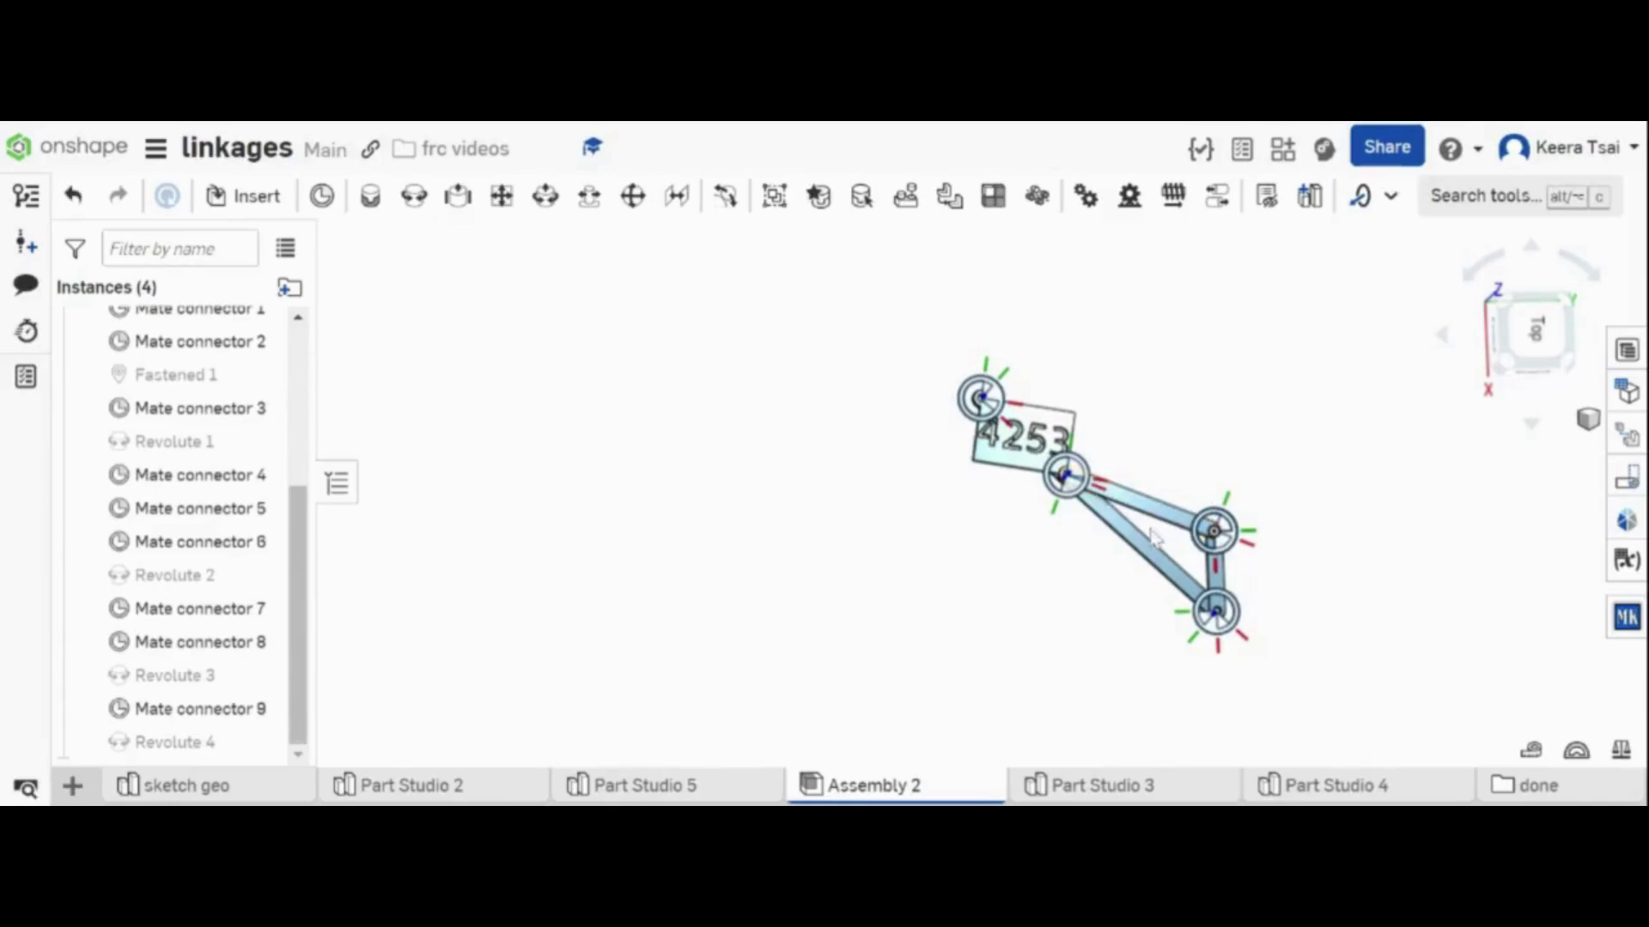
- Swing the links and plate over to the other side of the short base link, and undo that move
drag(1310, 302, 1300, 323)
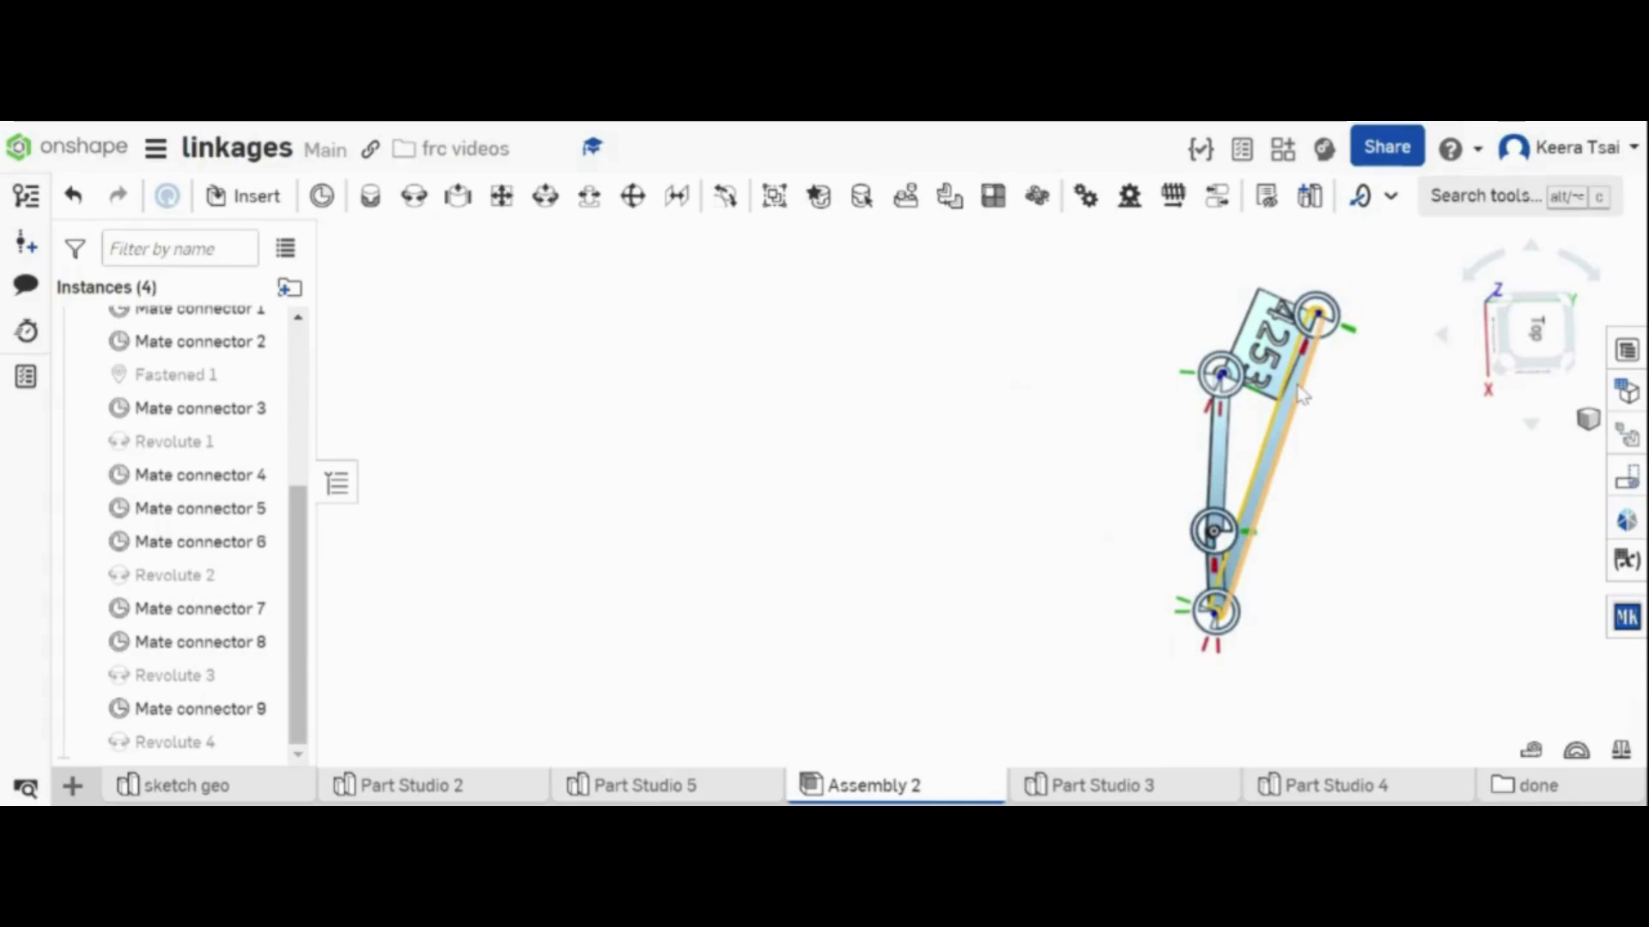
key(ctrl+z)
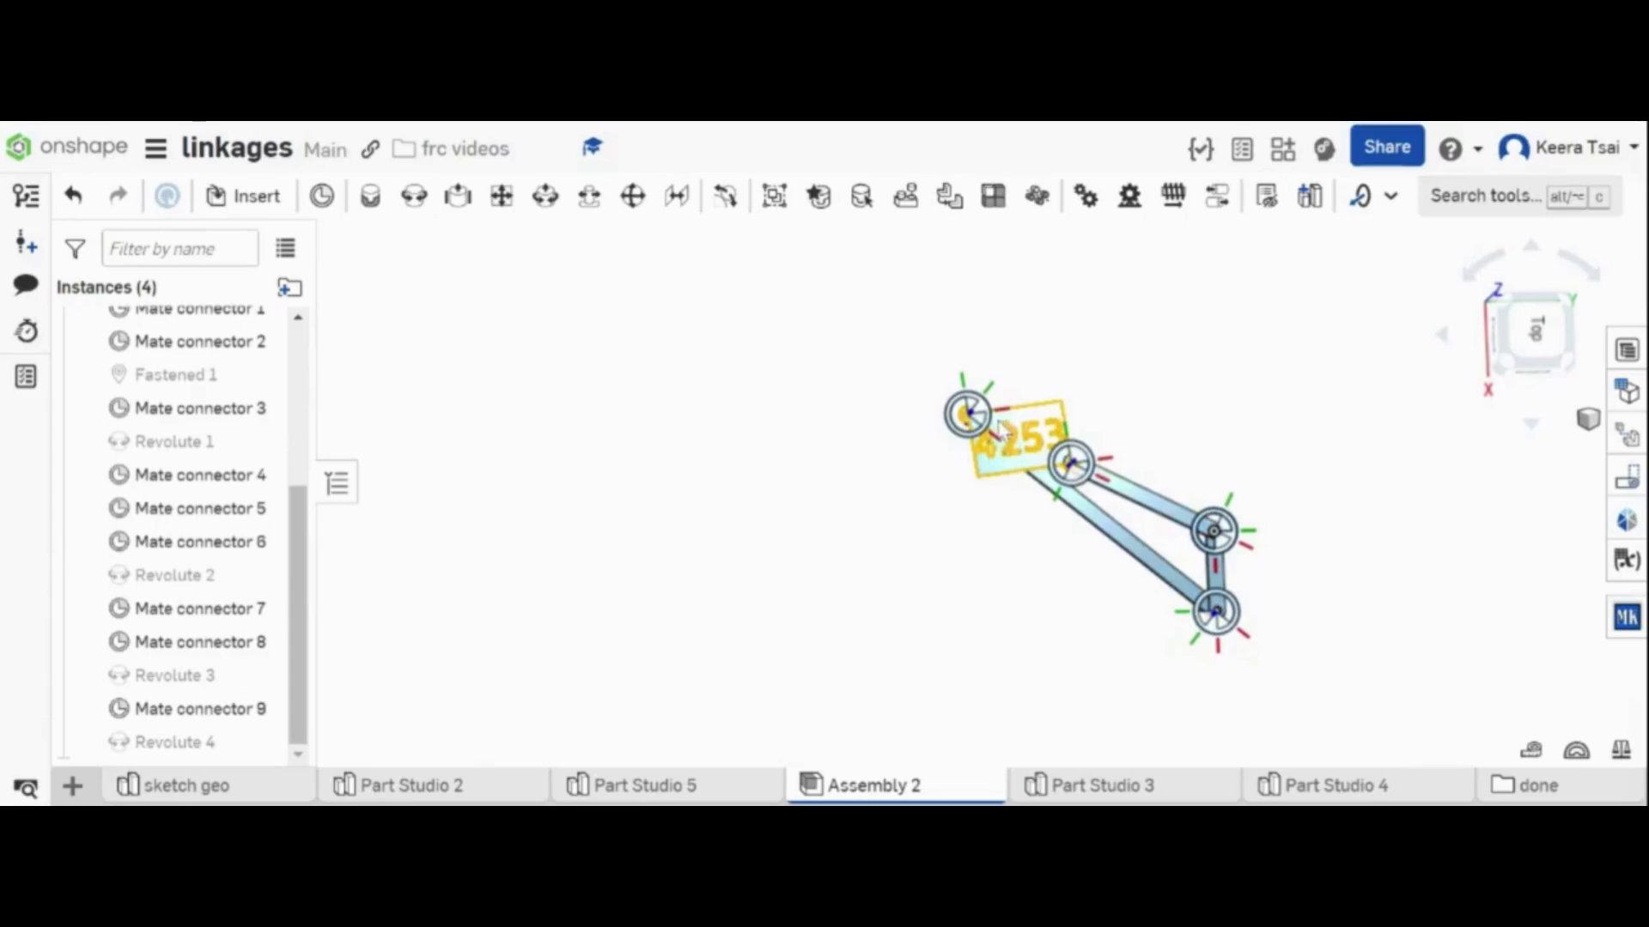
scroll(1168, 438, up, 3)
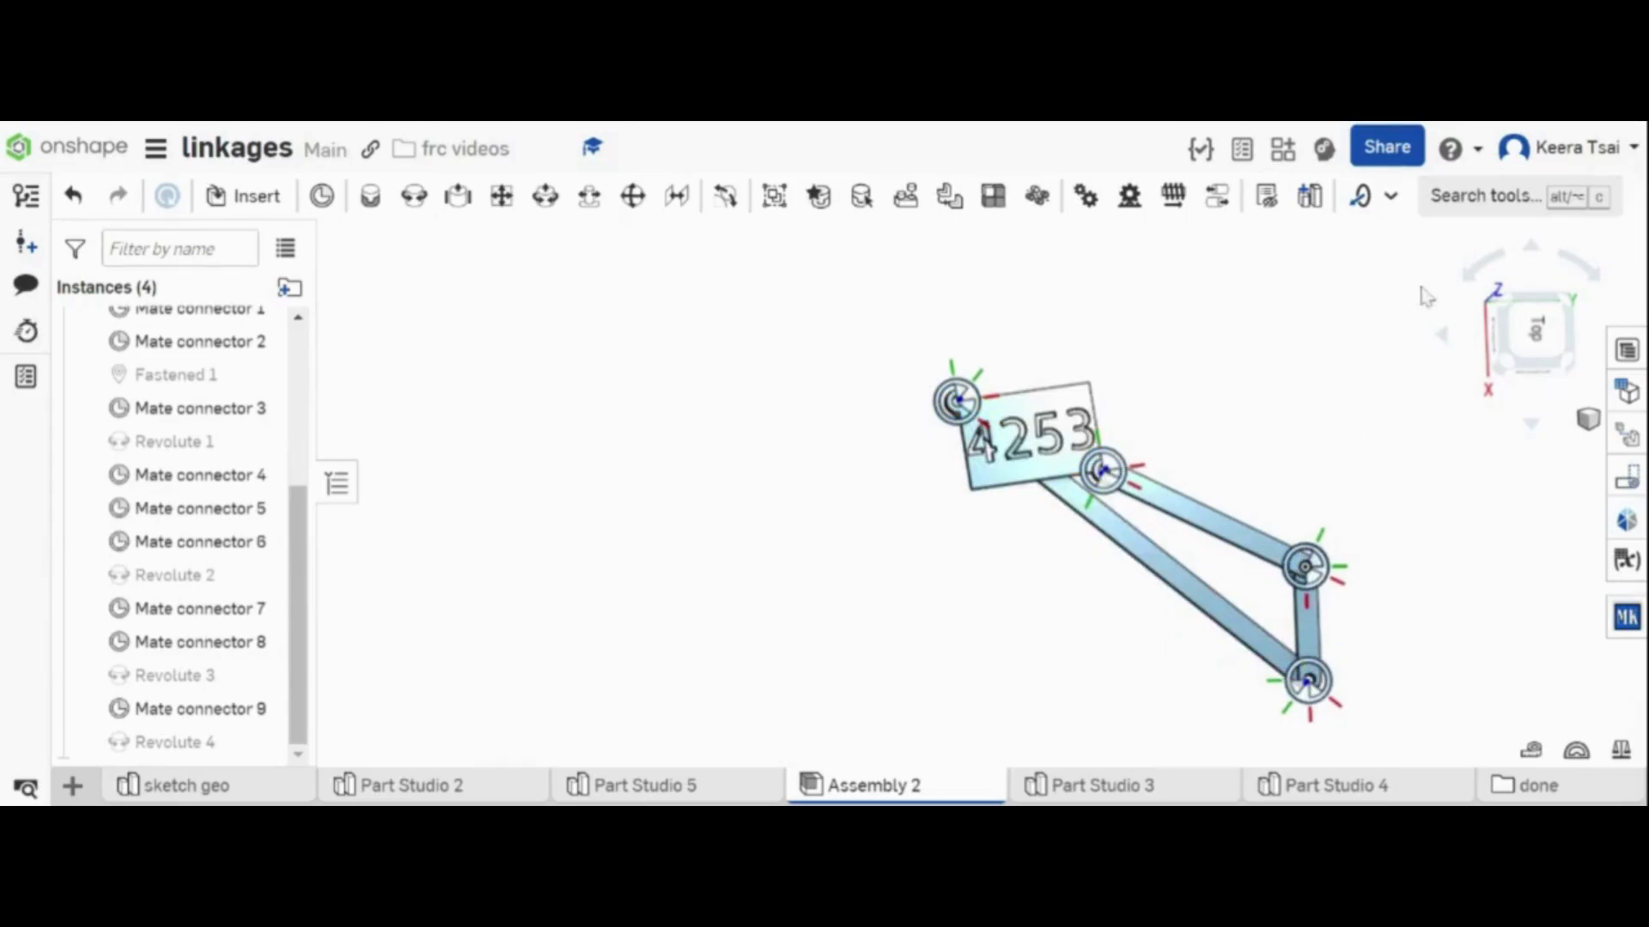